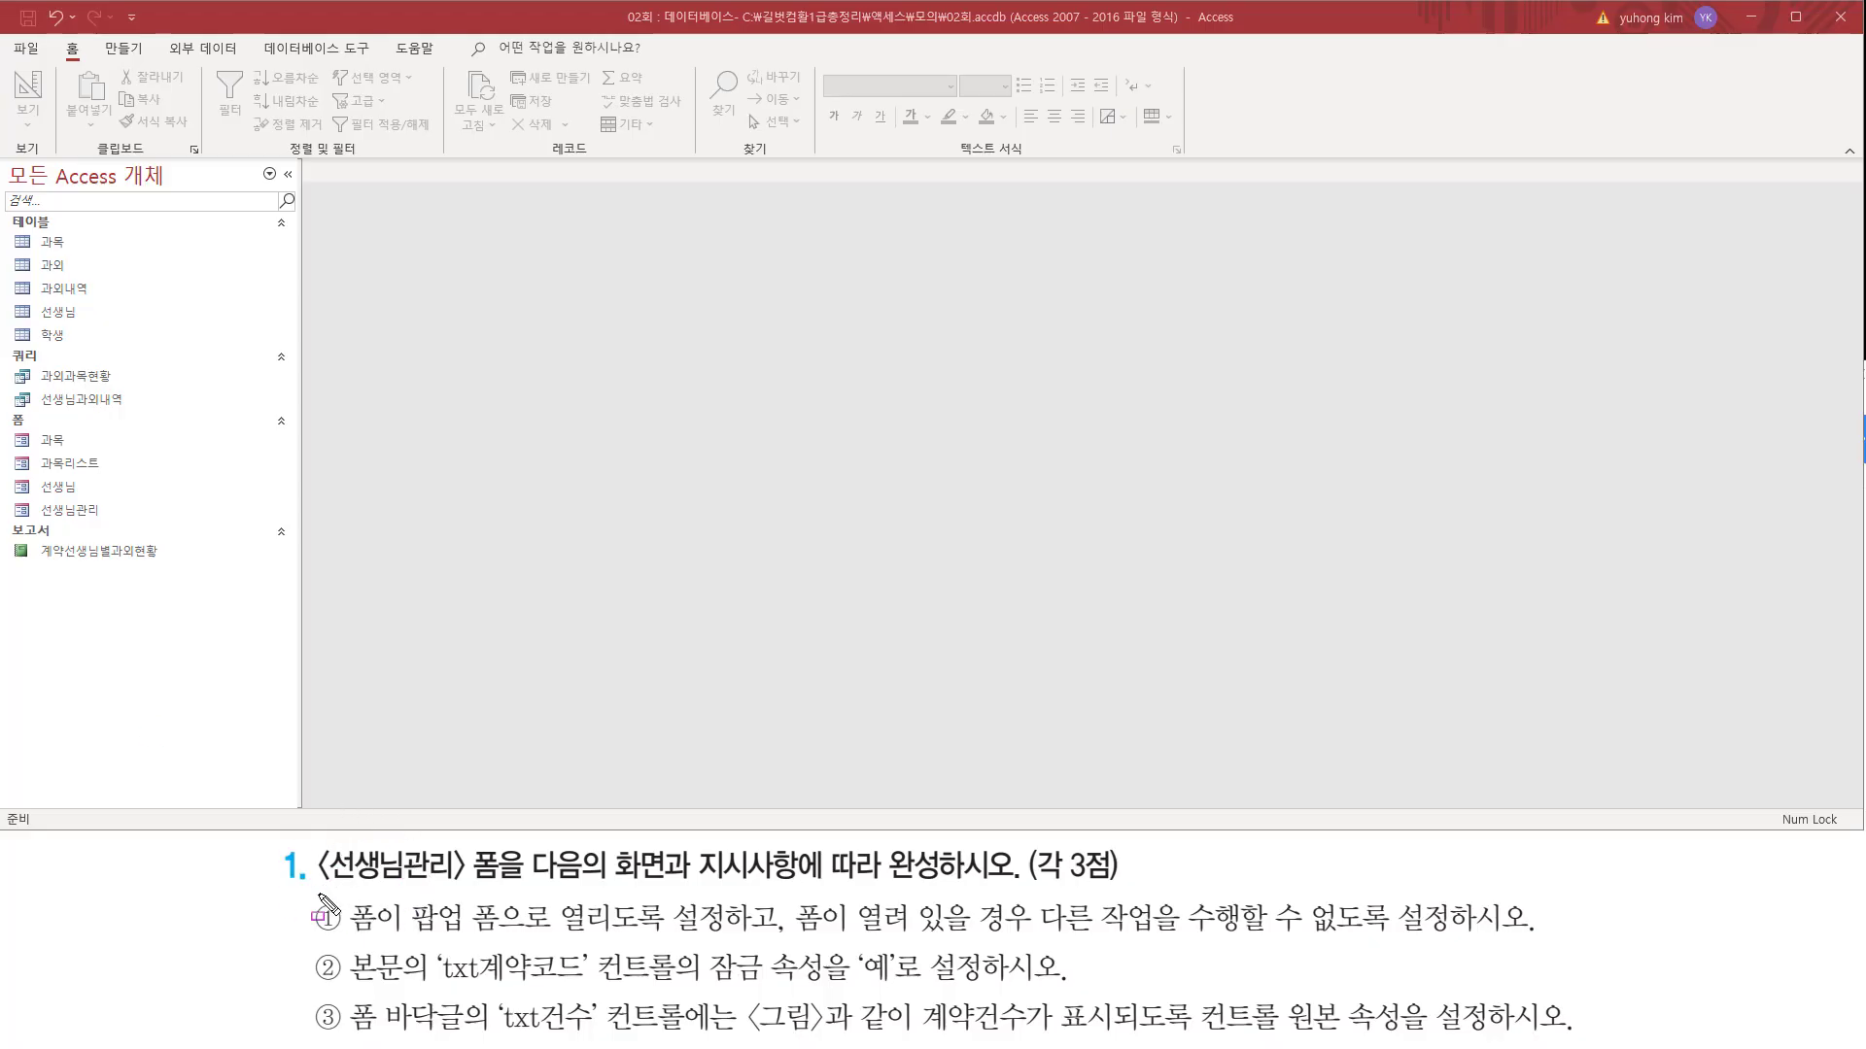
- Open the 선생님관리 form from the list of database objects
left_click_drag(319, 887, 1017, 887)
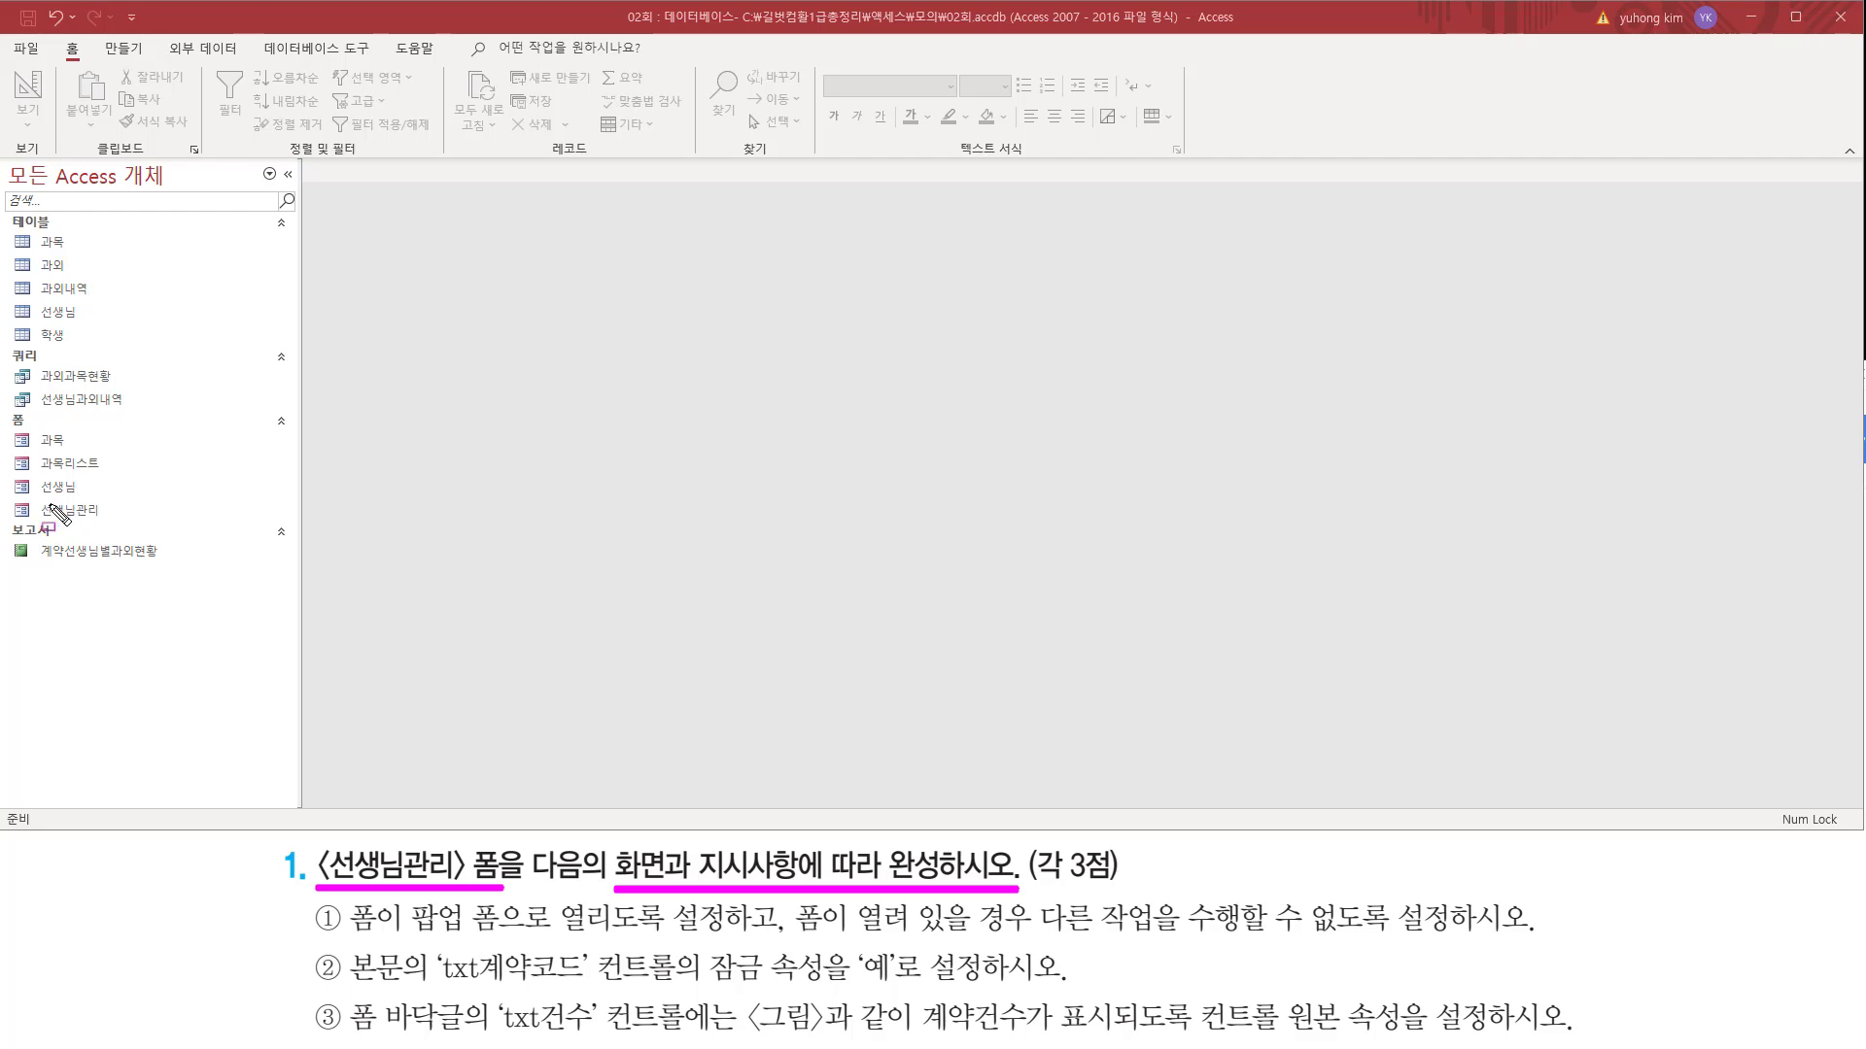
left_click_drag(9, 498, 115, 527)
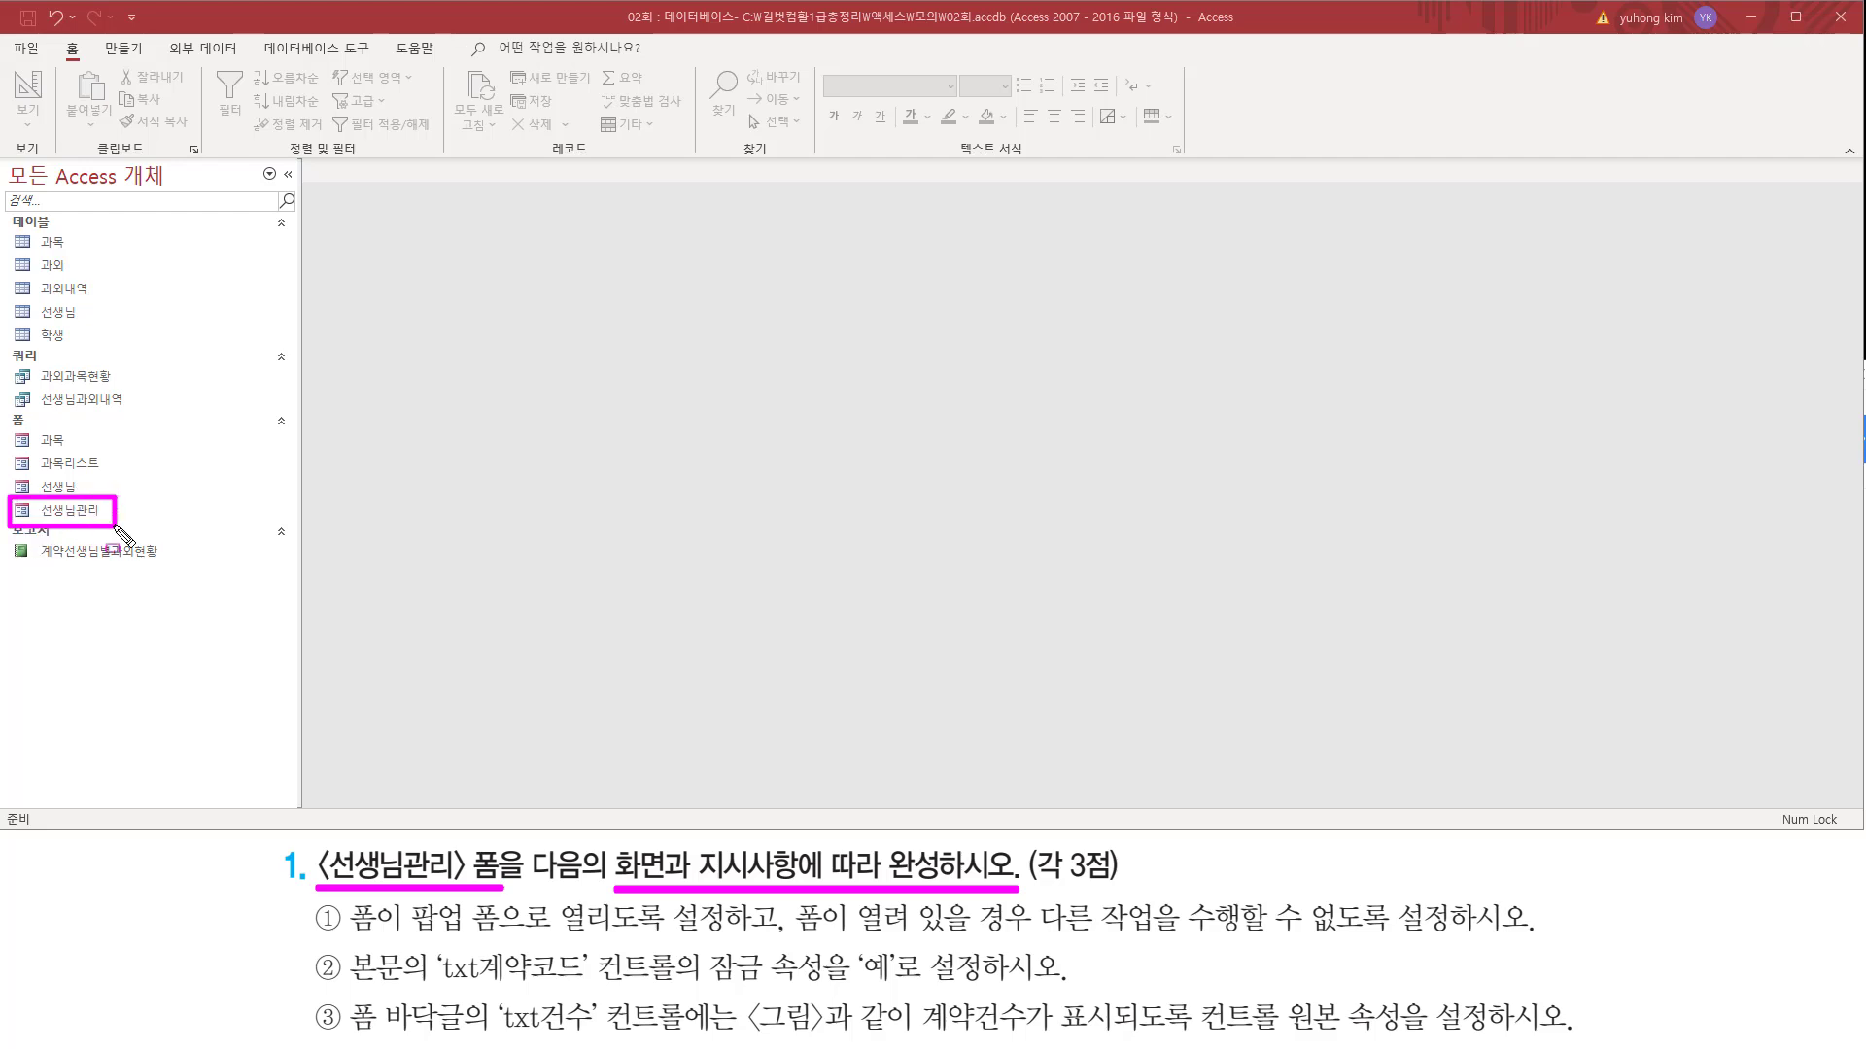
key("Escape")
left_click(85, 518)
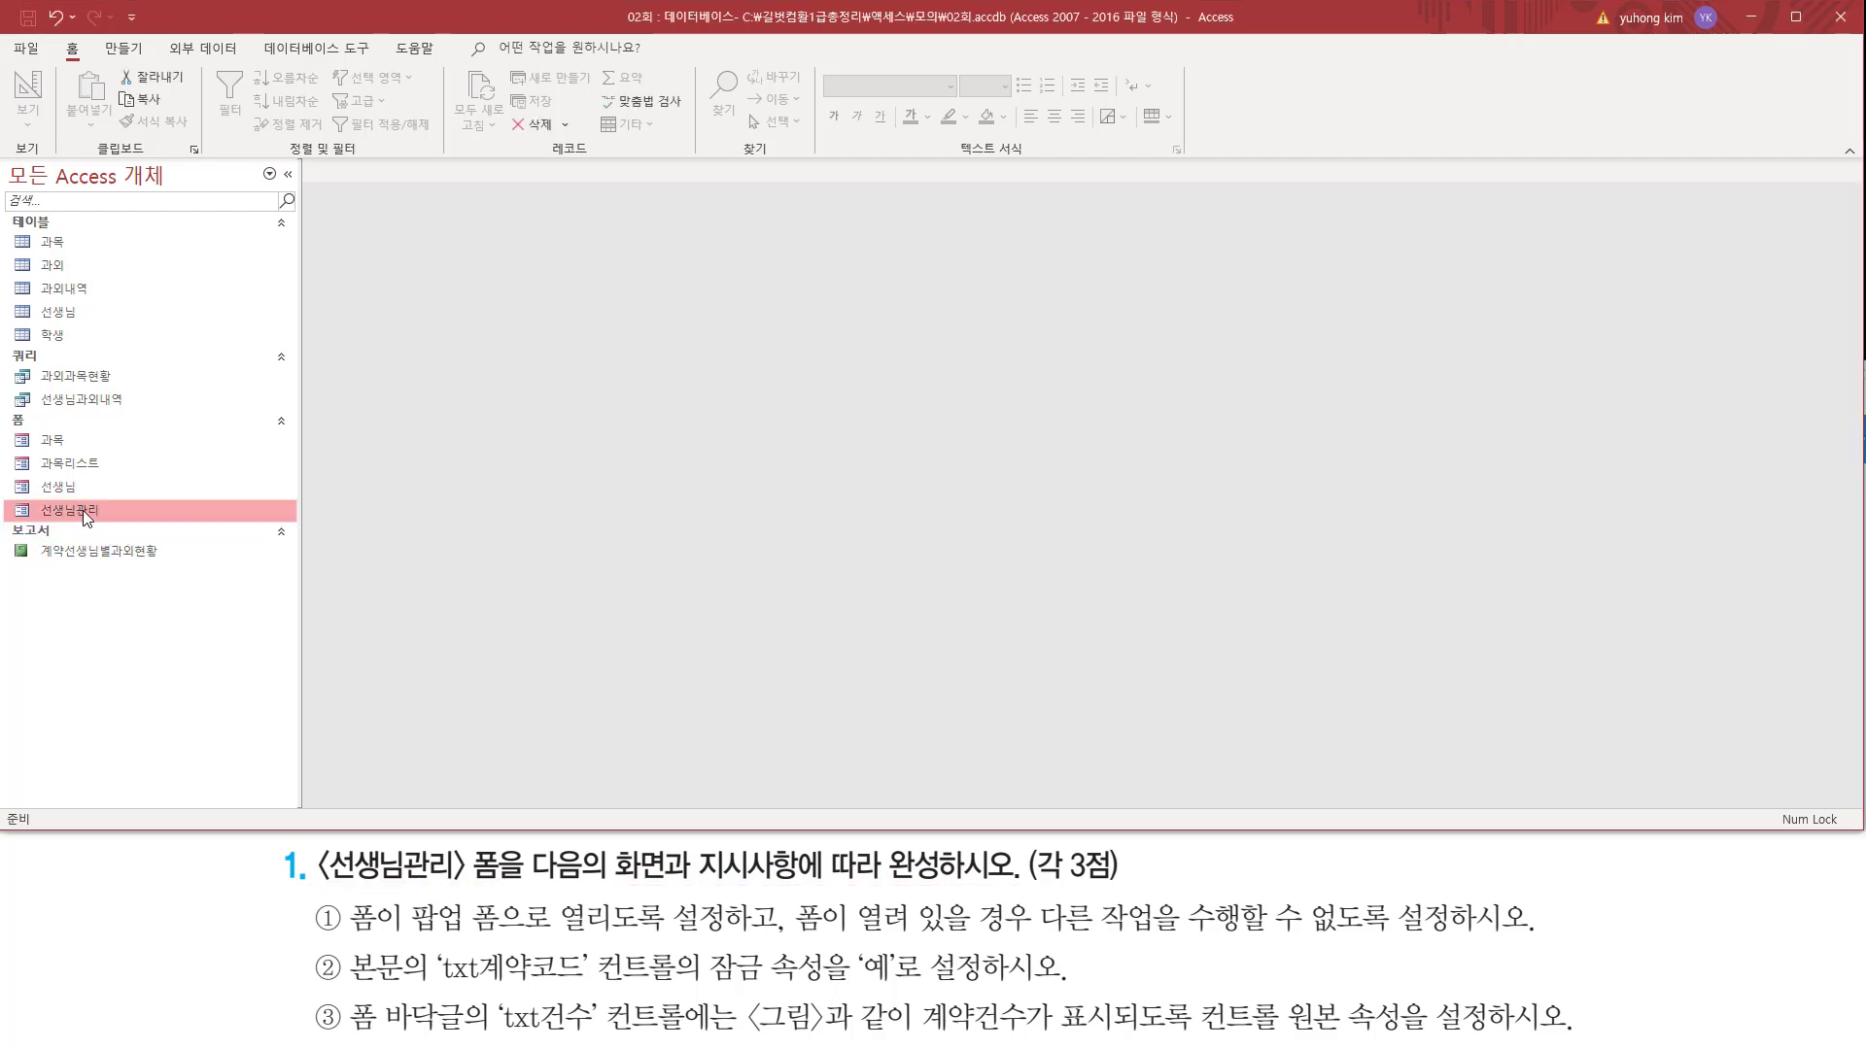
double_click(86, 512)
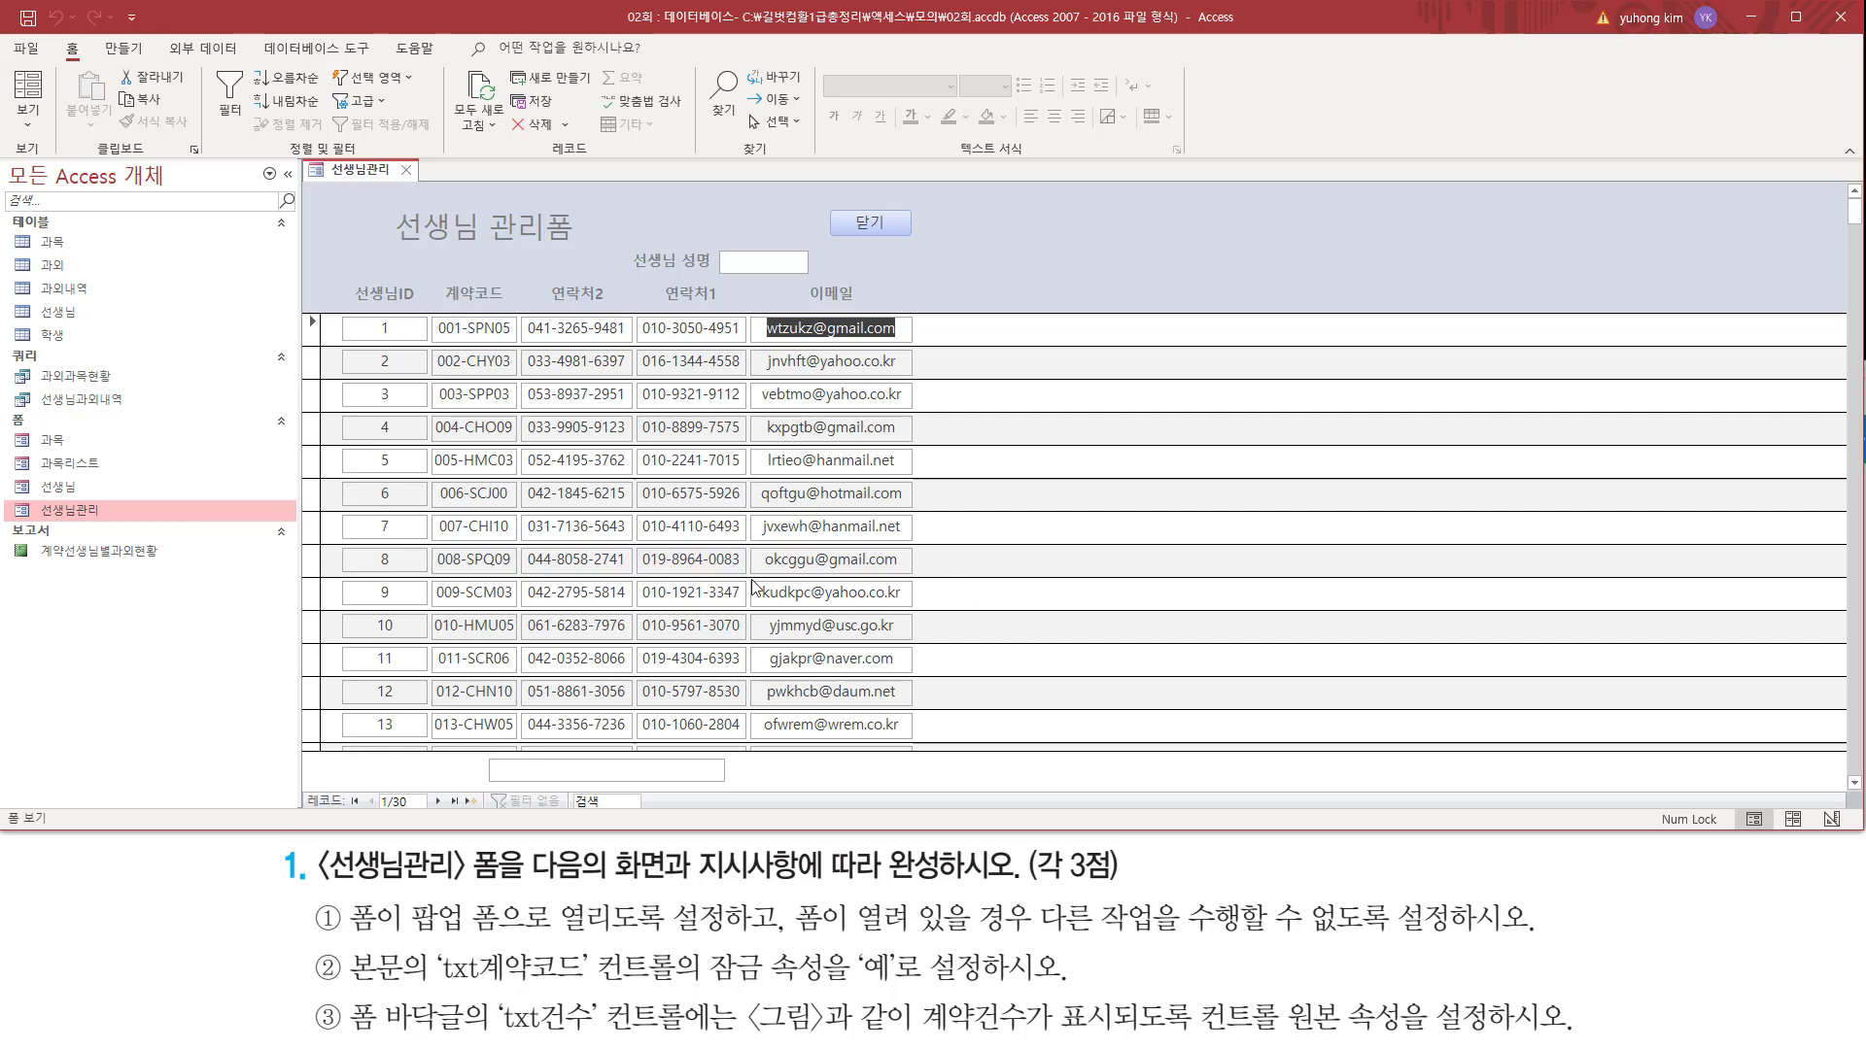
mouse_move(301, 155)
left_mouse_down()
mouse_move(971, 833)
mouse_move(983, 903)
left_mouse_up()
key("Escape")
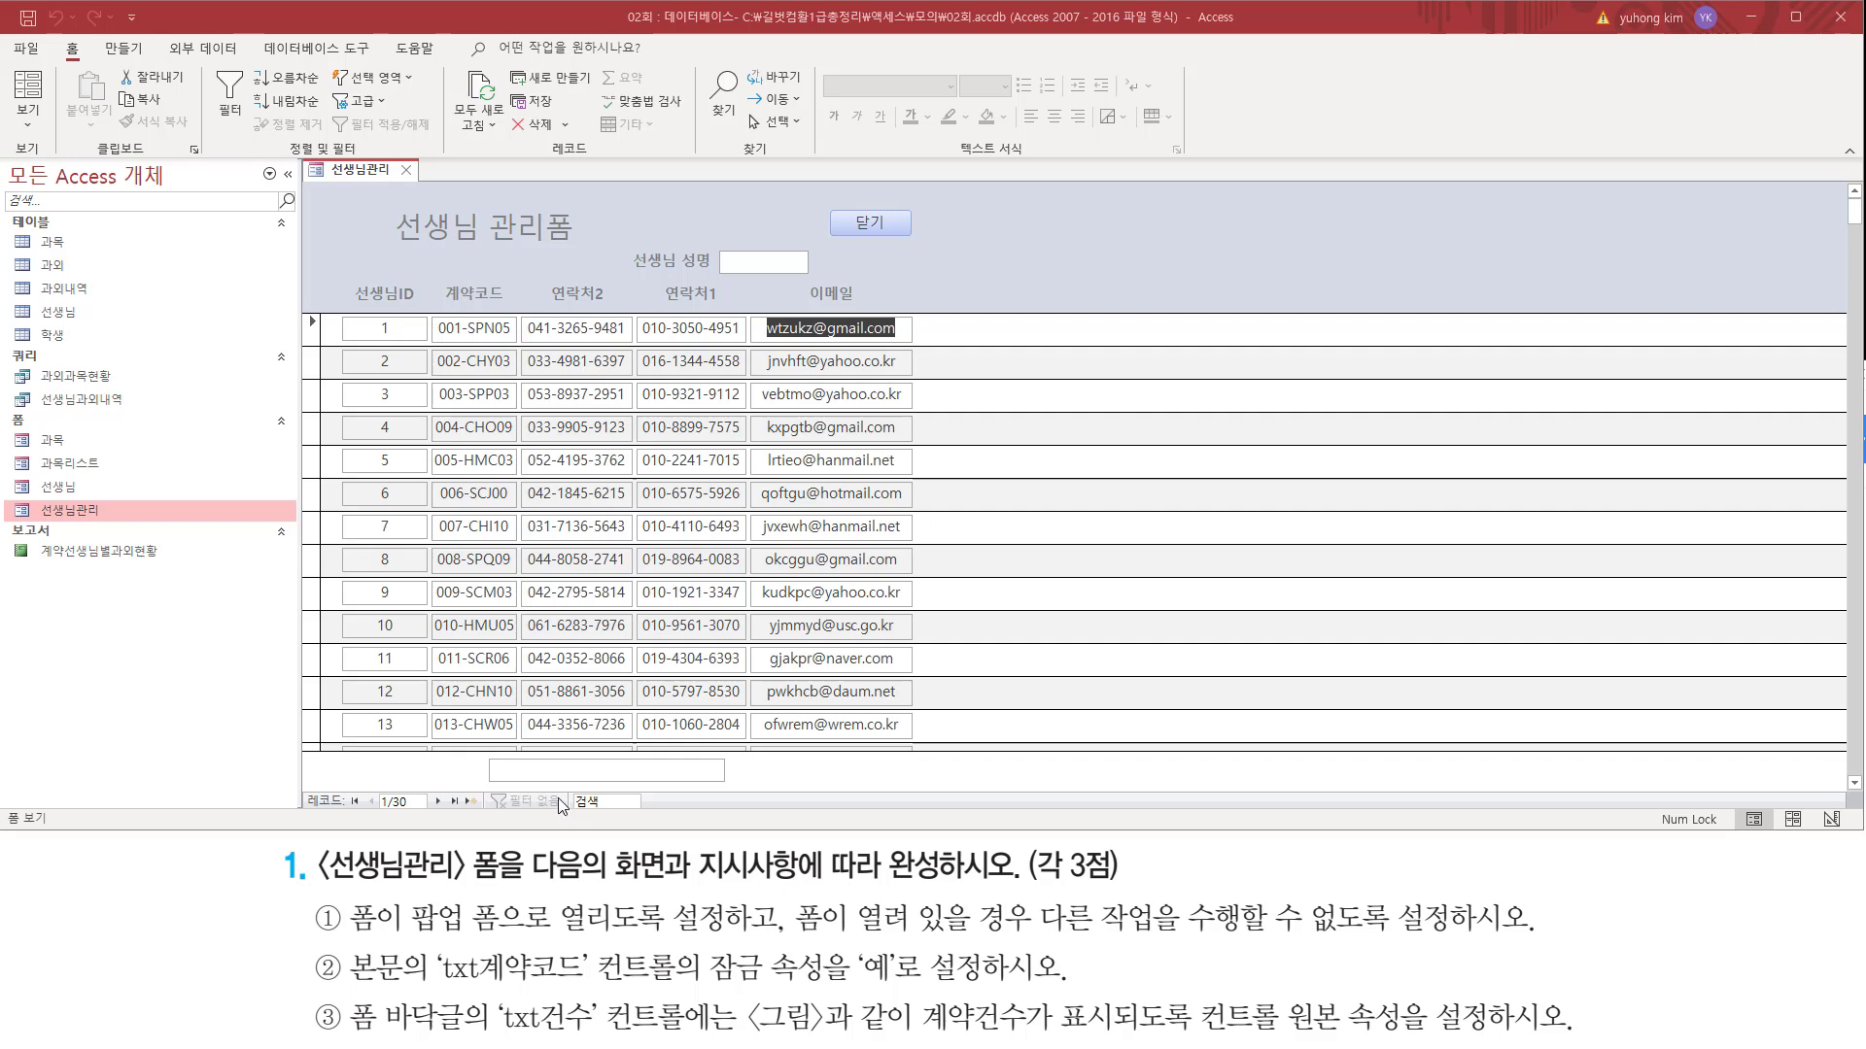
mouse_move(304, 896)
left_mouse_down()
mouse_move(339, 940)
mouse_move(727, 941)
left_mouse_up()
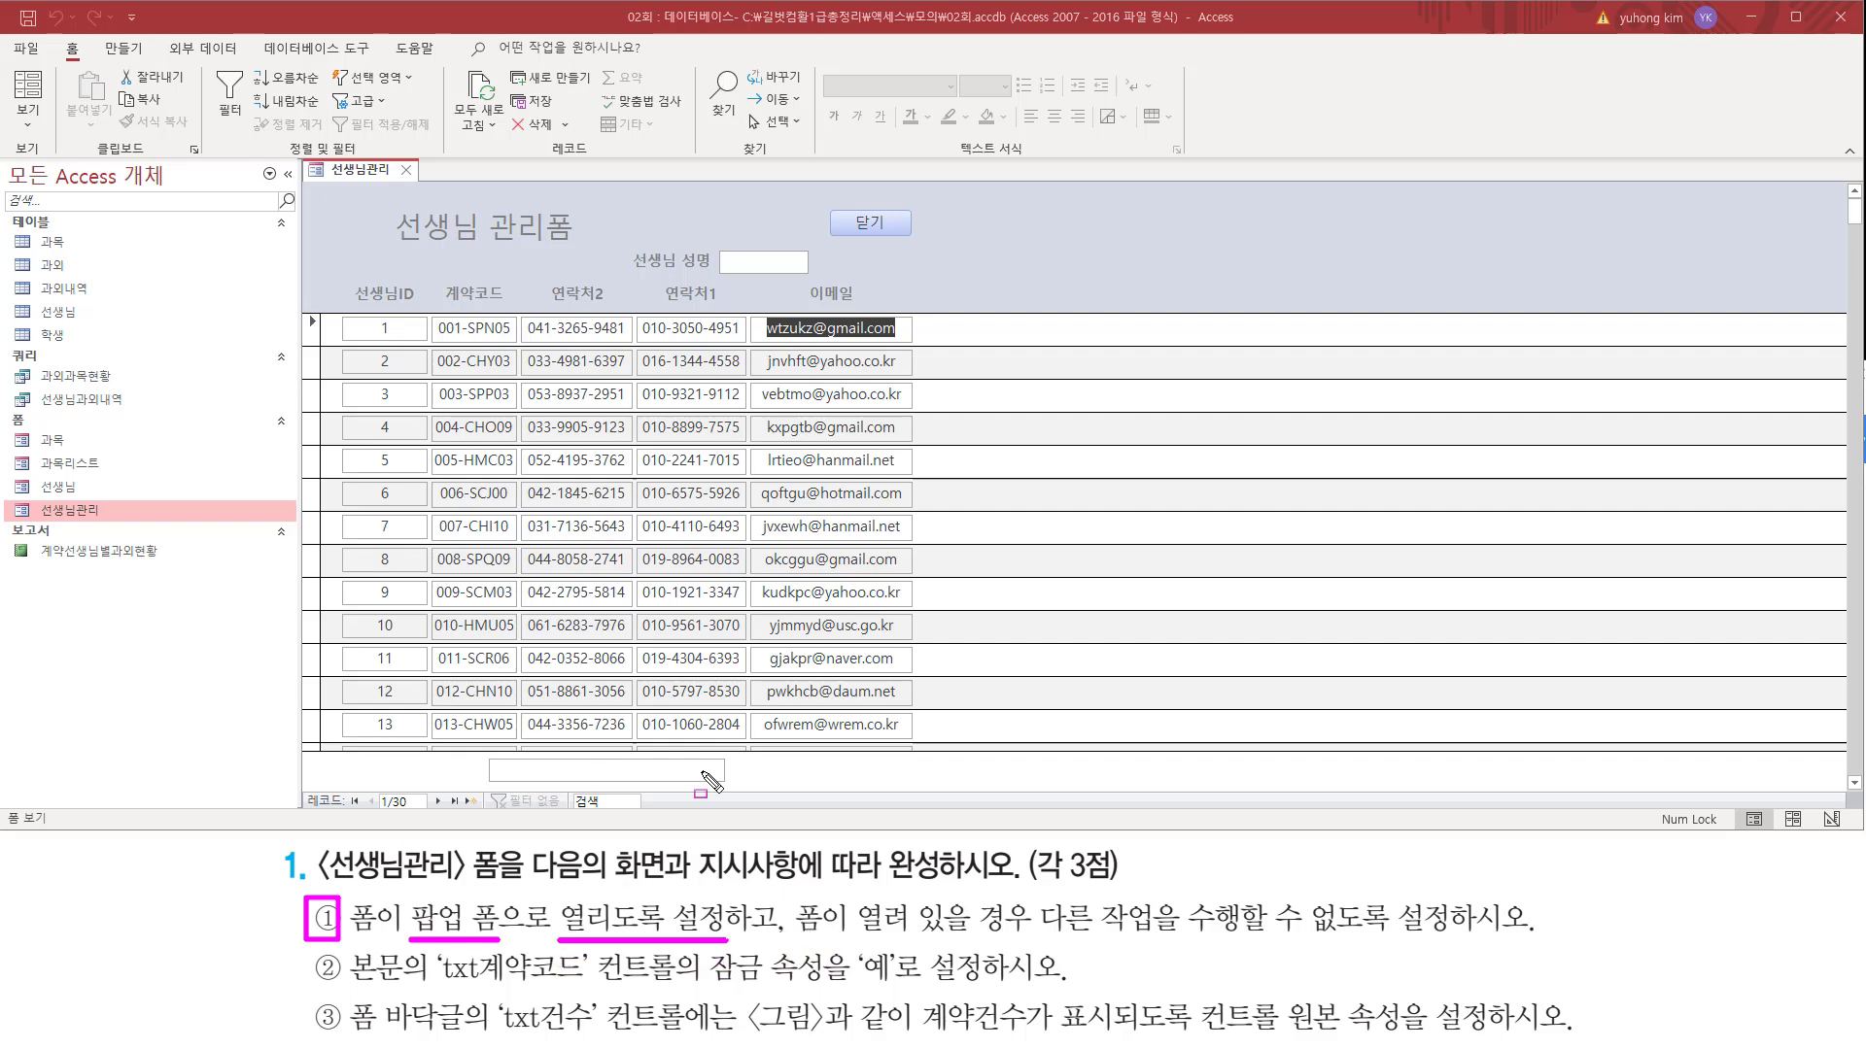
left_click_drag(785, 931, 1552, 938)
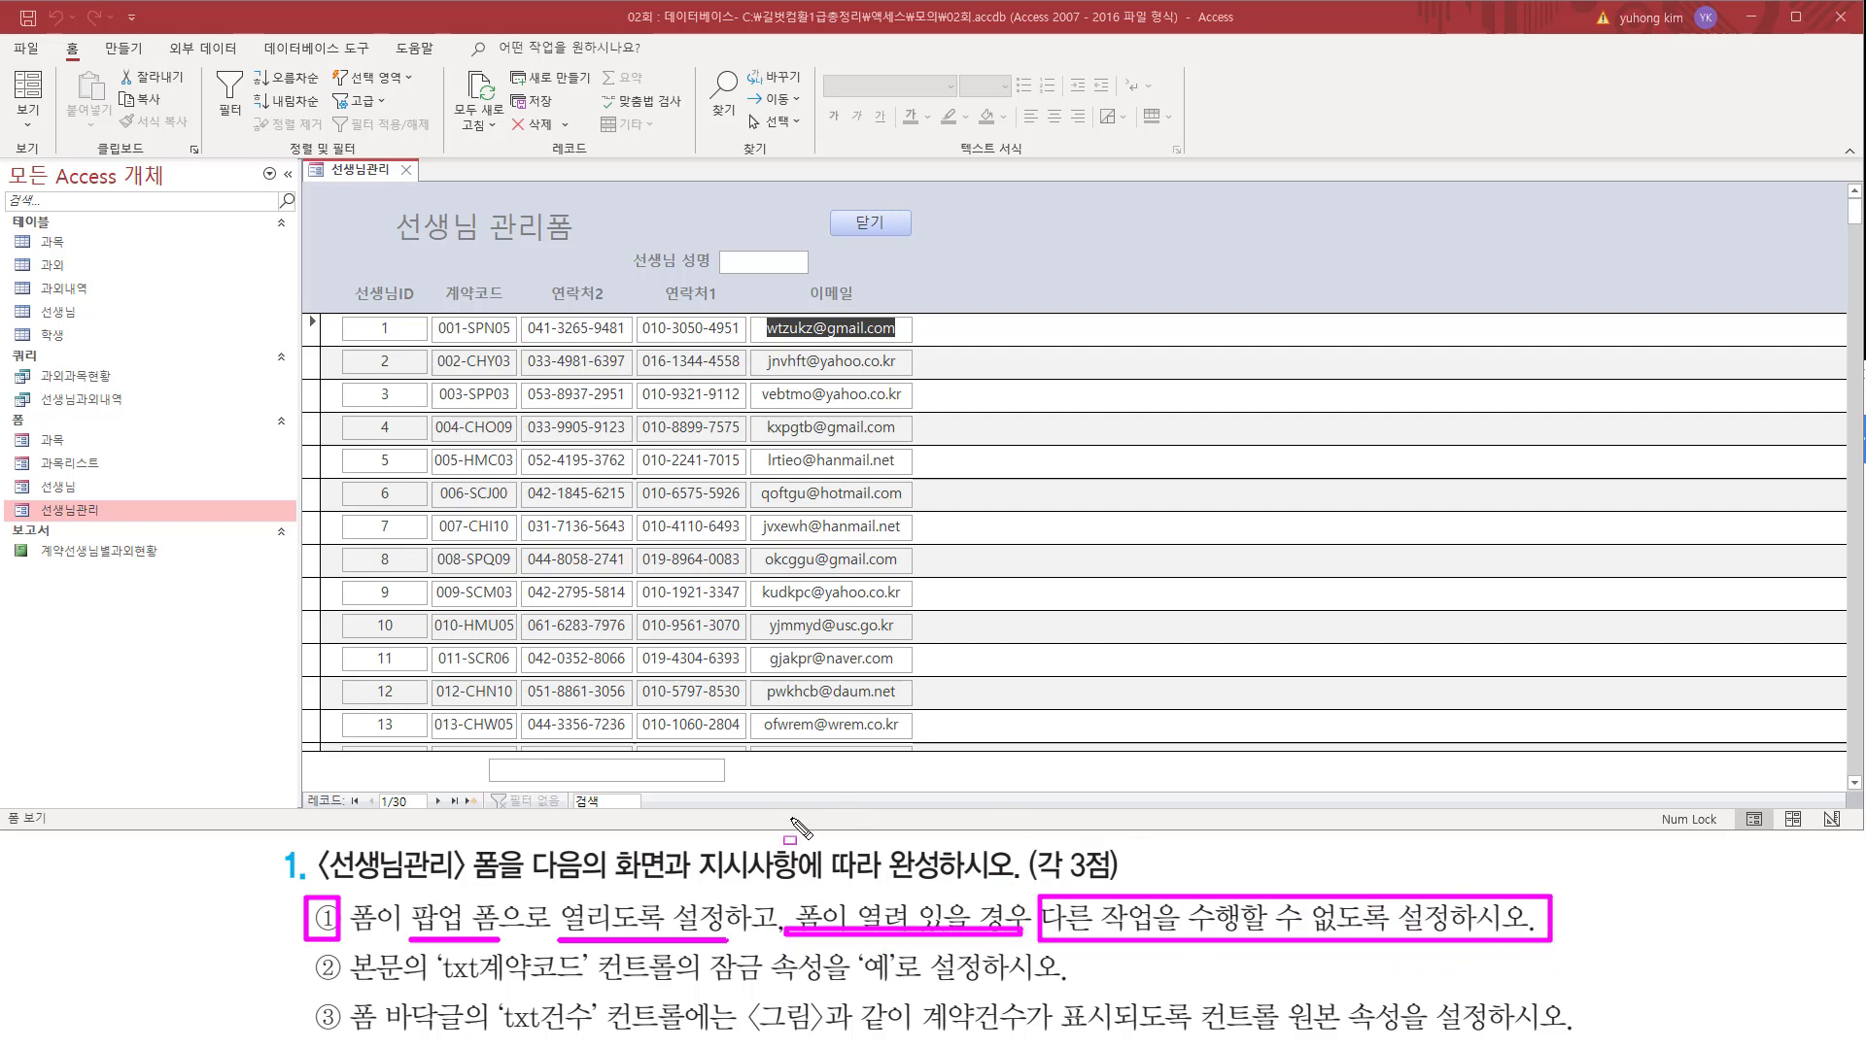
key("Escape")
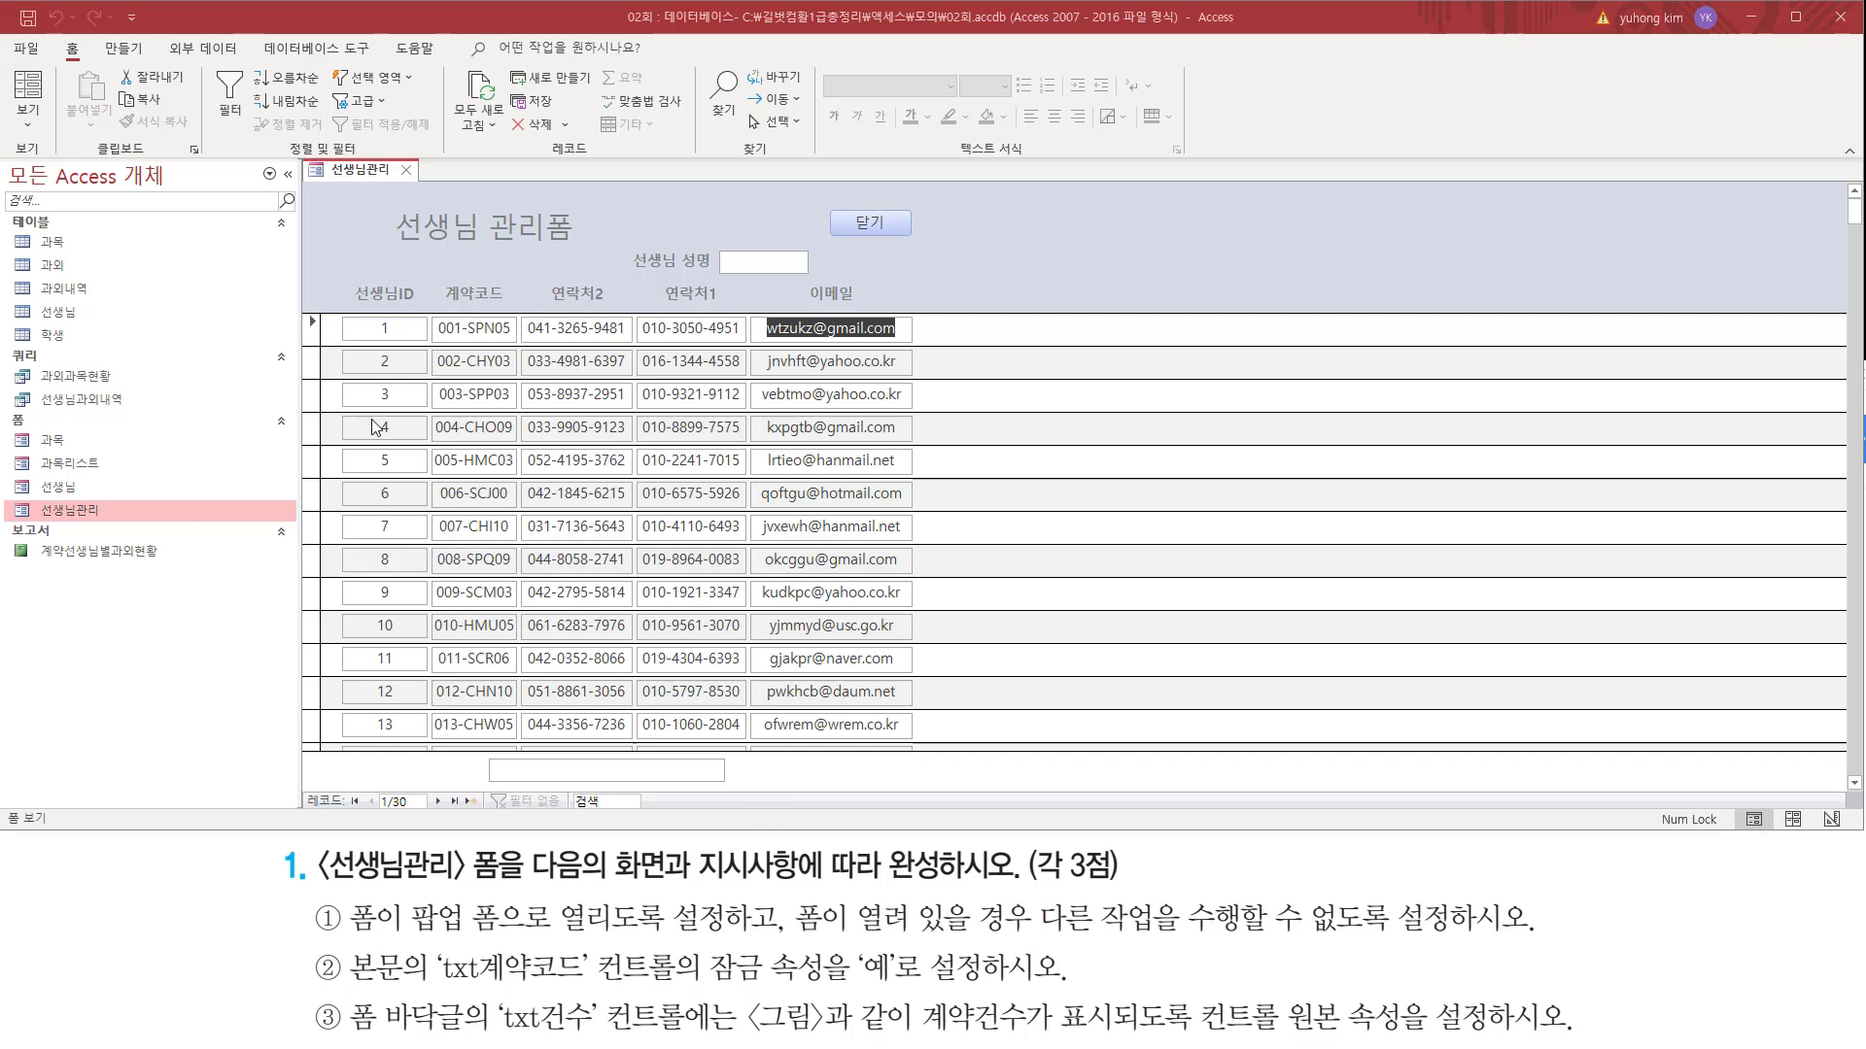
- Open the 과목 form and the 과외 table while 선생님관리 stays open, and close both again
double_click(67, 441)
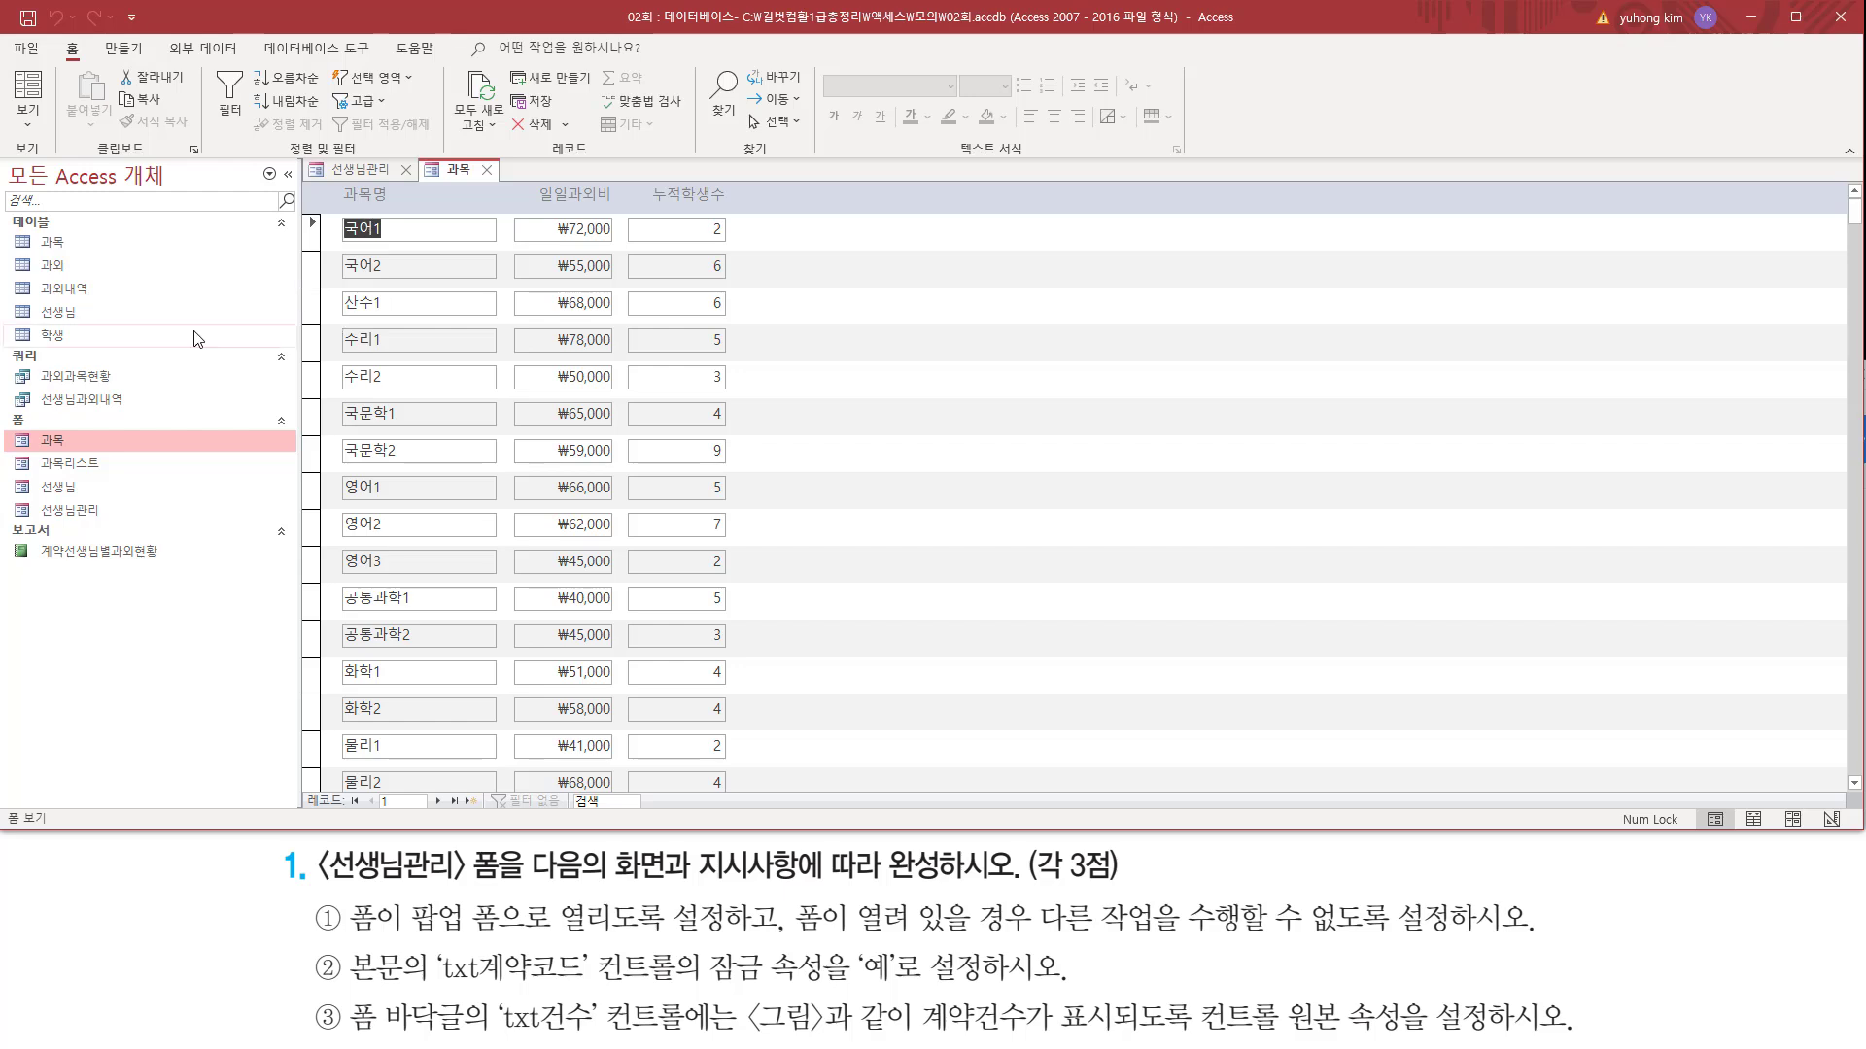
double_click(68, 264)
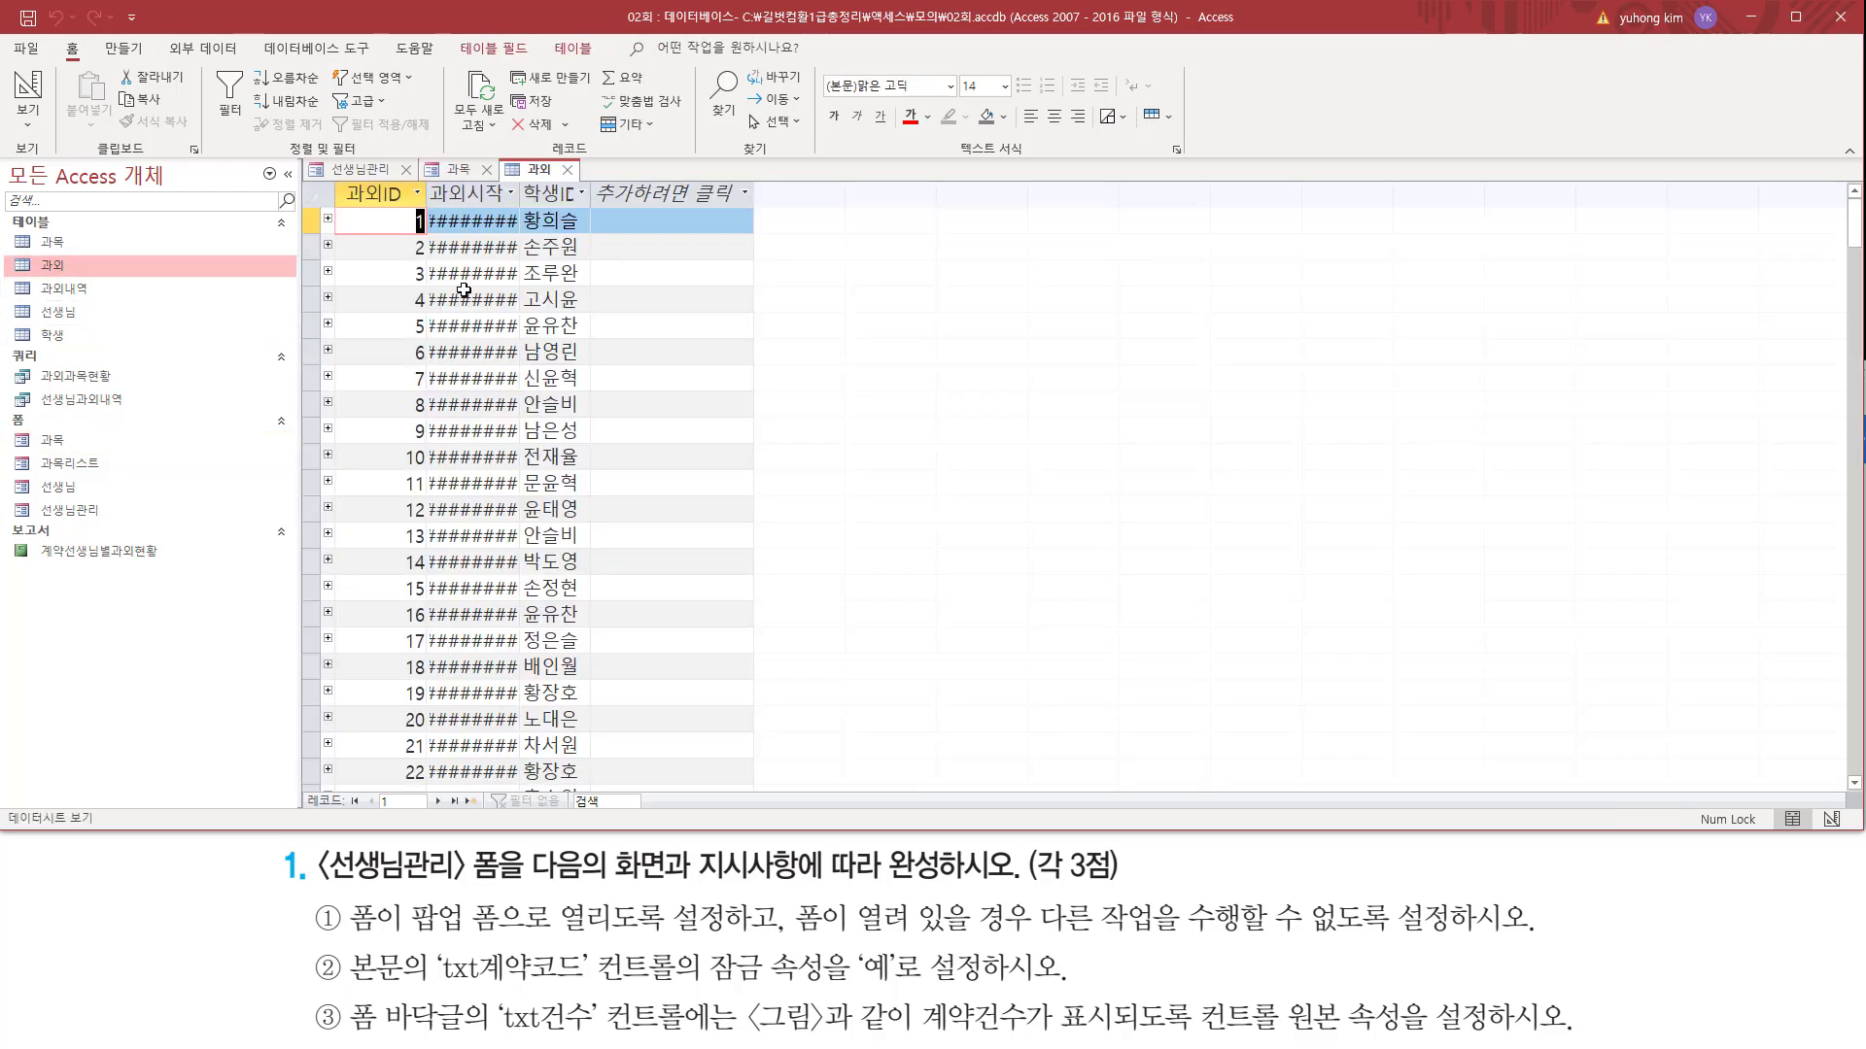
left_click(567, 170)
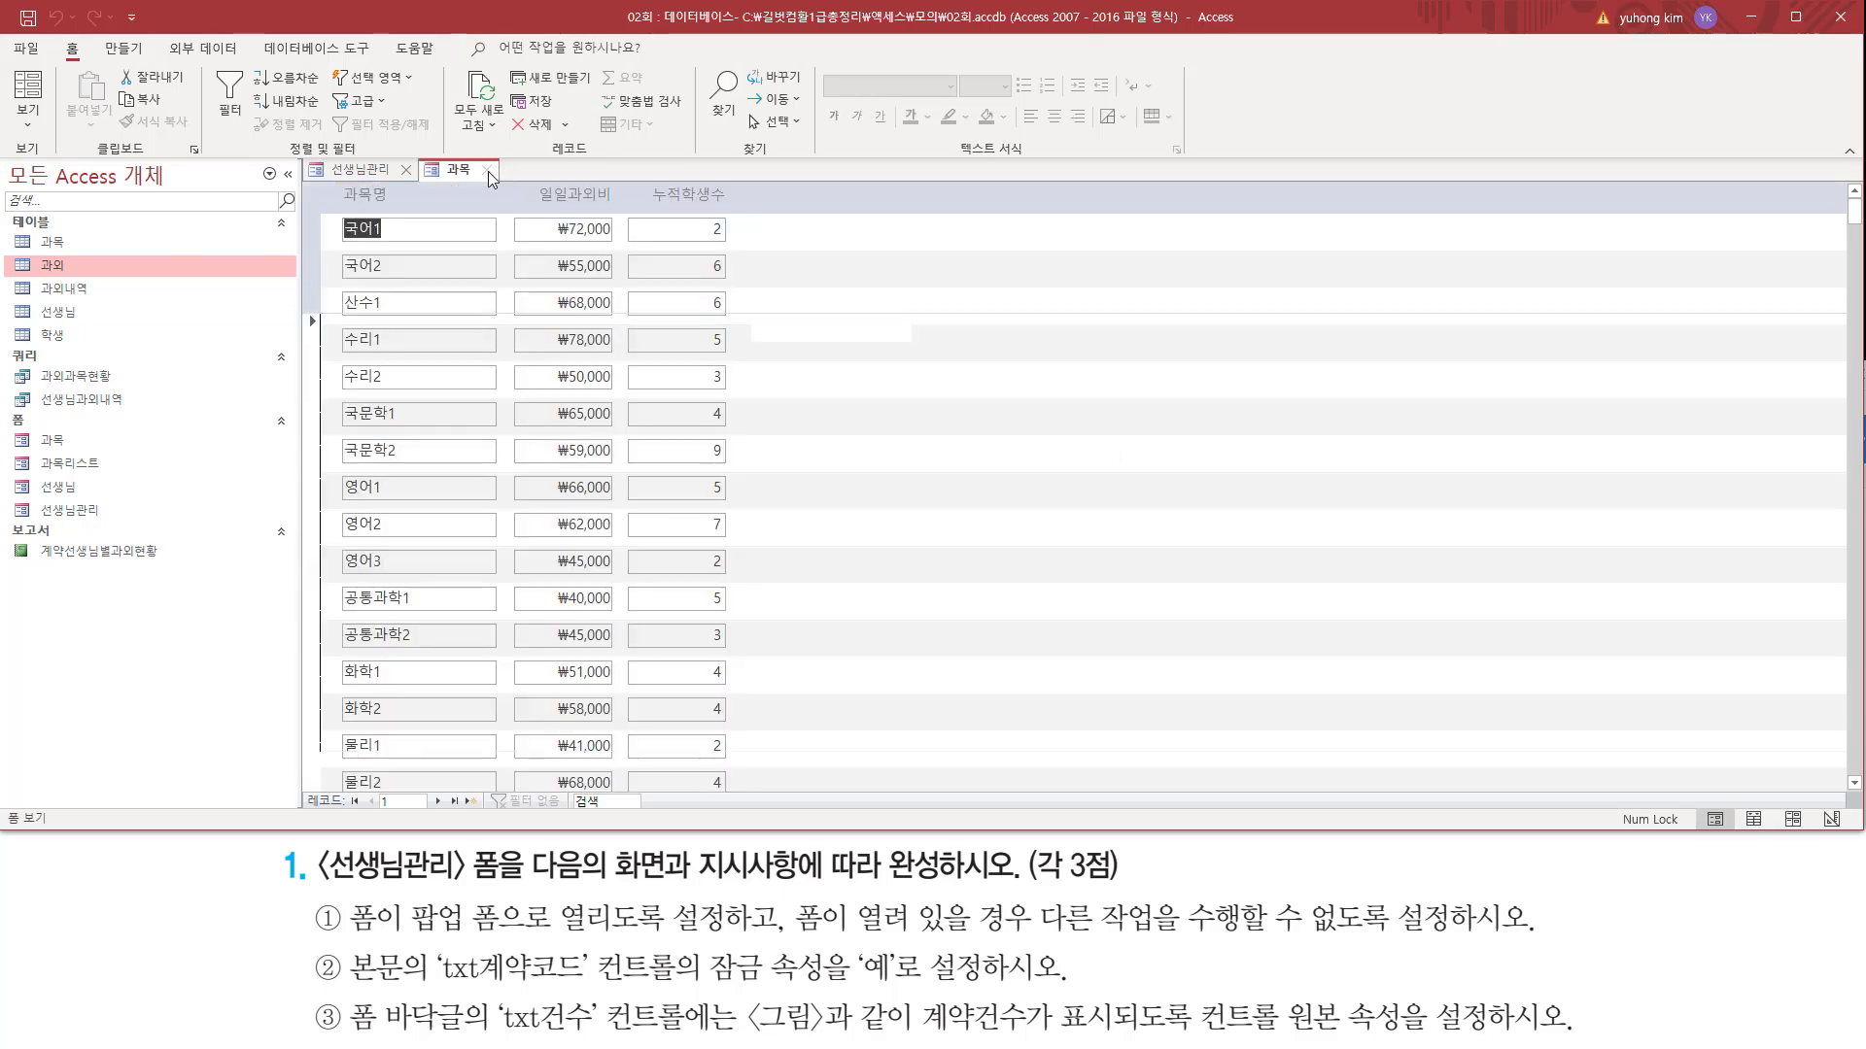
left_click(488, 171)
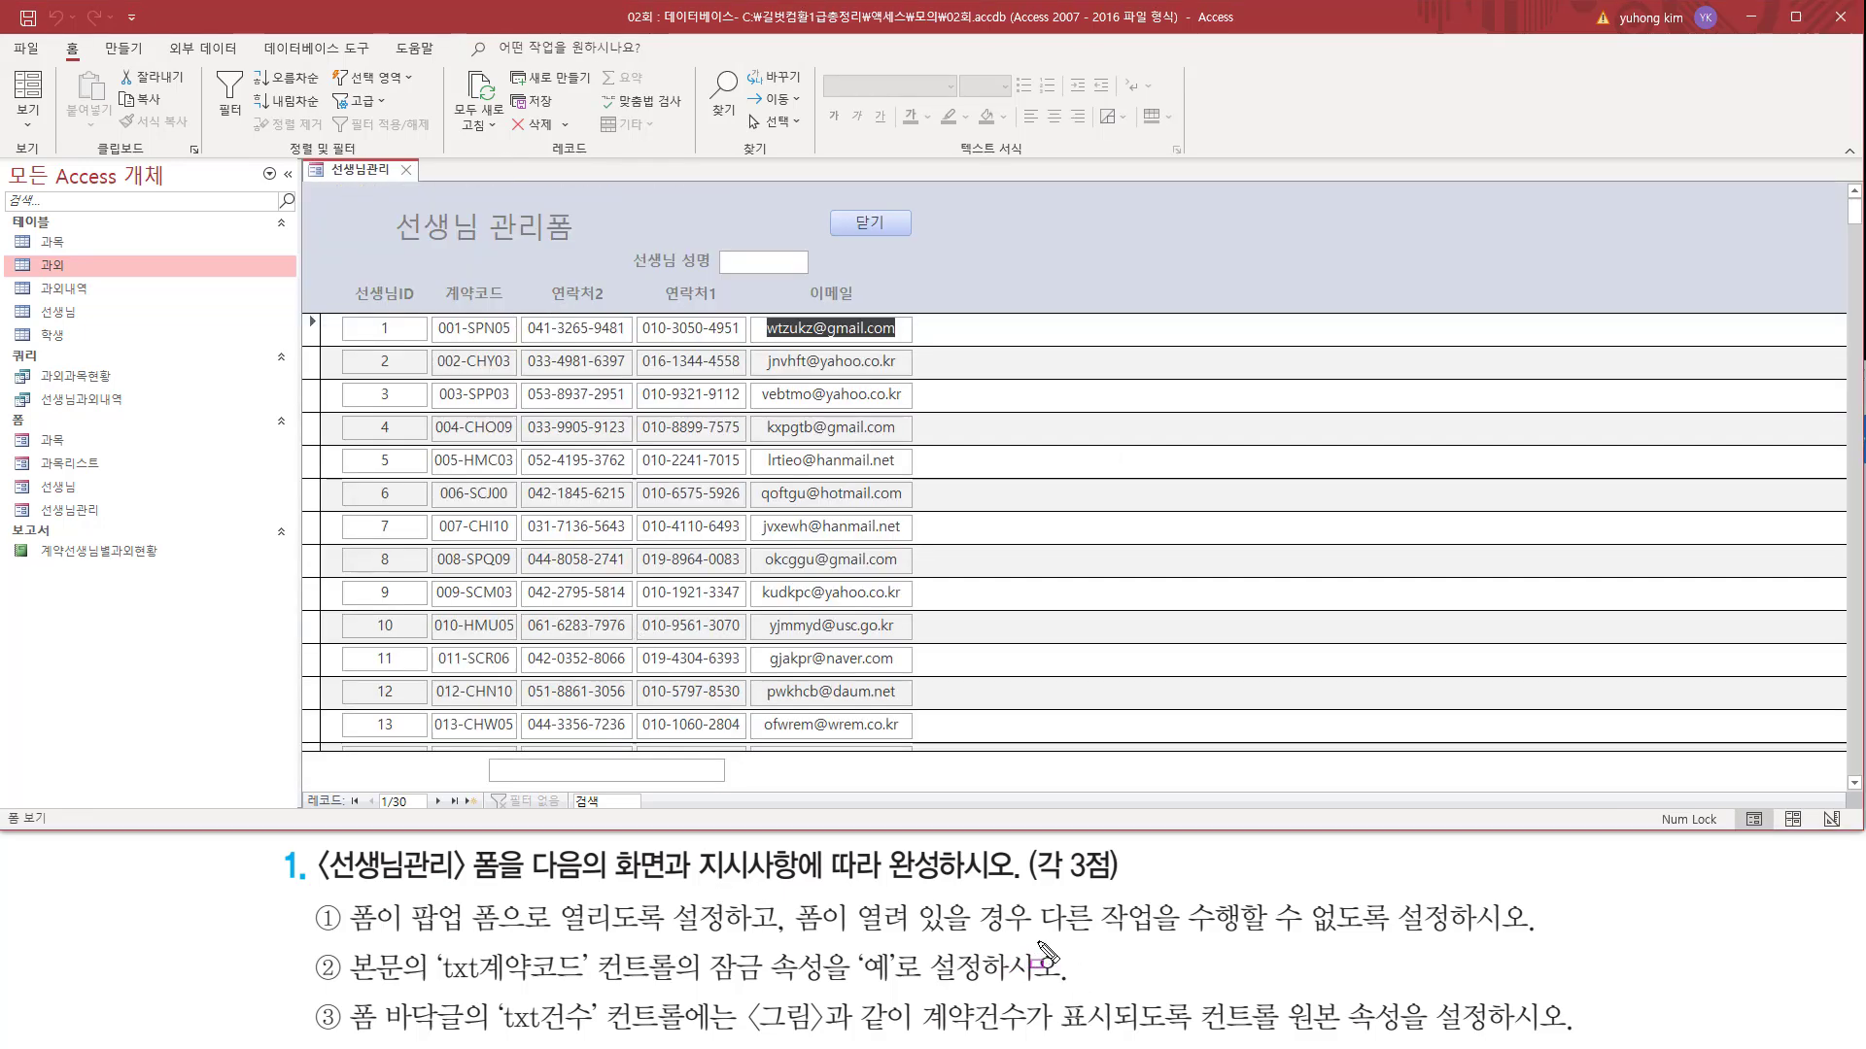
- Switch the 선생님관리 form to Design View
left_click_drag(1031, 941, 1458, 940)
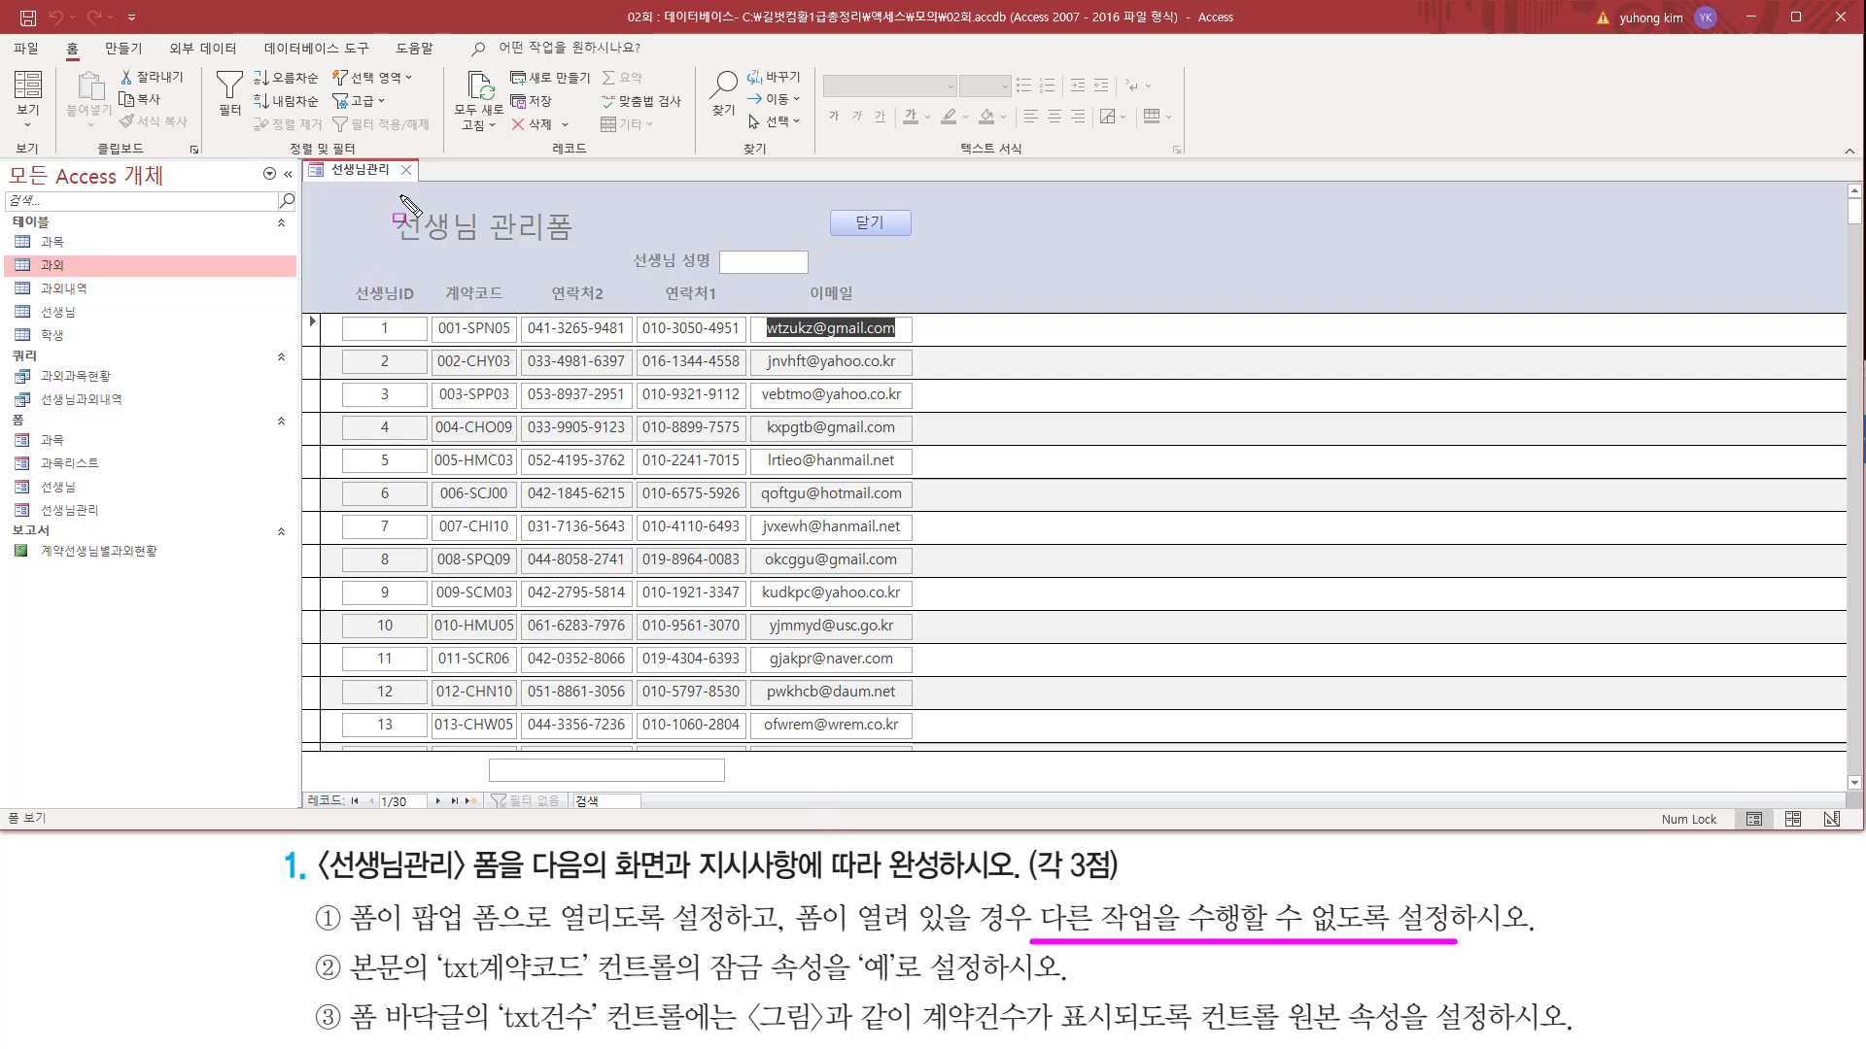
key("Escape")
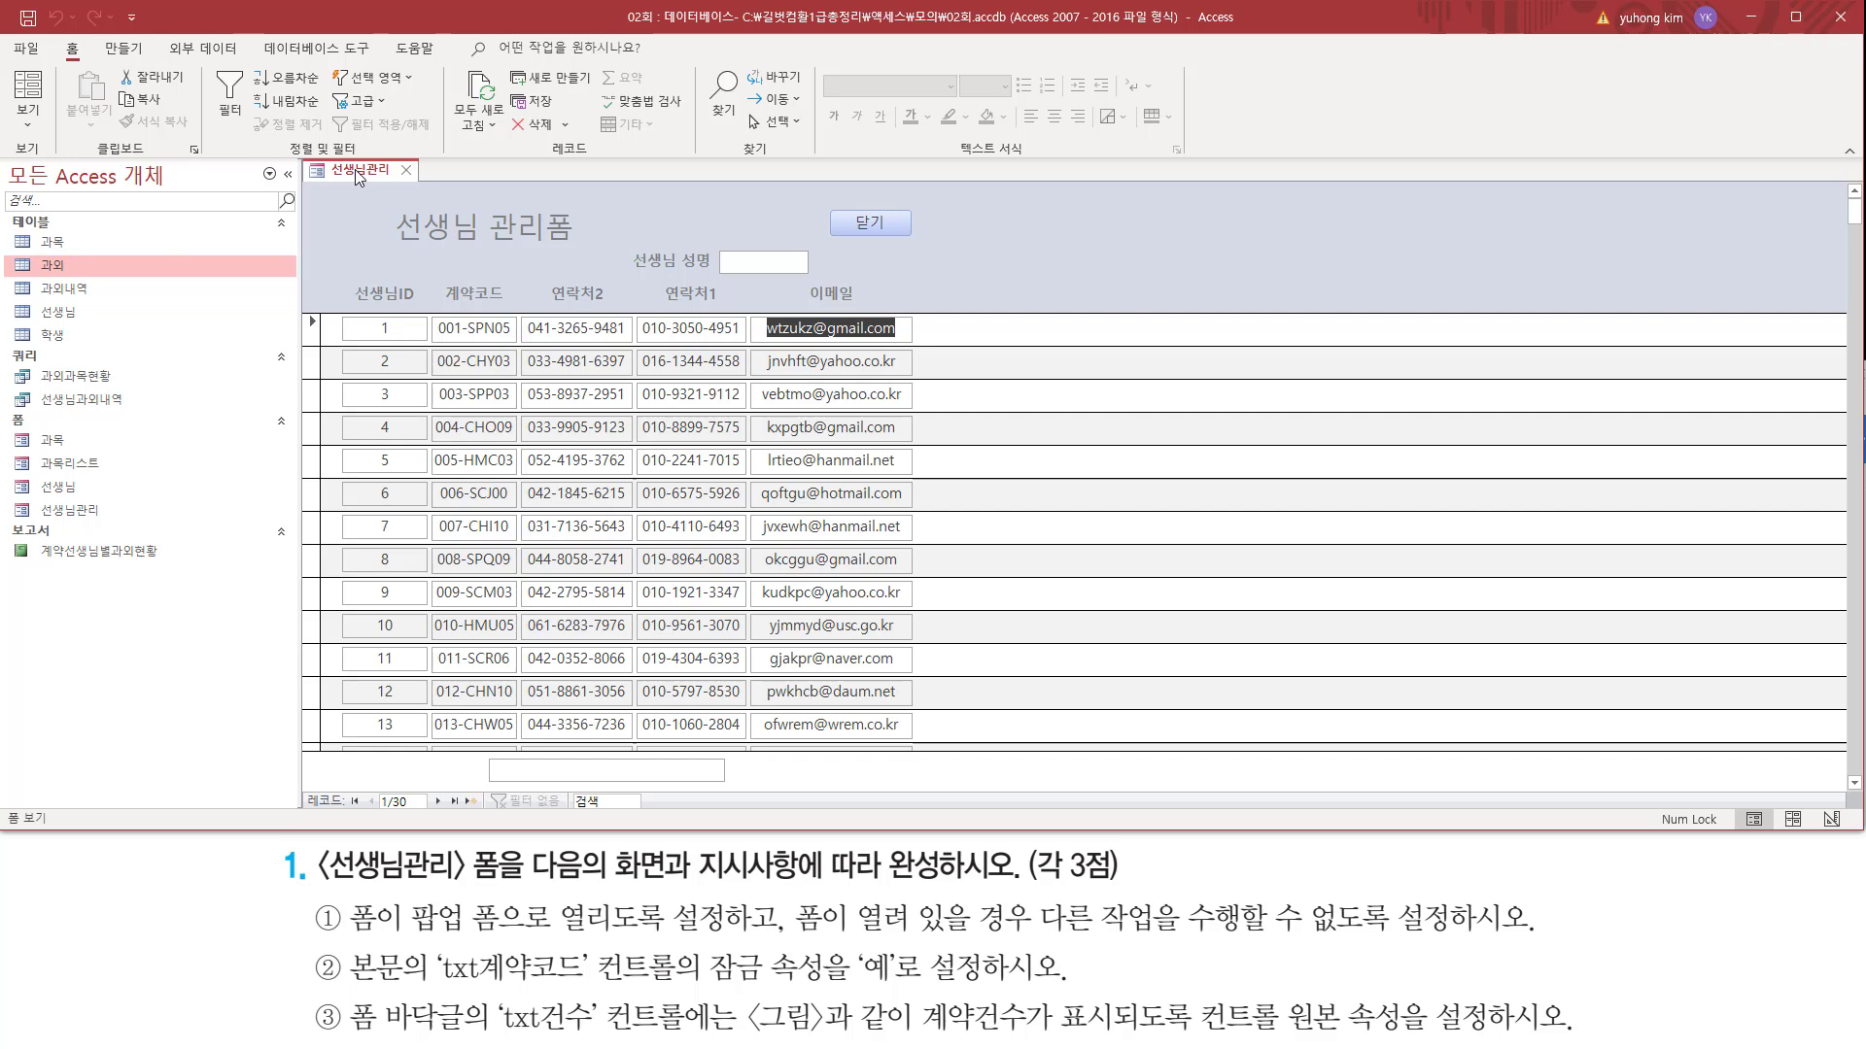
right_click(354, 169)
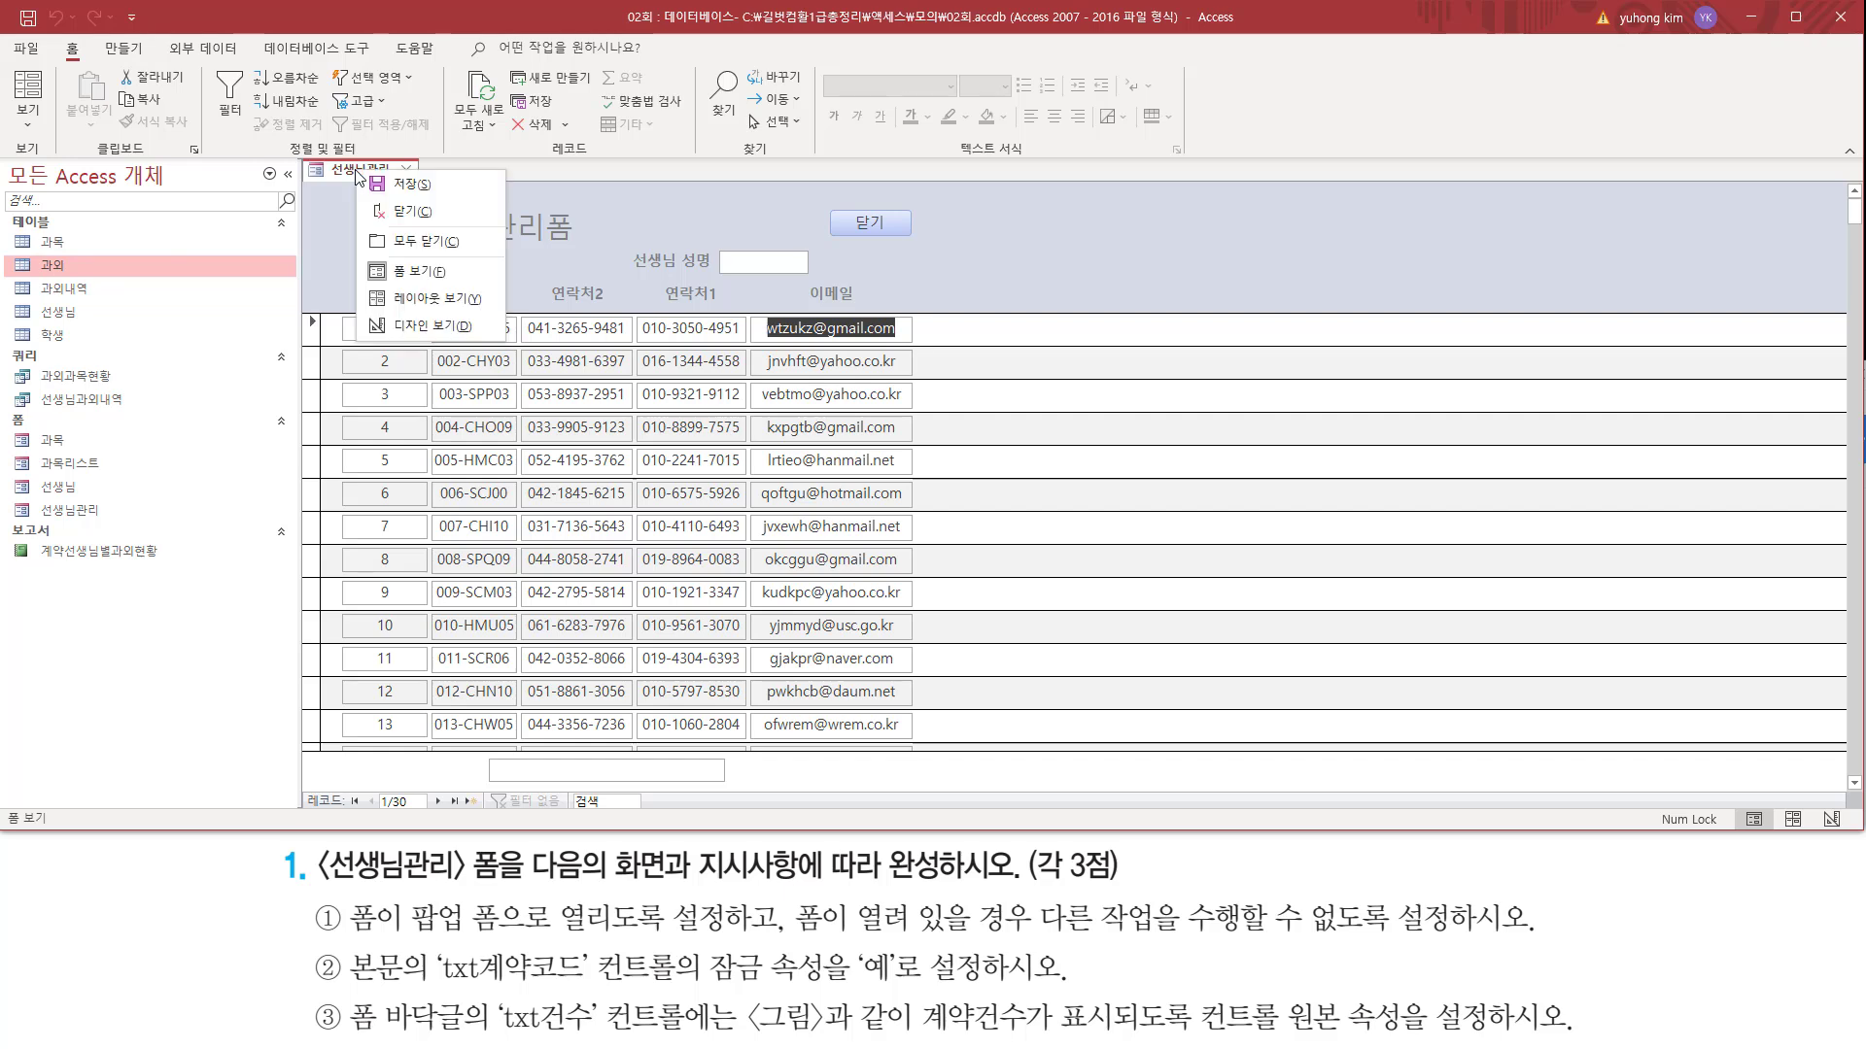
left_click(409, 330)
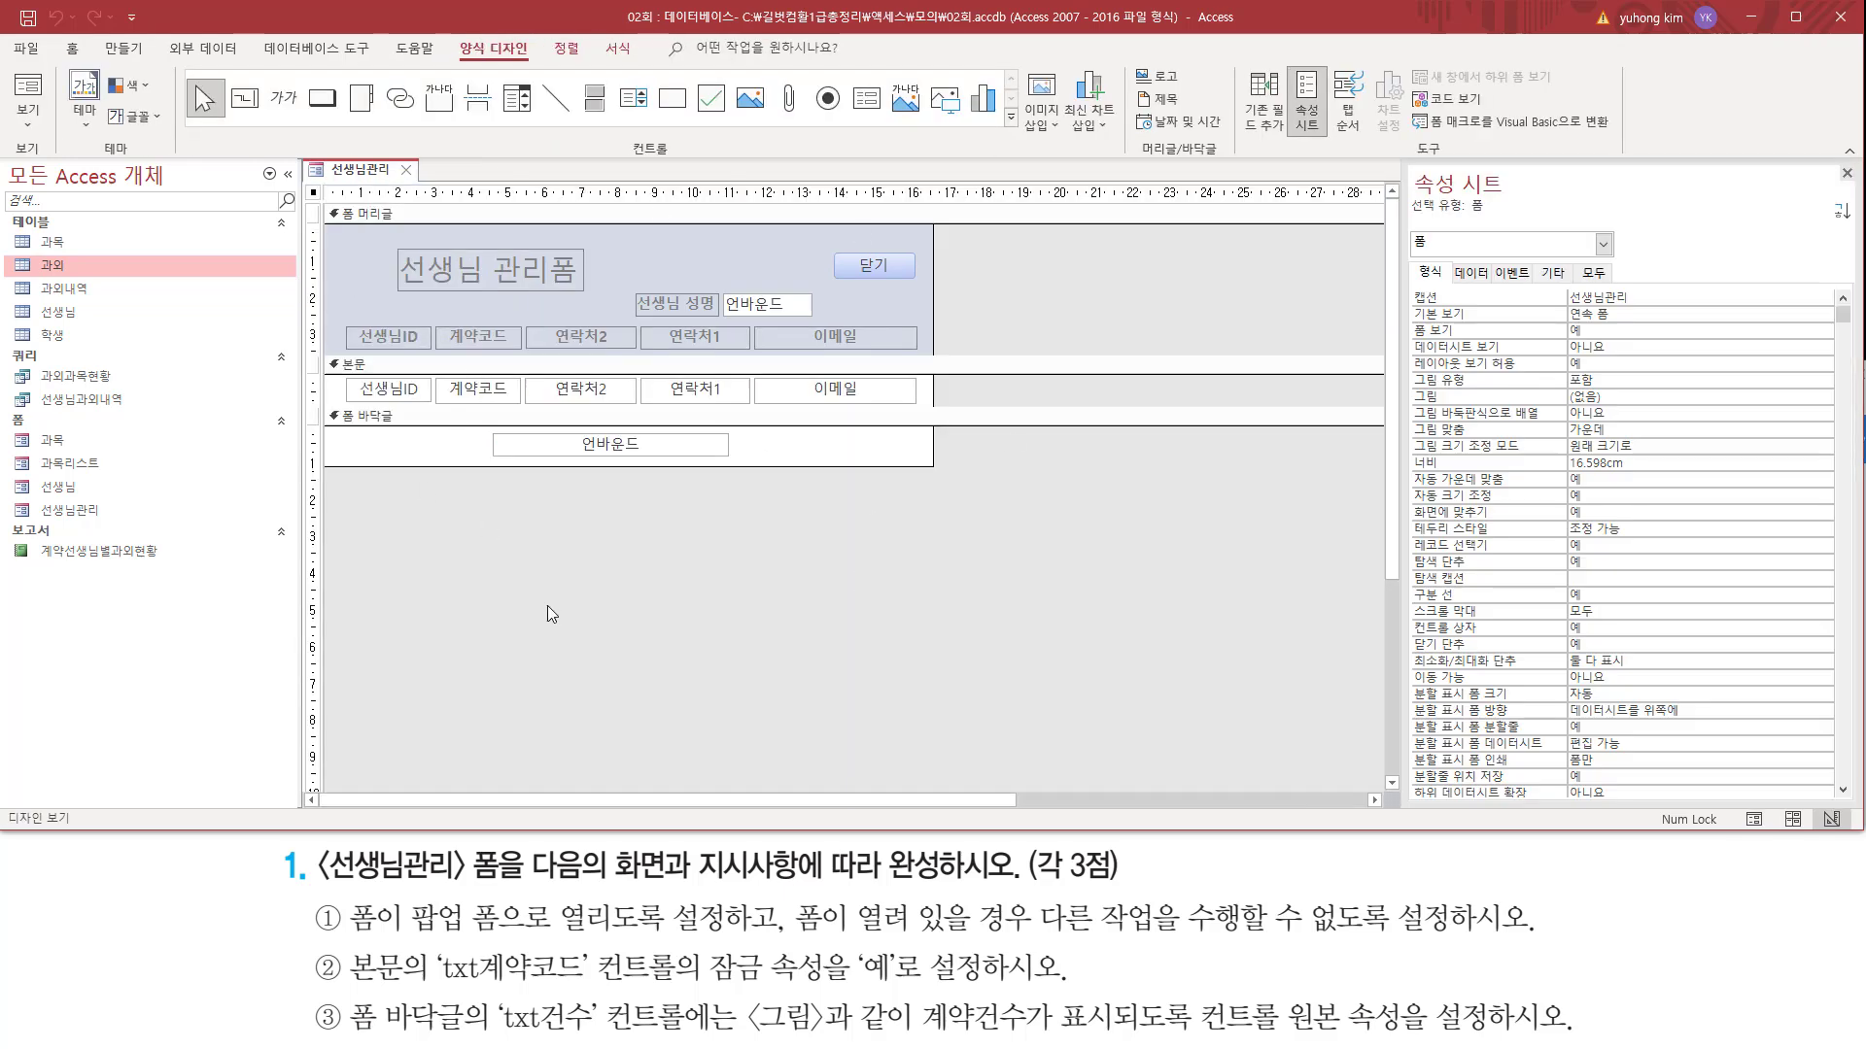
mouse_move(344, 892)
left_mouse_down()
mouse_move(410, 939)
mouse_move(497, 939)
left_mouse_up()
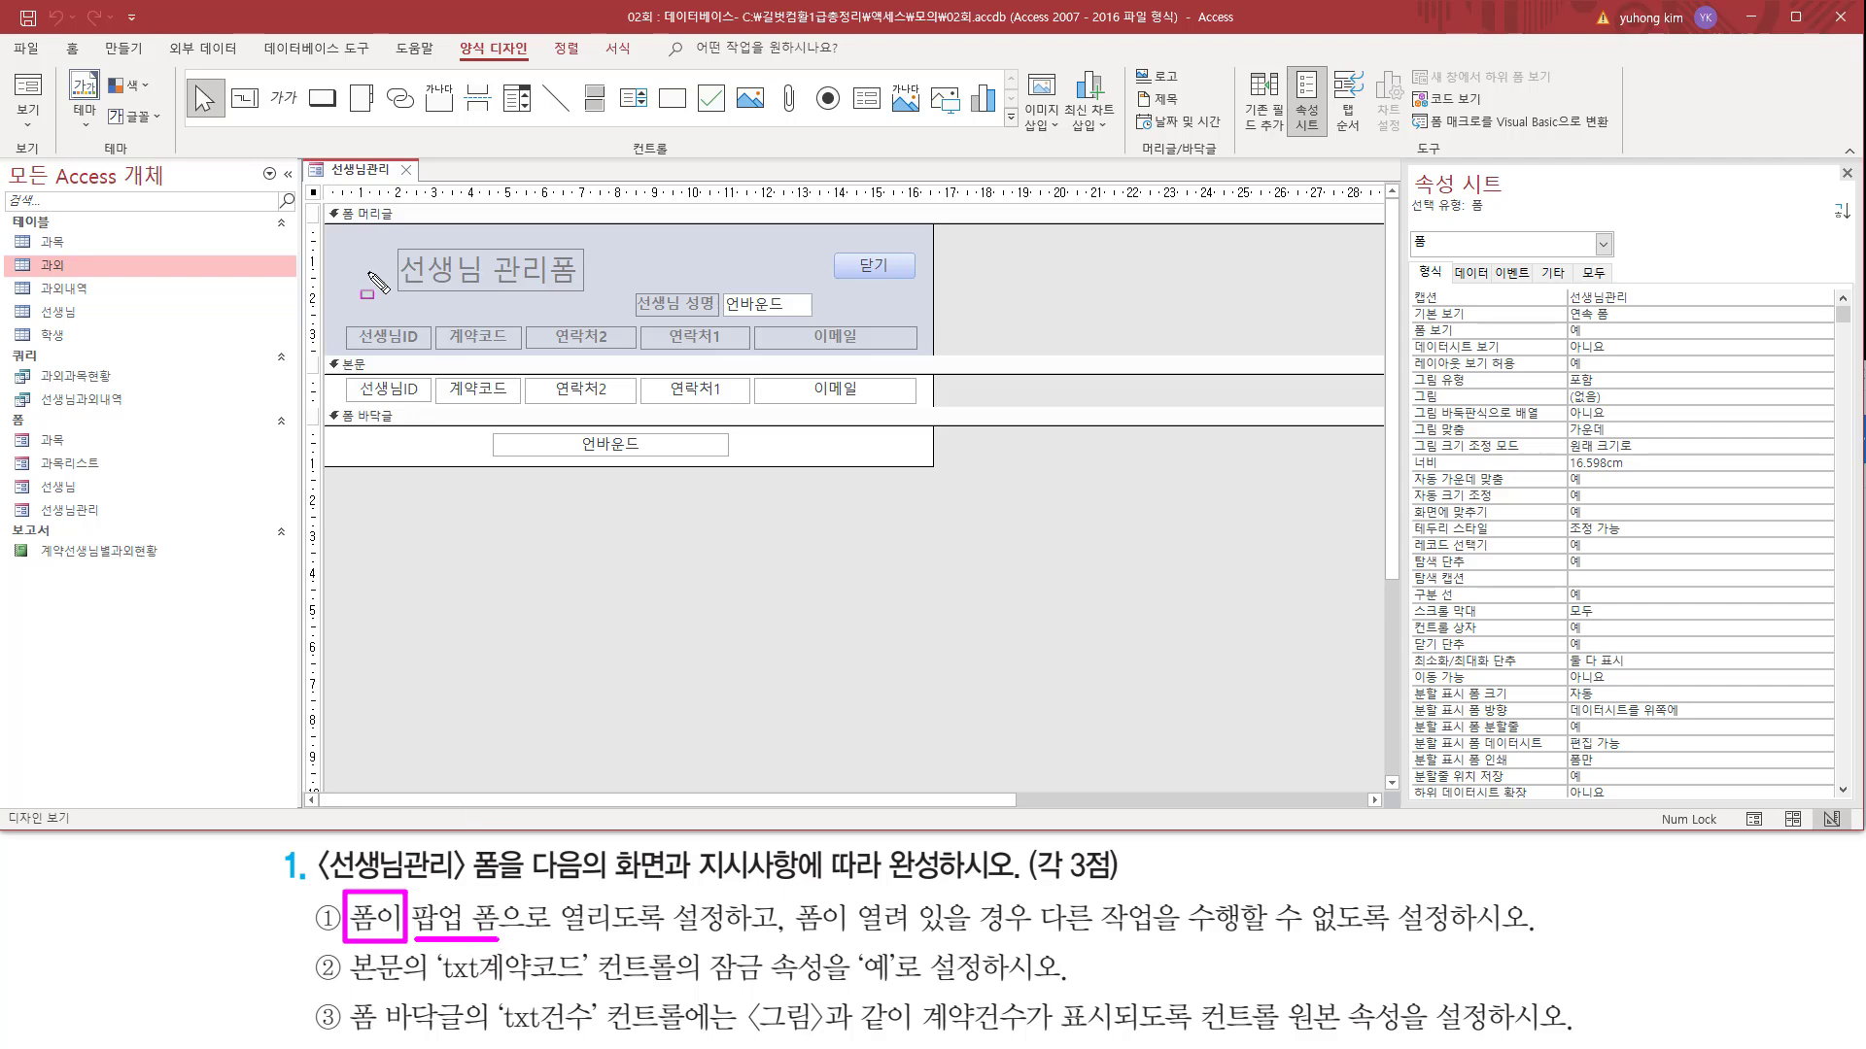
left_click_drag(332, 189, 736, 189)
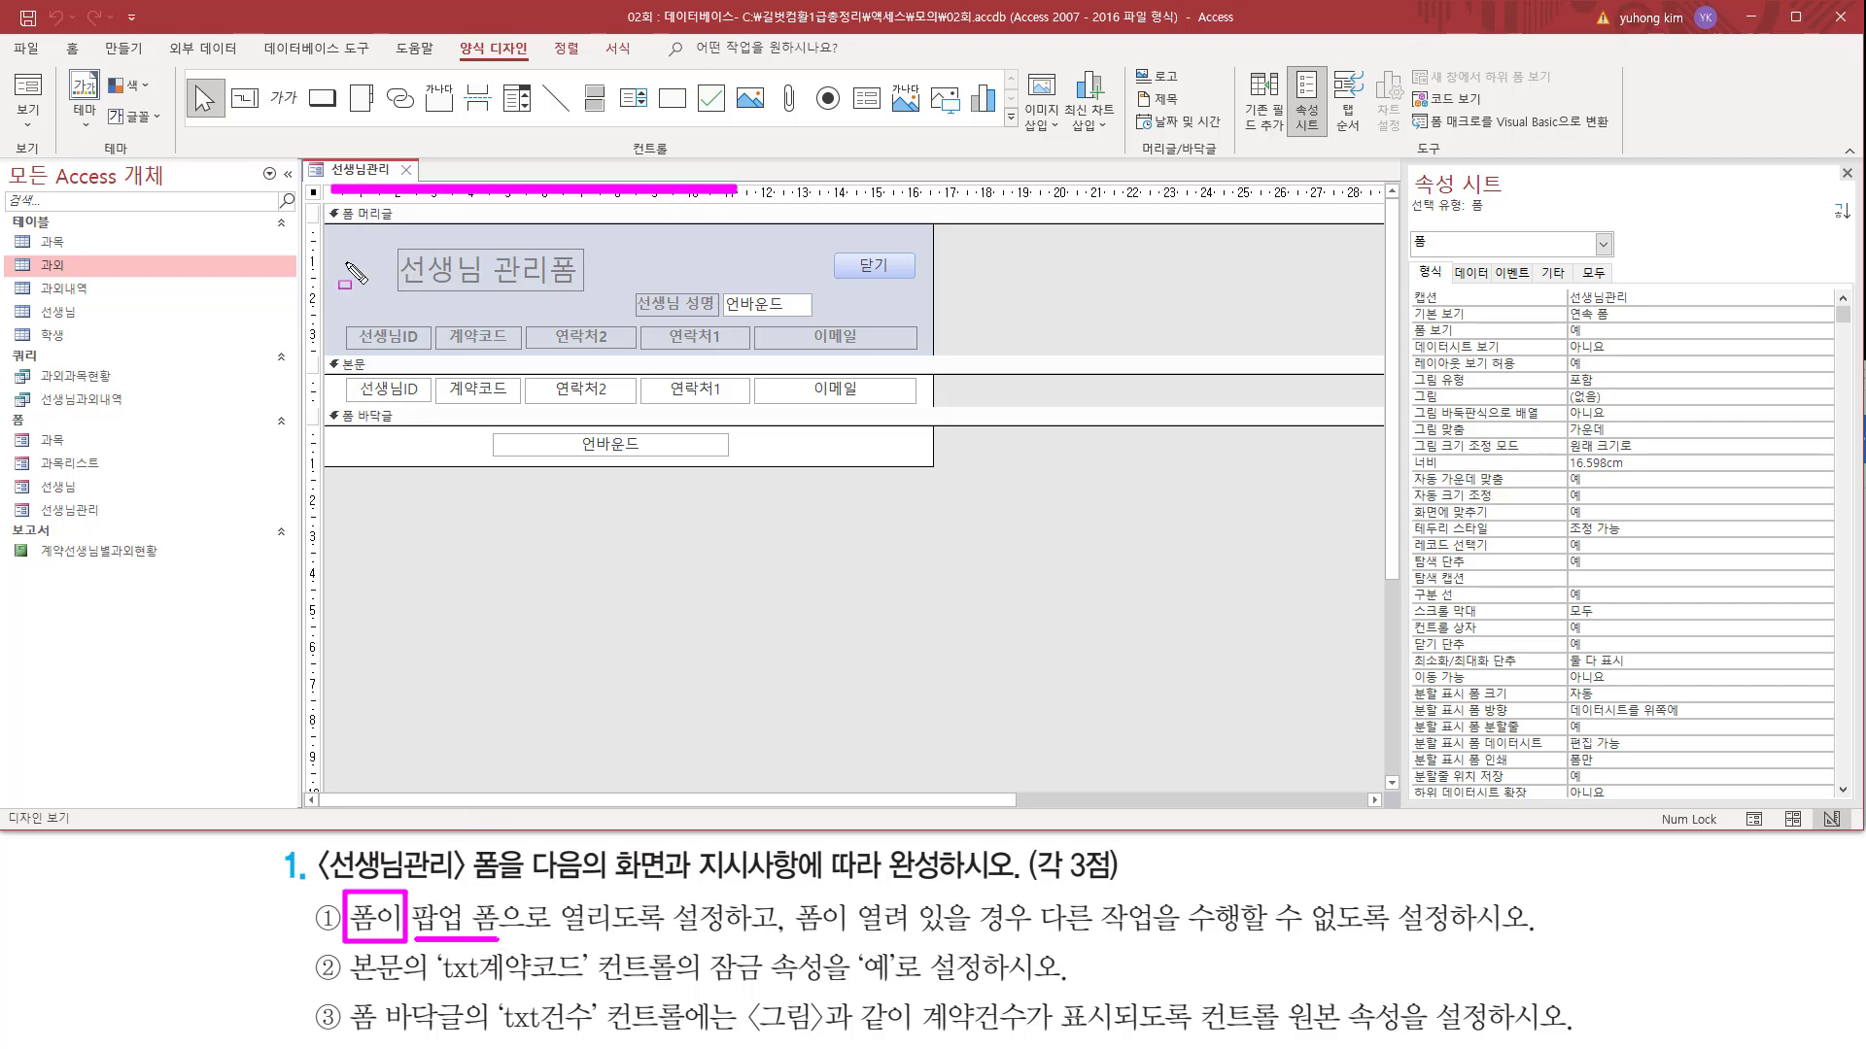
left_click_drag(314, 207, 313, 464)
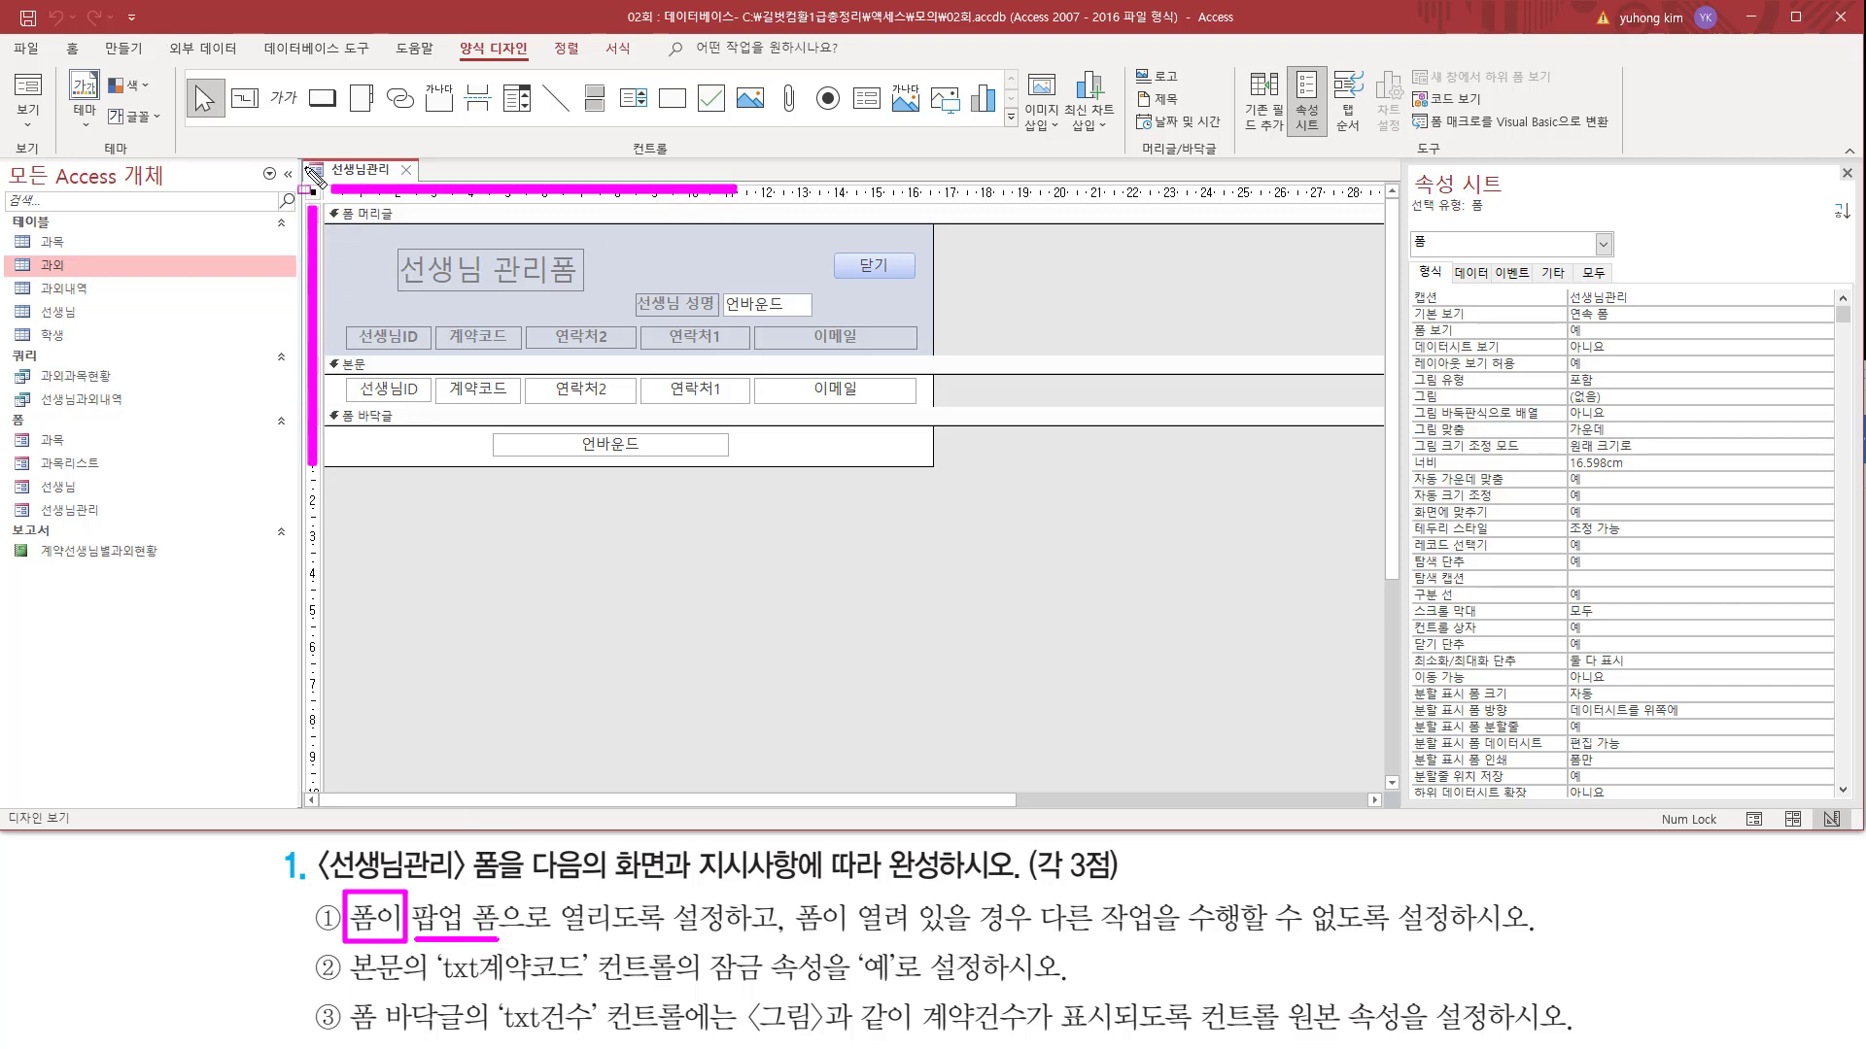
left_click_drag(301, 179, 326, 202)
key("Escape")
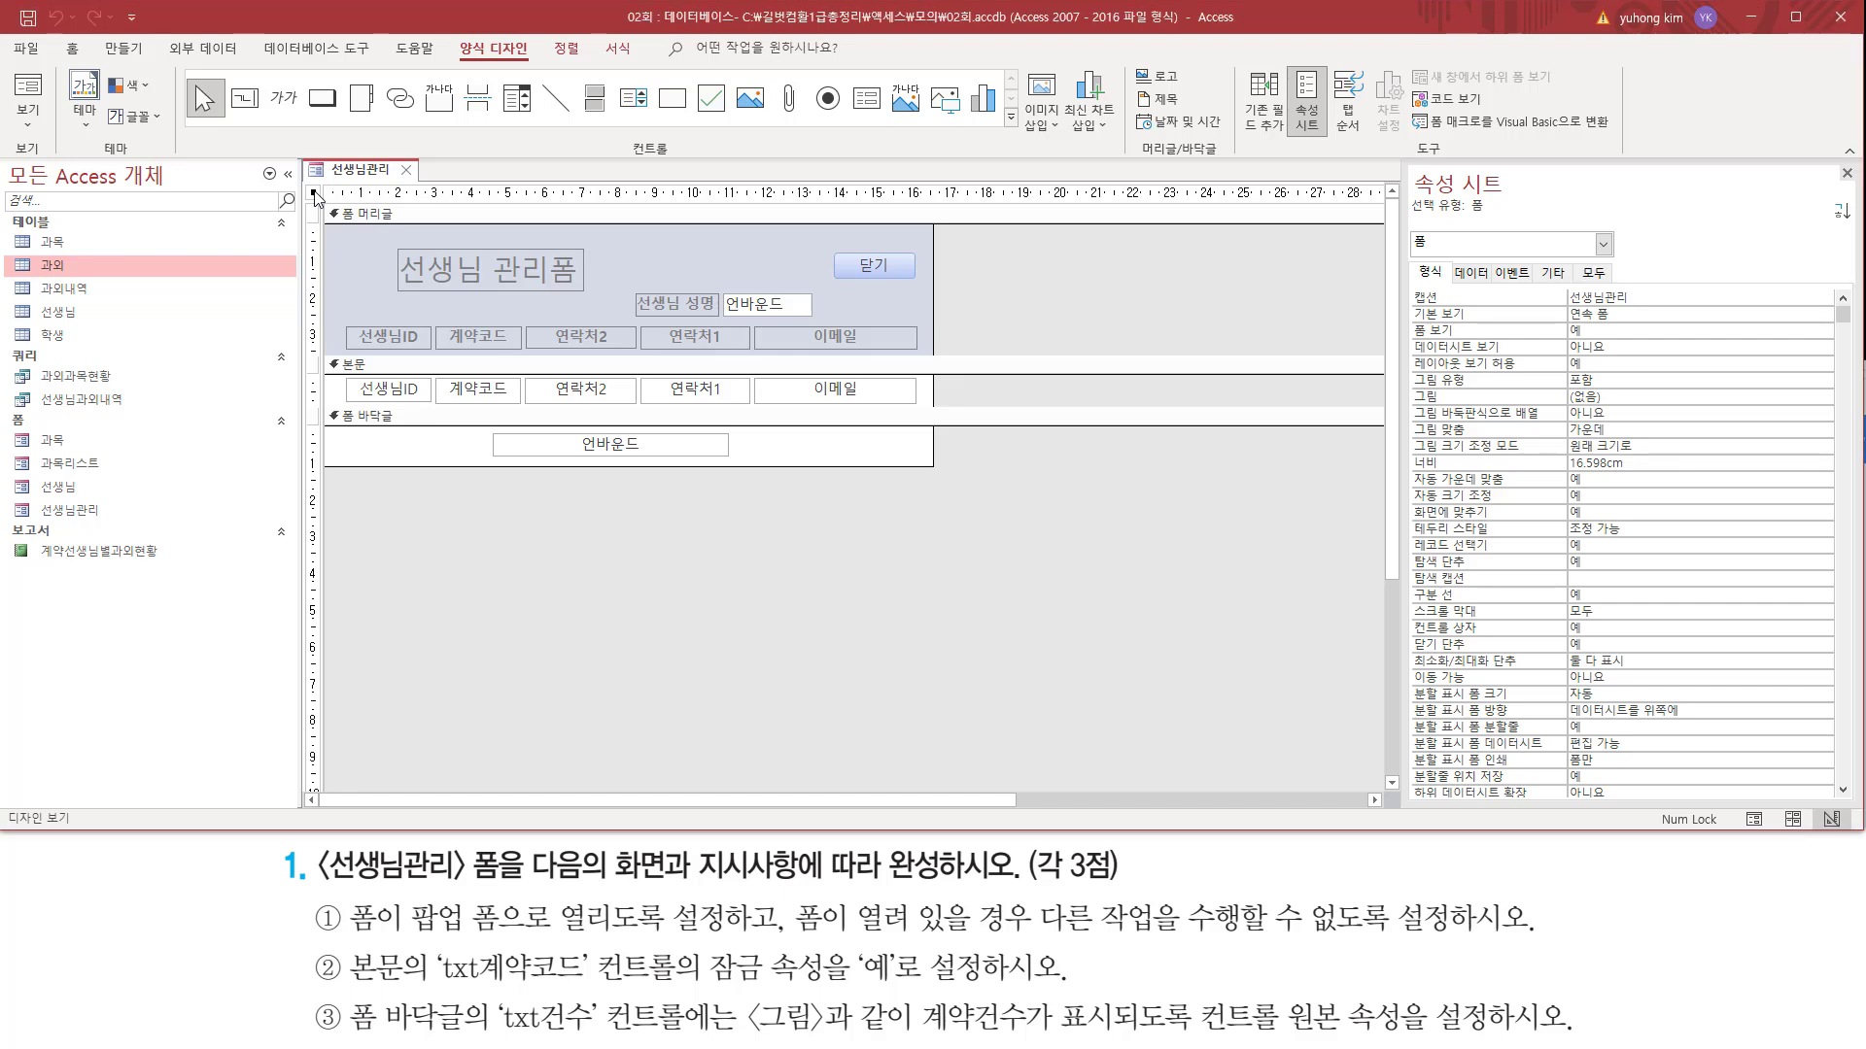
key("ctrl+2")
left_click_drag(302, 178, 323, 204)
left_click_drag(1402, 158, 1515, 207)
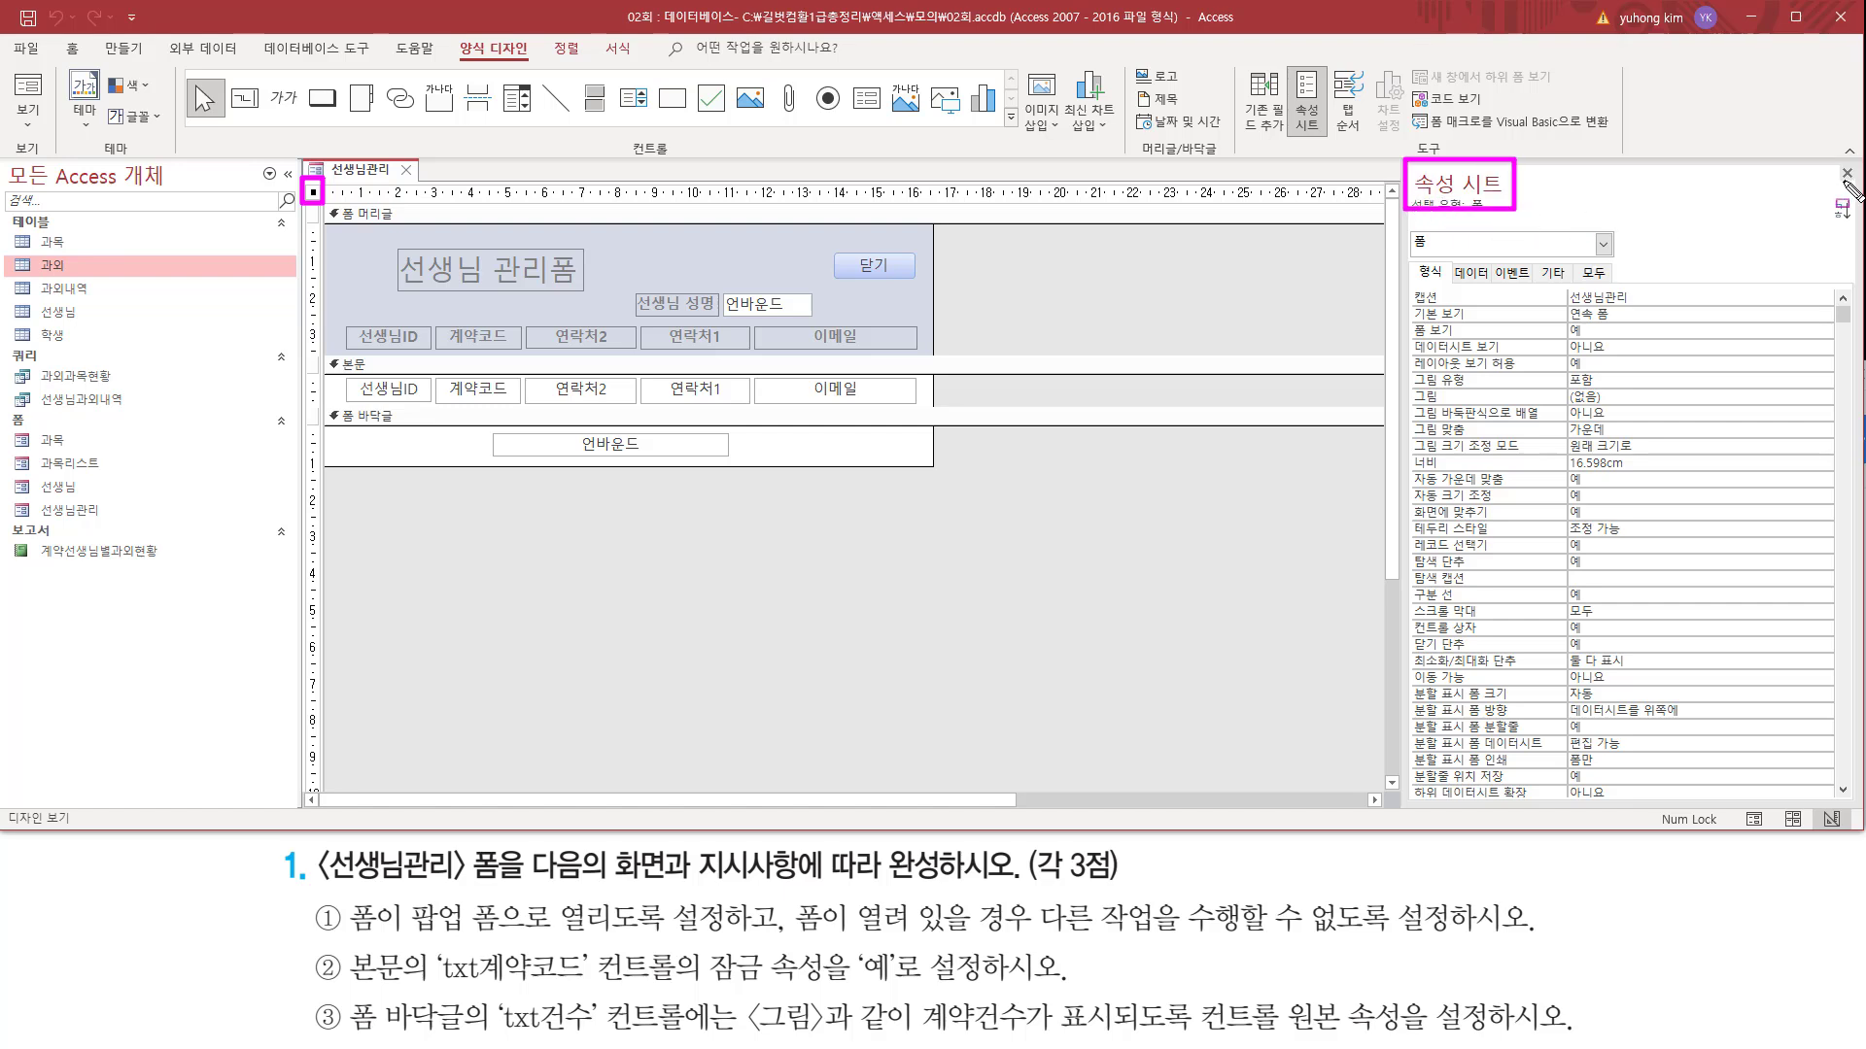
key("Escape")
key("ctrl+2")
left_click_drag(1401, 162, 1540, 221)
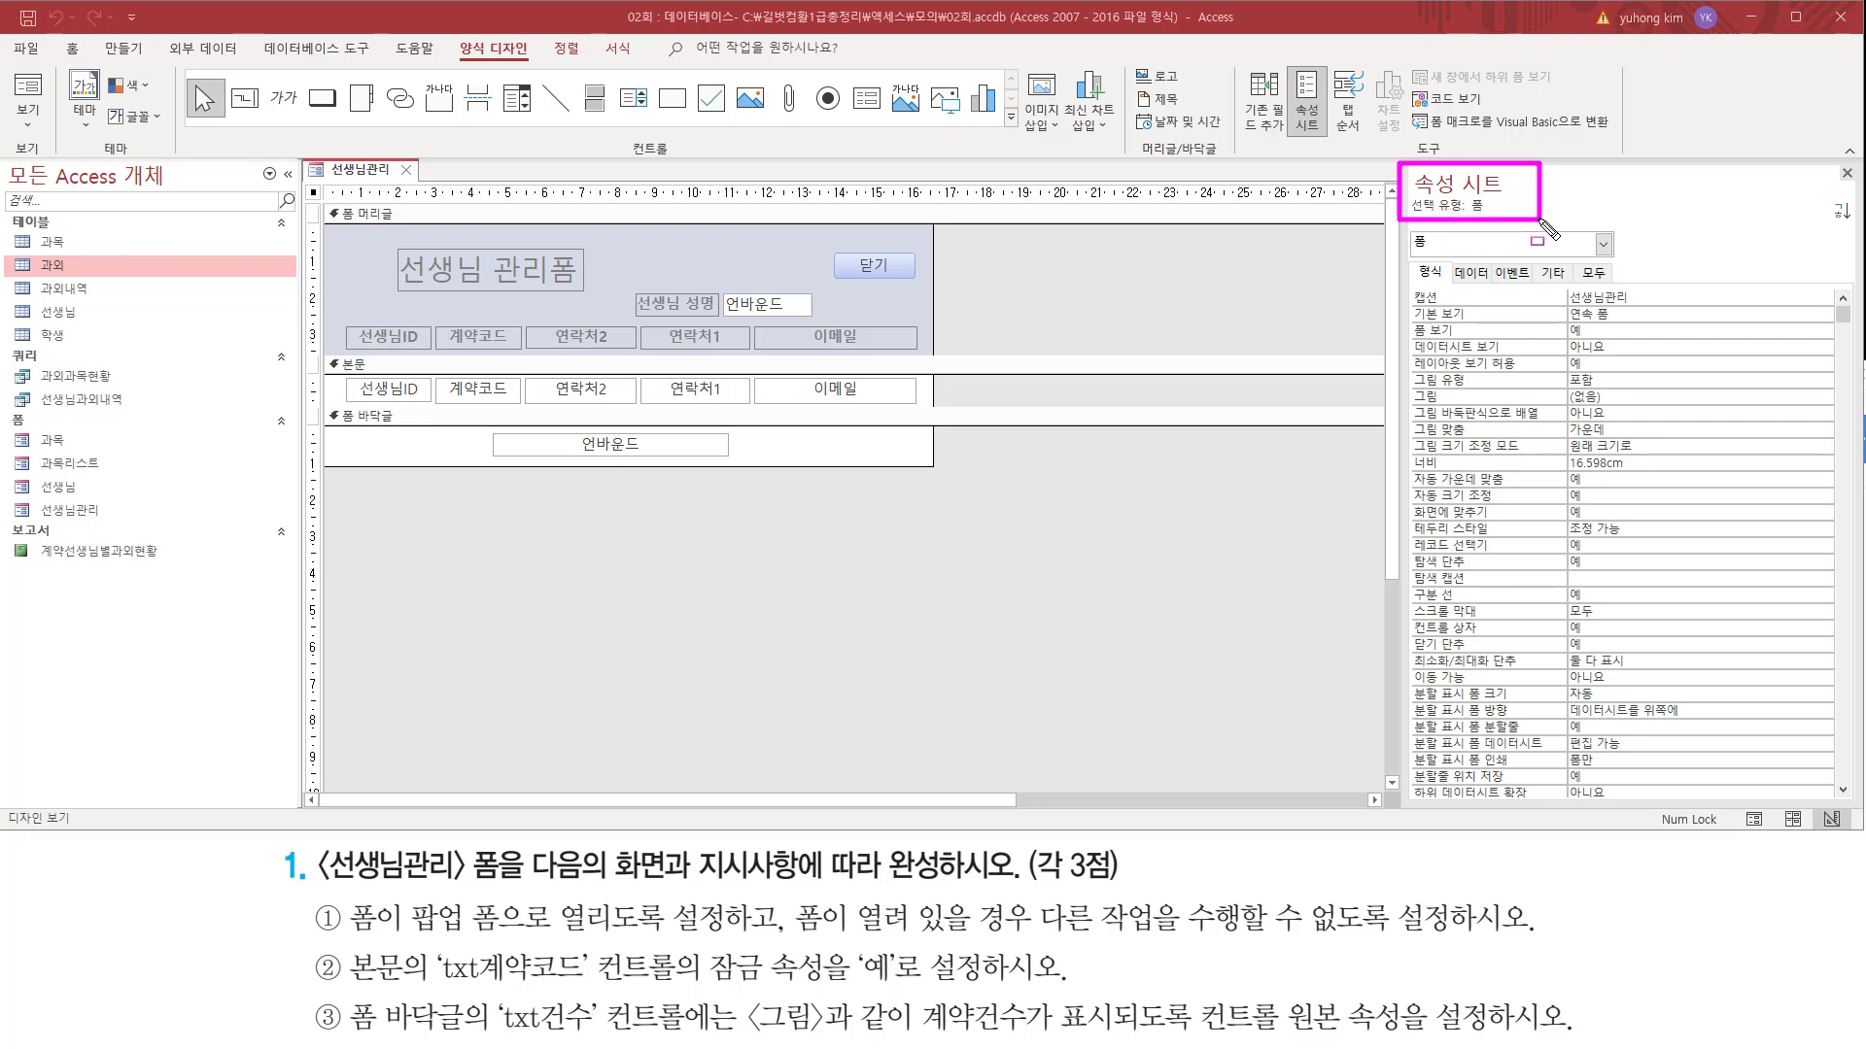
key("Escape")
- Close the property sheet and reopen it with the whole form selected
left_click(1846, 173)
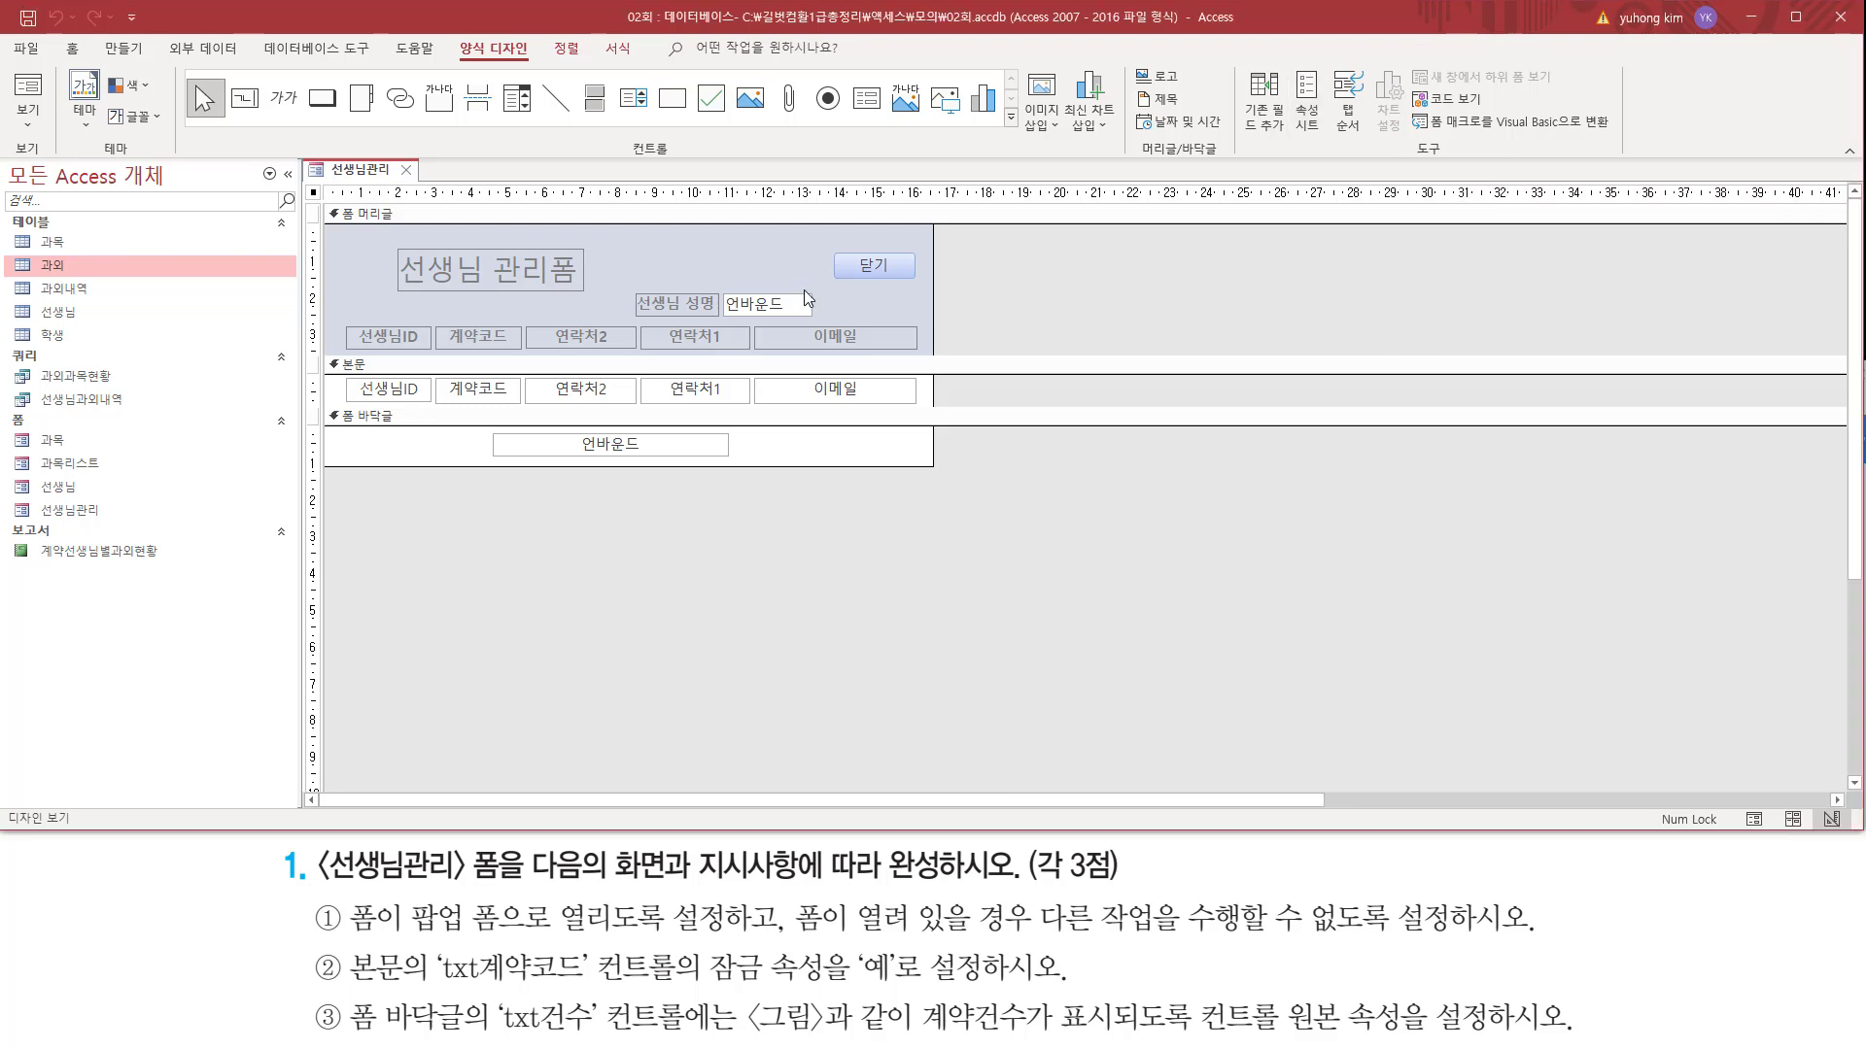
left_click(313, 192)
double_click(315, 197)
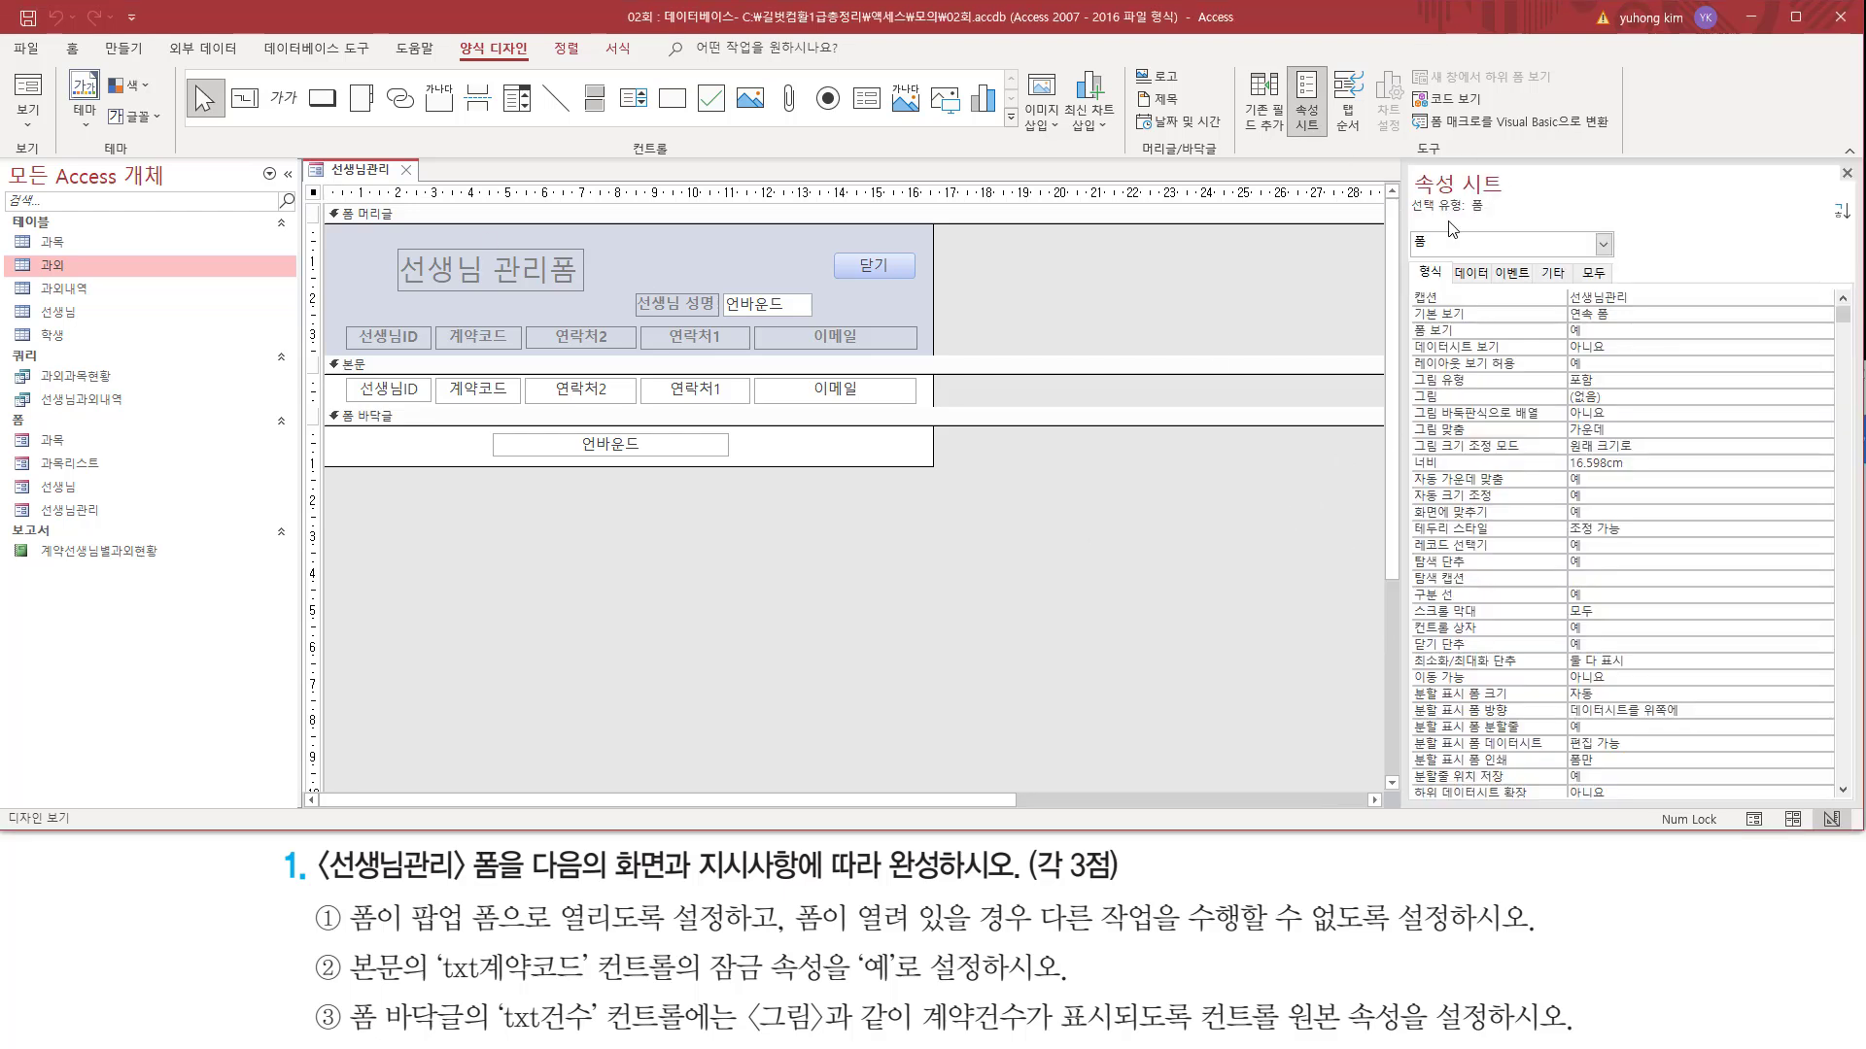
- Set the 선생님관리 form's 팝업 (Pop Up) property to 예 so it opens as a pop-up form
key("ctrl+shift+d")
mouse_move(1466, 219)
left_mouse_down()
mouse_move(1487, 220)
mouse_move(1492, 191)
left_mouse_up()
left_click_drag(398, 940, 512, 941)
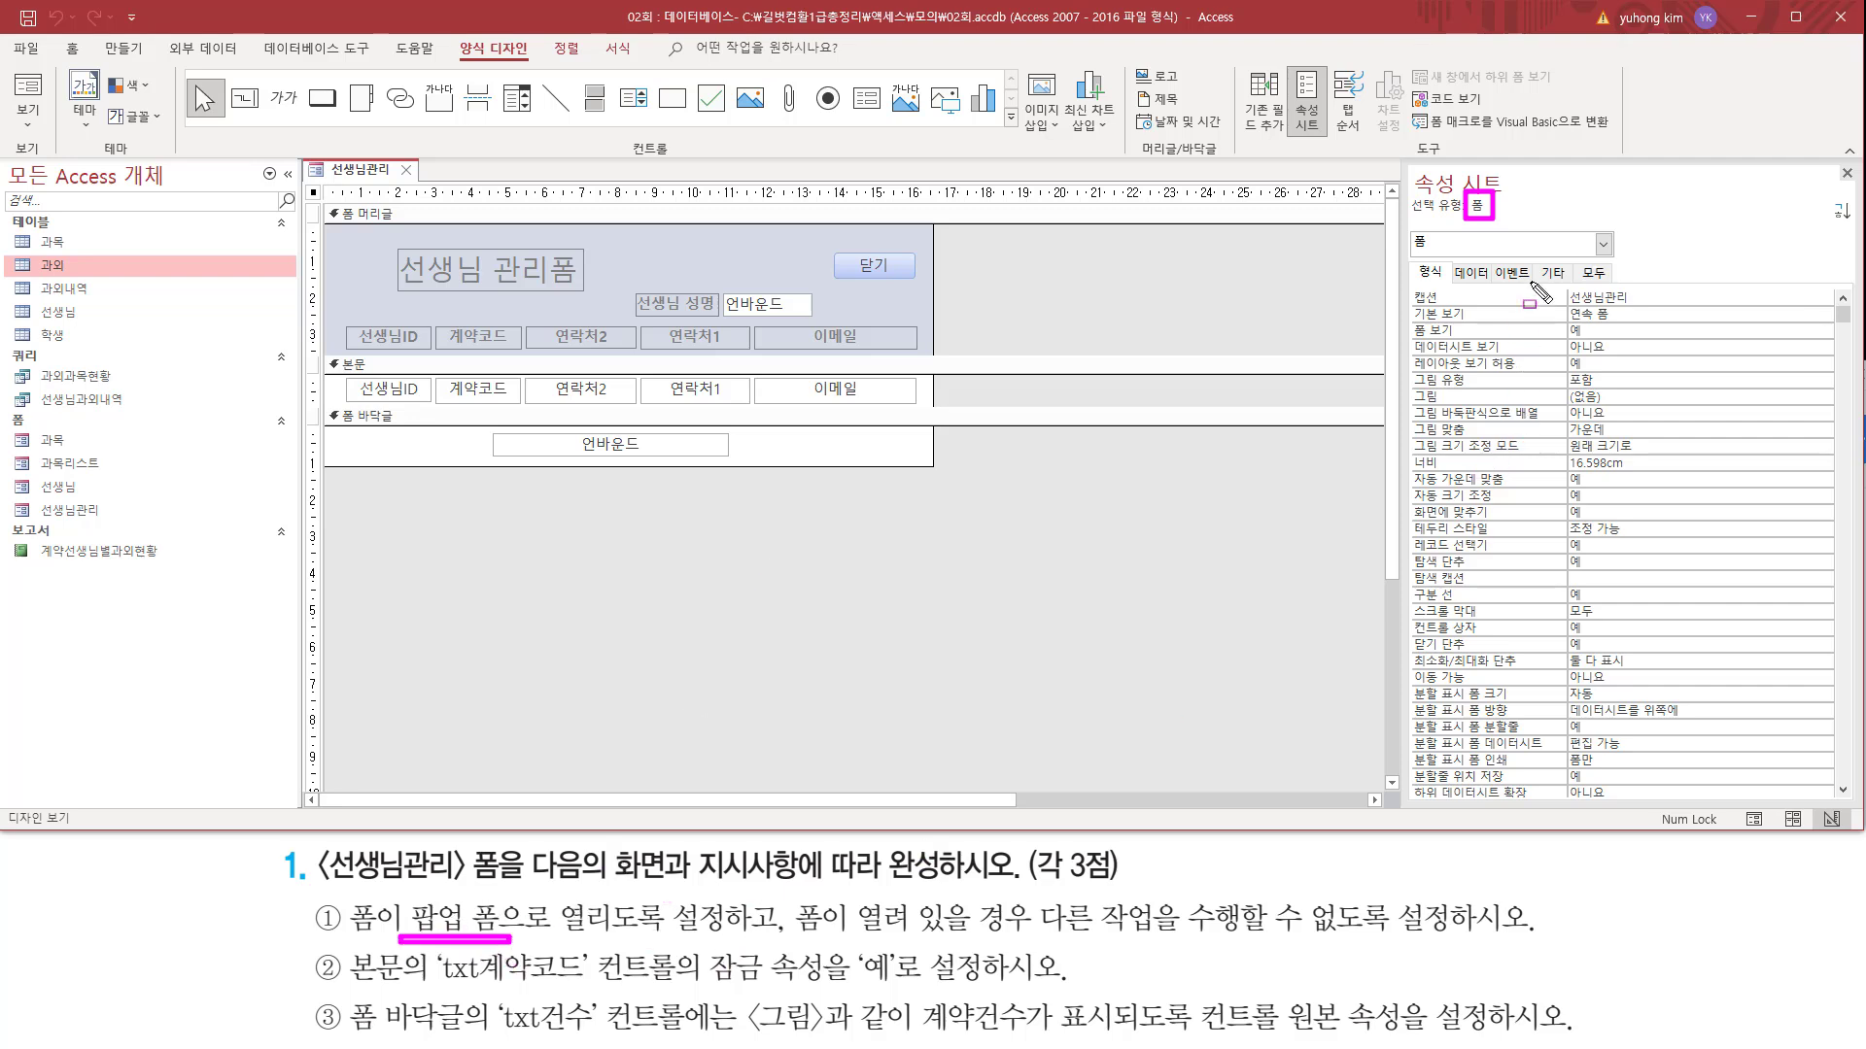
left_click_drag(1533, 261, 1572, 284)
key("Escape")
left_click(1554, 273)
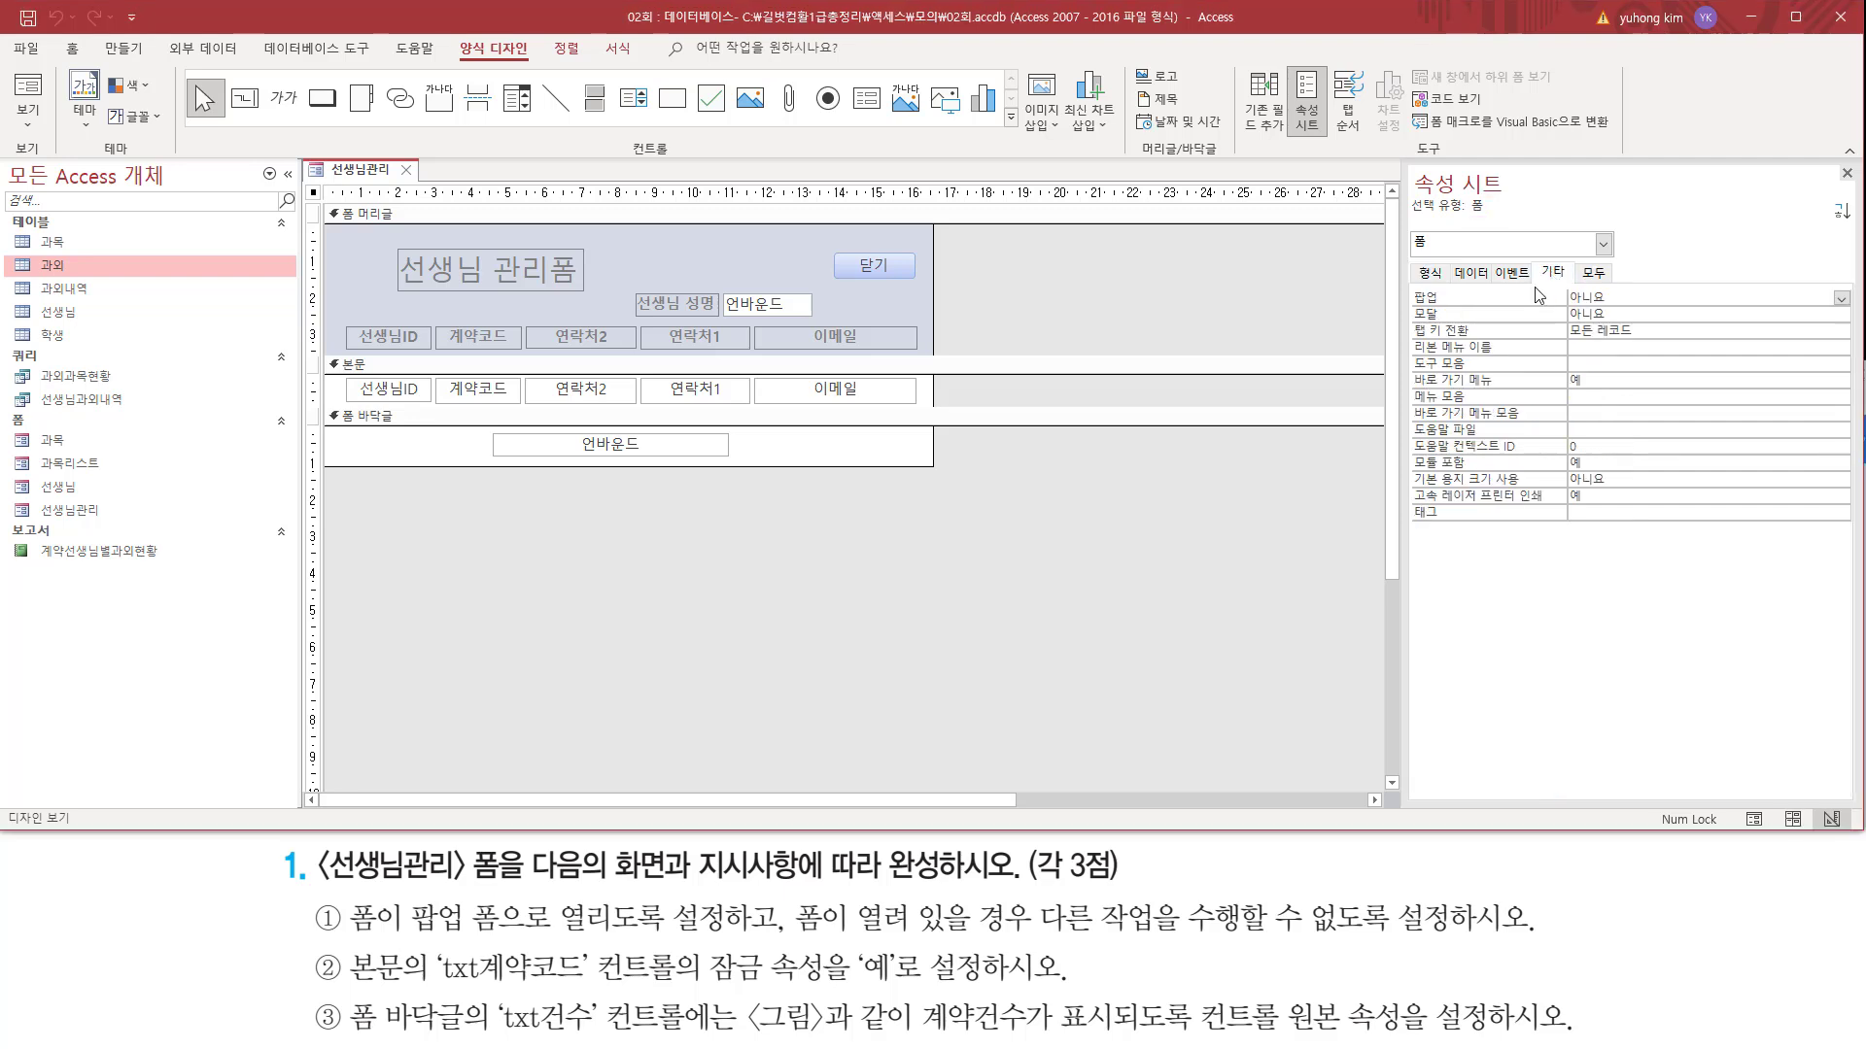
mouse_move(1409, 283)
left_mouse_down()
mouse_move(1451, 309)
mouse_move(1622, 309)
left_mouse_up()
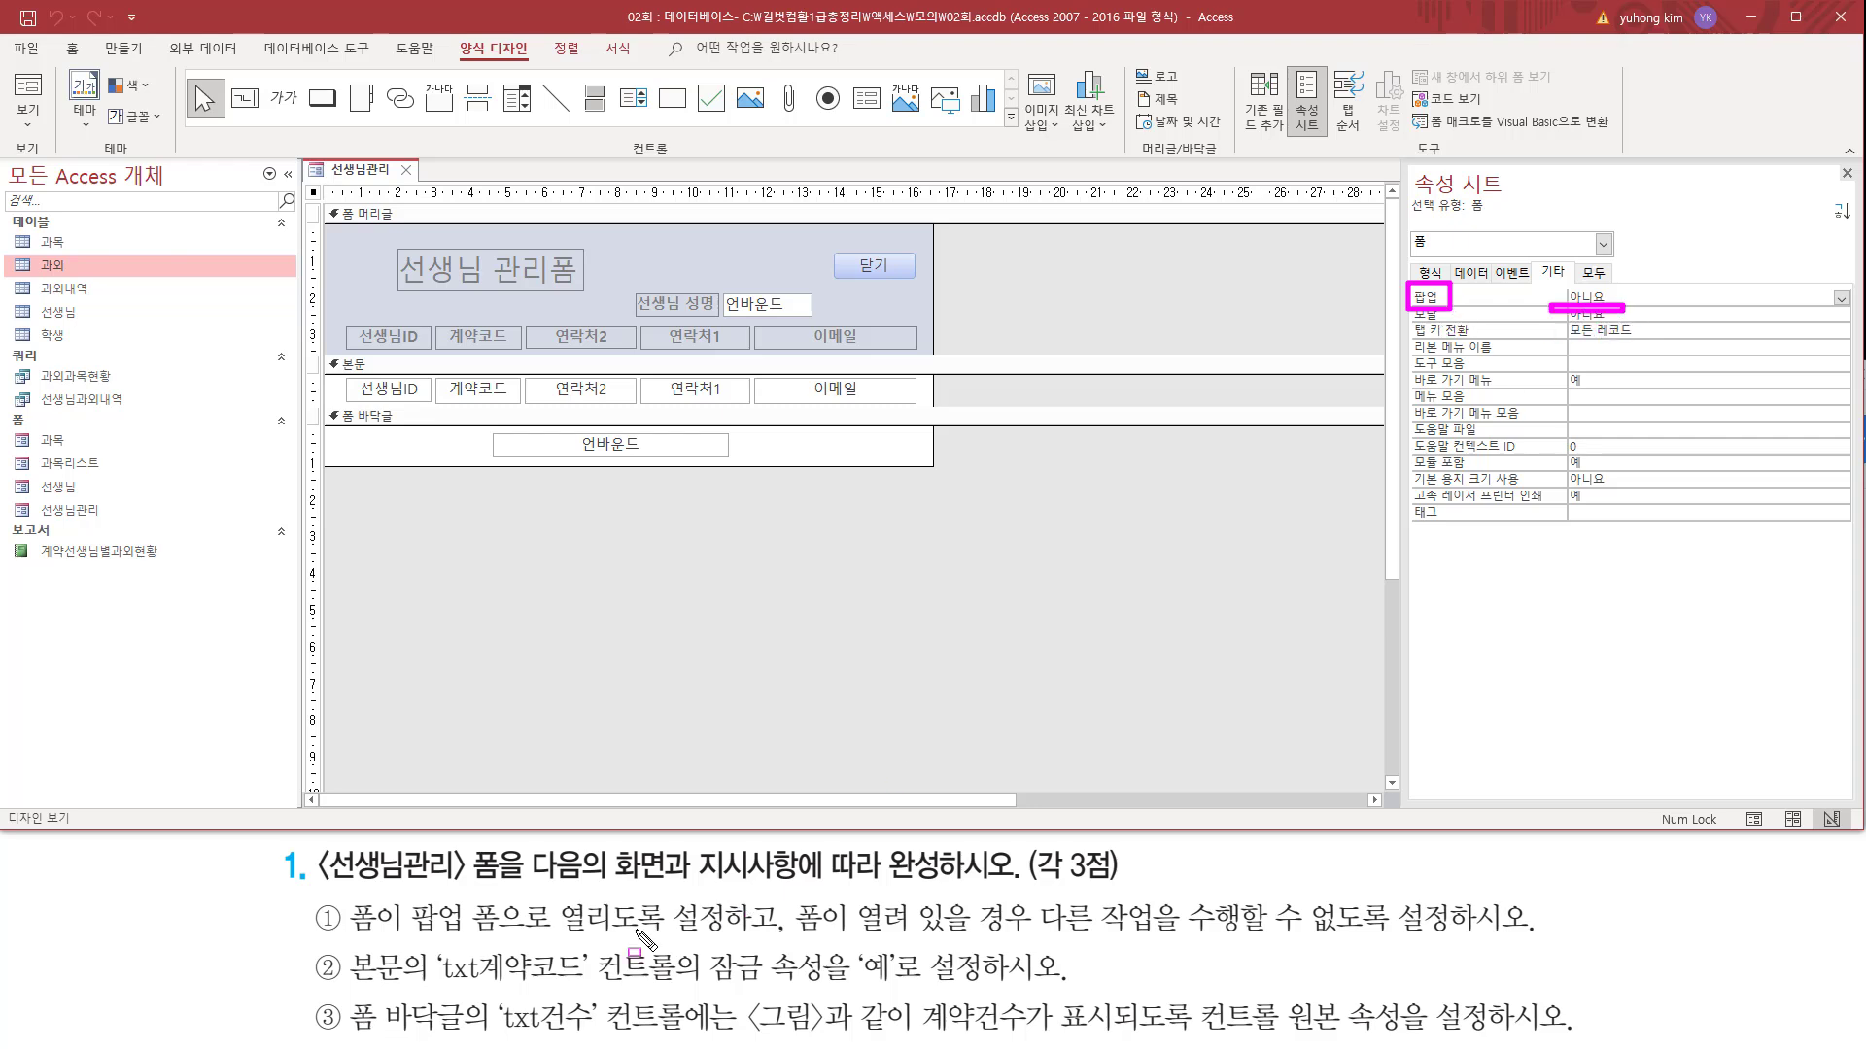
left_click_drag(410, 941, 498, 940)
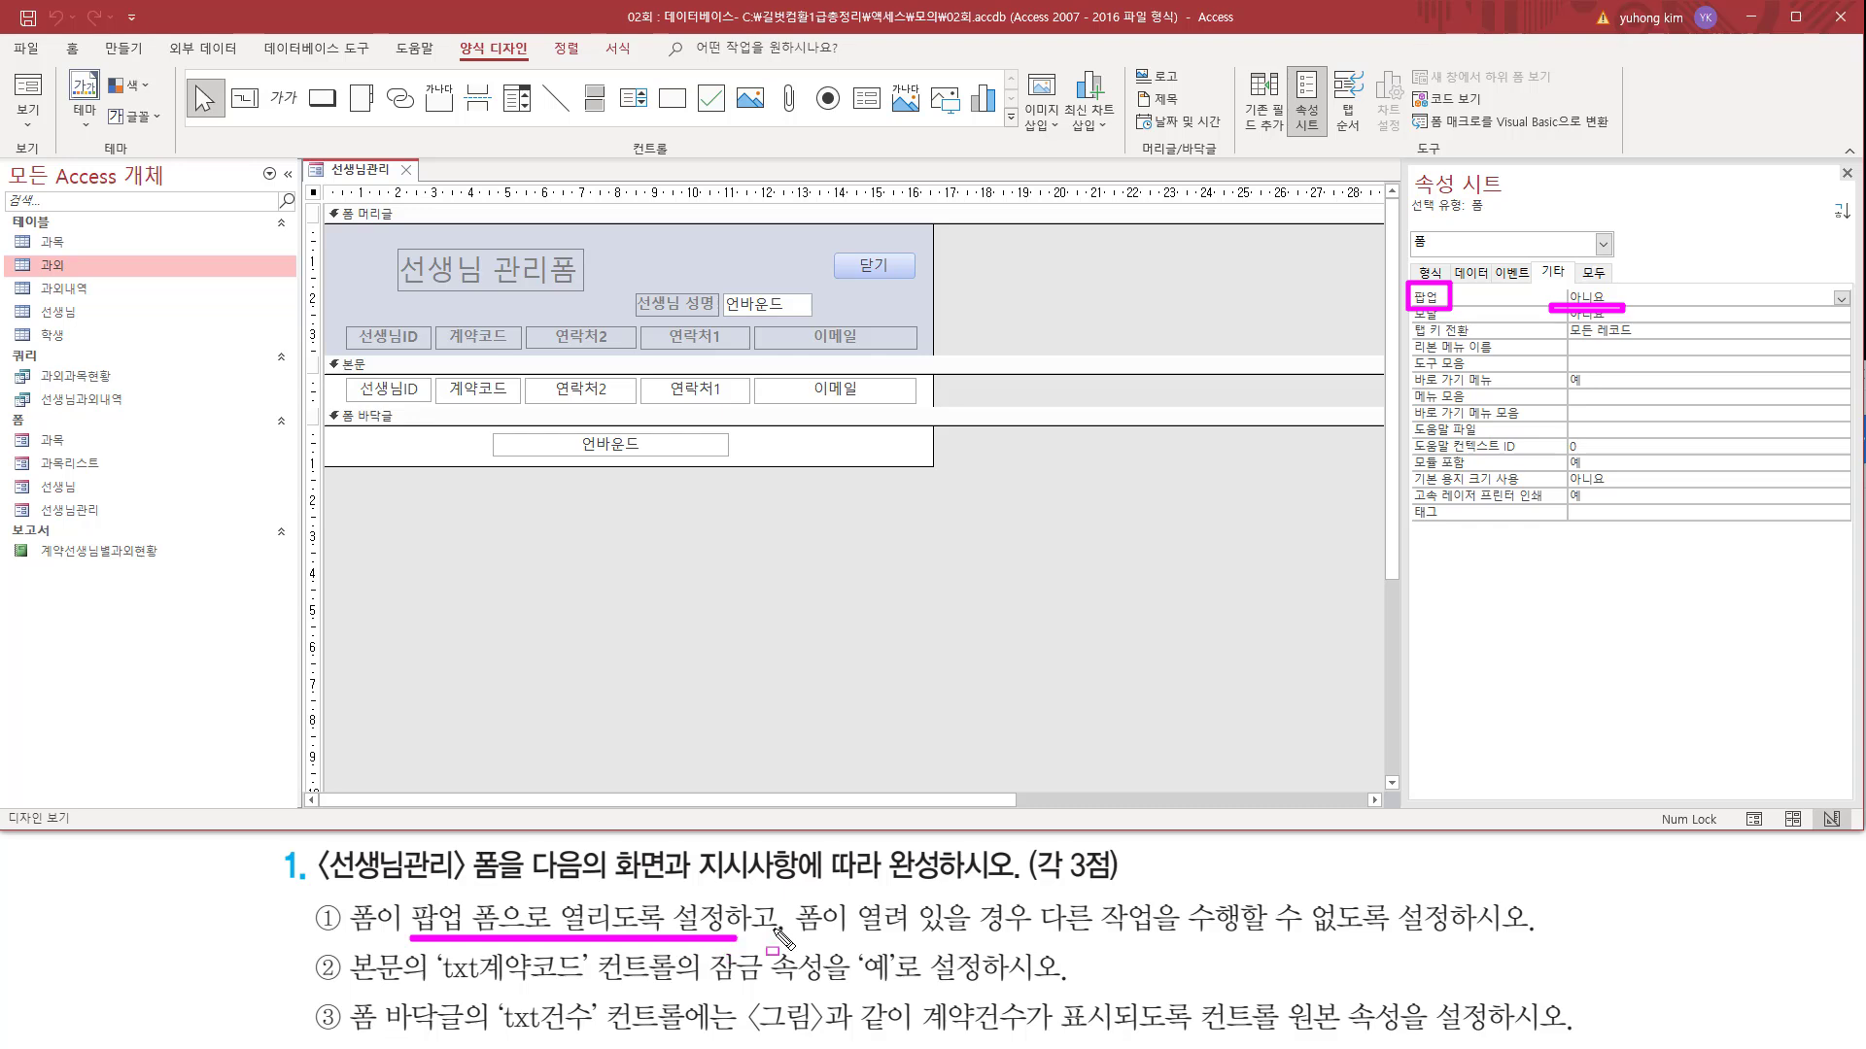
key("Escape")
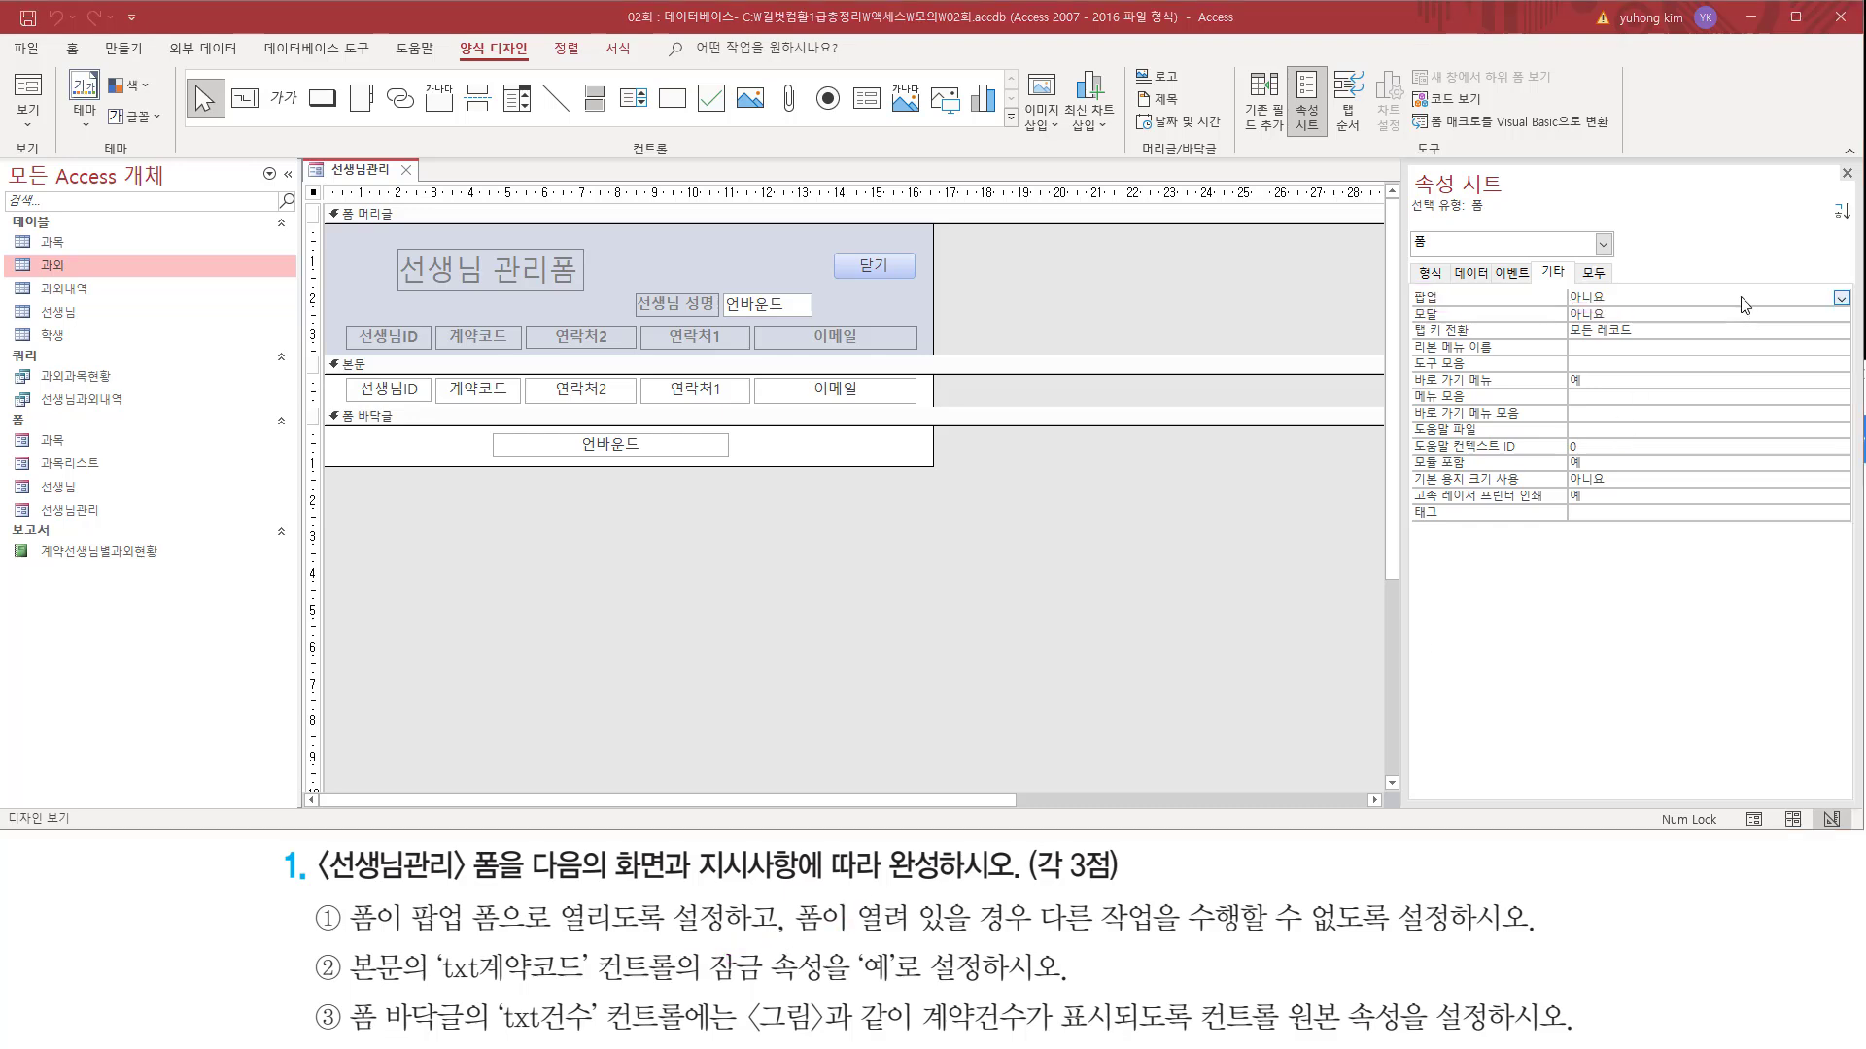
left_click(1841, 300)
left_click(1673, 314)
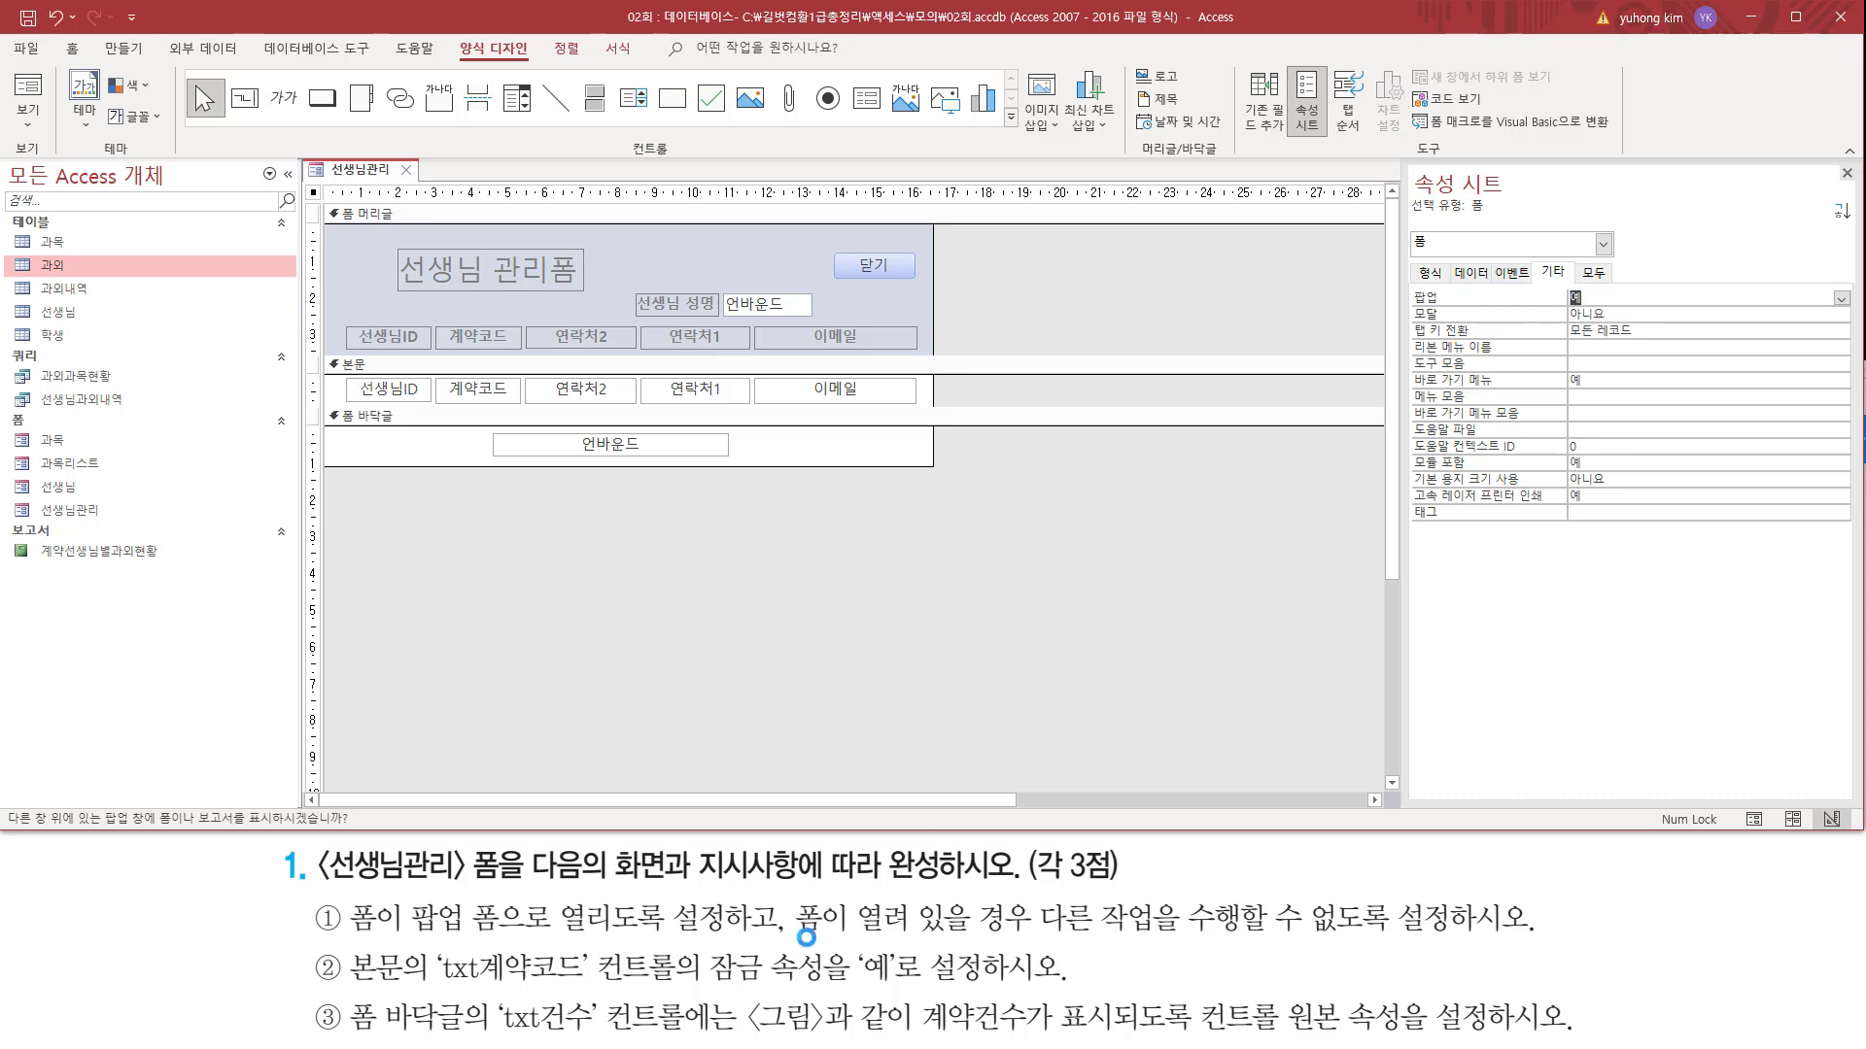
- Set the form's 모달 (Modal) property to 예 so no other work is possible while it is open
left_click_drag(798, 938, 1447, 938)
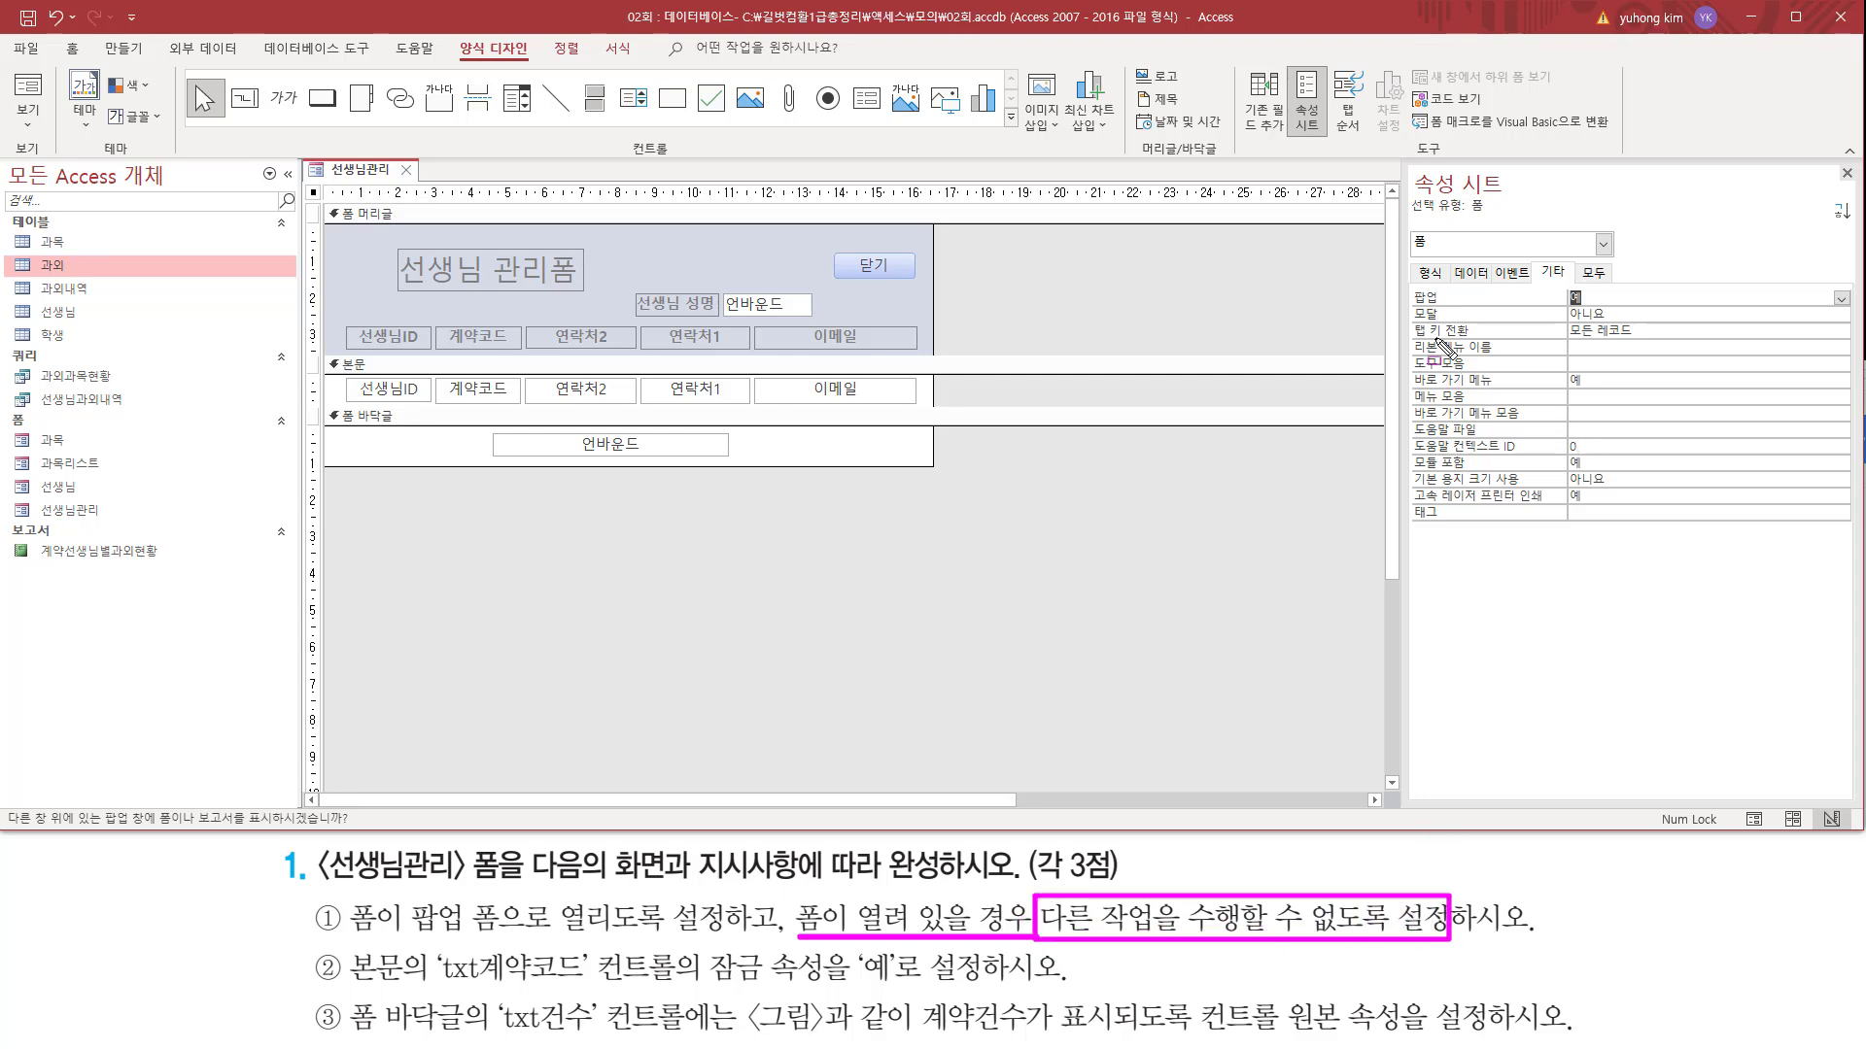
left_click_drag(1408, 305, 1460, 324)
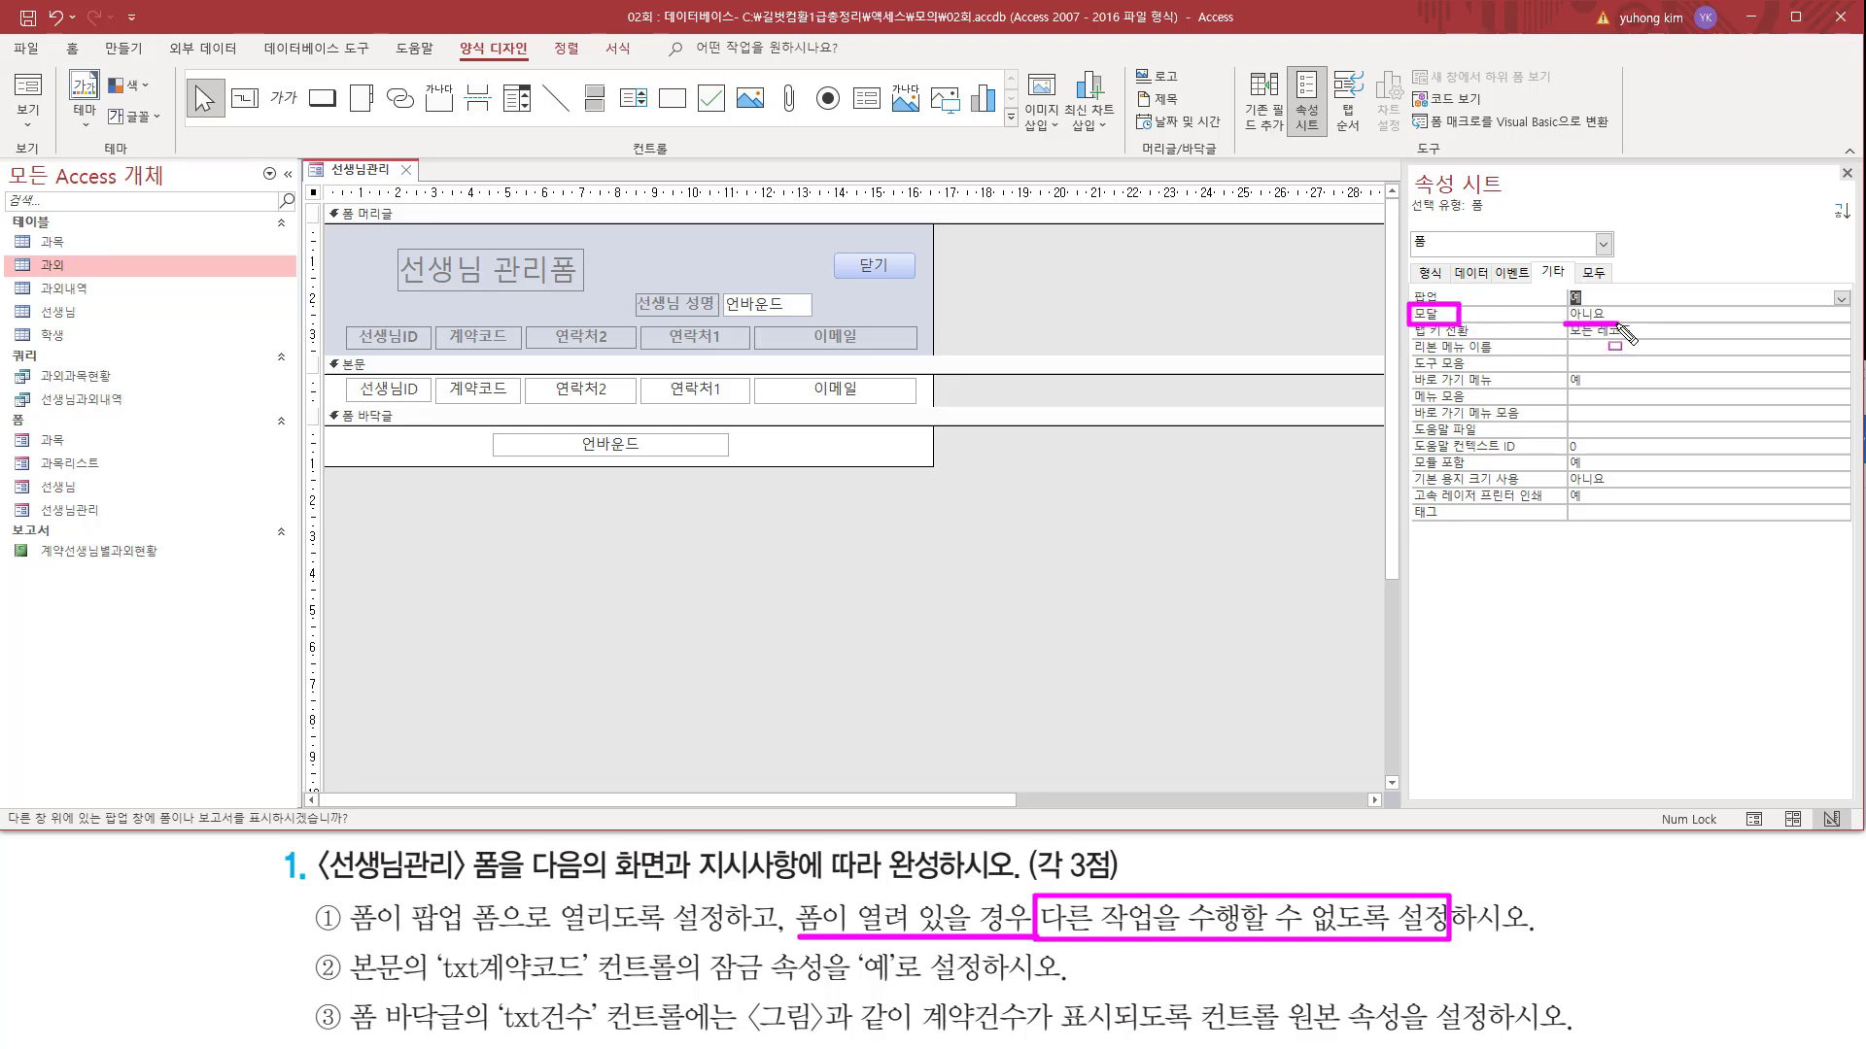
key("Escape")
left_click(1793, 314)
left_click(1840, 314)
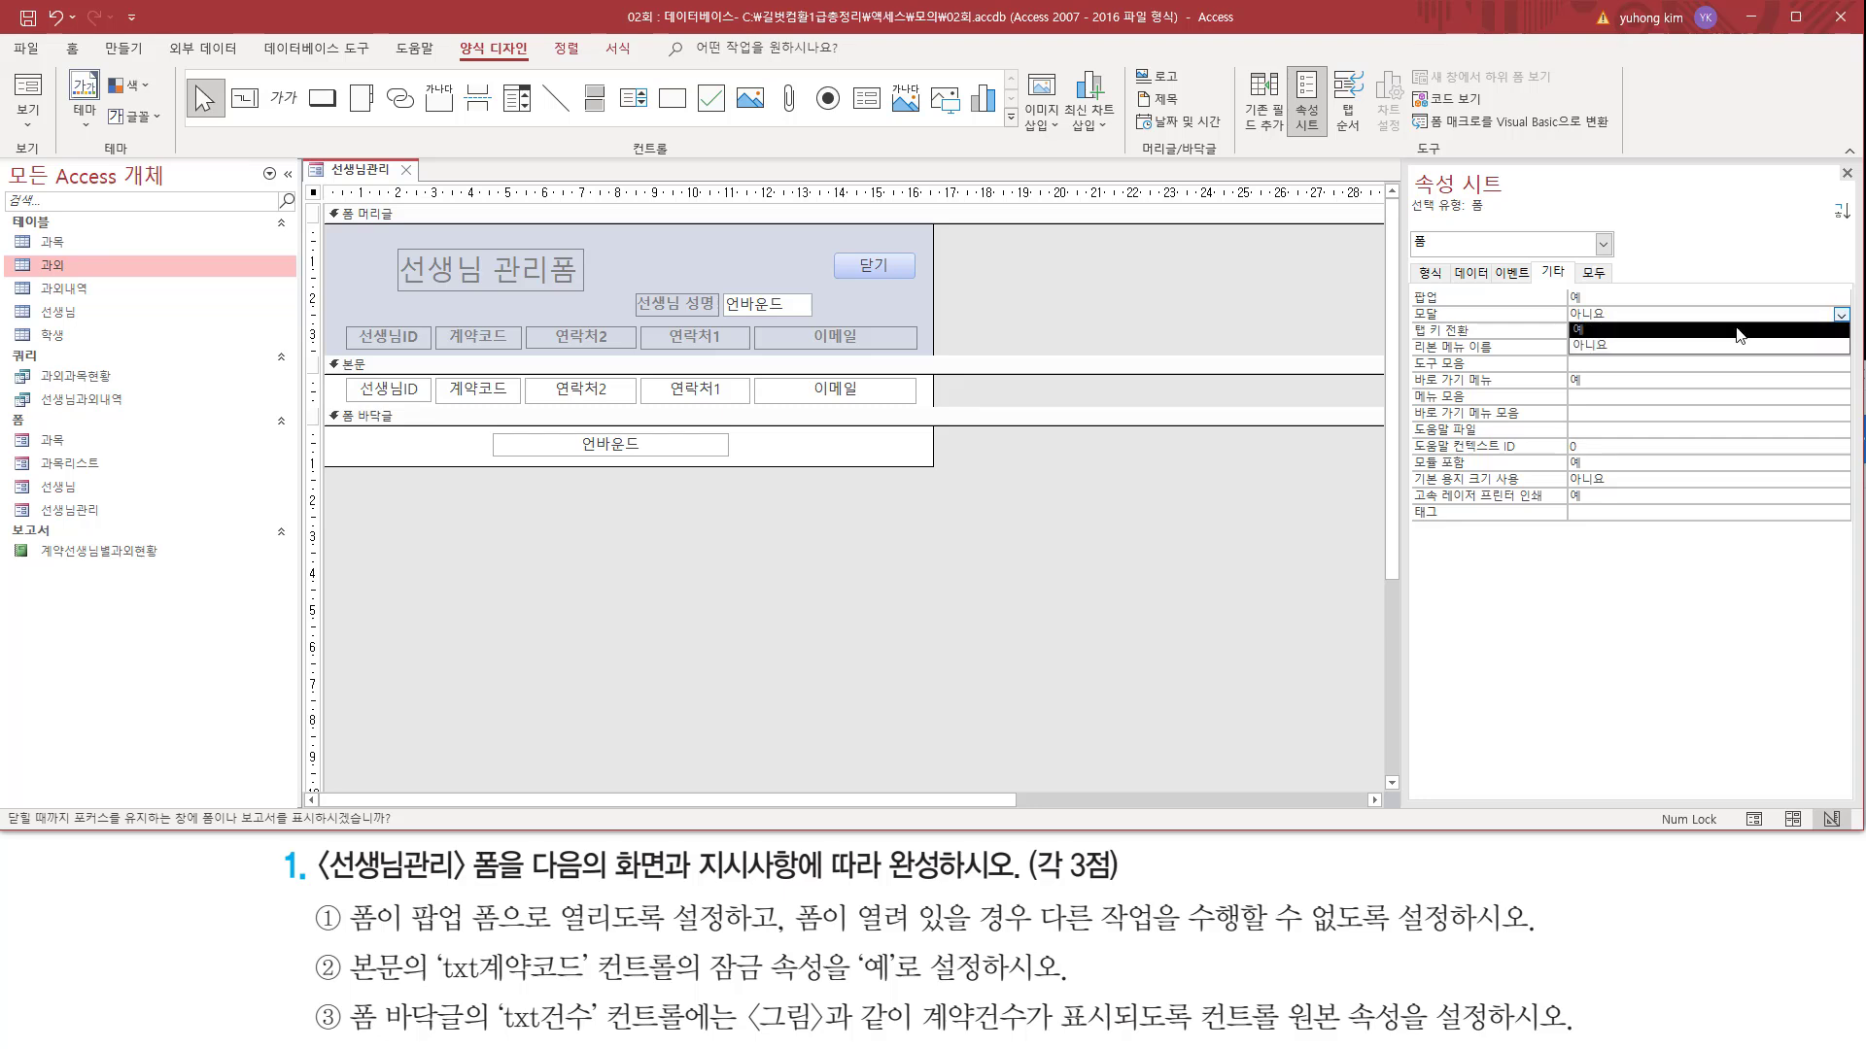
left_click(1638, 331)
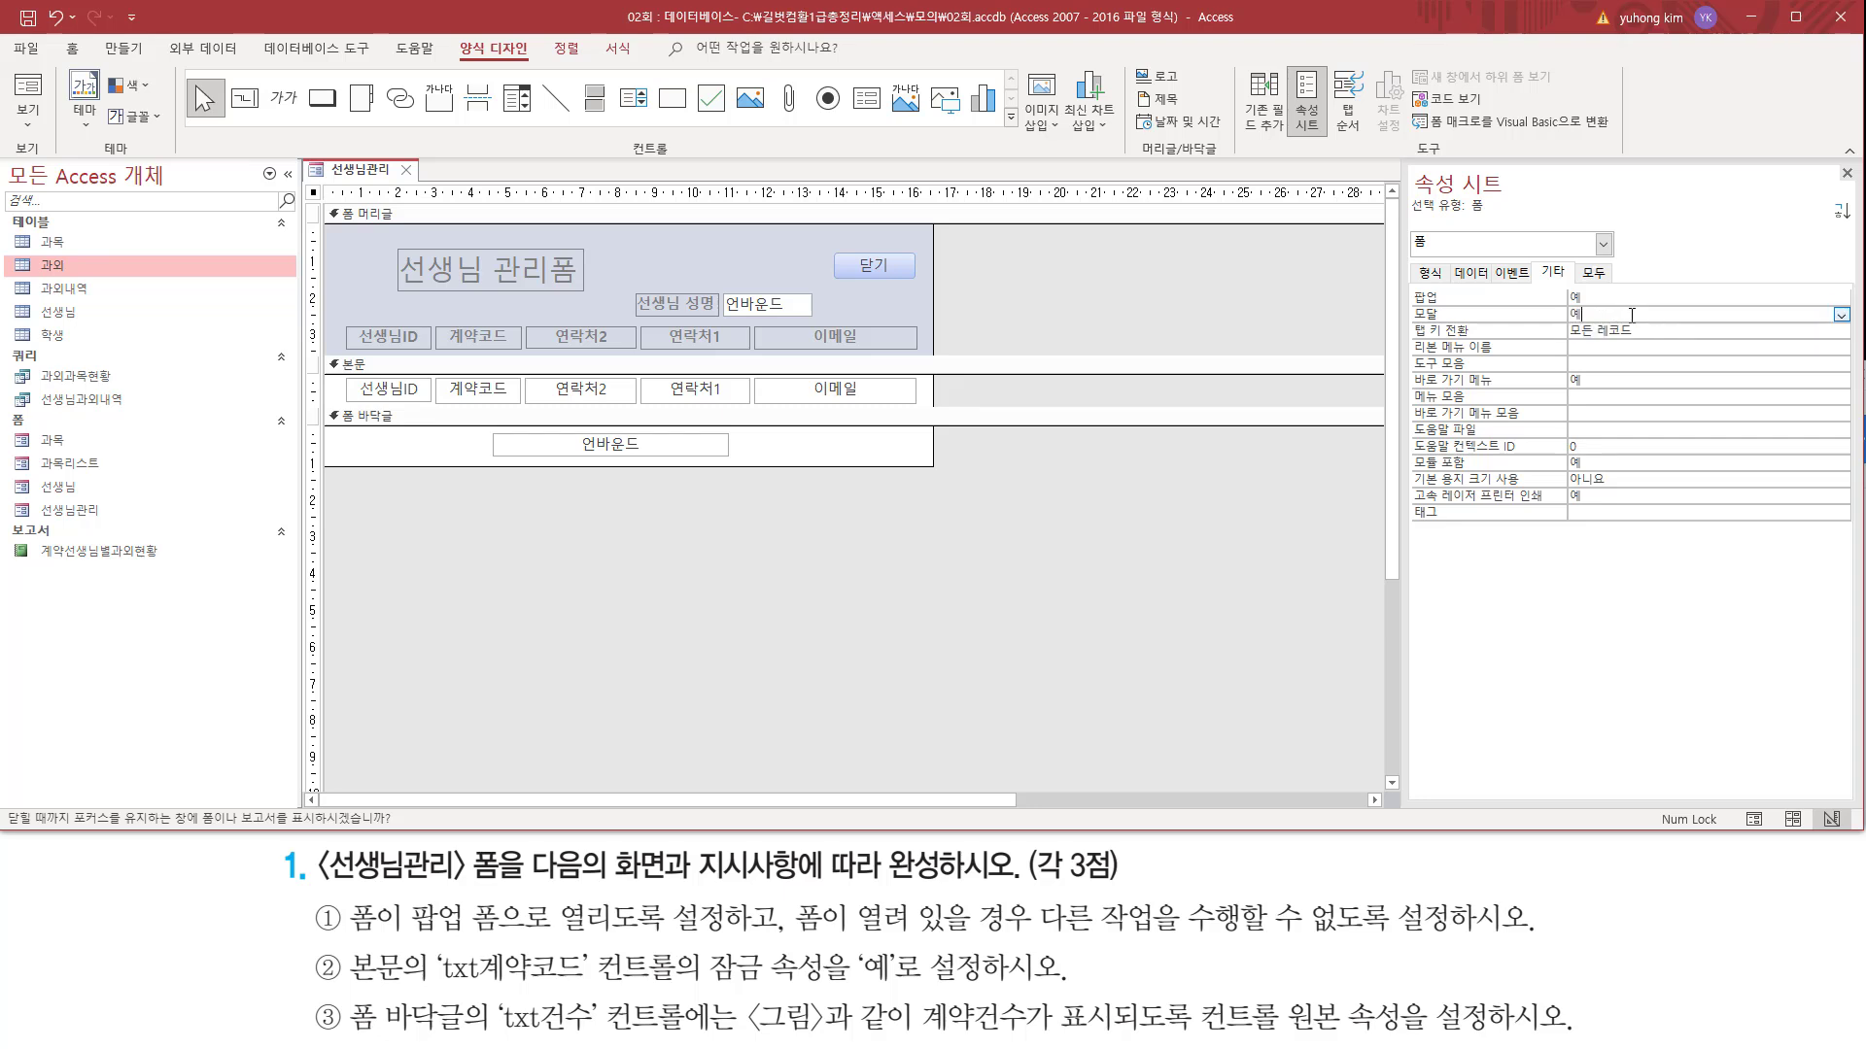
mouse_move(1401, 277)
left_mouse_down()
mouse_move(1420, 309)
mouse_move(1608, 333)
left_mouse_up()
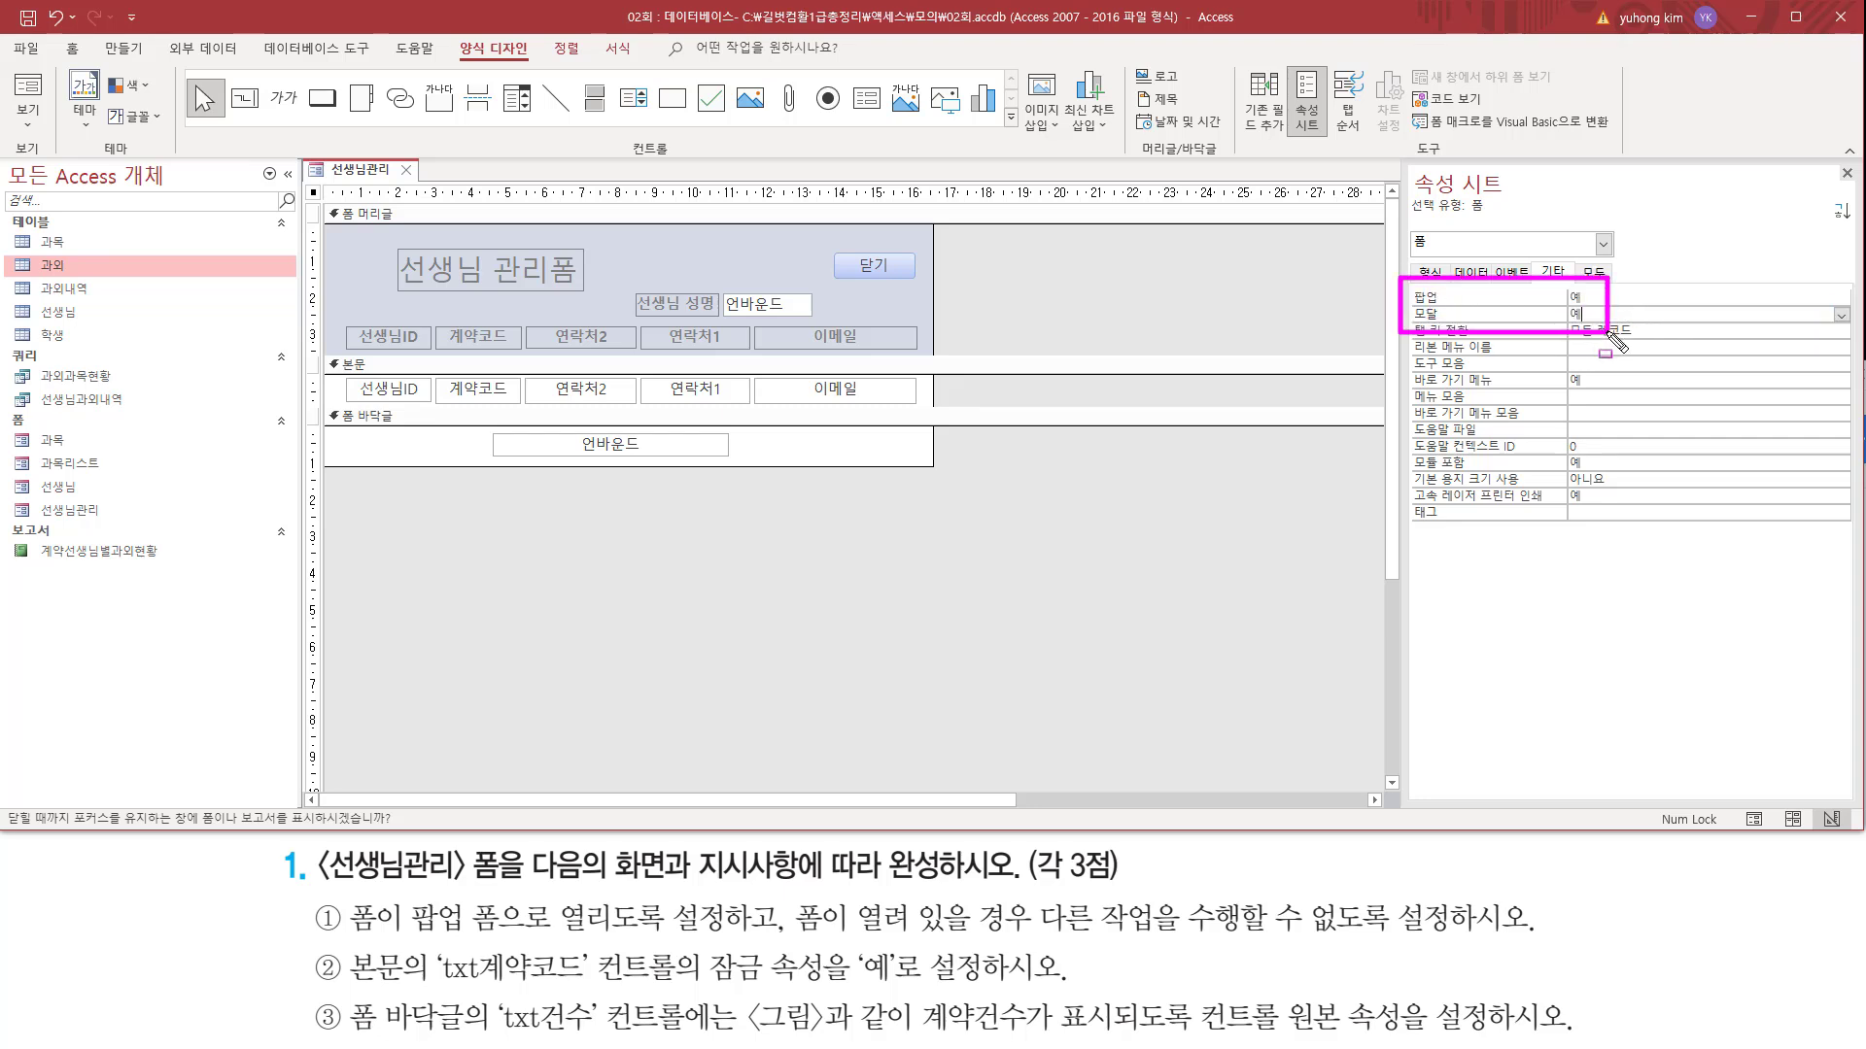
- Open the 선생님관리 form in Form View and move its pop-up window away from the object list
left_click_drag(328, 931, 1555, 931)
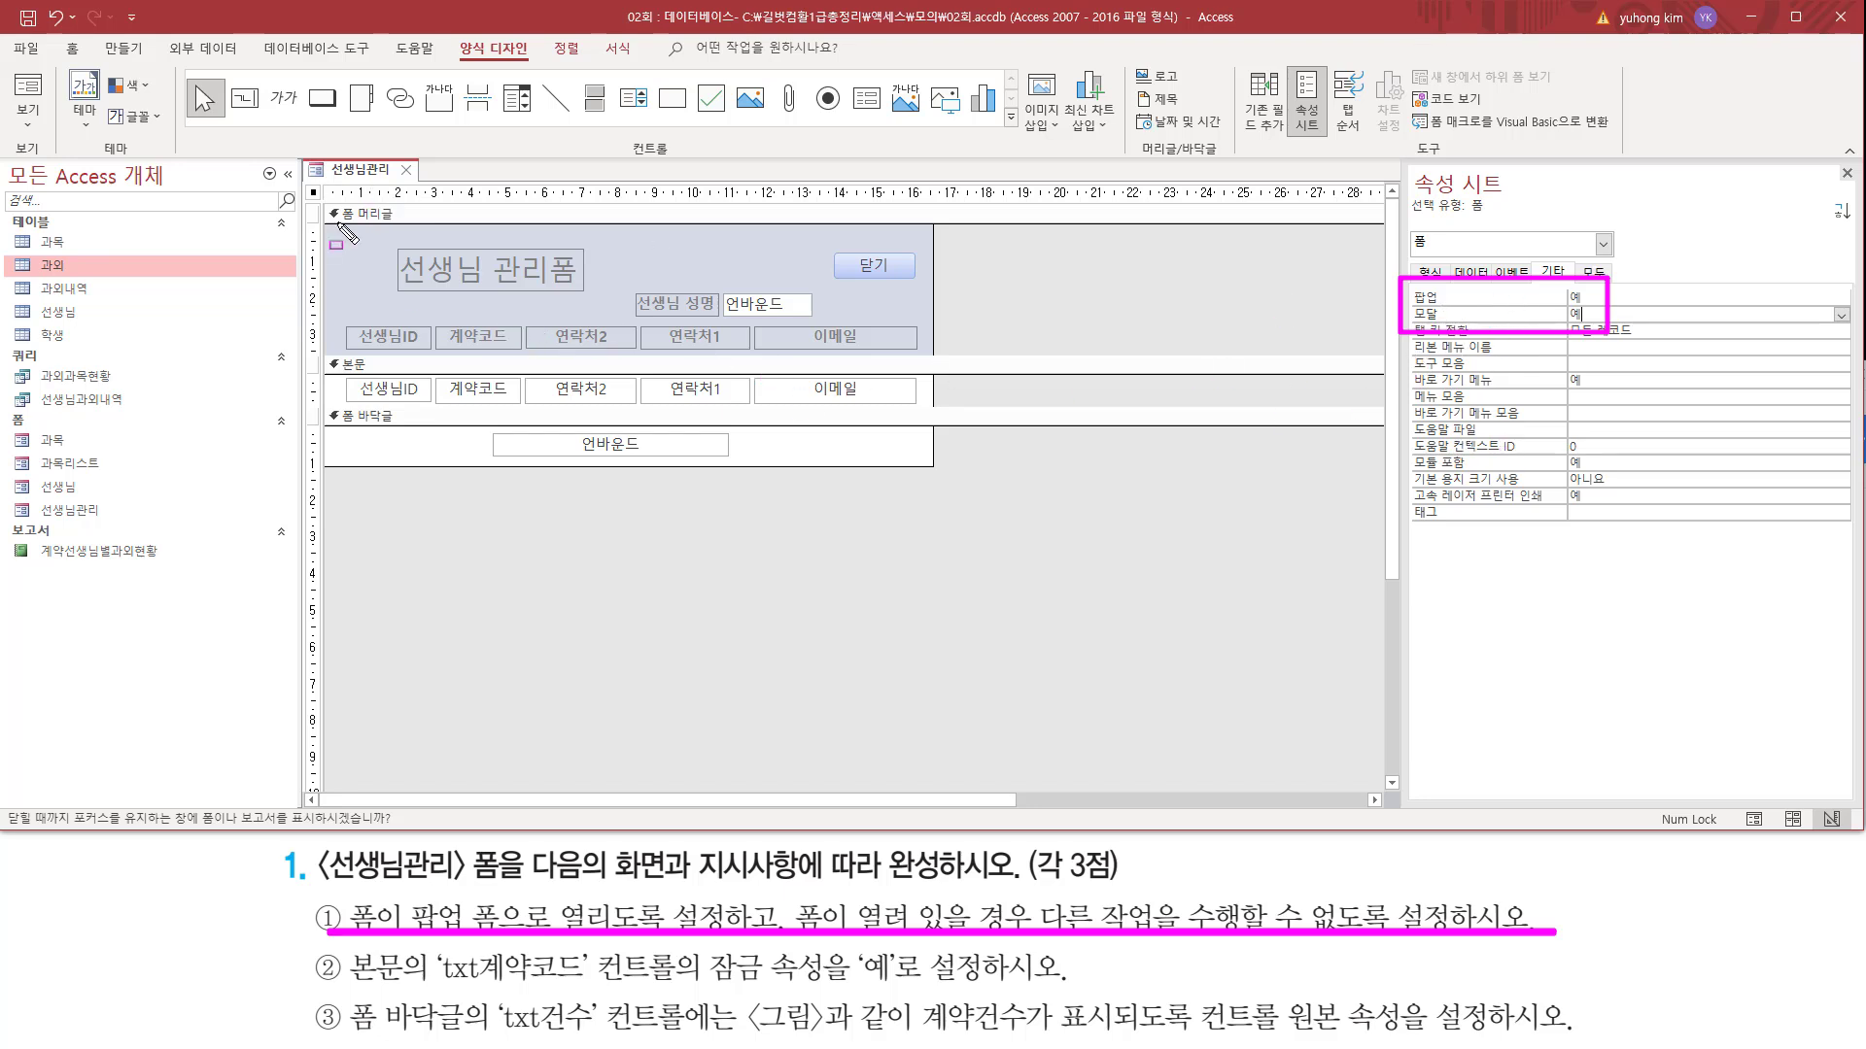
key("Escape")
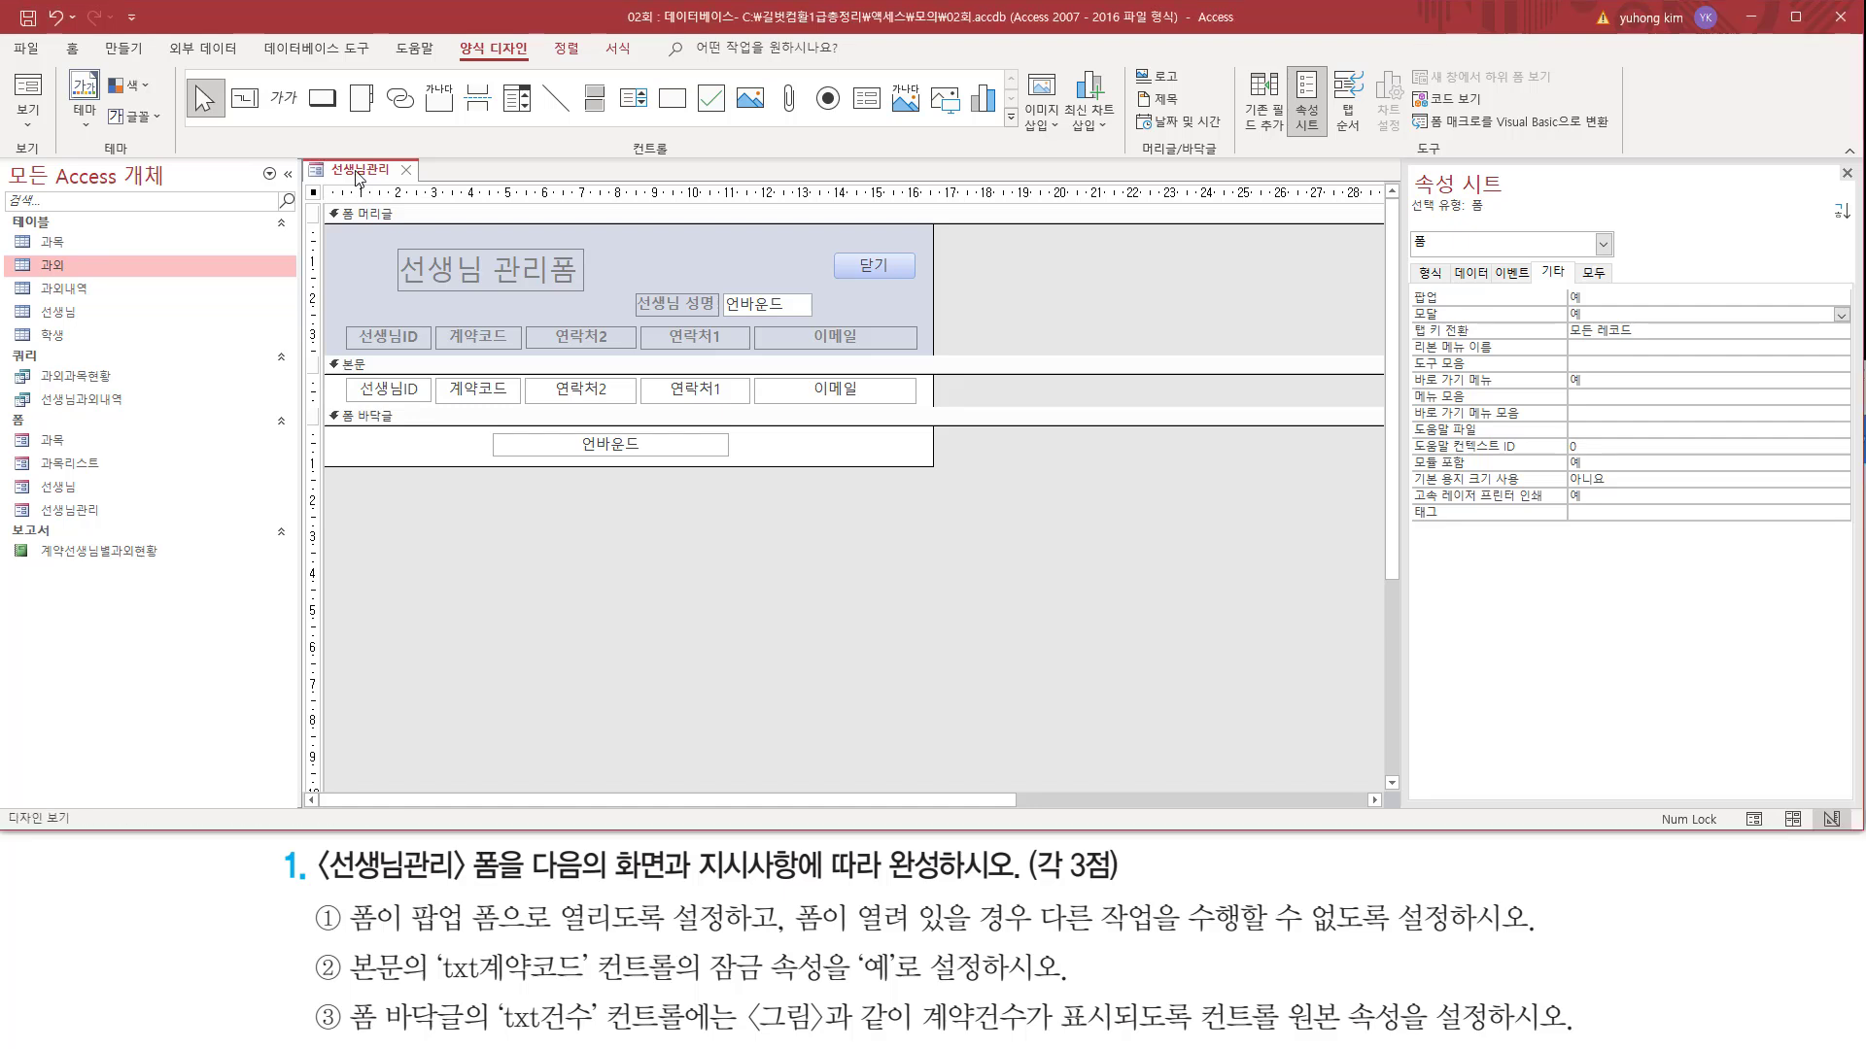
right_click(359, 173)
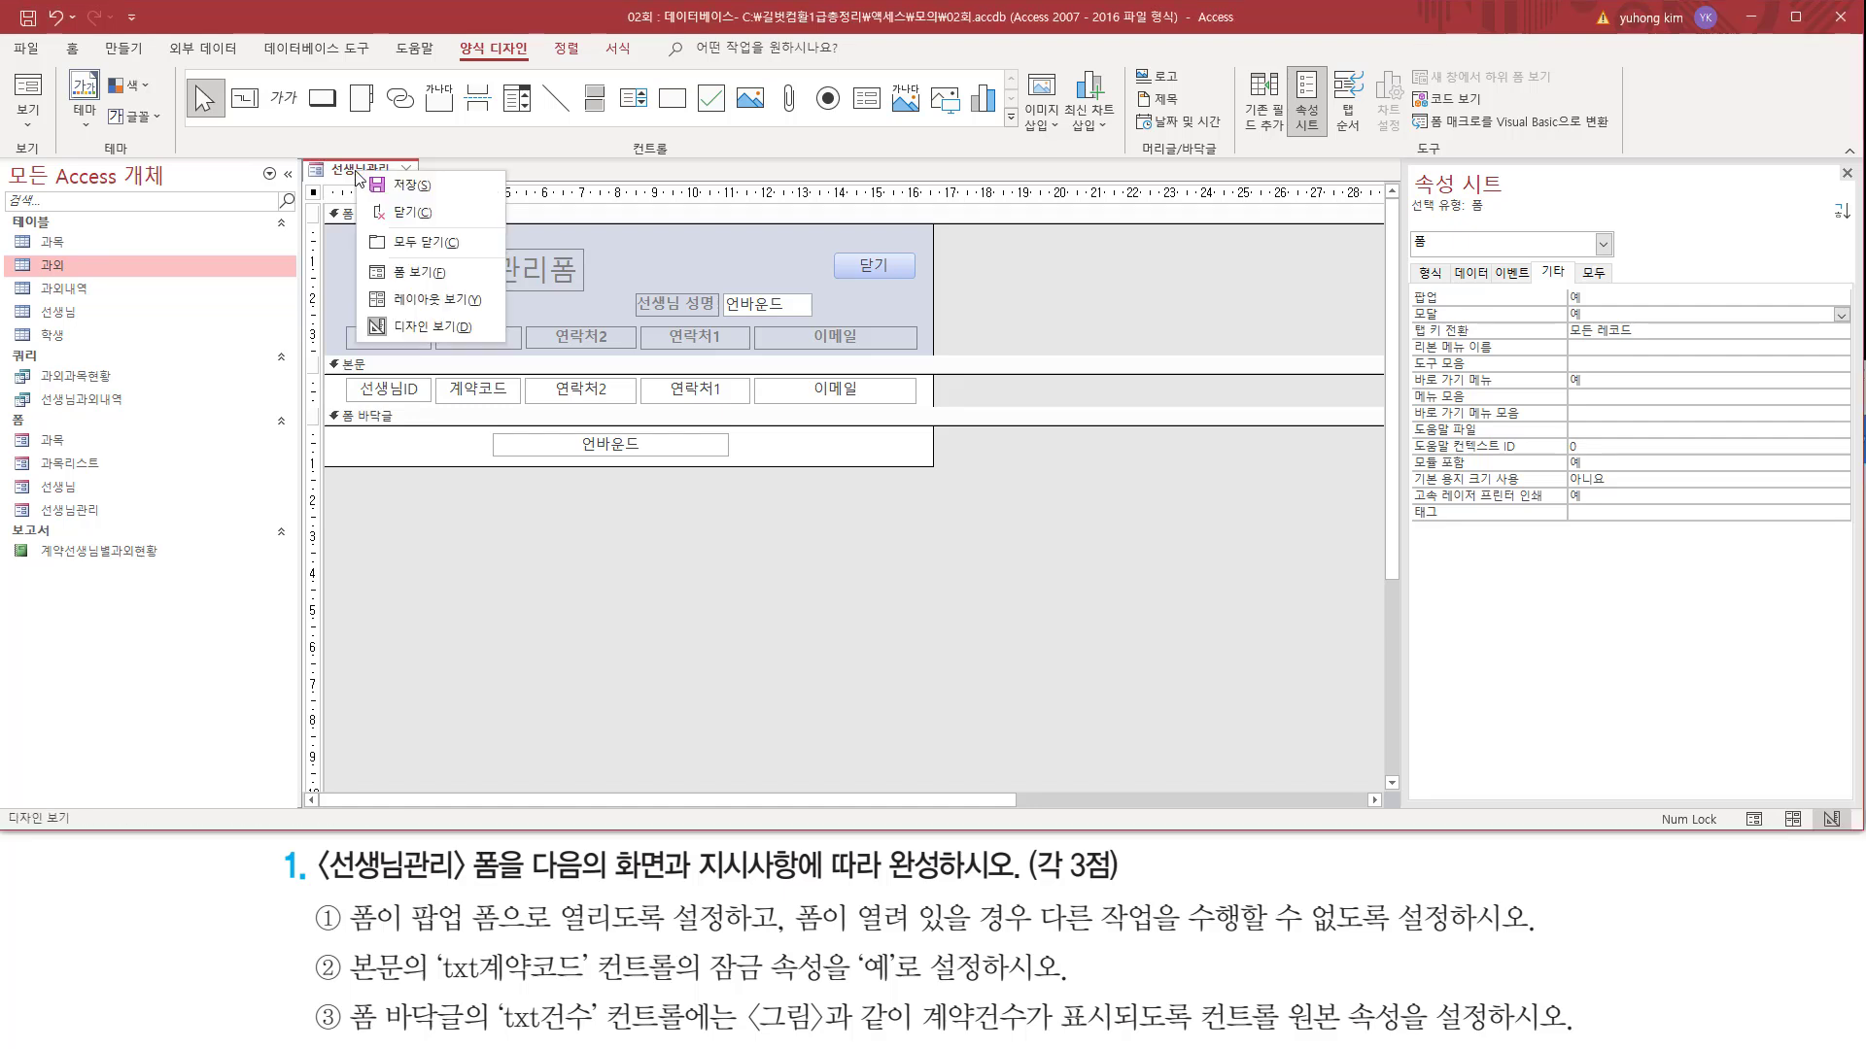
left_click(401, 274)
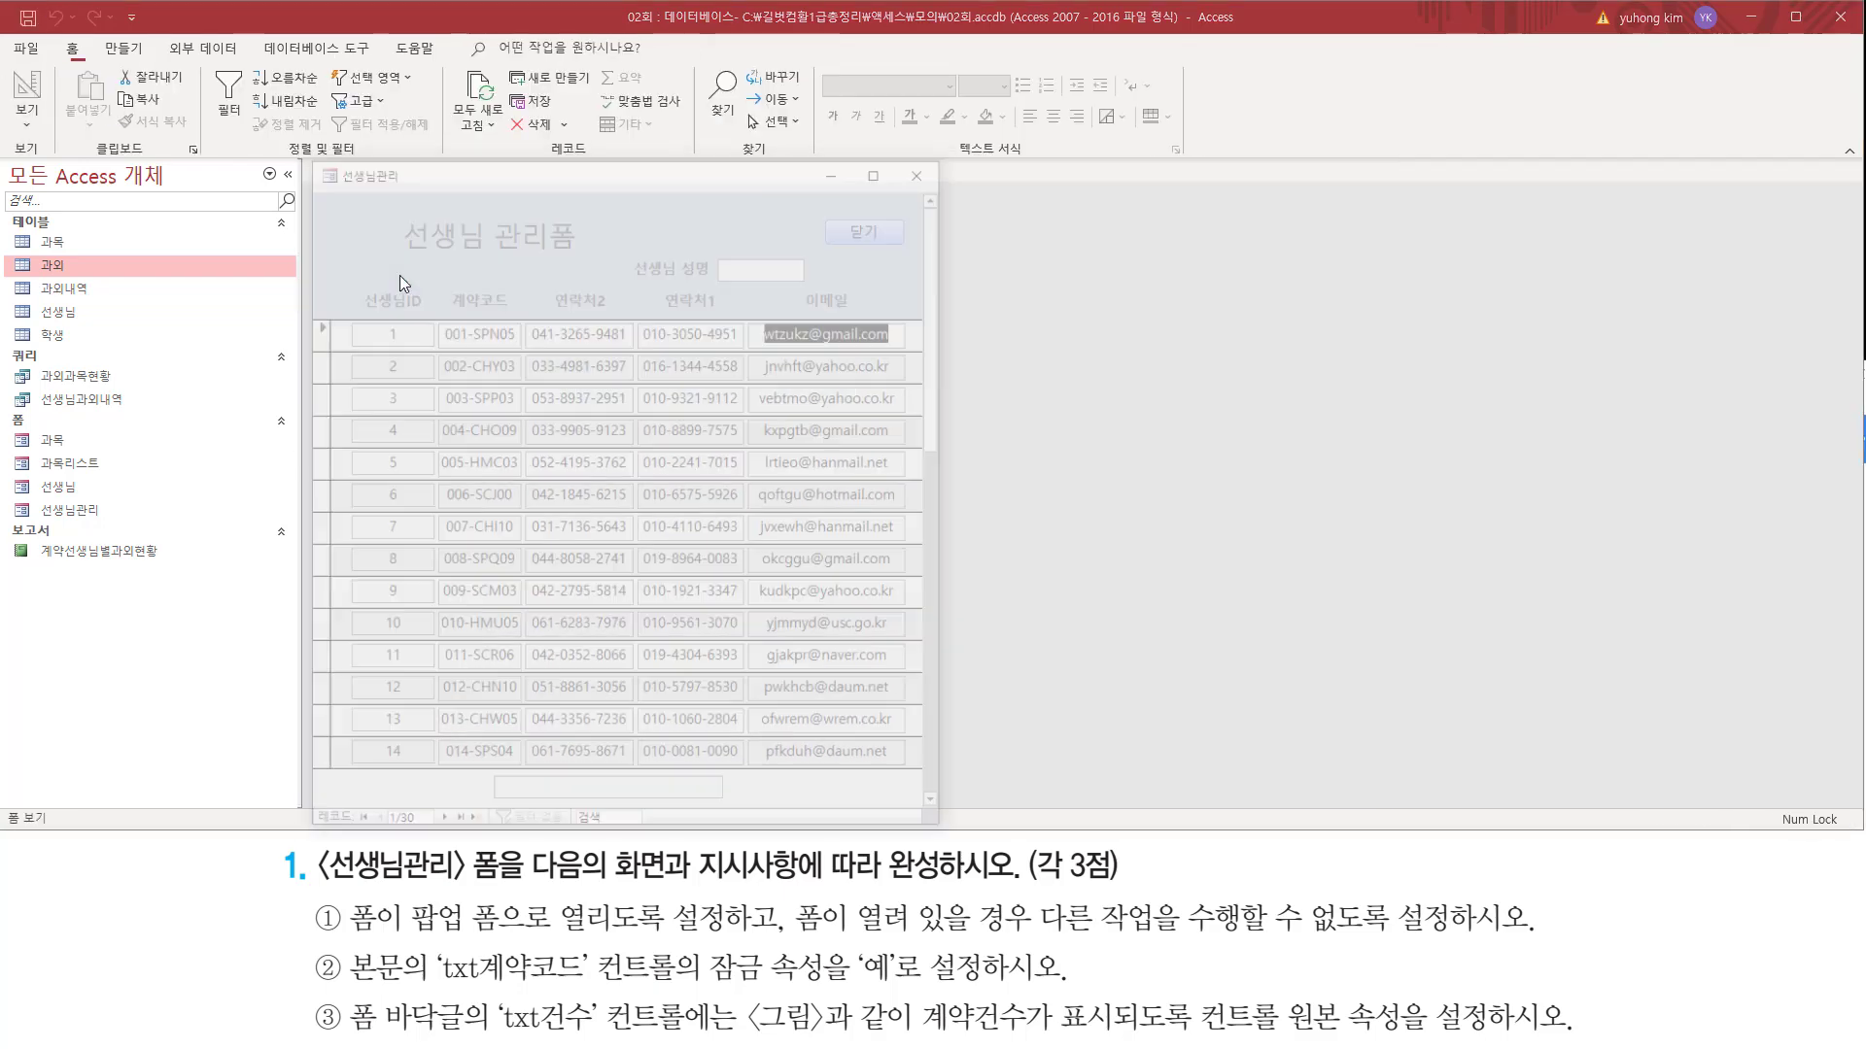
left_click_drag(428, 172, 667, 120)
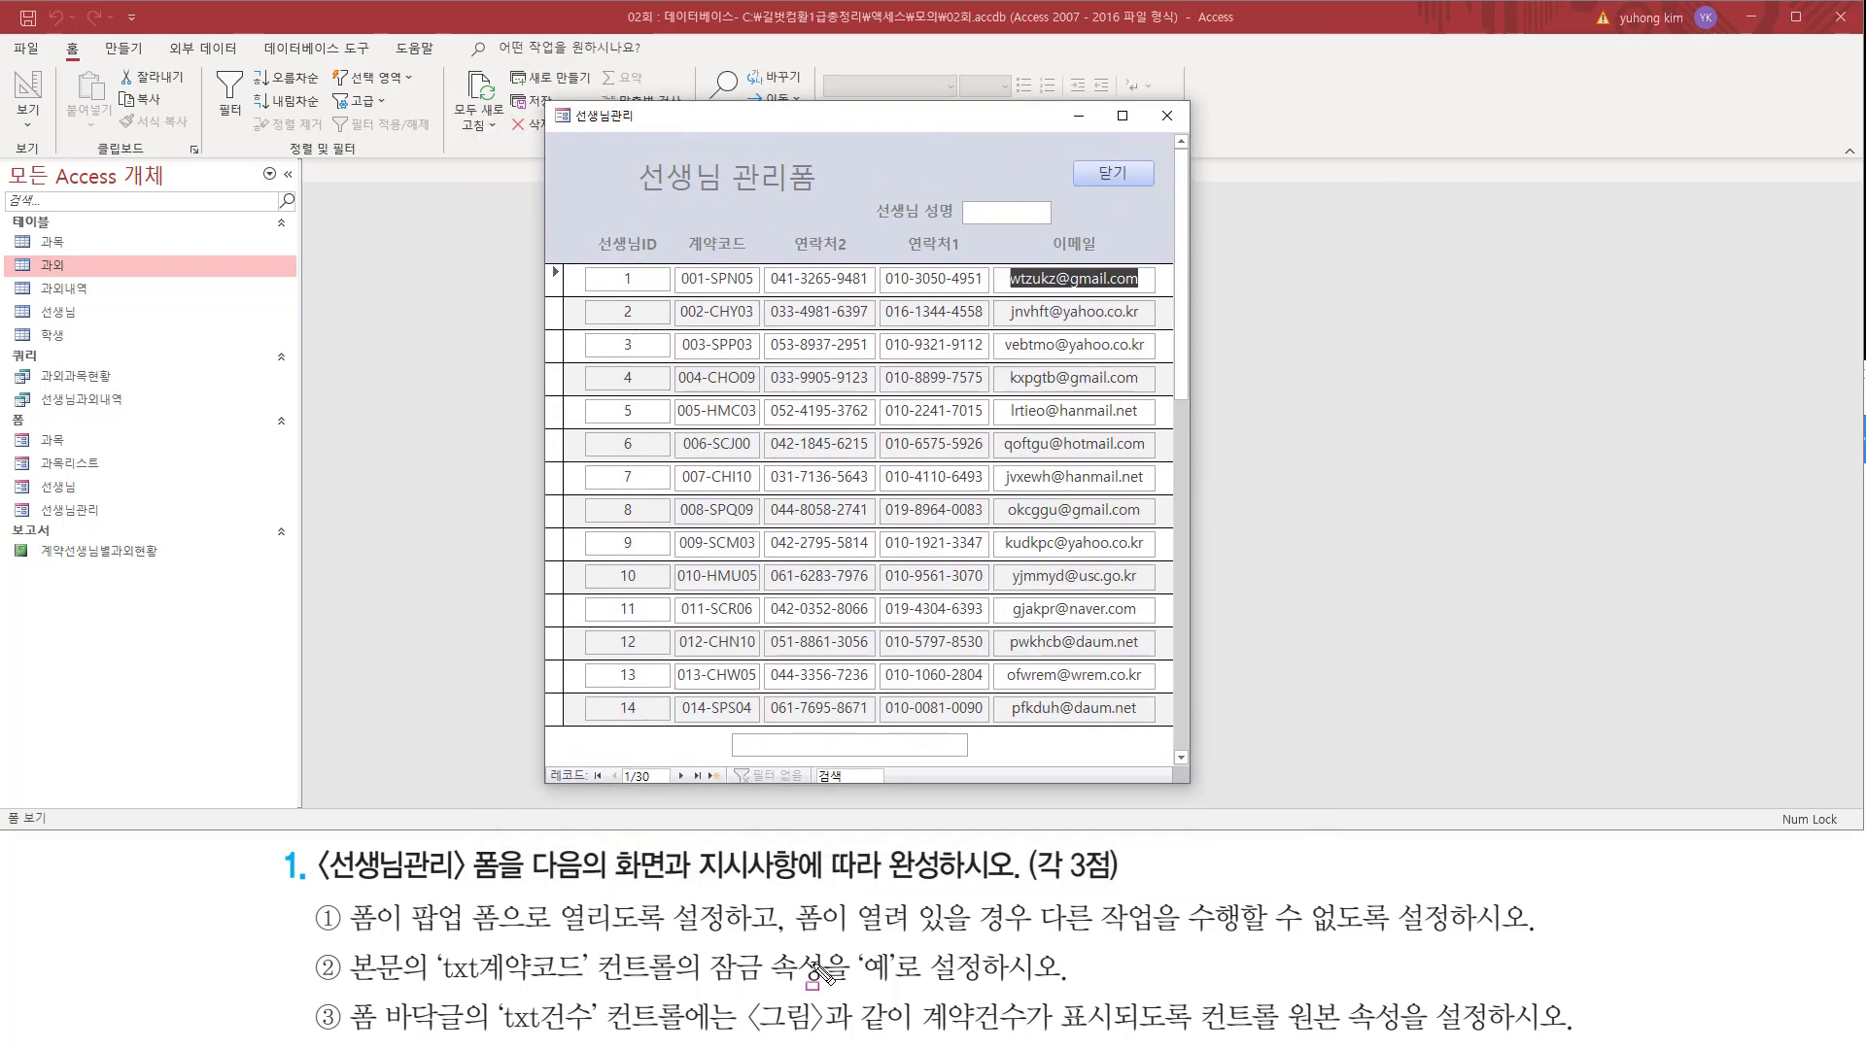
- Try to open the 과외 table while the form is open to check the modal behaviour
left_click_drag(777, 938, 1537, 940)
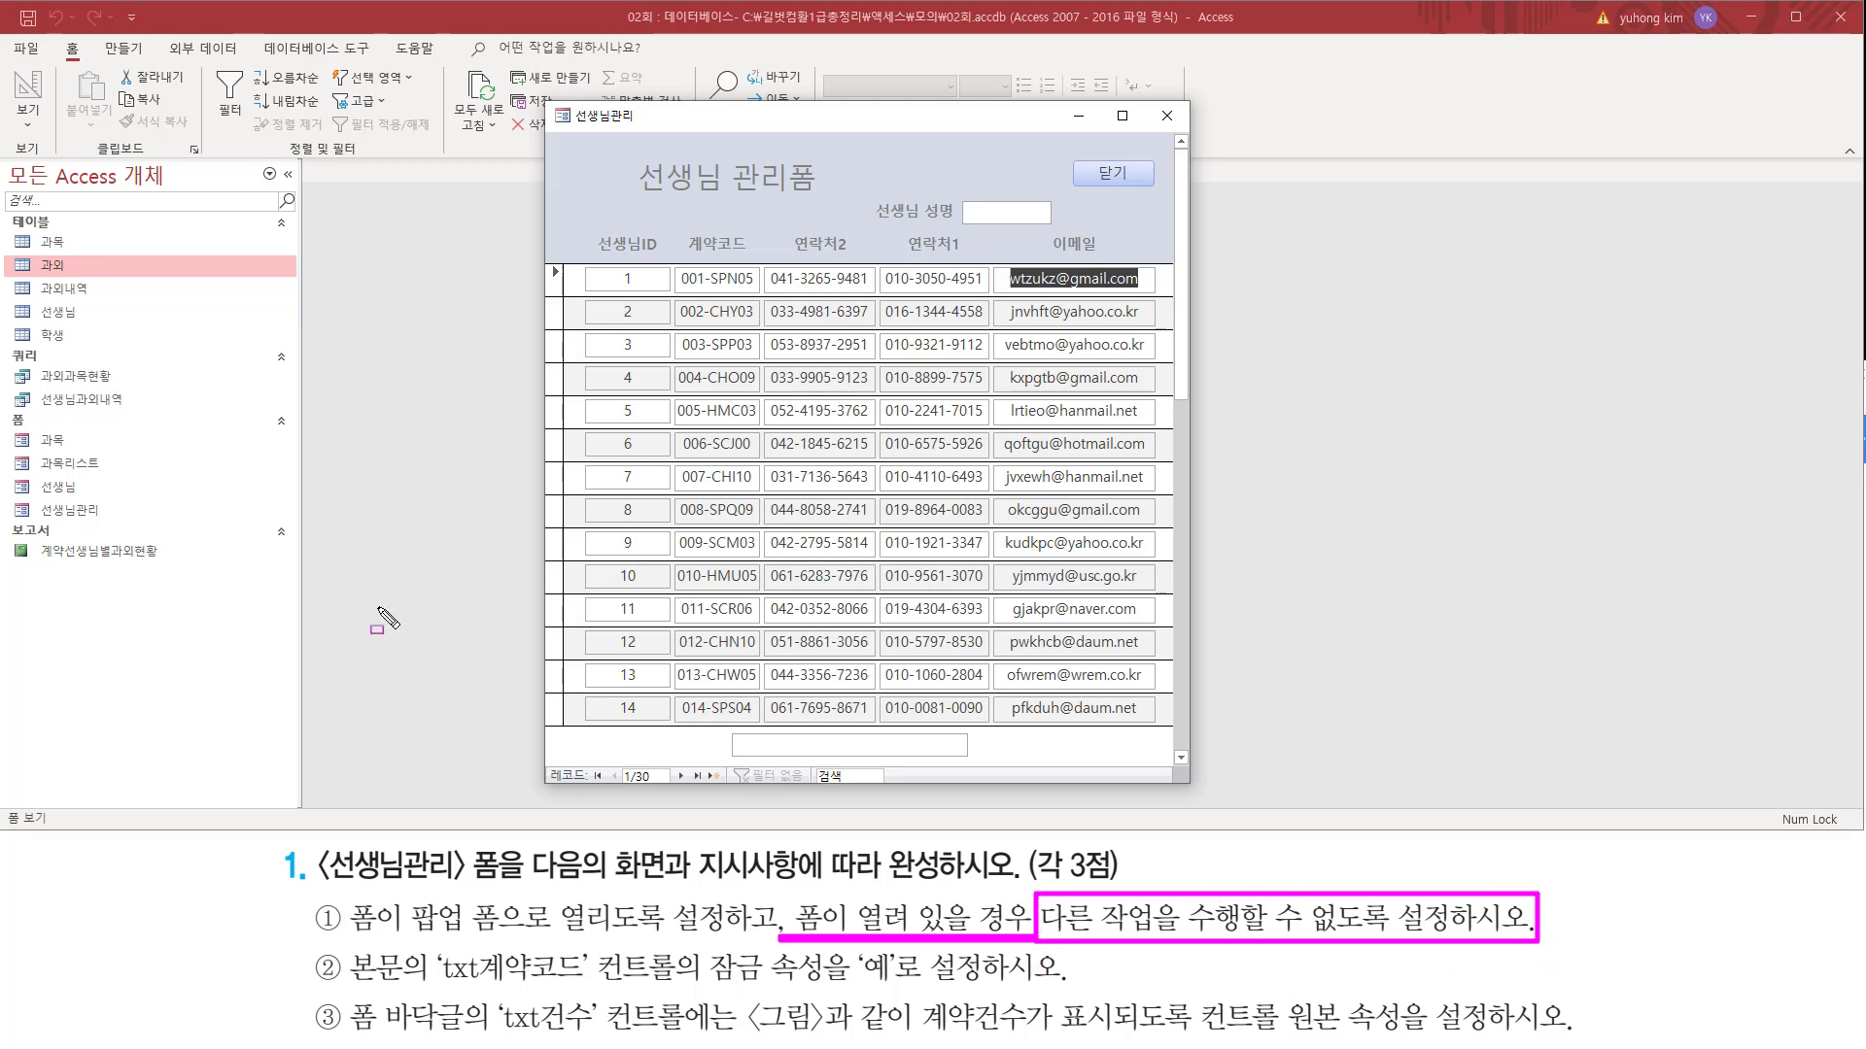
left_click_drag(35, 255, 90, 280)
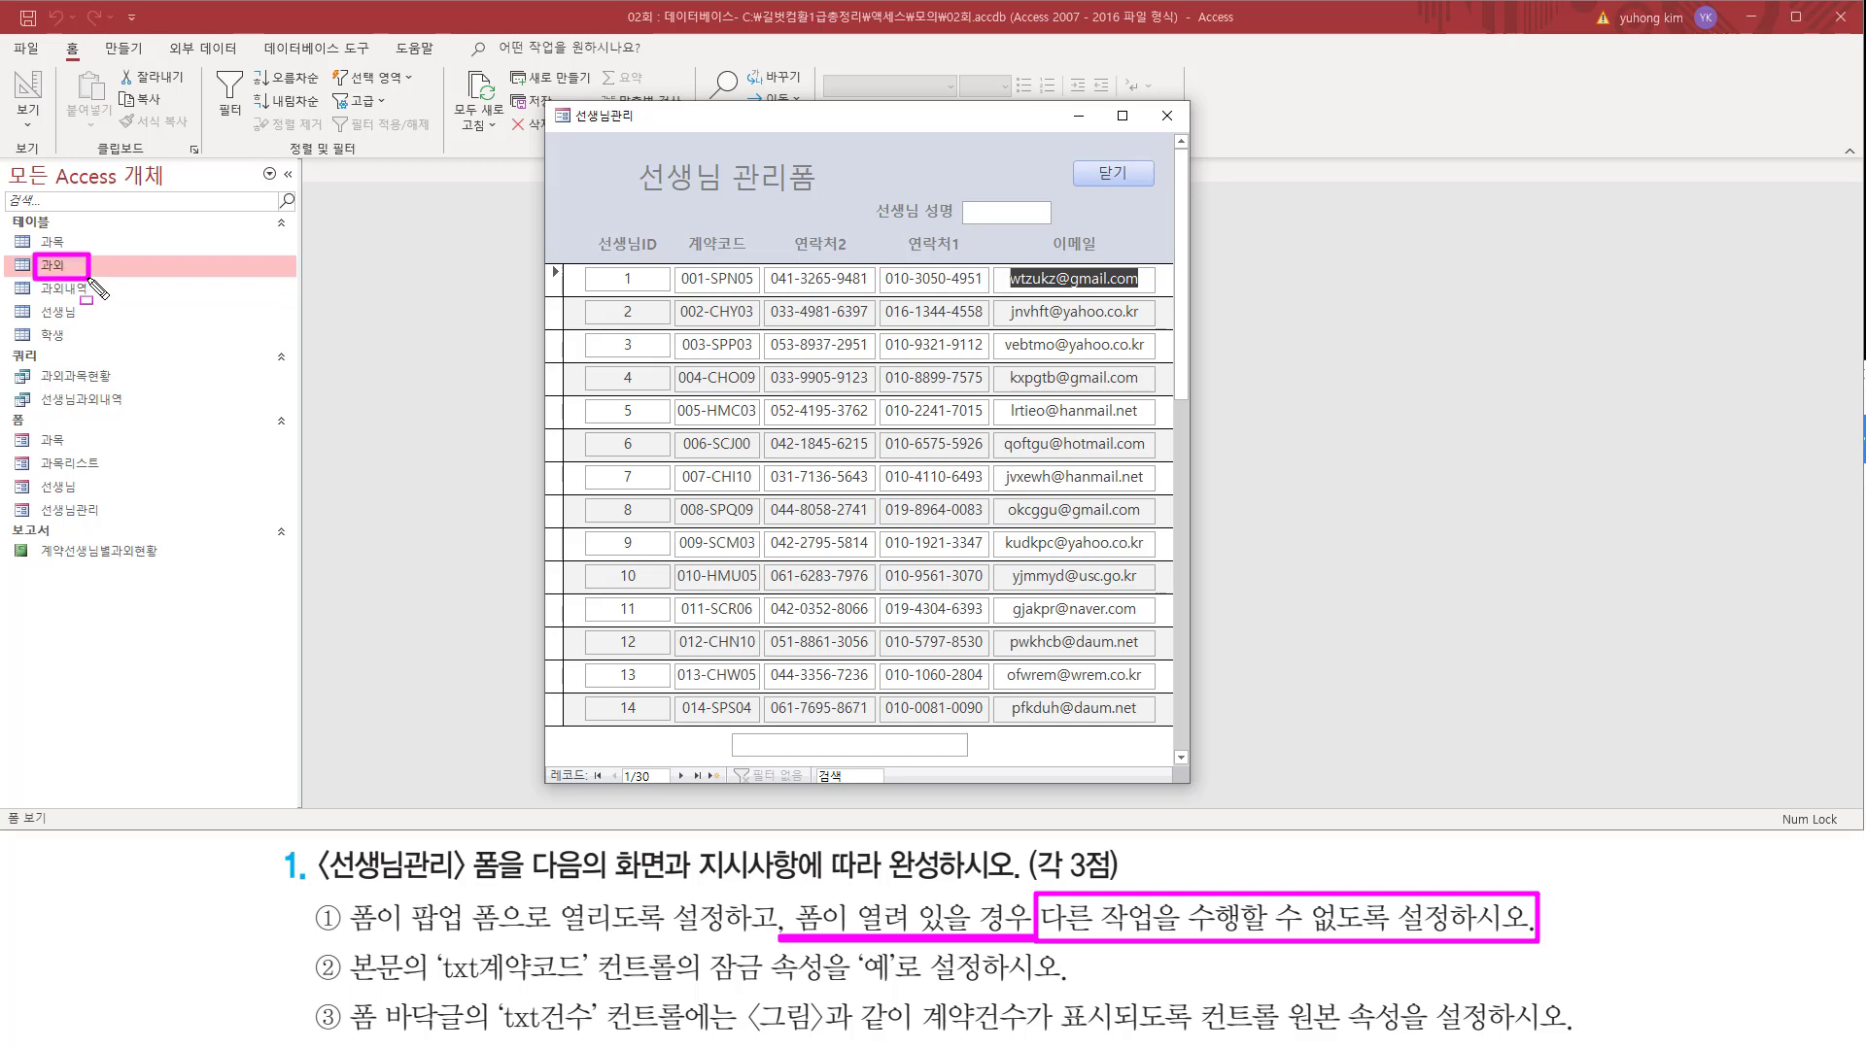
key("Escape")
left_click(67, 264)
left_click(68, 265)
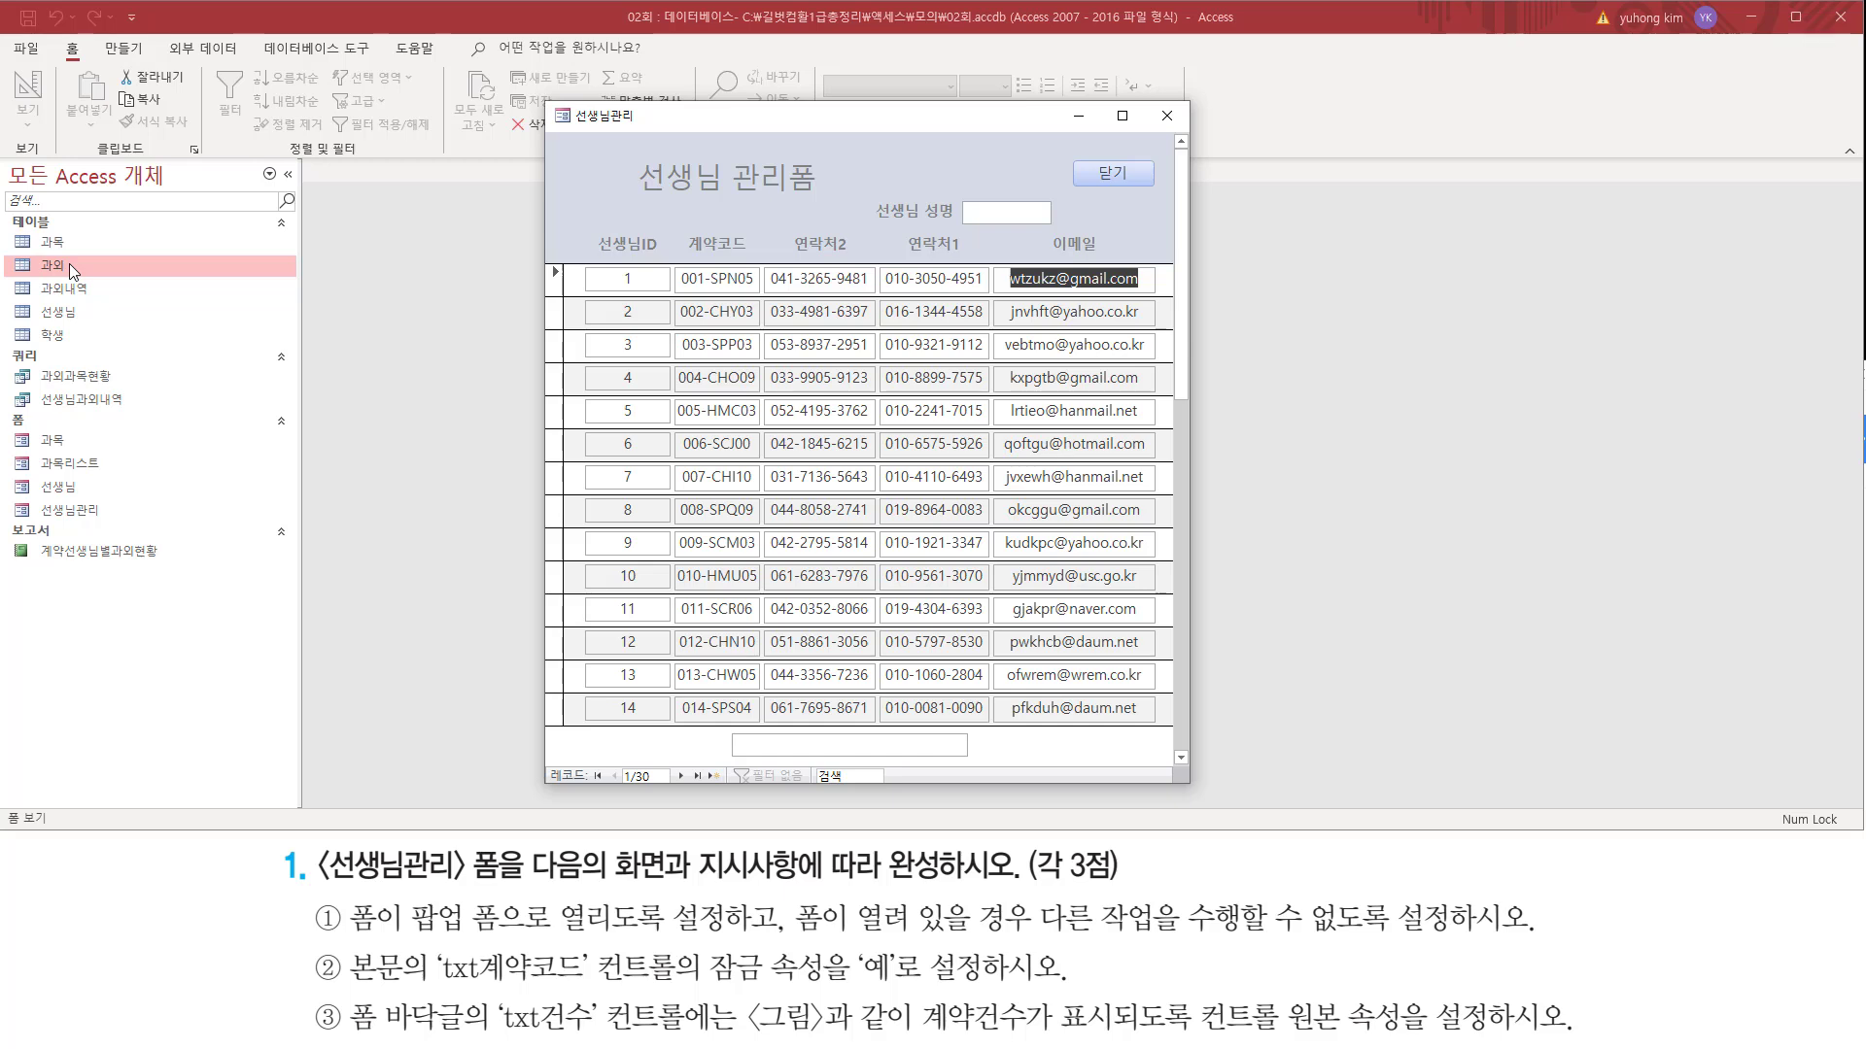
left_click(67, 399)
left_click_drag(304, 884, 1585, 942)
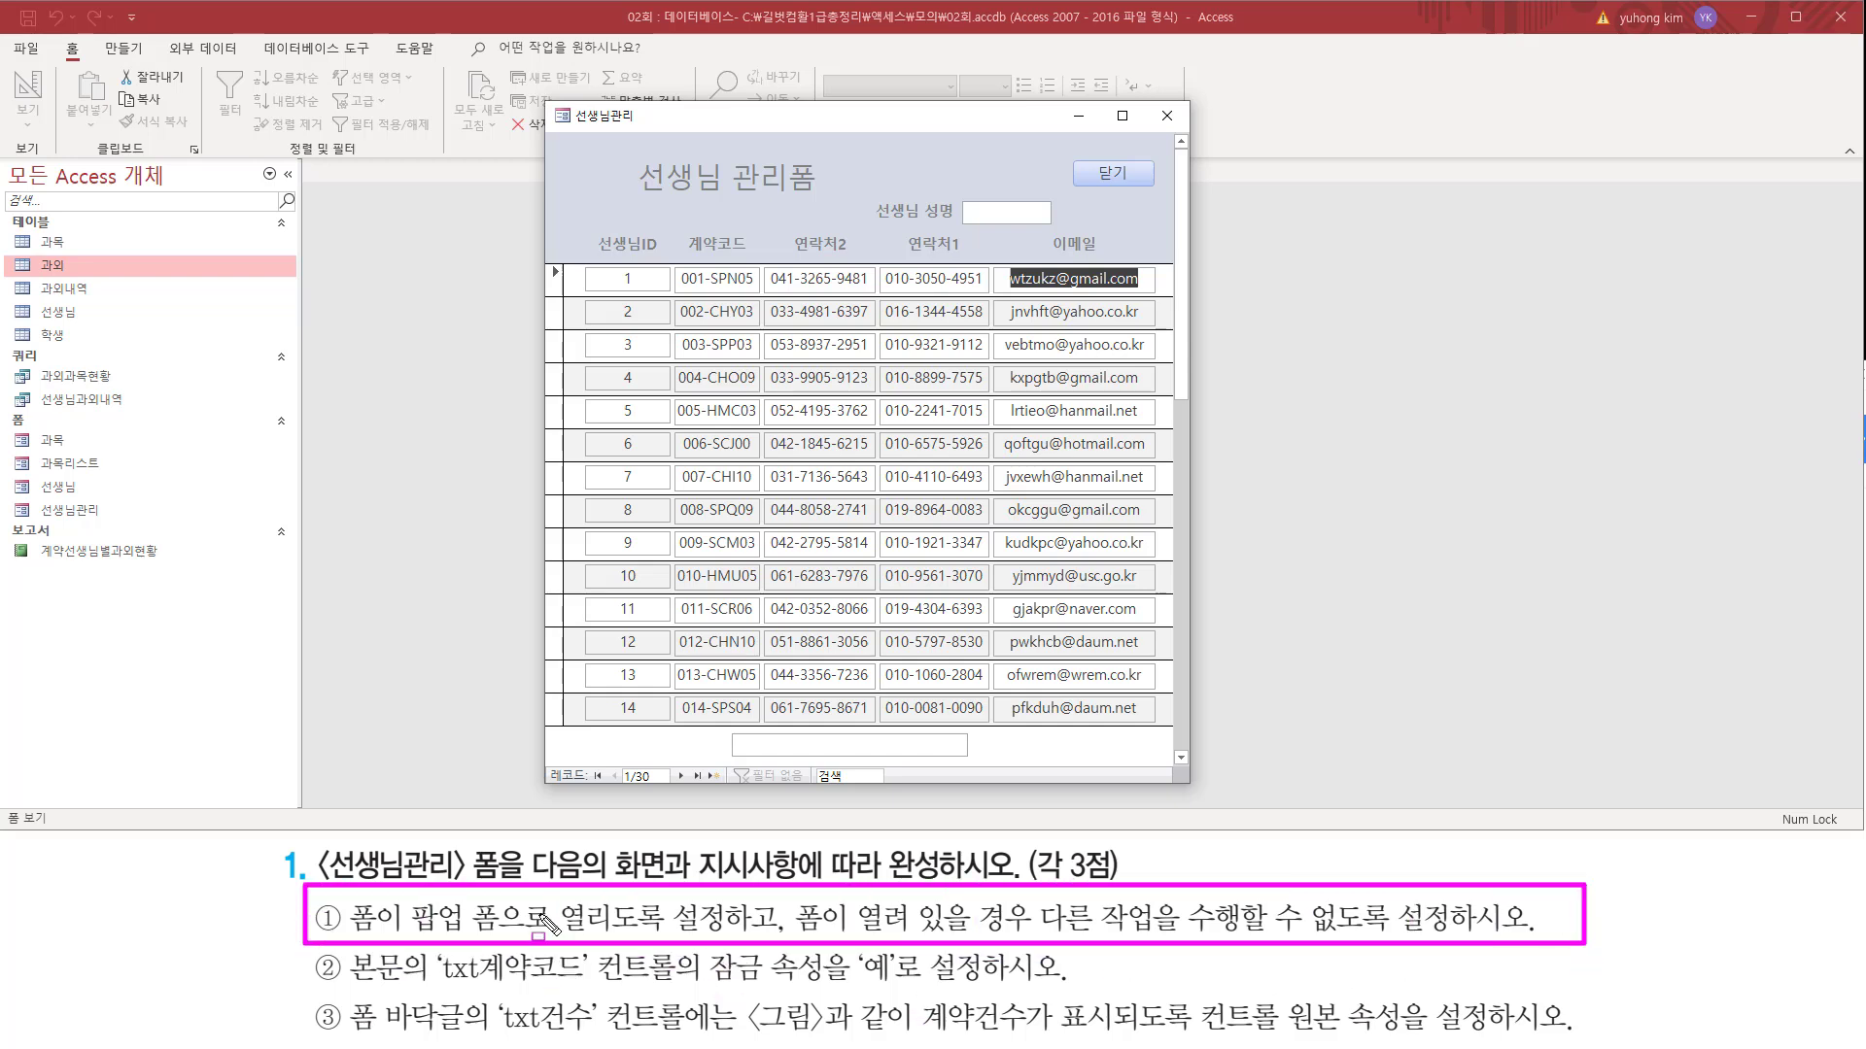
key("Escape")
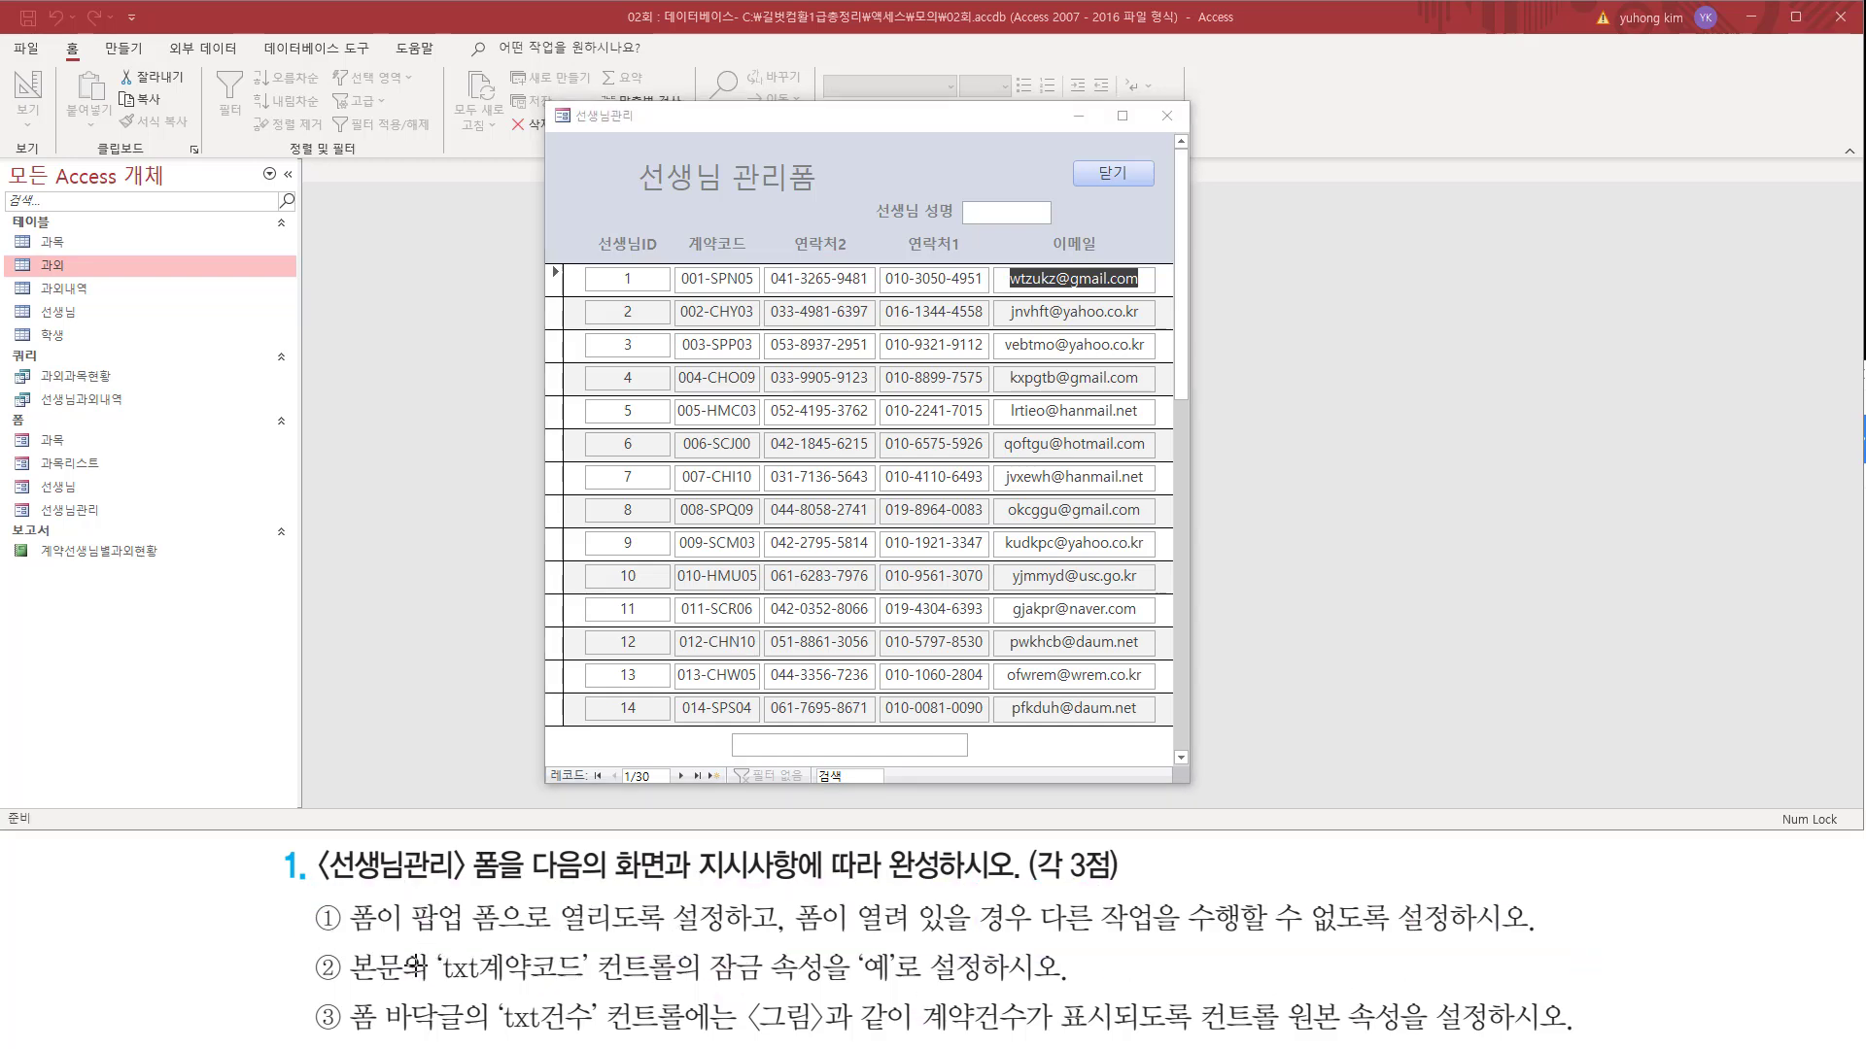
key("ctrl+2")
mouse_move(355, 1006)
left_mouse_down()
mouse_move(437, 990)
mouse_move(611, 1008)
mouse_move(591, 988)
mouse_move(681, 986)
left_mouse_up()
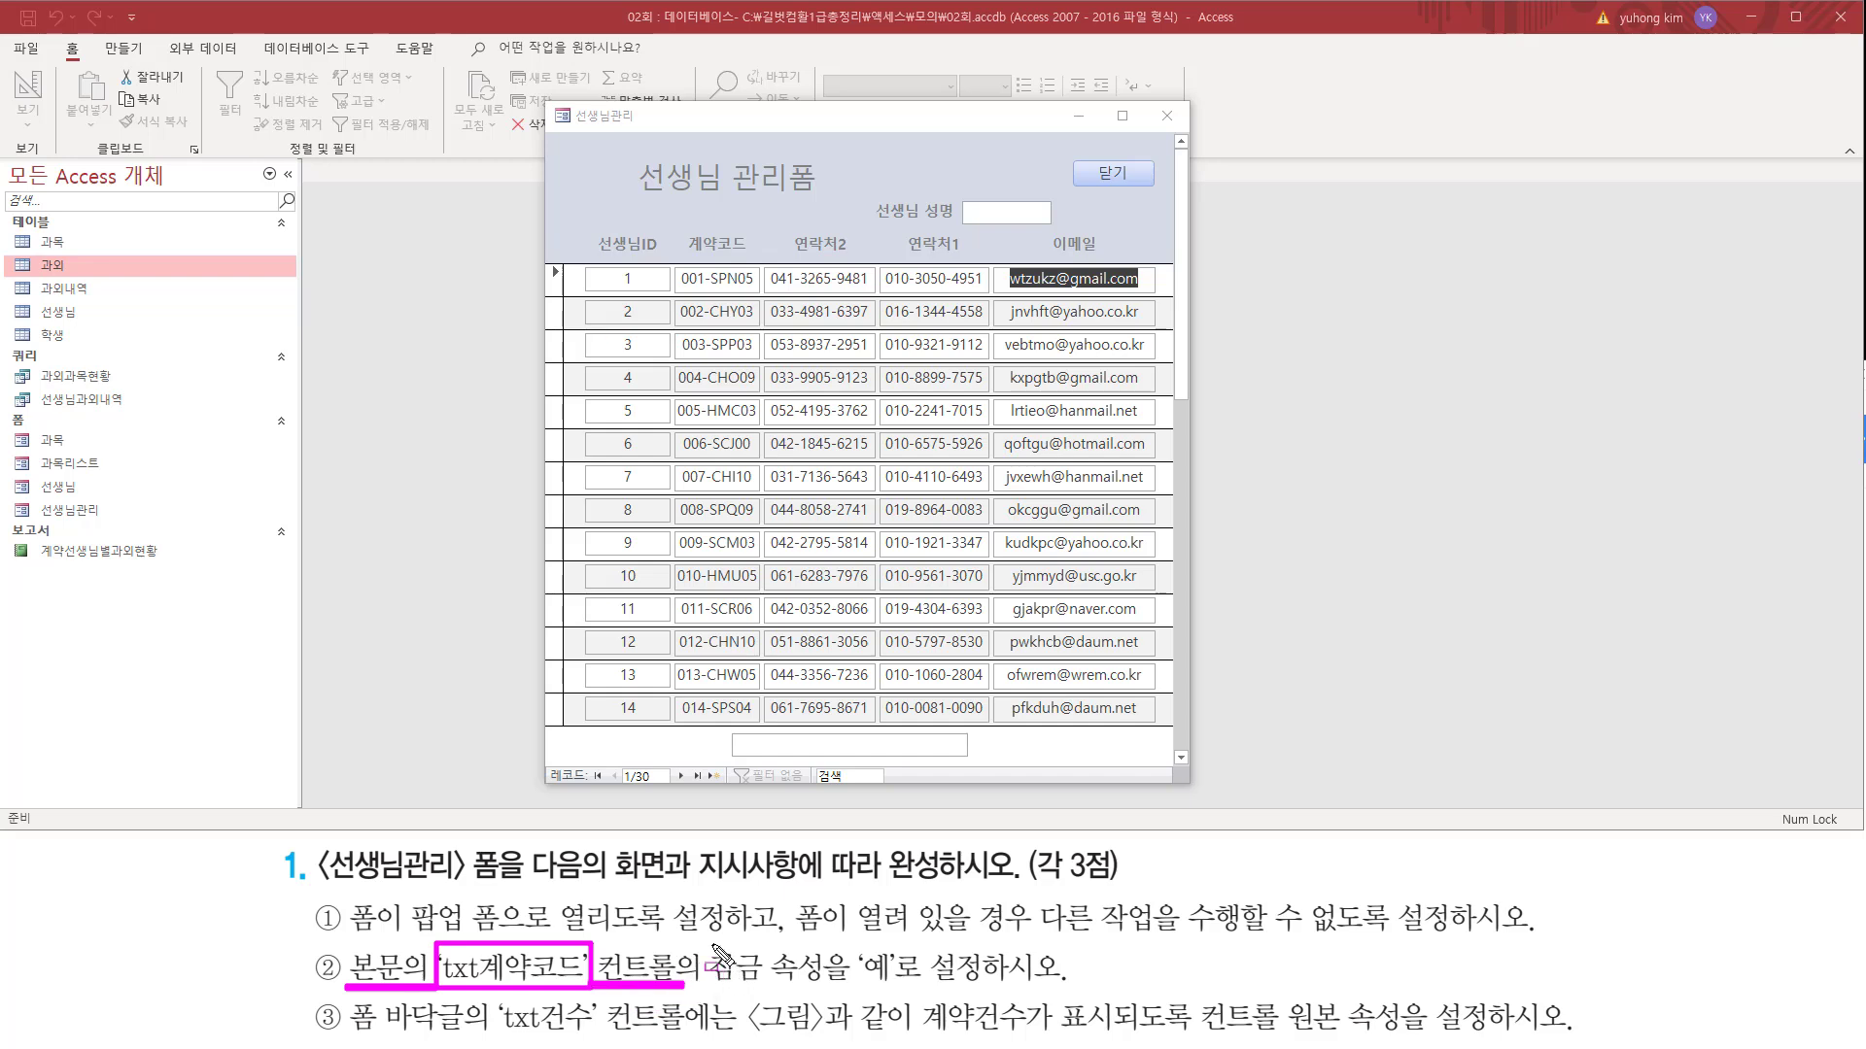
mouse_move(706, 940)
left_mouse_down()
mouse_move(816, 992)
mouse_move(1011, 987)
mouse_move(984, 993)
left_mouse_up()
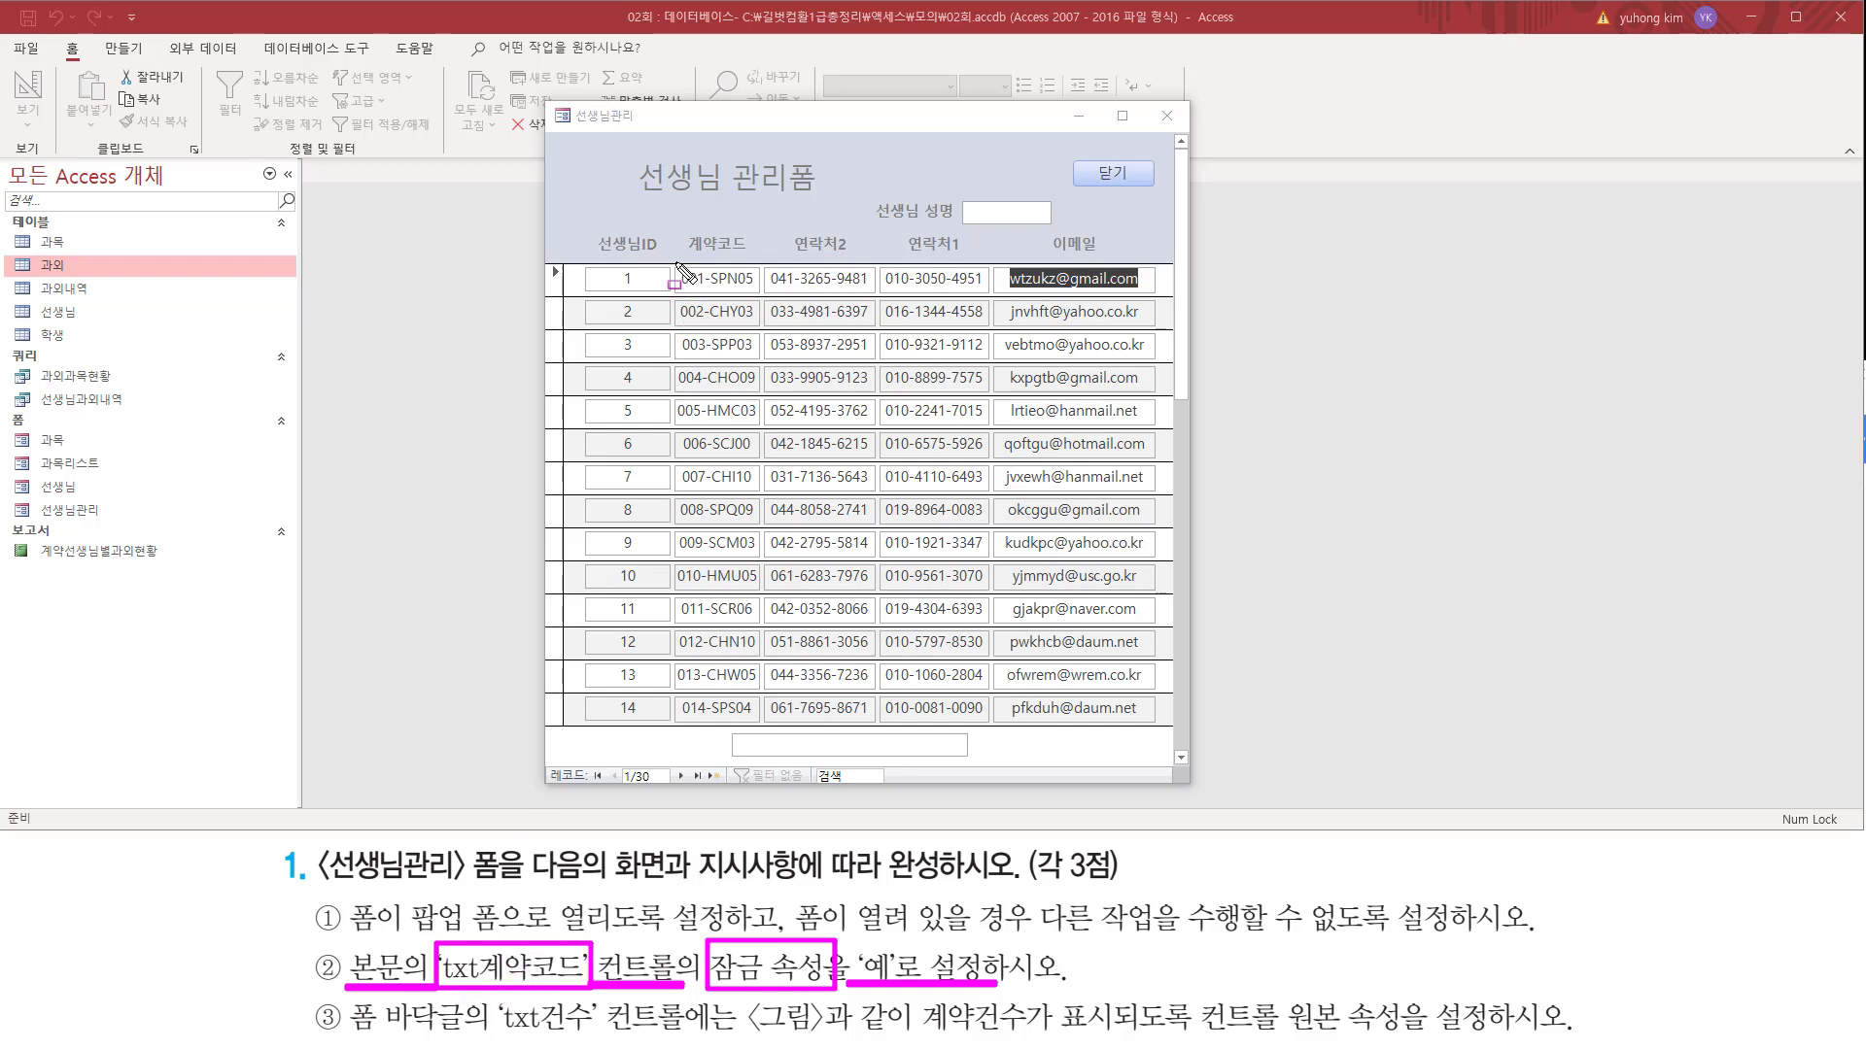
mouse_move(676, 262)
left_mouse_down()
mouse_move(760, 622)
mouse_move(764, 735)
left_mouse_up()
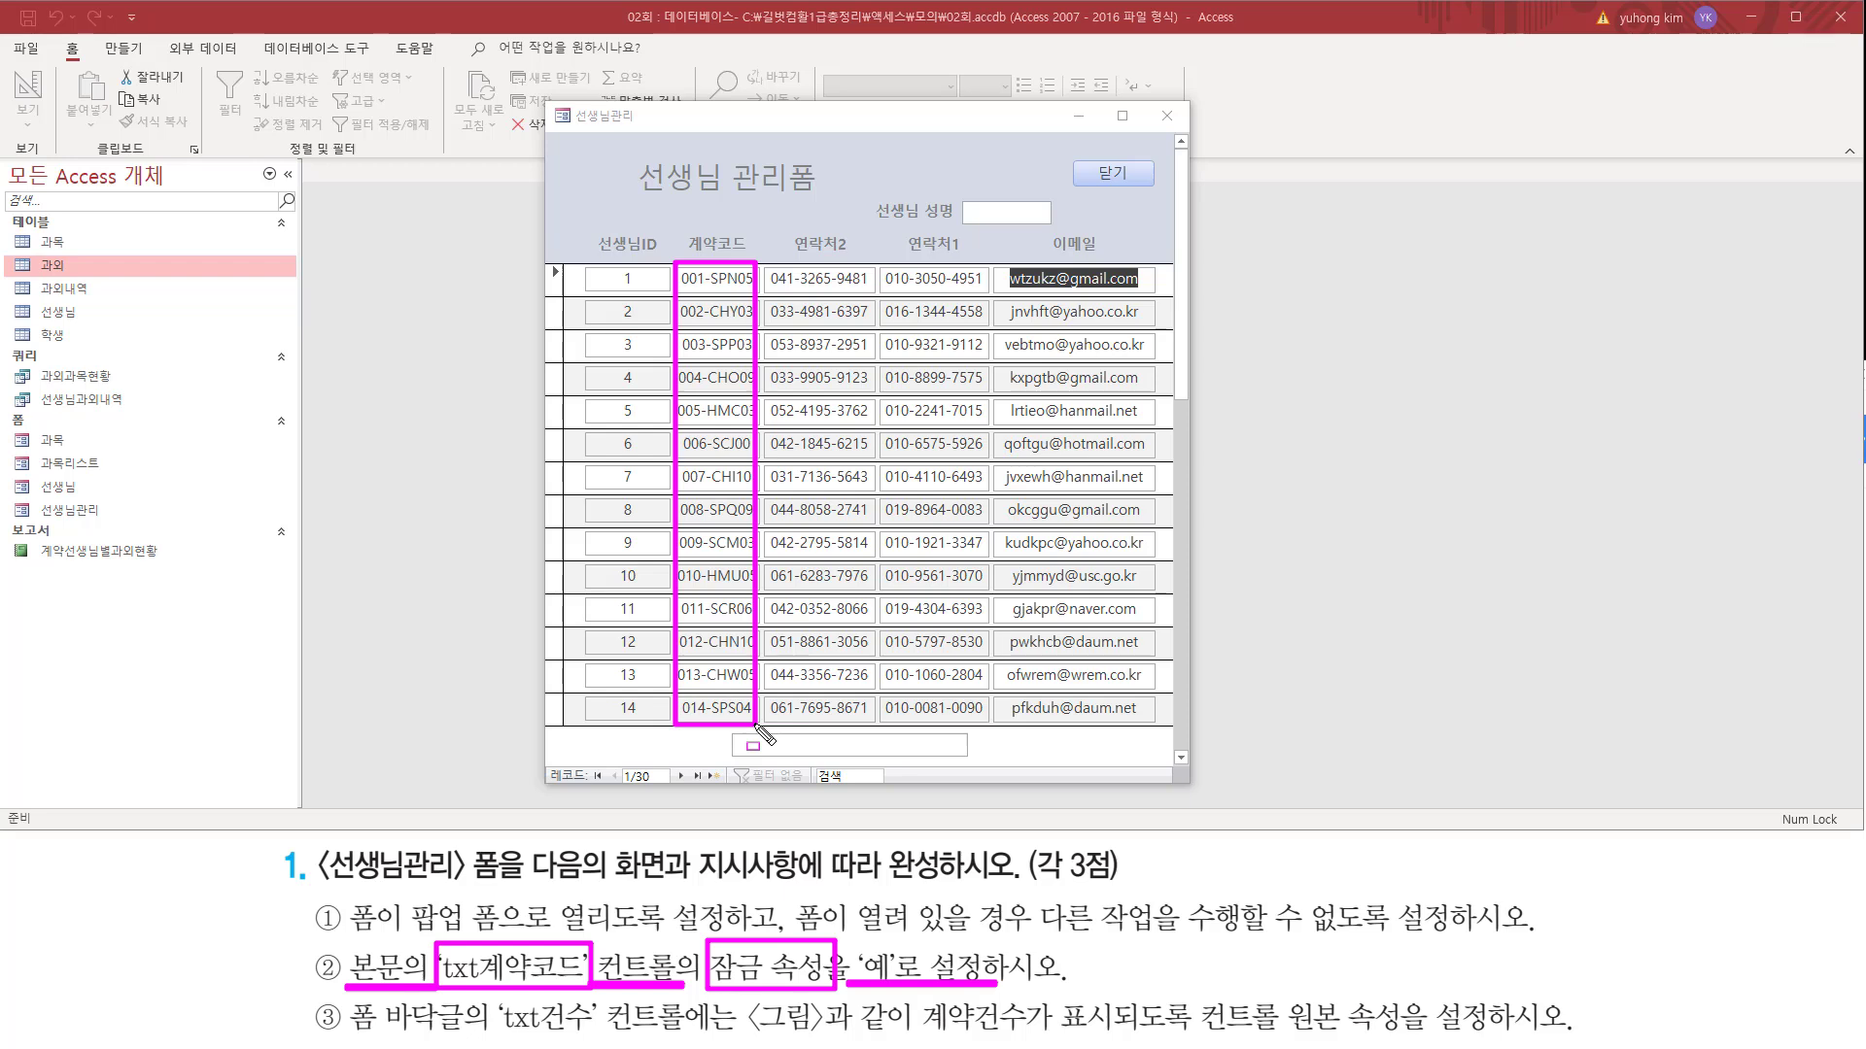
key("Escape")
- Try editing the first record's 계약코드 in the open form, and discard the edit
left_click(733, 362)
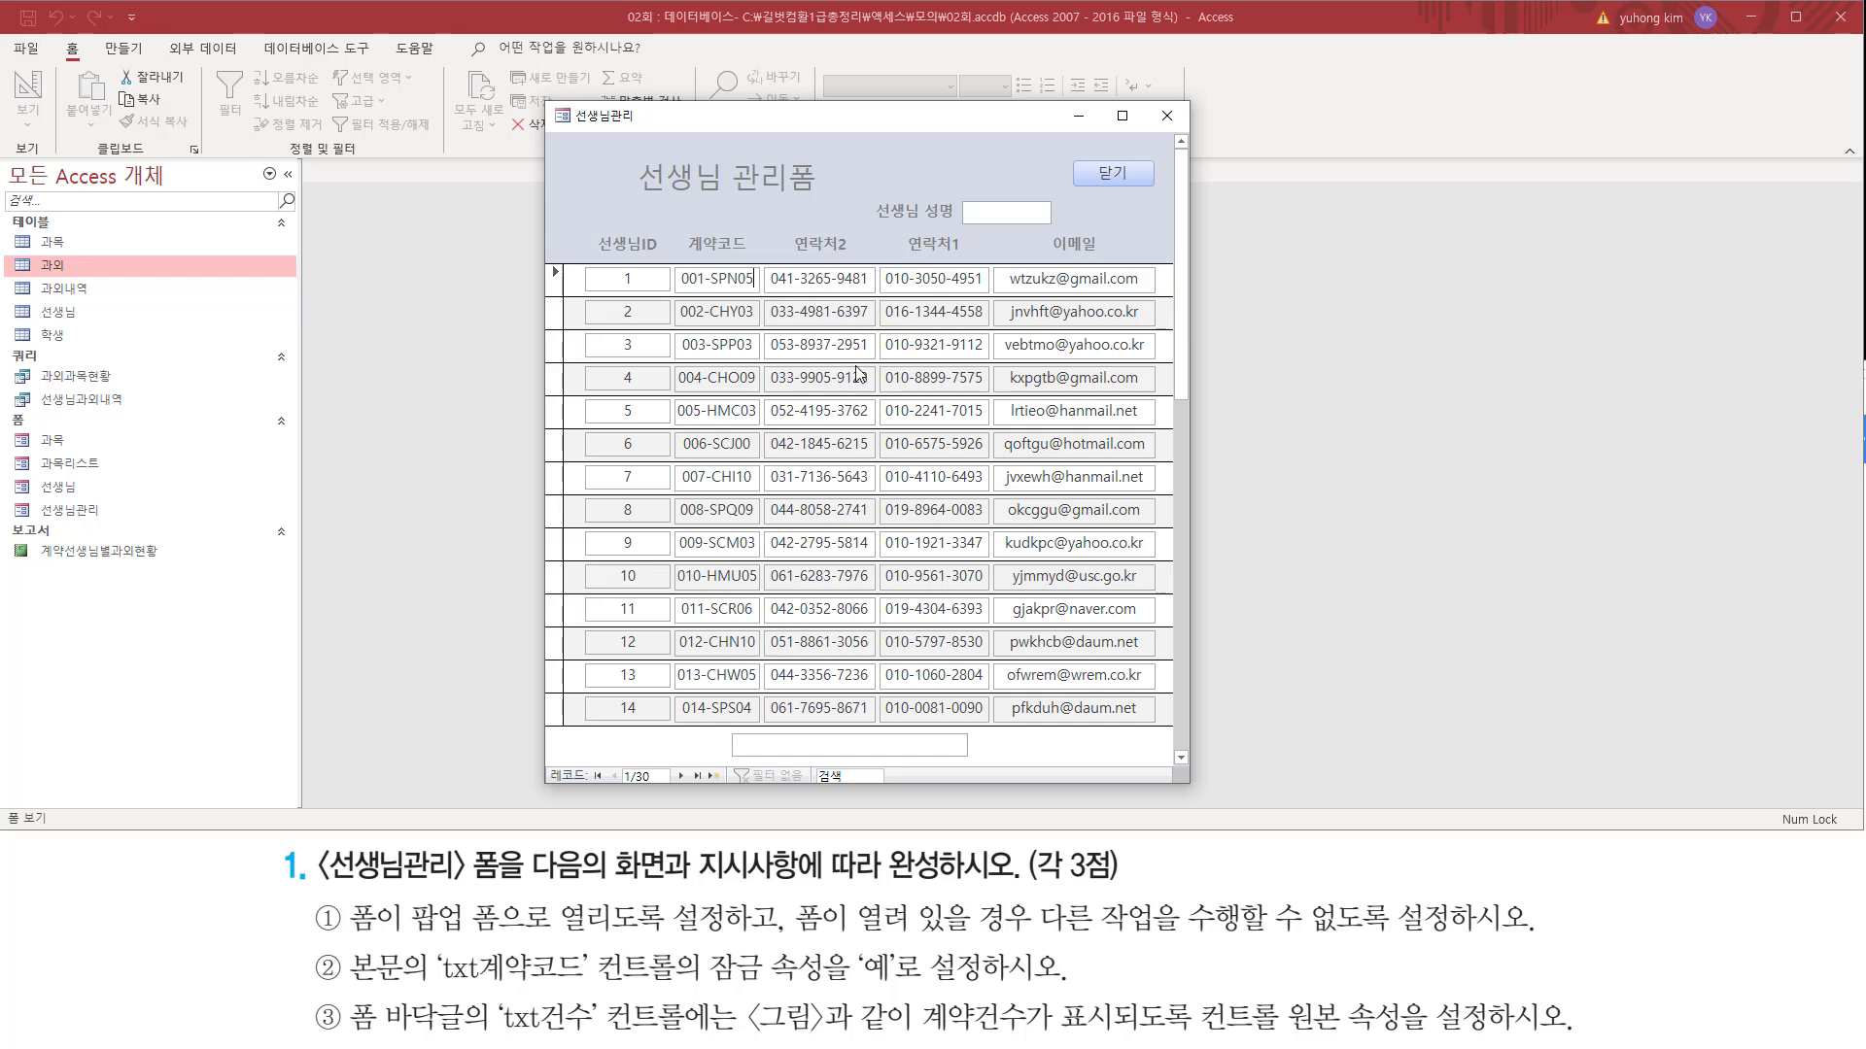
type("051234")
key("BackSpace")
key("BackSpace")
key("BackSpace")
left_click_drag(707, 985, 904, 985)
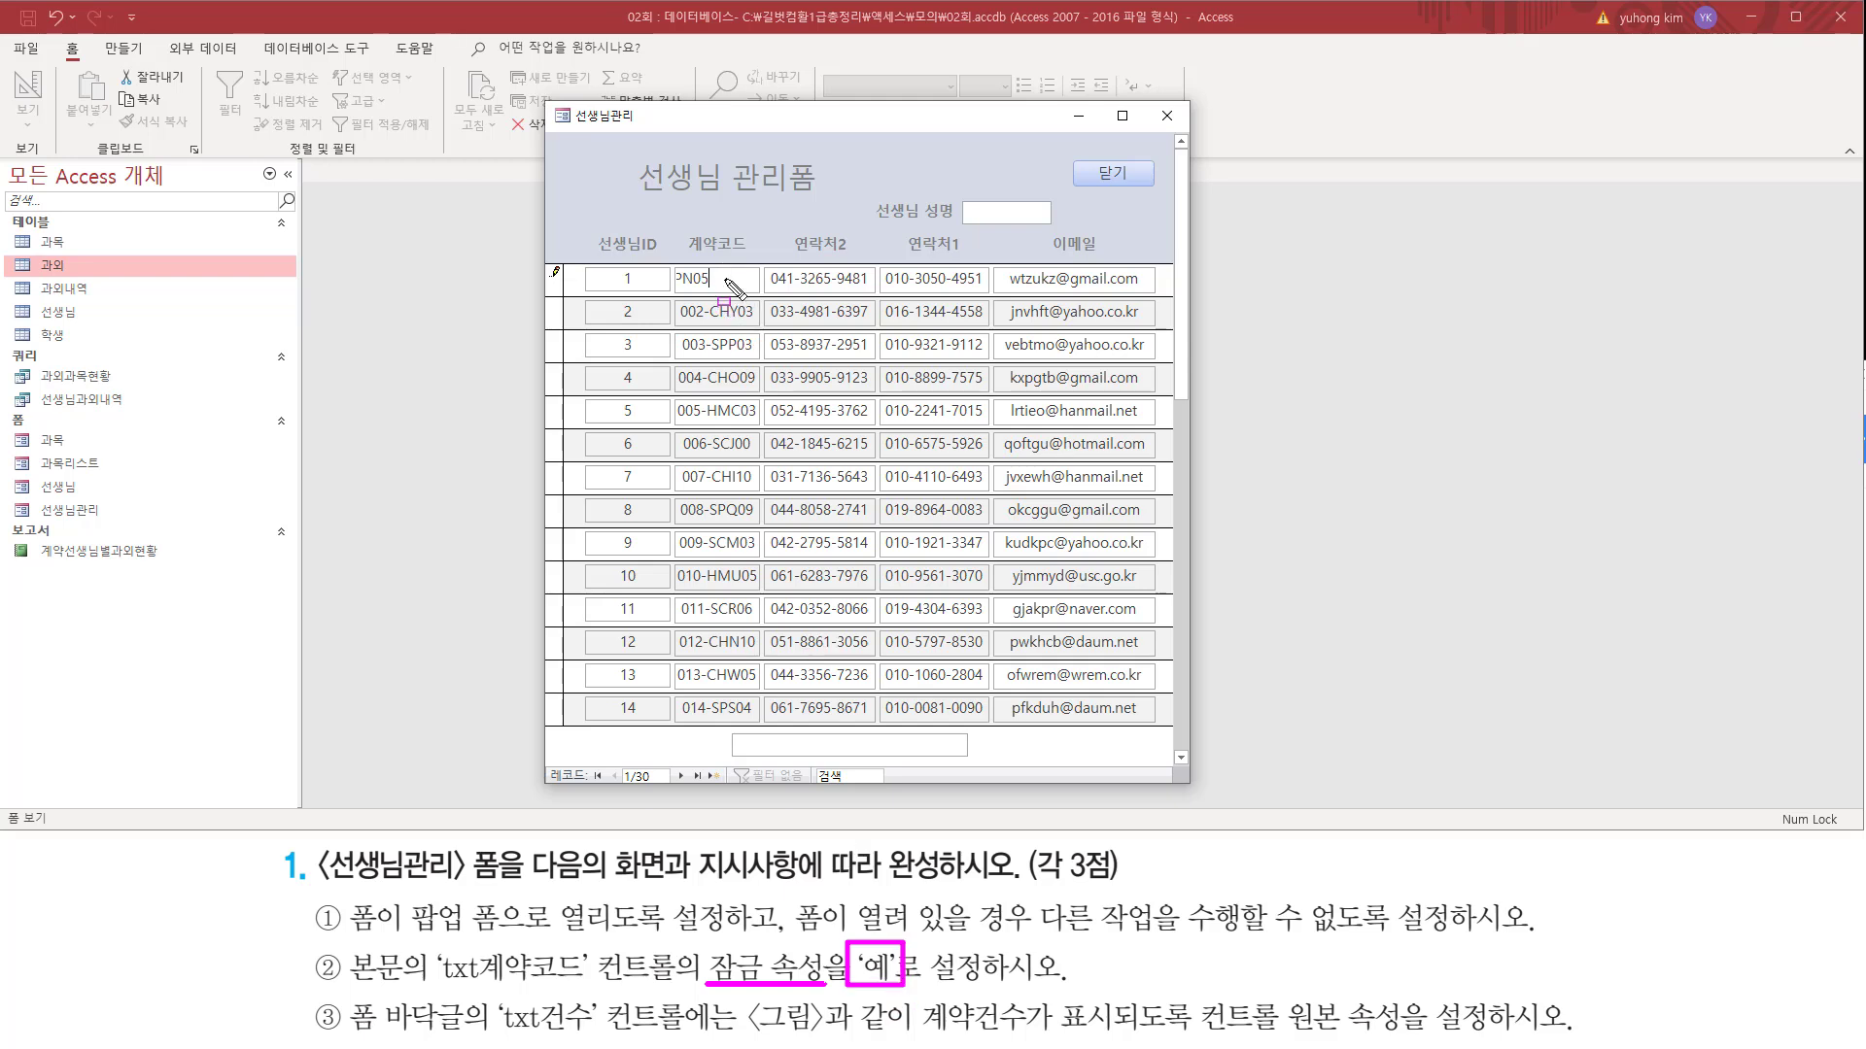
key("Escape")
left_click_drag(728, 280, 642, 278)
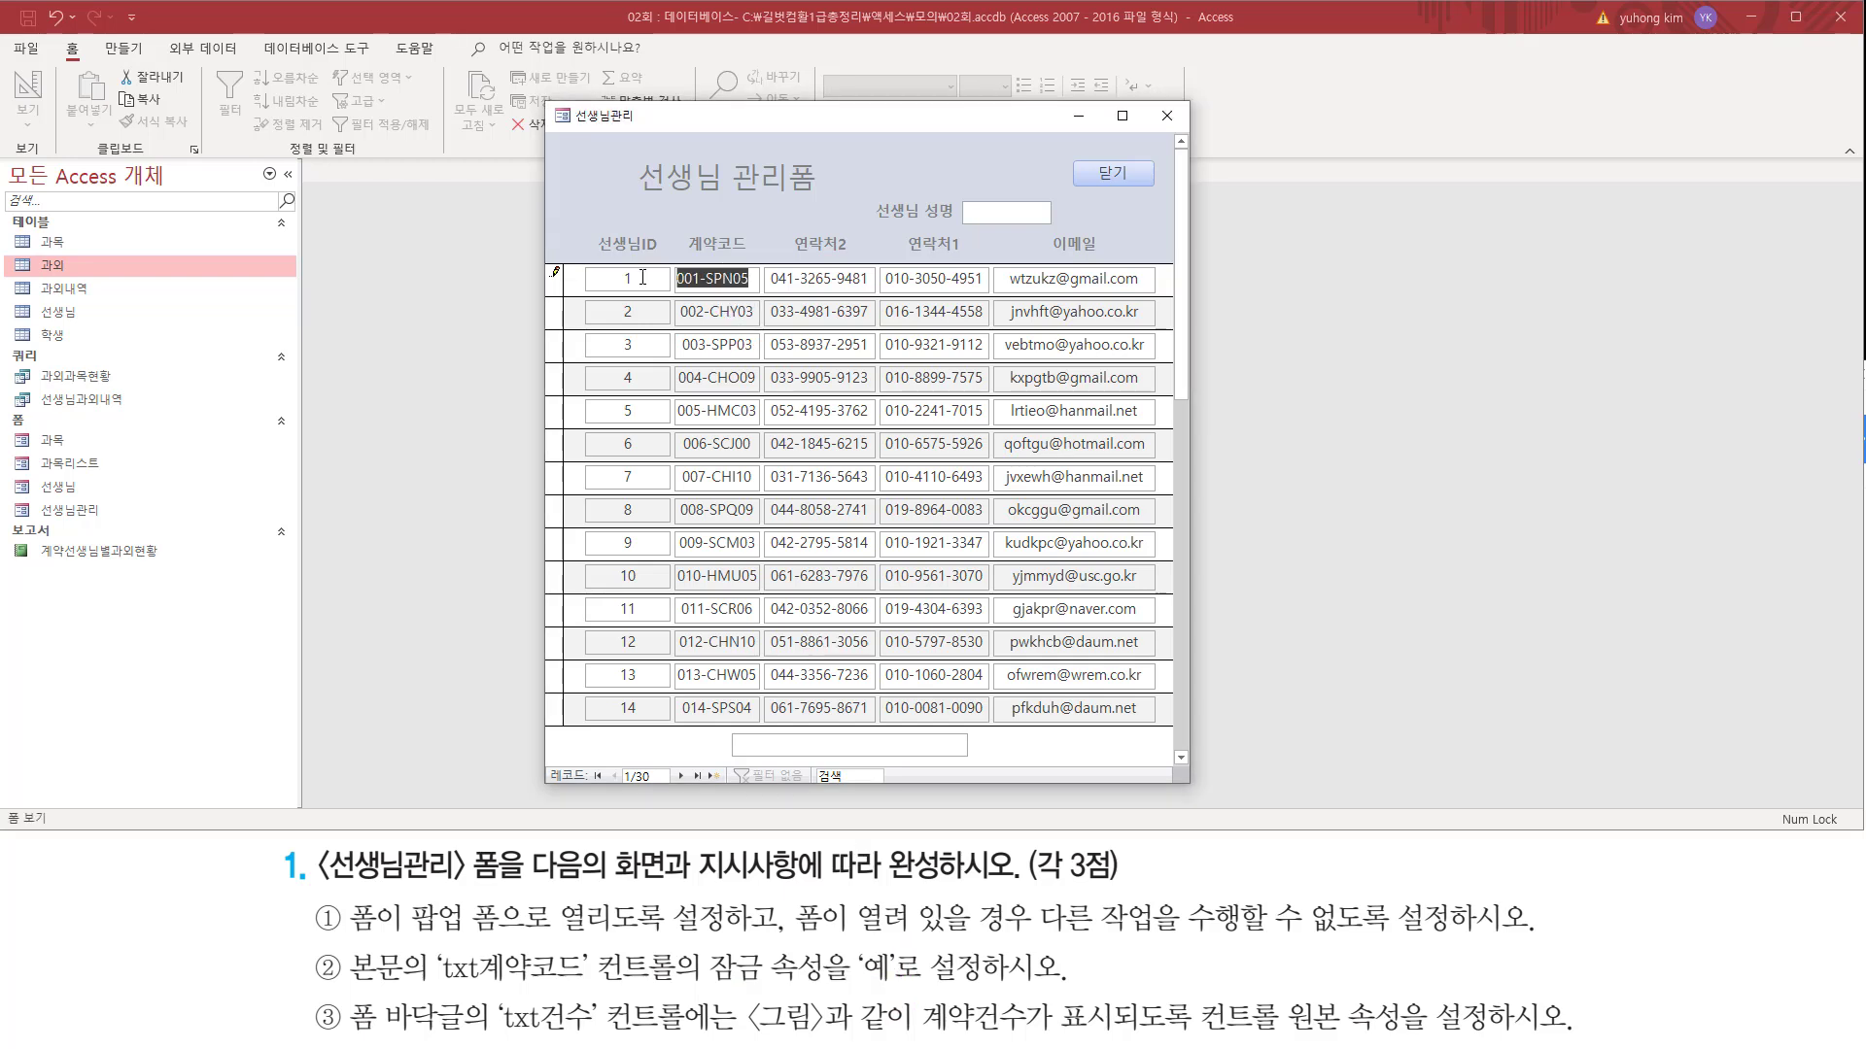
left_click(736, 278)
left_click(735, 311)
- Return the 선생님관리 form to Design View and select the txt계약코드 control in the 본문 section
right_click(588, 121)
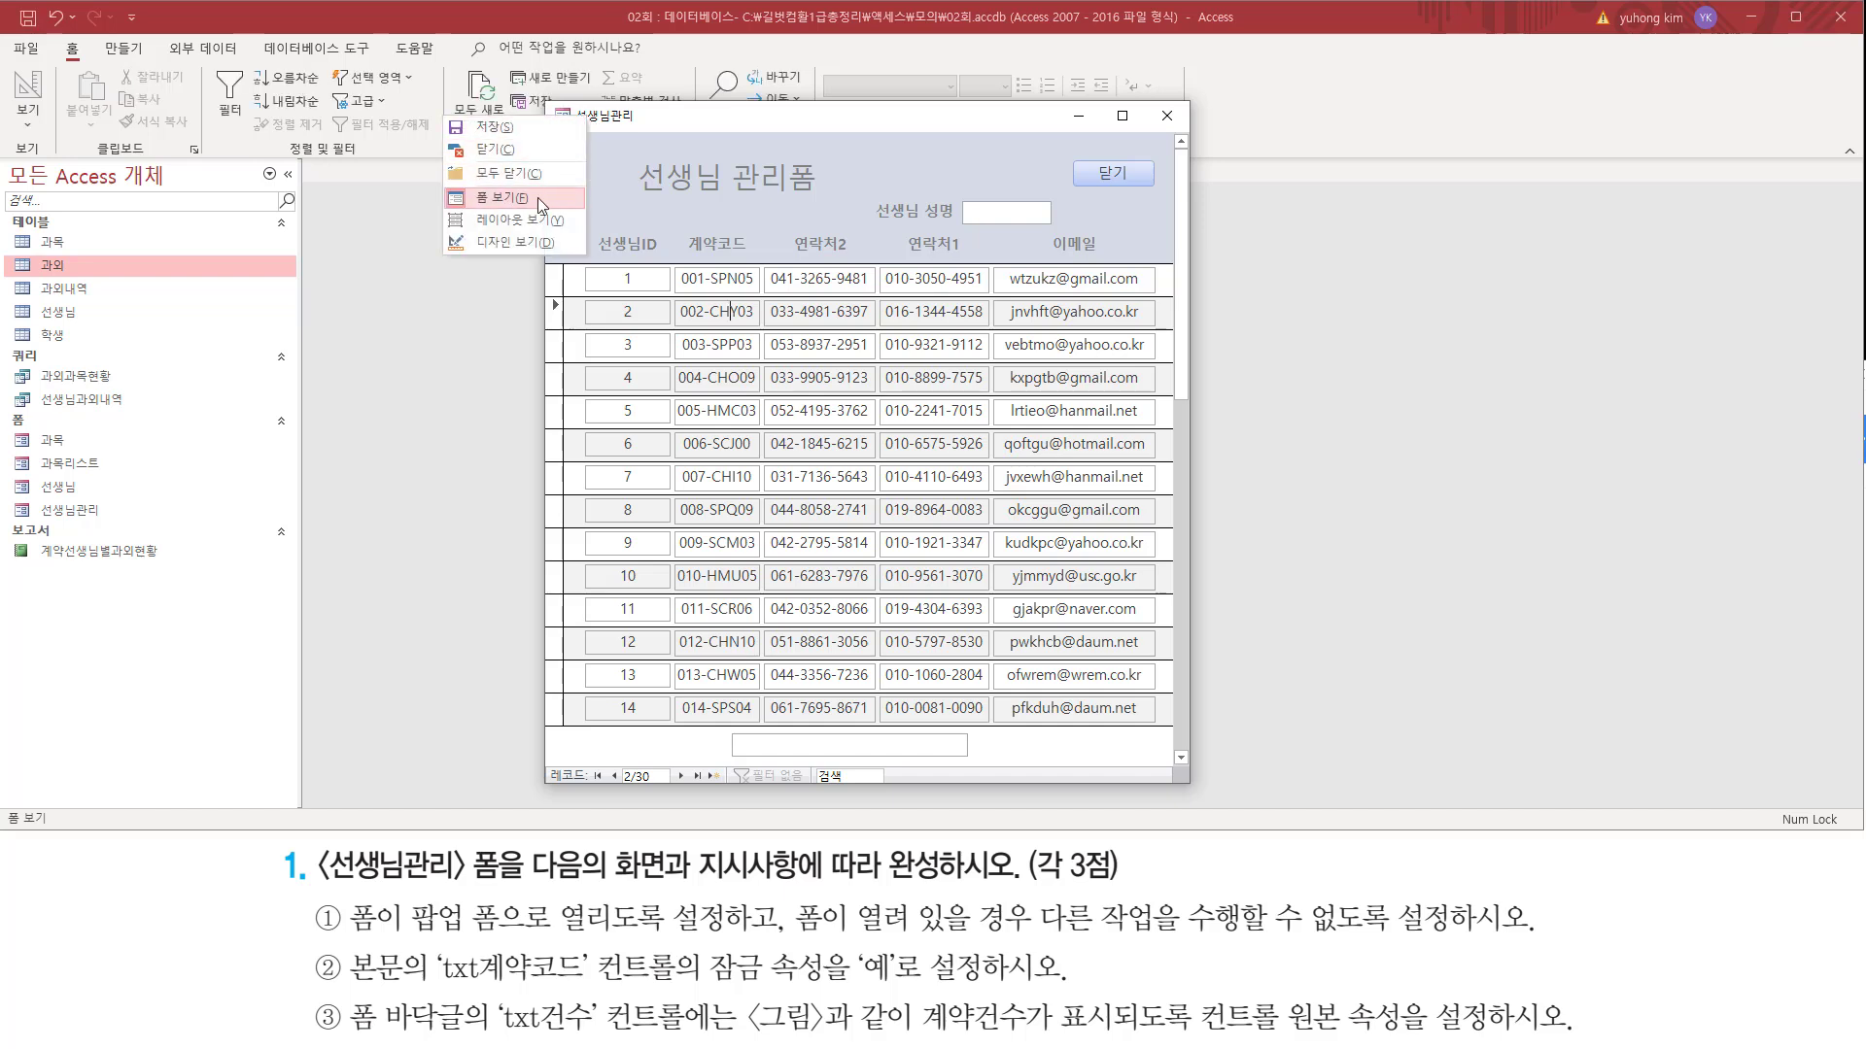
left_click(520, 243)
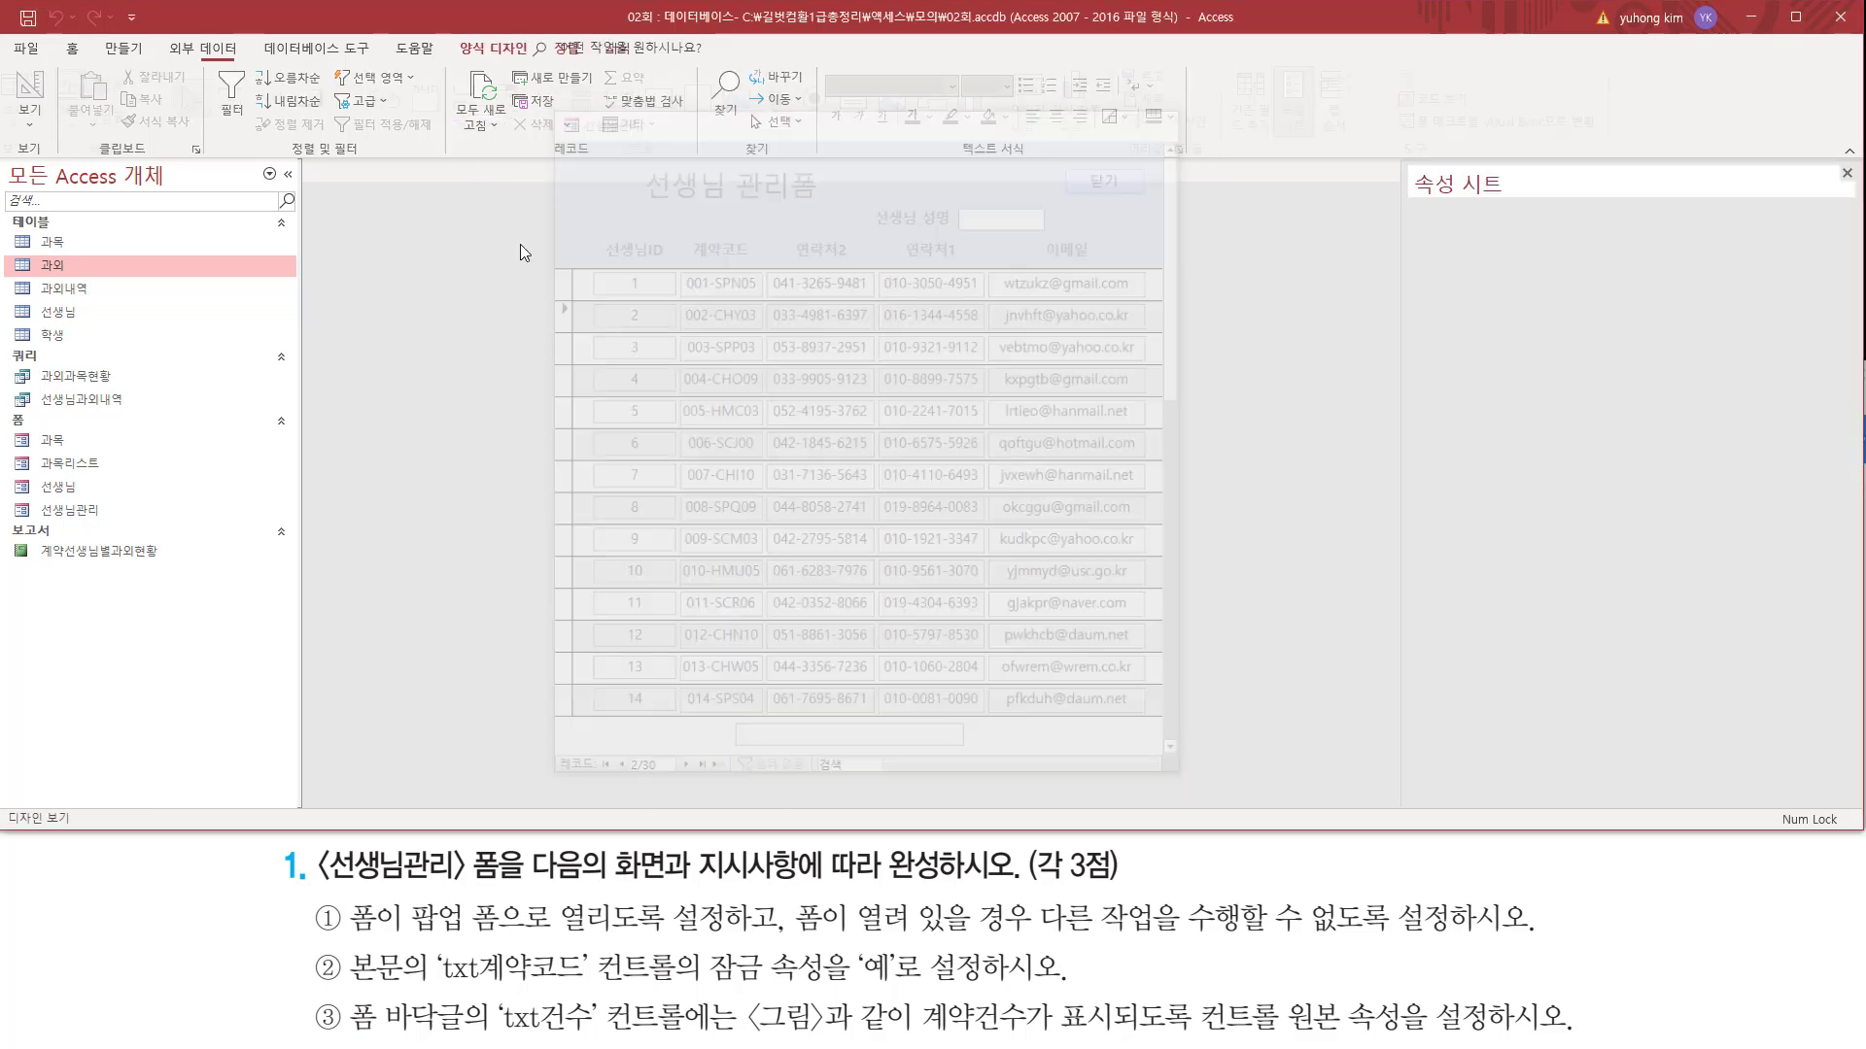
left_click(457, 387)
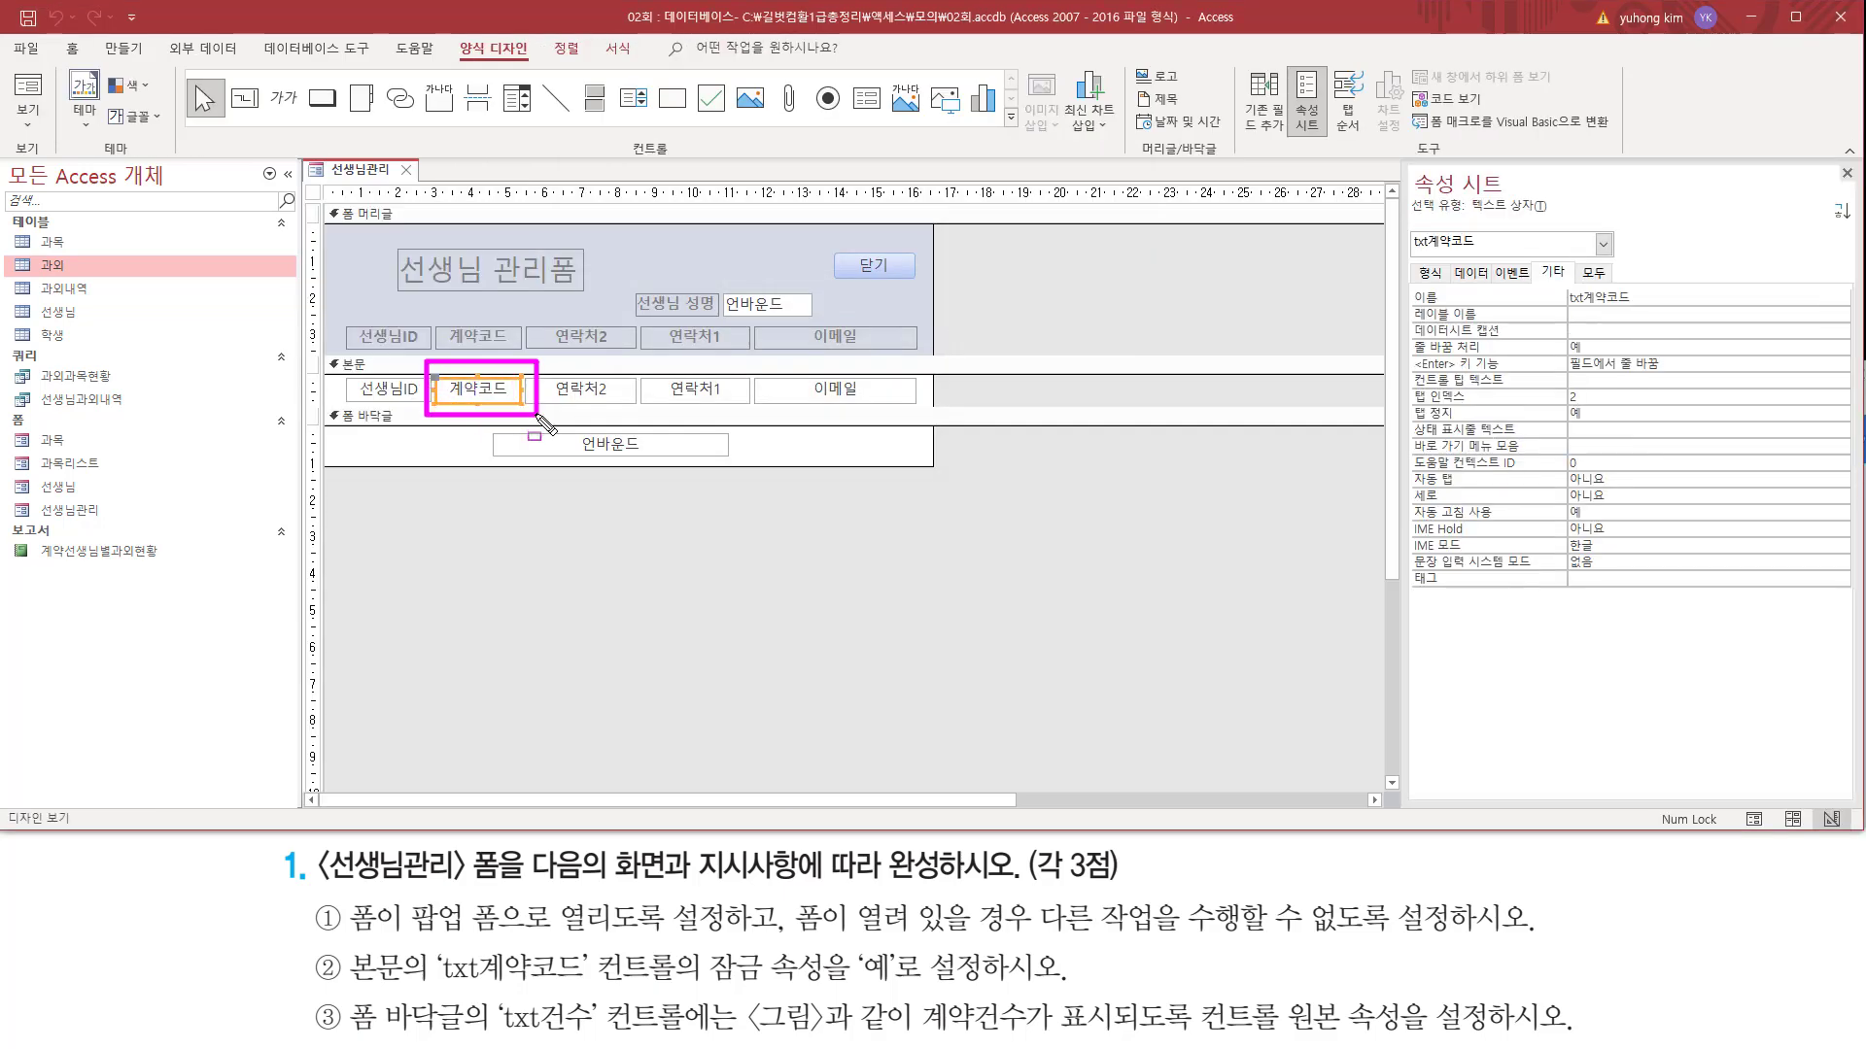
left_click_drag(1410, 255, 1480, 255)
left_click_drag(440, 988, 593, 988)
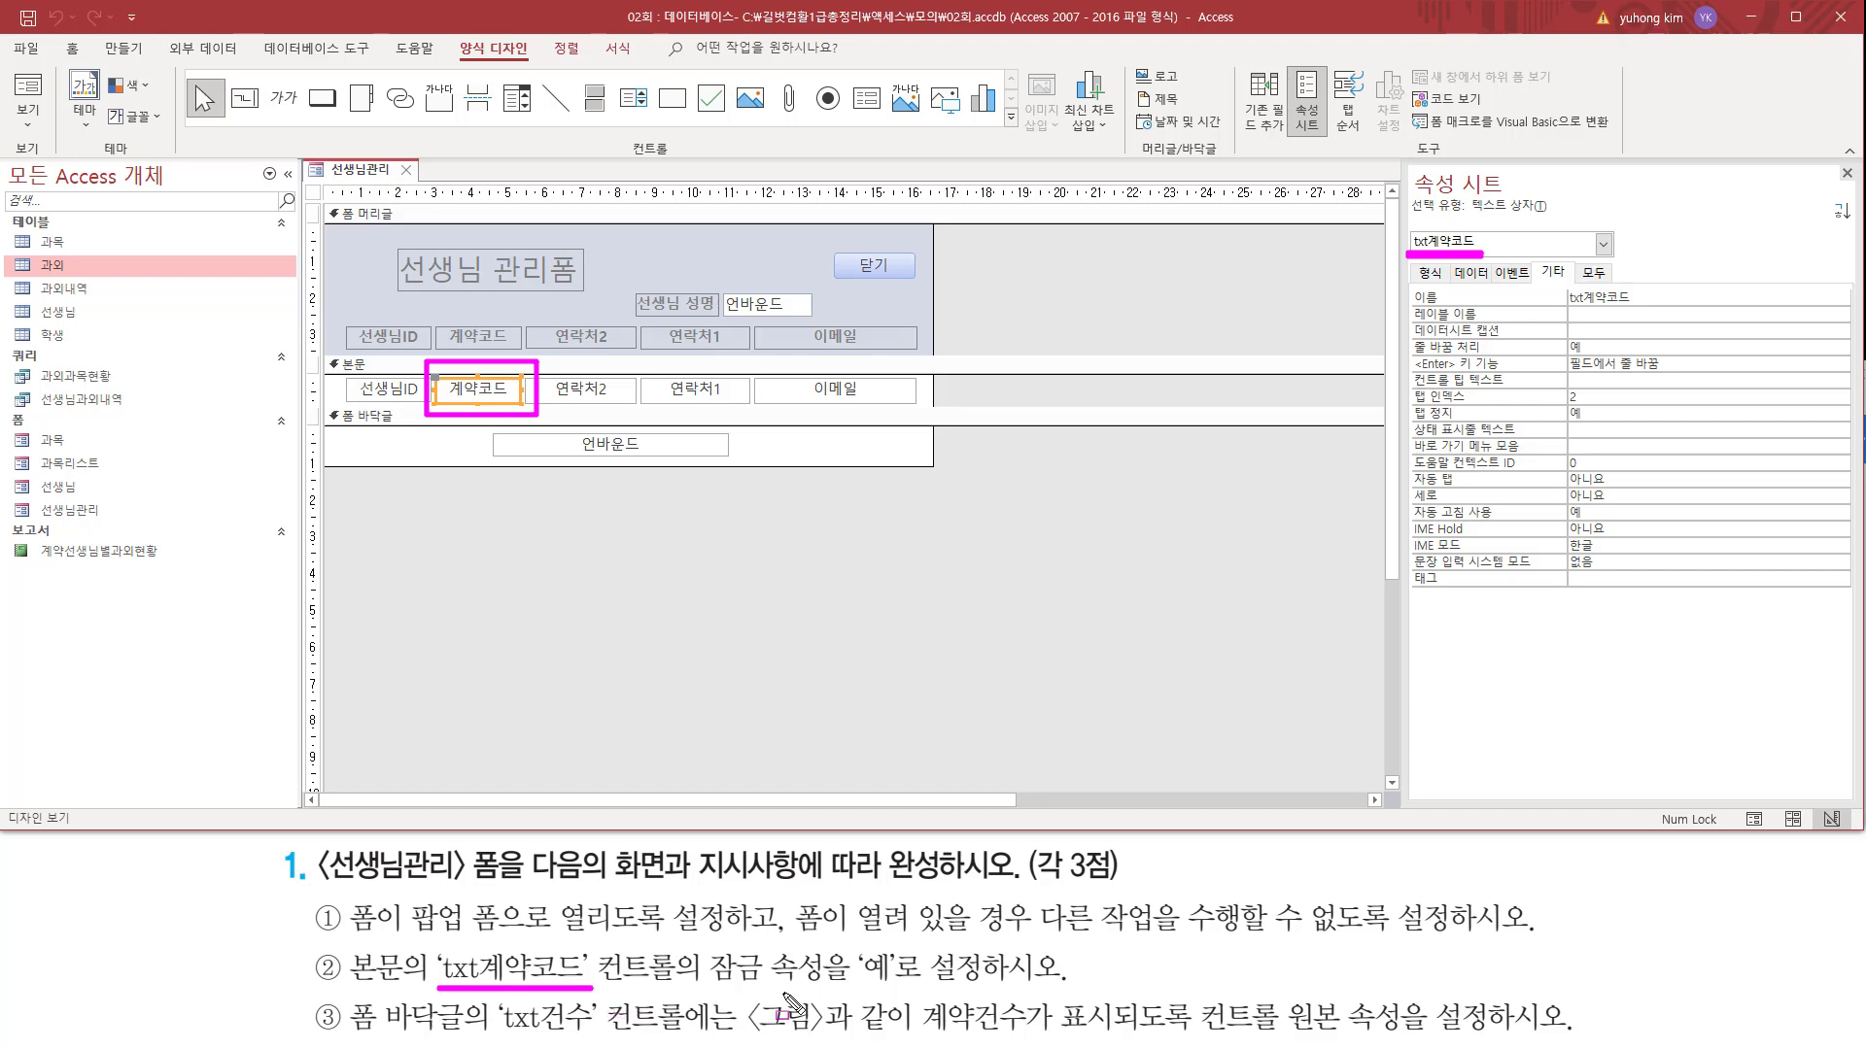
mouse_move(688, 993)
left_mouse_down()
mouse_move(976, 981)
mouse_move(999, 942)
left_mouse_up()
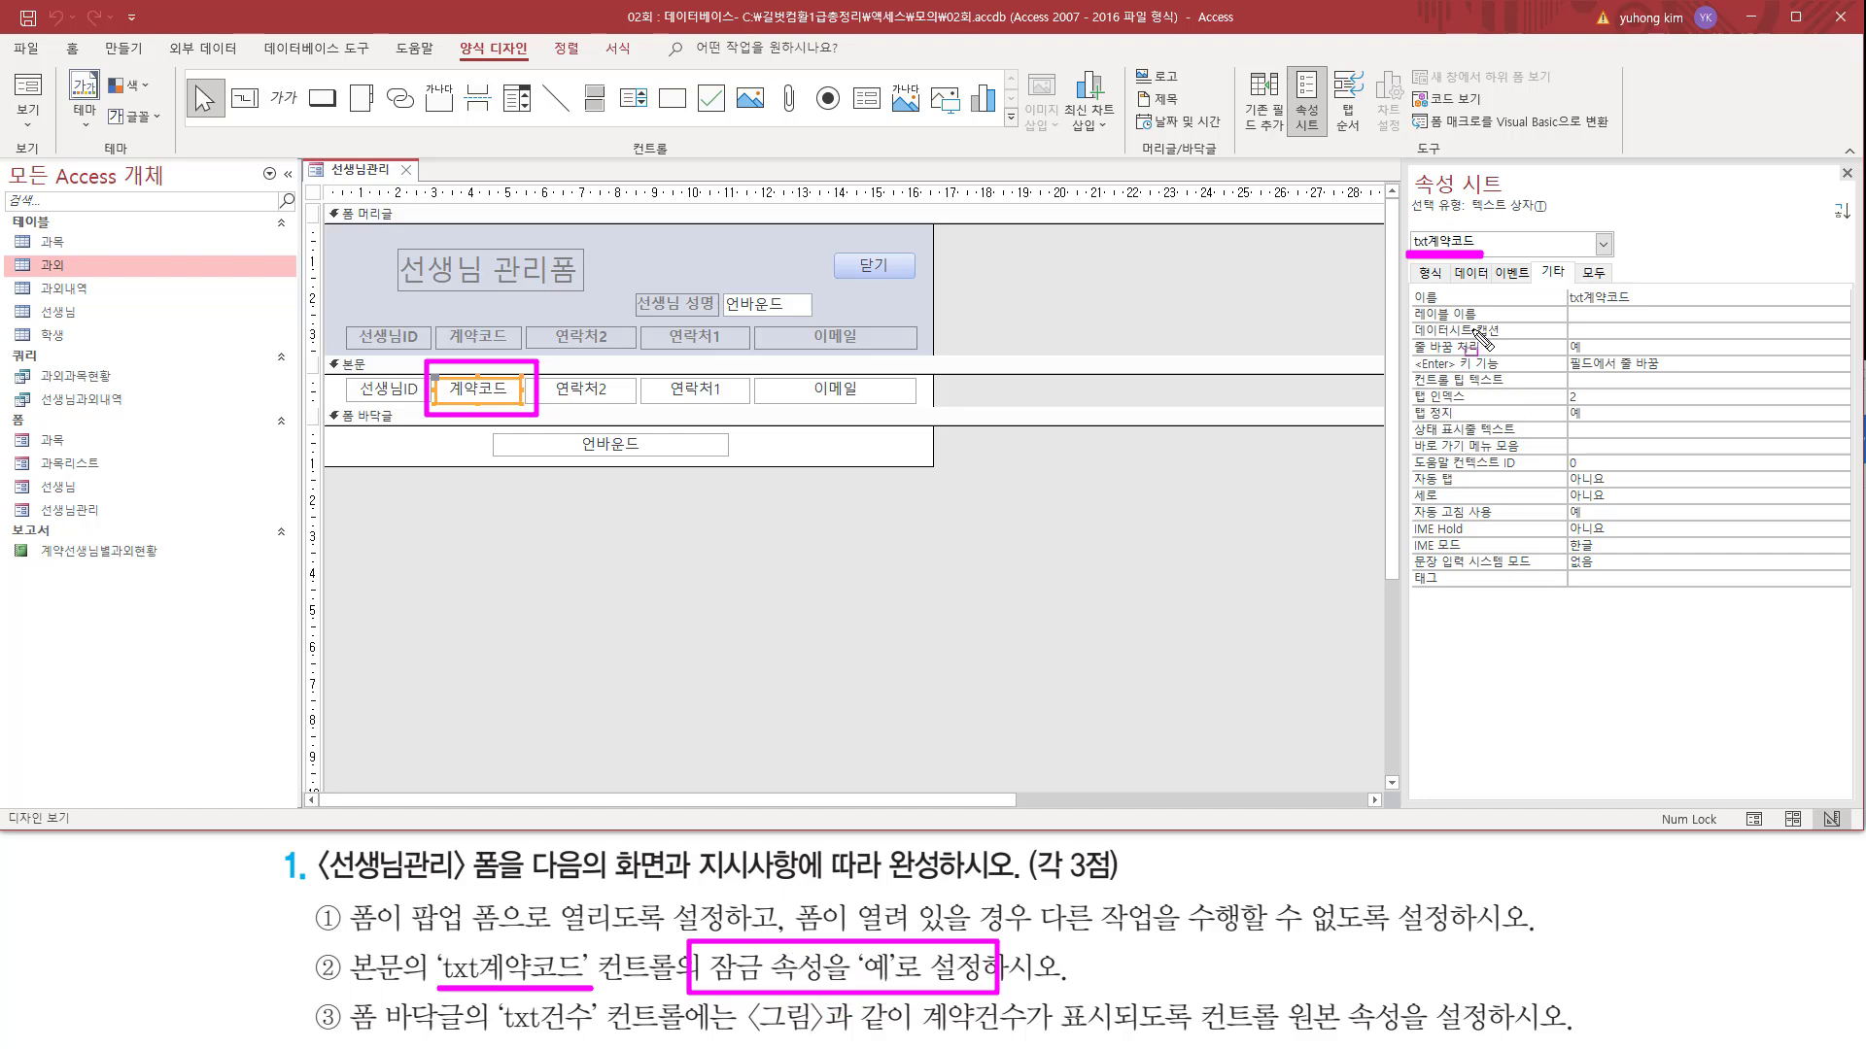
- Set the txt계약코드 control's 잠금 (Locked) property to 예
mouse_move(1450, 286)
left_mouse_down()
mouse_move(1452, 262)
mouse_move(1497, 261)
mouse_move(1497, 290)
left_mouse_up()
left_click(1474, 275)
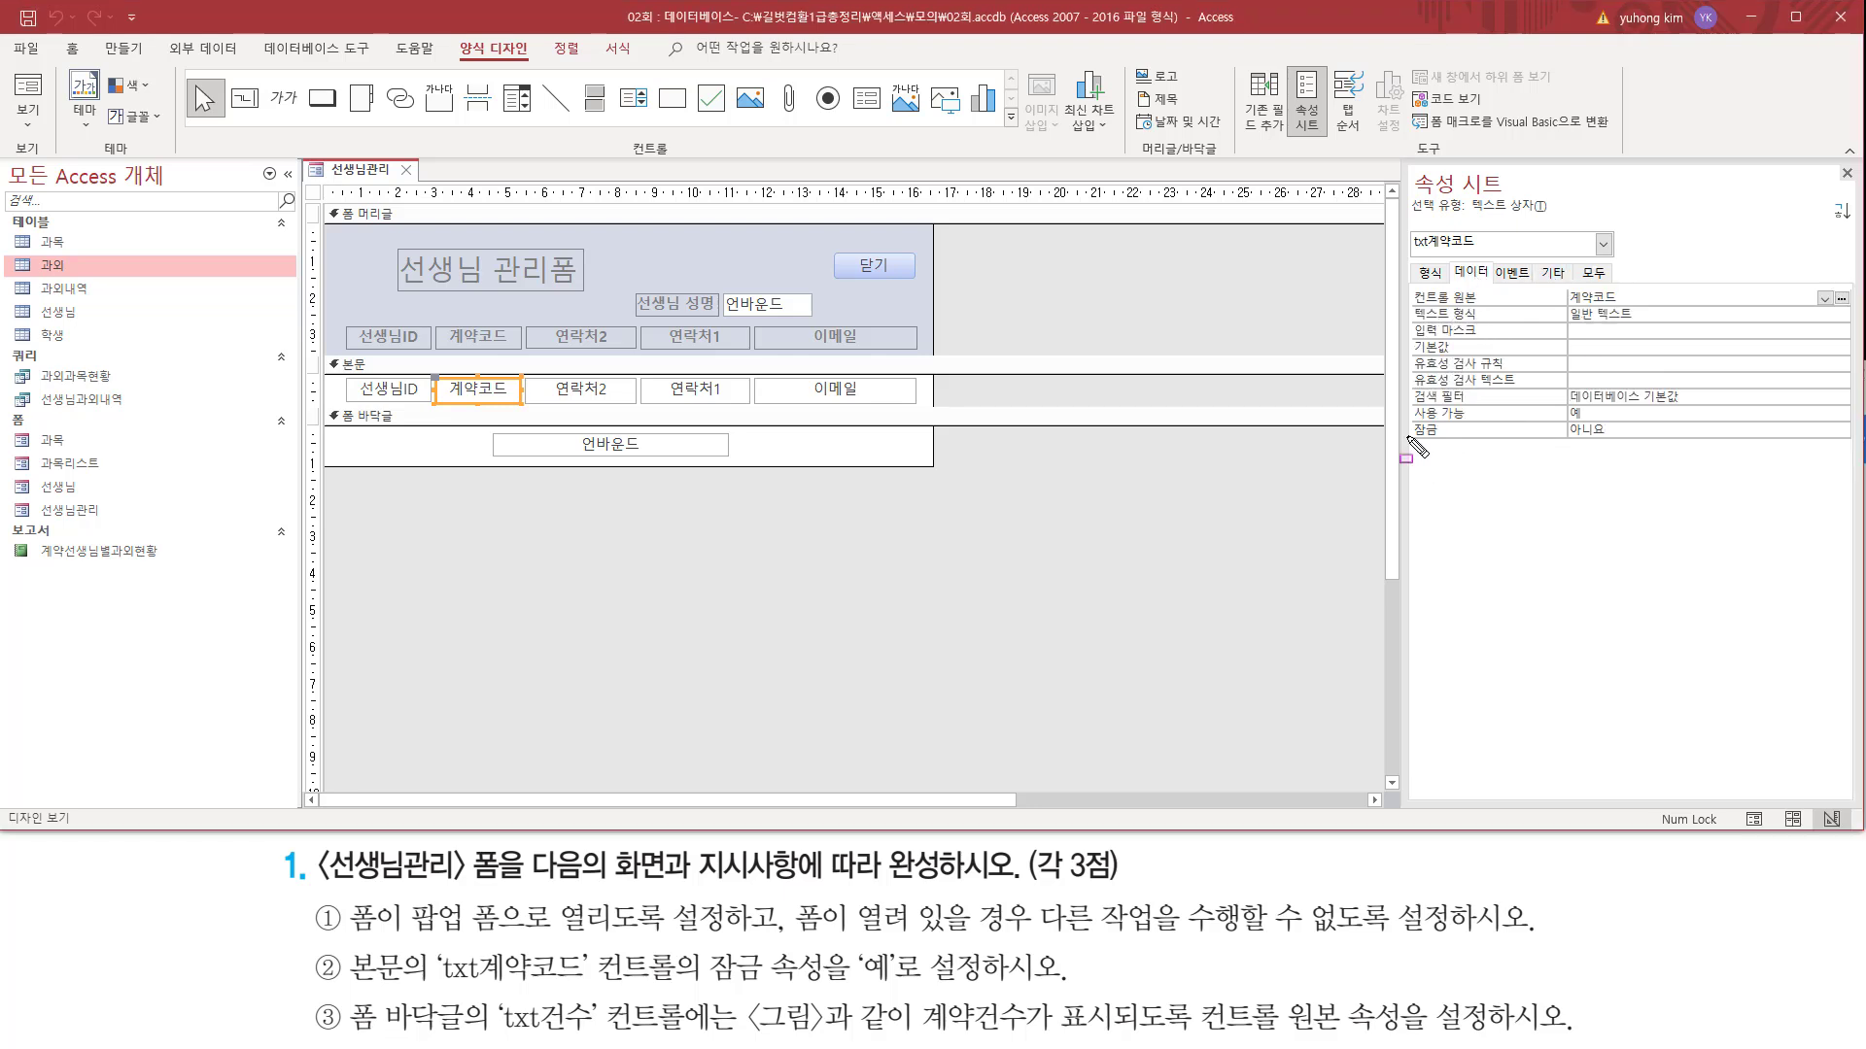
mouse_move(1400, 414)
left_mouse_down()
mouse_move(1402, 445)
mouse_move(1633, 445)
mouse_move(1640, 419)
left_mouse_up()
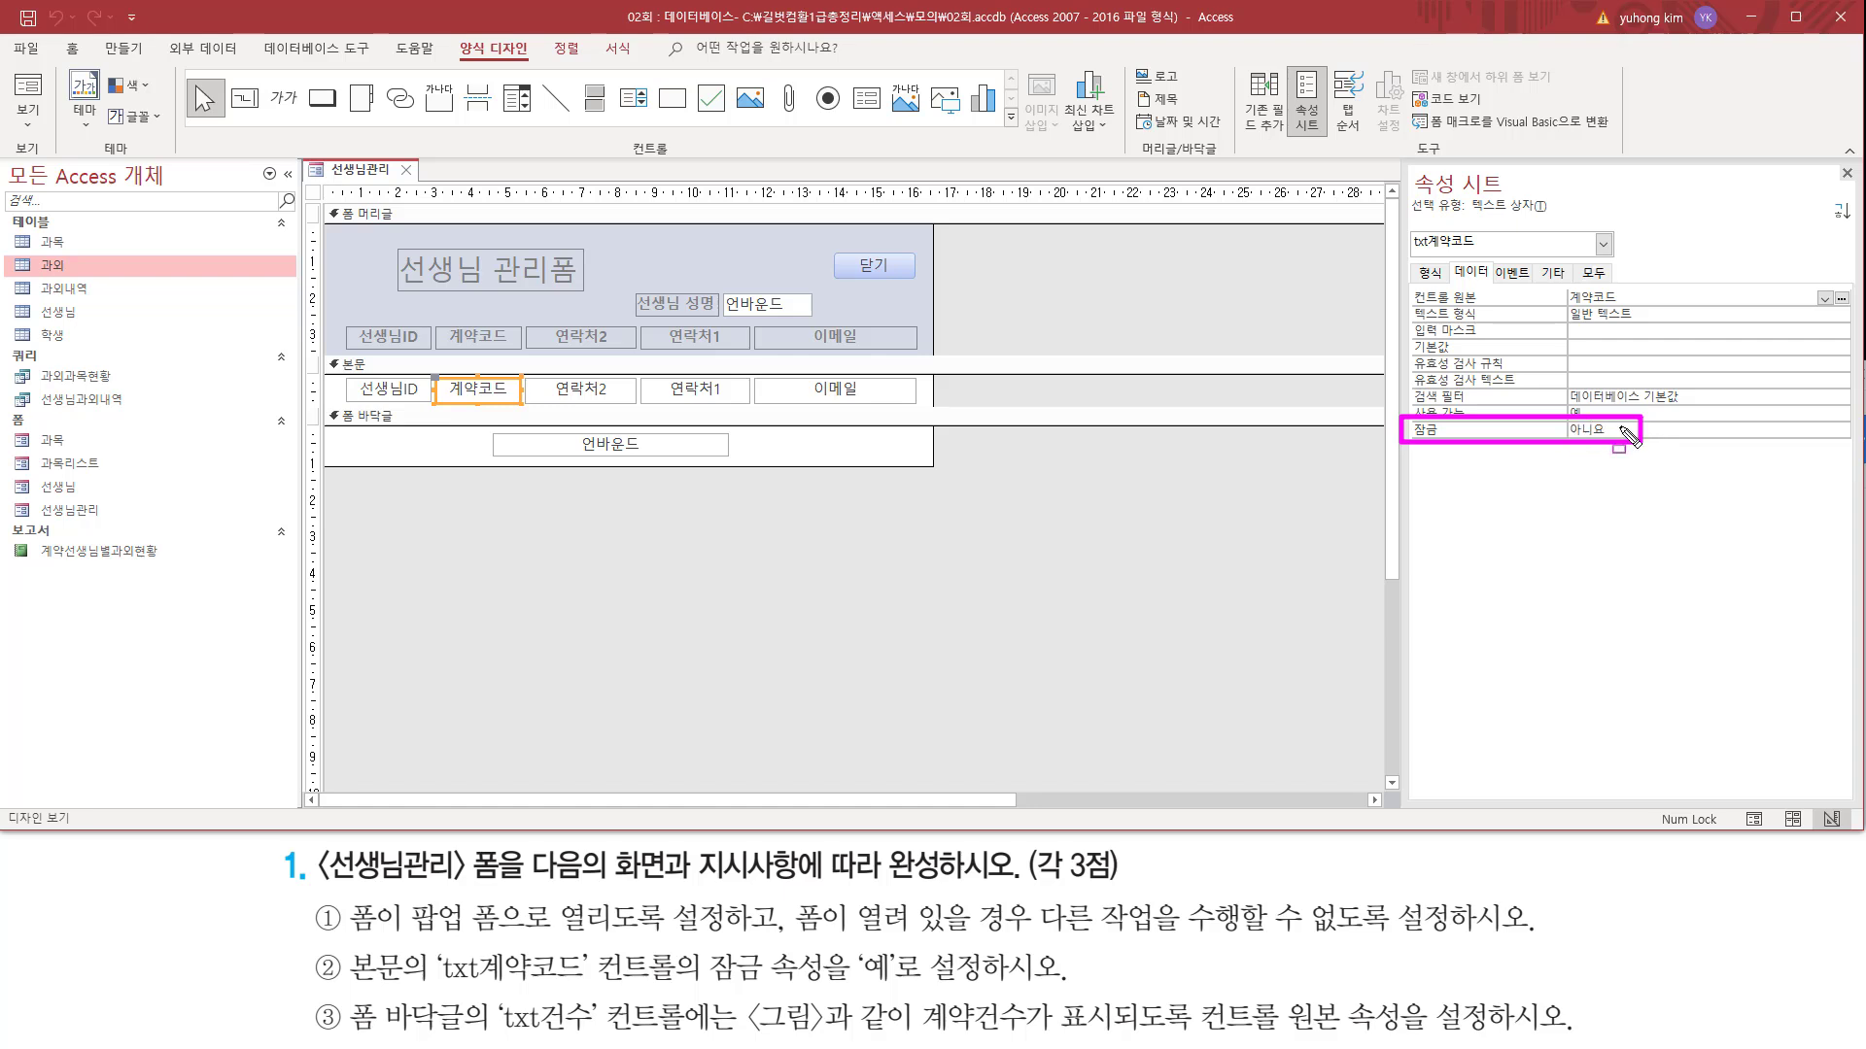
key("Escape")
left_click(1822, 429)
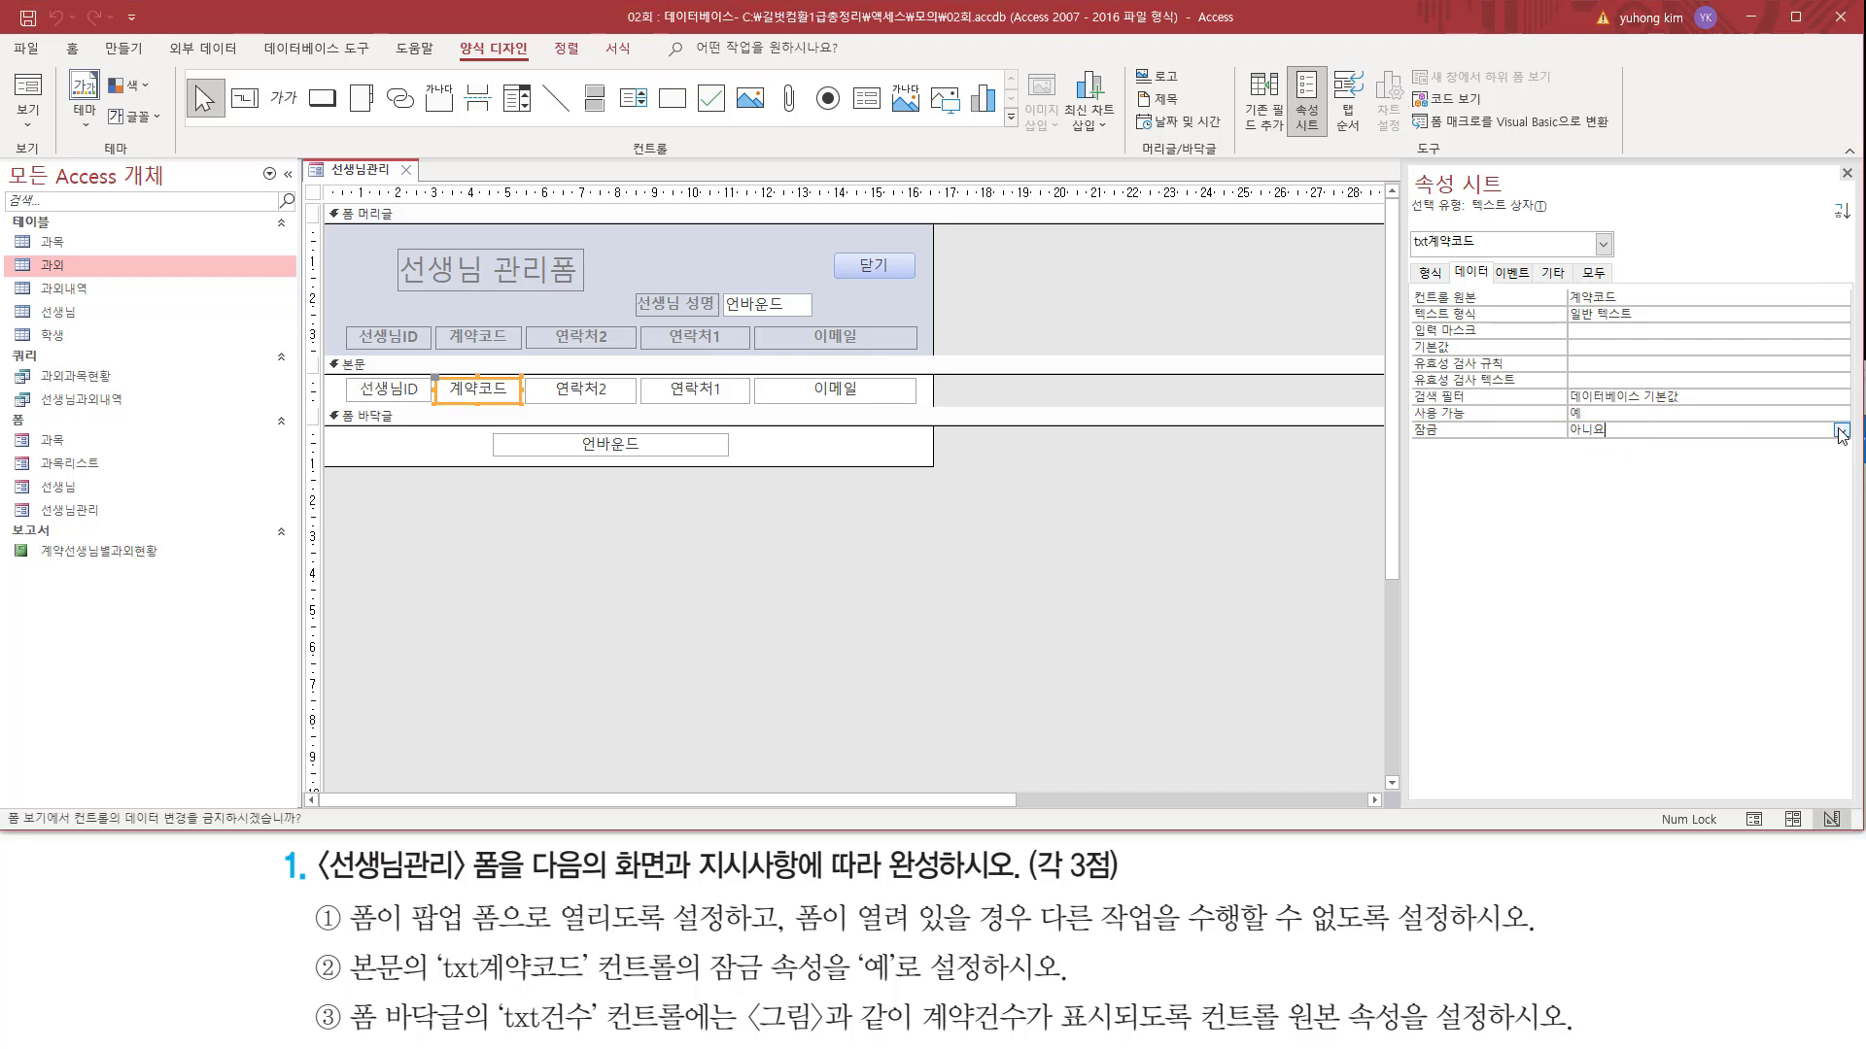
left_click_drag(1828, 420, 1857, 443)
key("Escape")
left_click(1841, 429)
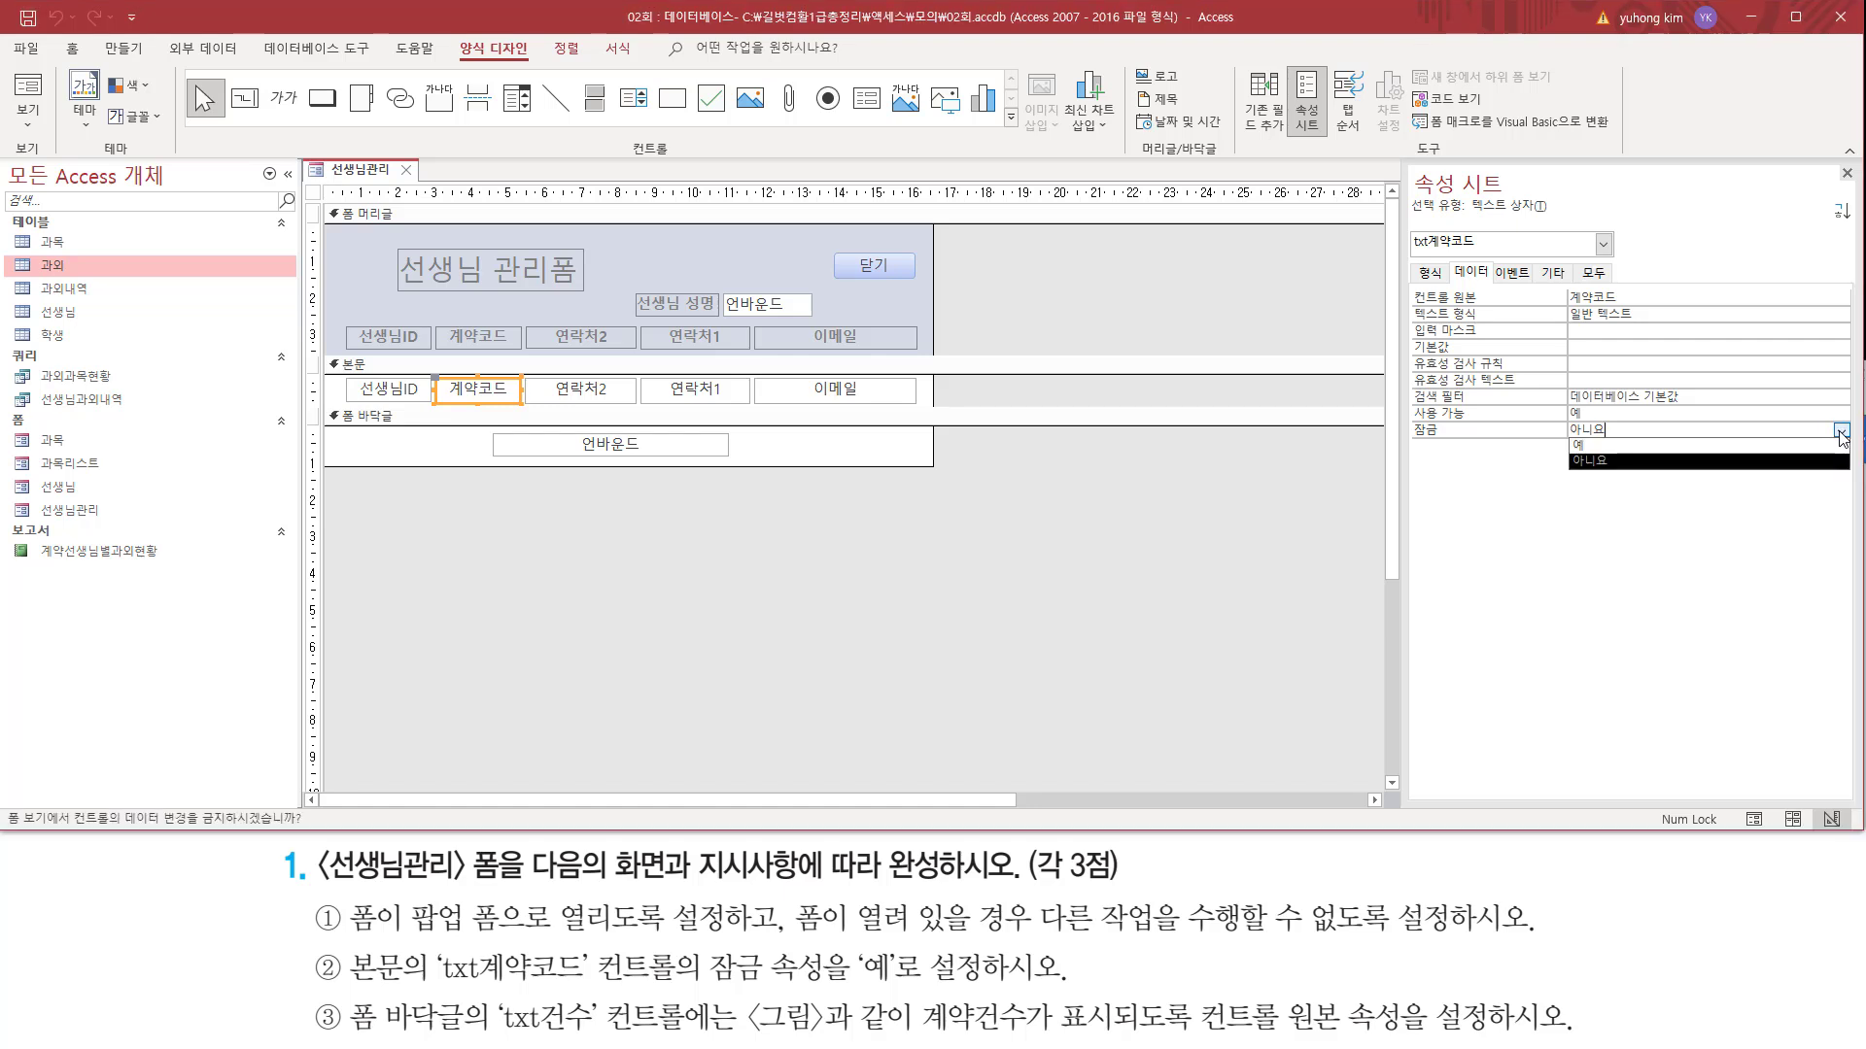
left_click(1719, 447)
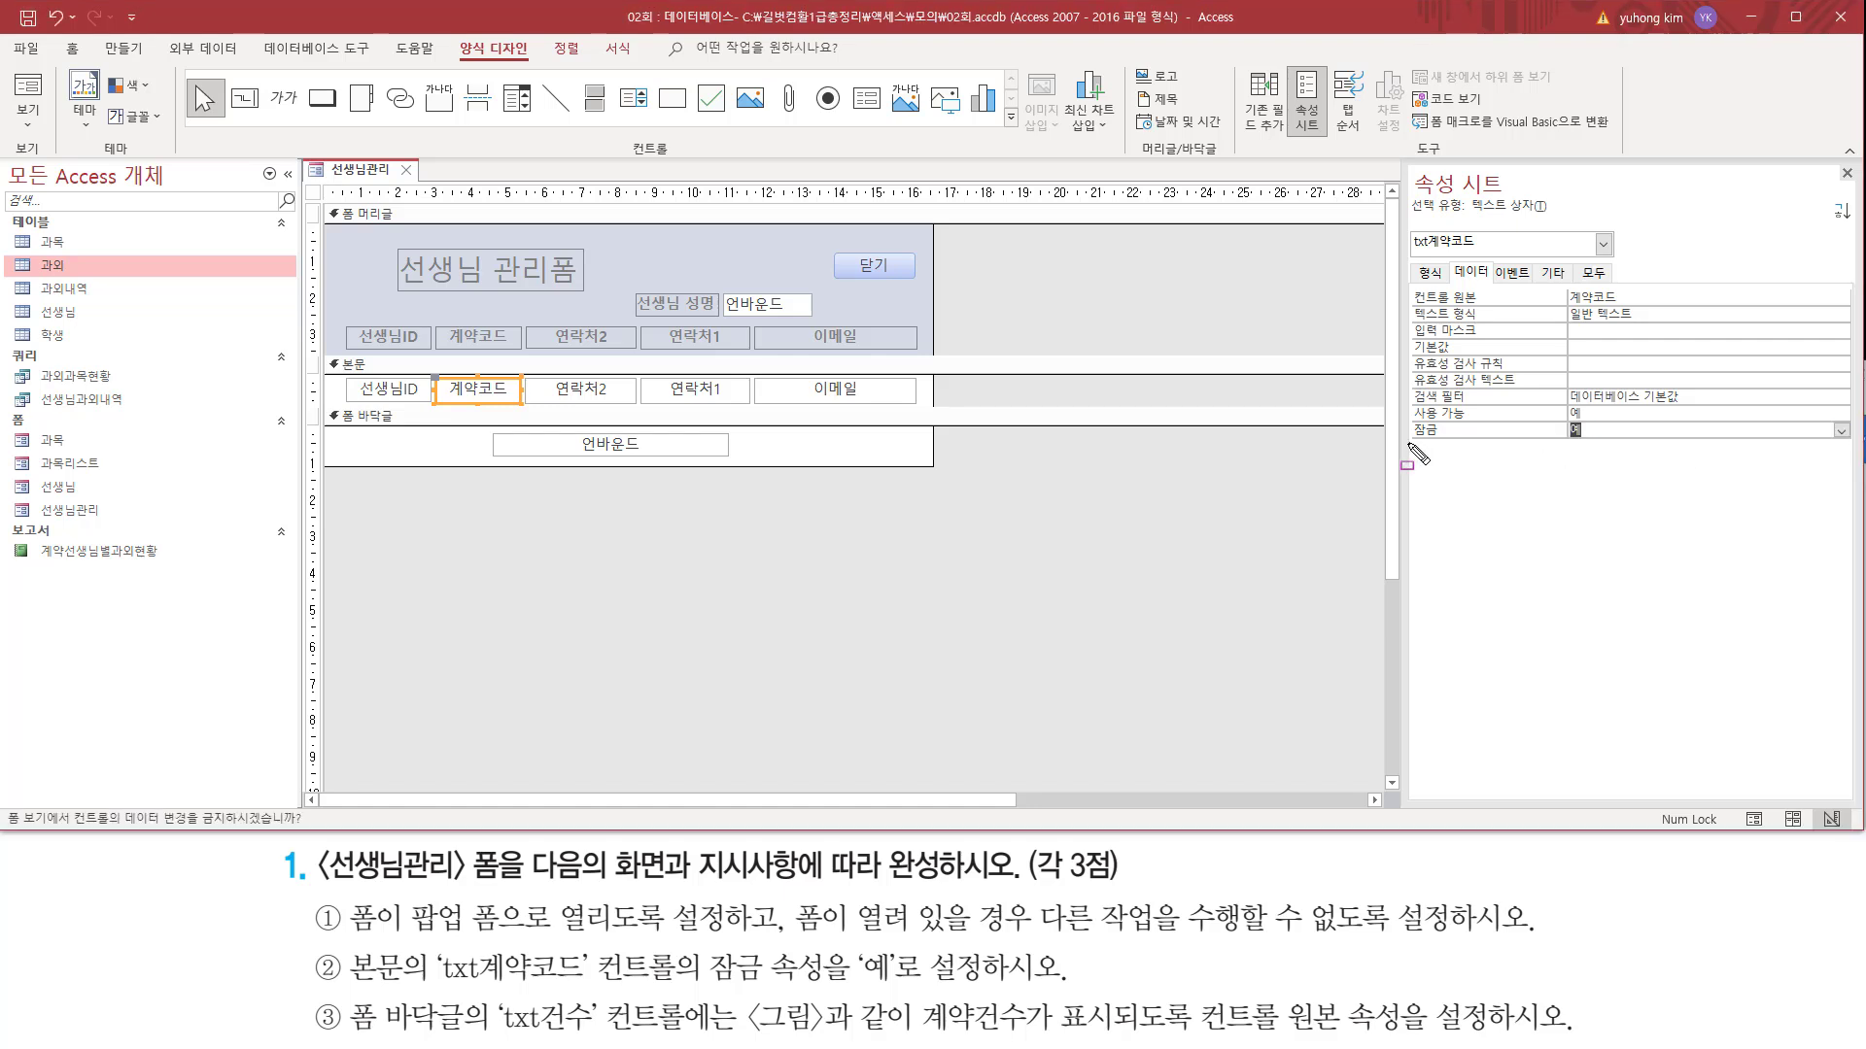
left_click_drag(1407, 443, 1615, 419)
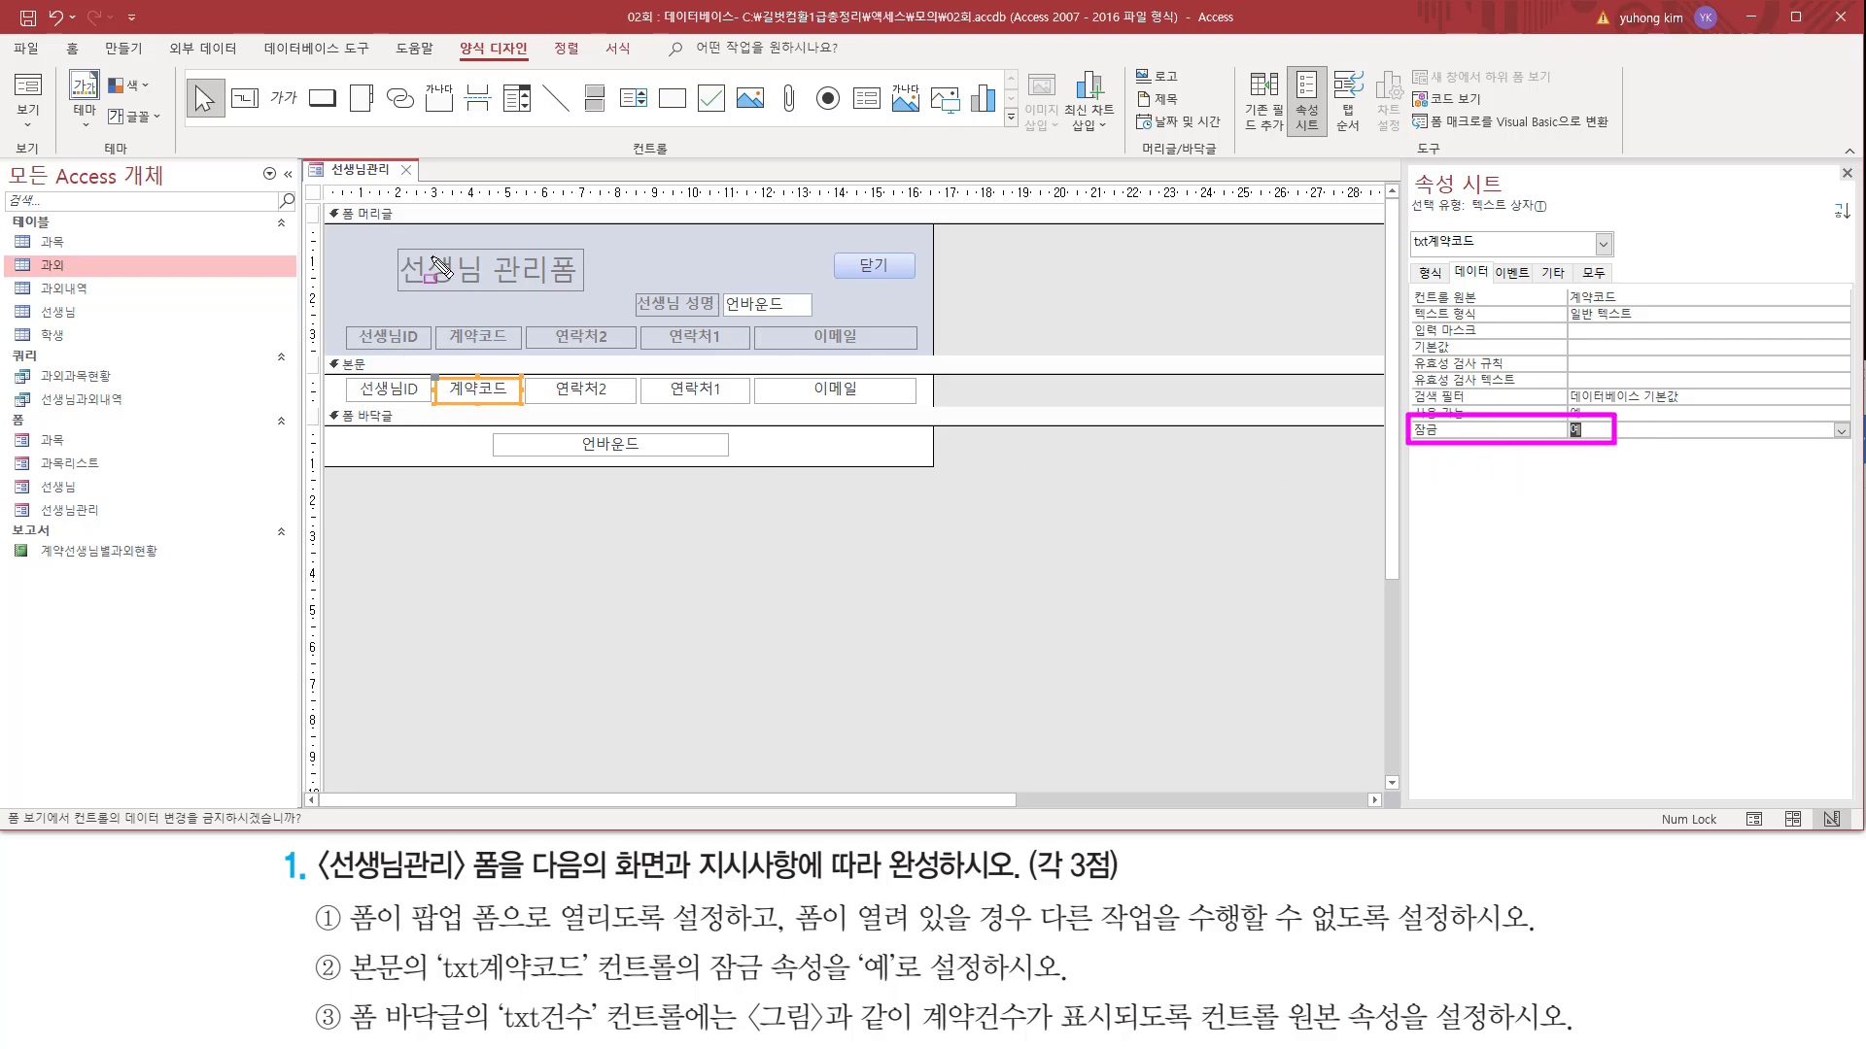
key("Escape")
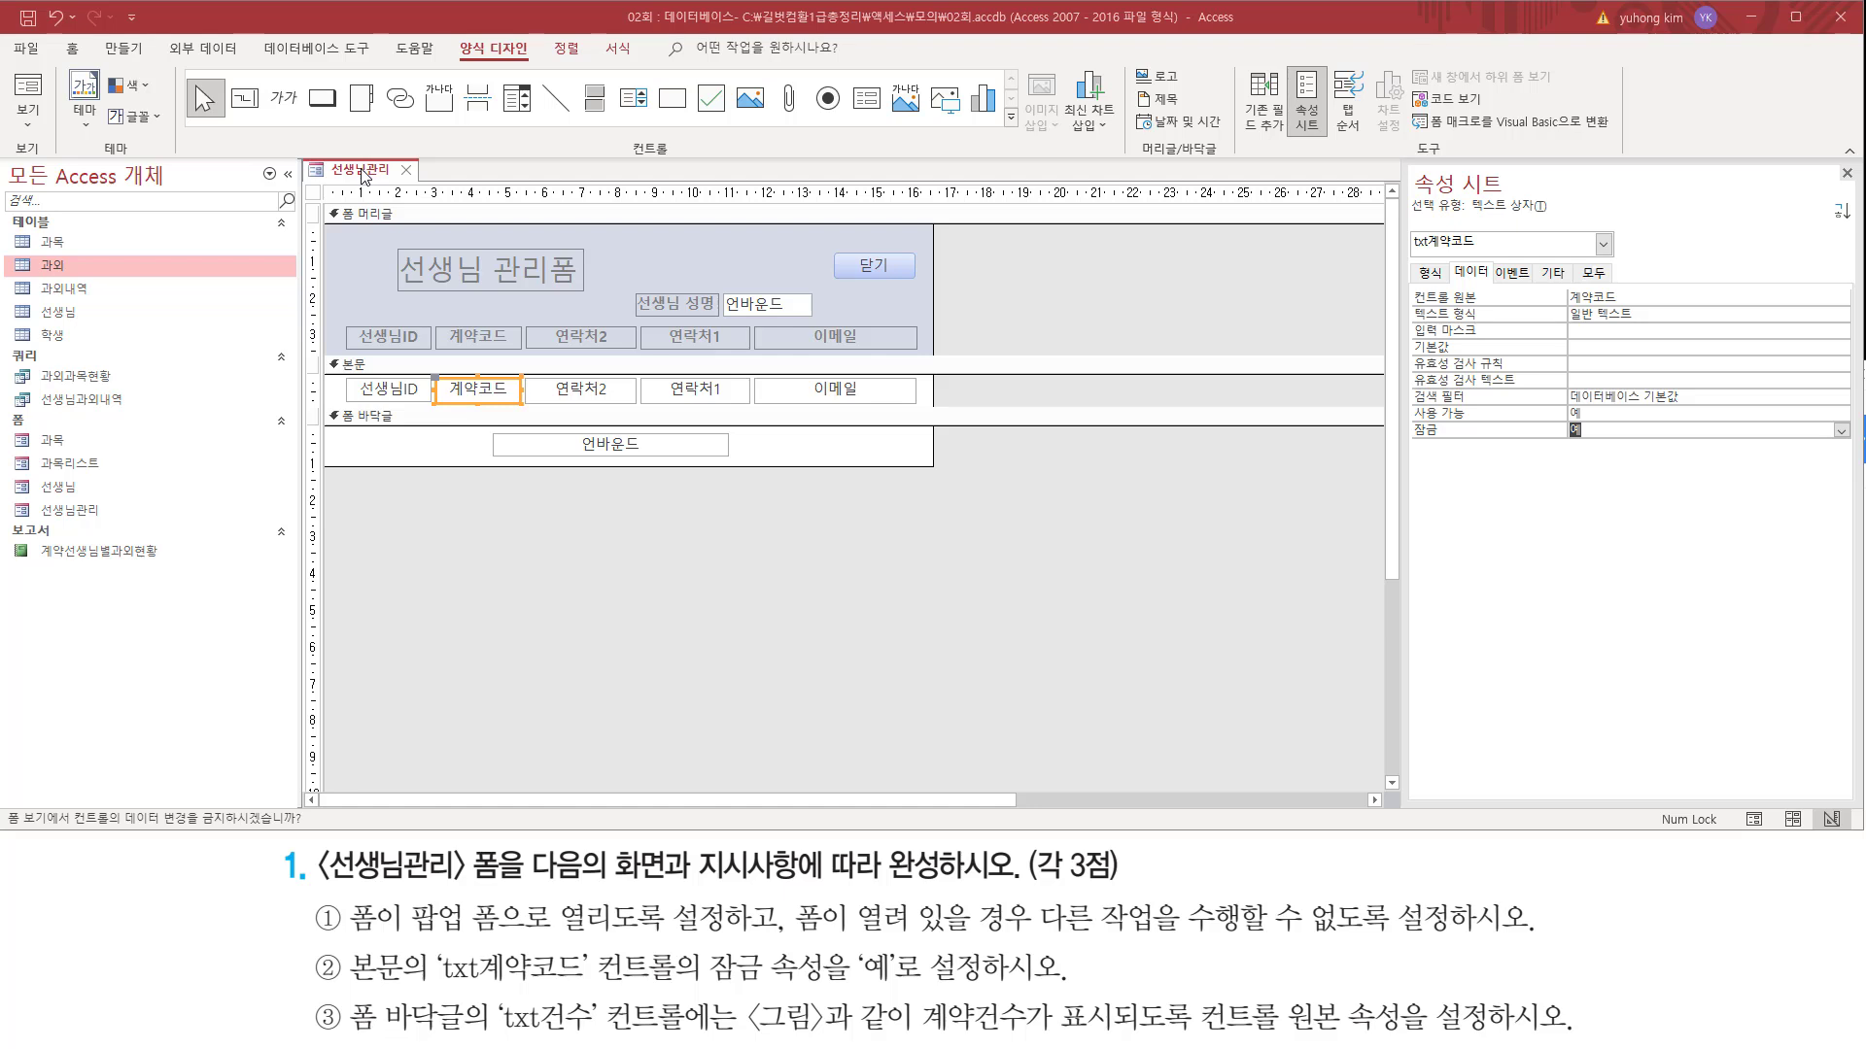
- Open the form in Form View and check whether the 계약코드 values can be edited
right_click(364, 175)
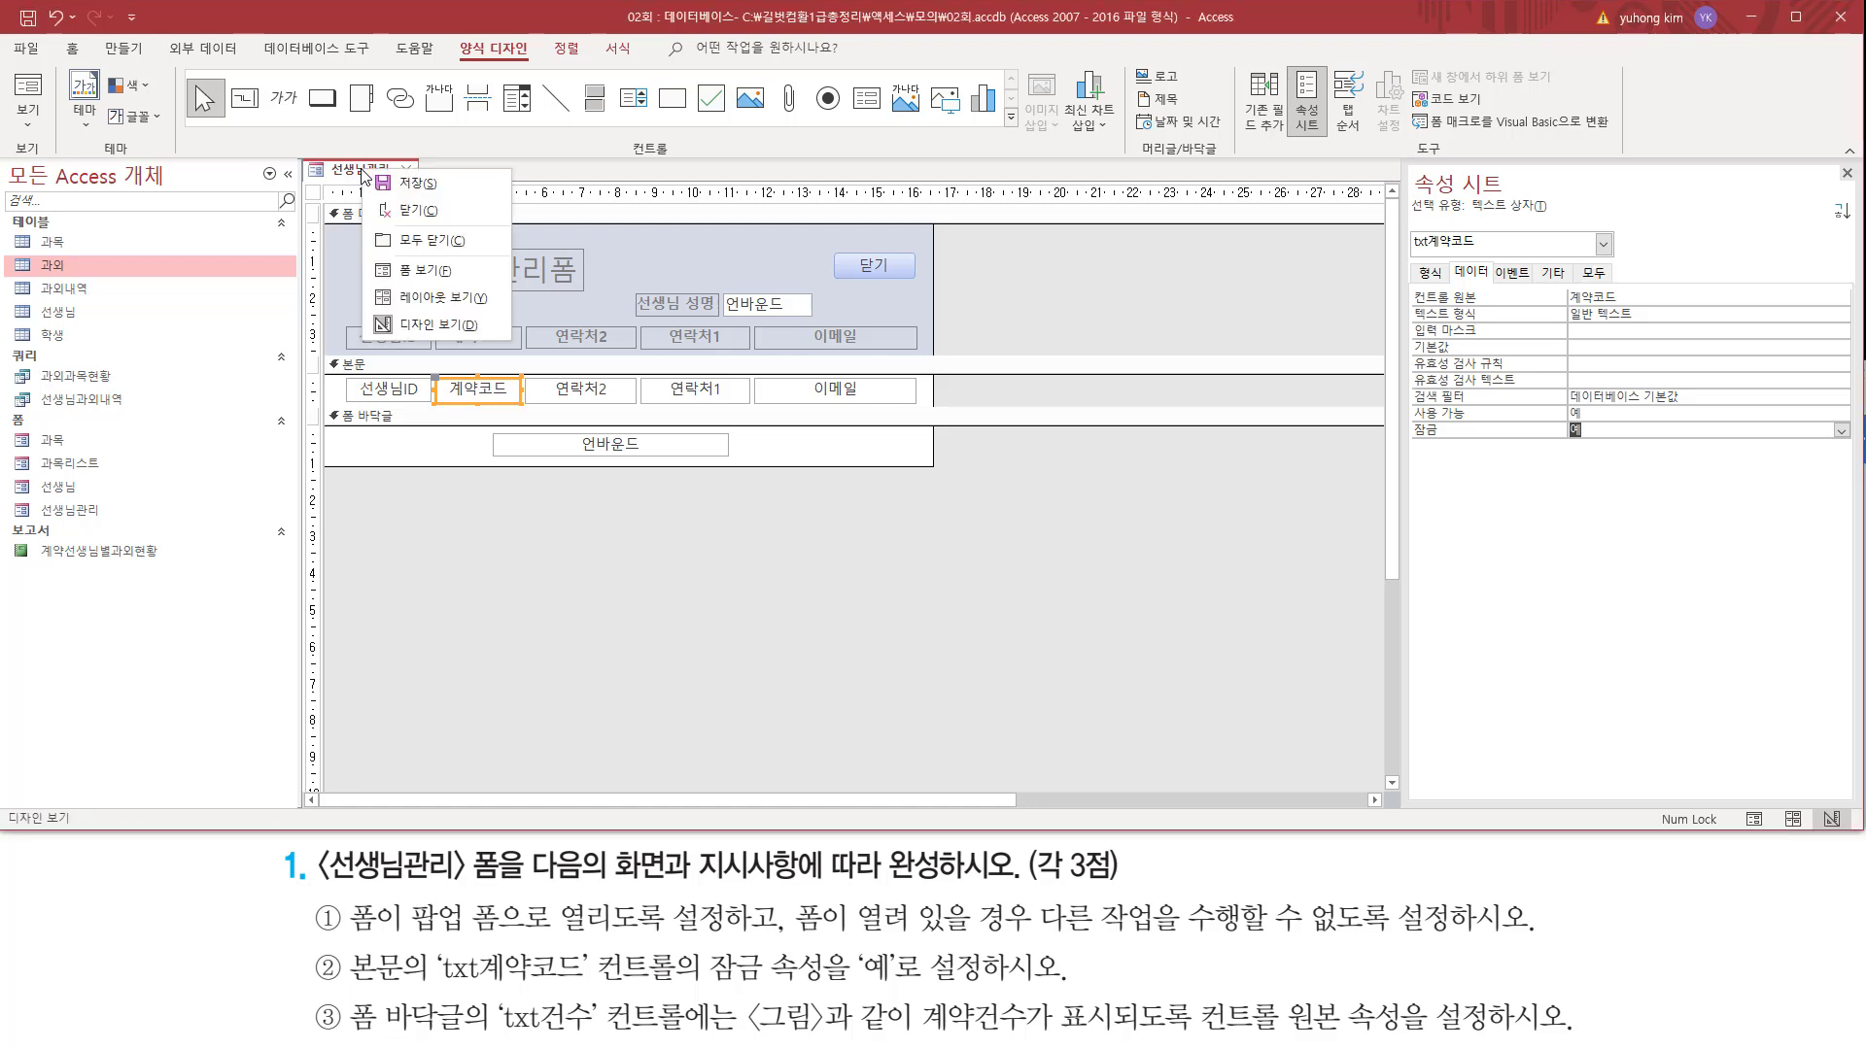
left_click(406, 278)
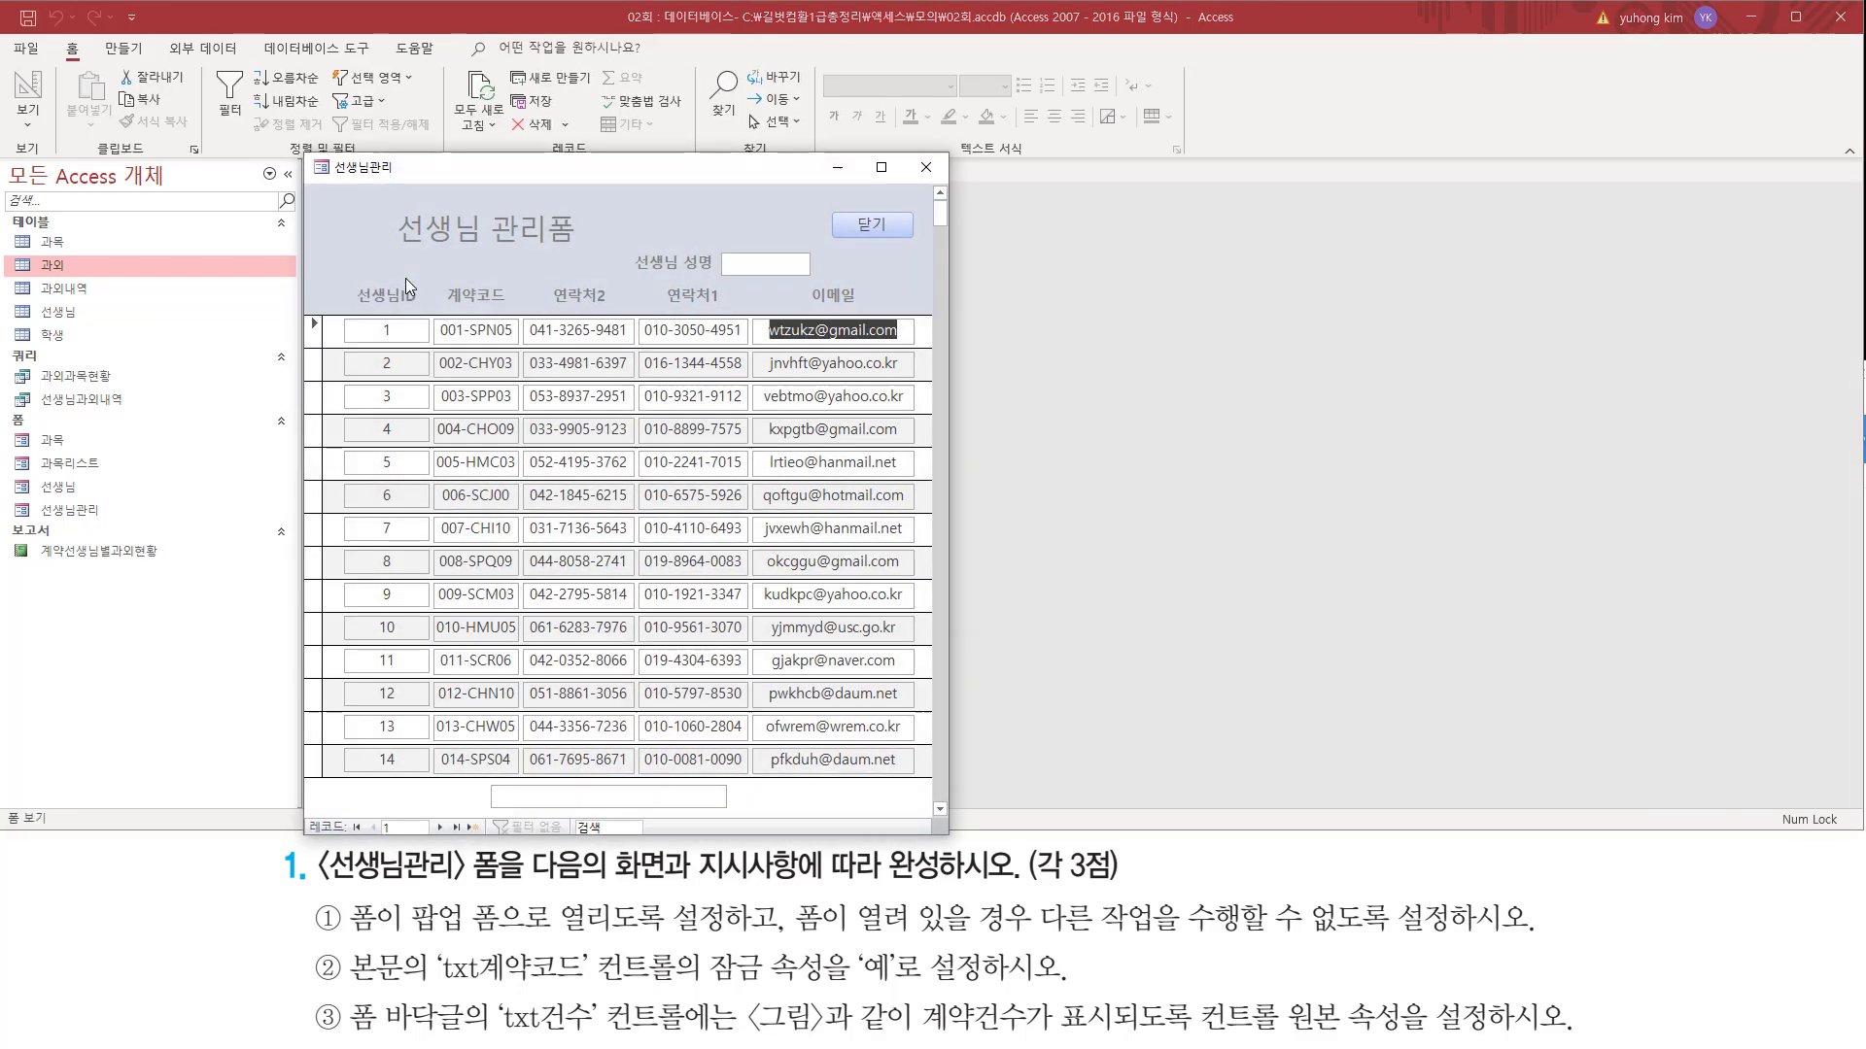
left_click(479, 331)
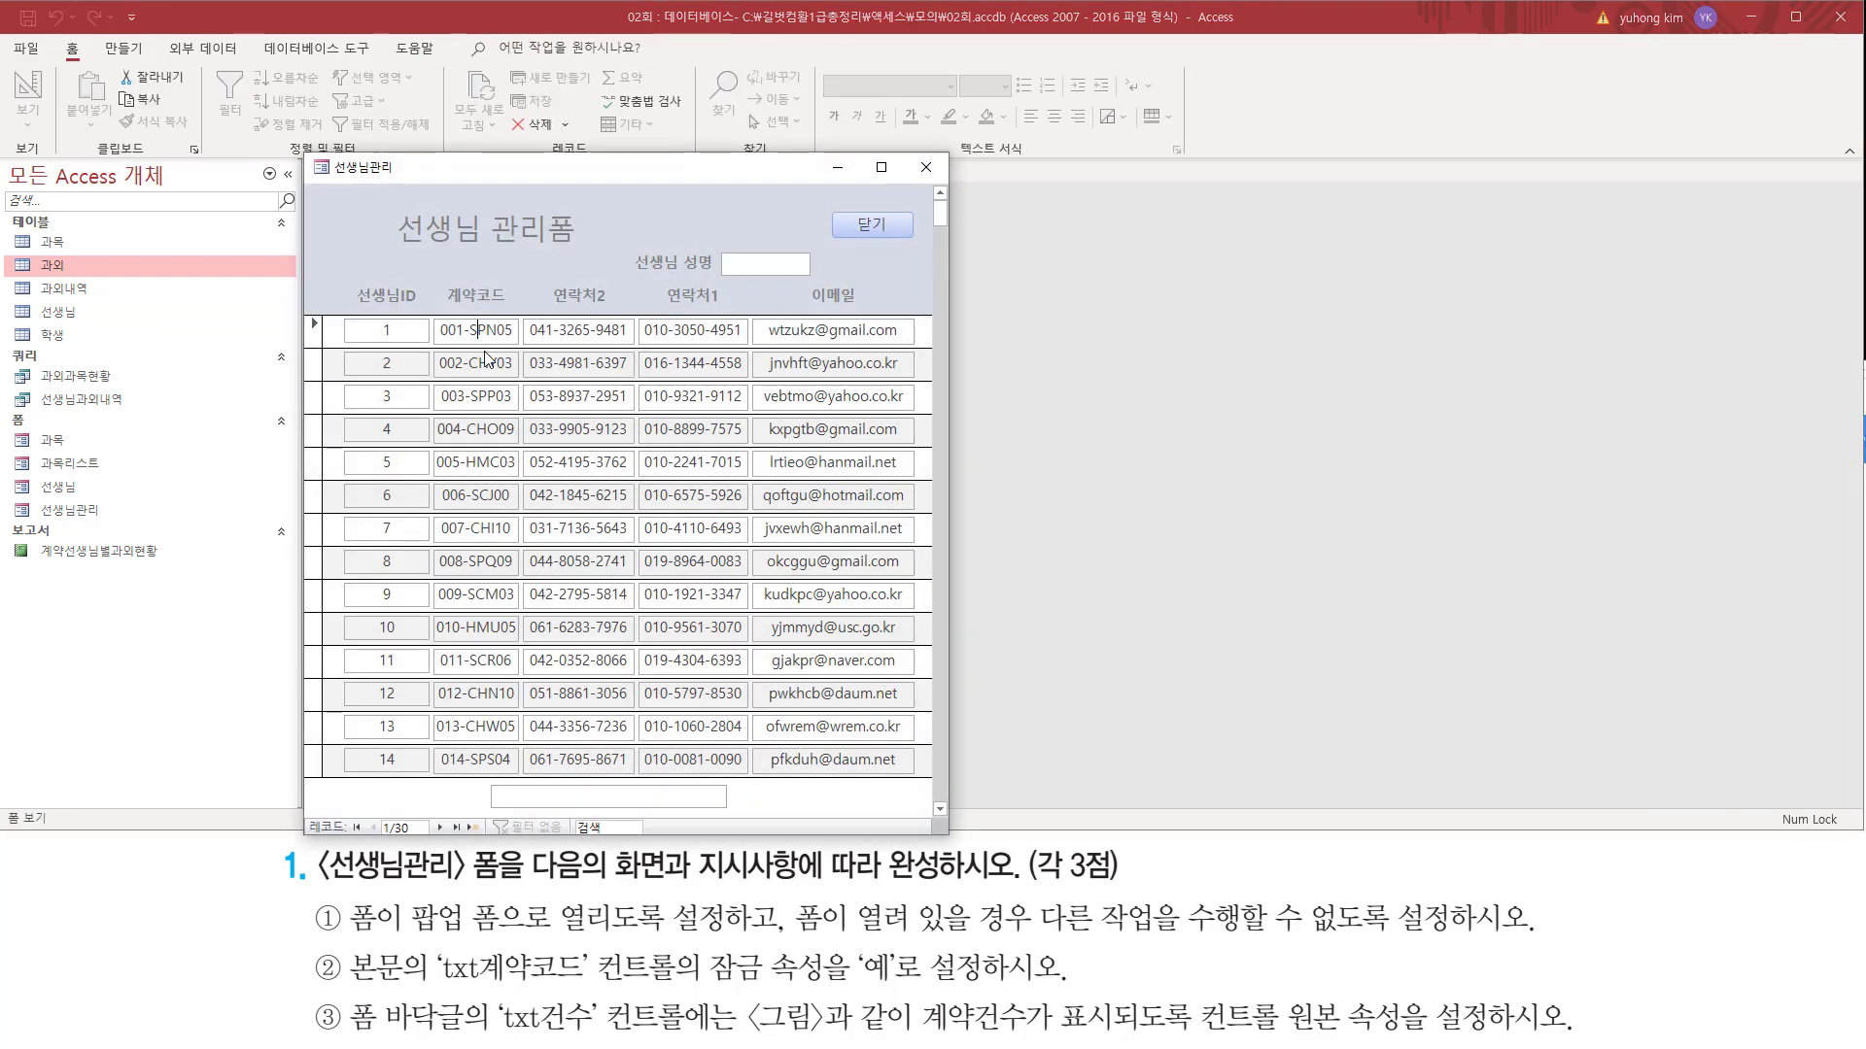
left_click(479, 396)
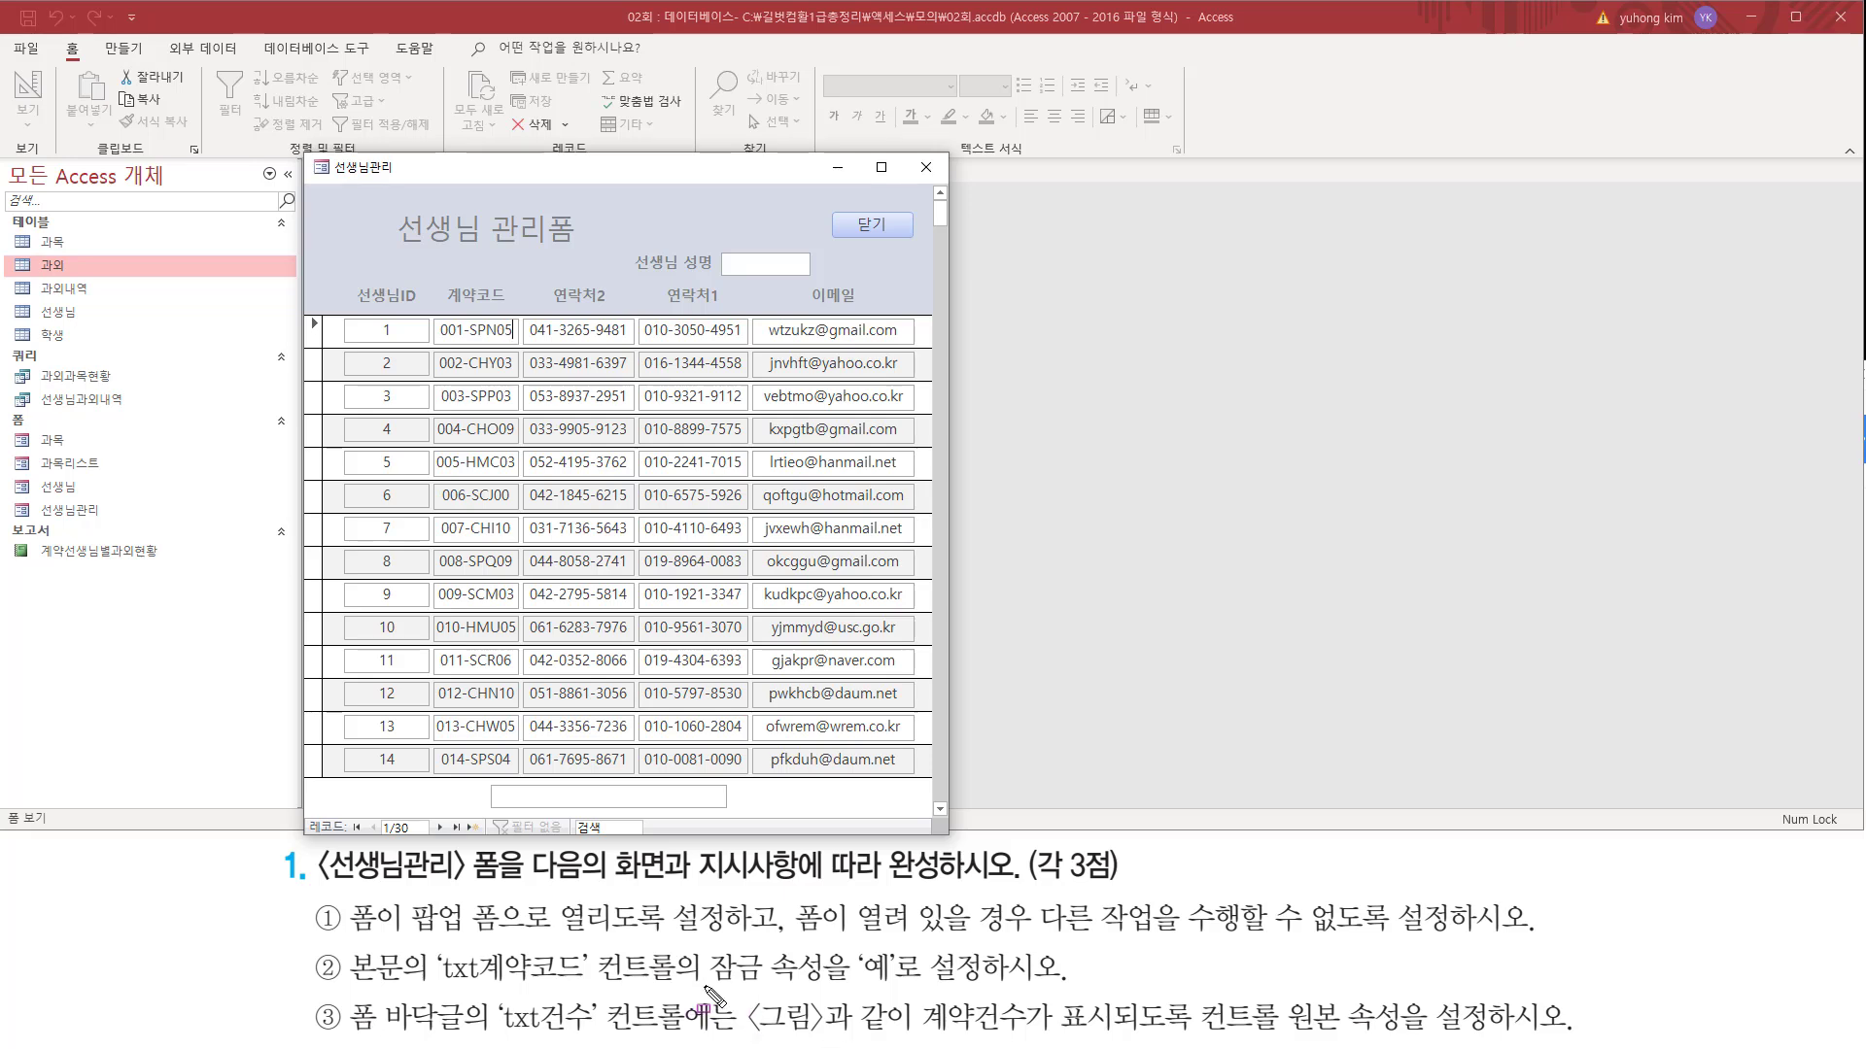
left_click_drag(701, 985, 905, 985)
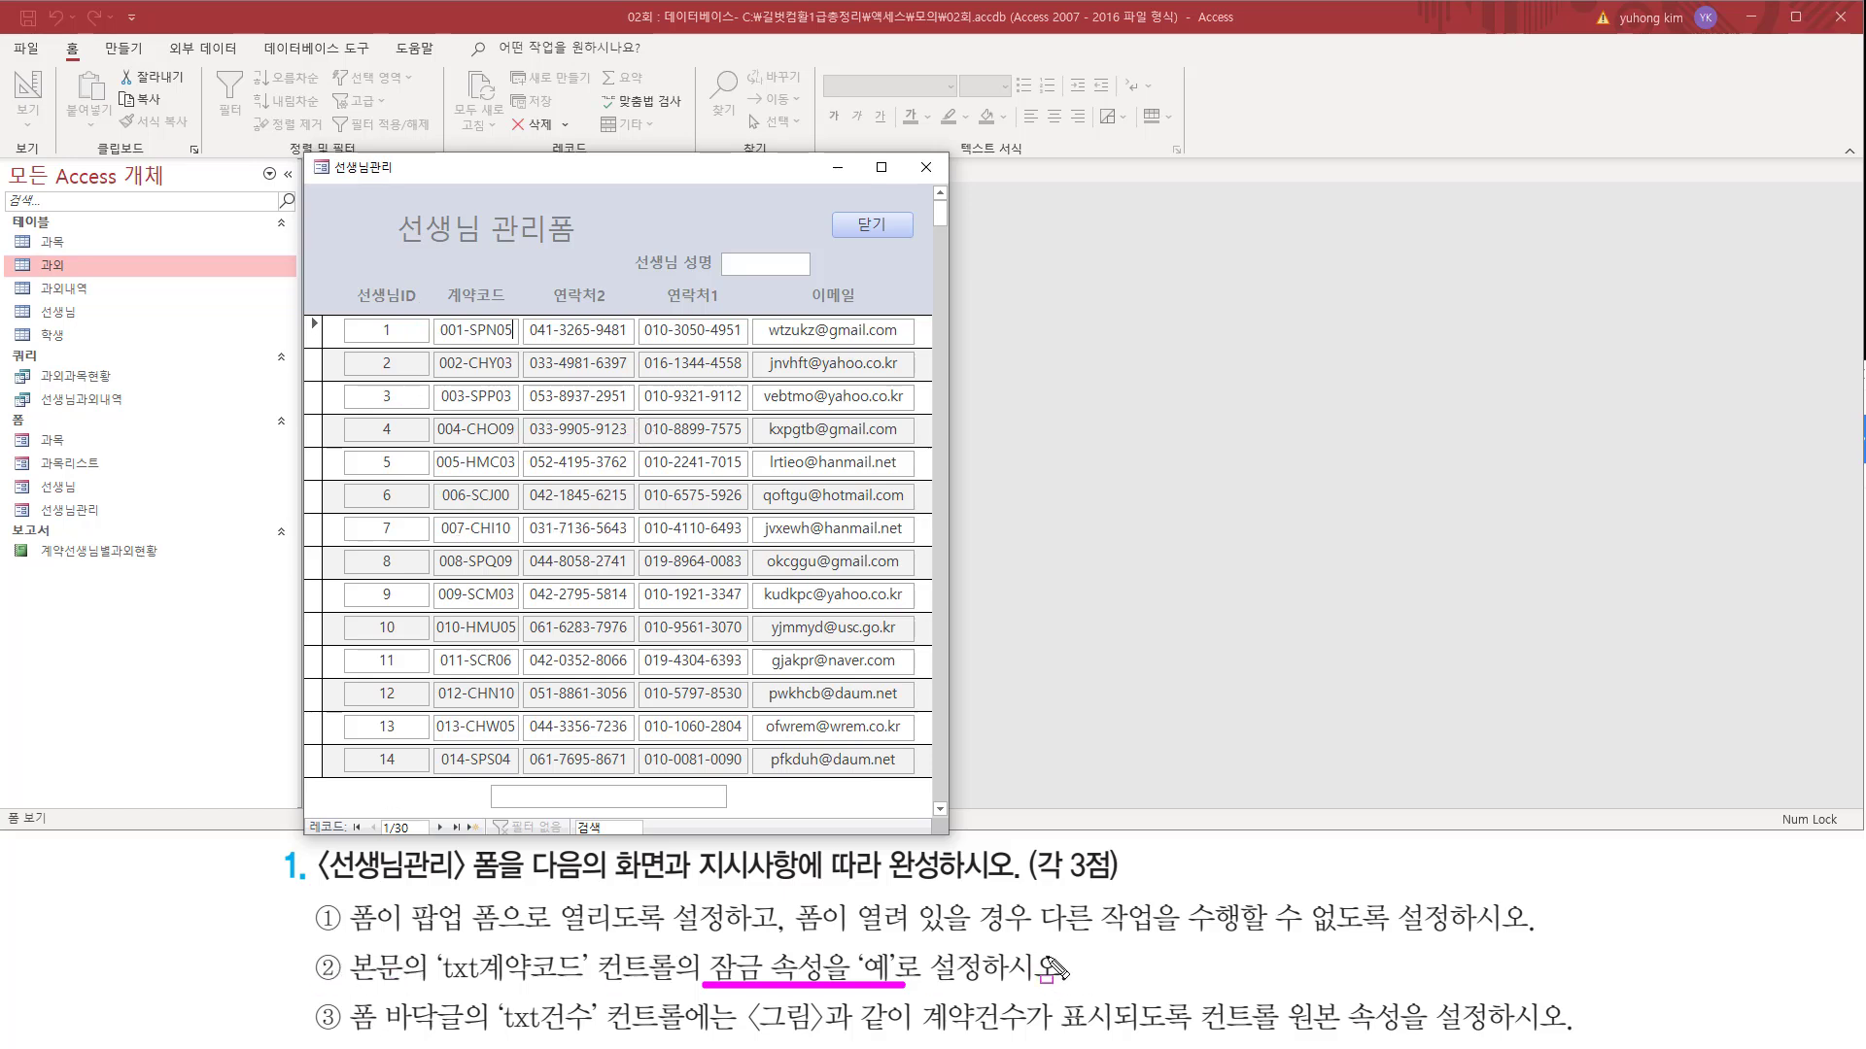
key("Escape")
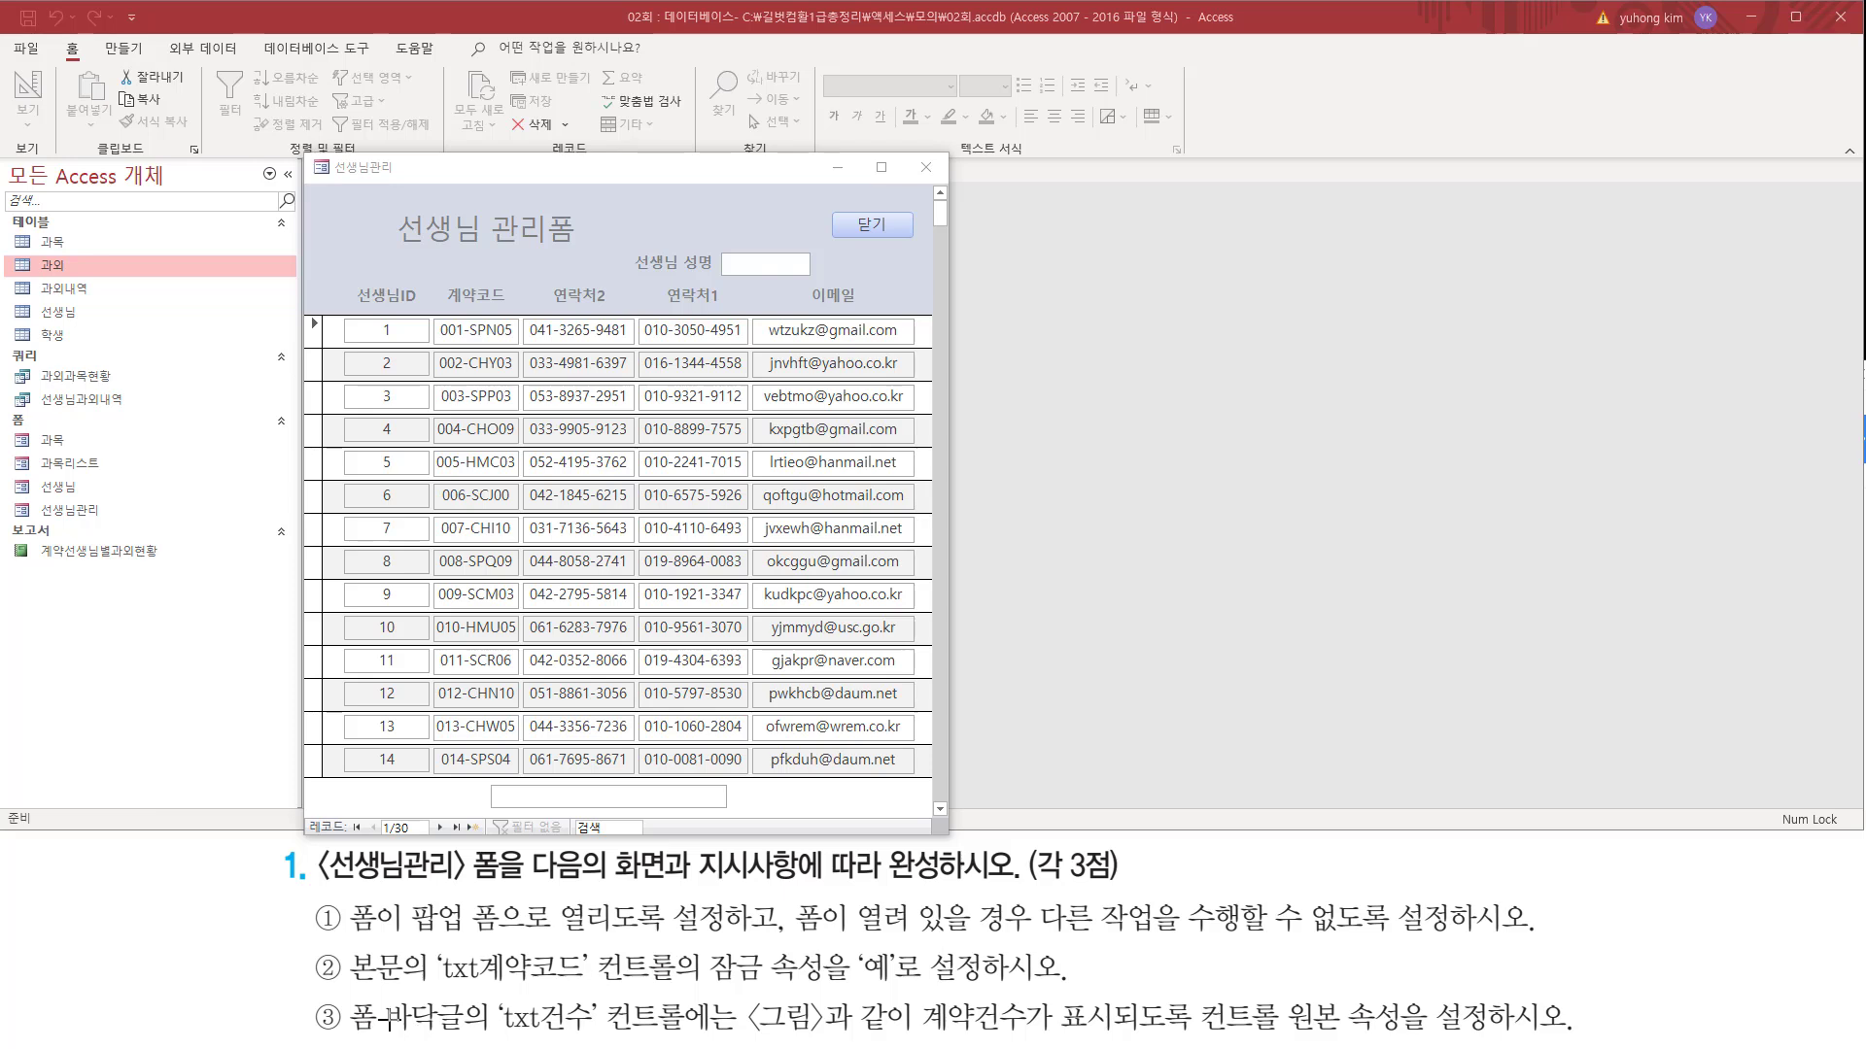
mouse_move(347, 994)
left_mouse_down()
mouse_move(428, 1038)
mouse_move(598, 1037)
left_mouse_up()
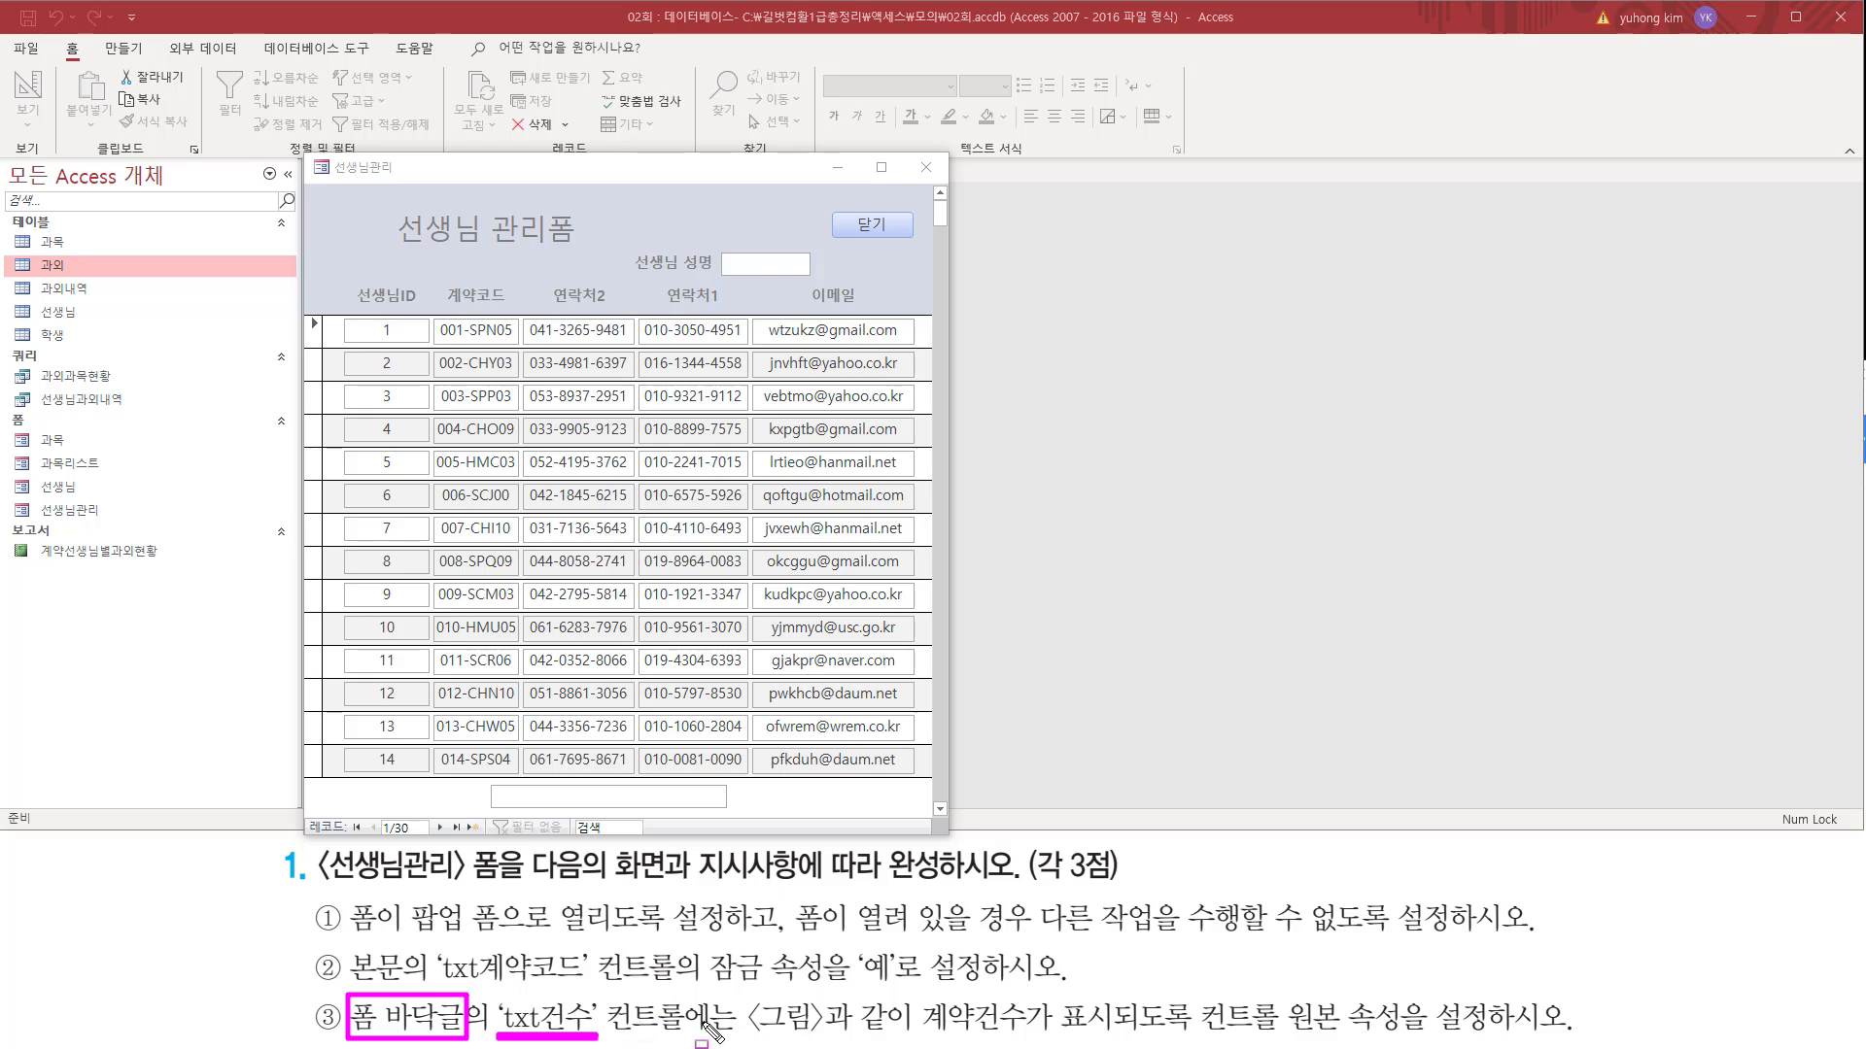
mouse_move(738, 1036)
left_mouse_down()
mouse_move(1261, 1039)
mouse_move(1411, 999)
mouse_move(1417, 1038)
mouse_move(1568, 1034)
left_mouse_up()
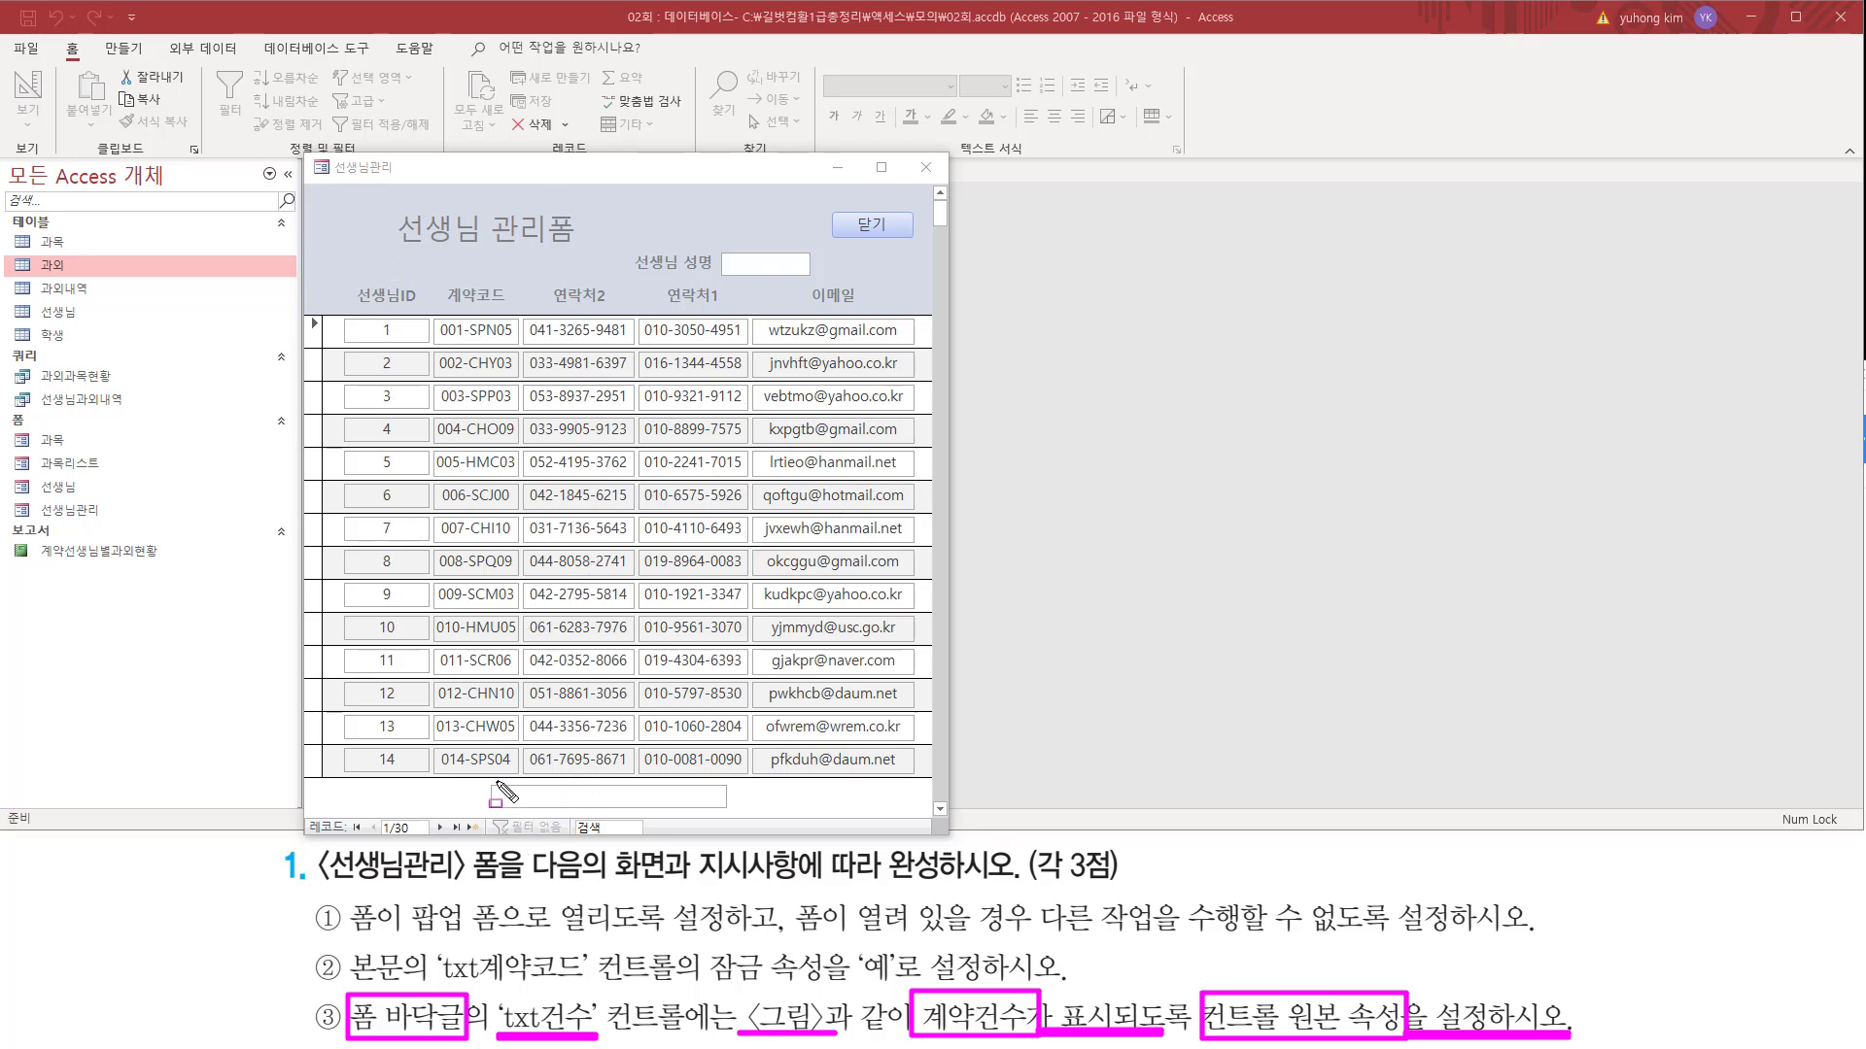
left_click_drag(482, 779, 734, 818)
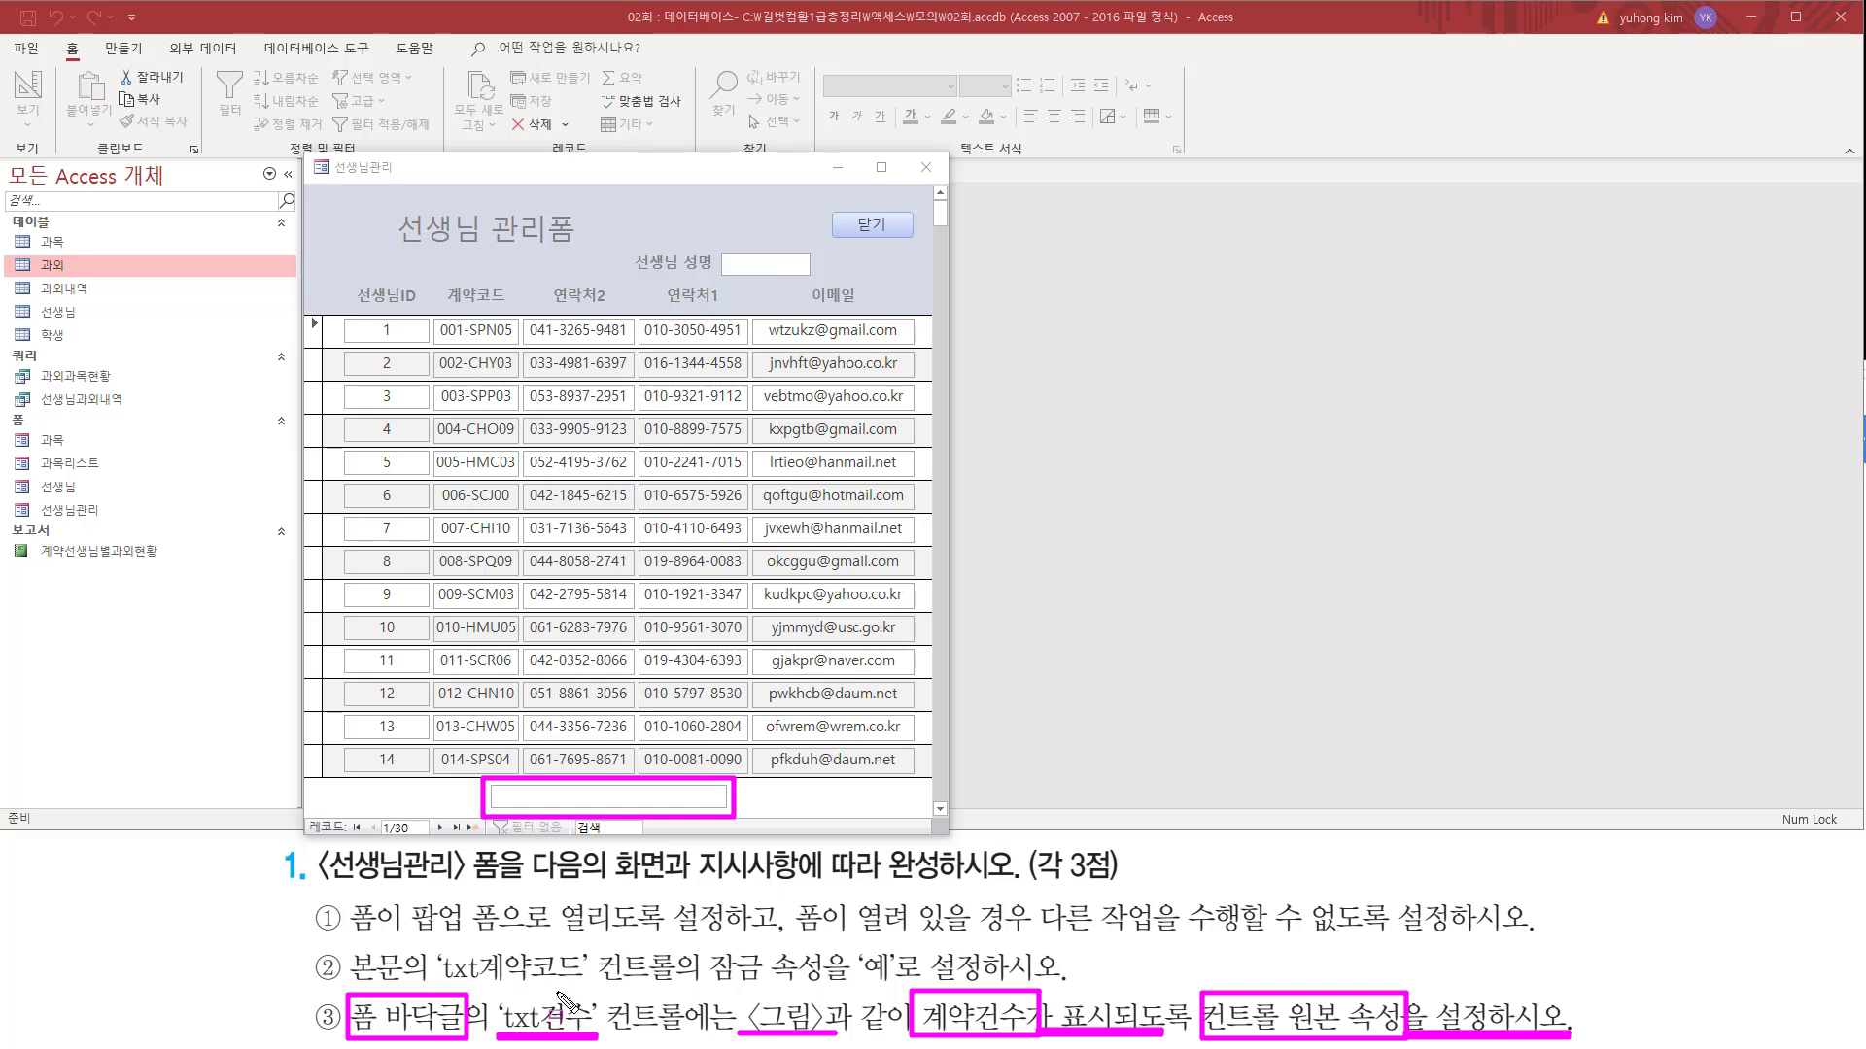
key("Escape")
- Return the 선생님관리 form to Design View and select the txt건수 control in the 폼 바닥글 section
left_click(365, 172)
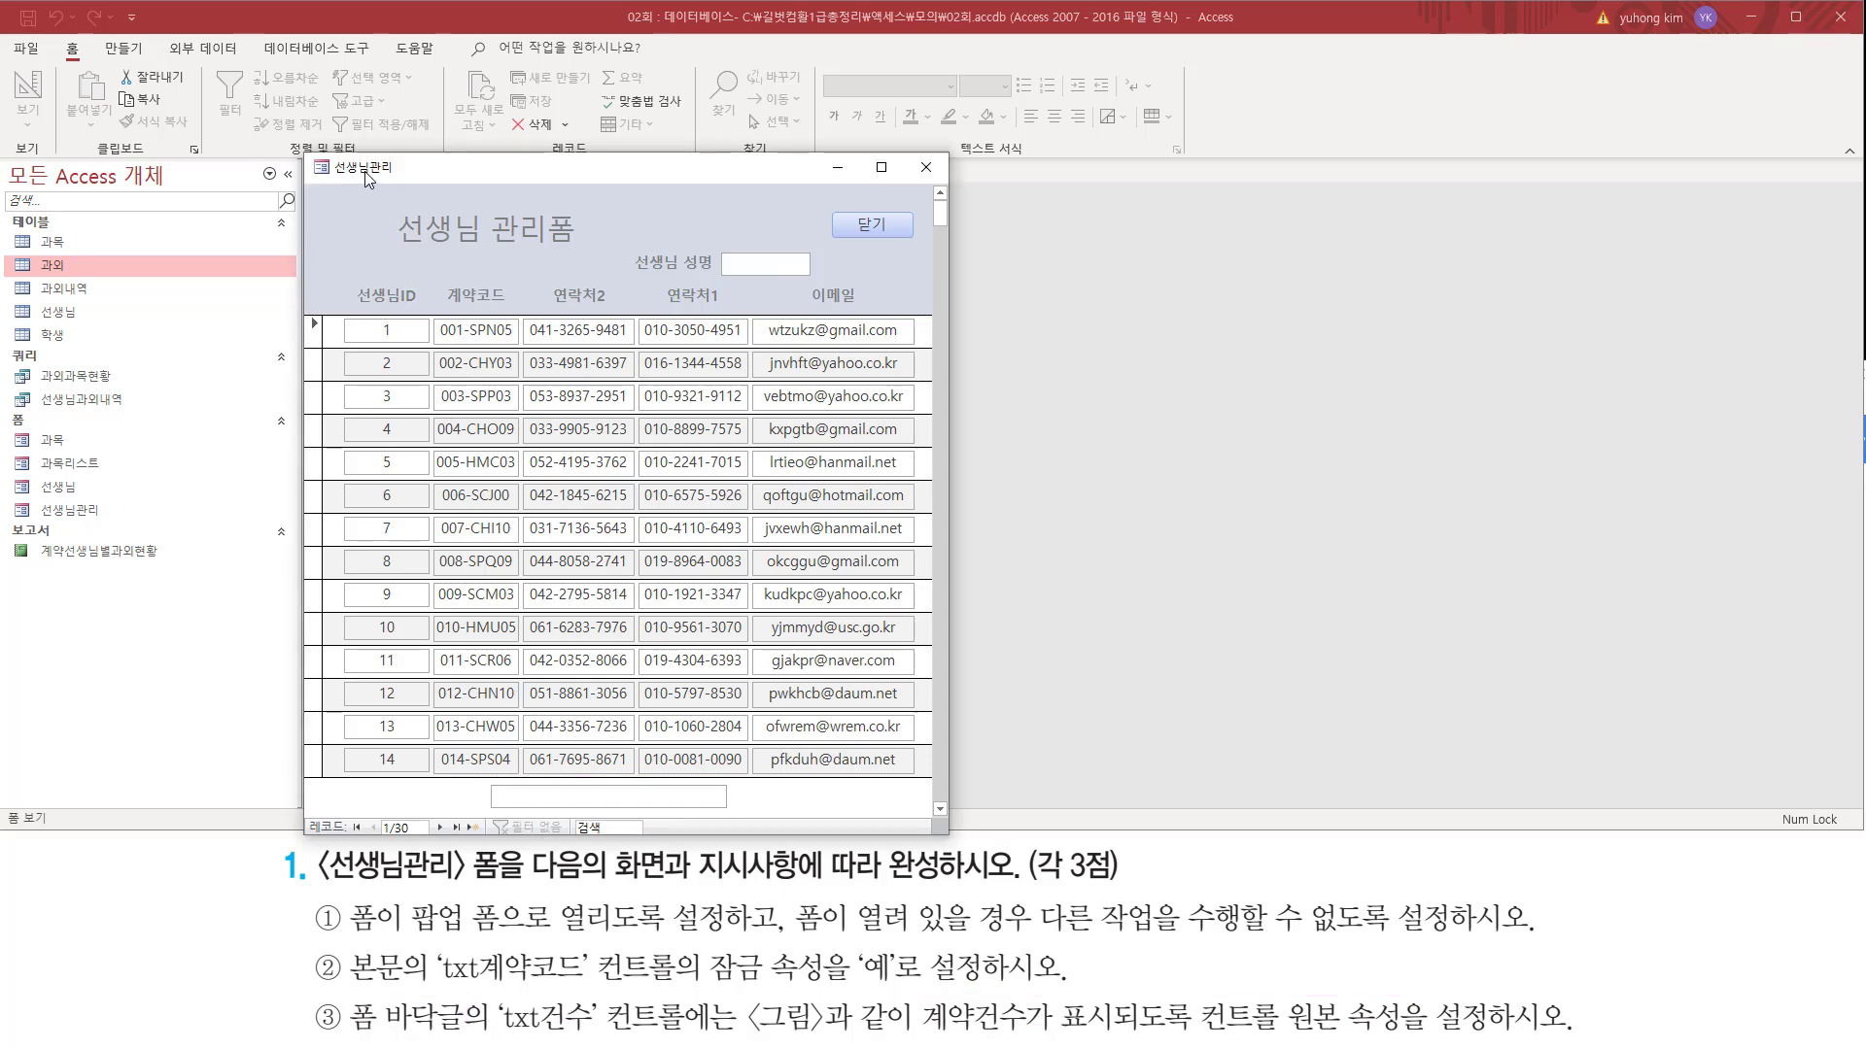
right_click(367, 175)
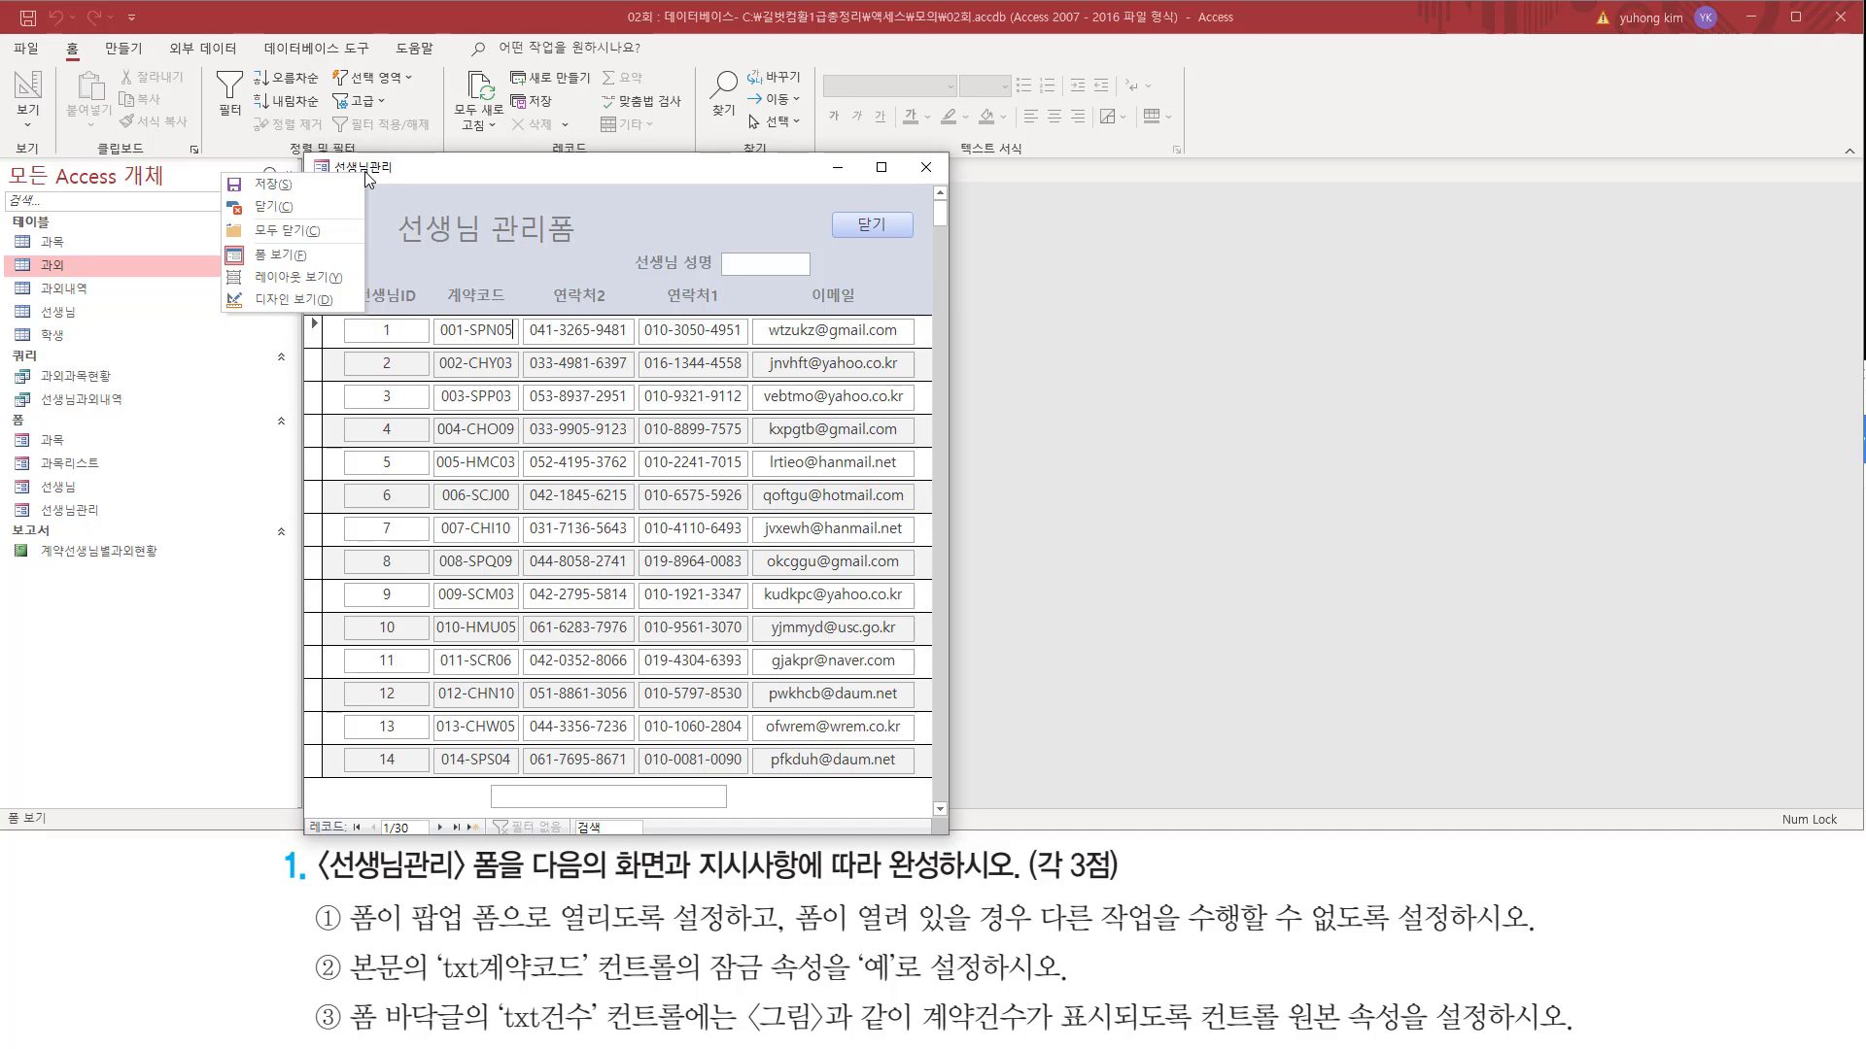
left_click(292, 302)
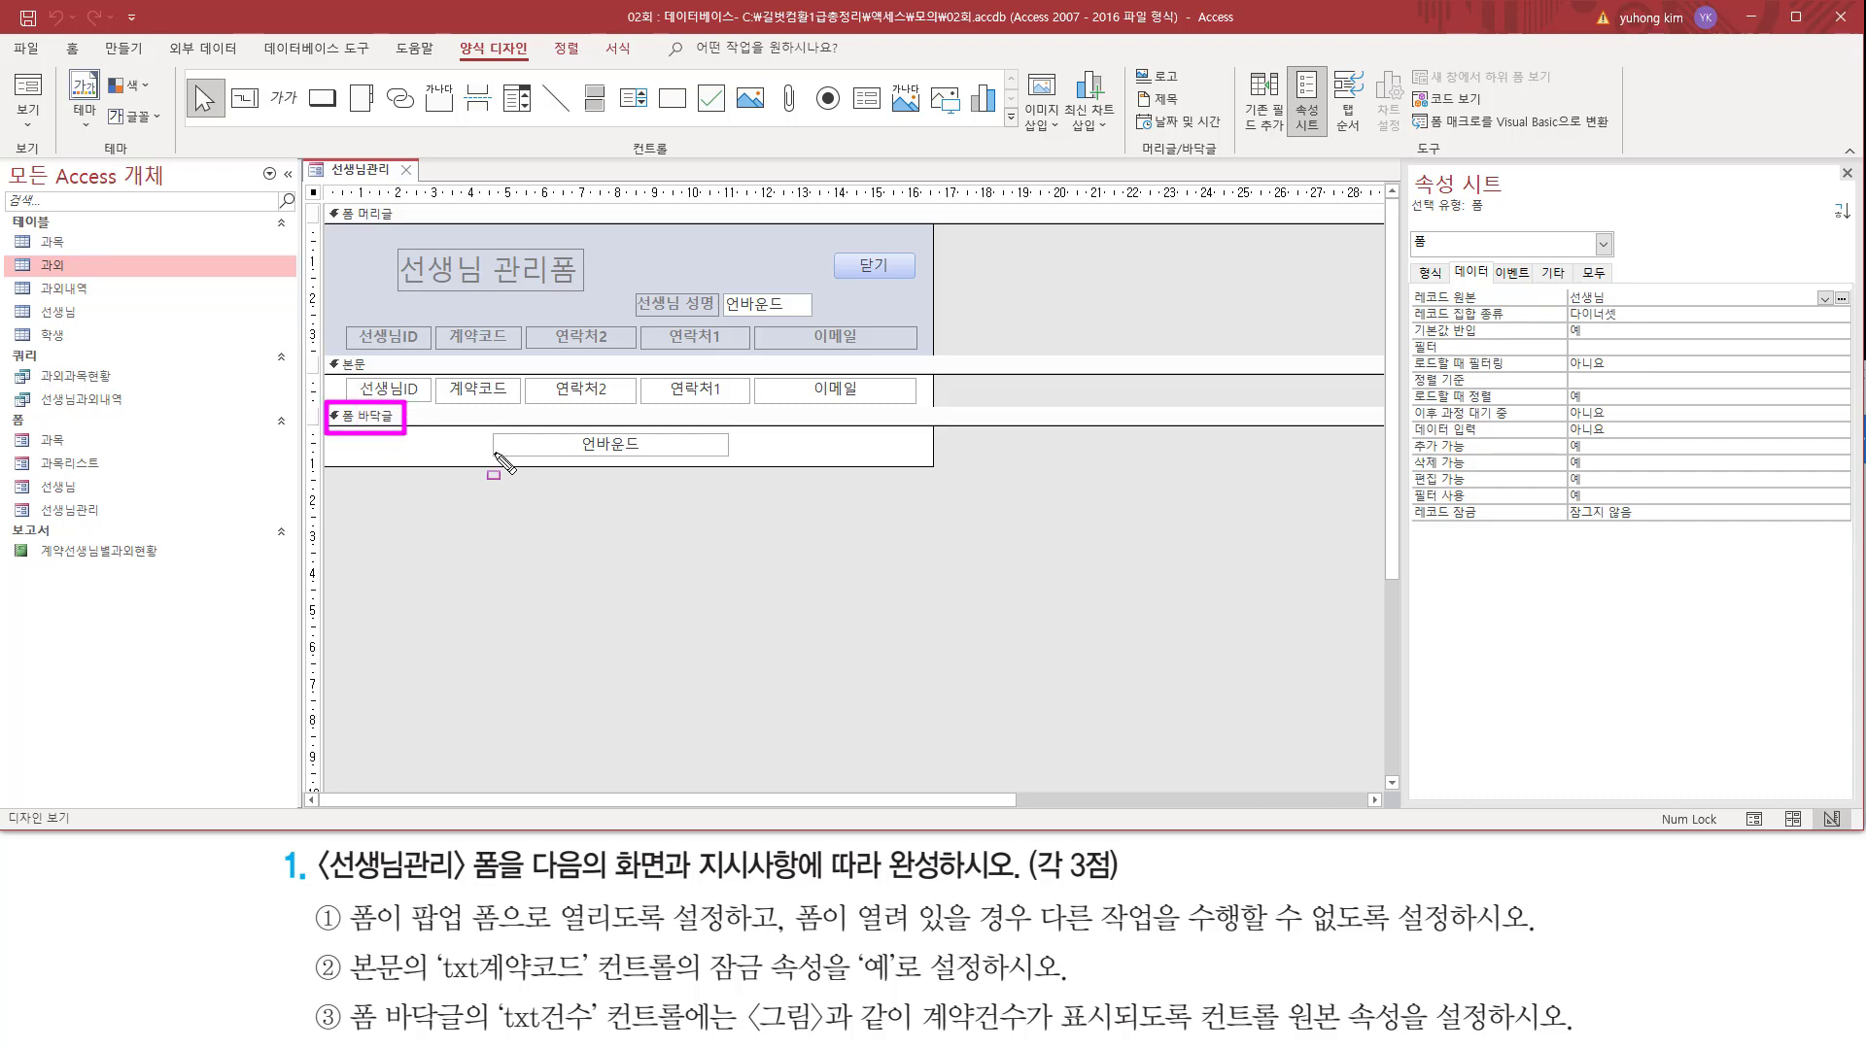
left_click_drag(492, 458, 719, 458)
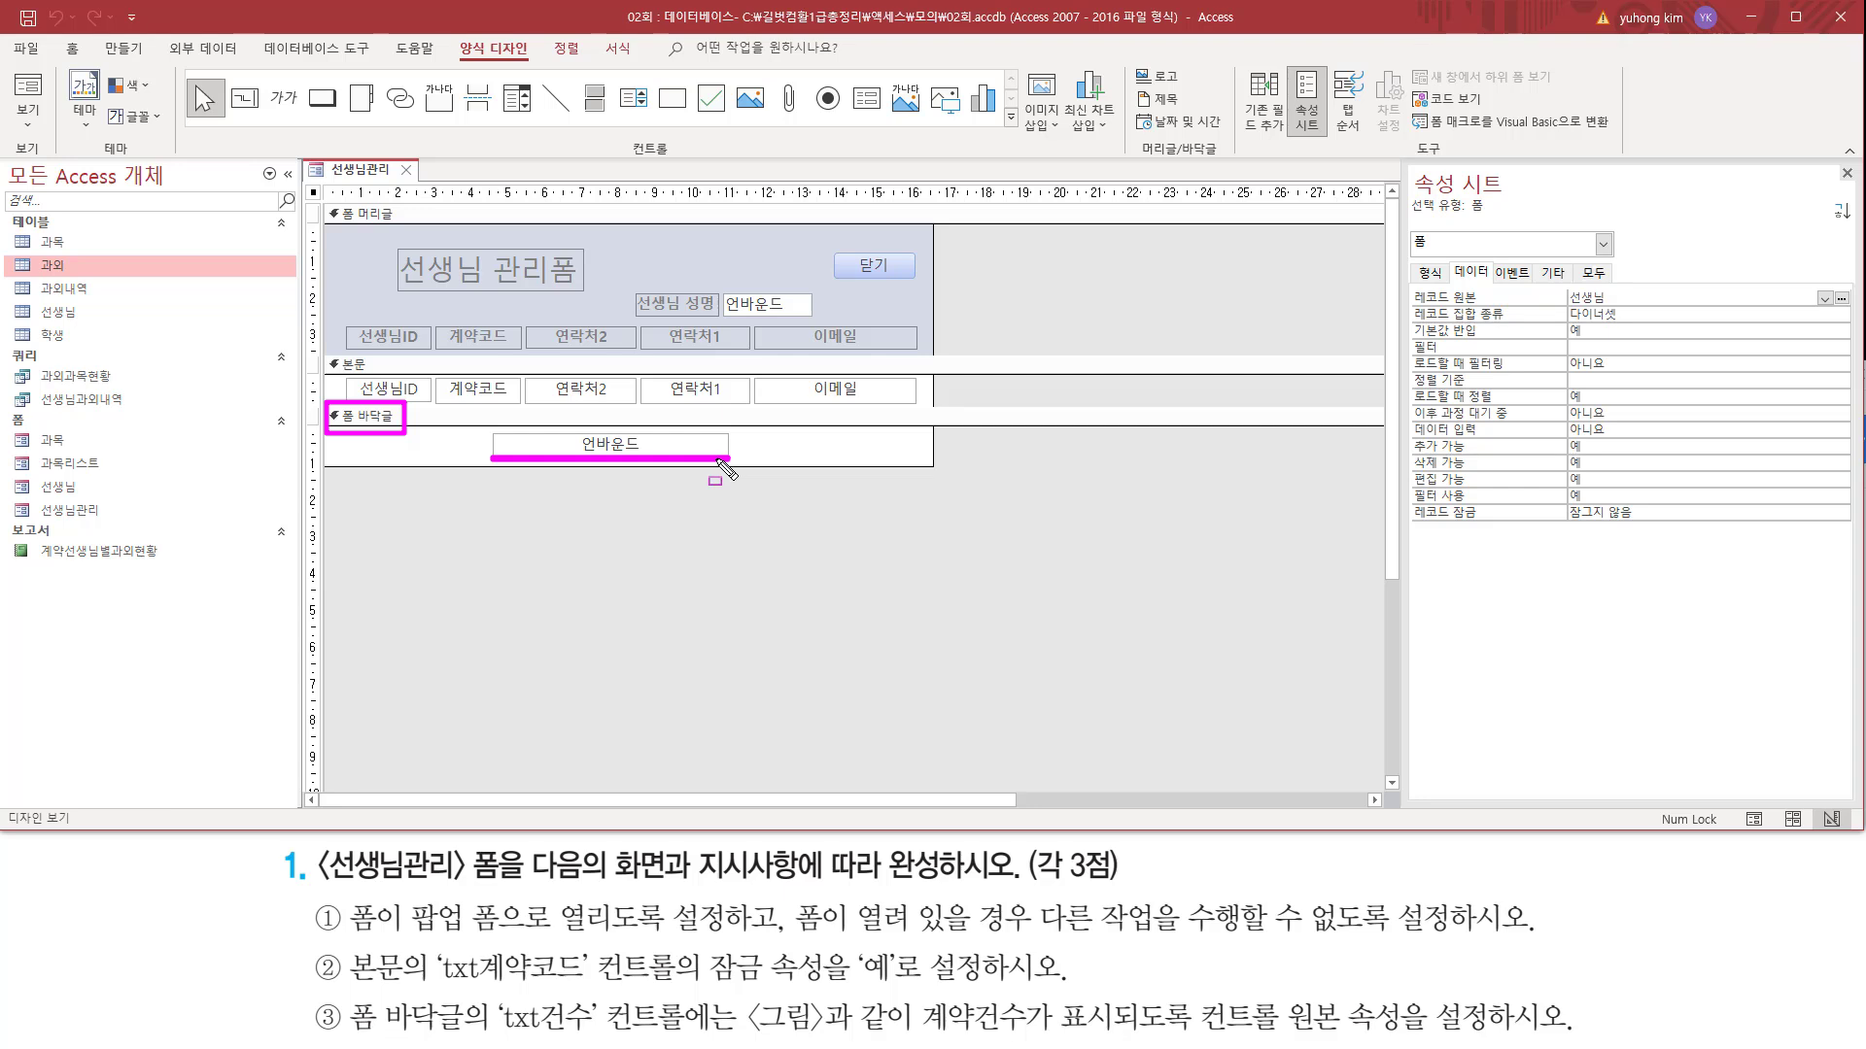
left_click(707, 454)
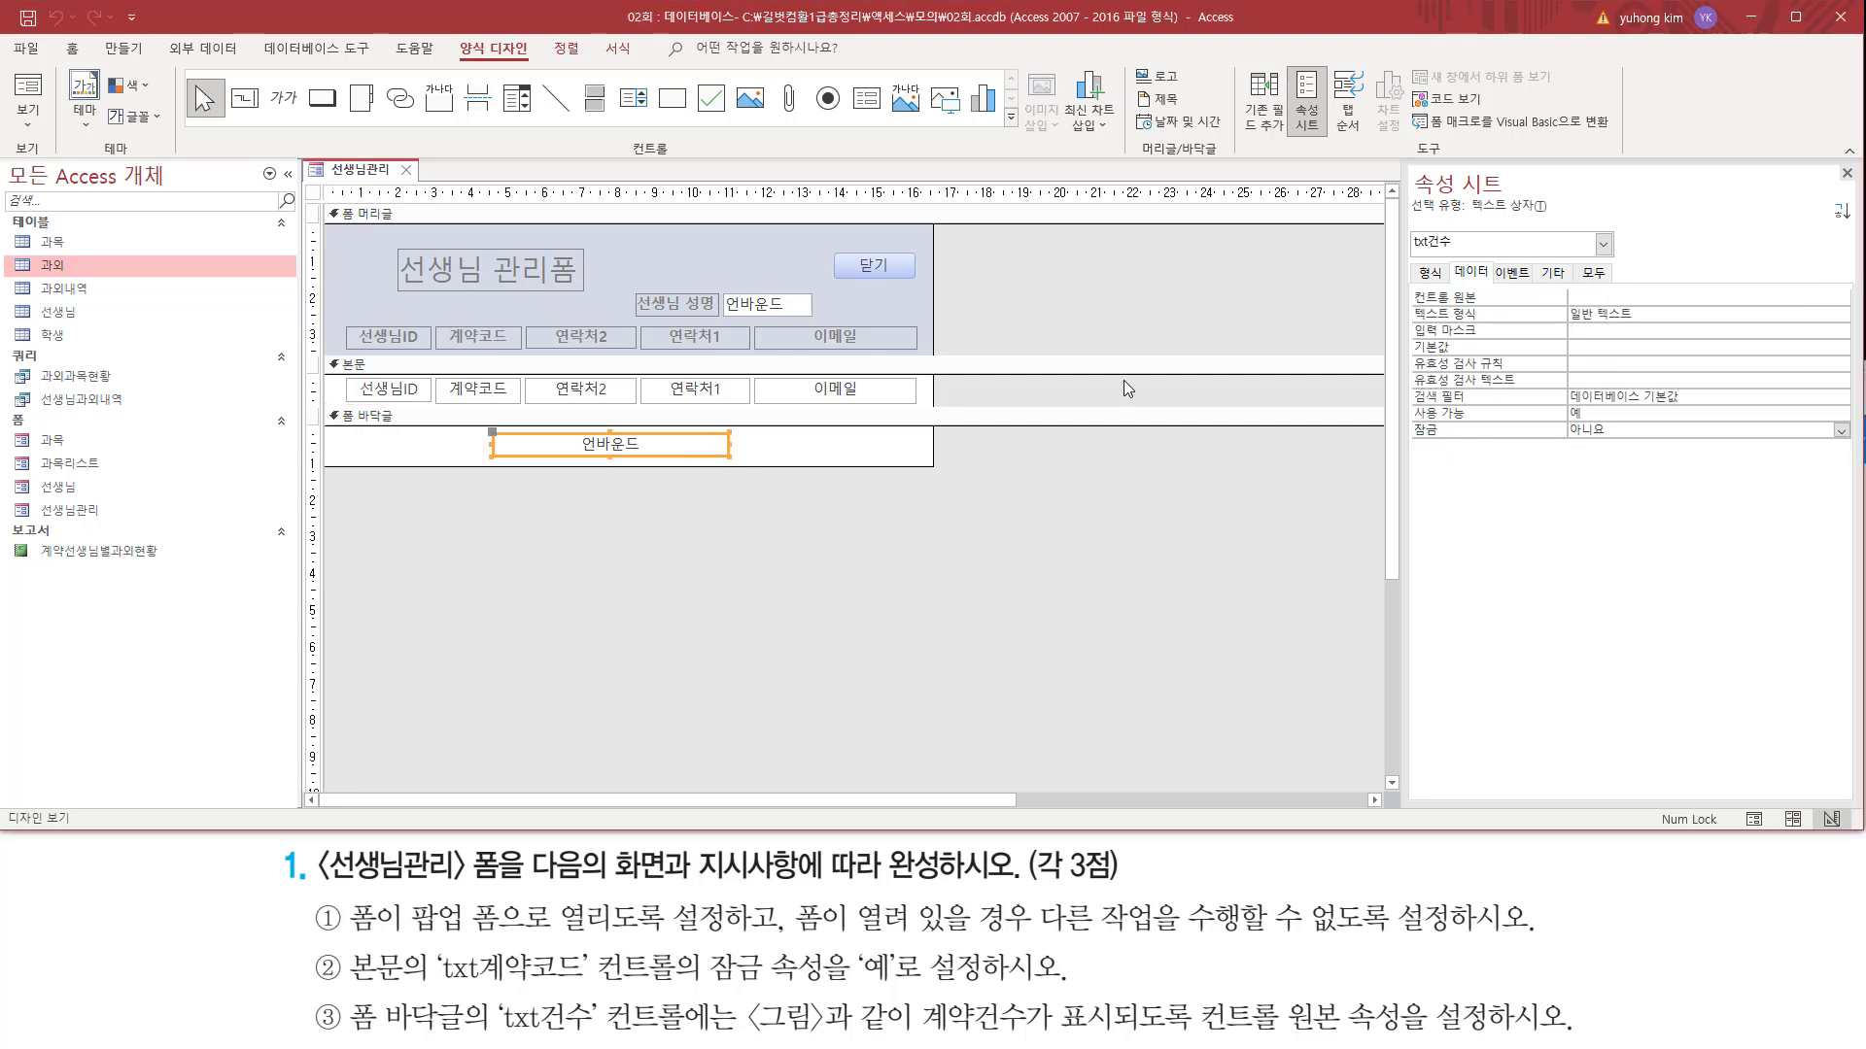
mouse_move(1400, 252)
left_mouse_down()
mouse_move(1472, 252)
mouse_move(1469, 228)
left_mouse_up()
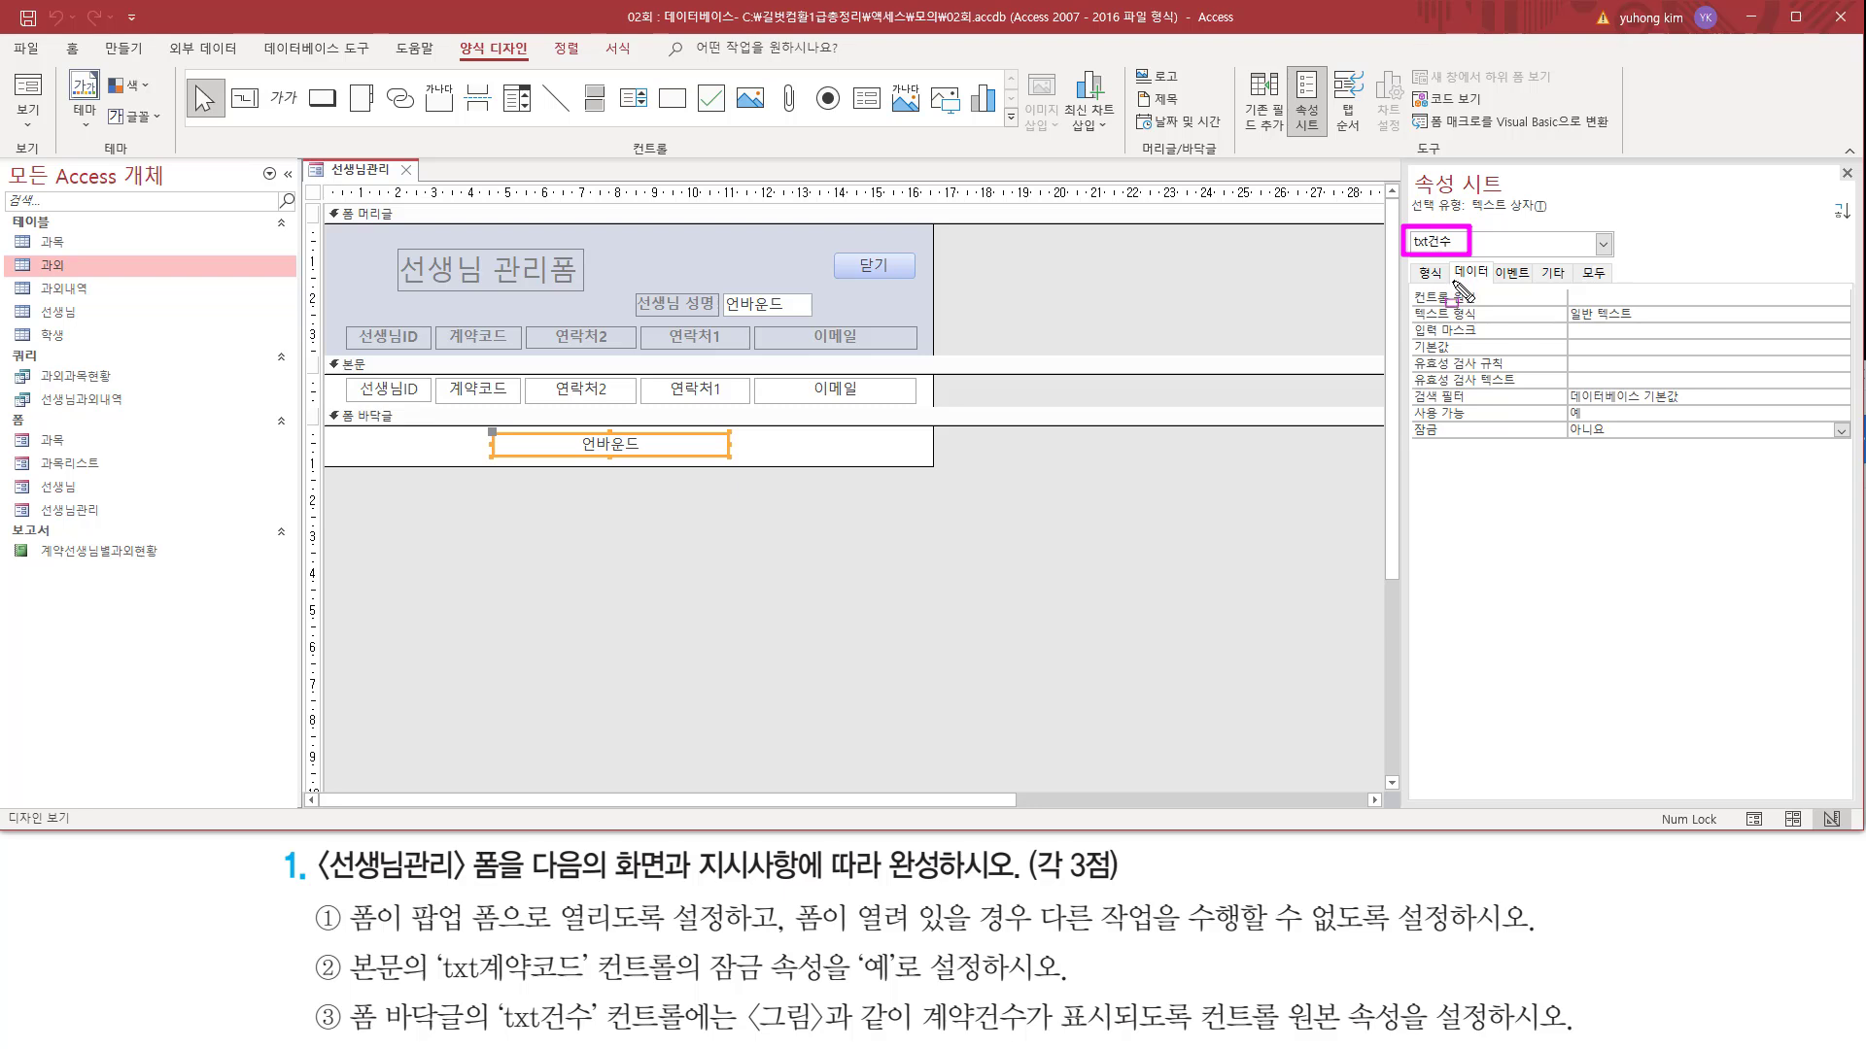
left_click_drag(1451, 282, 1494, 260)
left_click_drag(1406, 305, 1805, 303)
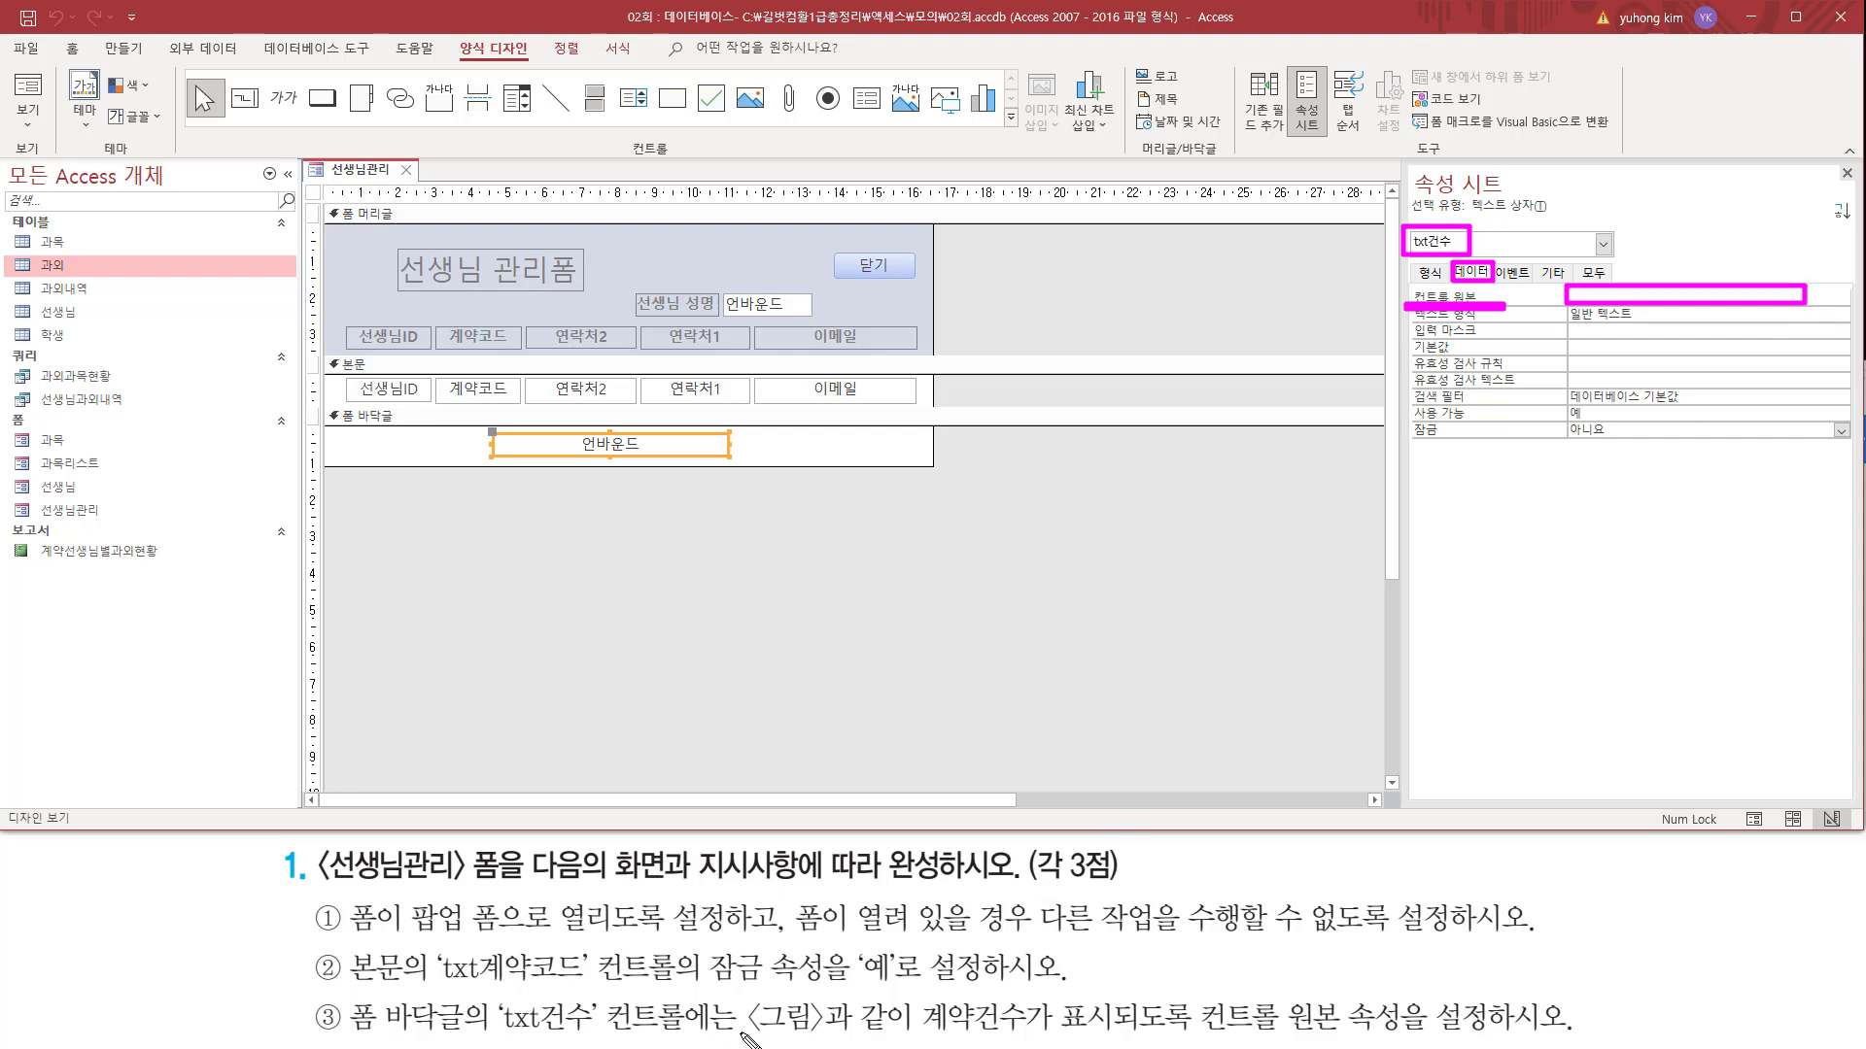
left_click_drag(739, 1028, 1144, 1030)
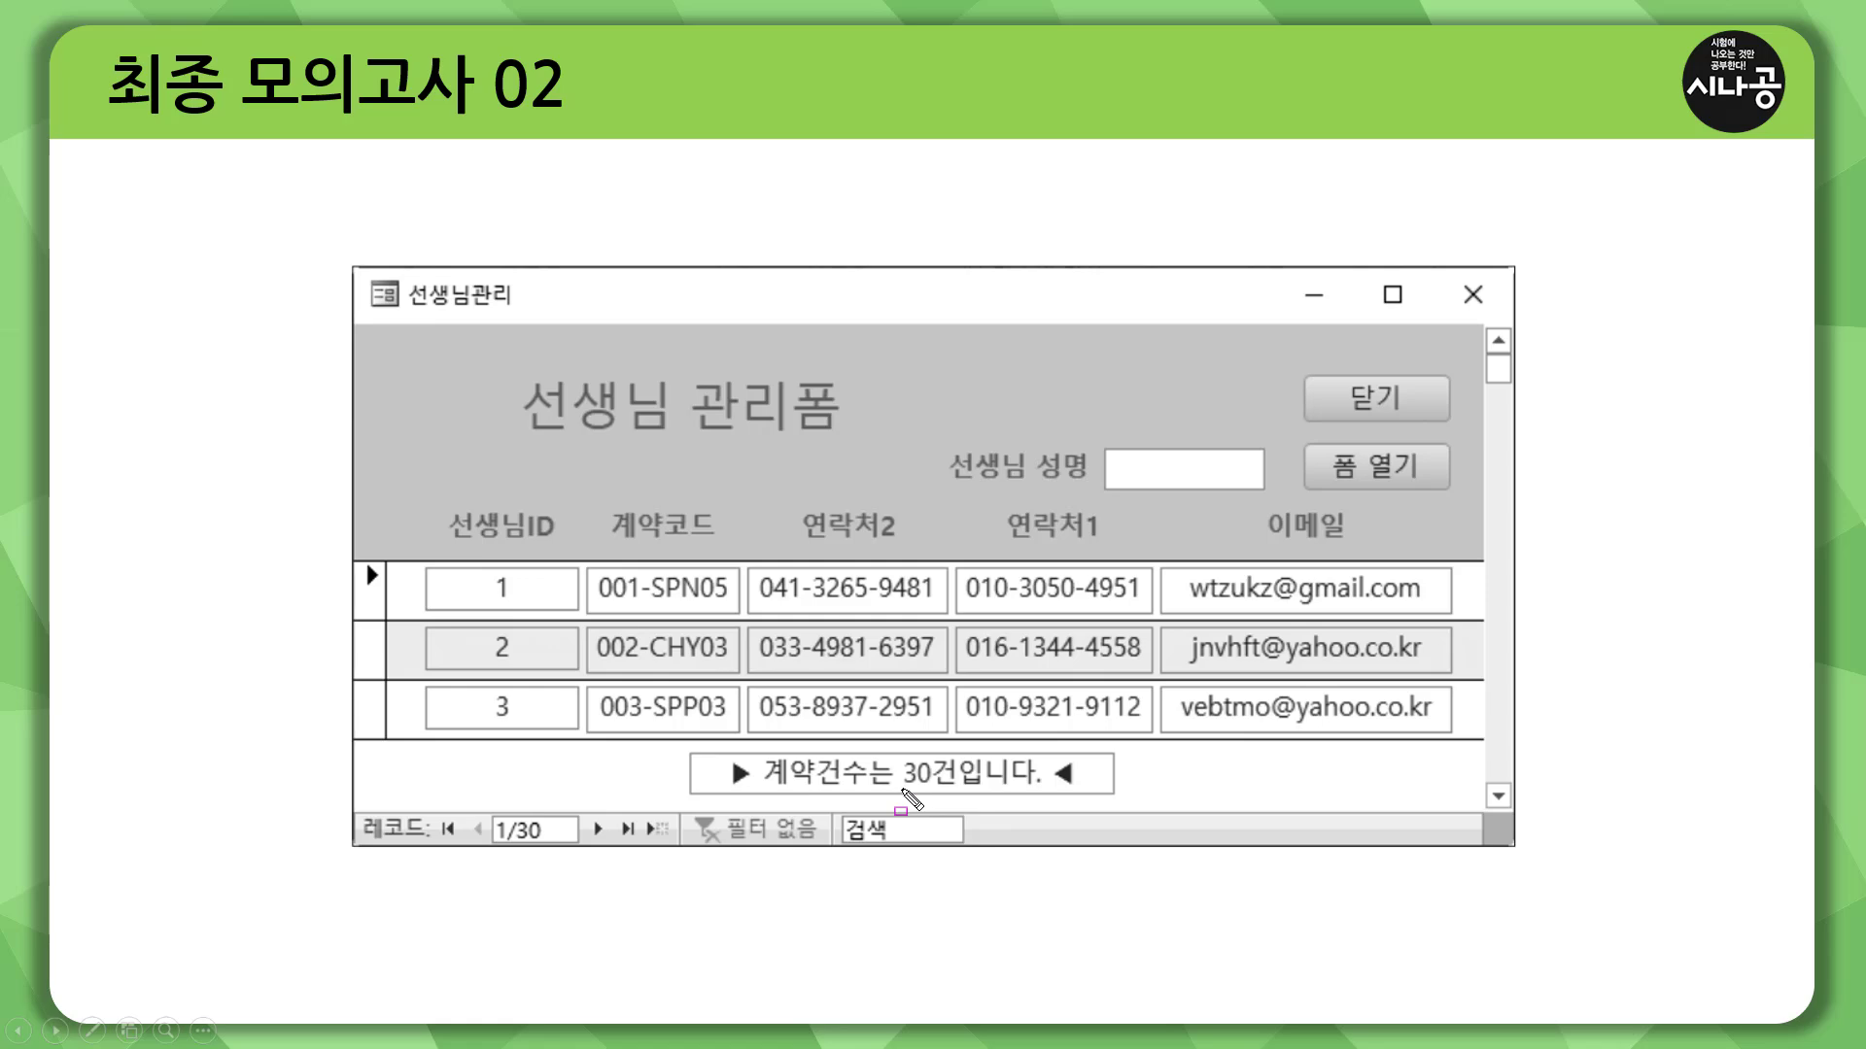
mouse_move(903, 791)
left_mouse_down()
mouse_move(917, 752)
mouse_move(934, 793)
left_mouse_up()
left_click_drag(729, 788, 1095, 791)
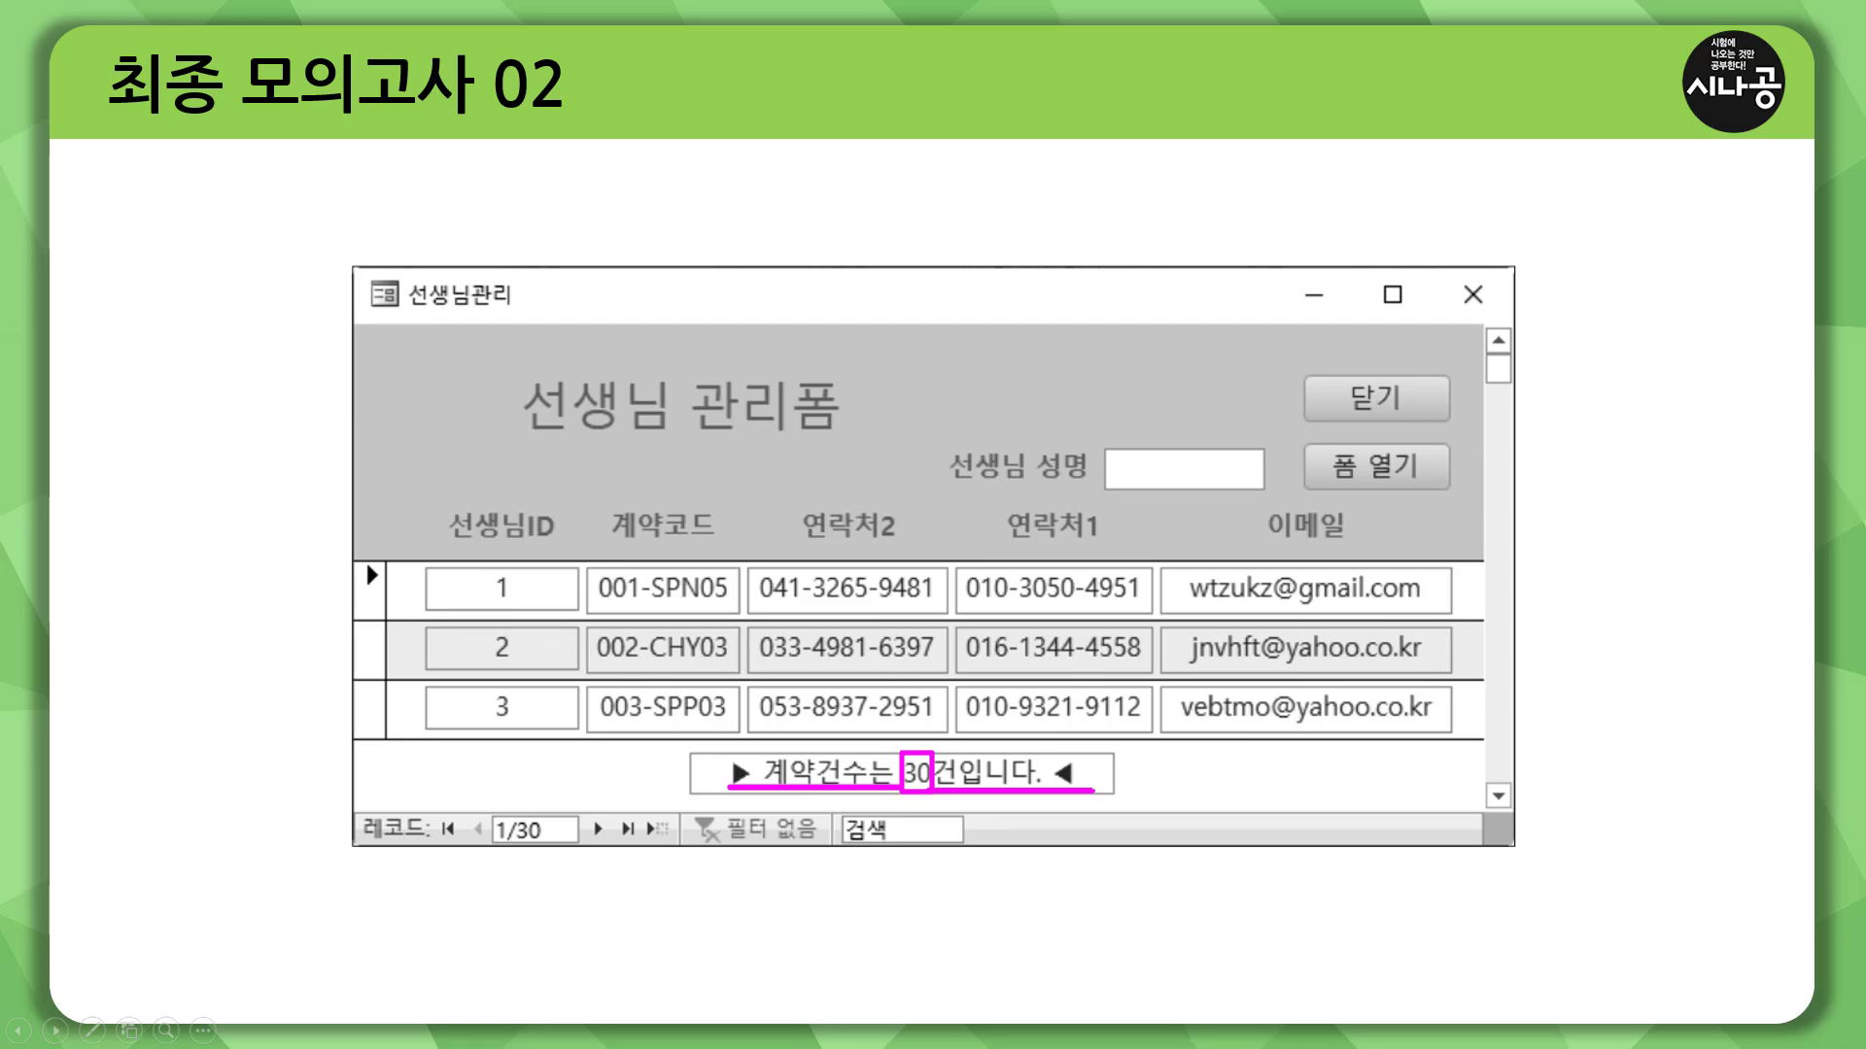
key("e")
left_click_drag(754, 761, 763, 785)
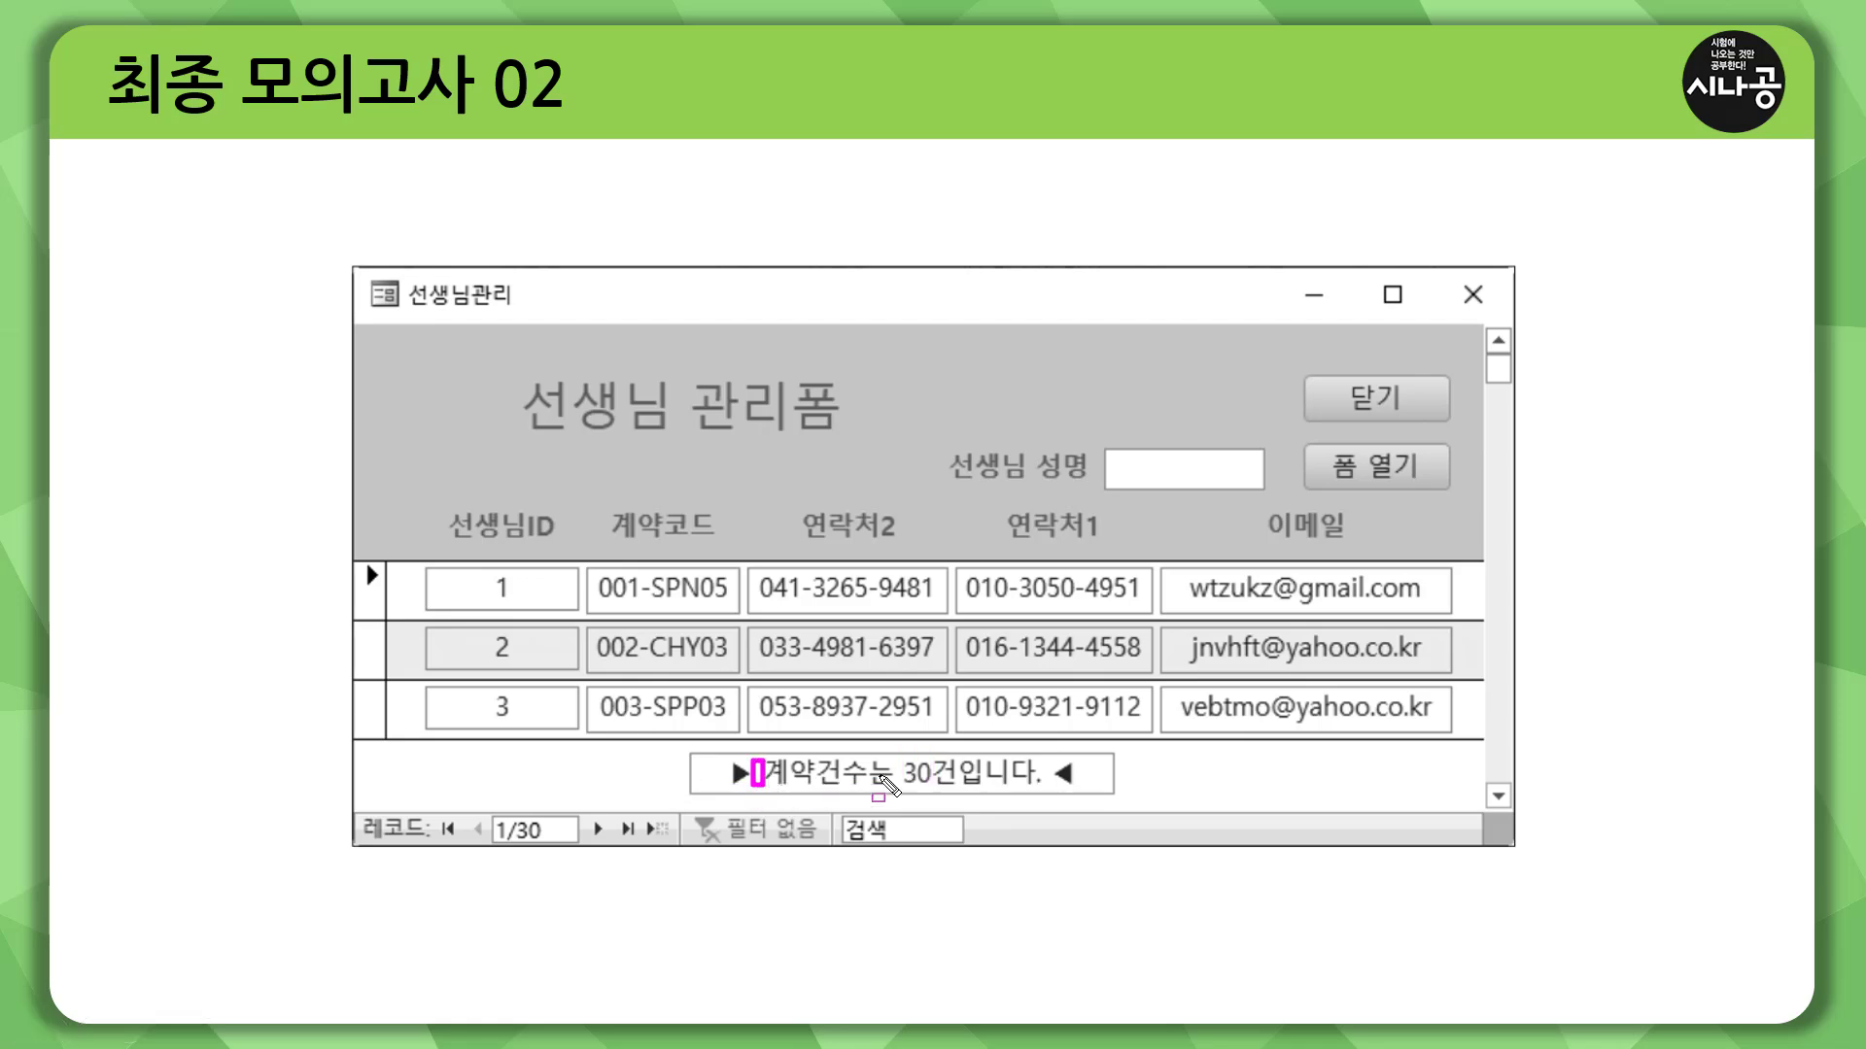
left_click_drag(892, 760, 901, 785)
left_click_drag(1044, 760, 1051, 785)
key("Escape")
key("ctrl+2")
left_click_drag(1031, 775, 1045, 788)
key("Escape")
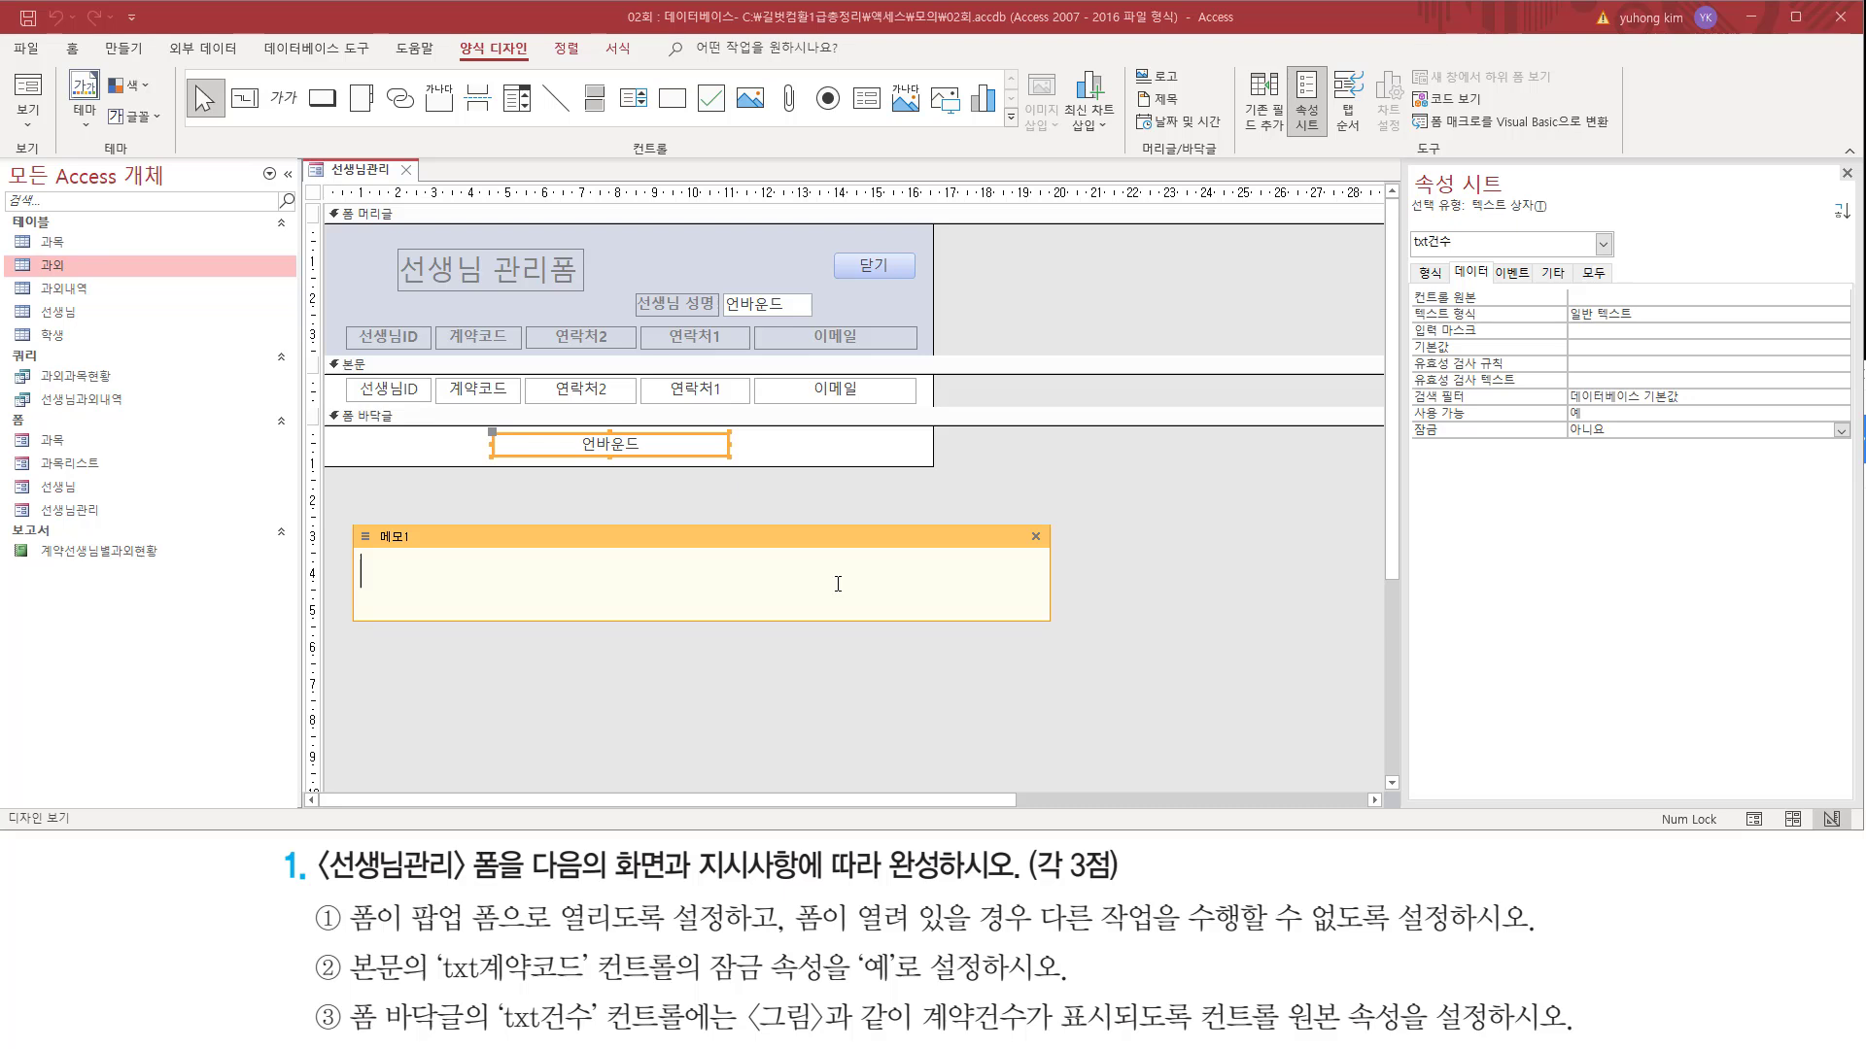
- Write the base expression =count(*) in the 메모1 note as a draft of the txt건수 control source
type("=count(*)")
mouse_move(374, 587)
left_mouse_down()
mouse_move(472, 588)
mouse_move(481, 553)
left_mouse_up()
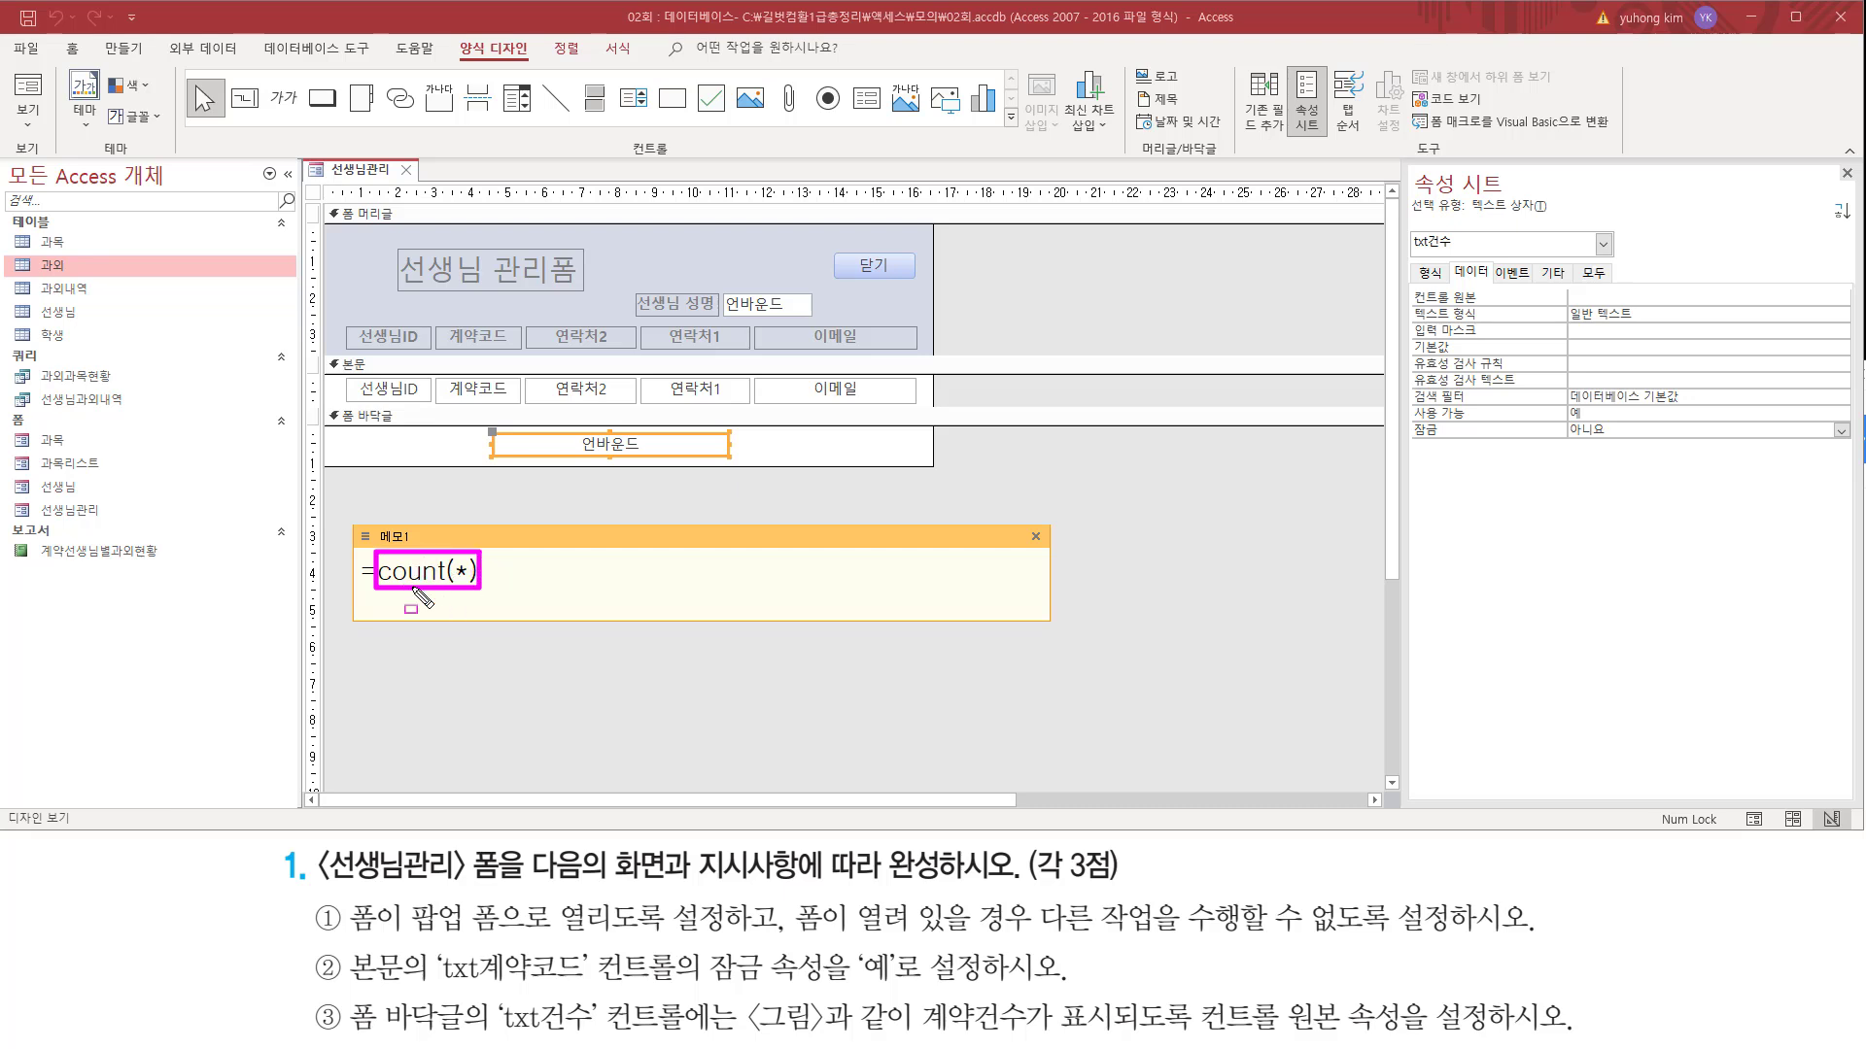
key("Escape")
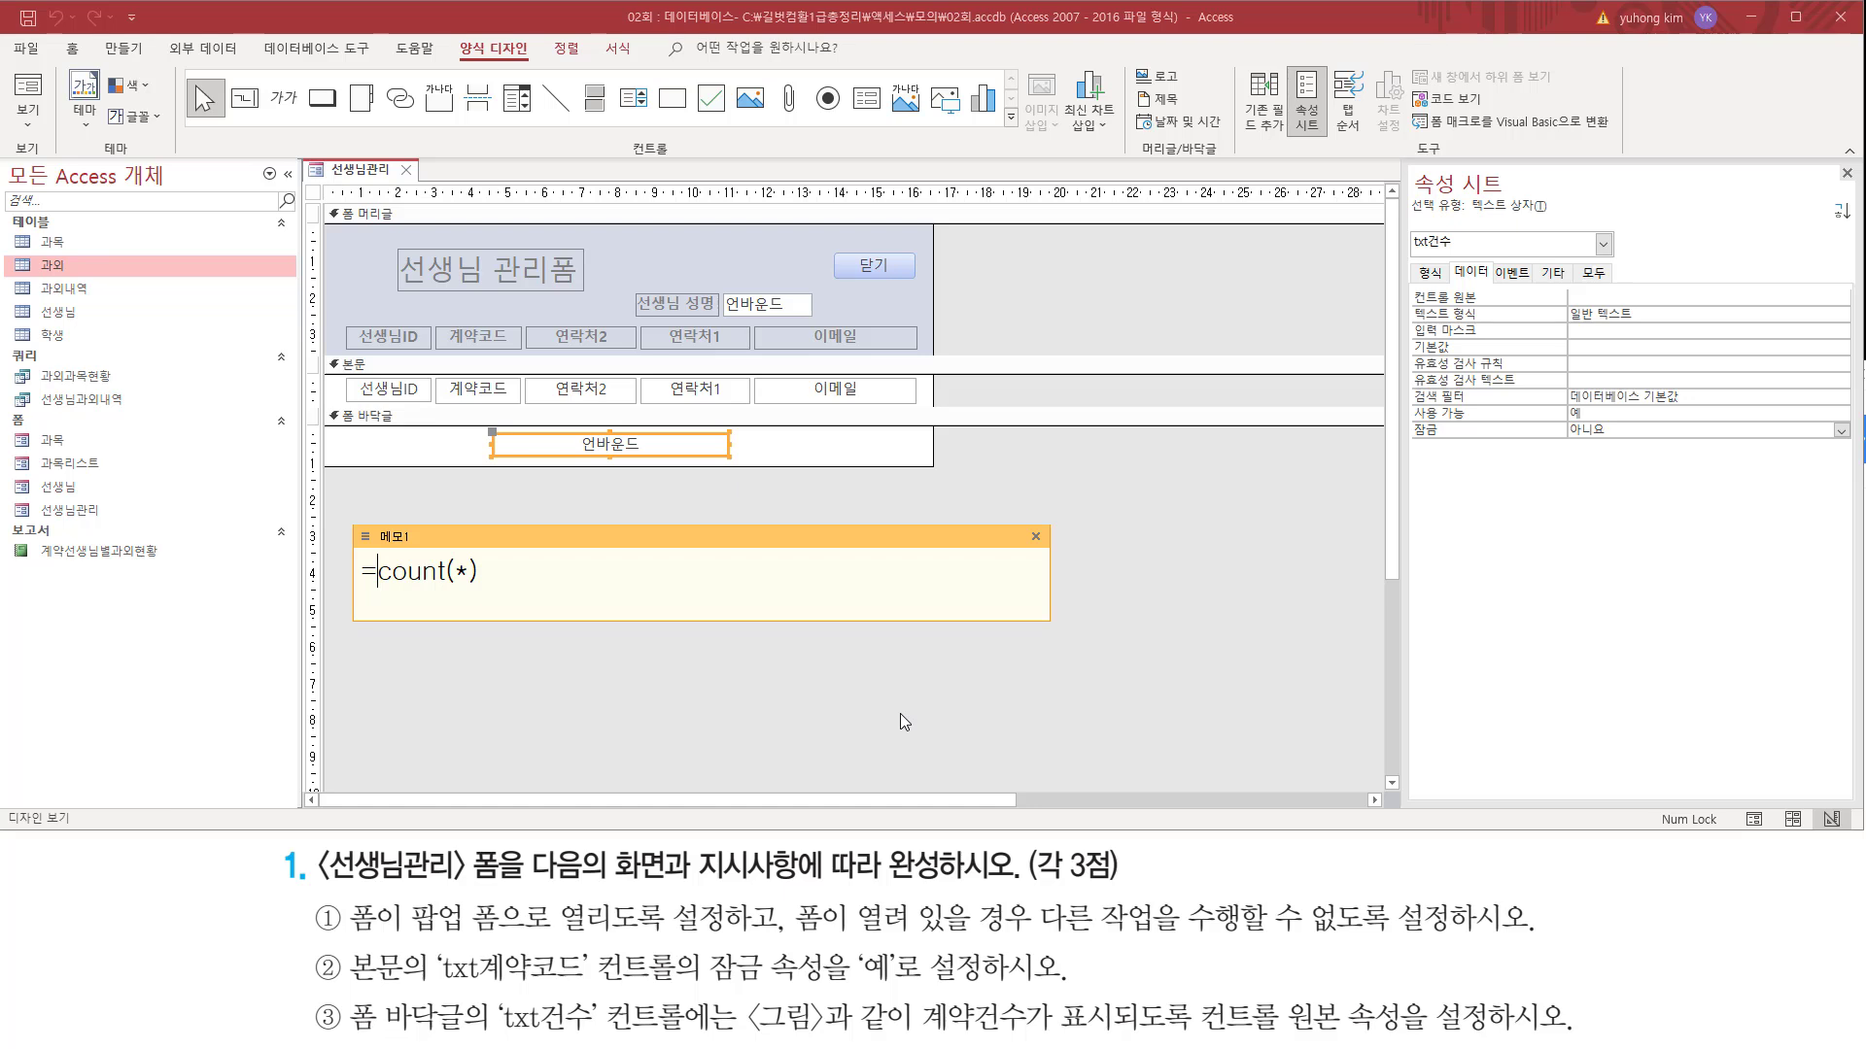
- Insert an opening double quote and the ▶ symbol between the equals sign and count(*) in the note
type("\"")
key("Hangul")
type("ㅁ")
key("Hangul_Hanja")
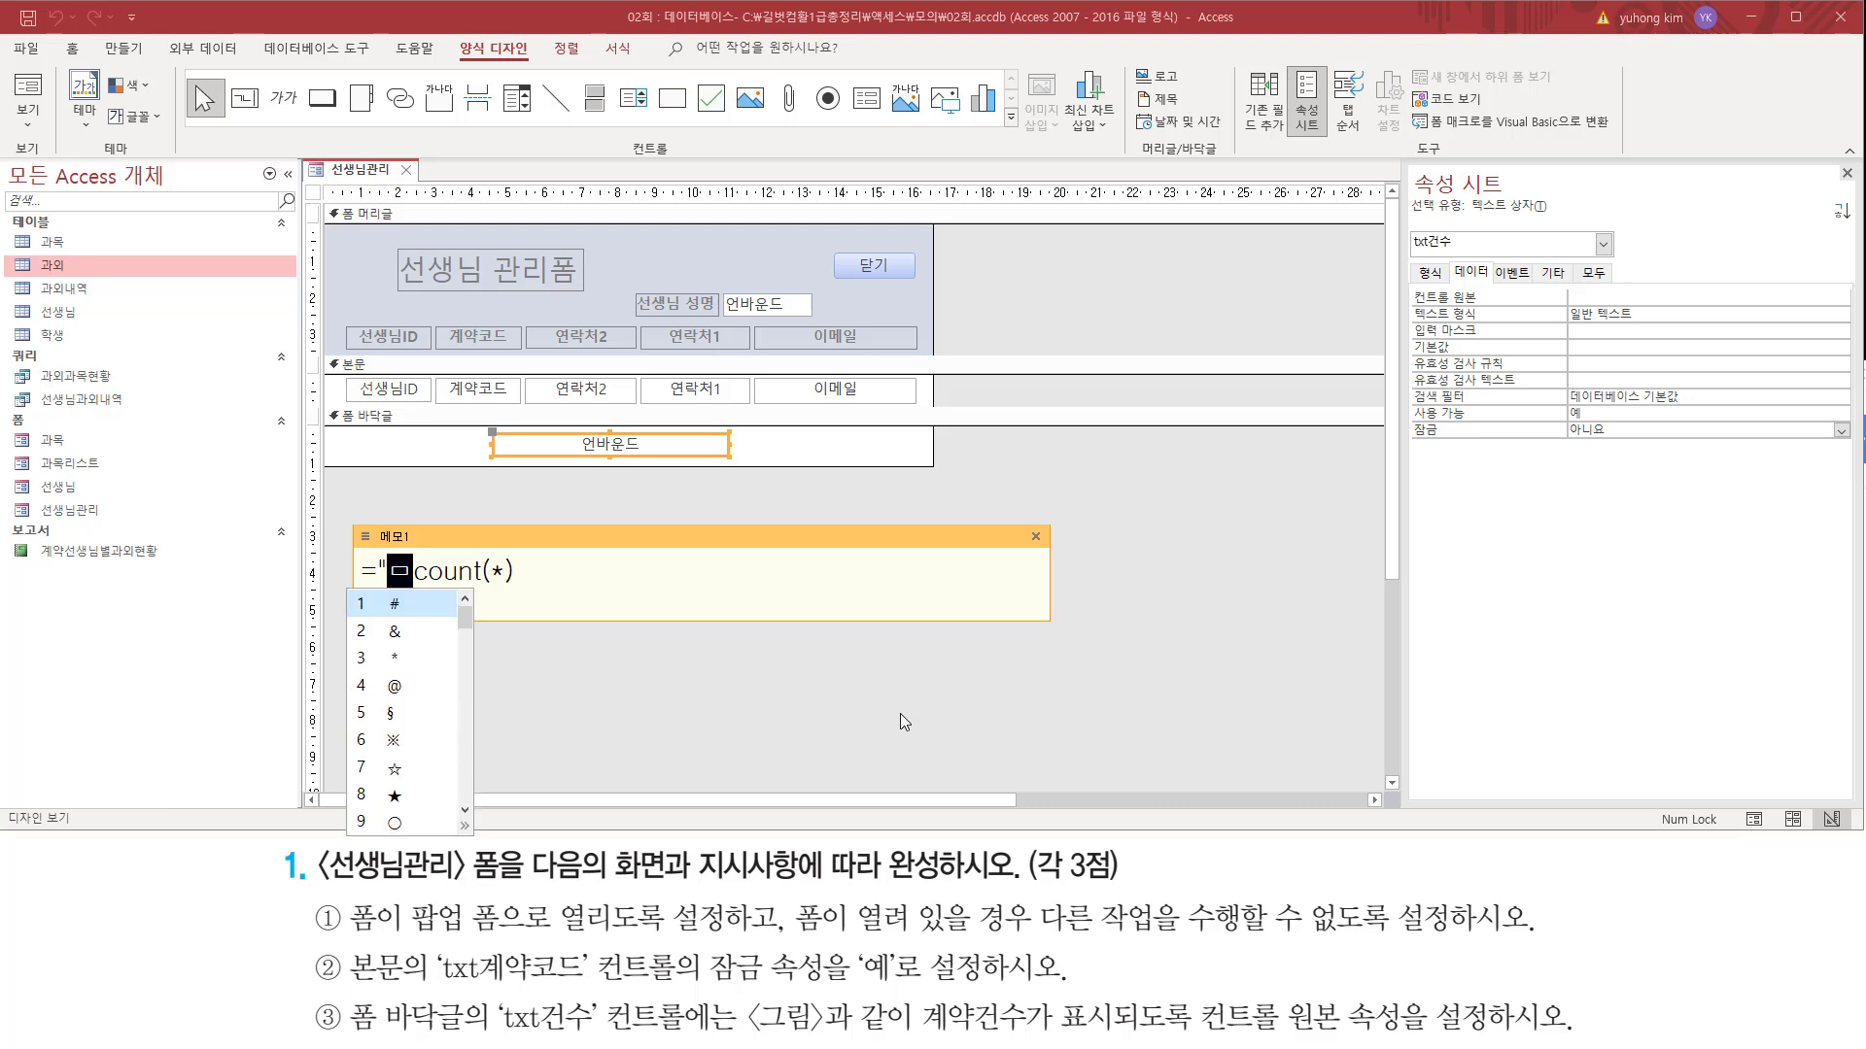
left_click(464, 831)
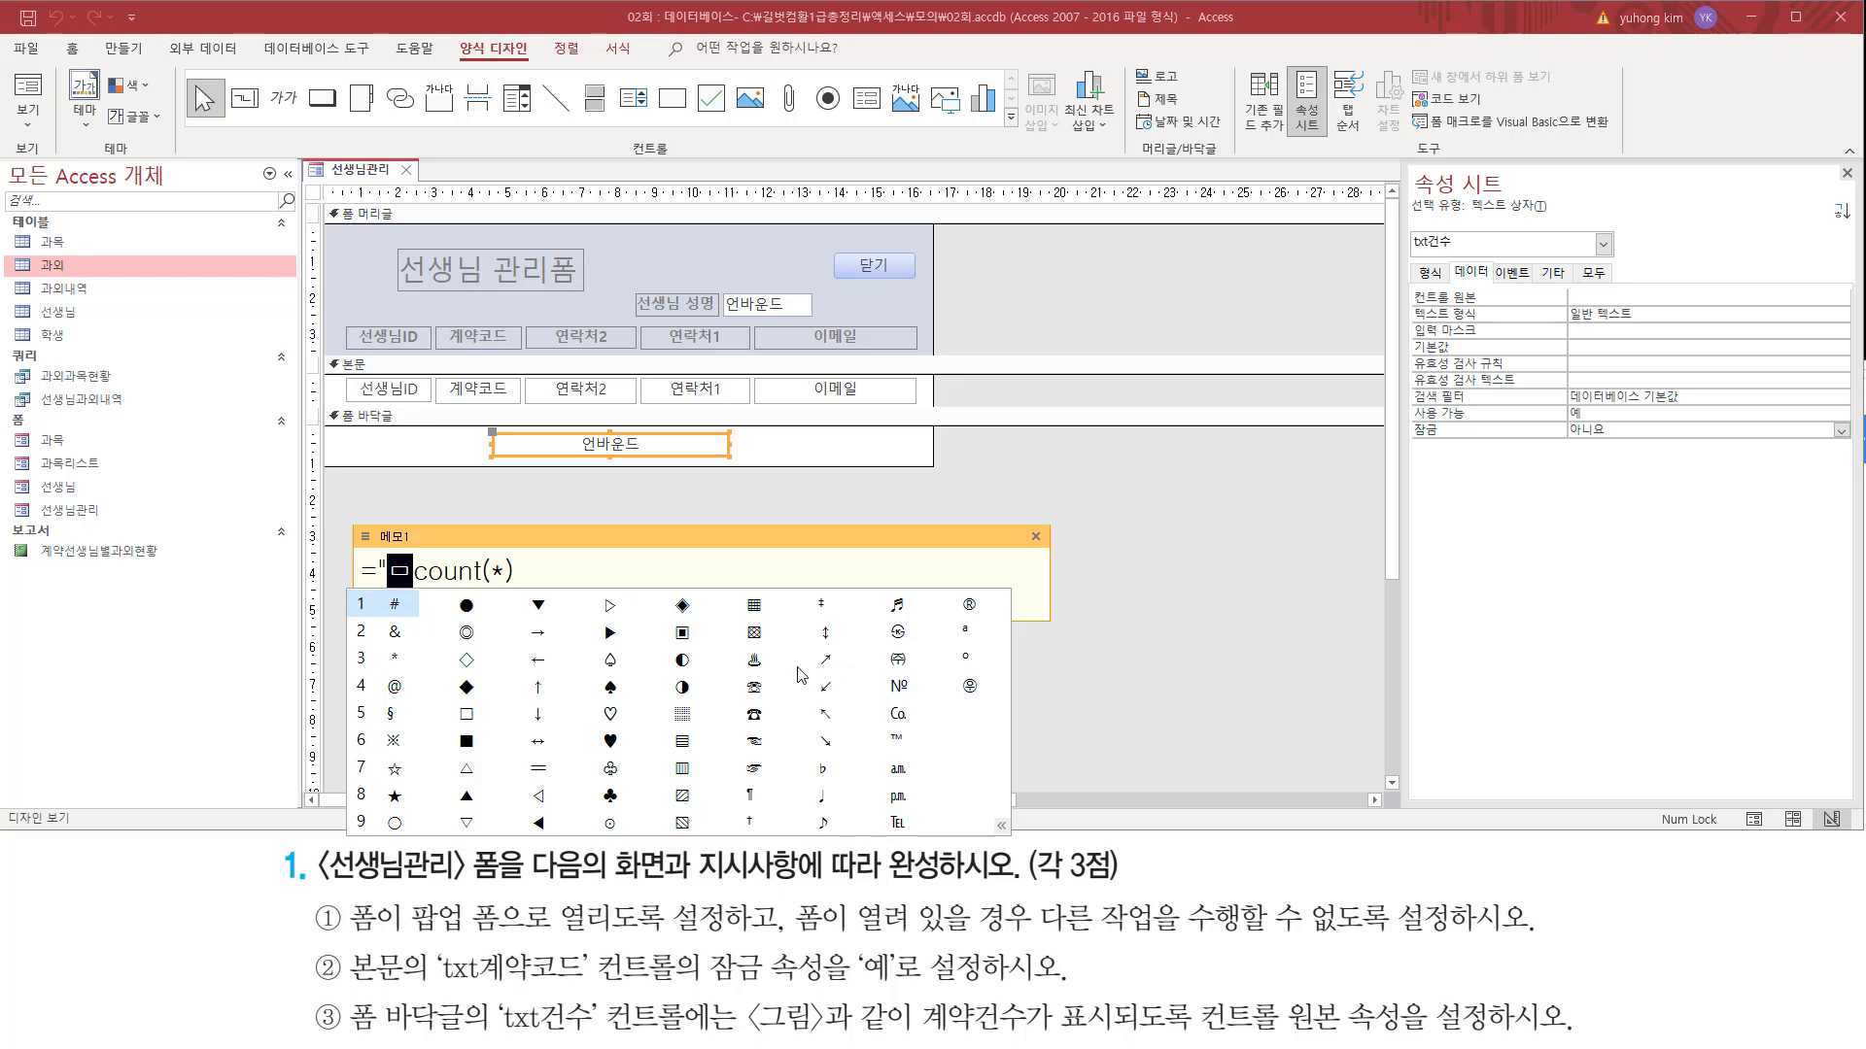
left_click(609, 639)
left_click(608, 638)
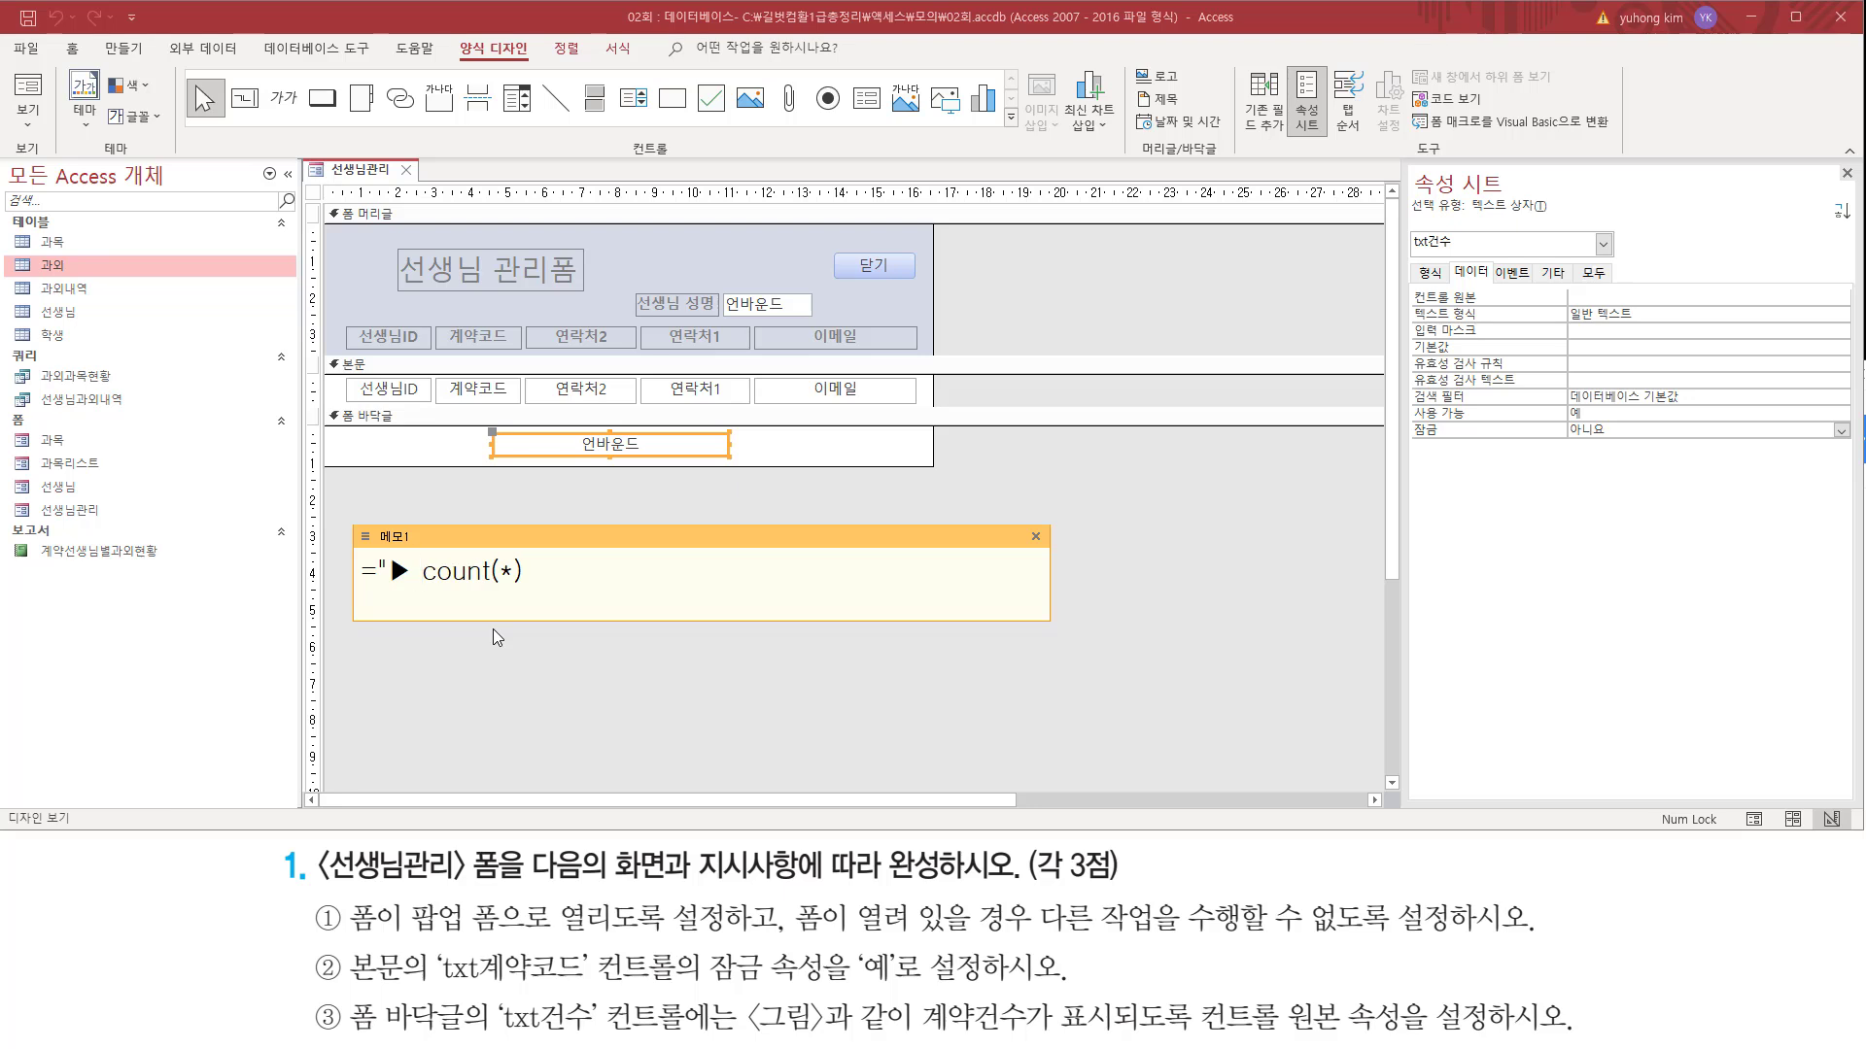
- Add the text 계약건수는 with a trailing space and a closing double quote before count(*) in the drafted expression
type("rPd")
key("BackSpace")
key("BackSpace")
key("BackSpace")
key("Hangul")
type("계아")
type("약건수는 ")
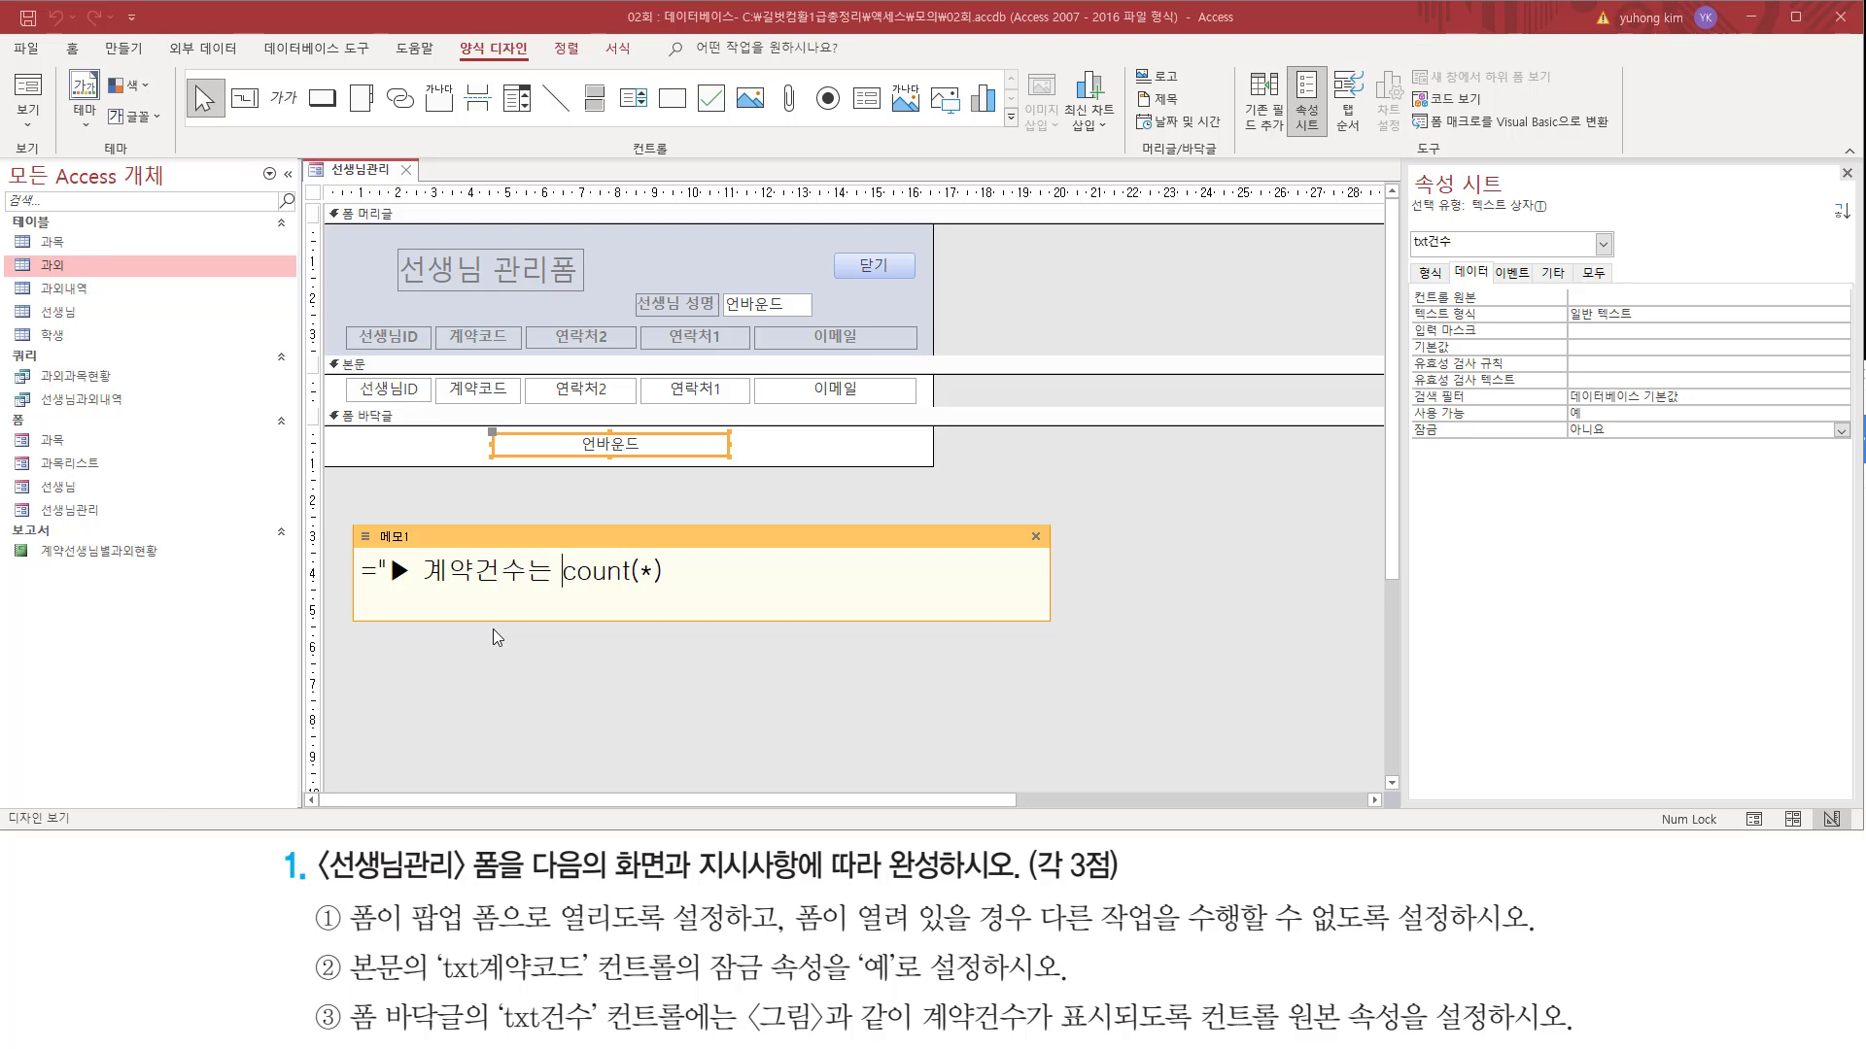
type("\"")
left_click_drag(570, 586, 677, 588)
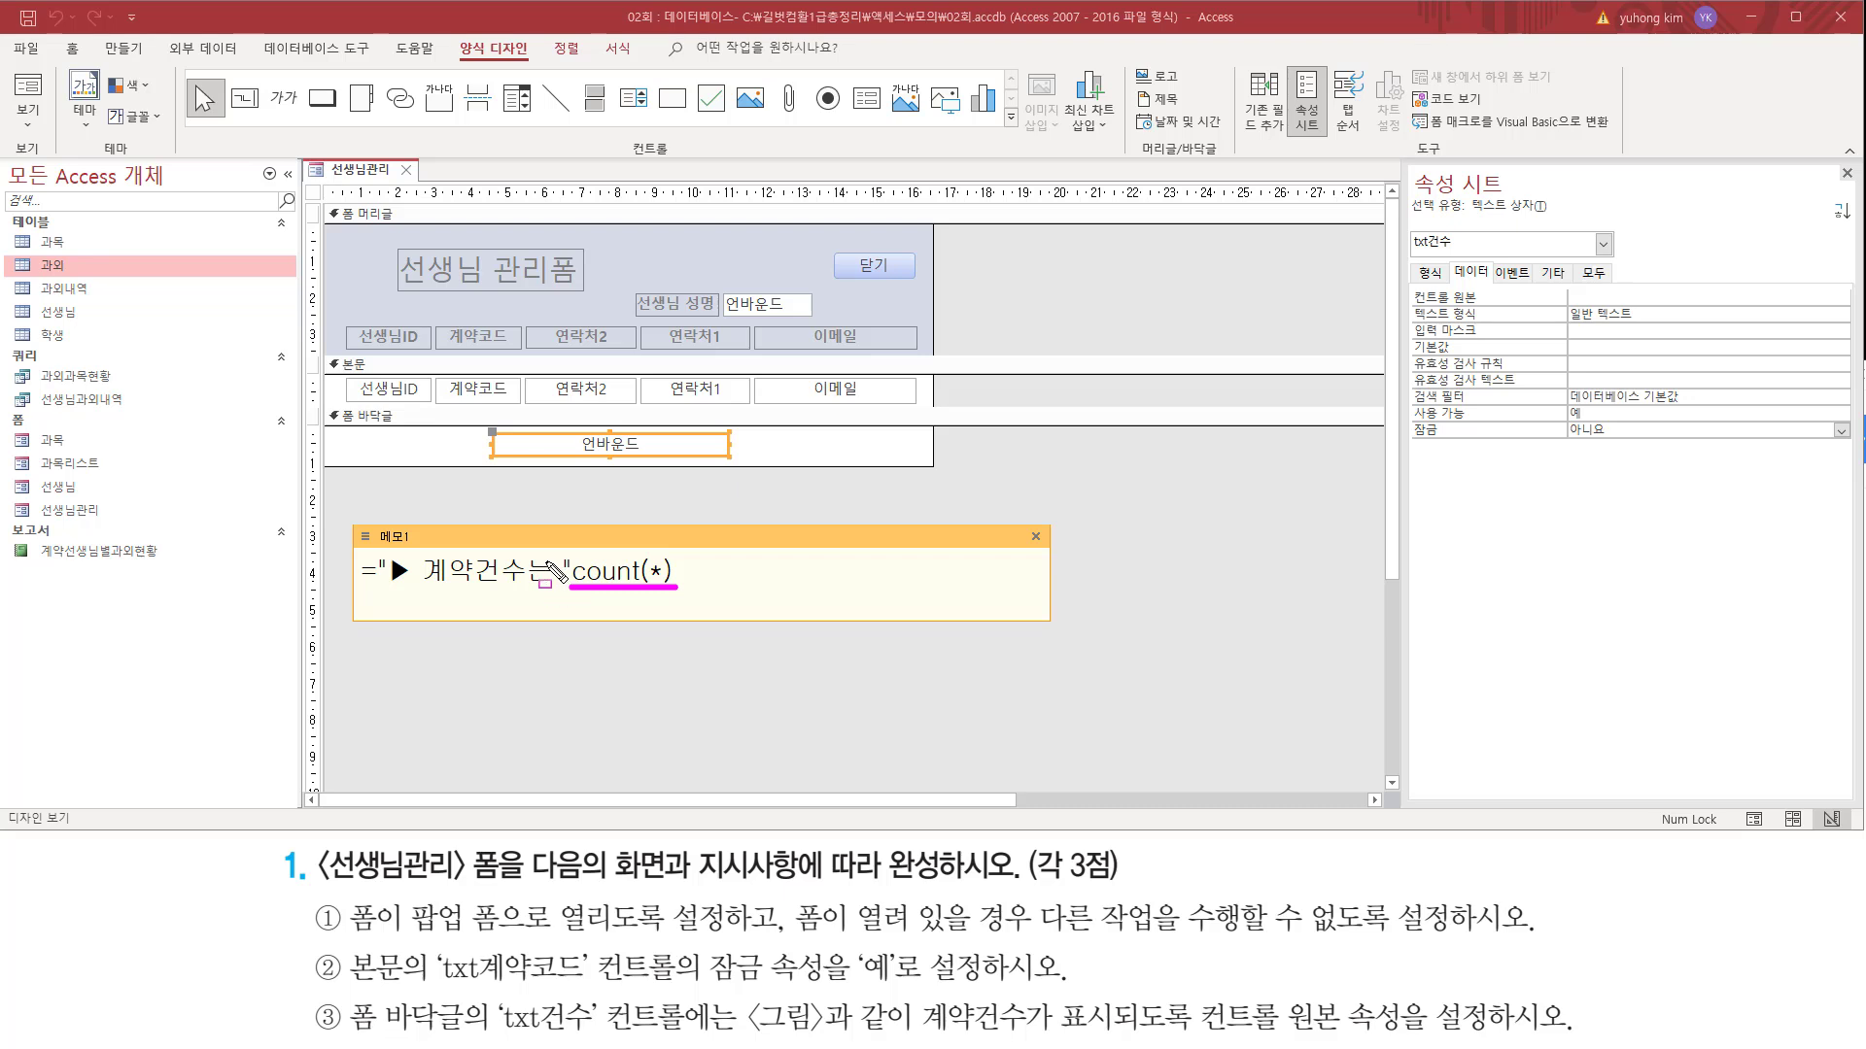
left_click_drag(552, 559, 560, 593)
left_click_drag(412, 556, 424, 591)
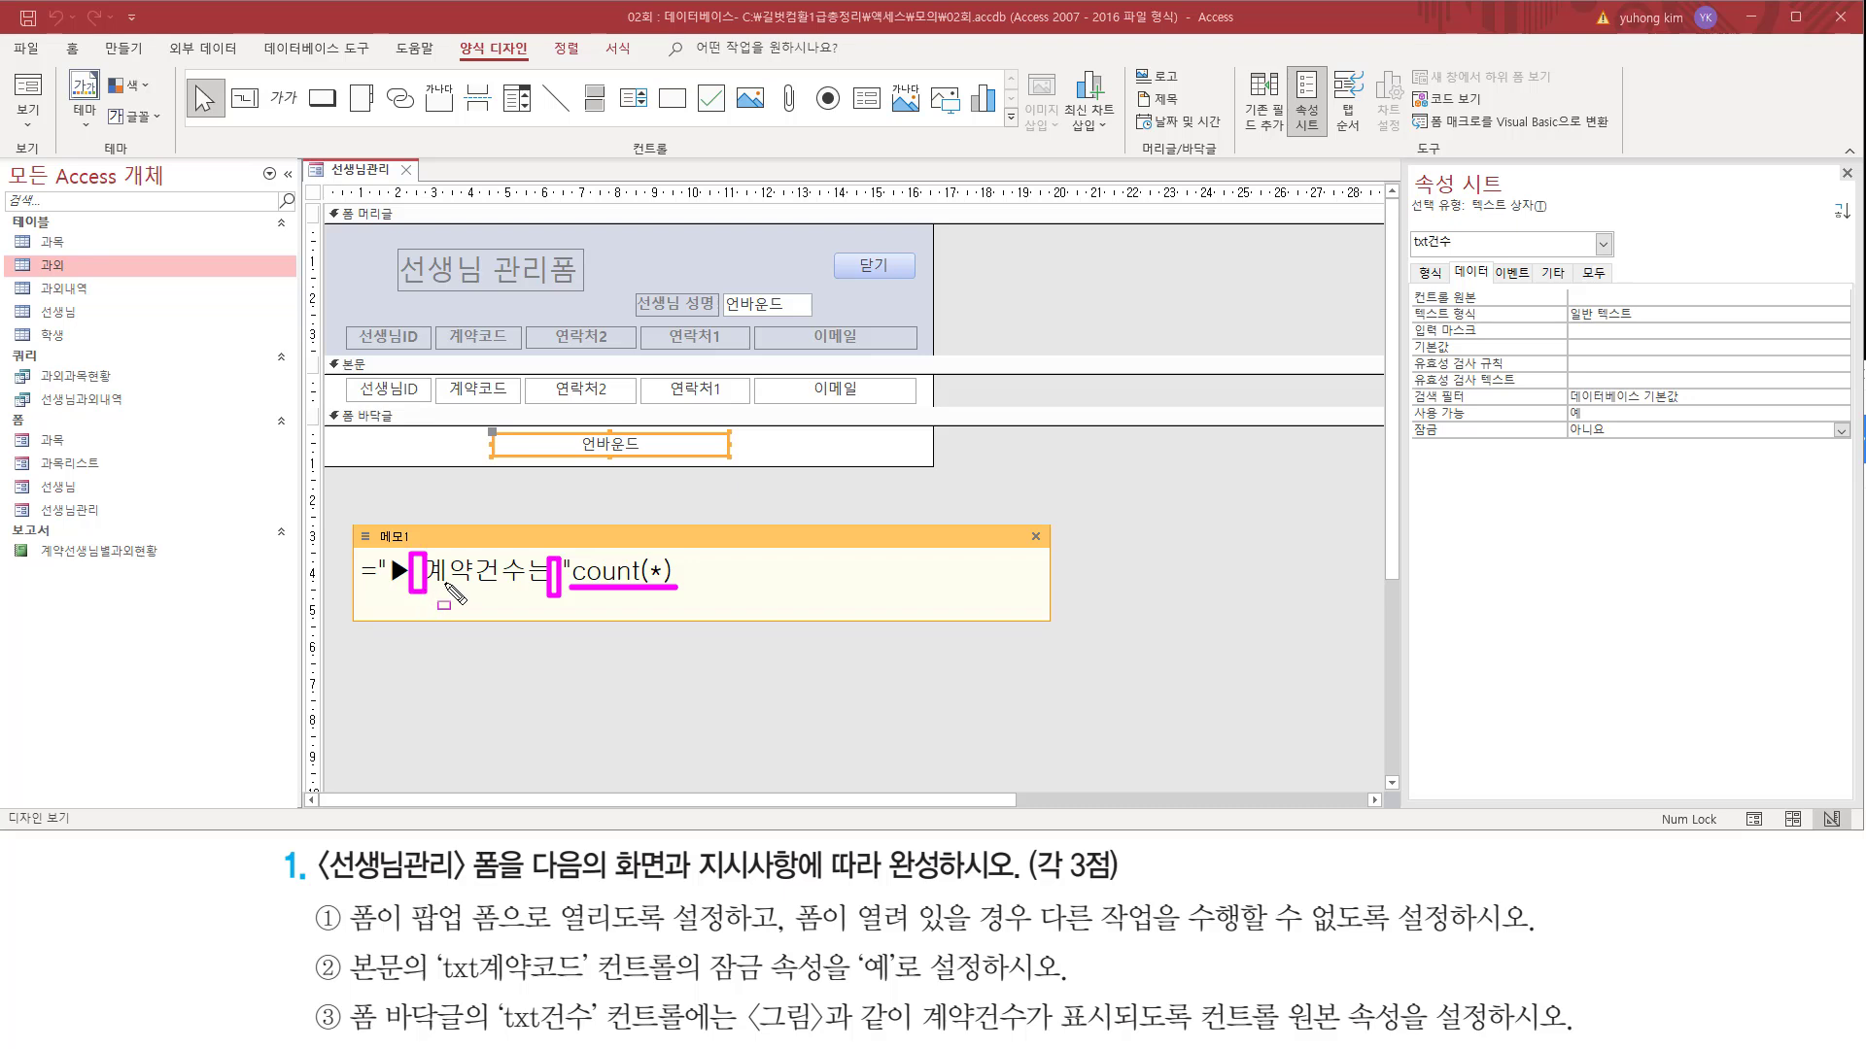
key("Escape")
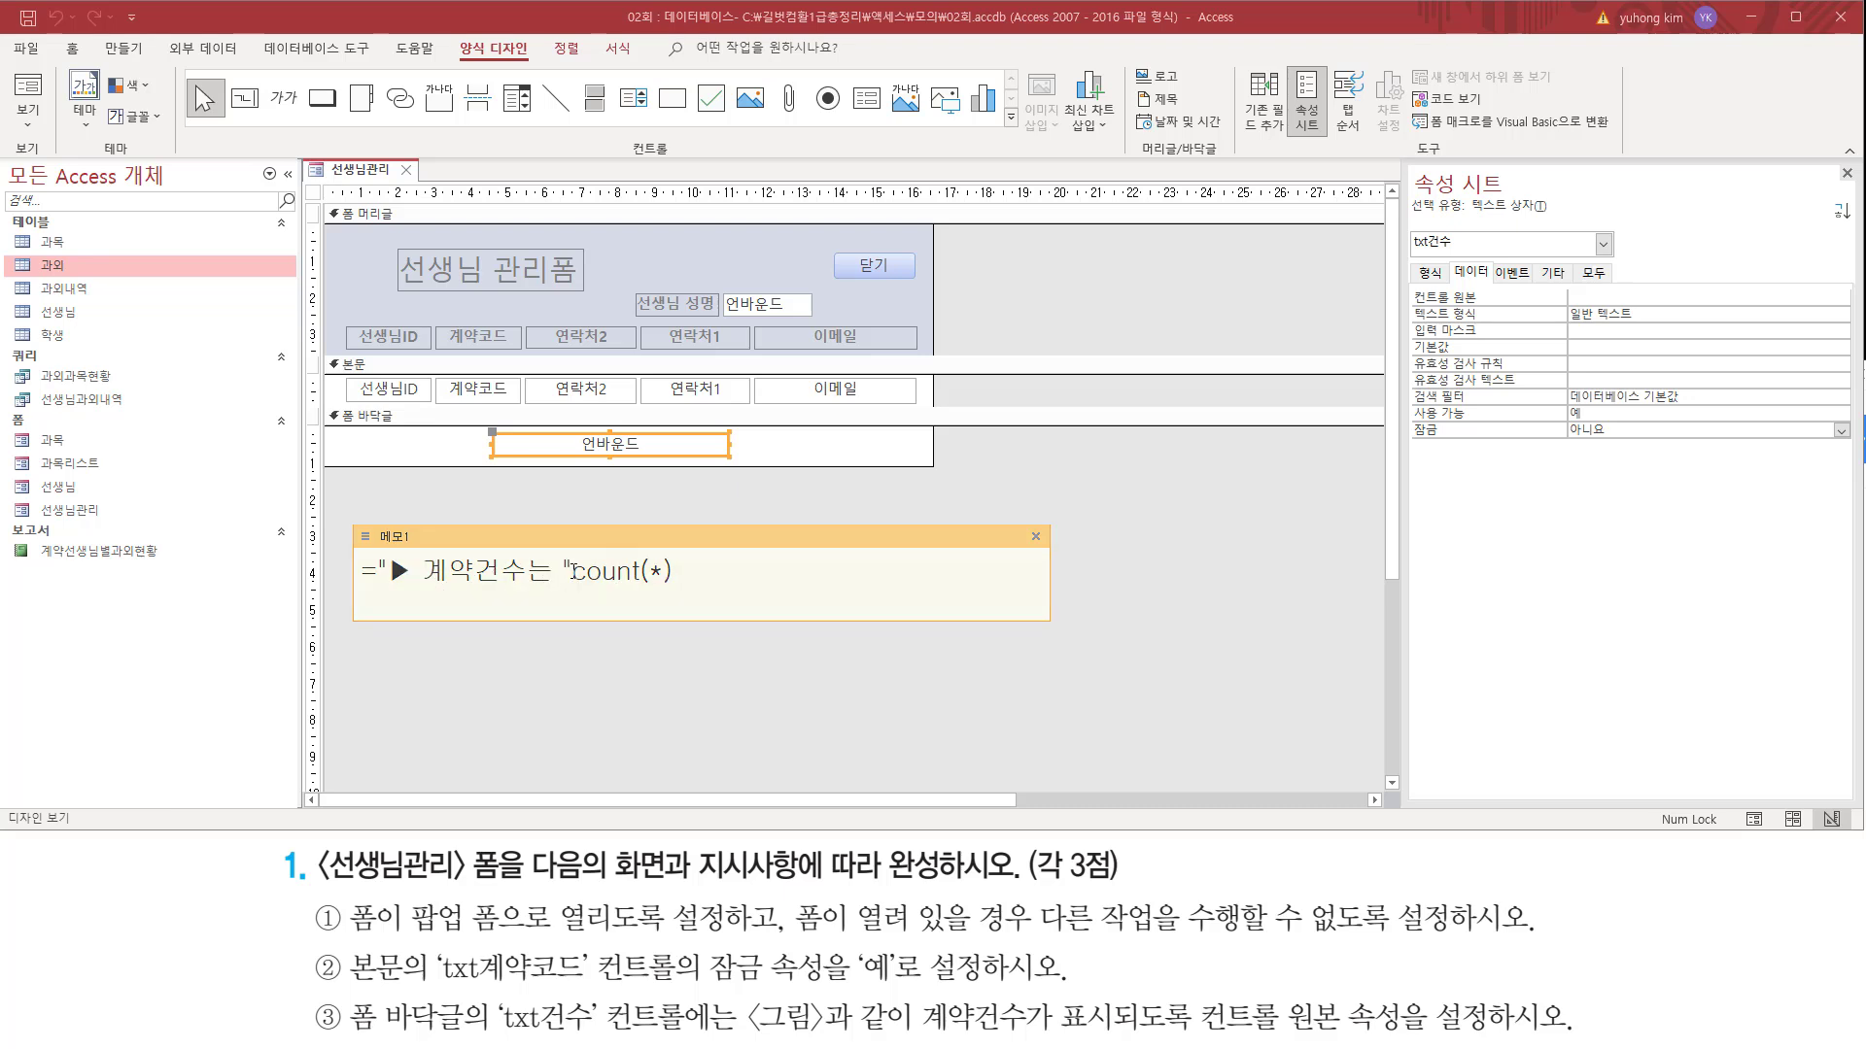
- Place an & operator before and after count(*) in the drafted expression
type("&")
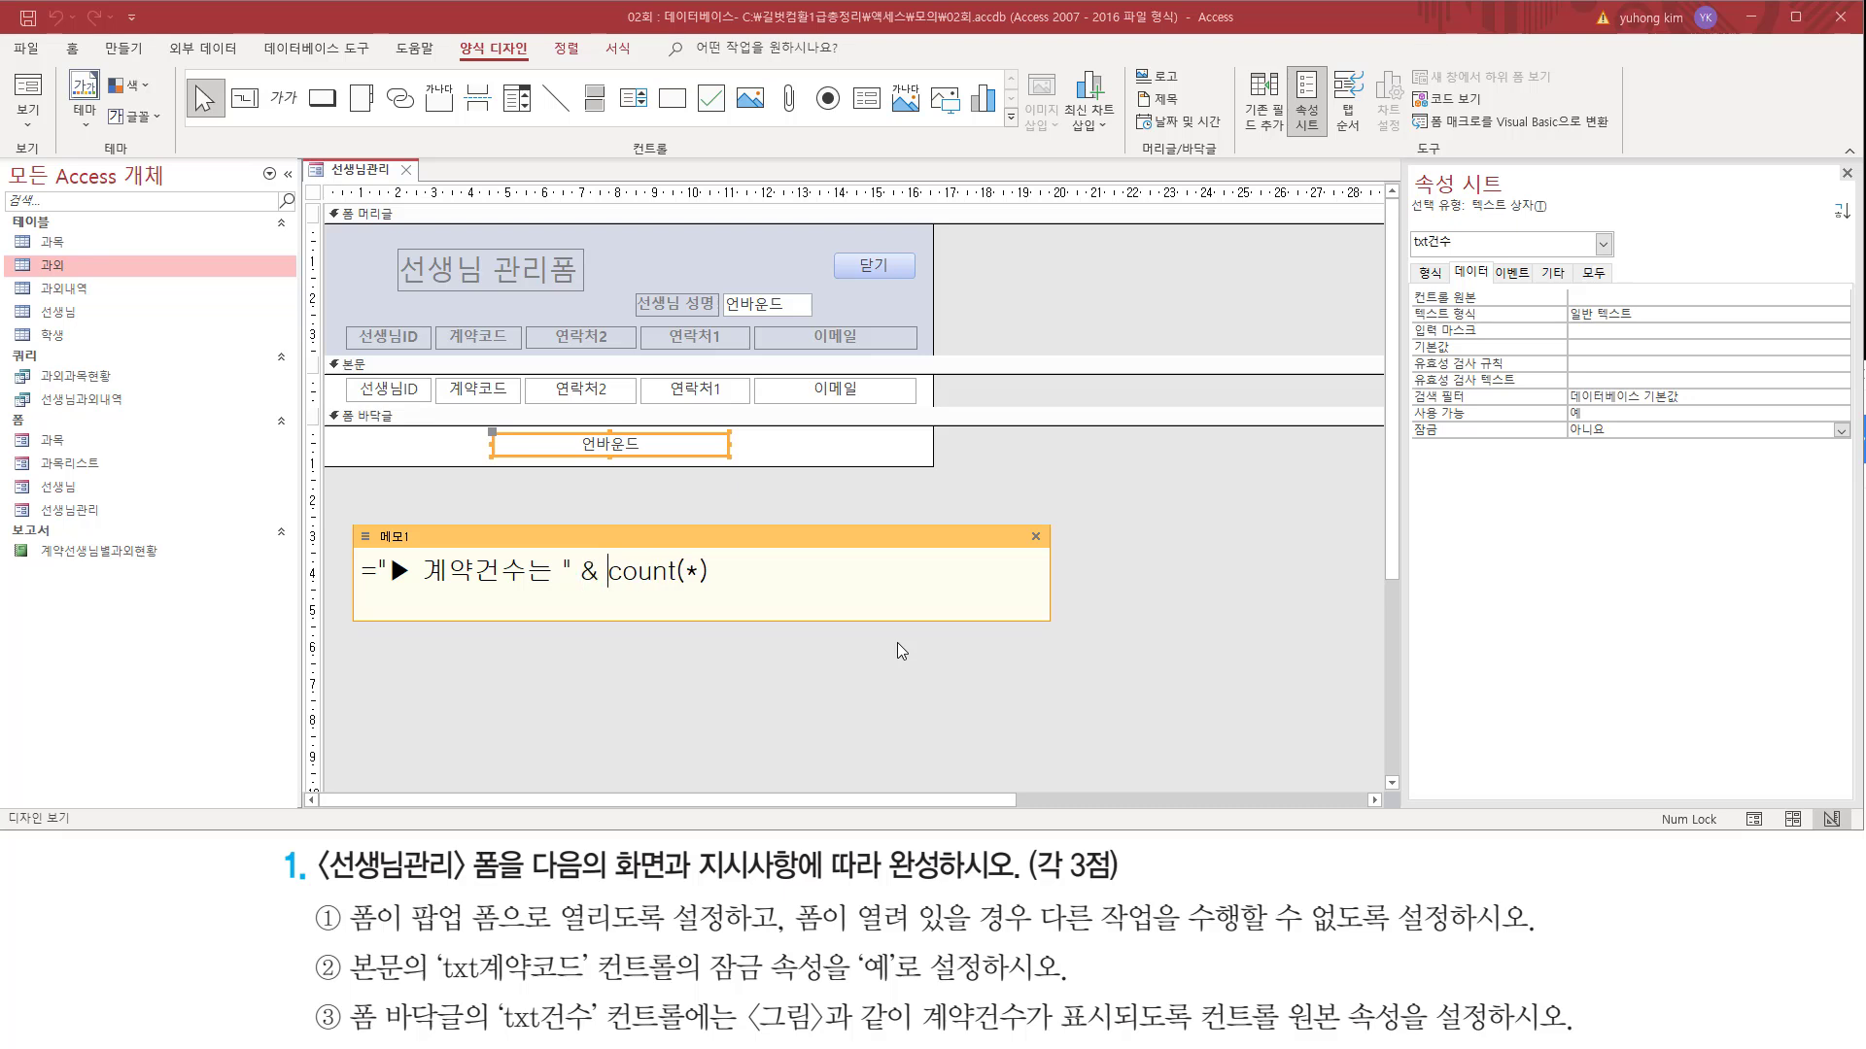
key("End")
key("shift+Left")
key("shift+Left")
key("shift+Left")
key("shift+Left")
key("shift+Left")
key("shift+Left")
key("shift+Left")
key("shift+Left")
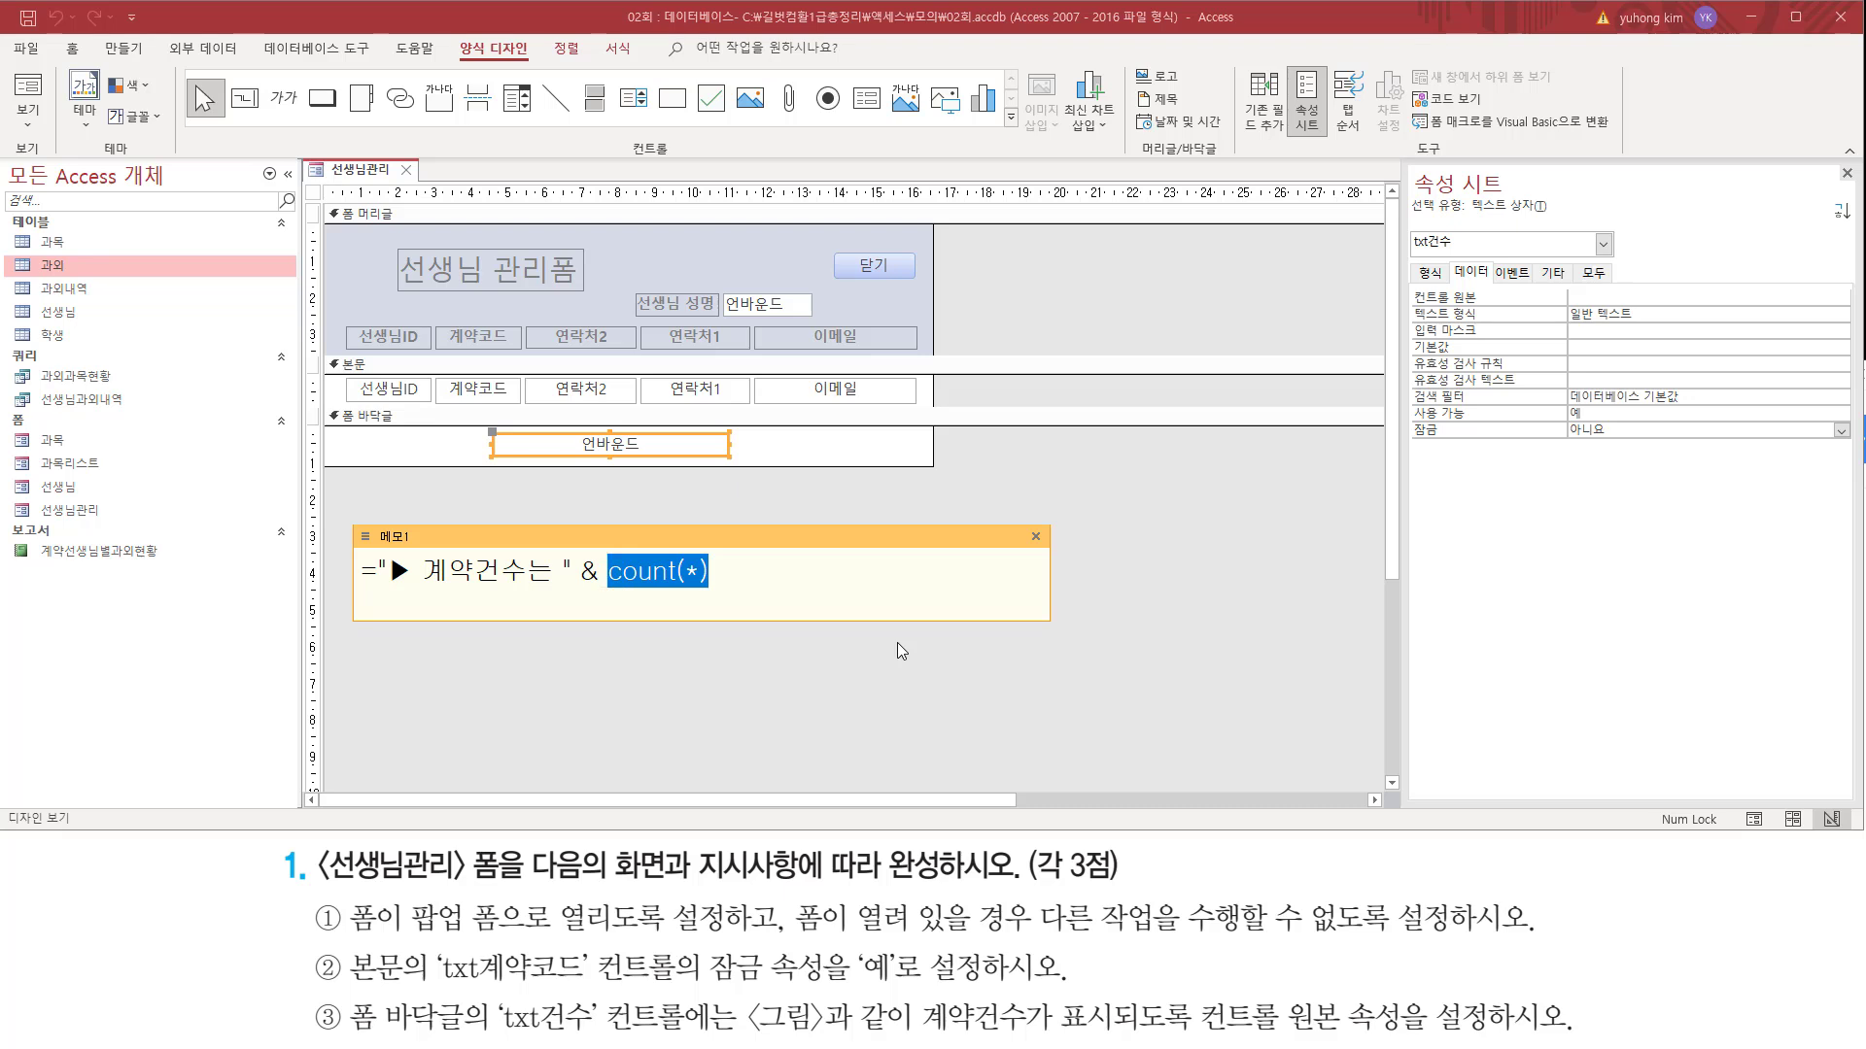
key("End")
type("&")
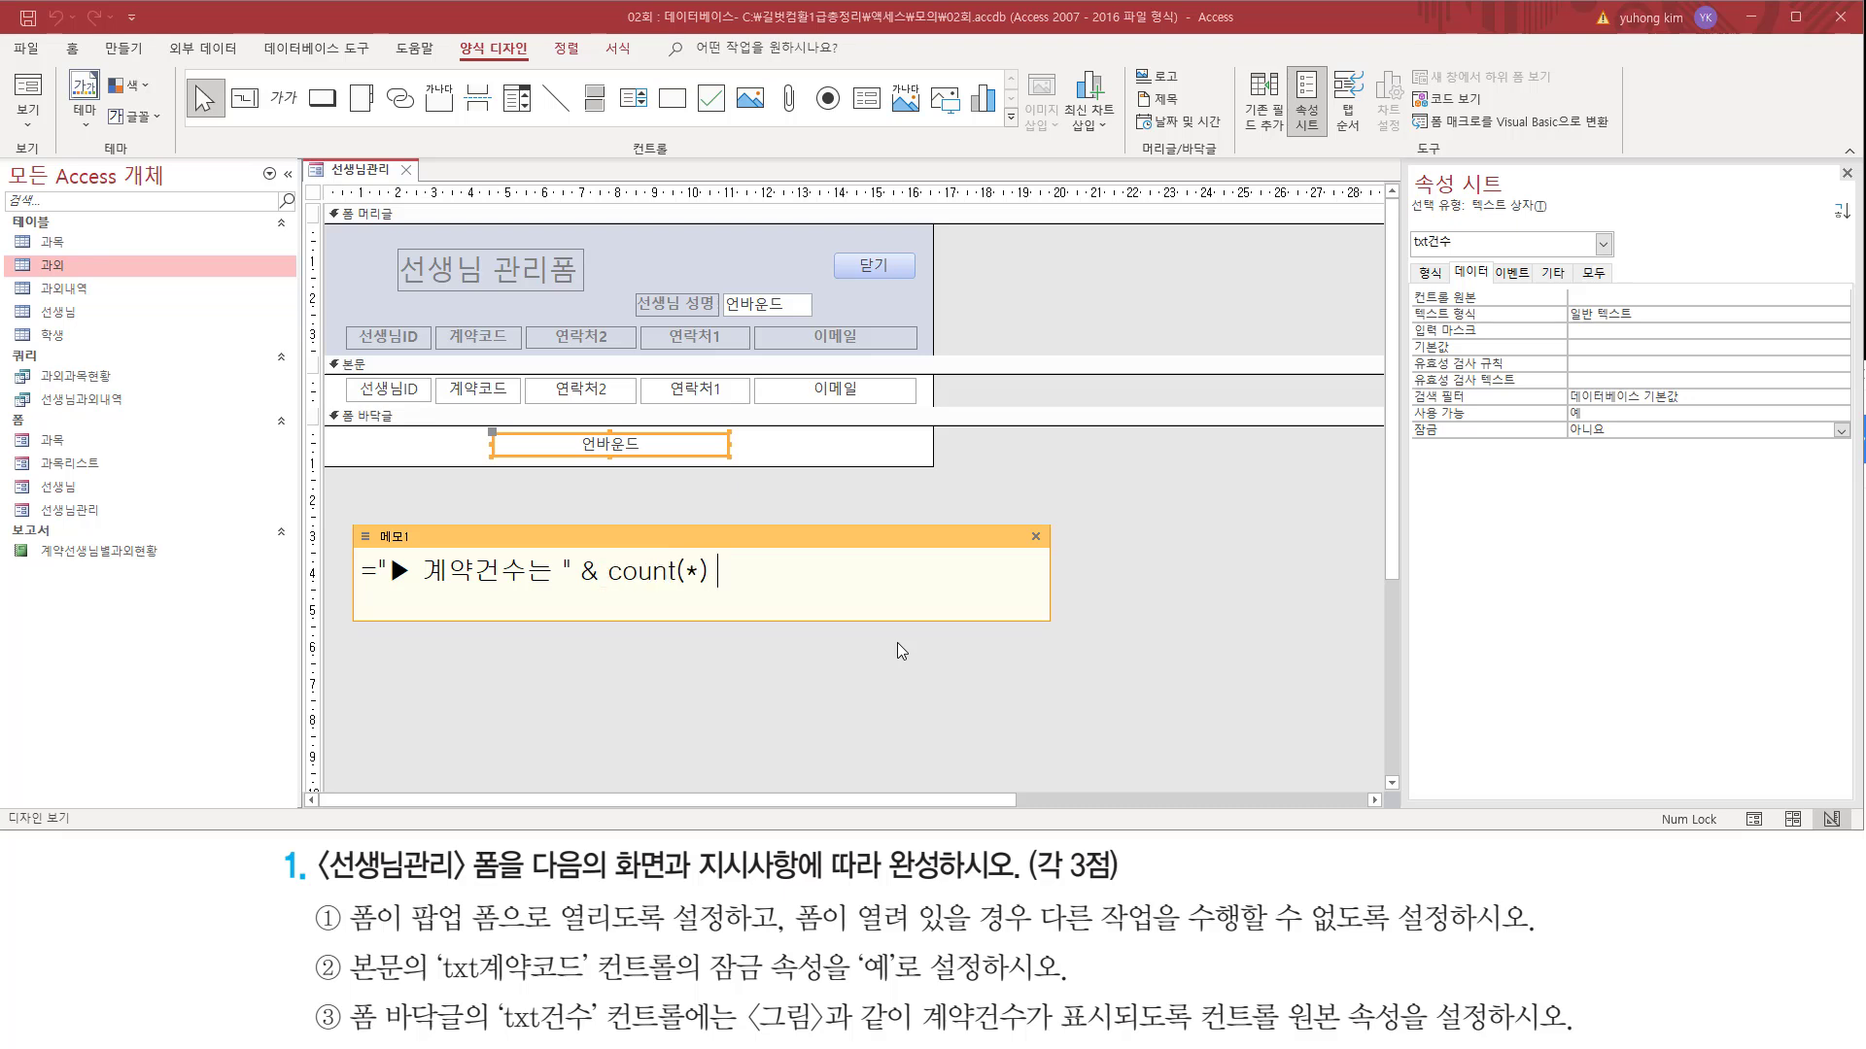
- Append the quoted text "건 입니다. ◀" to the end of the drafted expression
type(" \"ㄱ")
type("건 입ㄴ")
type("니다.")
type("\"")
key("BackSpace")
type("ㅁ")
key("Hangul_Hanja")
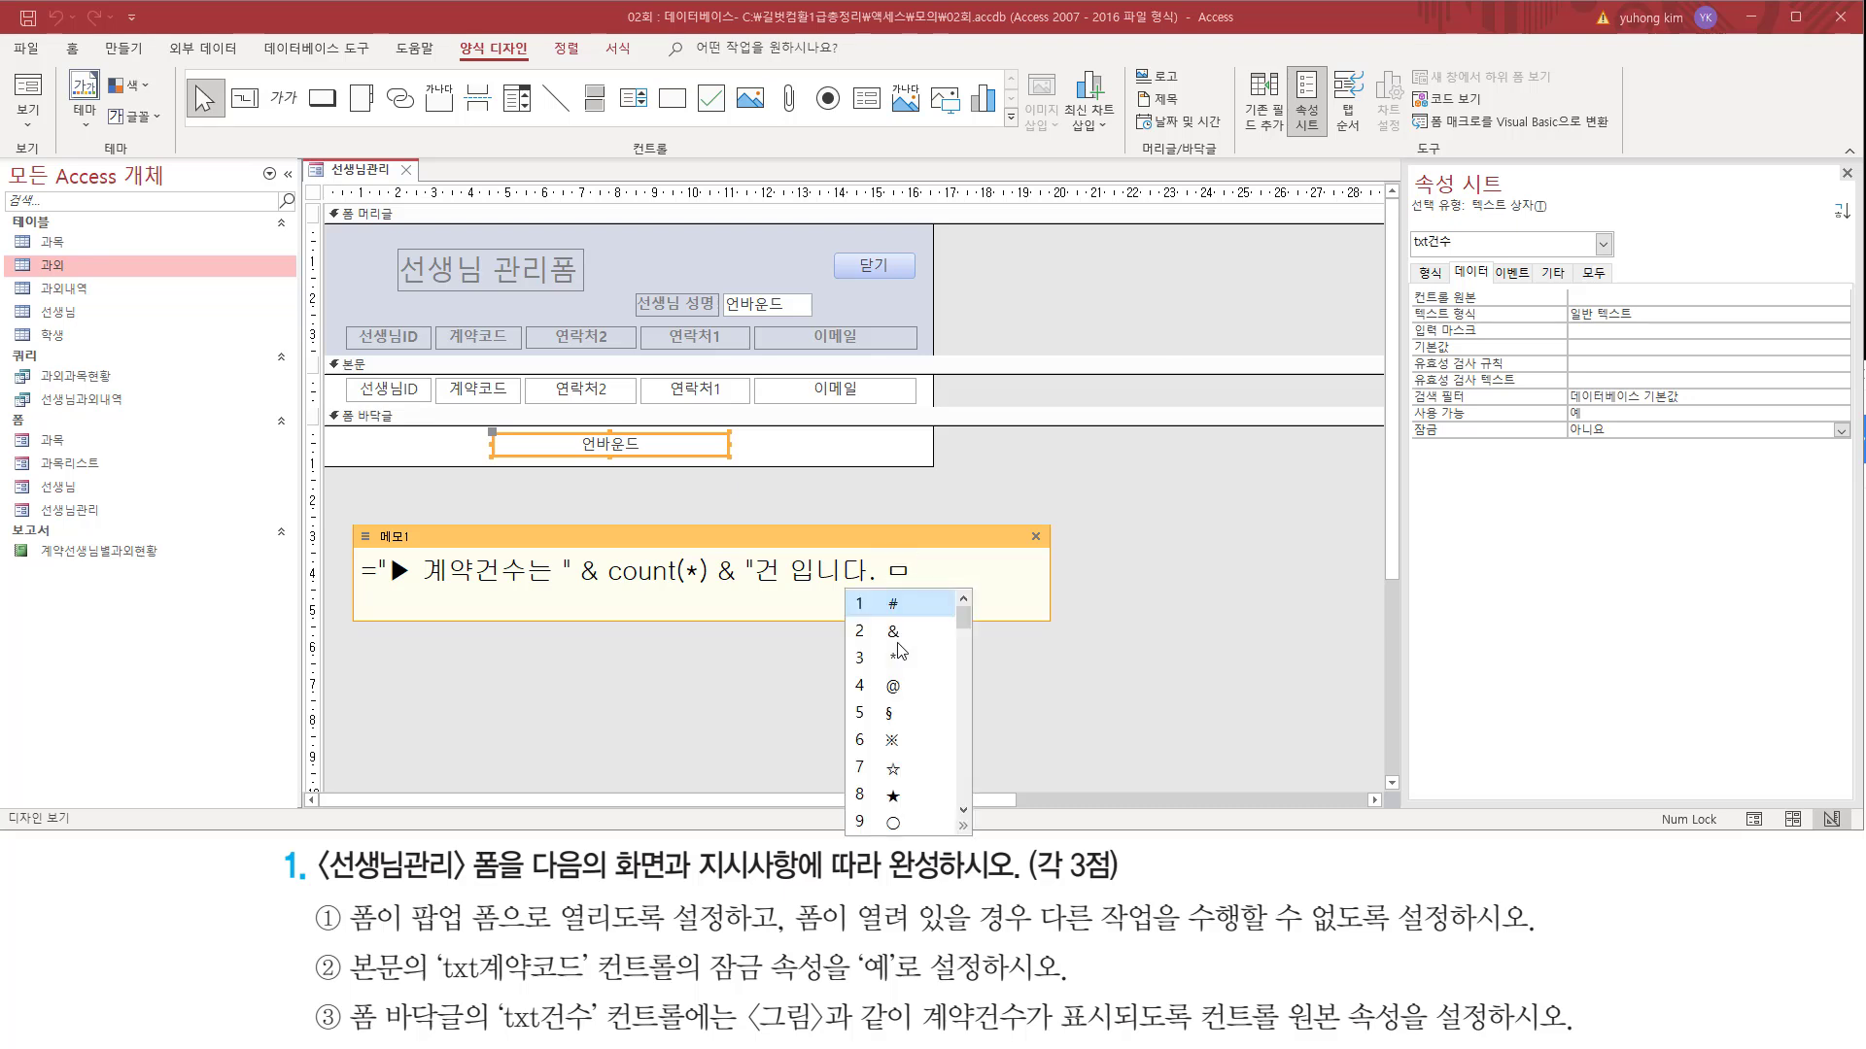
left_click(965, 829)
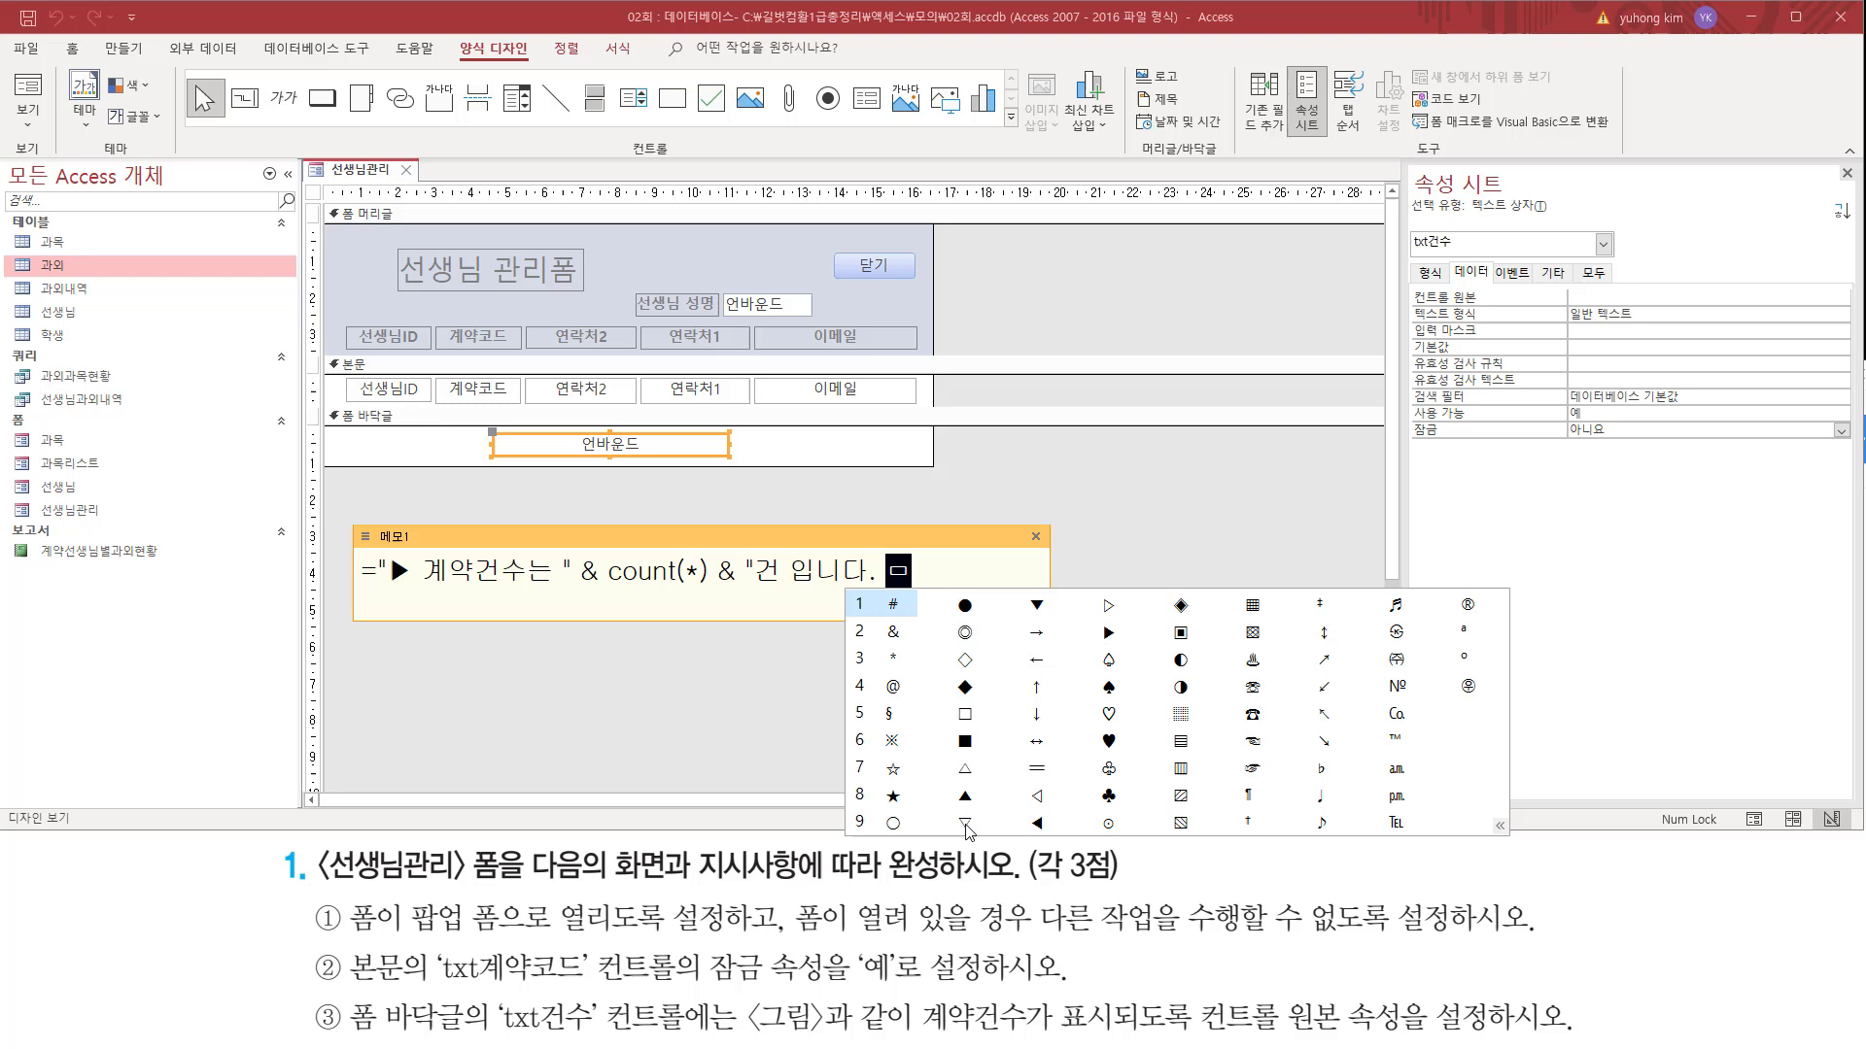
left_click(1037, 822)
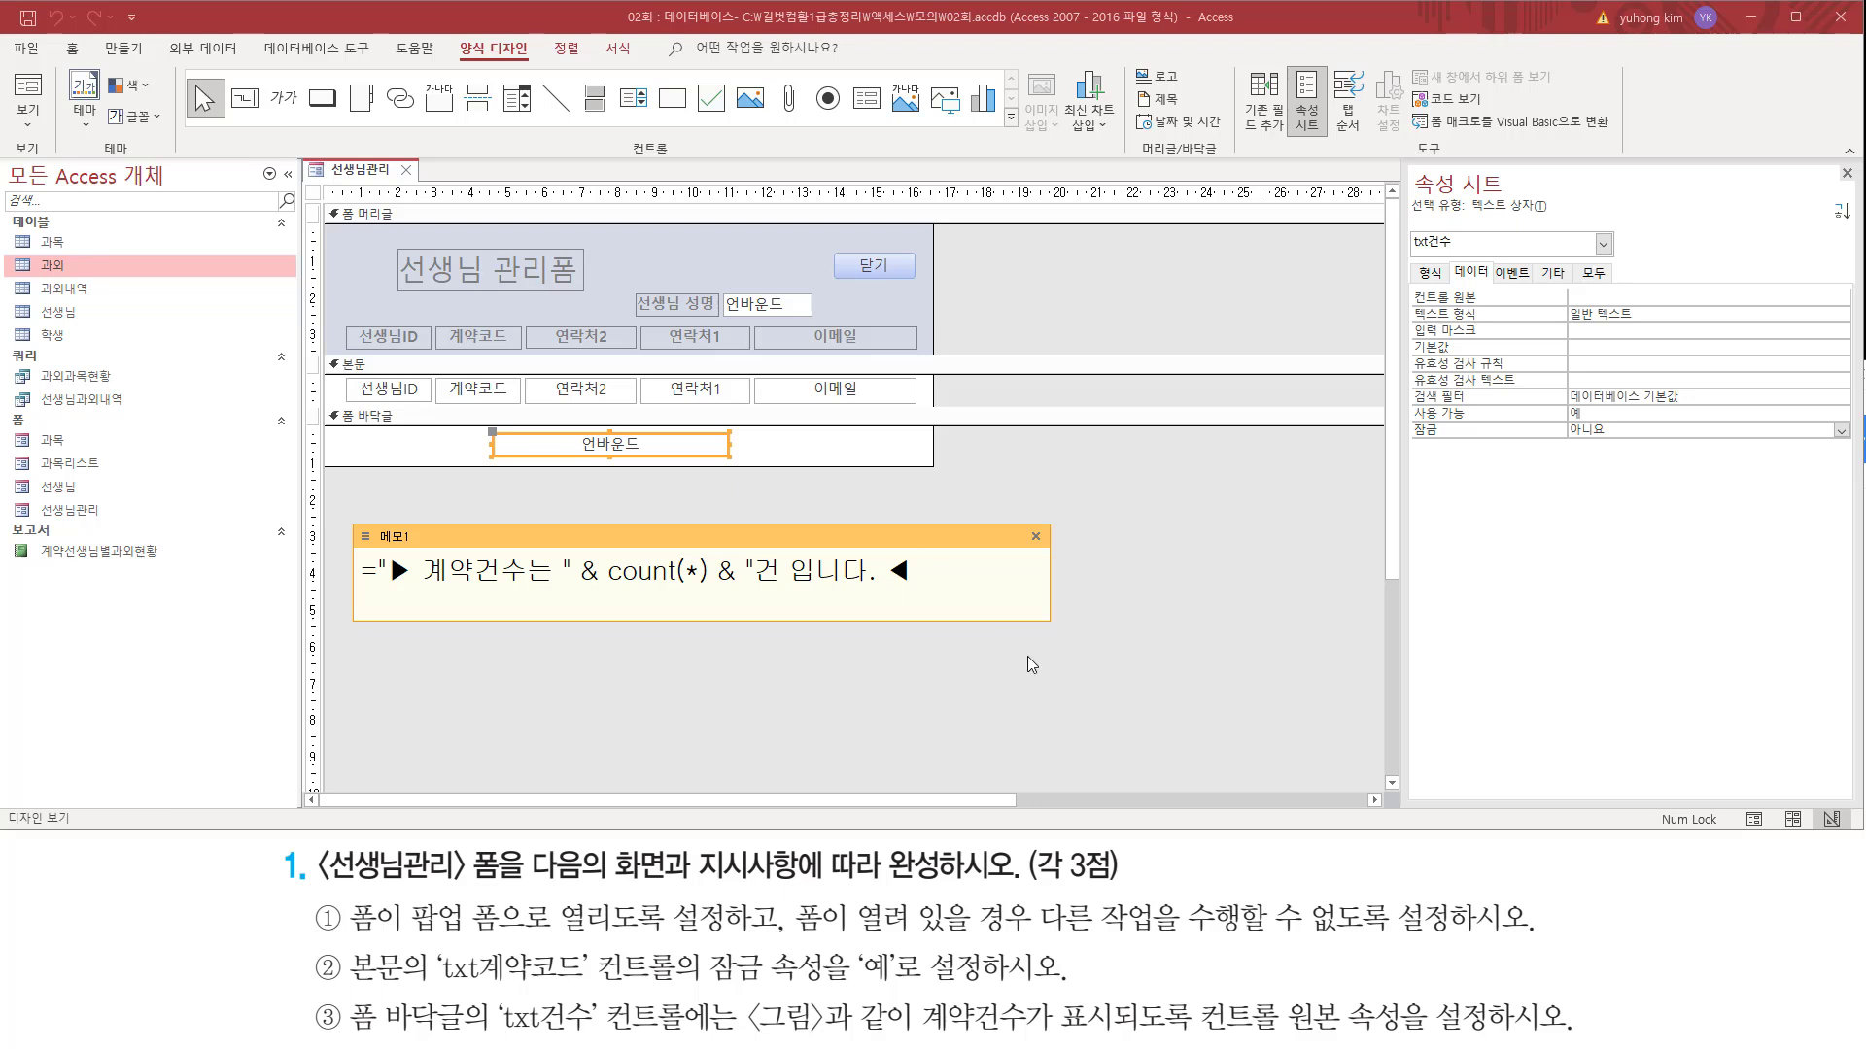
type("\"")
left_click_drag(756, 569, 909, 579)
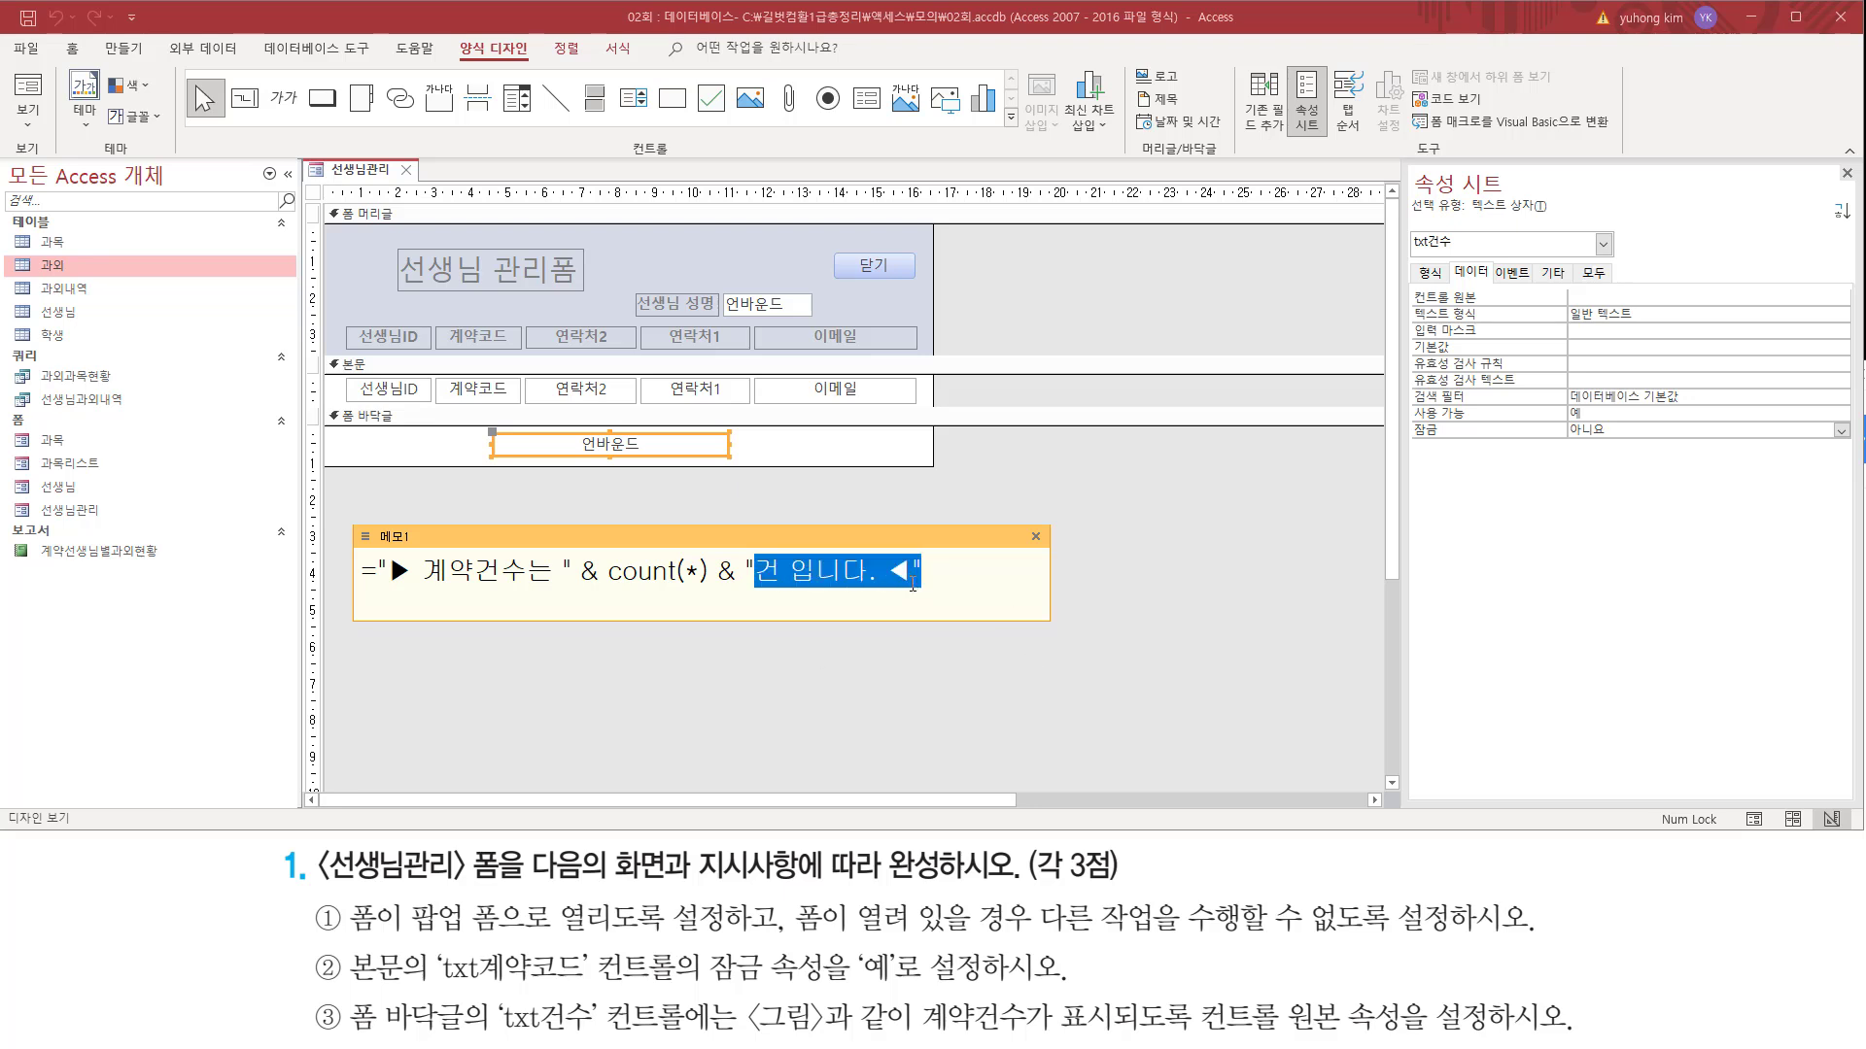
left_click(911, 581)
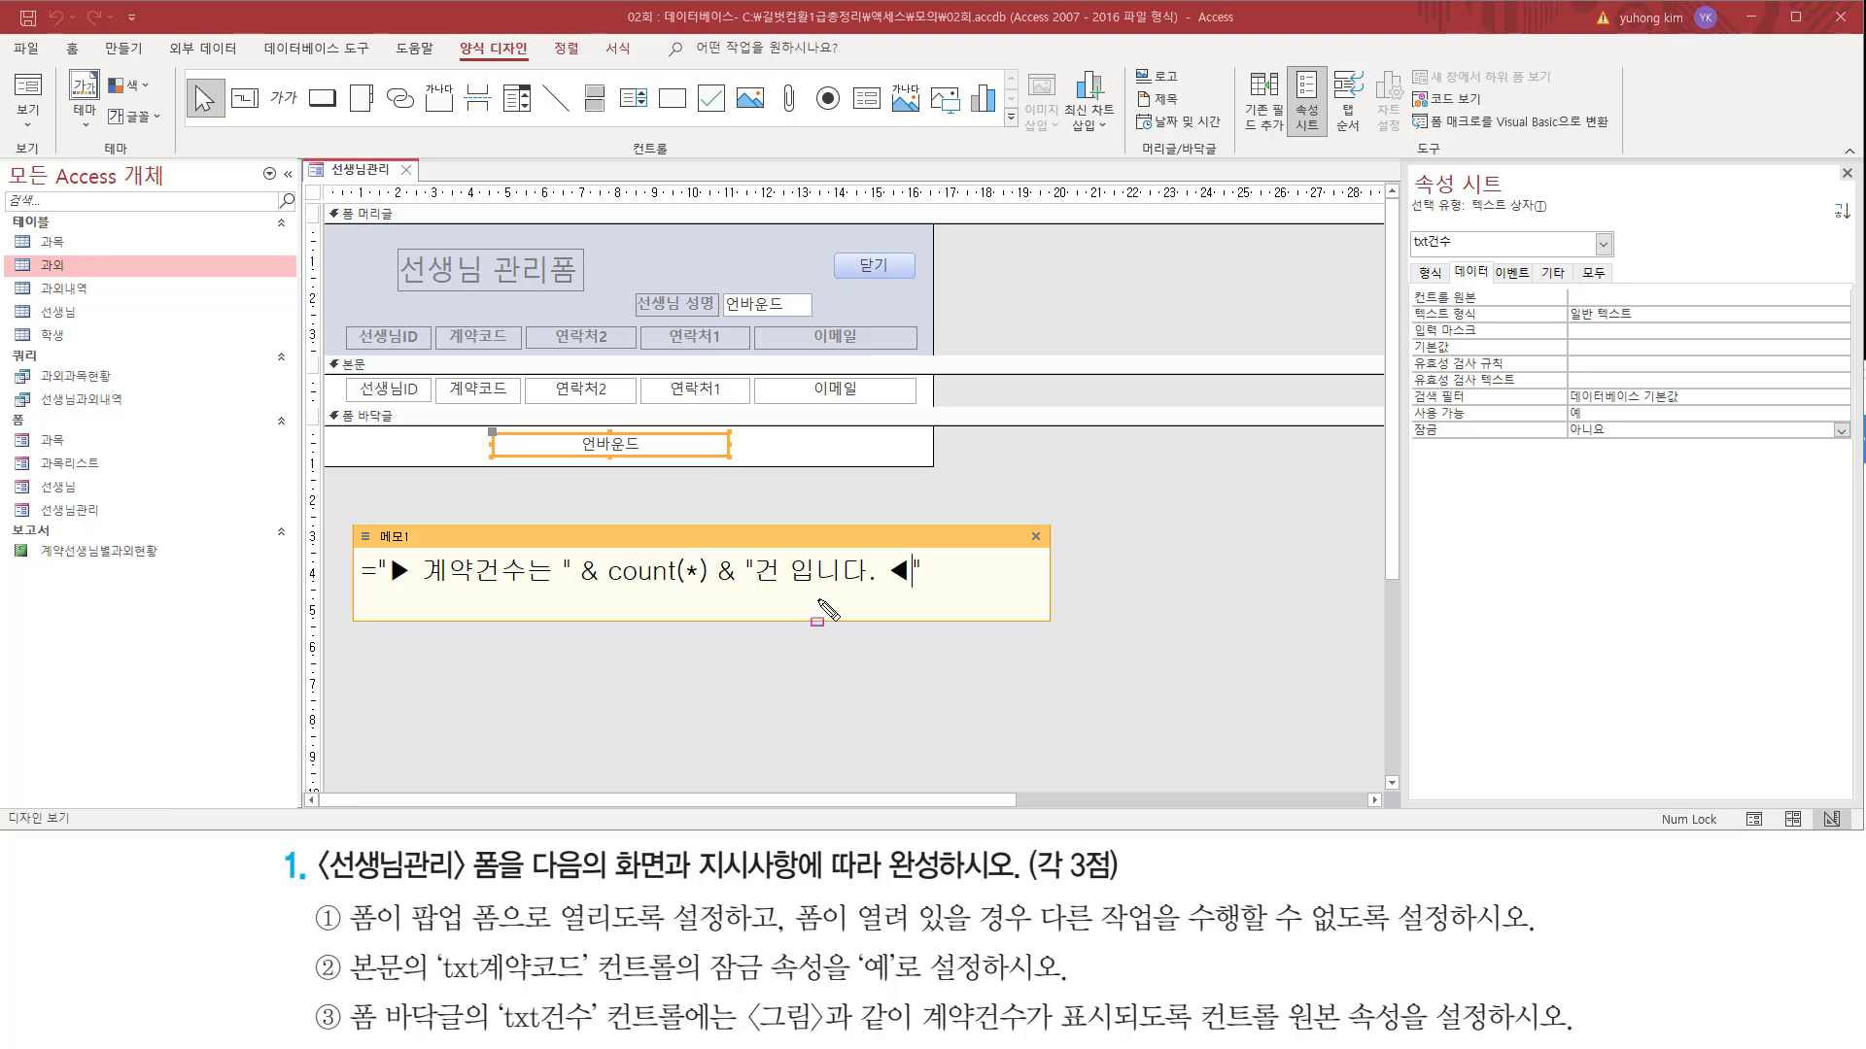
left_click_drag(865, 571, 877, 591)
key("Escape")
mouse_move(774, 557)
left_mouse_down()
mouse_move(793, 592)
mouse_move(892, 592)
left_mouse_up()
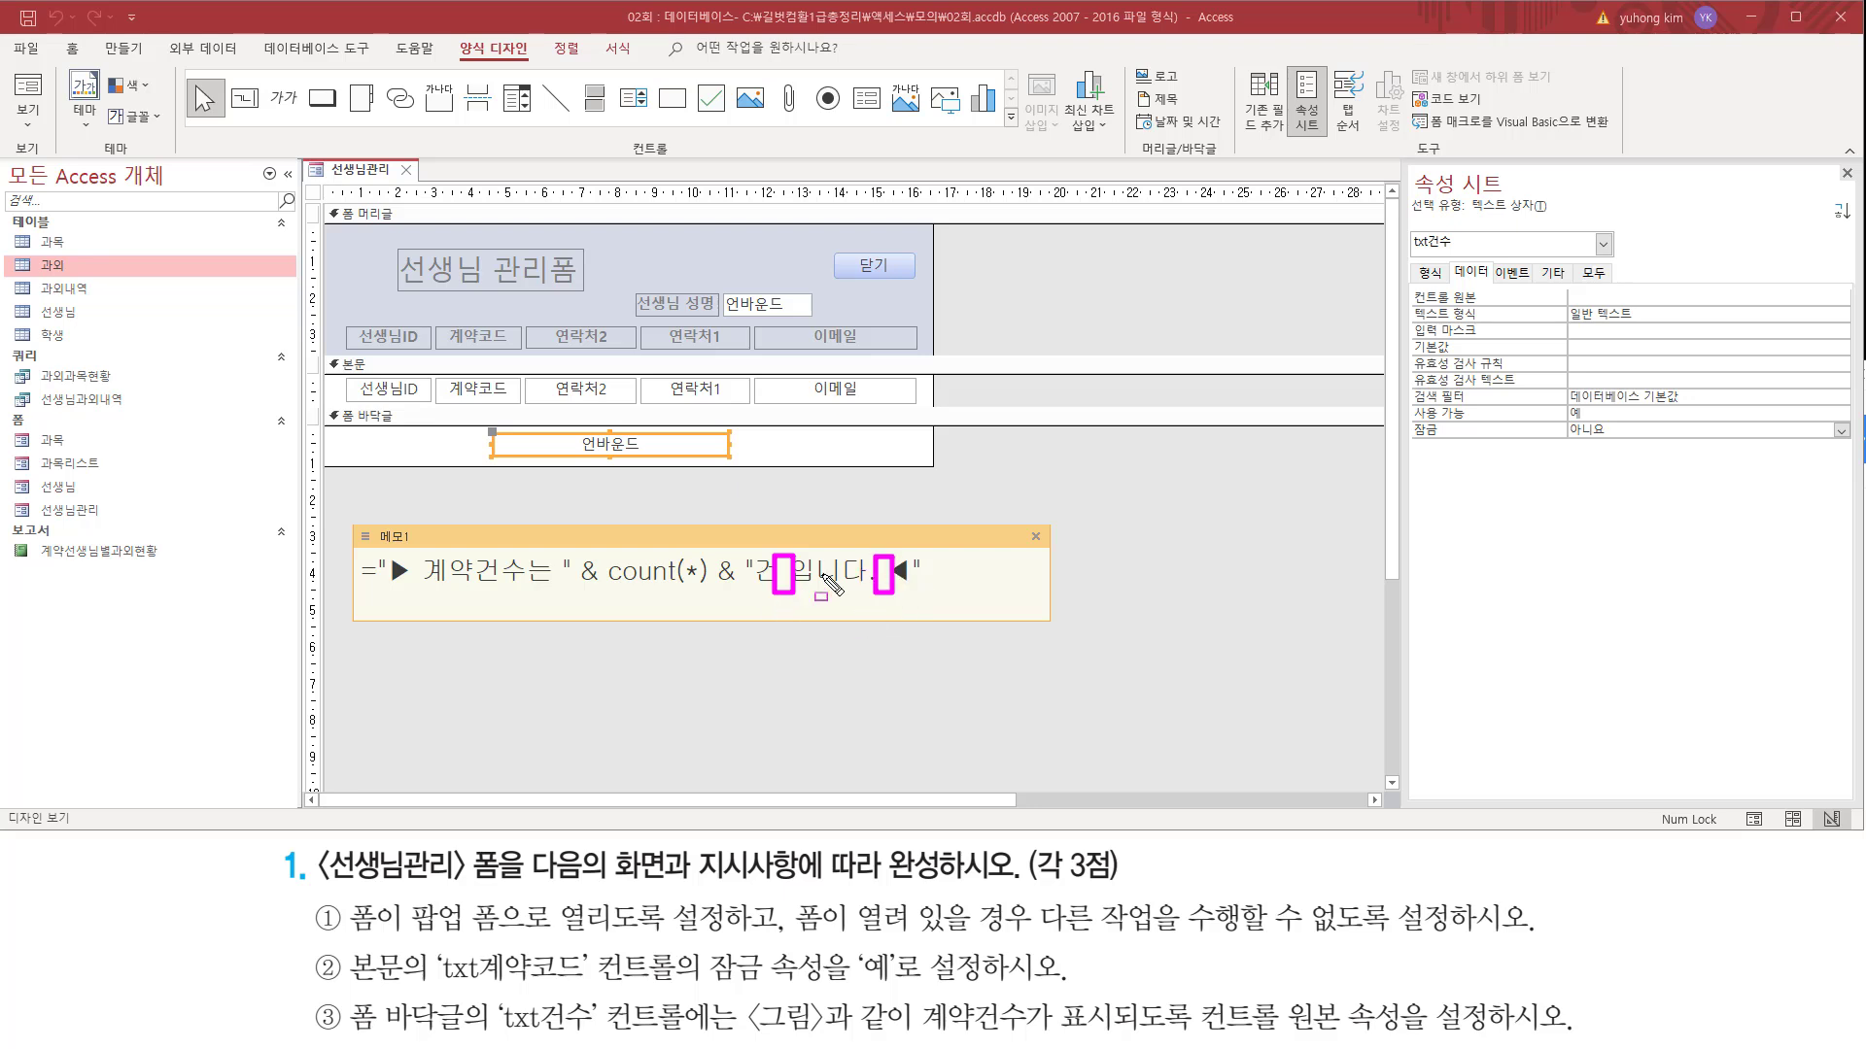
key("Escape")
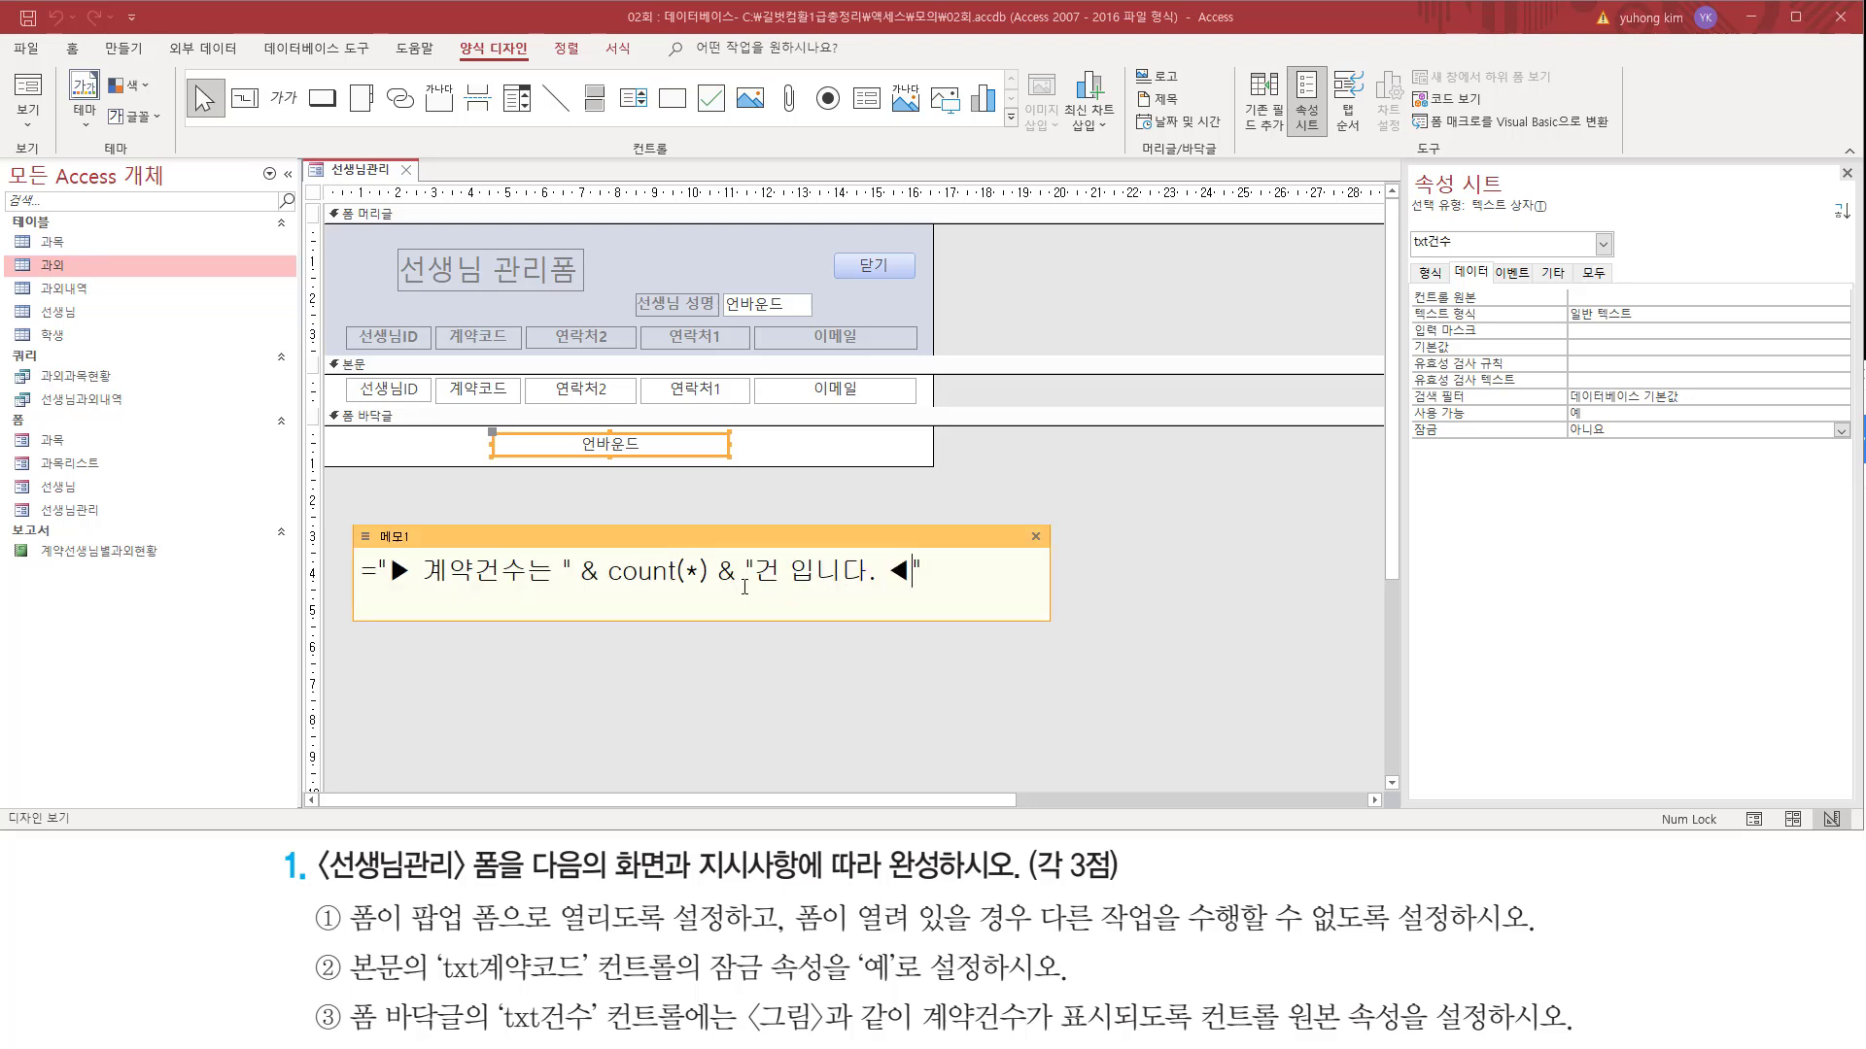
key("ctrl+shift+d")
left_click_drag(376, 552, 388, 569)
left_click_drag(555, 550, 573, 576)
mouse_move(391, 581)
left_mouse_down()
mouse_move(578, 582)
mouse_move(561, 582)
mouse_move(619, 498)
left_mouse_up()
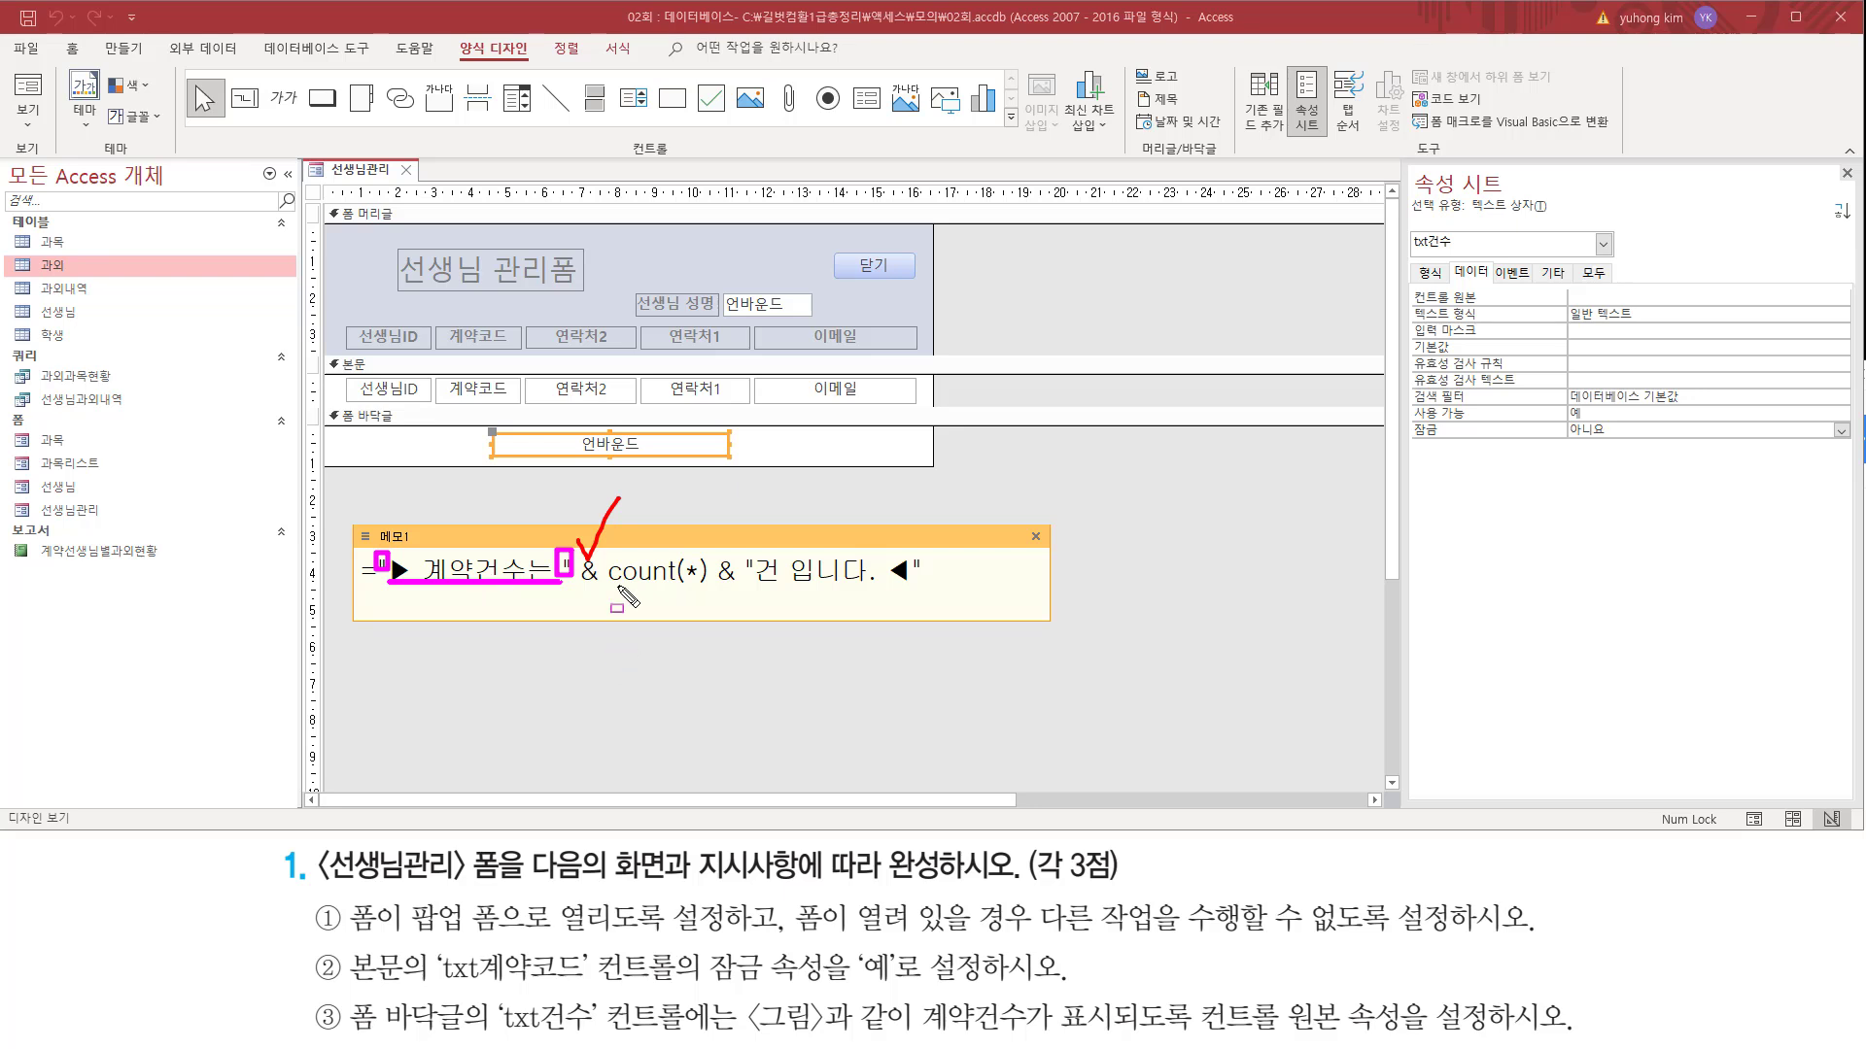
left_click_drag(603, 587, 704, 588)
mouse_move(719, 545)
left_mouse_down()
mouse_move(727, 573)
mouse_move(744, 512)
left_mouse_up()
left_click_drag(744, 553, 753, 569)
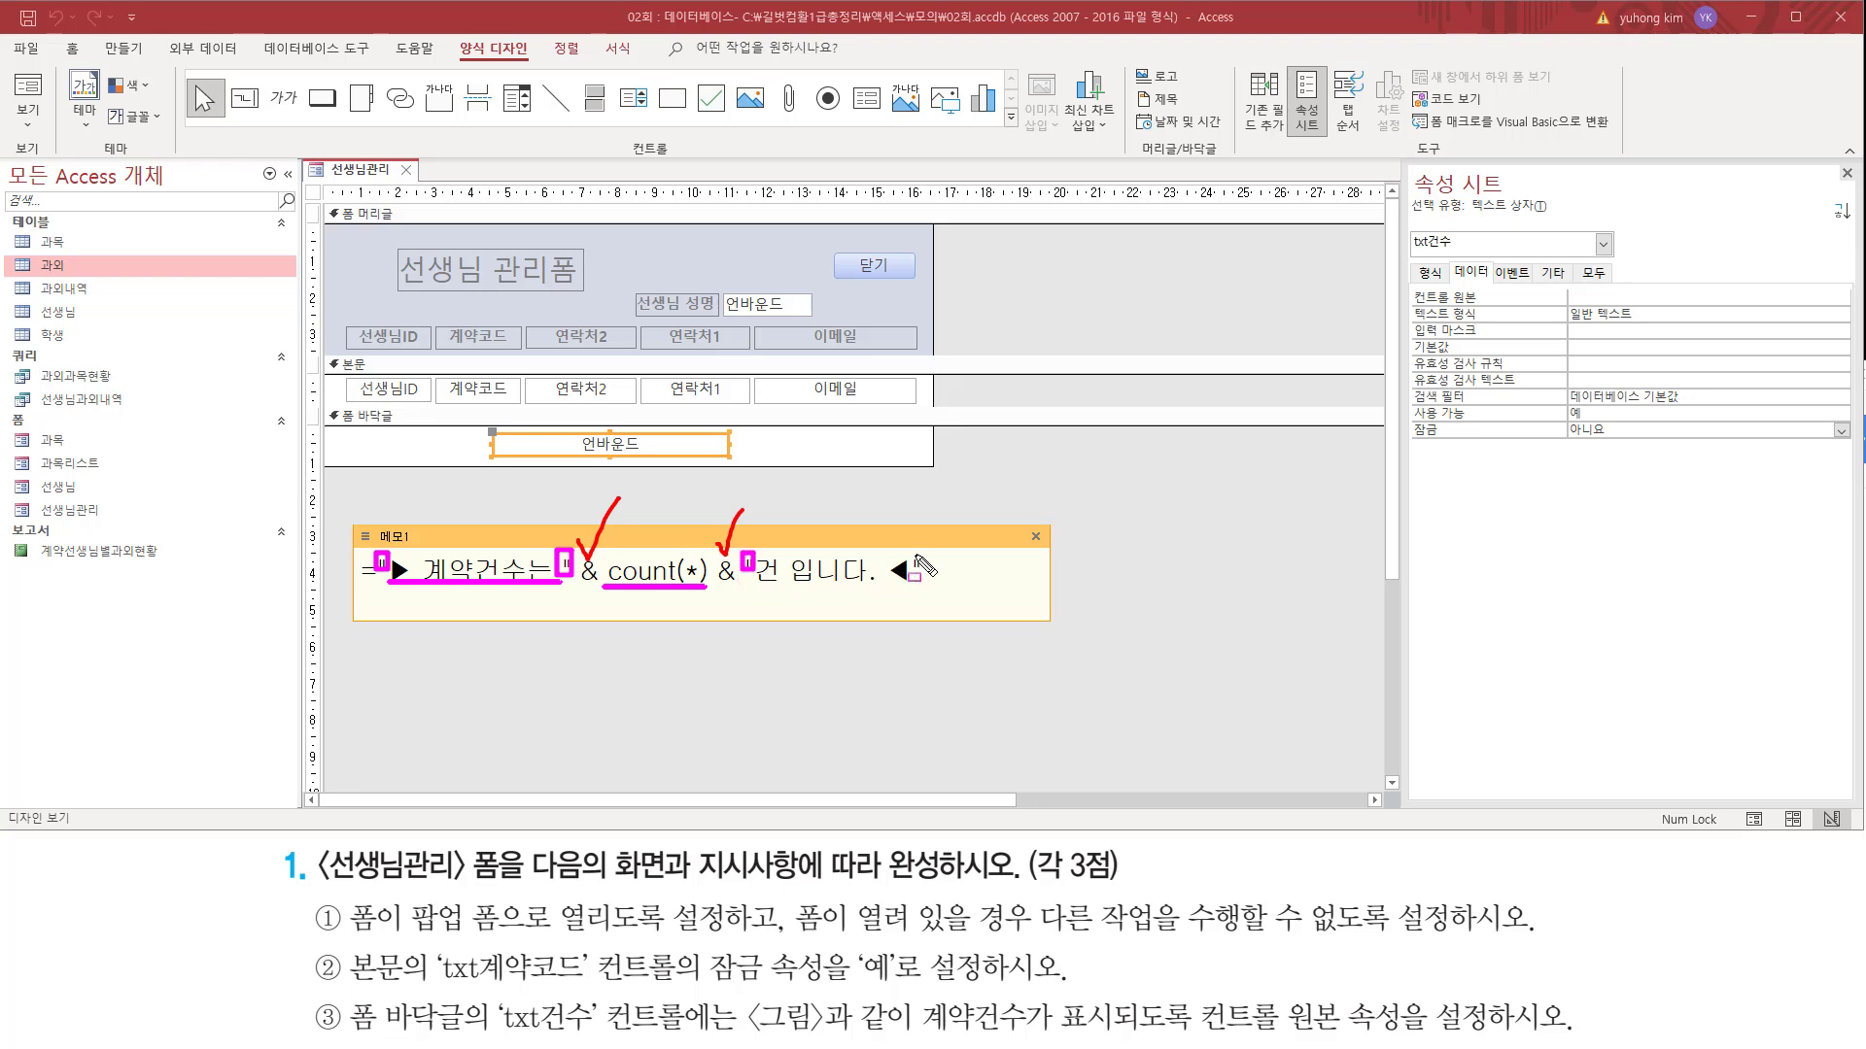
left_click_drag(910, 553, 923, 568)
left_click_drag(755, 585, 912, 587)
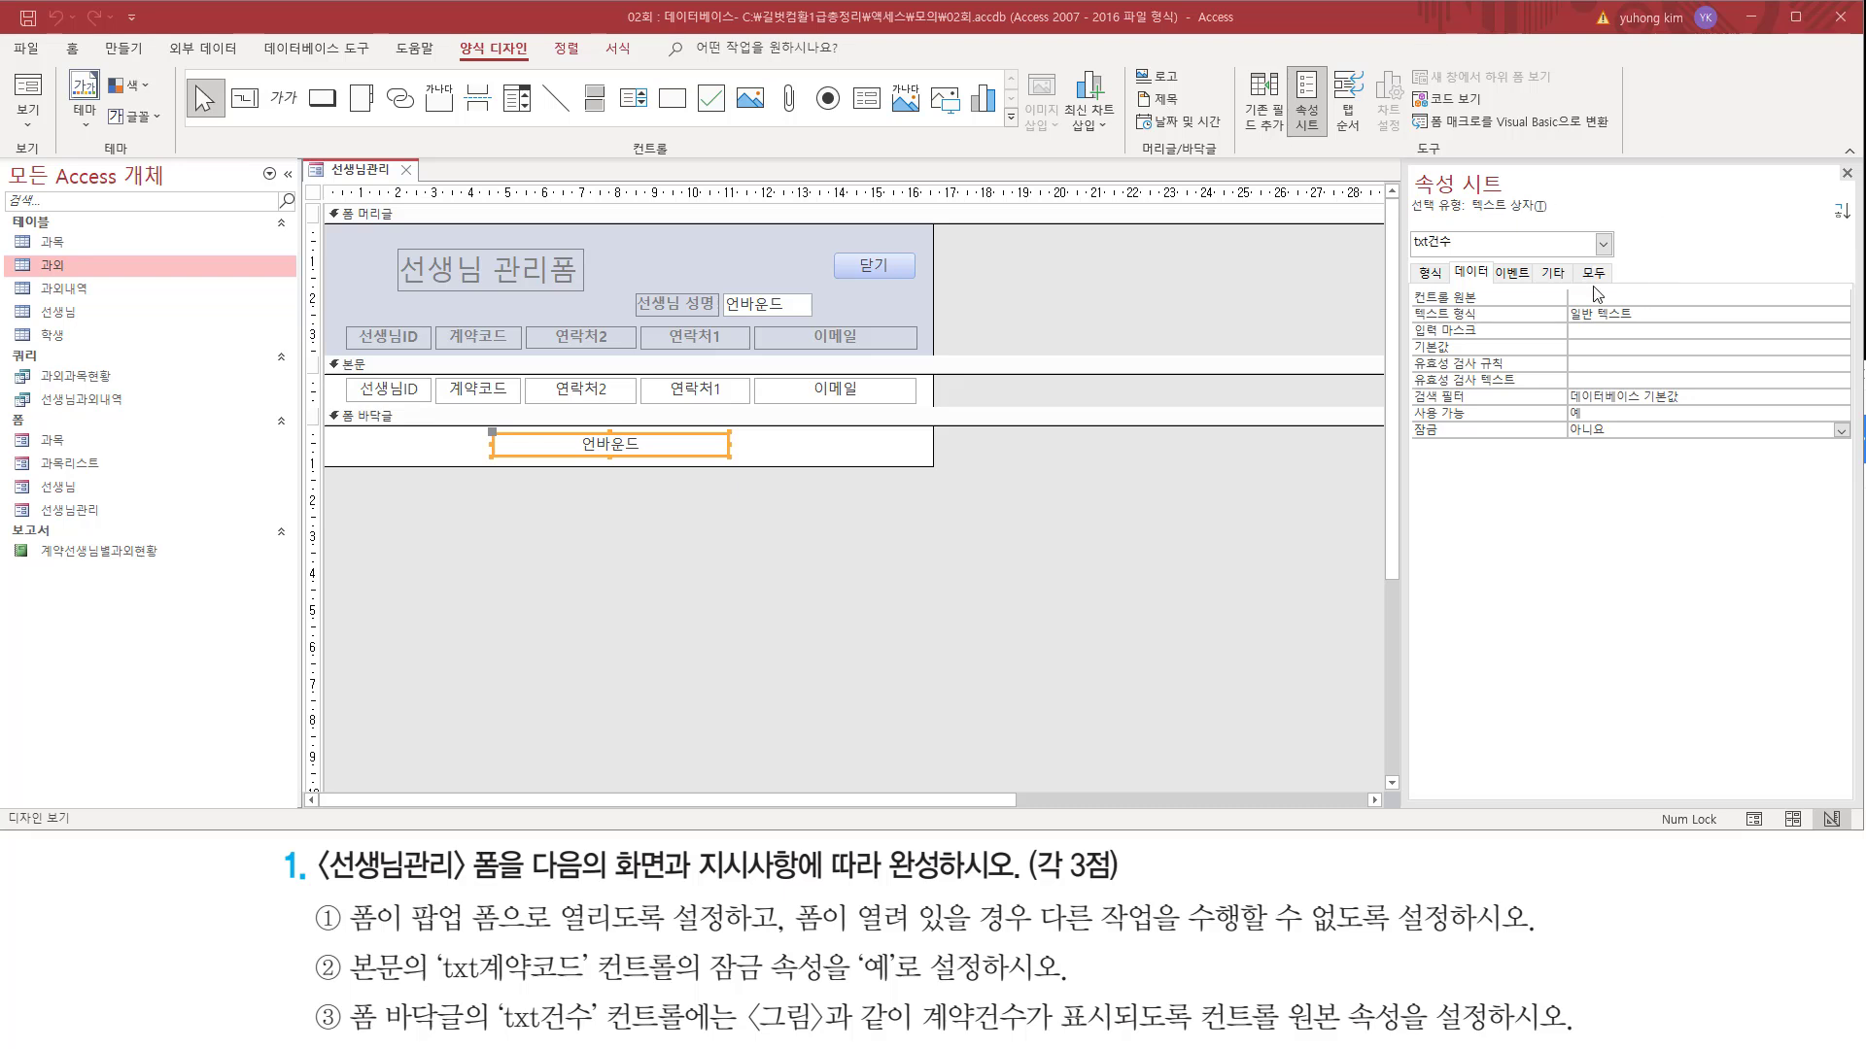
- Paste the drafted expression ="▶ 계약건수는 " & Count(*) & "건 입니다. ◀" as the control source of txt건수
left_click(1593, 296)
key("ctrl+v")
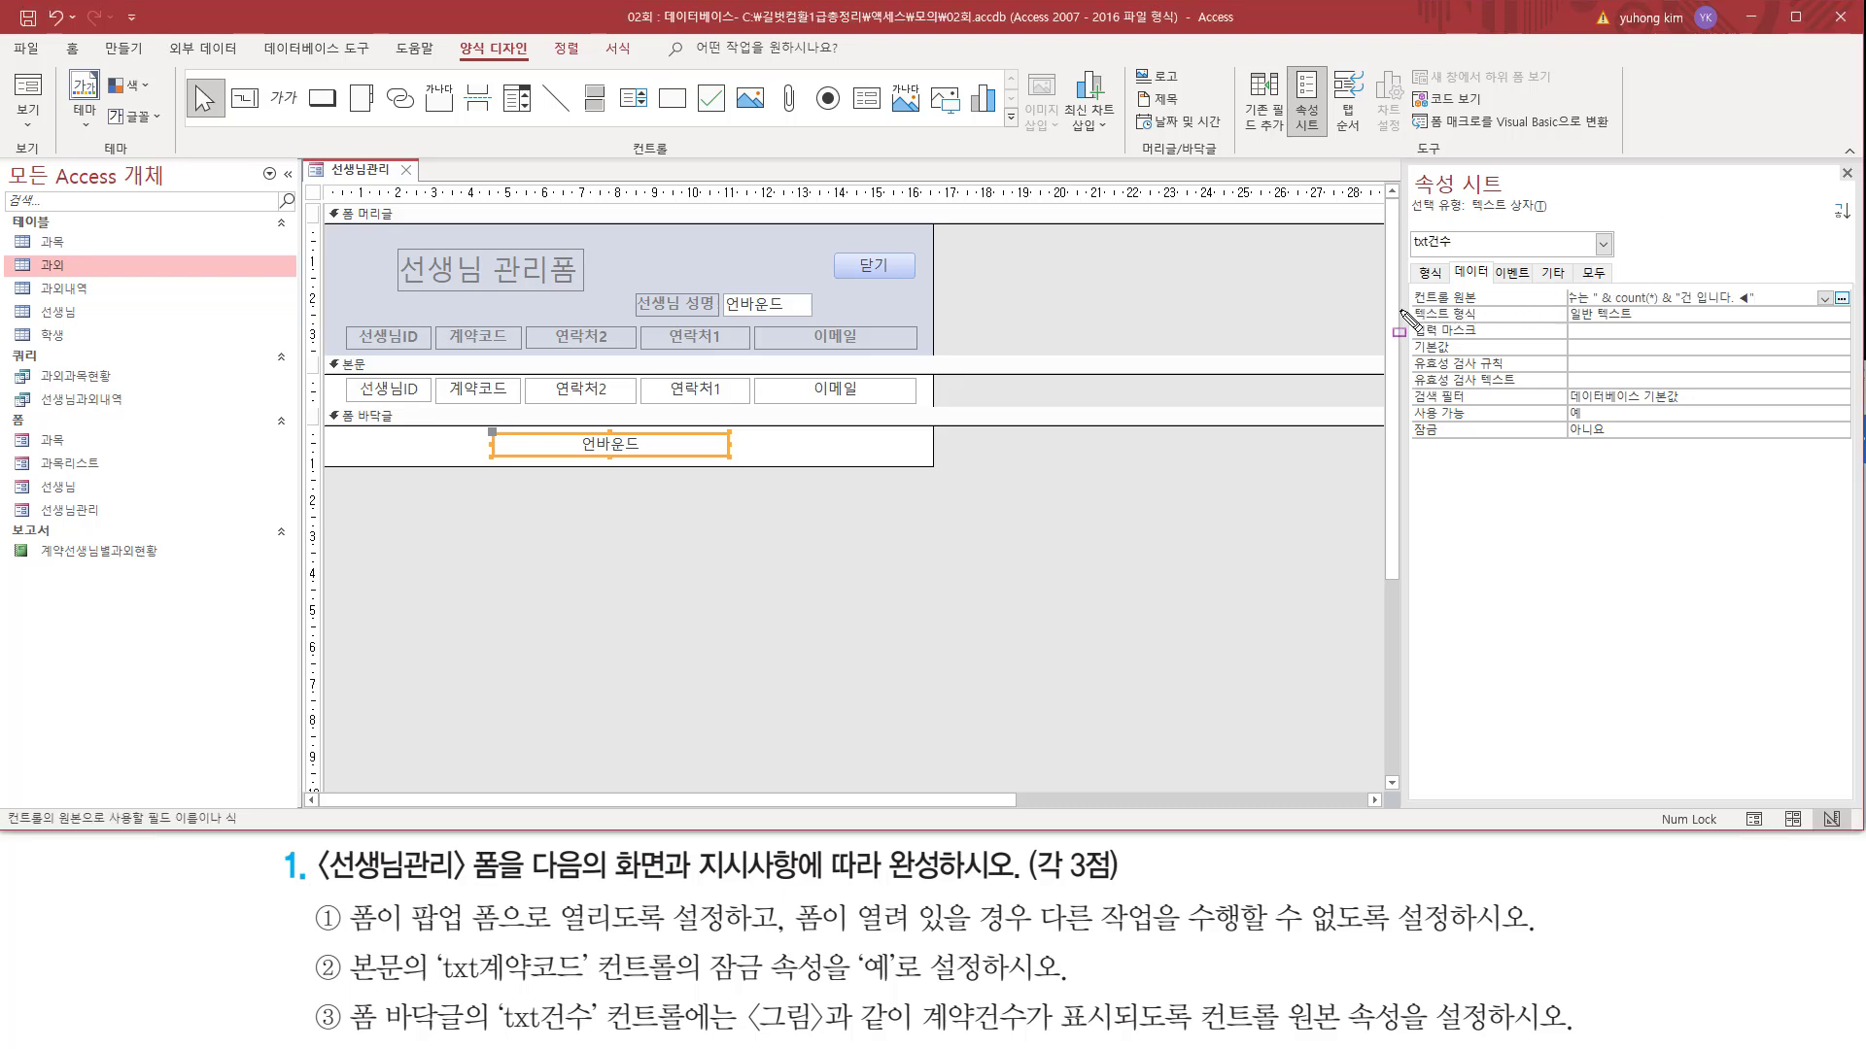
left_click_drag(1401, 311, 1750, 311)
key("Escape")
key("Return")
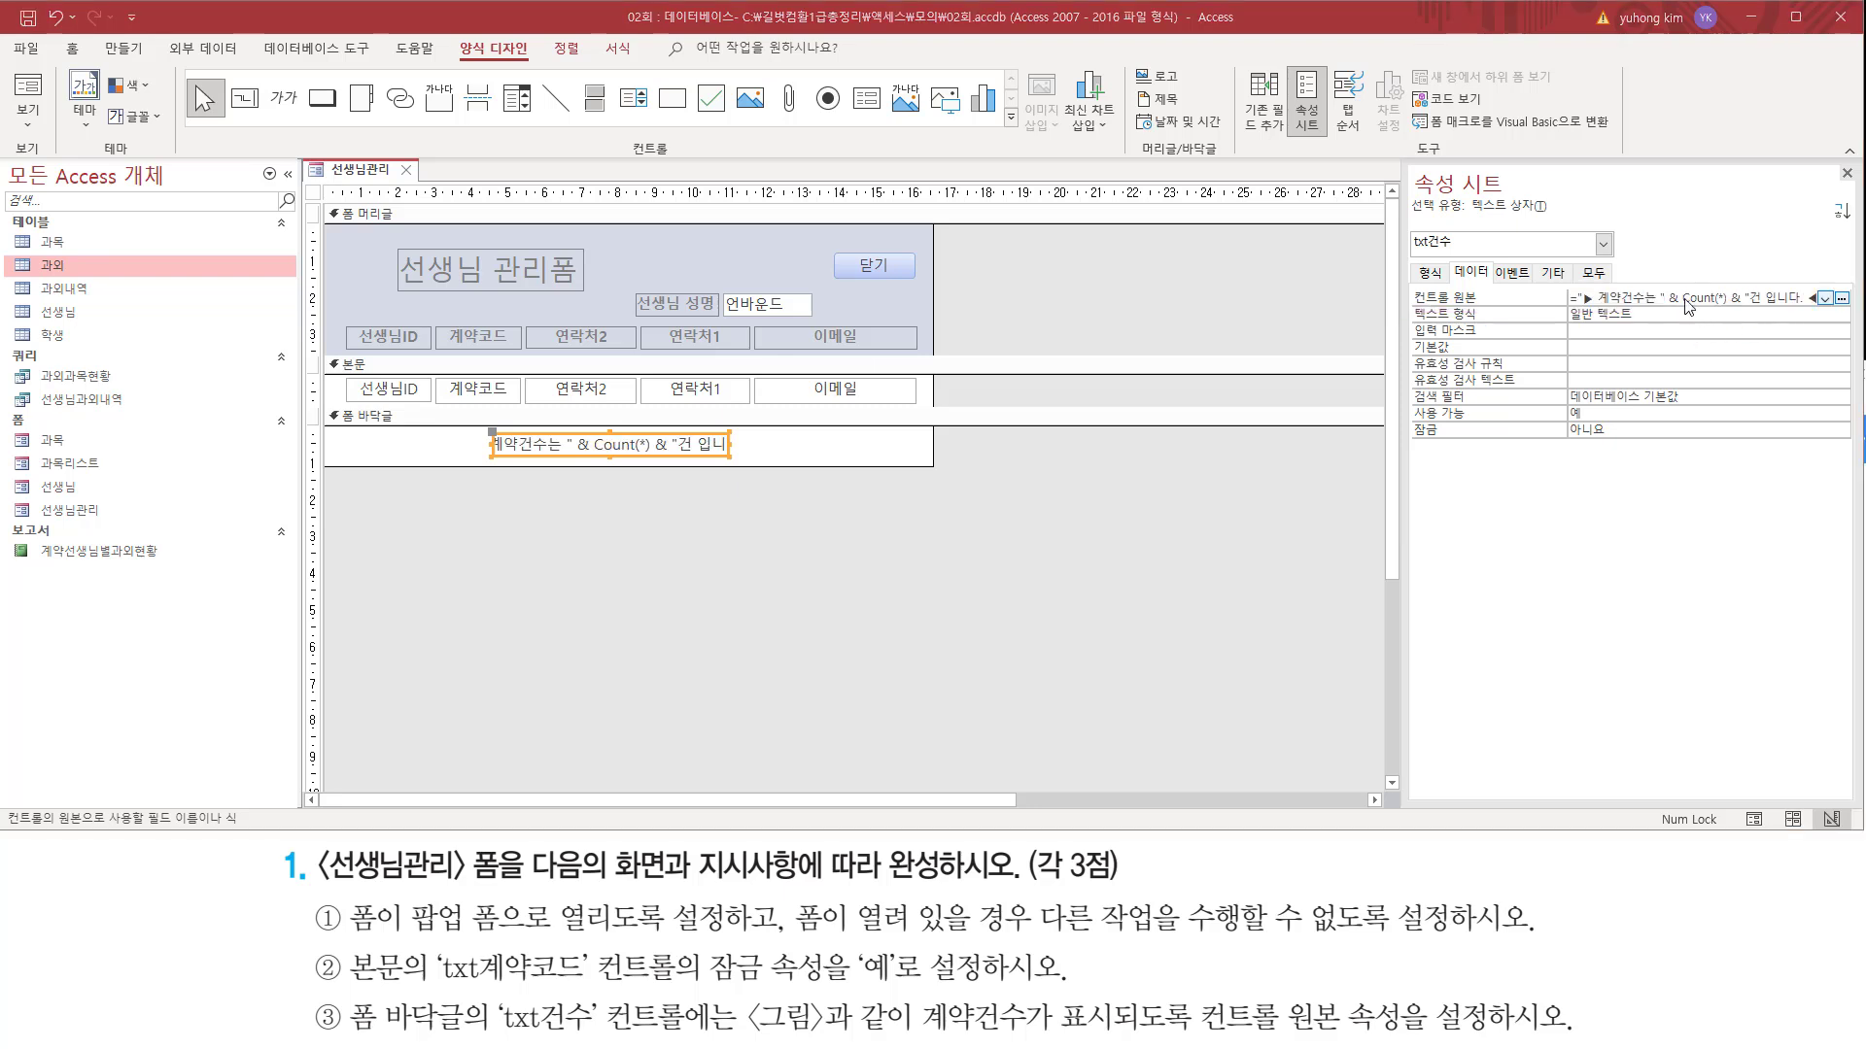
left_click(1648, 294)
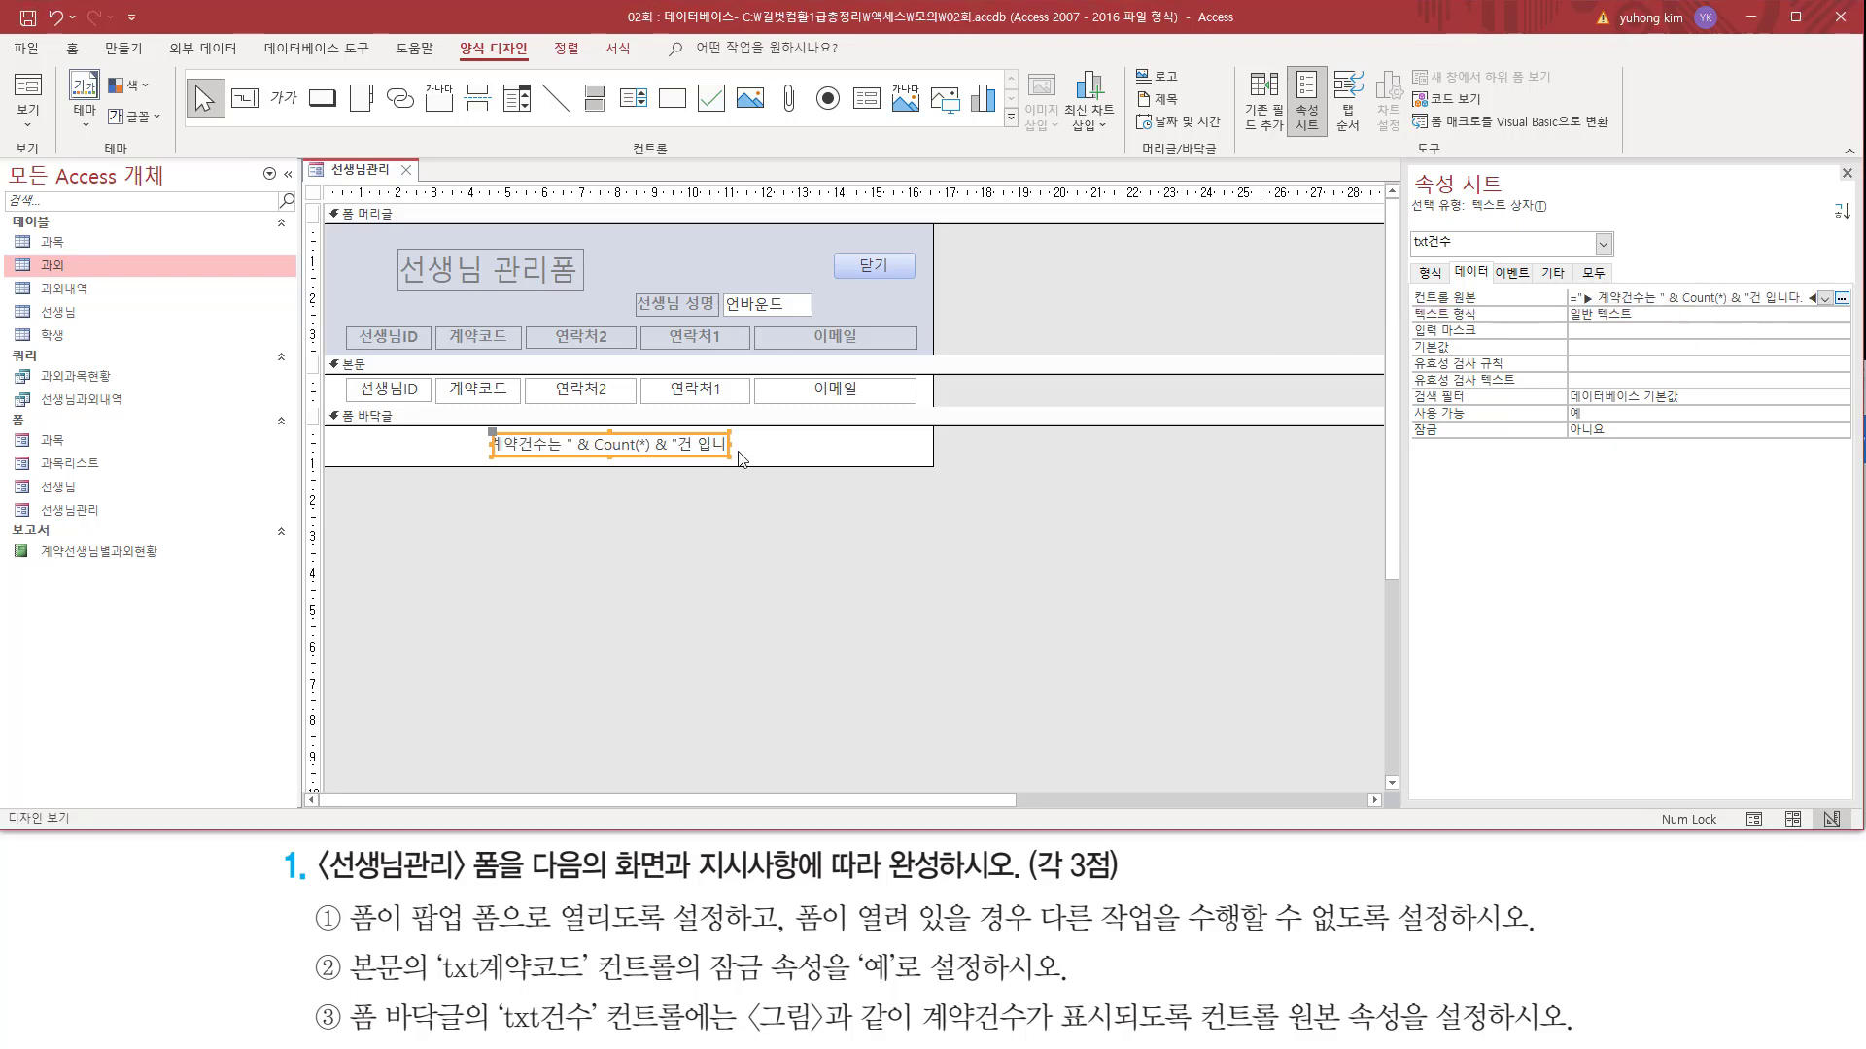
- Show the 선생님관리 form in form view and check the contract-count text in its footer
right_click(356, 178)
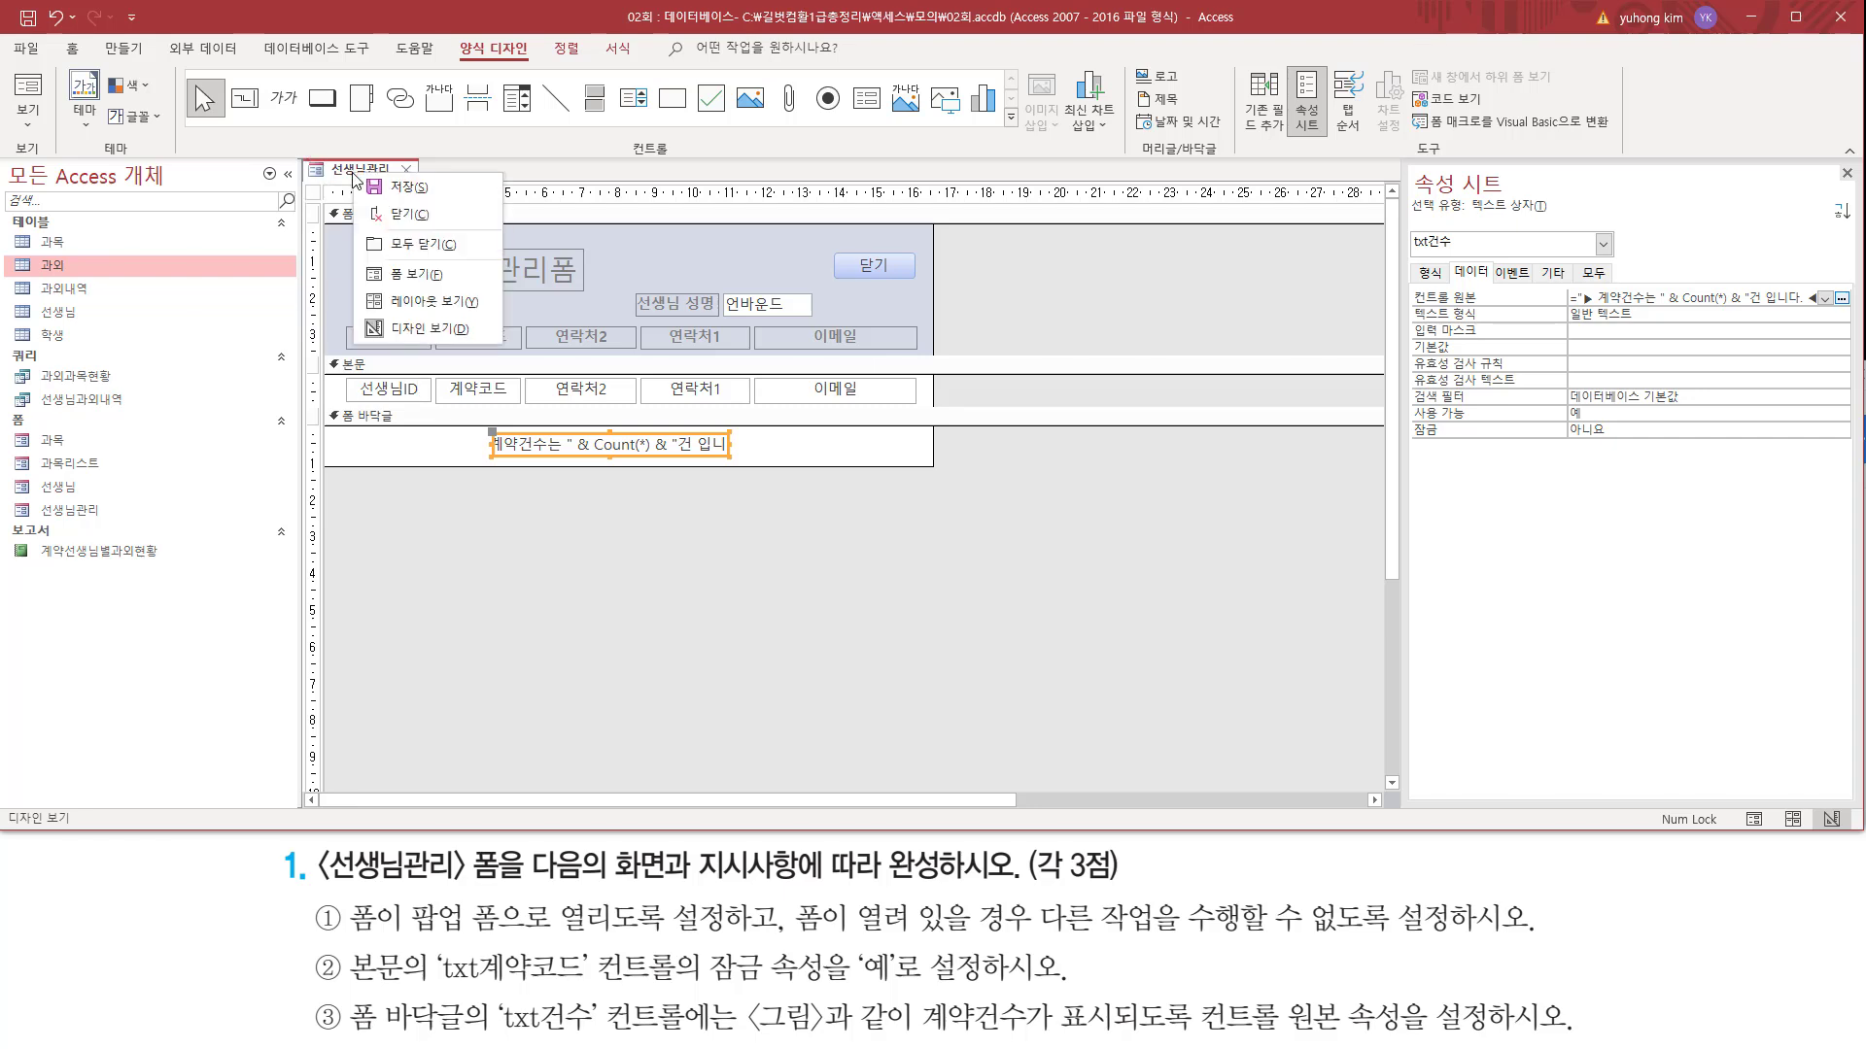
left_click(389, 276)
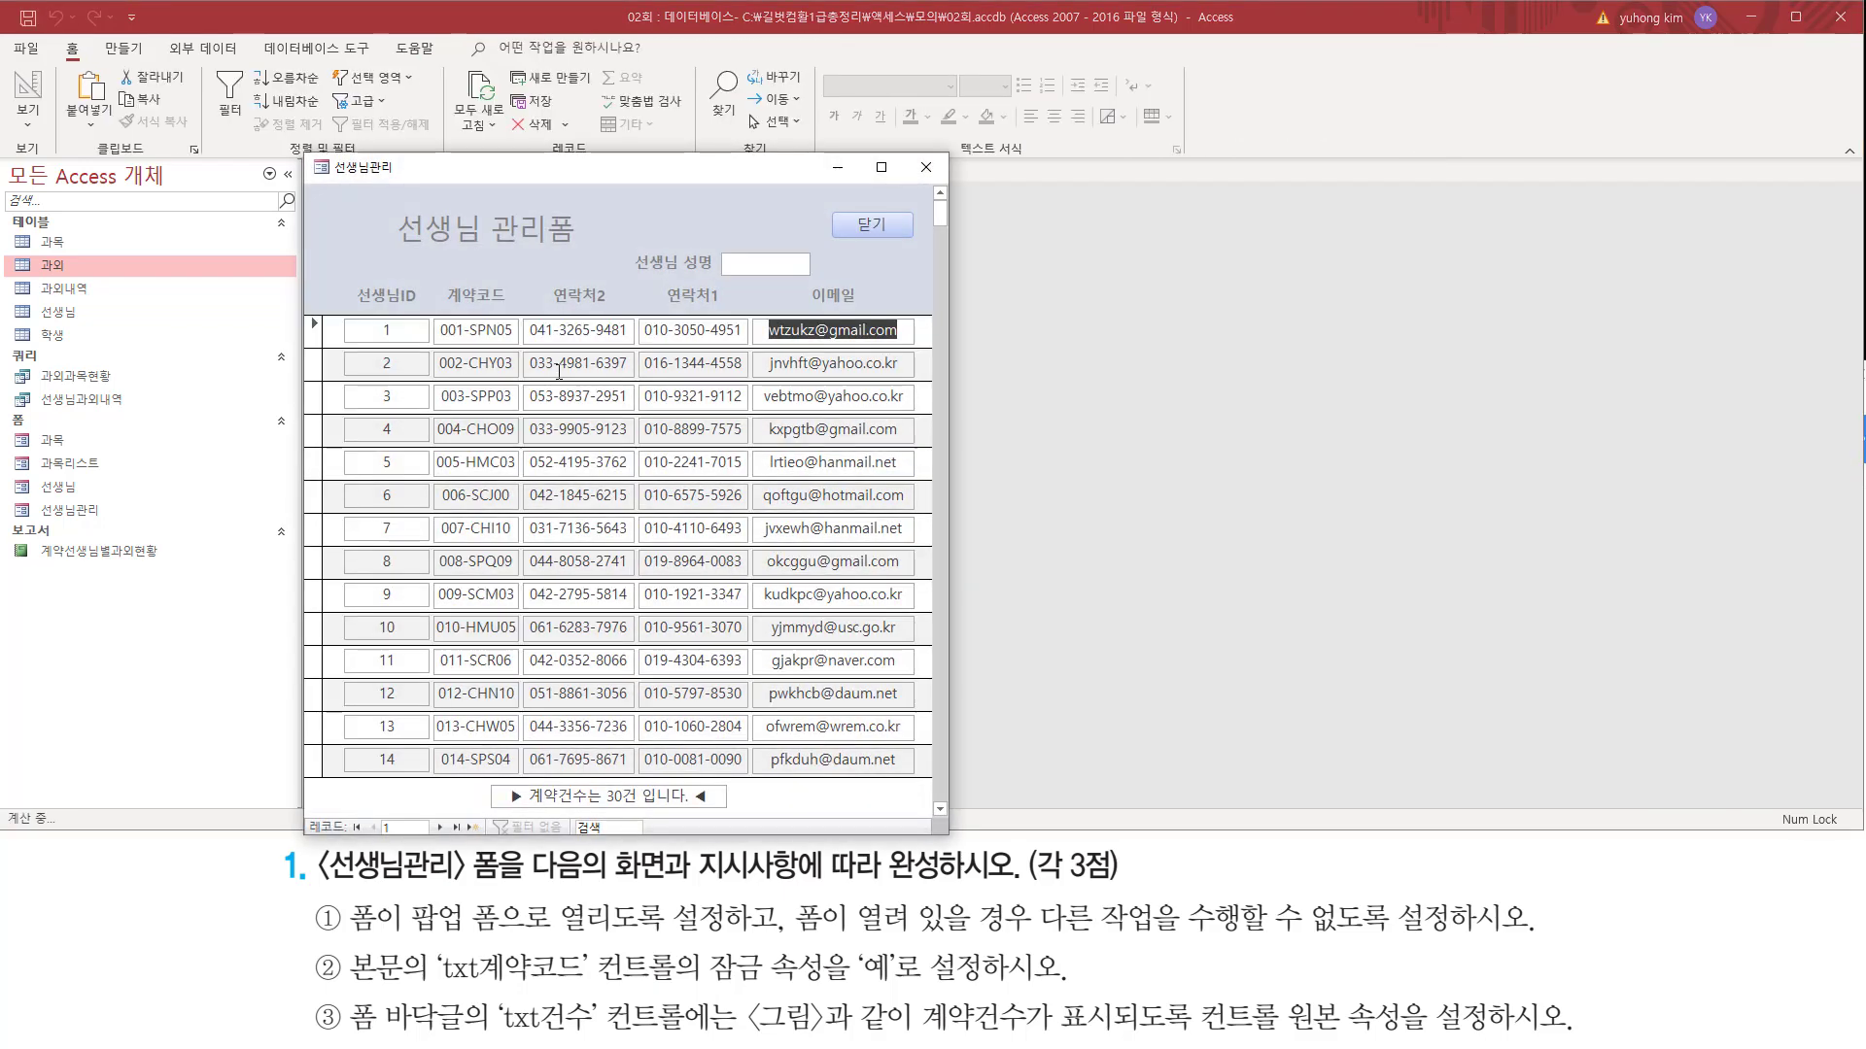
left_click_drag(610, 180, 713, 94)
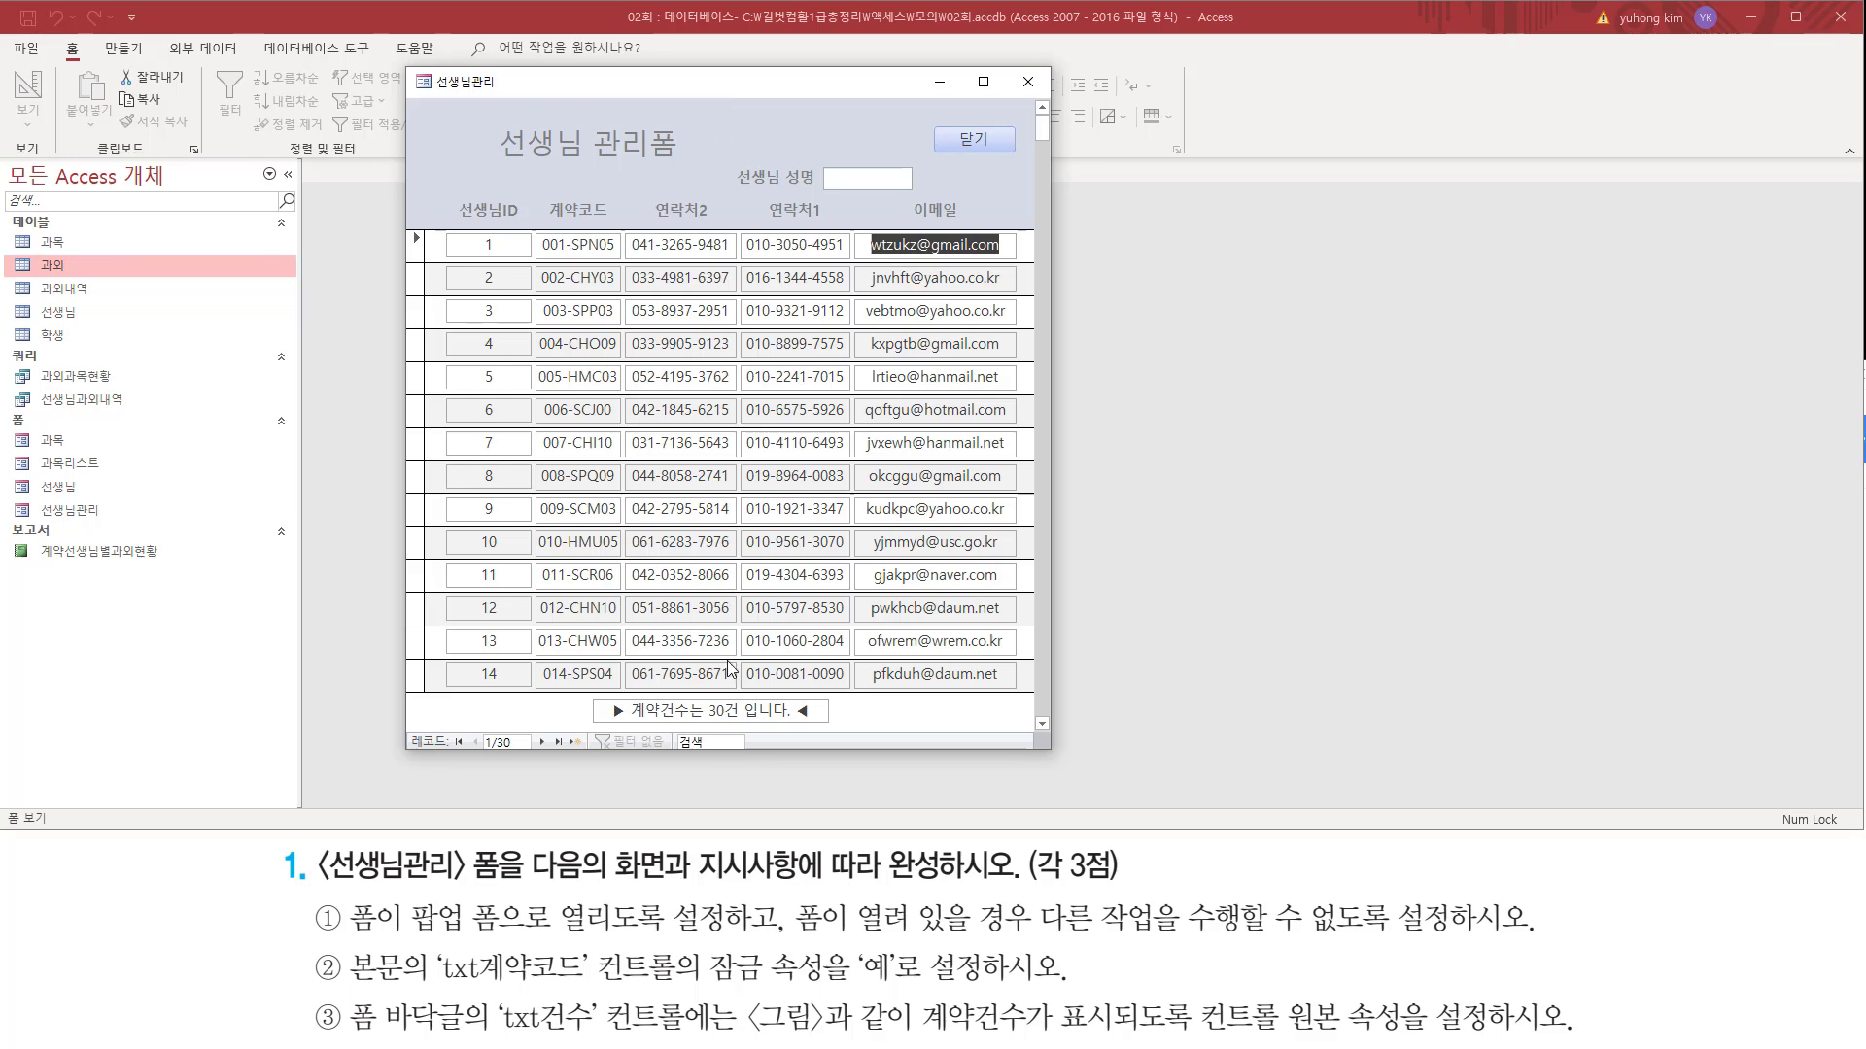
left_click_drag(611, 725, 821, 725)
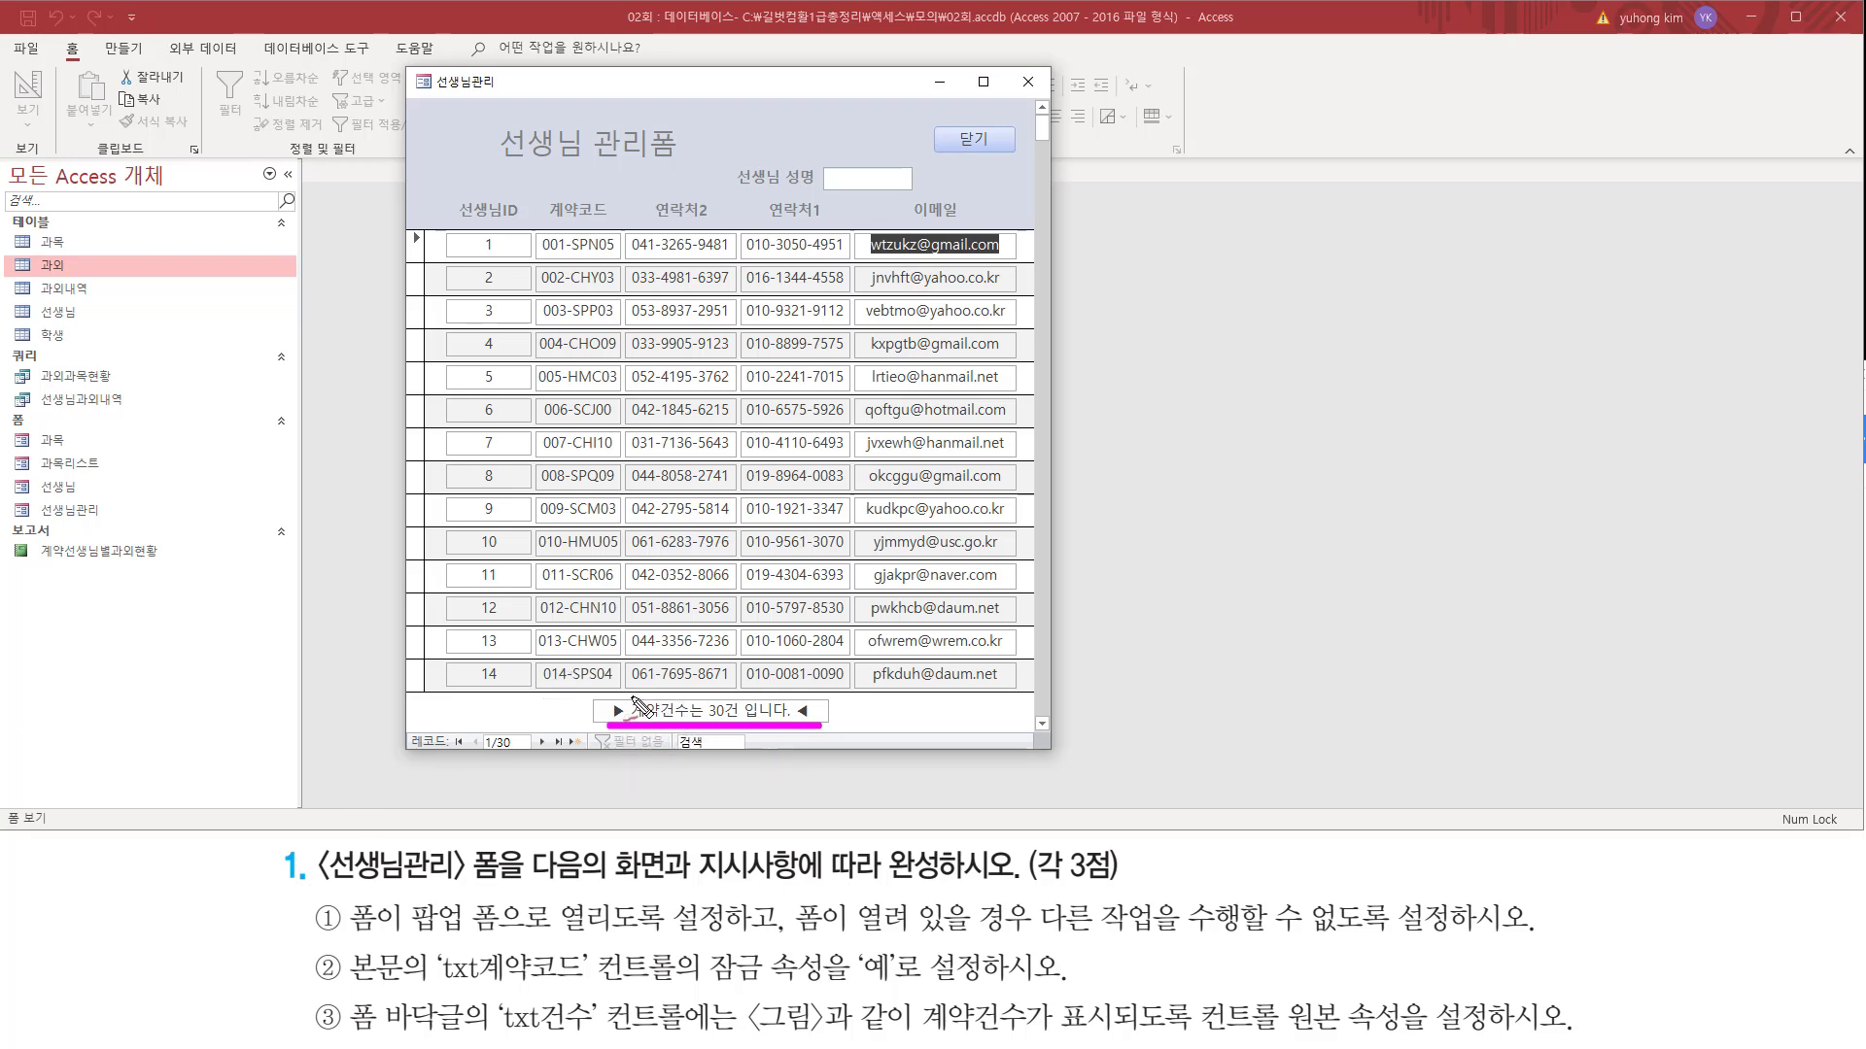
mouse_move(620, 693)
left_mouse_down()
mouse_move(710, 702)
mouse_move(721, 684)
mouse_move(746, 702)
mouse_move(754, 684)
mouse_move(805, 683)
mouse_move(748, 741)
left_mouse_up()
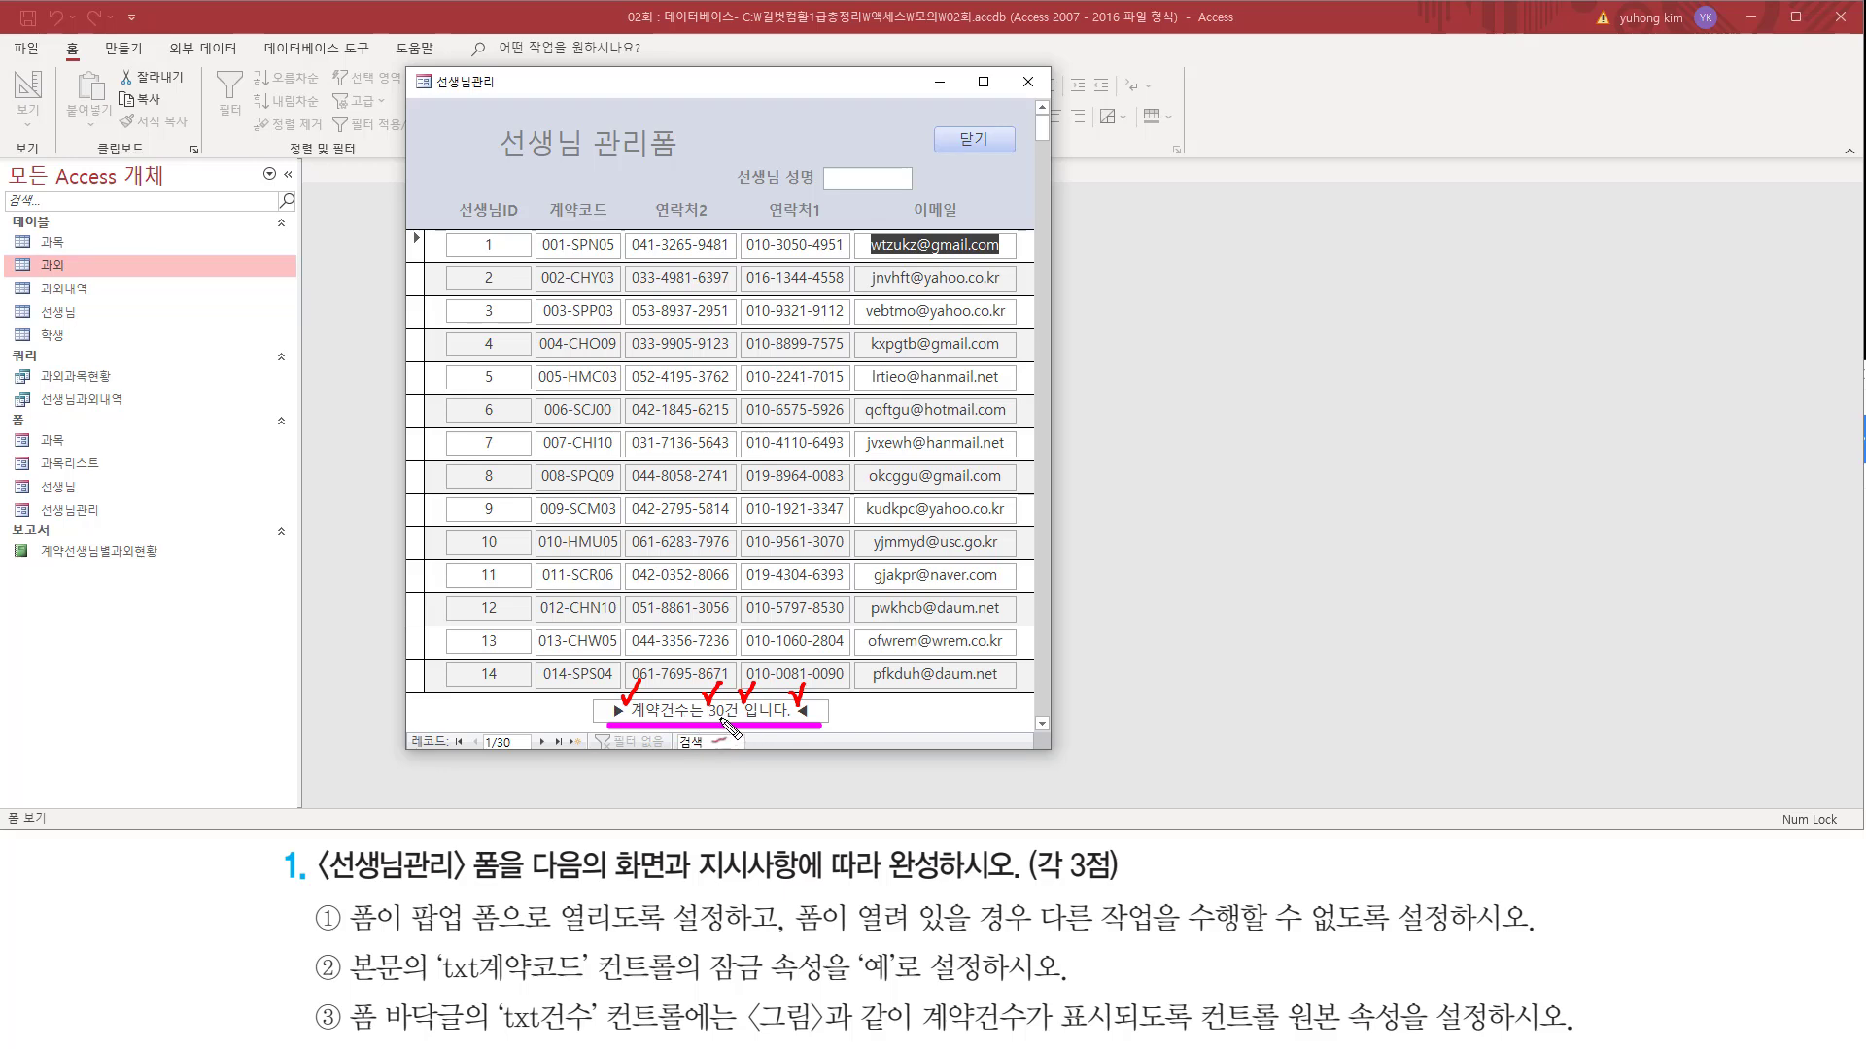
left_click_drag(709, 717, 725, 718)
key("Escape")
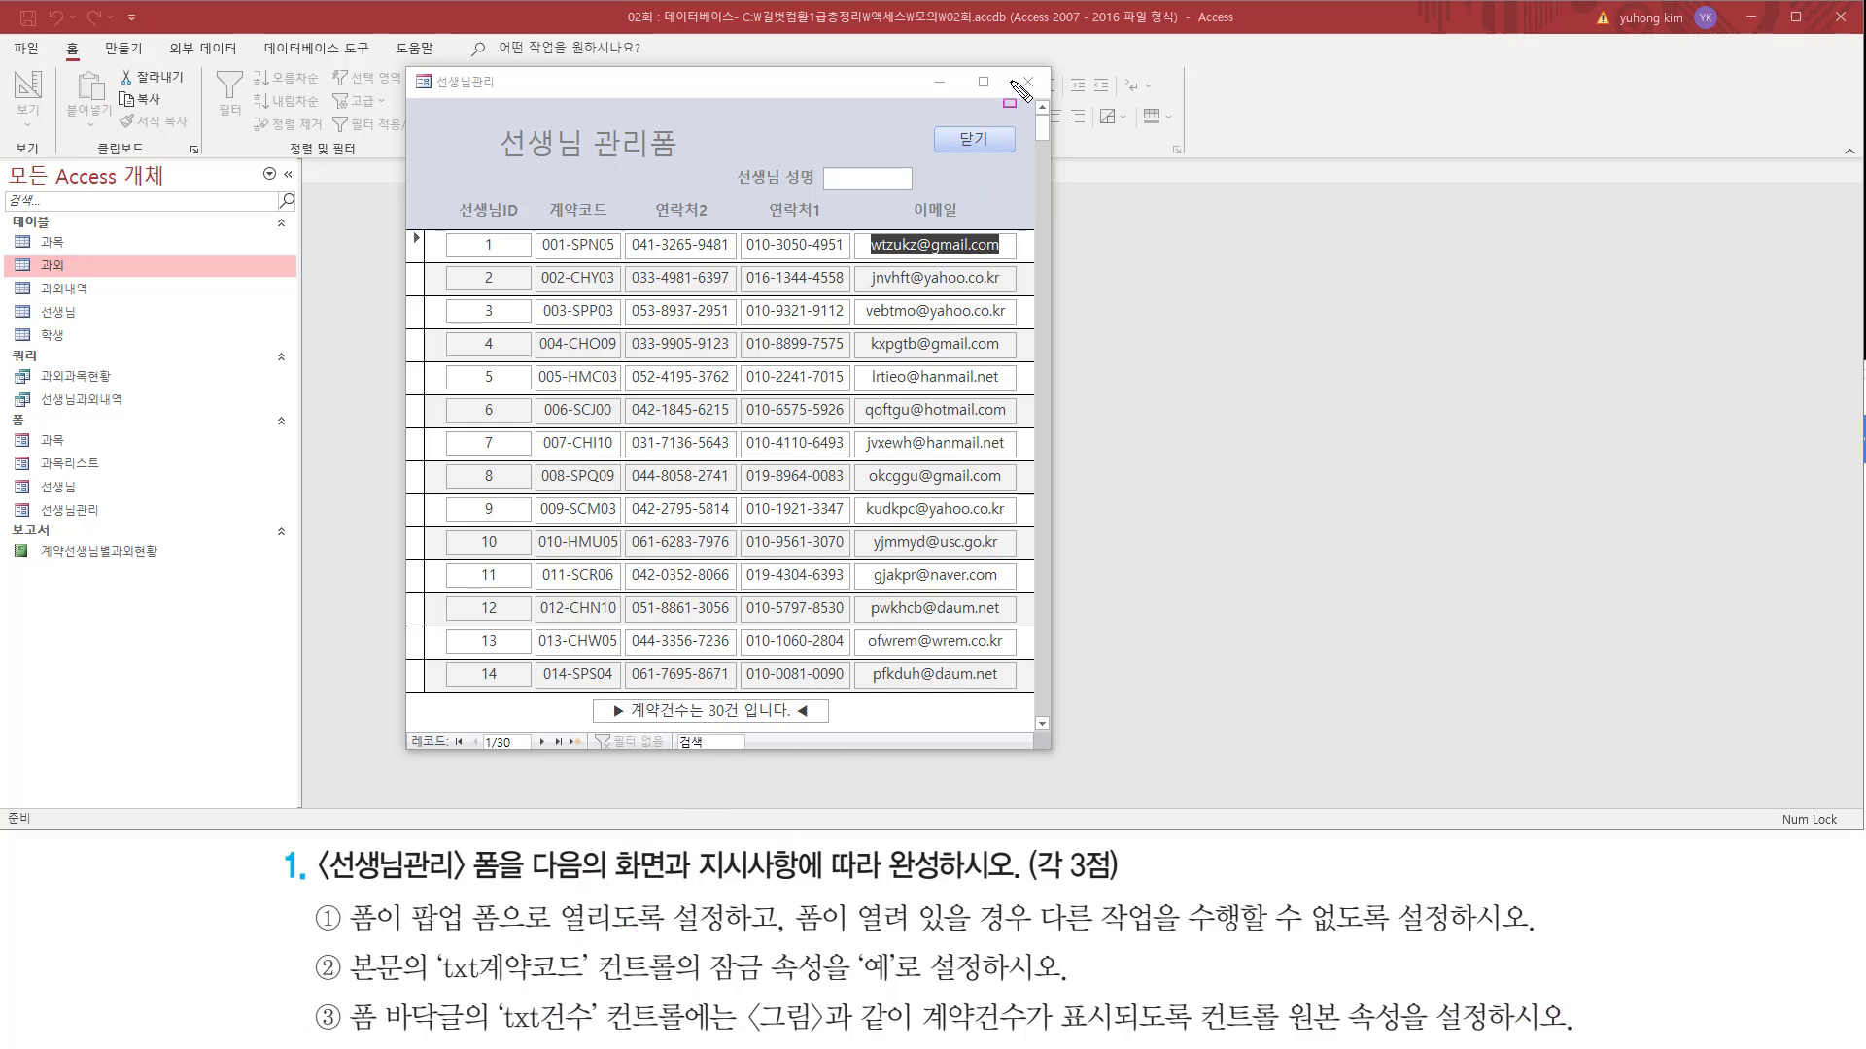
- Close the 선생님관리 form and save its design changes
left_click_drag(1017, 97, 1030, 84)
left_click(1028, 82)
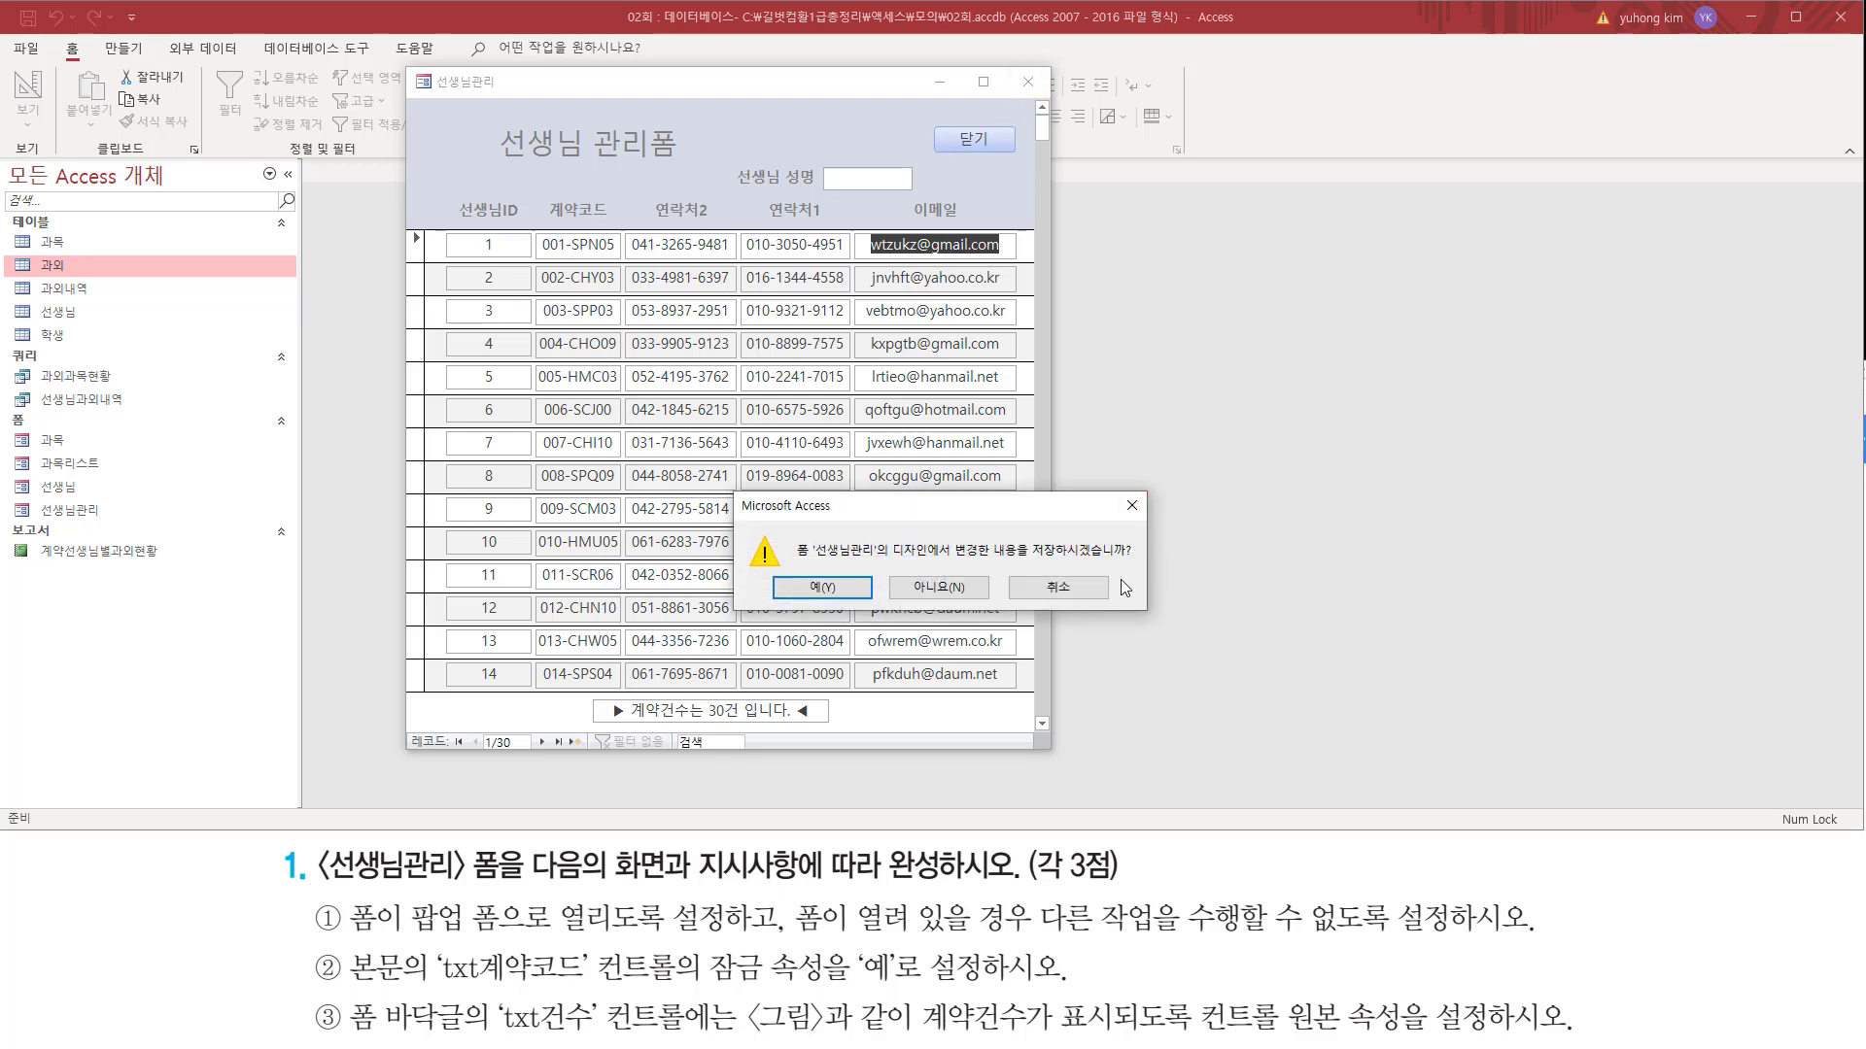
left_click_drag(1022, 562, 1142, 564)
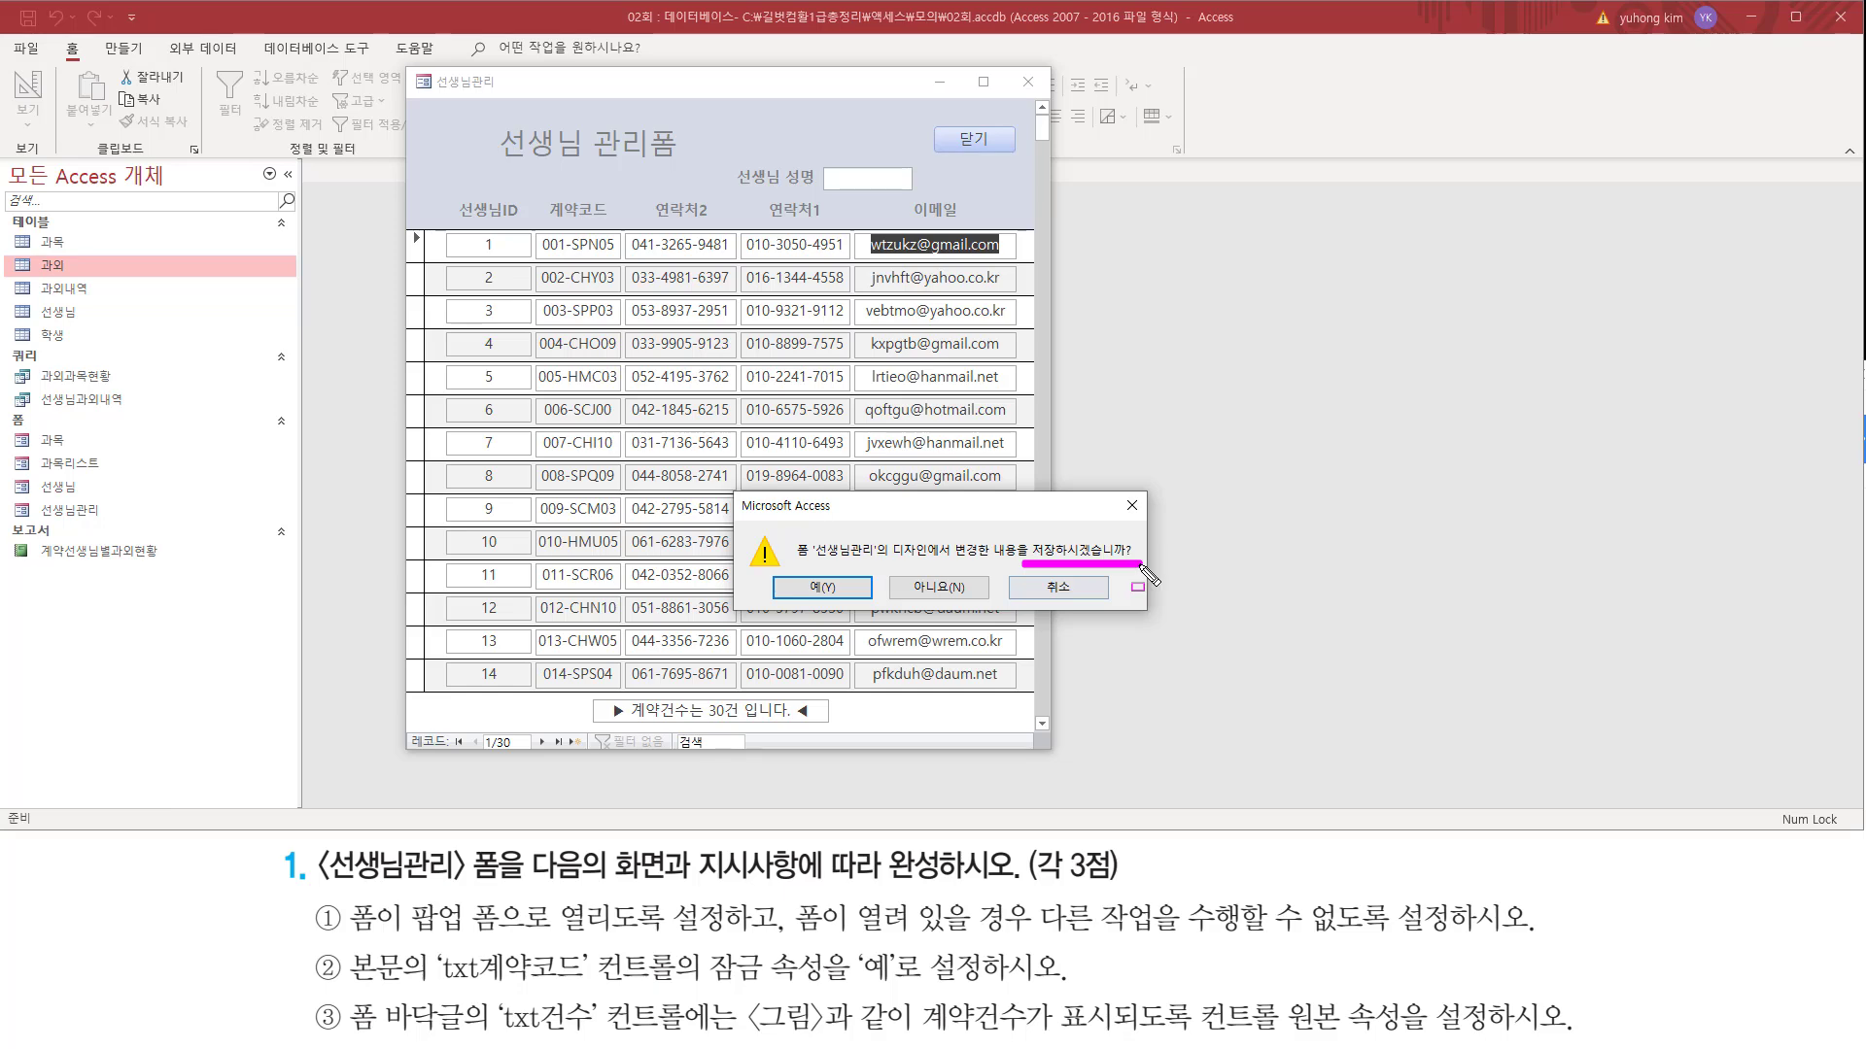
left_click_drag(776, 574, 873, 612)
left_click(822, 586)
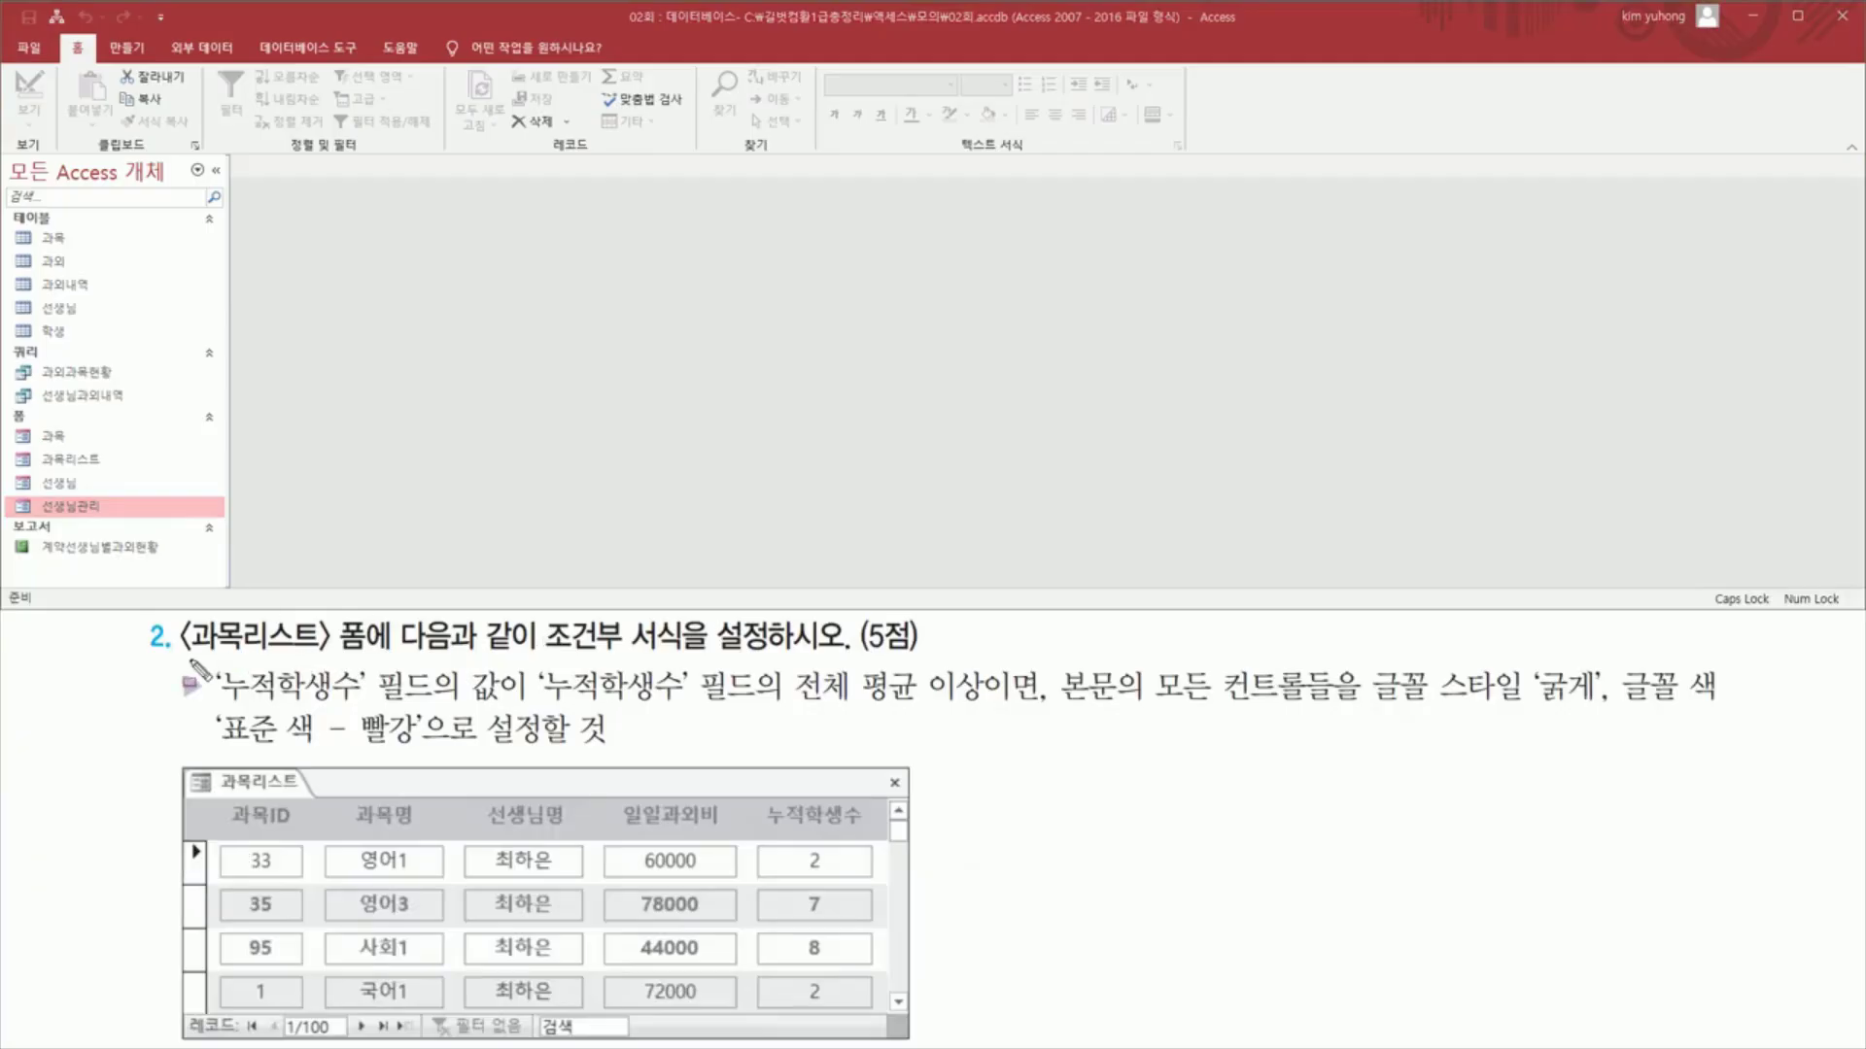
- Open the 과목리스트 form from the list of database objects
left_click_drag(178, 658, 367, 658)
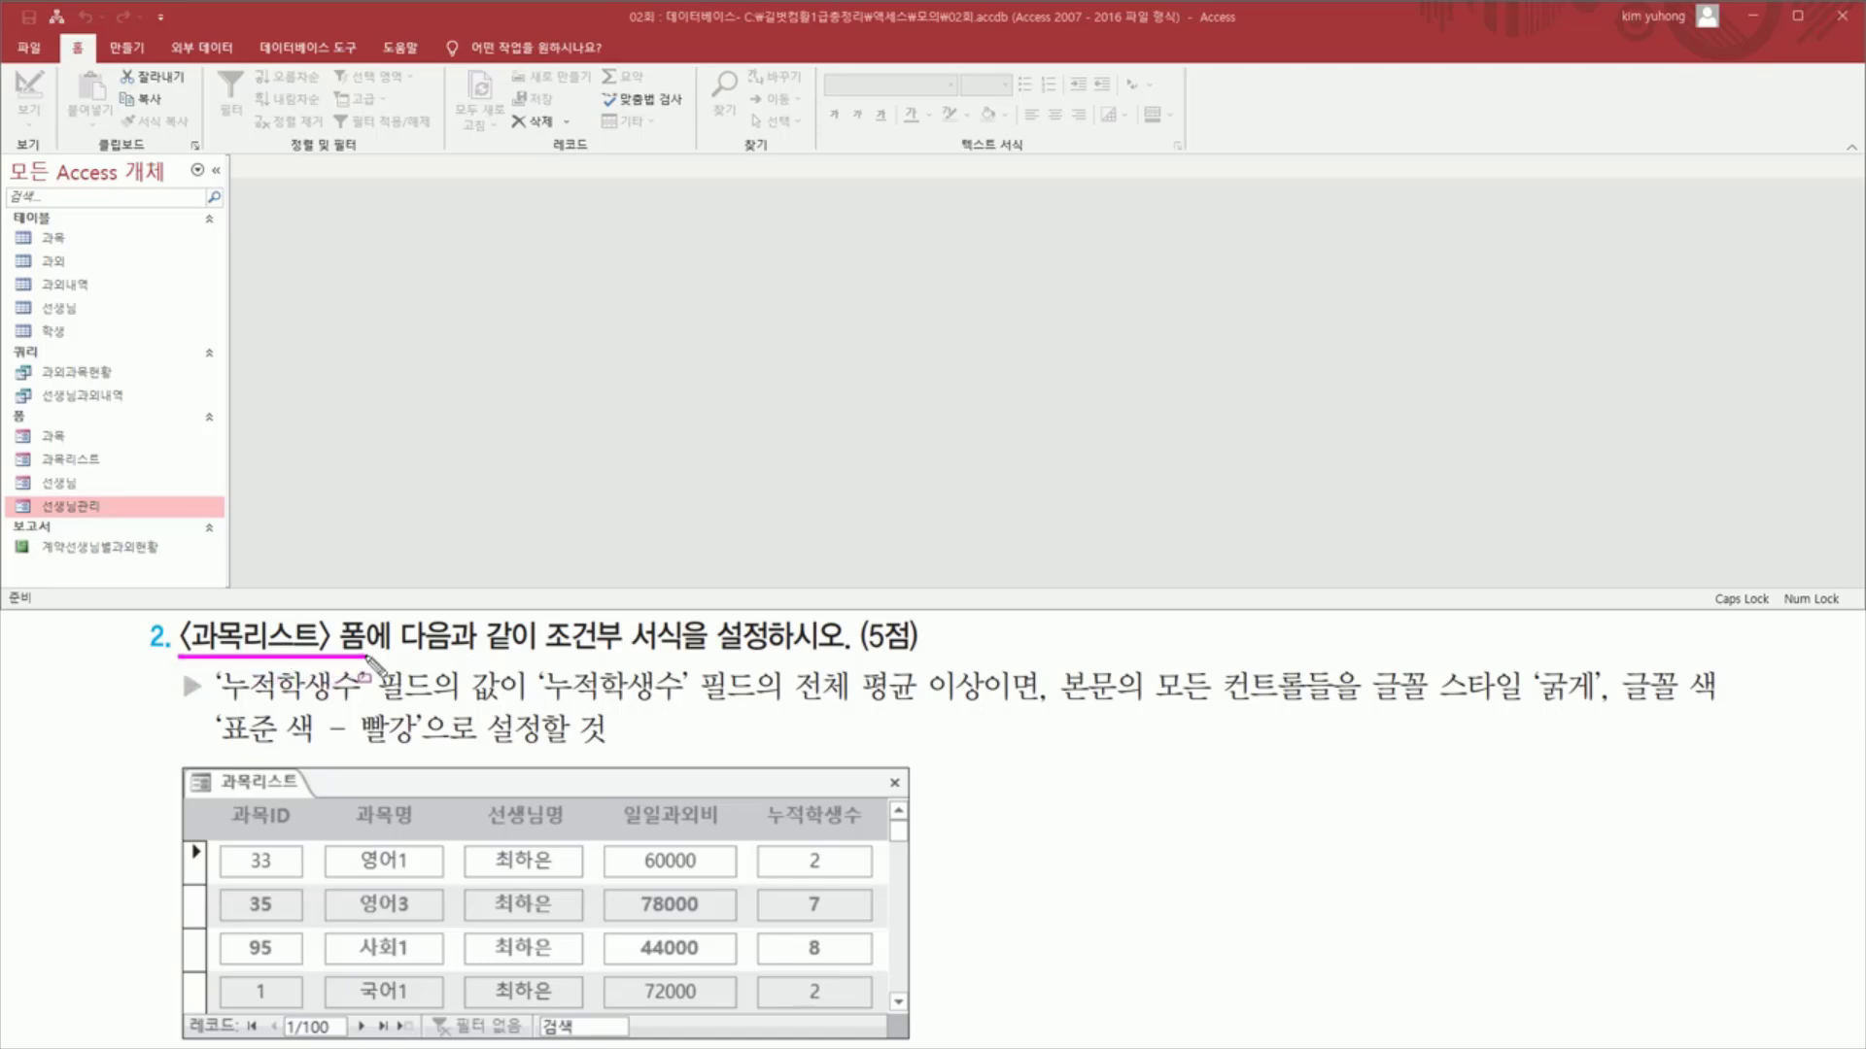
left_click_drag(27, 447, 115, 474)
double_click(70, 458)
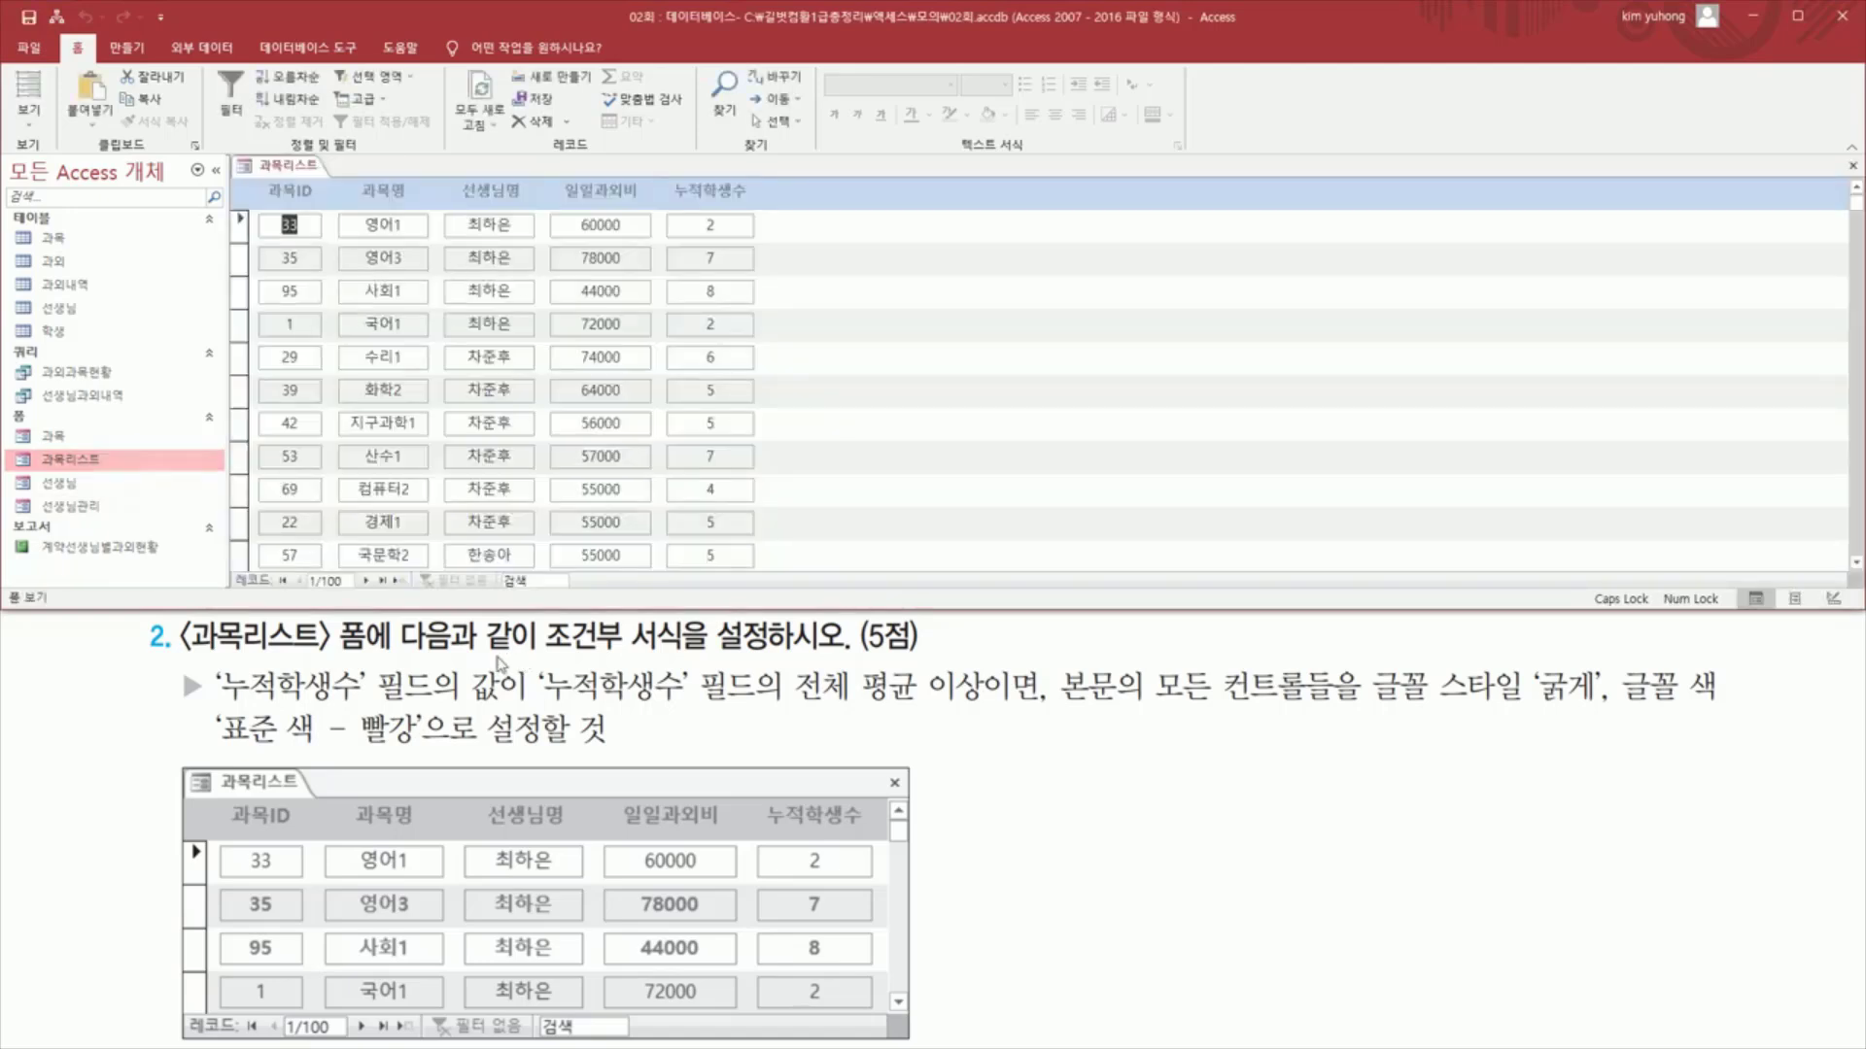
- Review the conditional formatting instructions for 과목리스트 against the 누적학생수 values in the form's records
left_click_drag(540, 658, 797, 658)
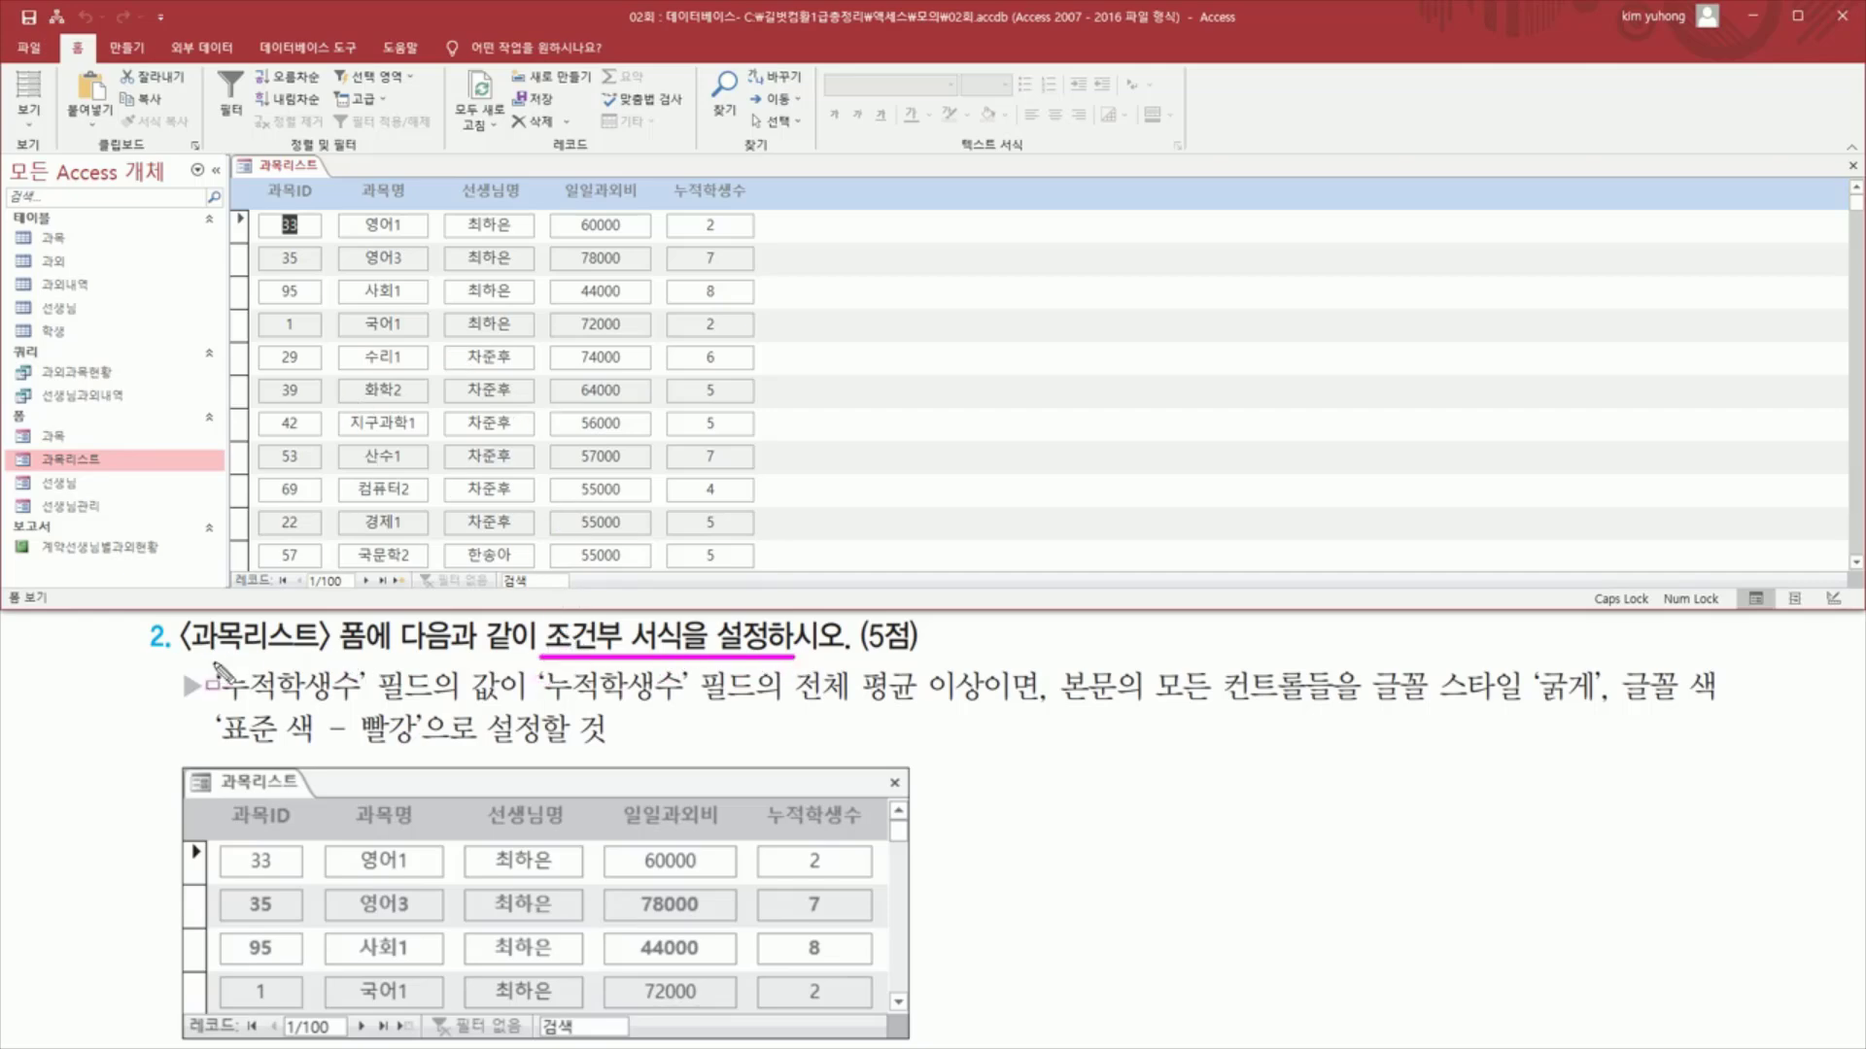
mouse_move(210, 661)
left_mouse_down()
mouse_move(241, 724)
mouse_move(506, 702)
left_mouse_up()
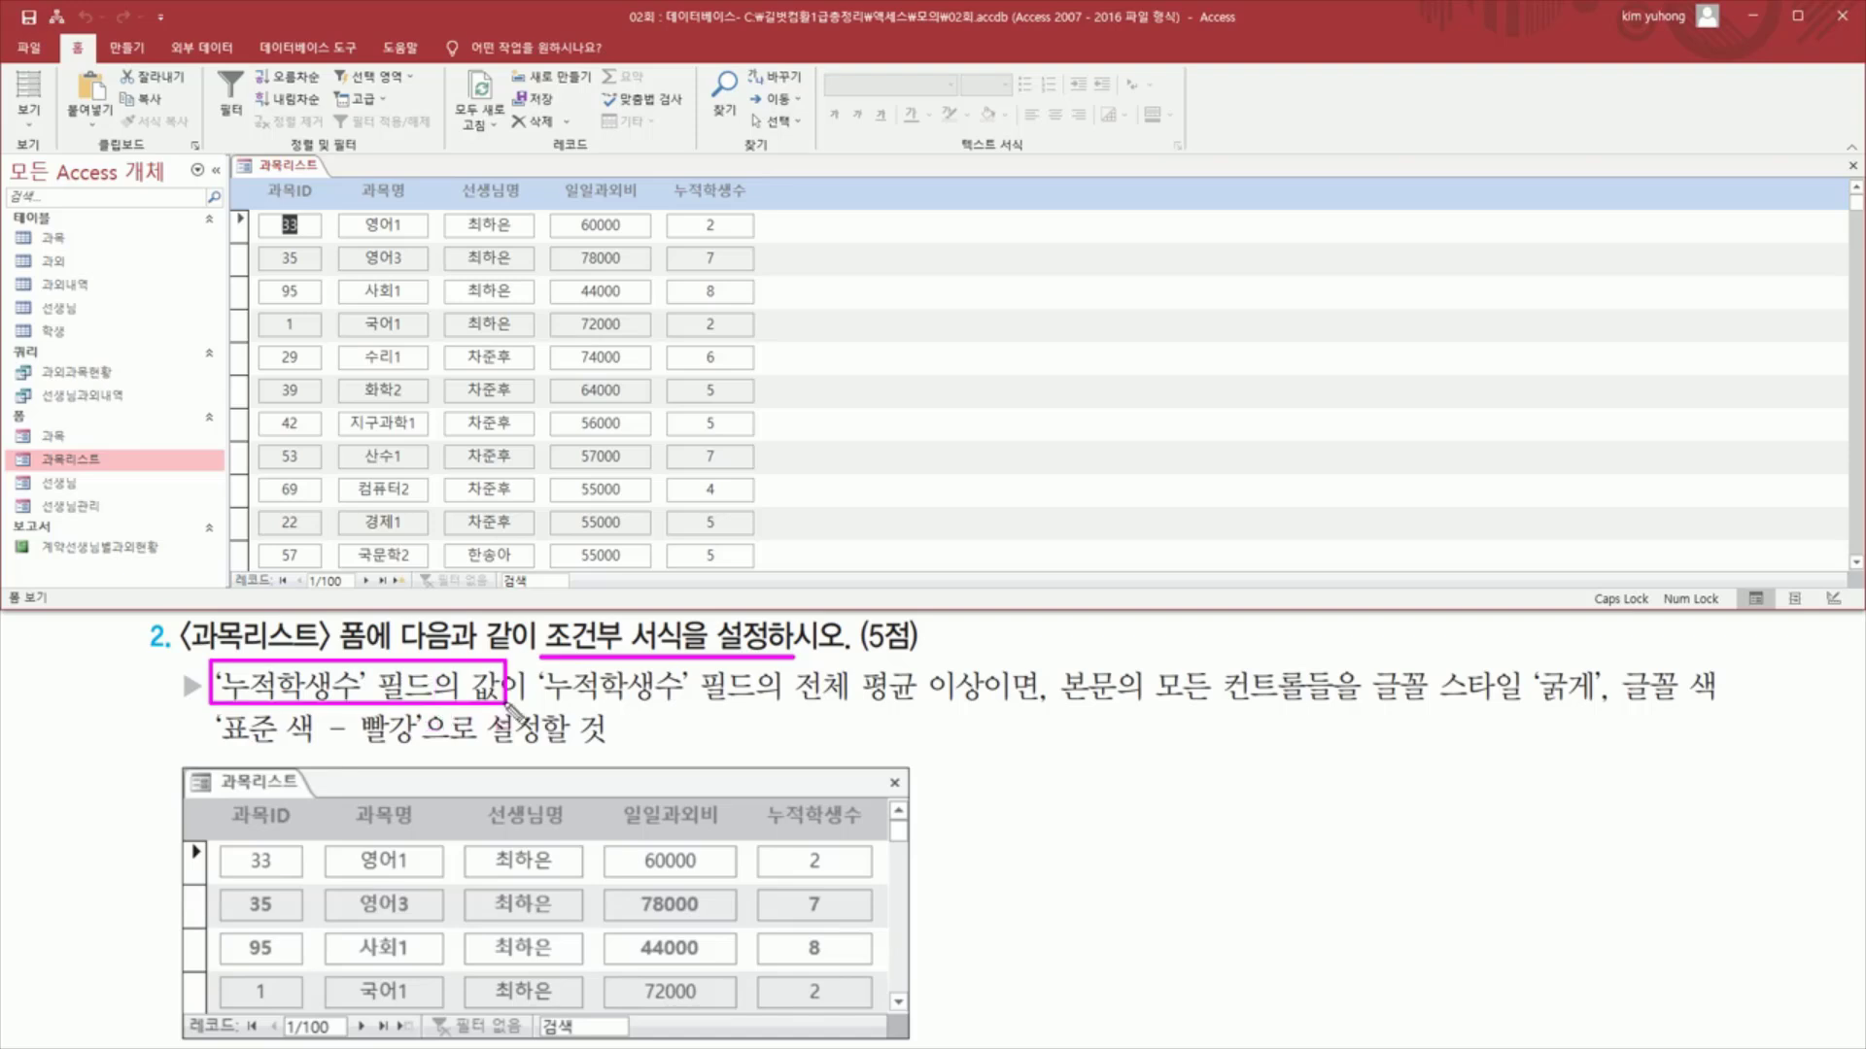
mouse_move(674, 207)
left_mouse_down()
mouse_move(714, 335)
mouse_move(744, 570)
left_mouse_up()
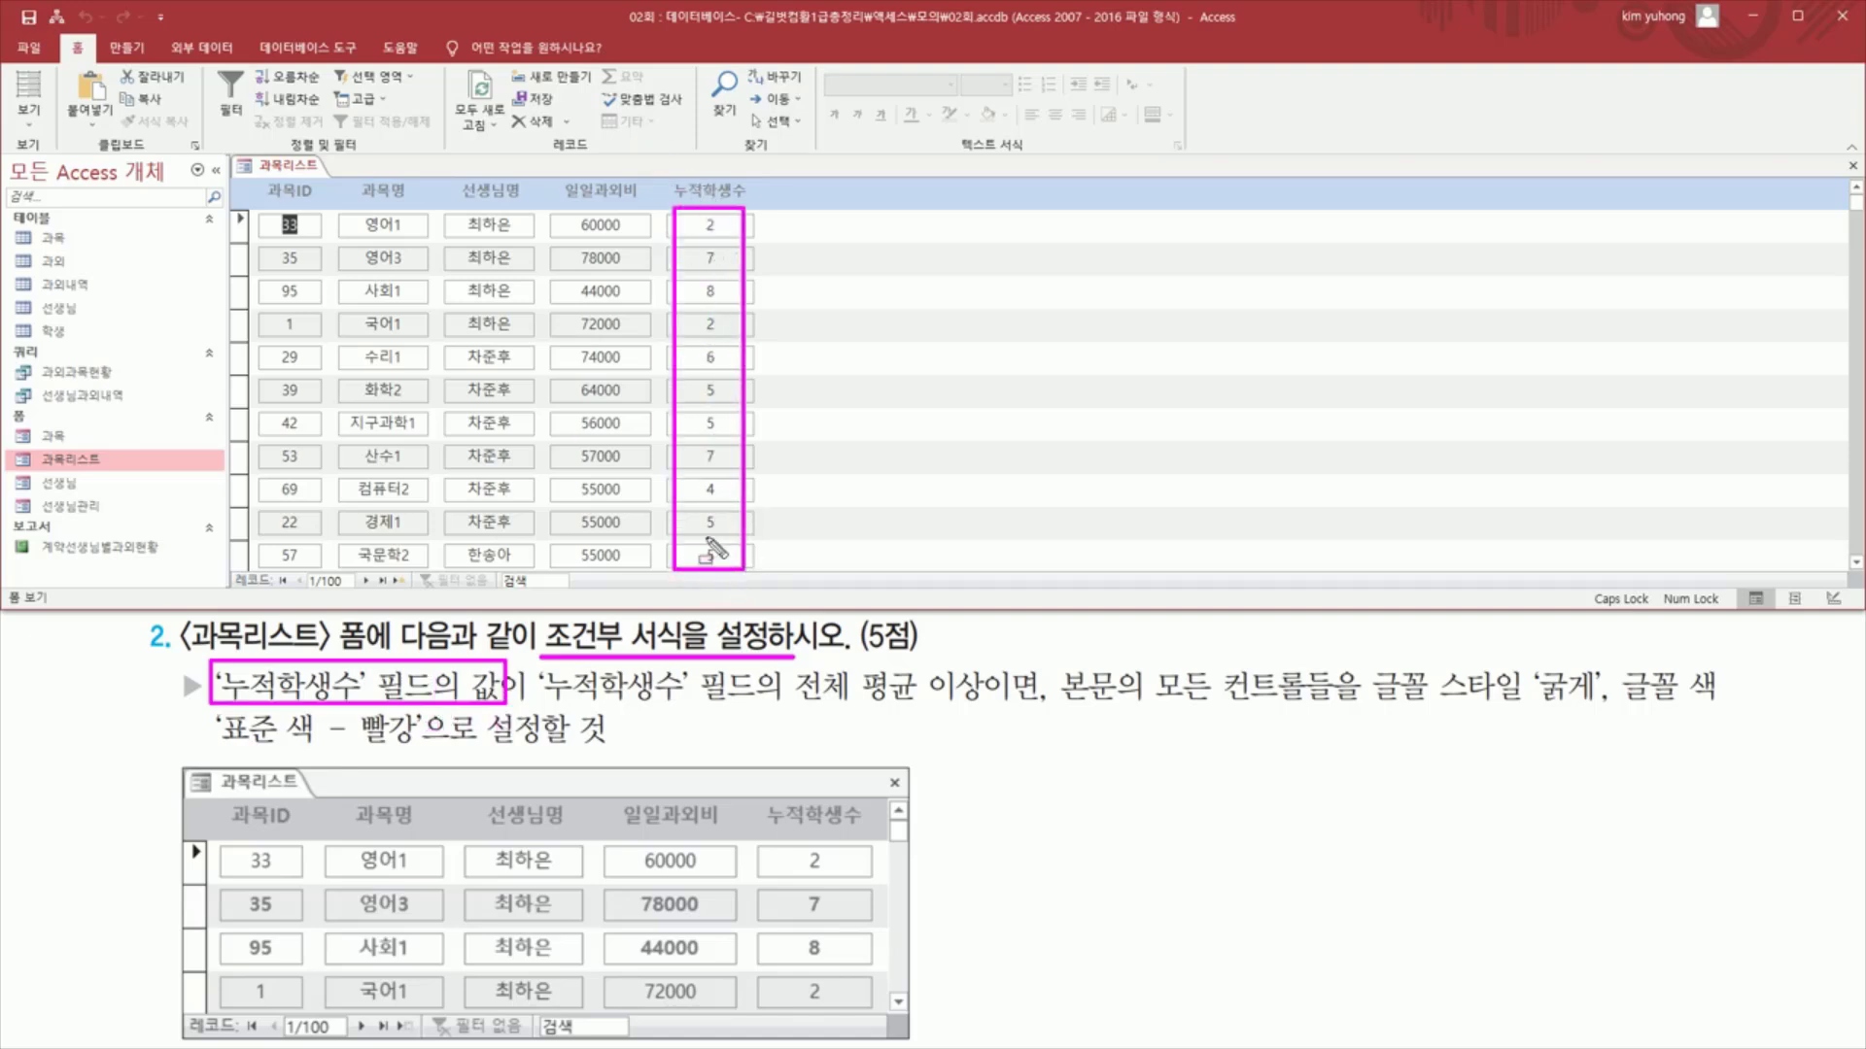
left_click_drag(540, 701, 1312, 704)
left_click_drag(1037, 724, 1327, 724)
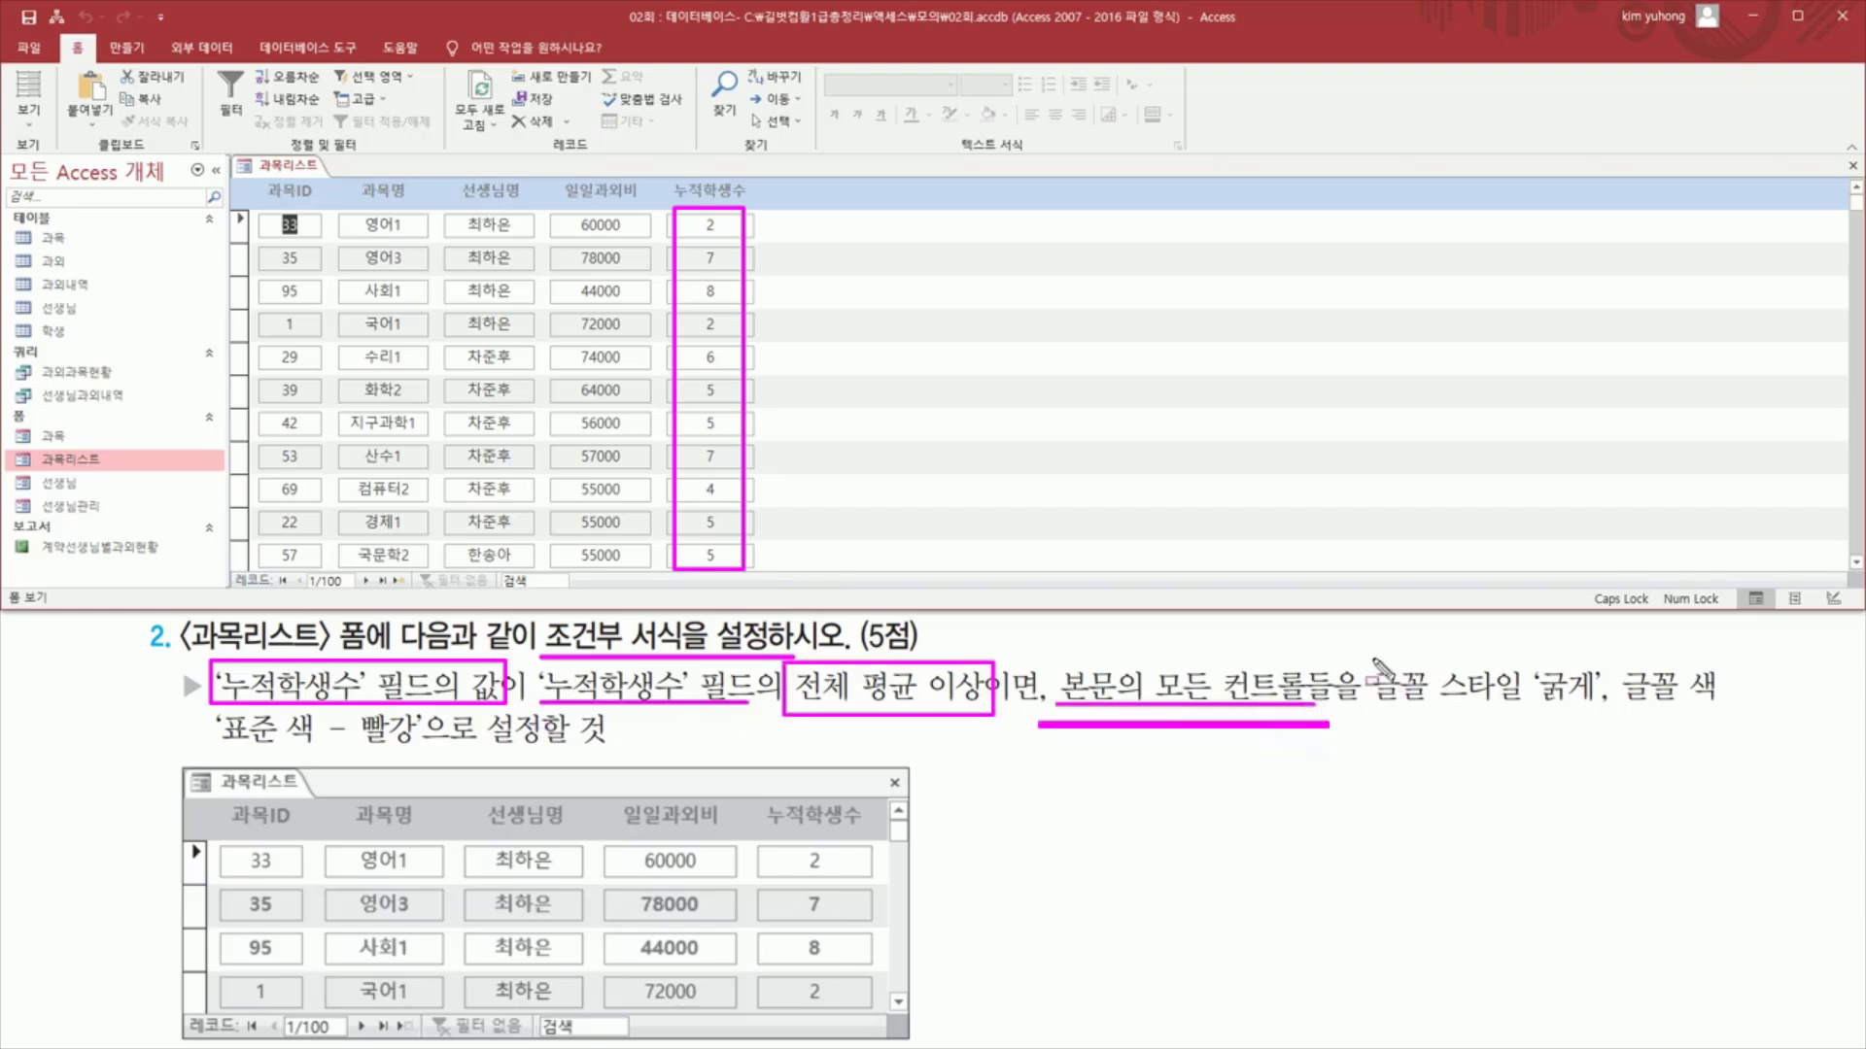
left_click_drag(1370, 653, 1749, 719)
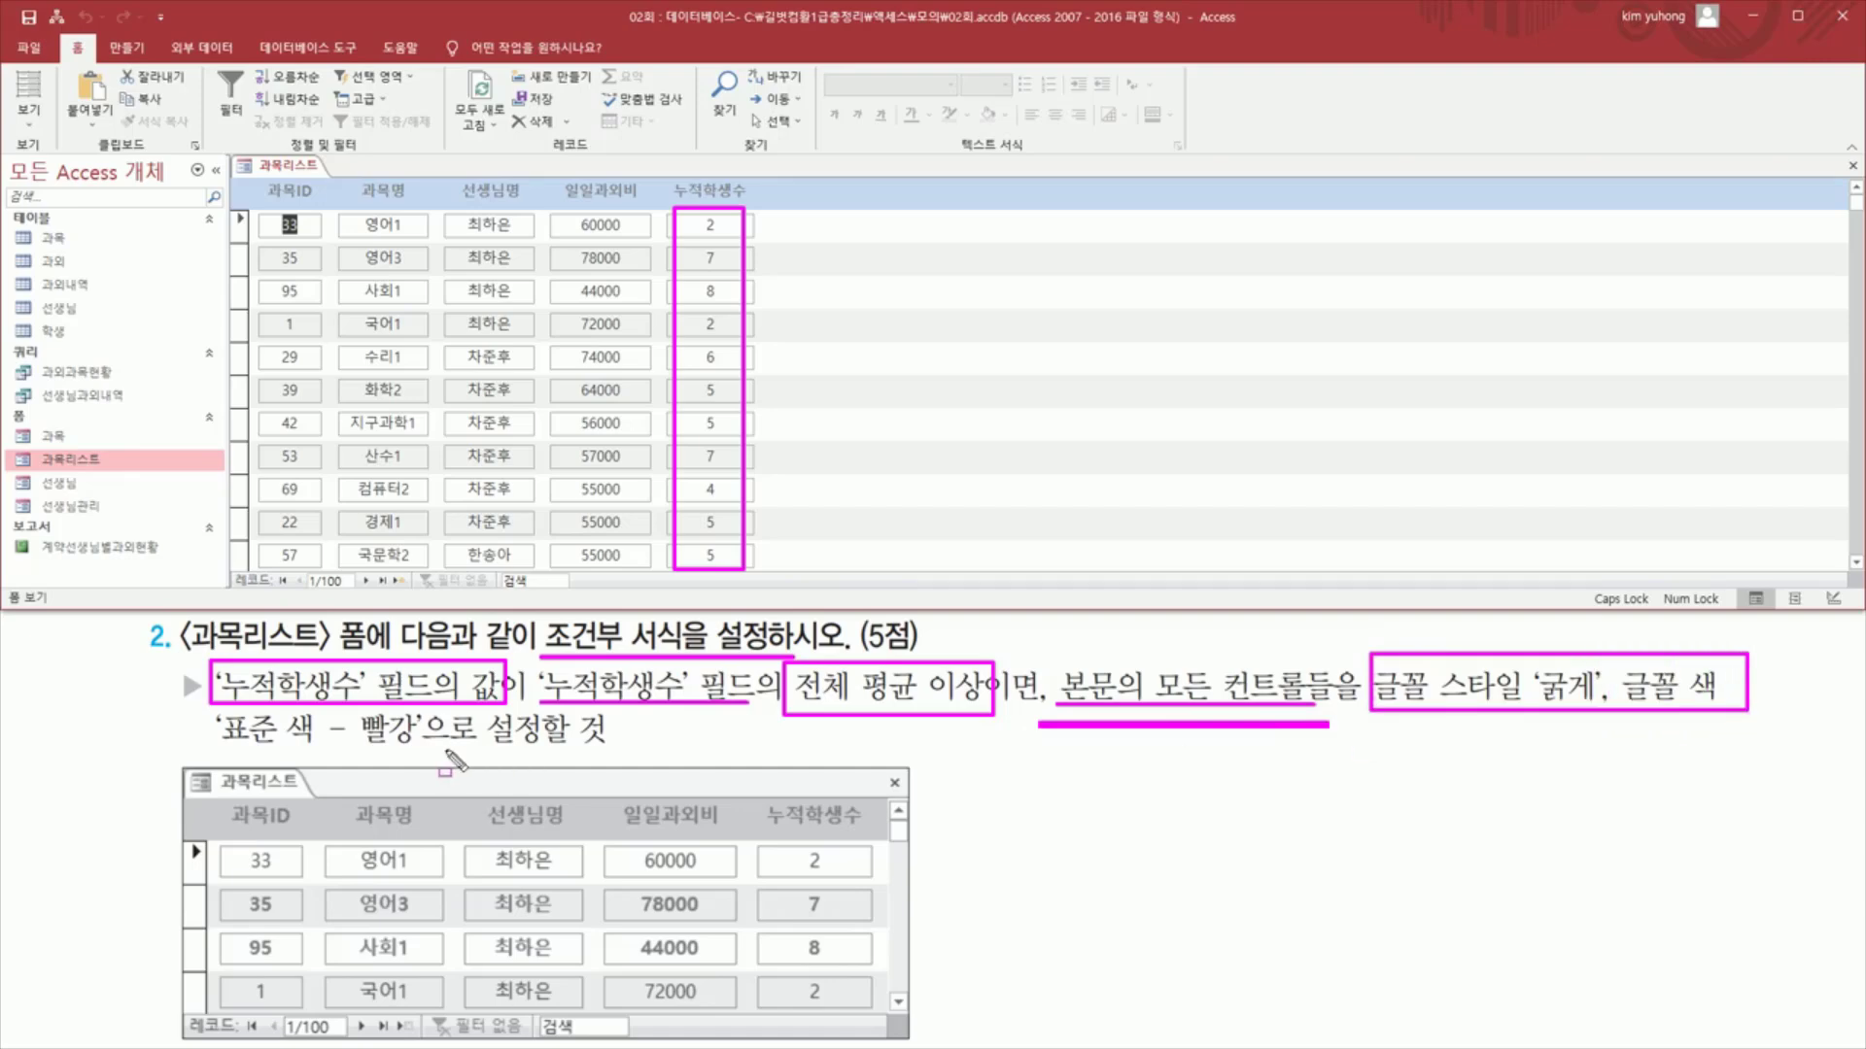
left_click_drag(206, 746, 427, 729)
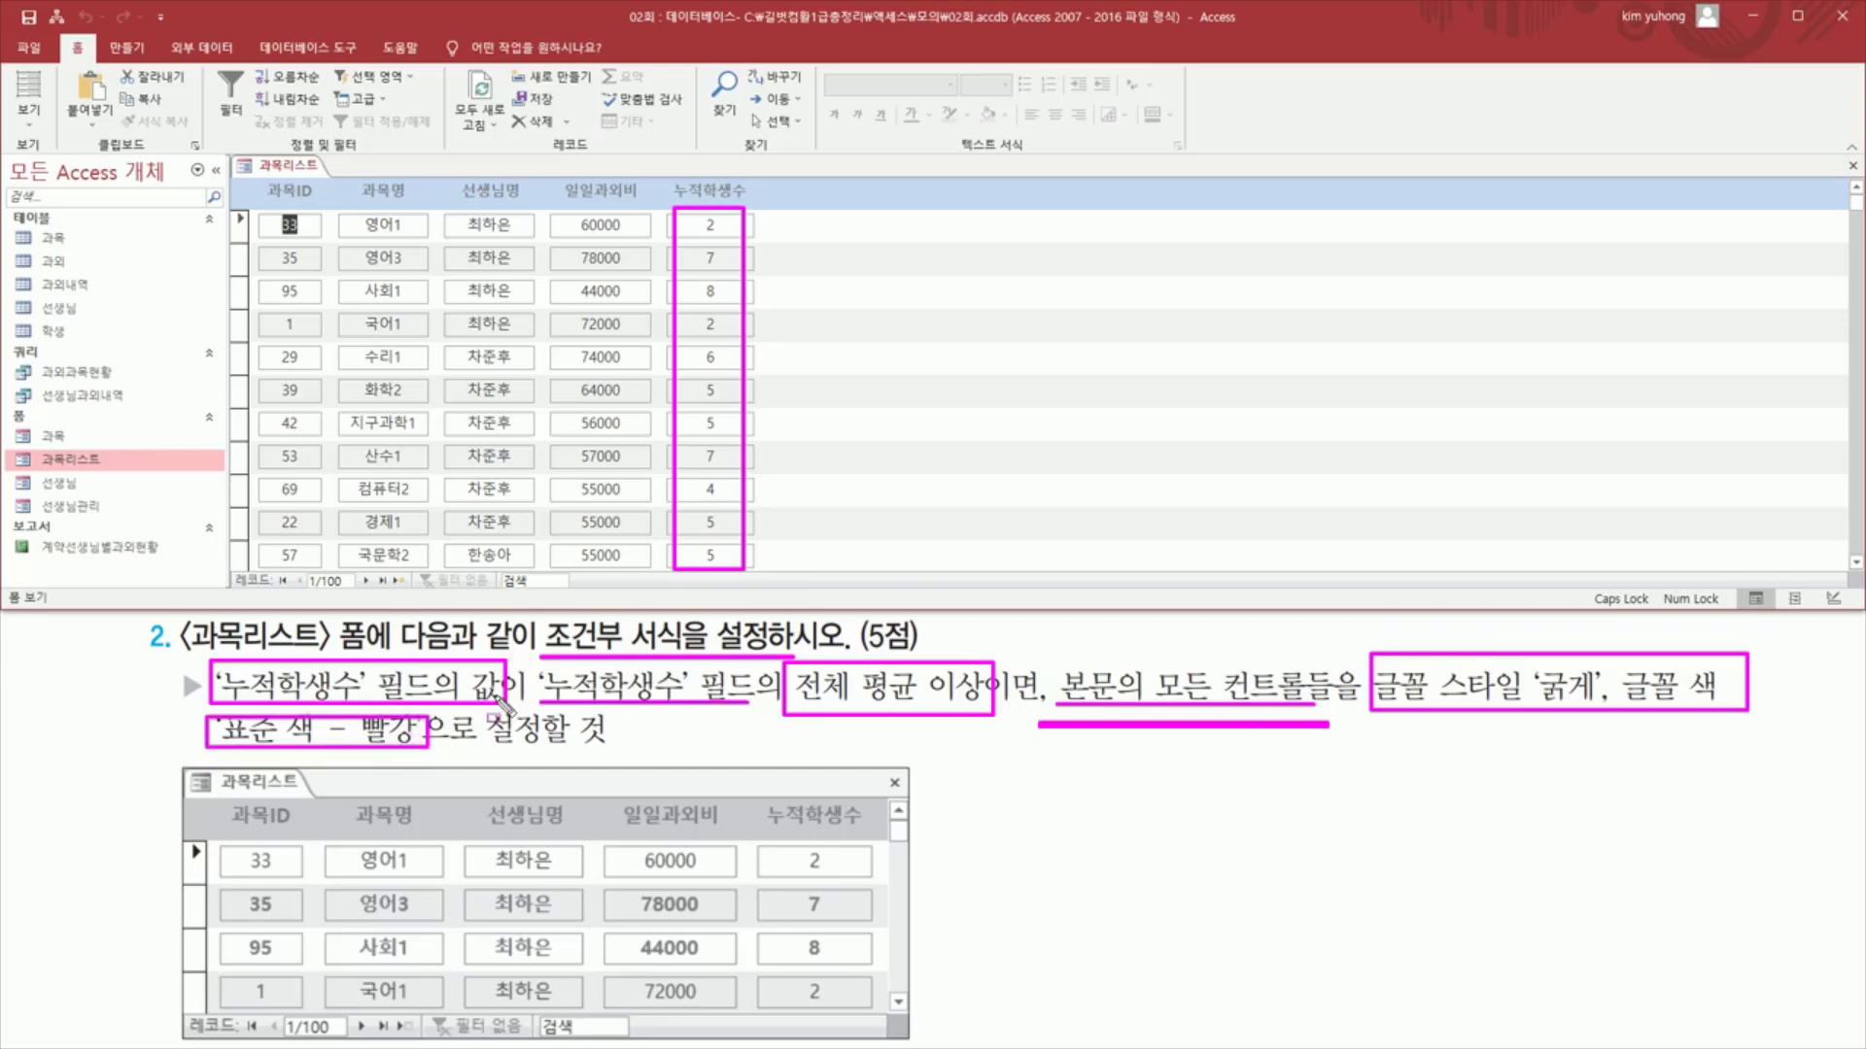
left_click_drag(694, 278, 736, 305)
mouse_move(260, 276)
left_mouse_down()
mouse_move(379, 309)
mouse_move(759, 309)
left_mouse_up()
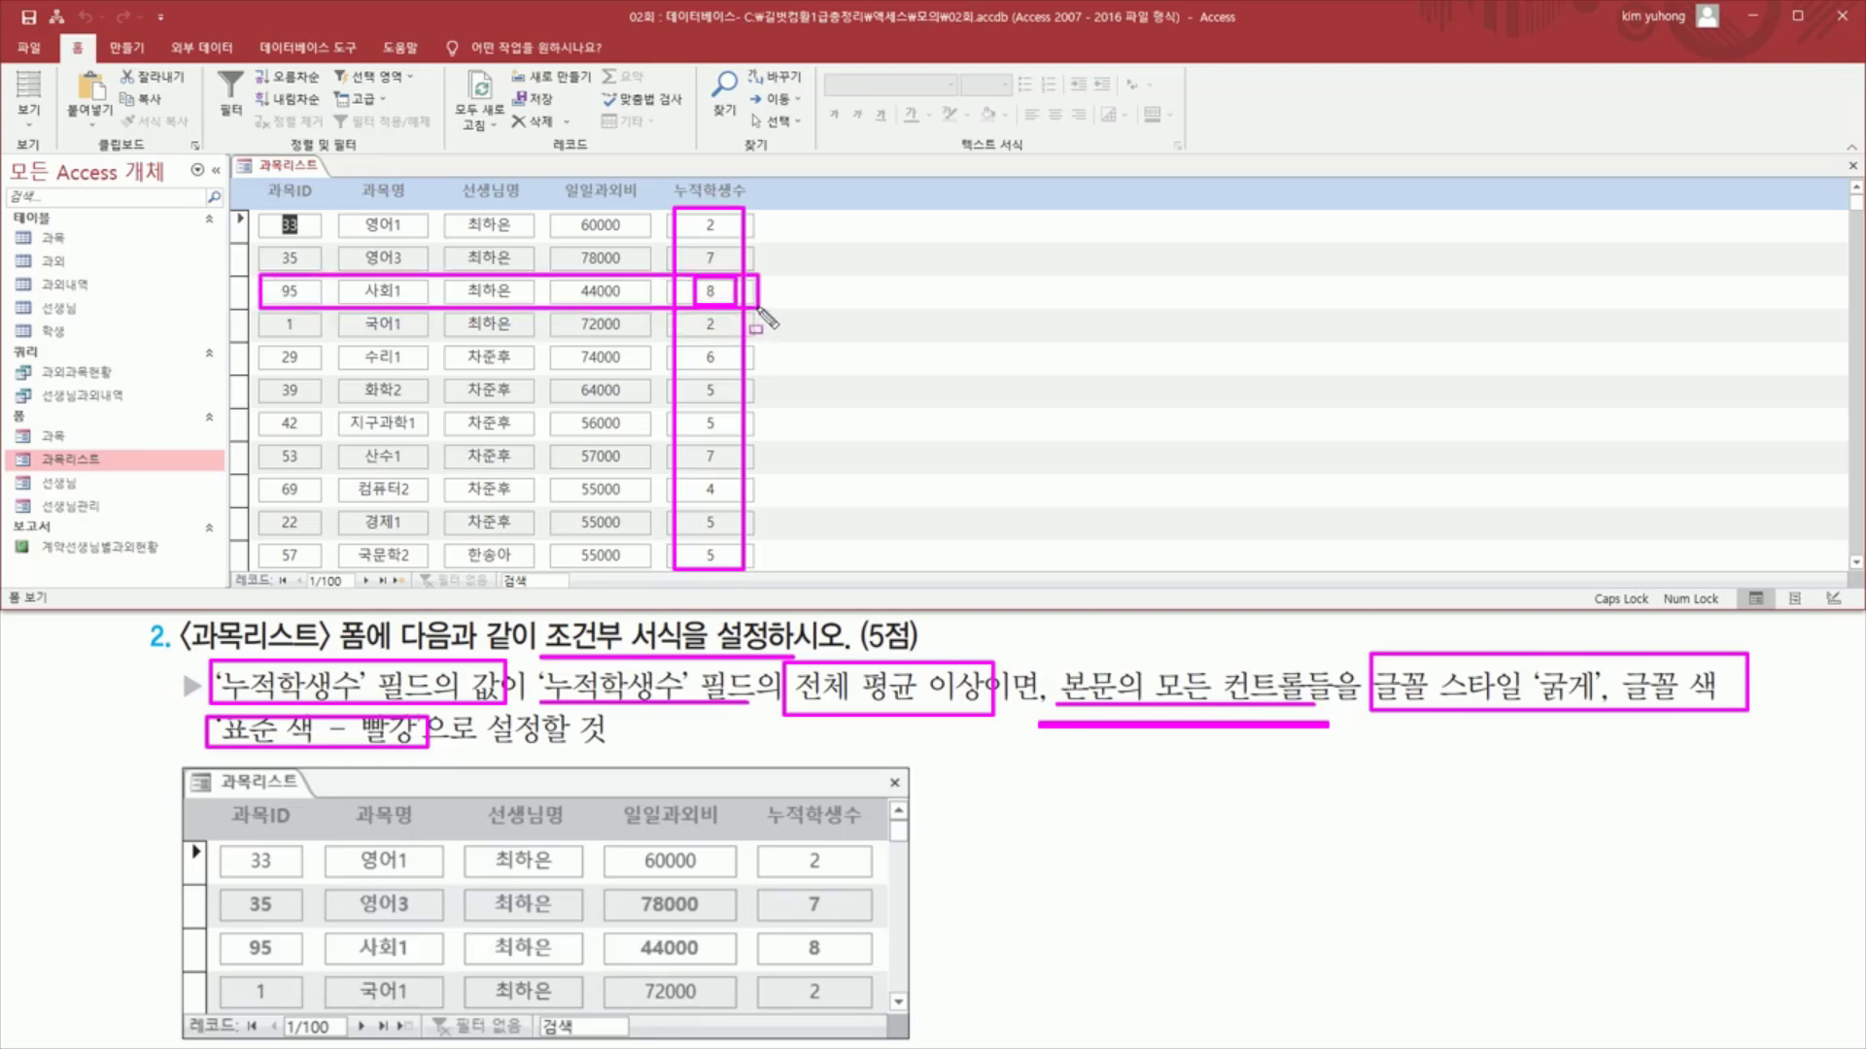
- Switch the 과목리스트 form to design view and select all controls in the 본문 section
key("Escape")
right_click(299, 165)
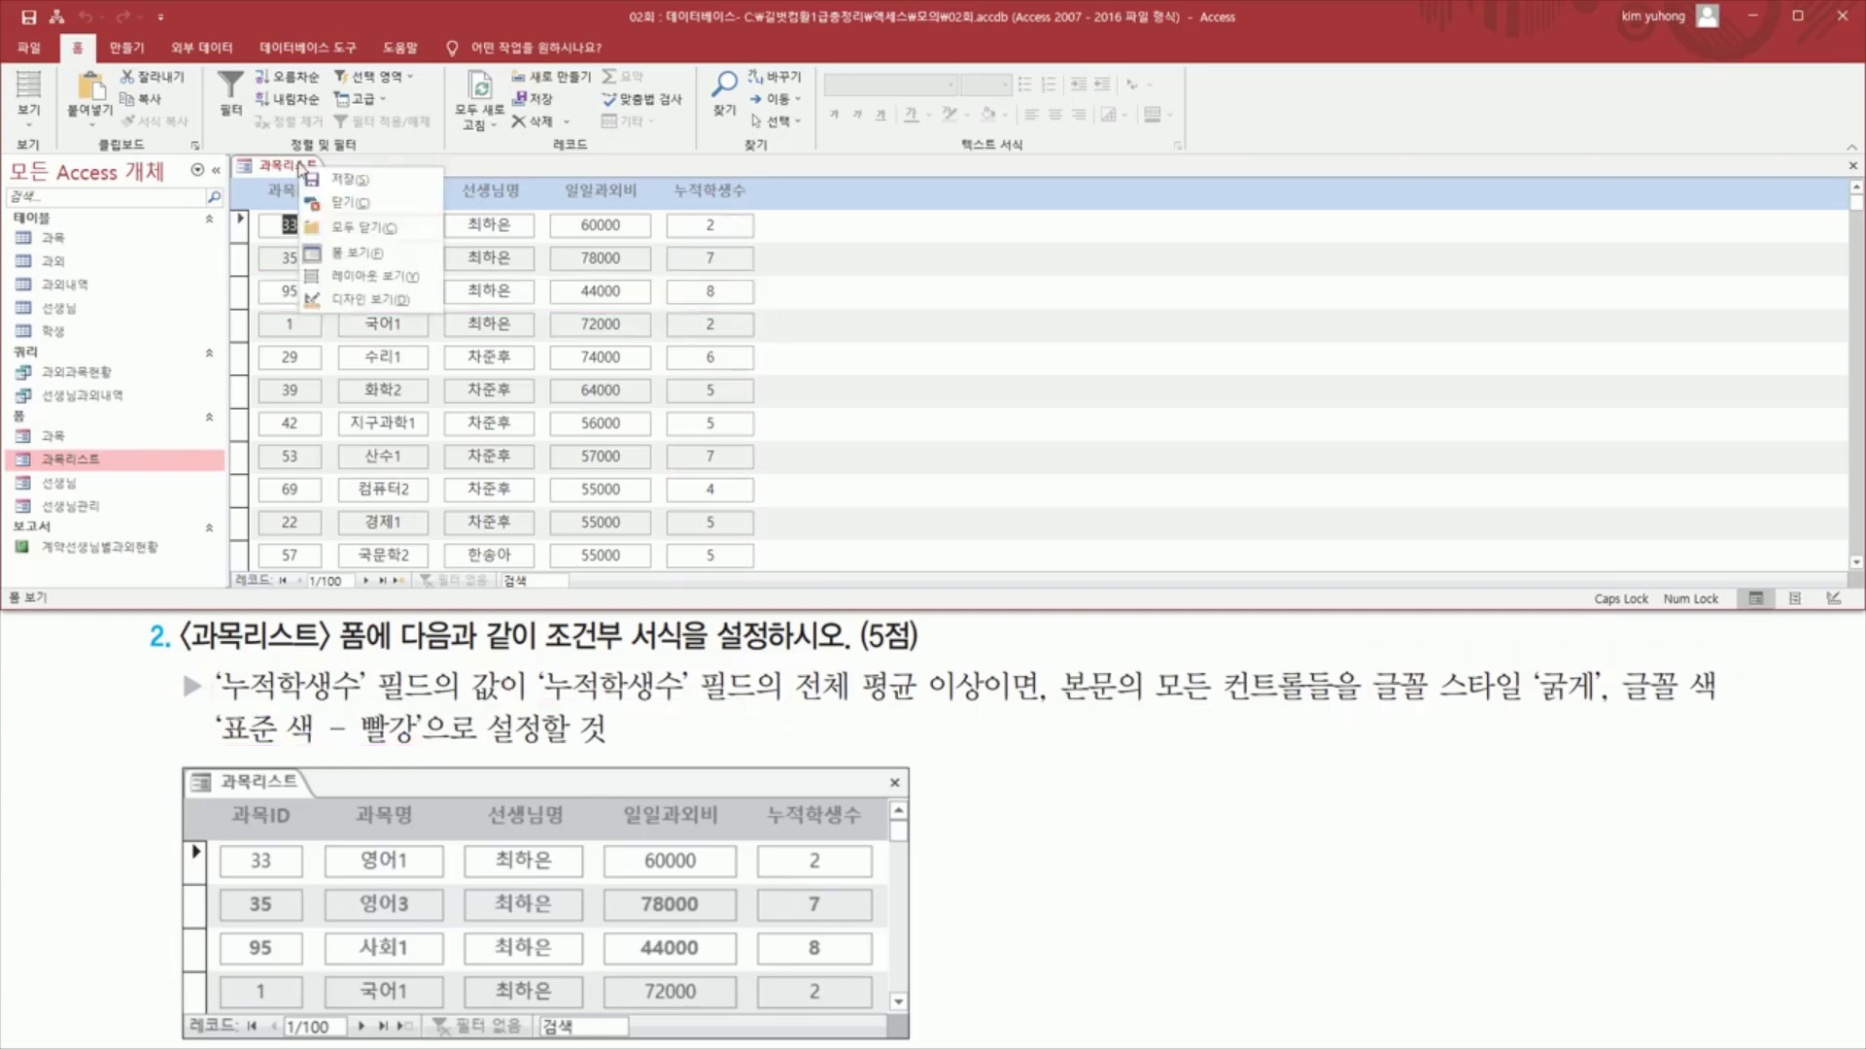
left_click(354, 301)
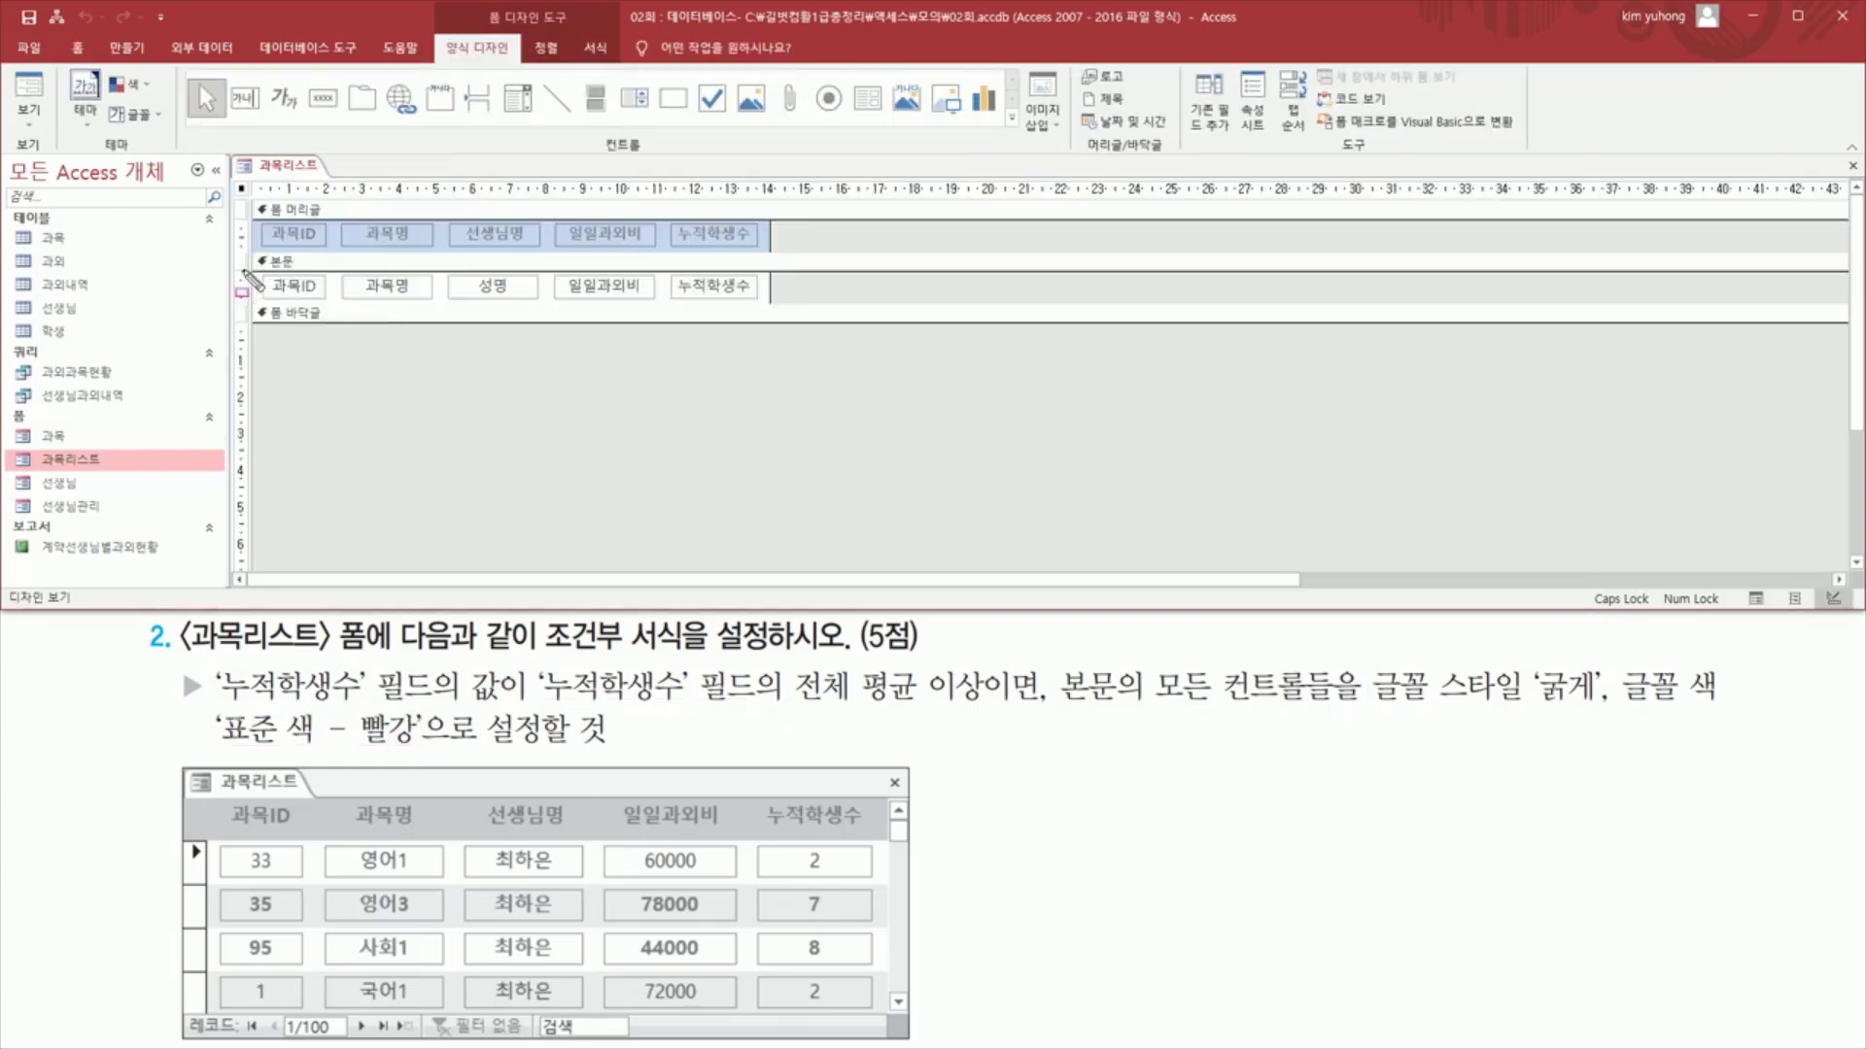
mouse_move(244, 270)
left_mouse_down()
mouse_move(493, 309)
mouse_move(776, 313)
left_mouse_up()
key("Escape")
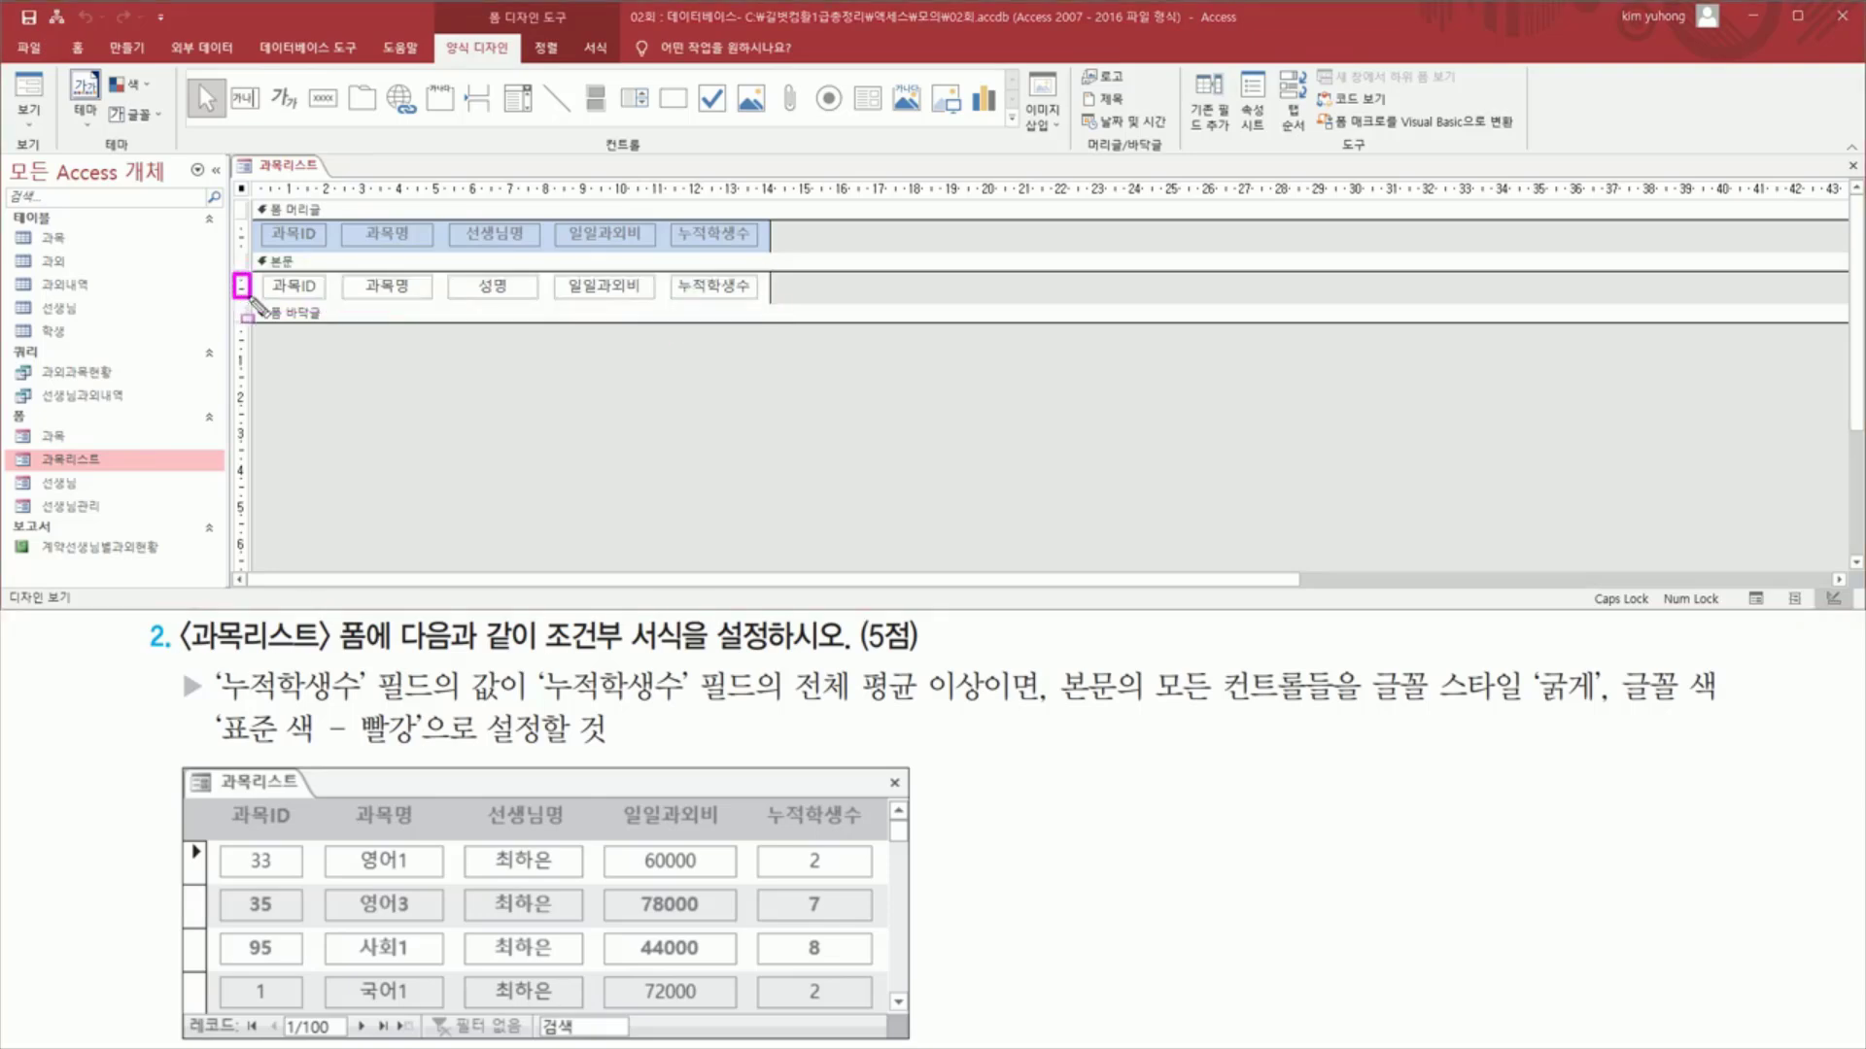
left_click(239, 286)
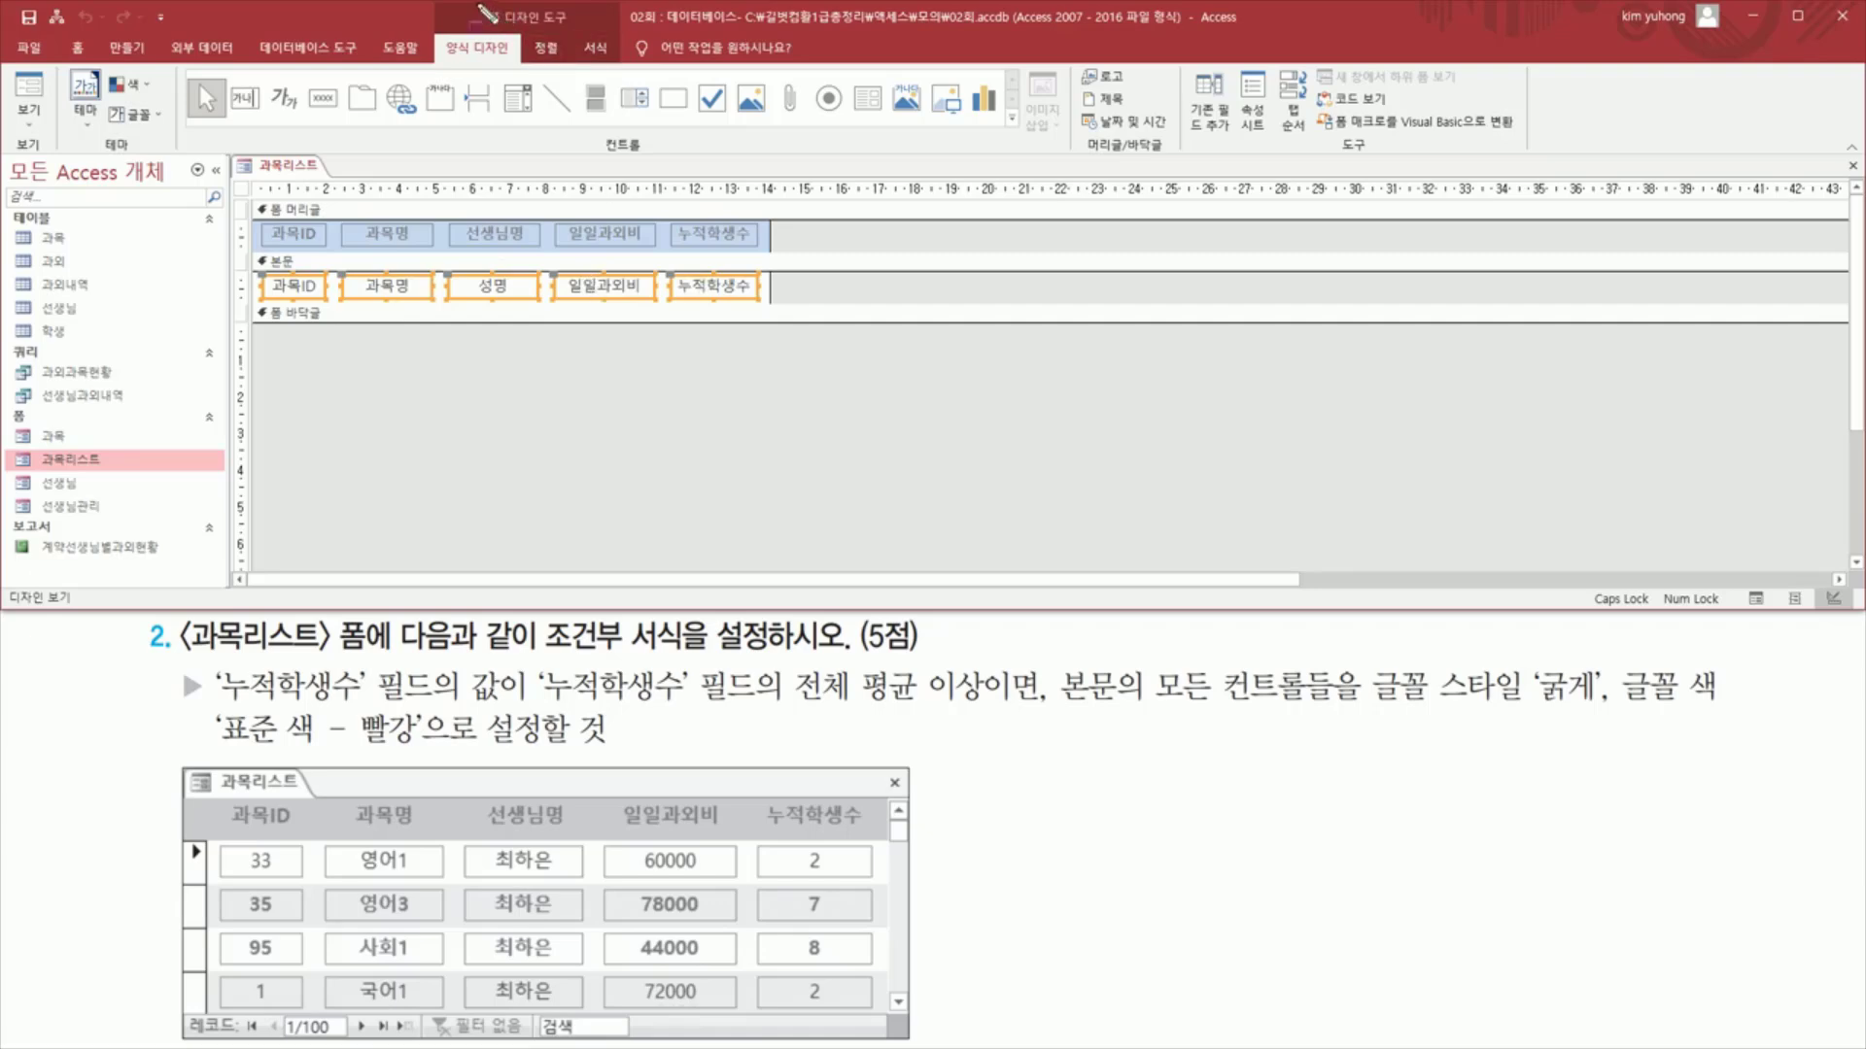
- Create a new conditional formatting rule for the selected controls, with the condition type 식이
left_click(599, 54)
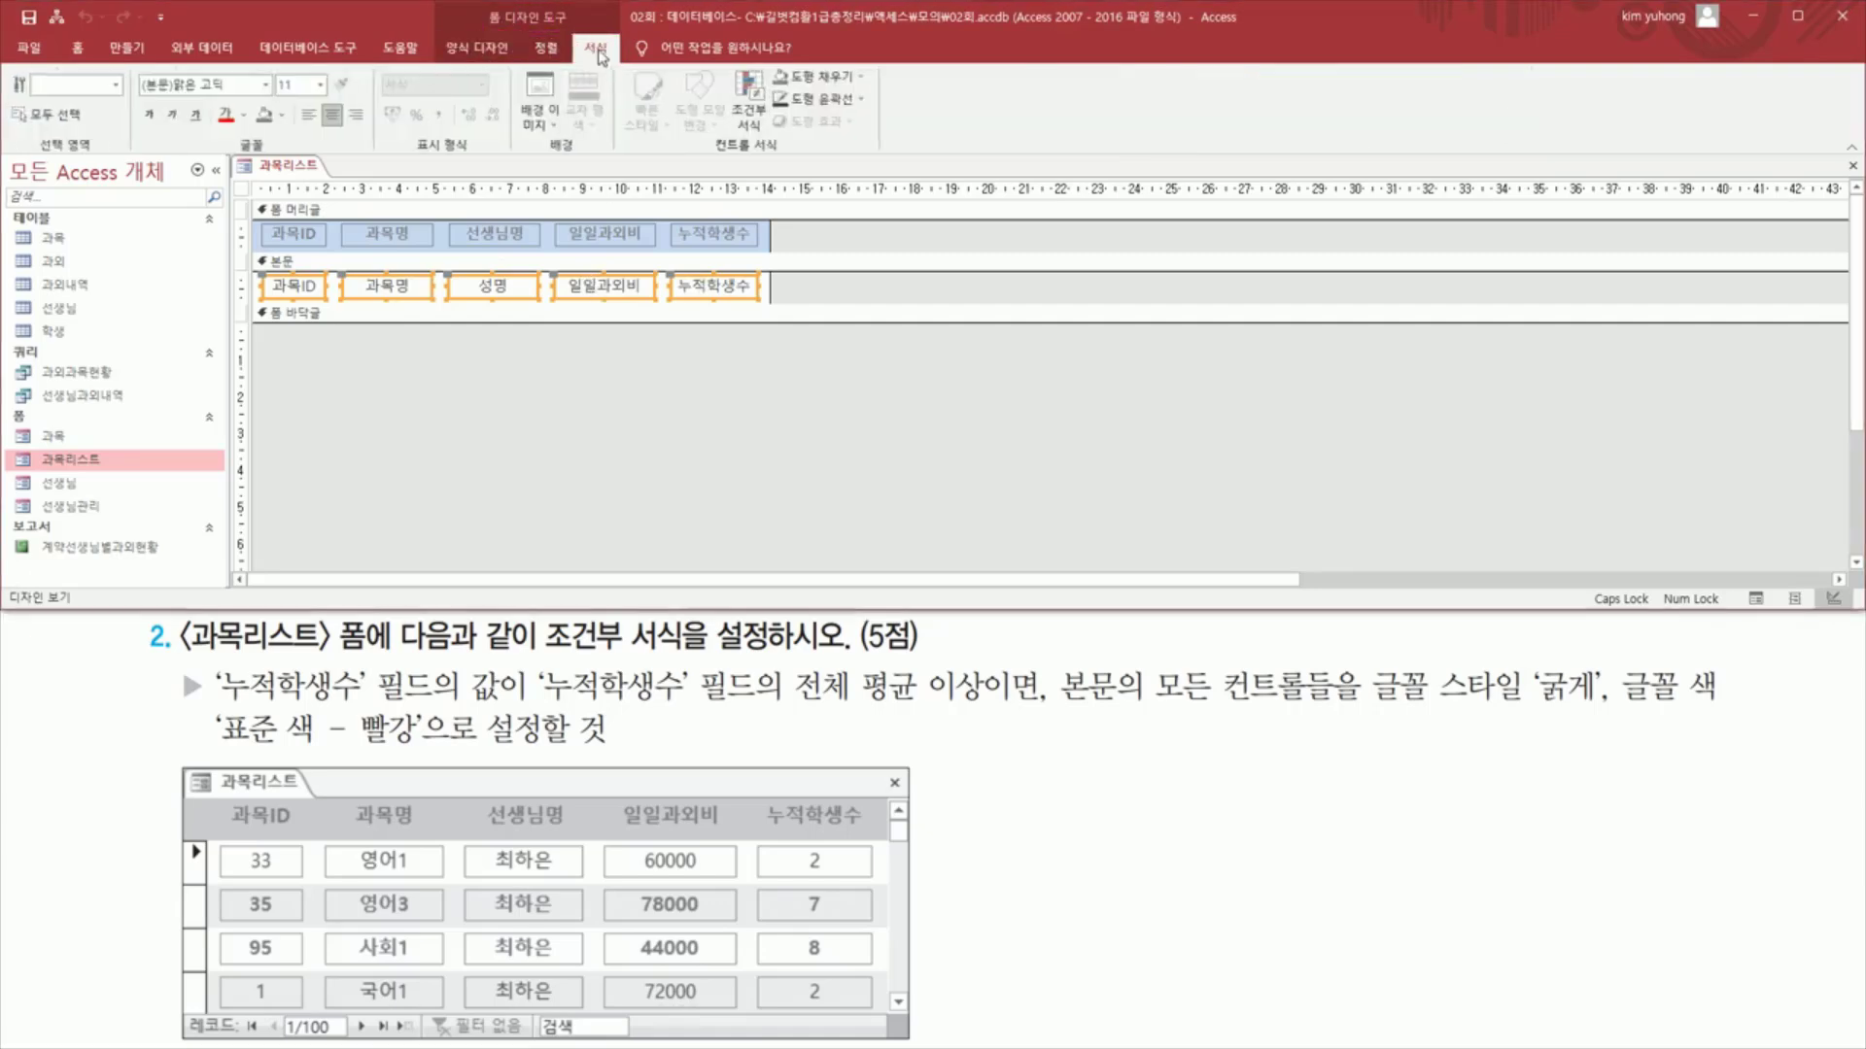
left_click(748, 107)
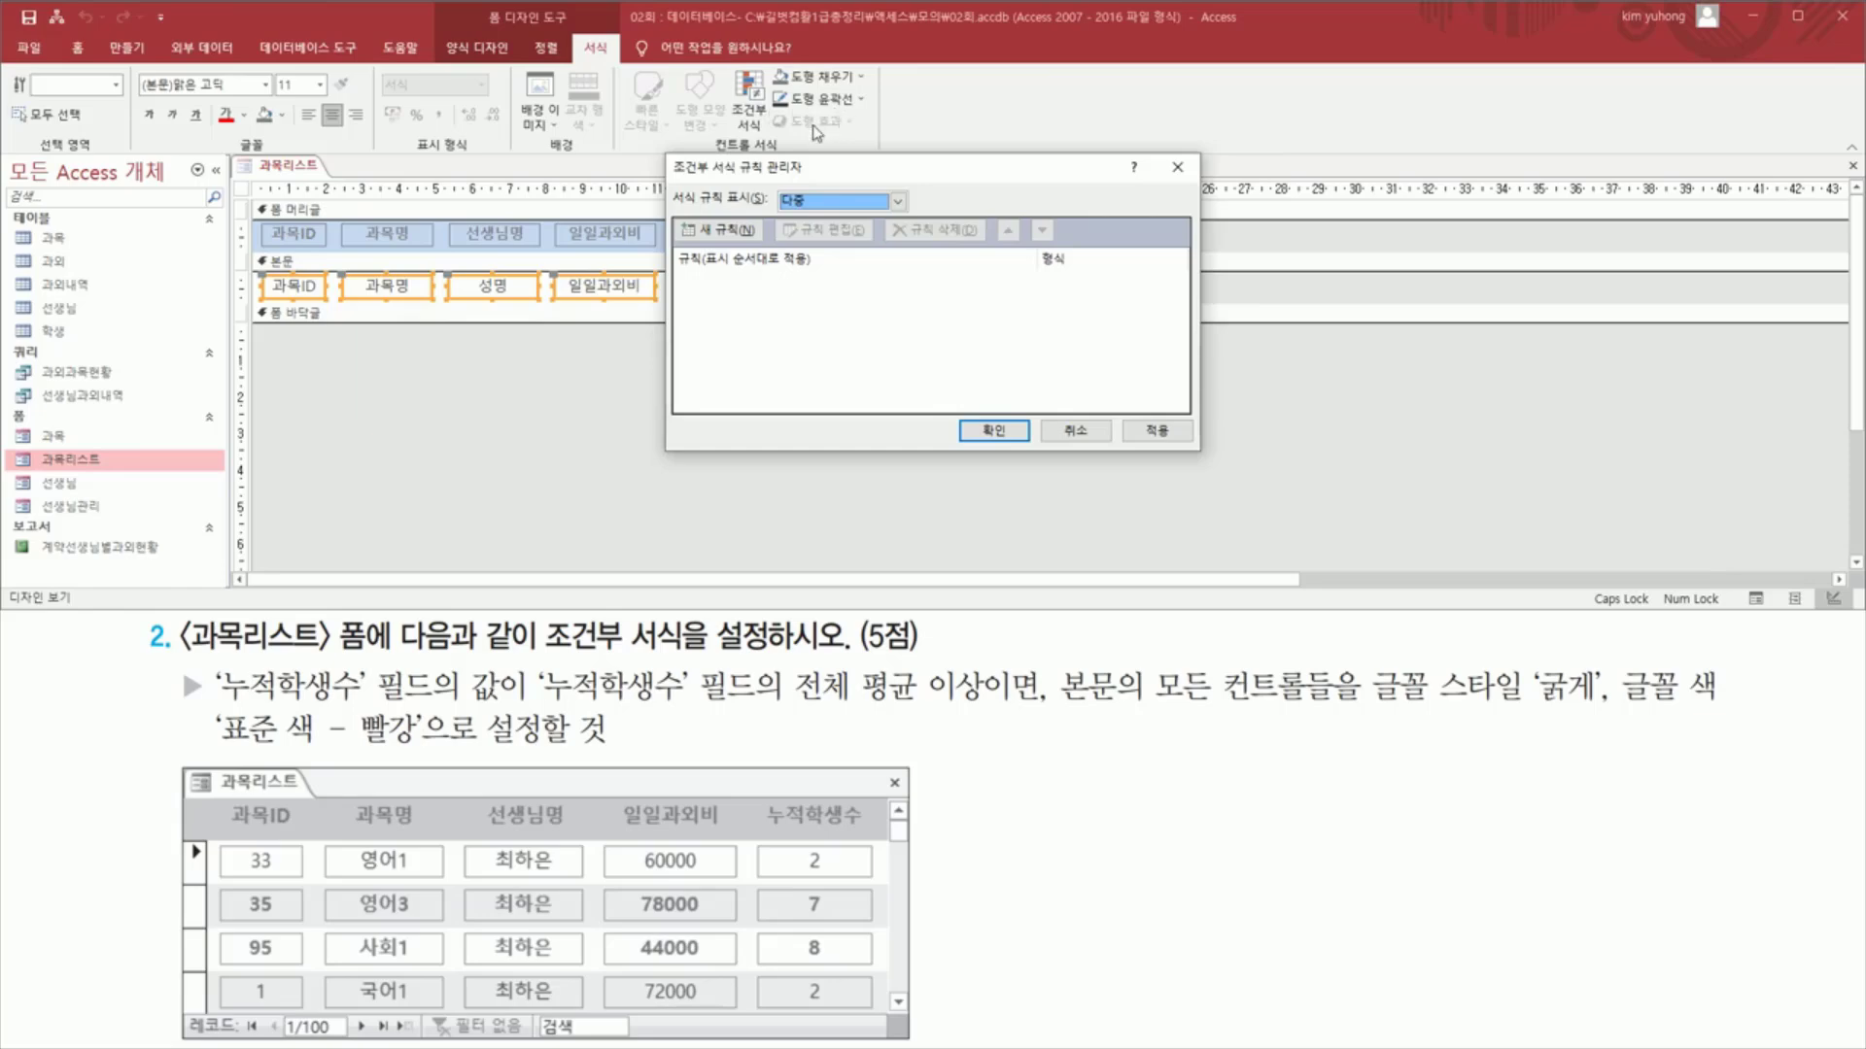
left_click(707, 234)
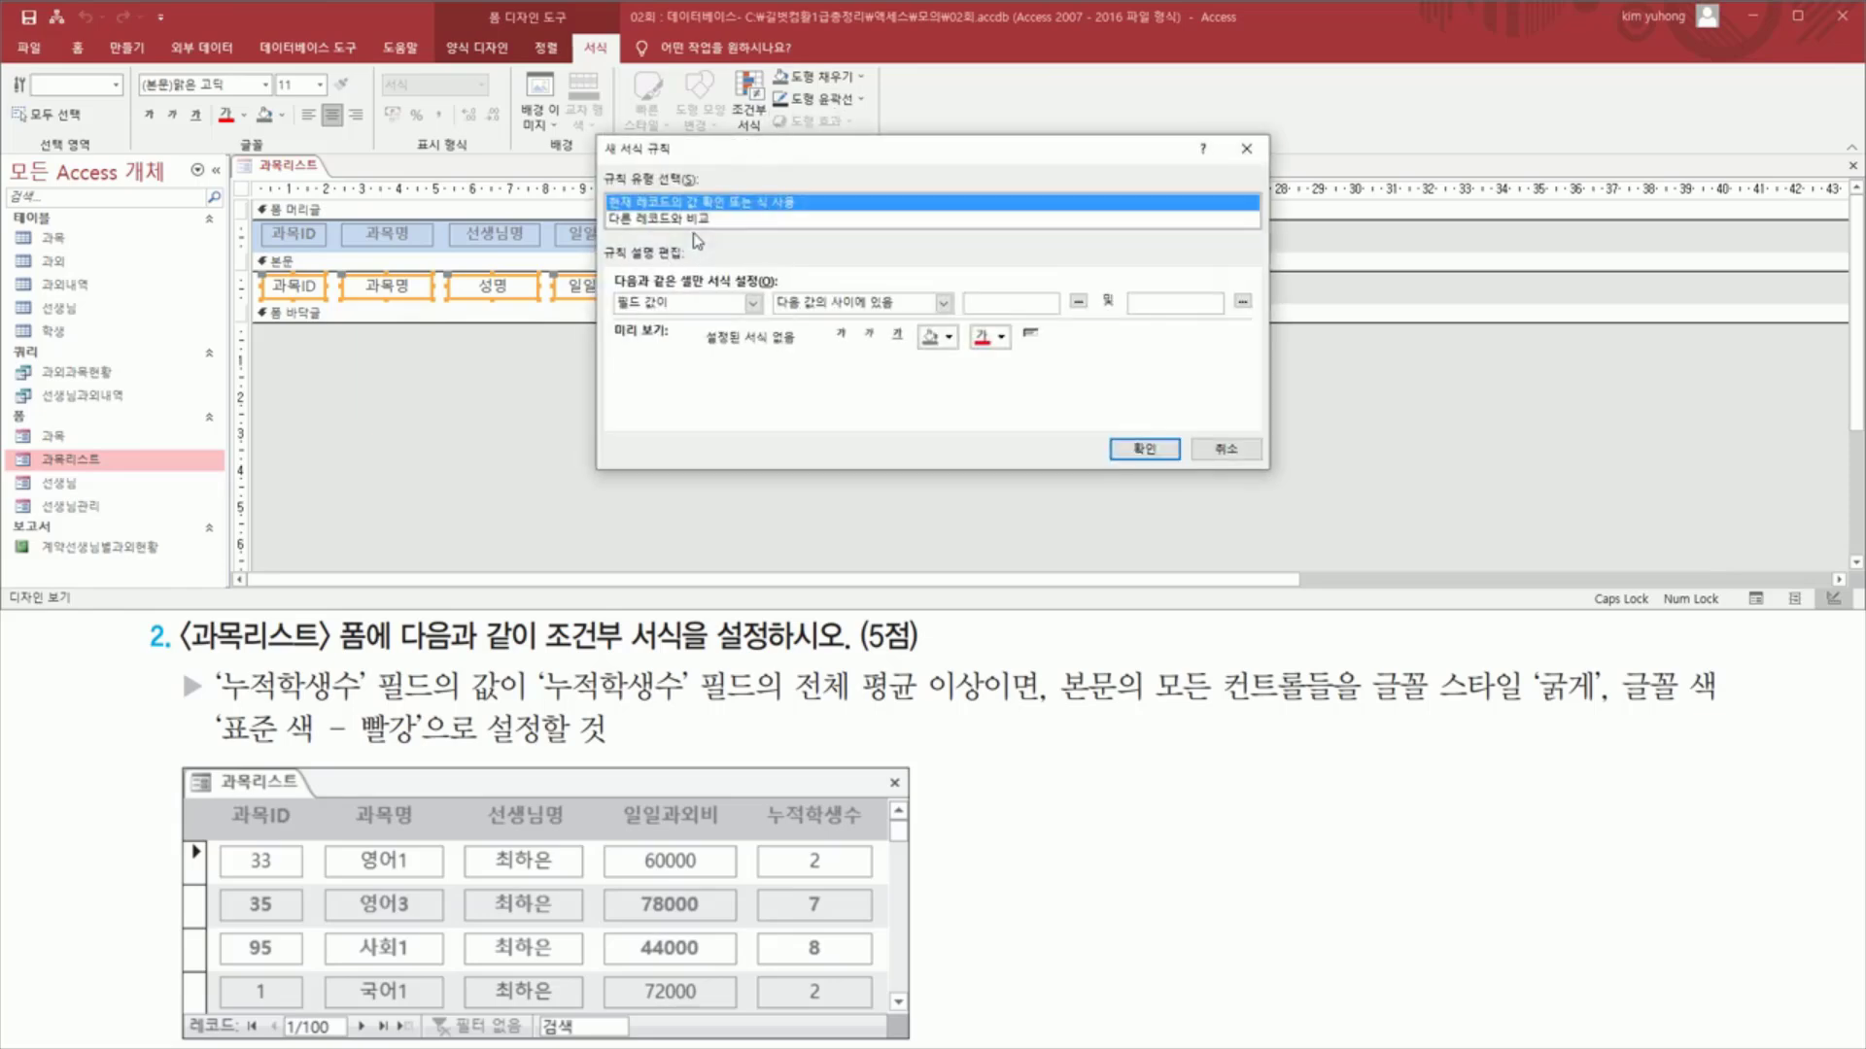
left_click(688, 306)
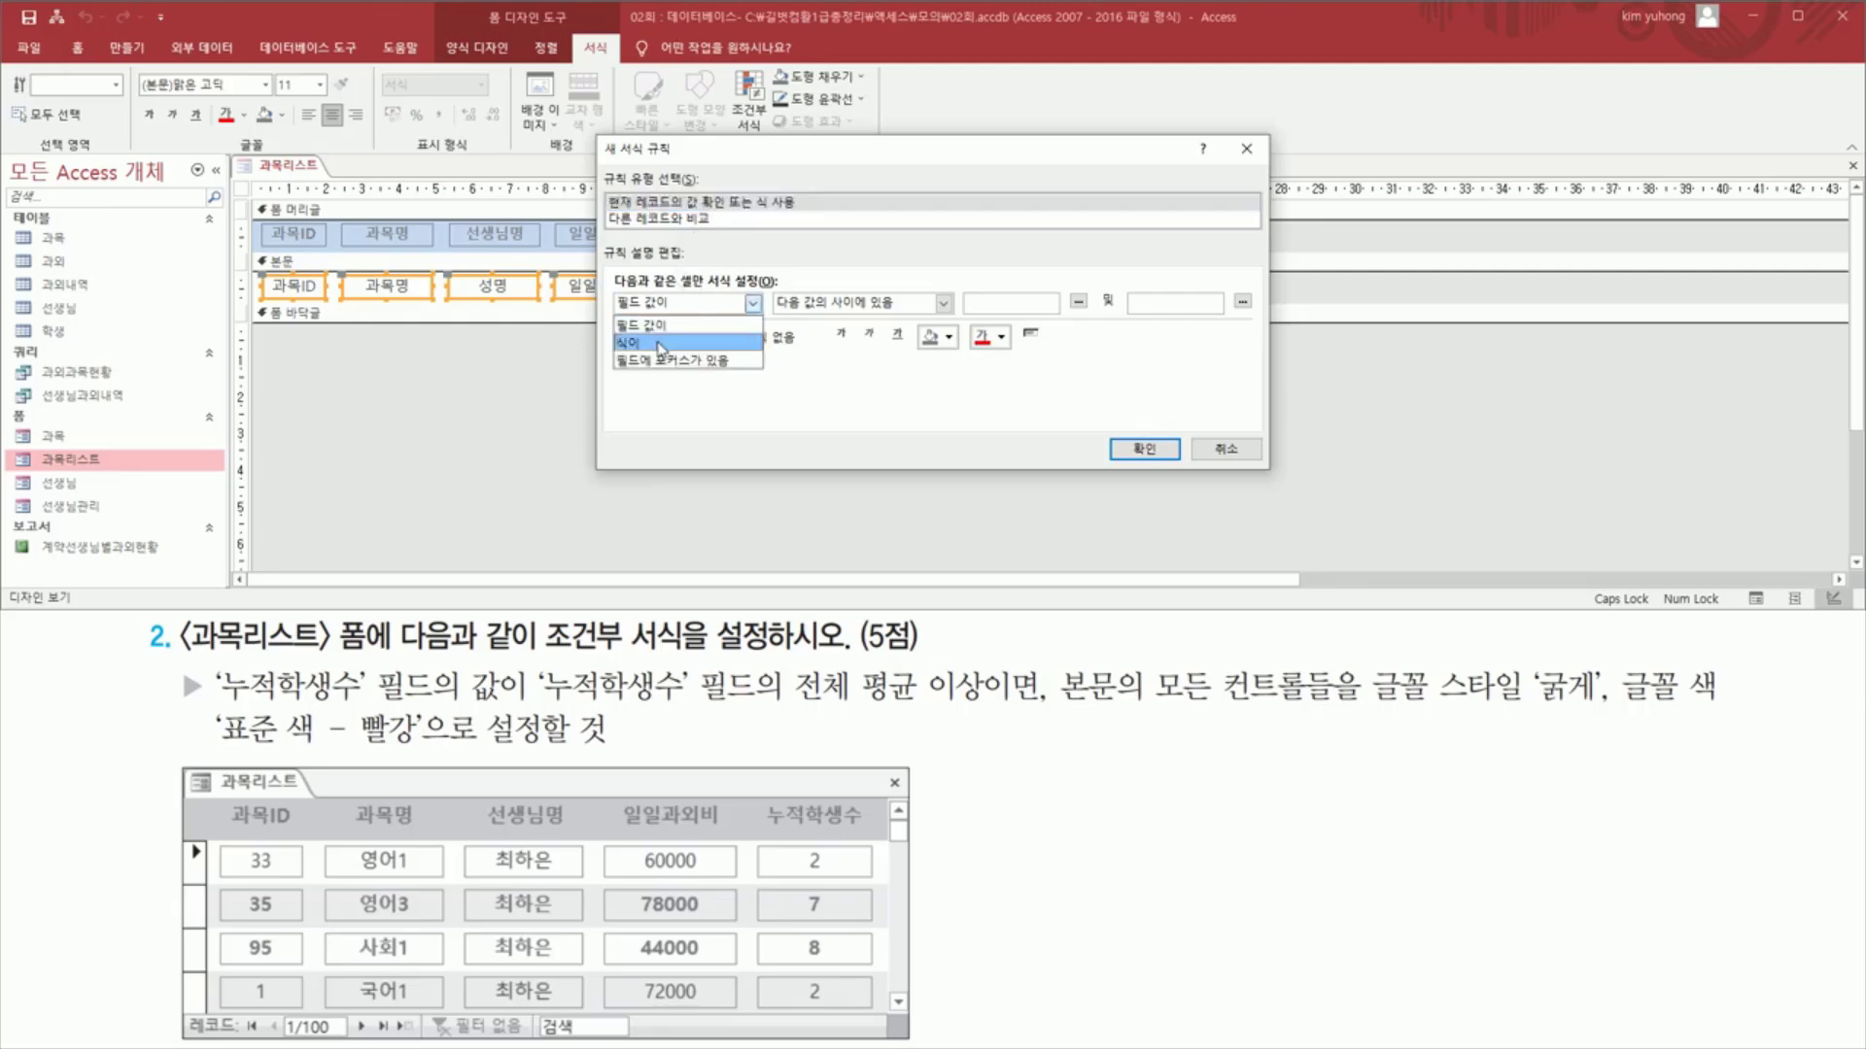
left_click(659, 344)
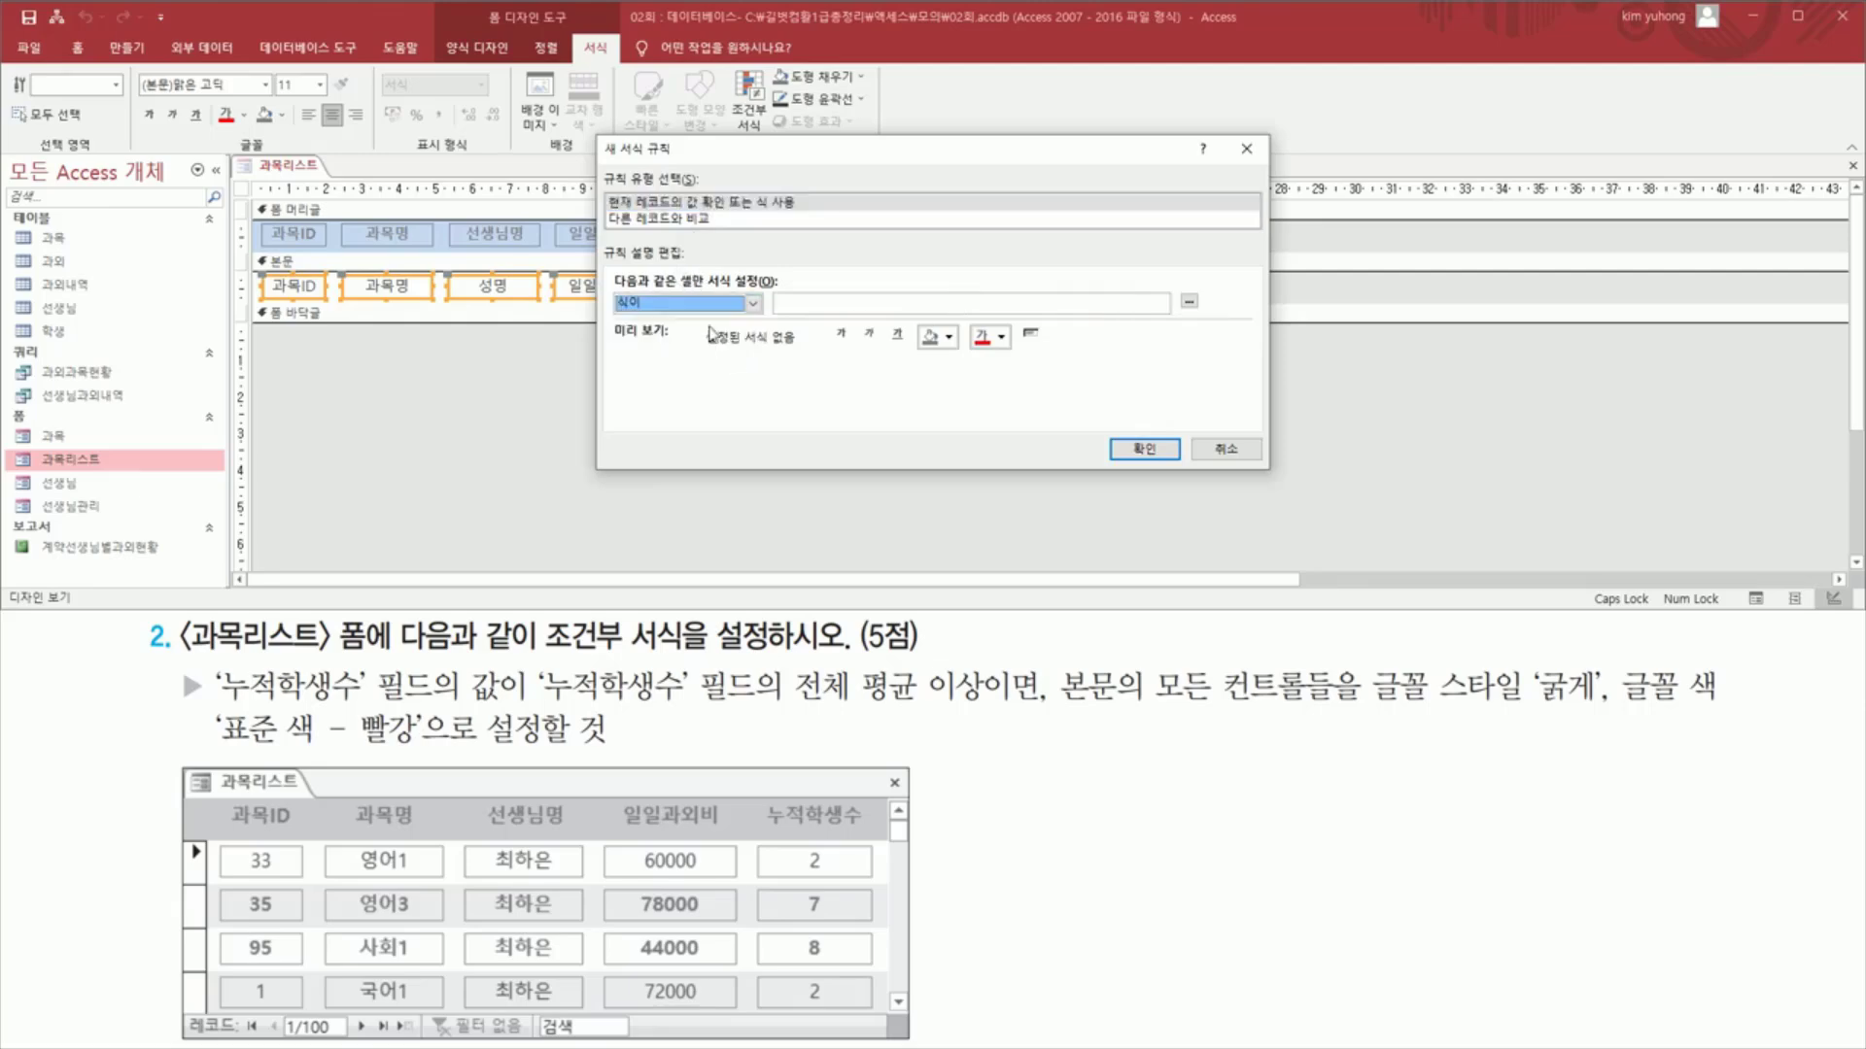
- Enter [누적학생수]>=AVG([누적학생수]) as the expression of the new formatting rule
left_click(824, 304)
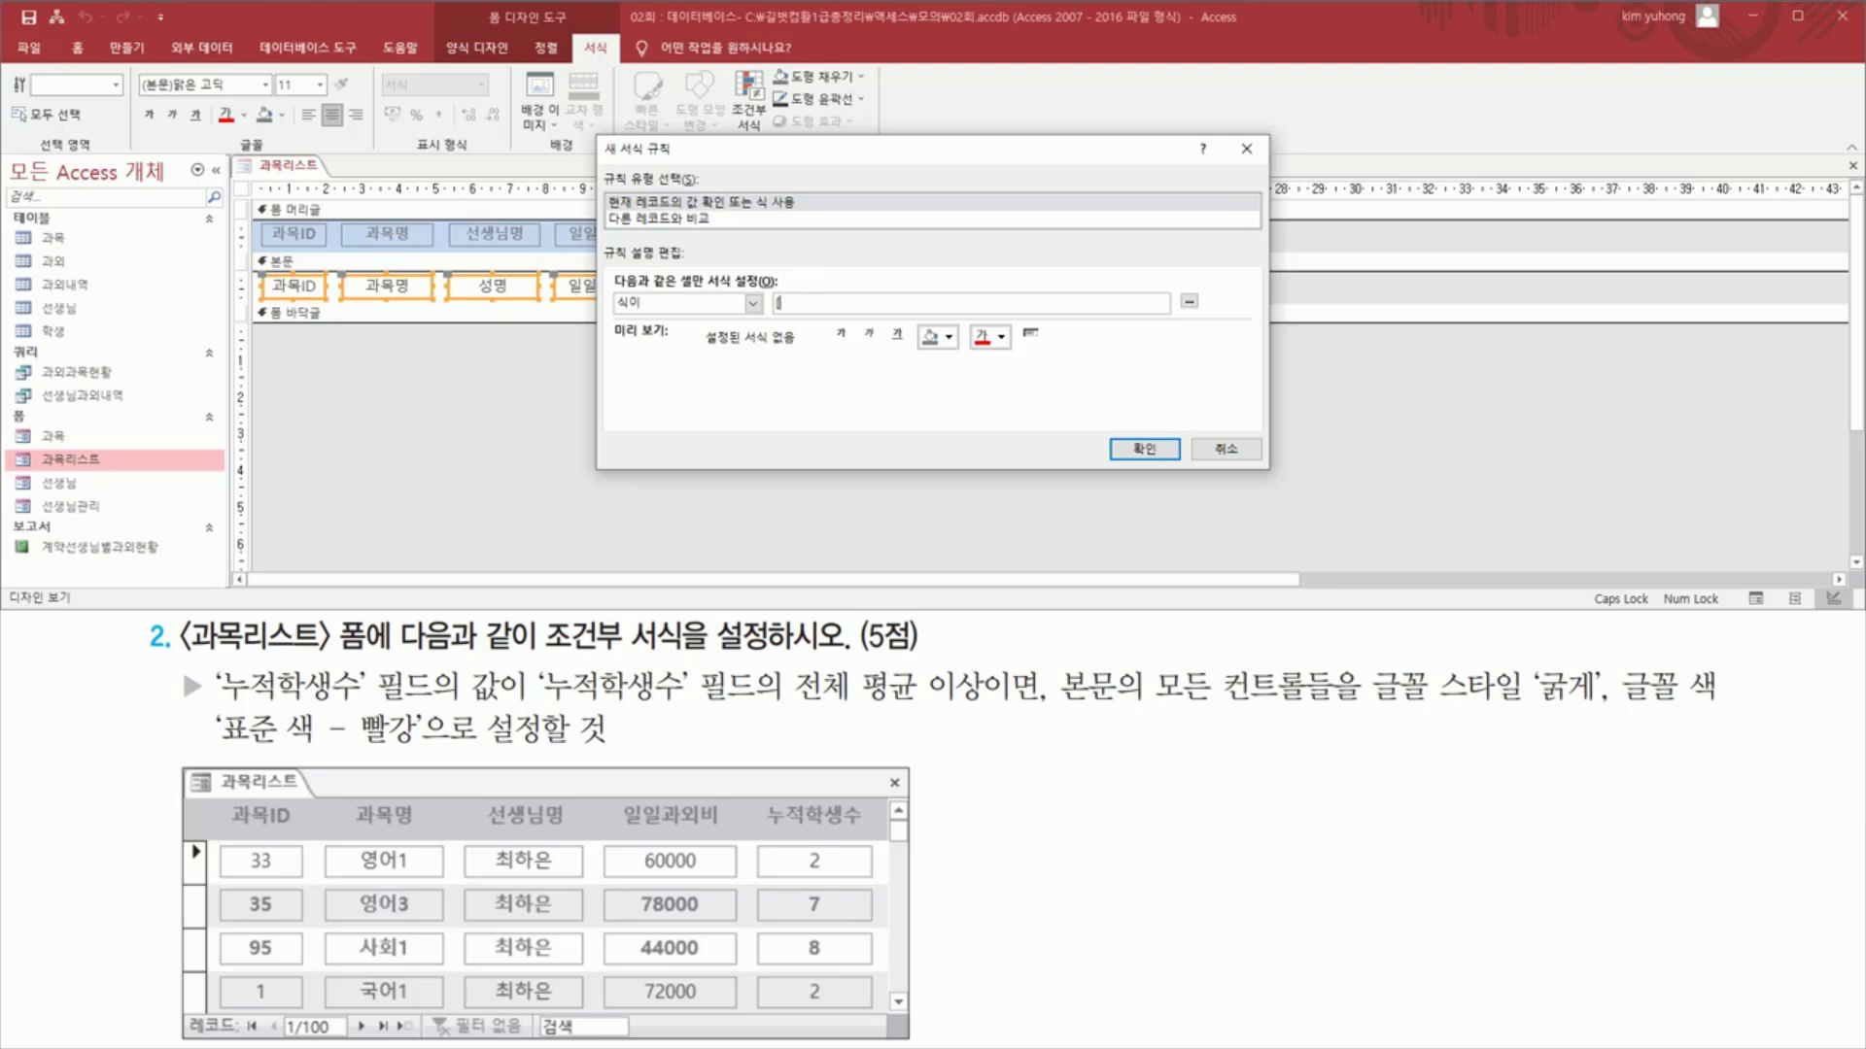
type("[누적학생수]>=AVG([")
type("누적학생수])")
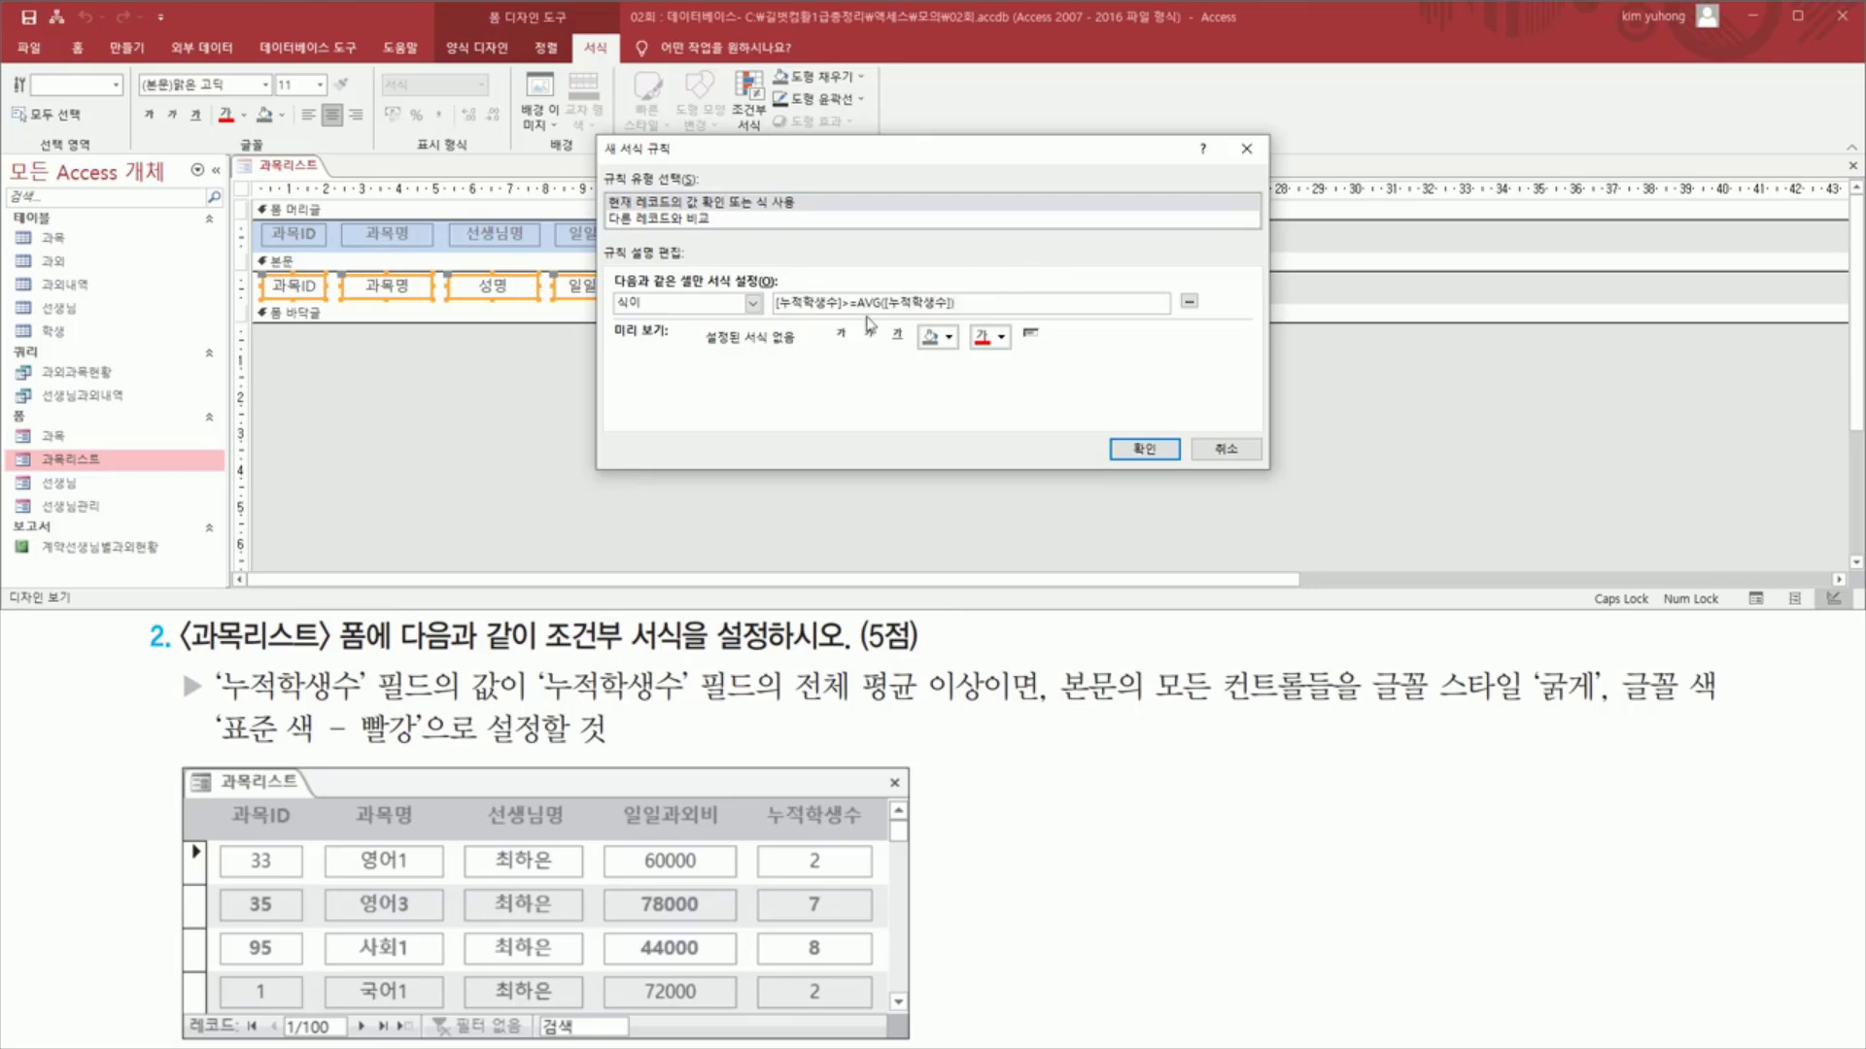
left_click_drag(859, 315, 958, 316)
left_click_drag(773, 280, 840, 322)
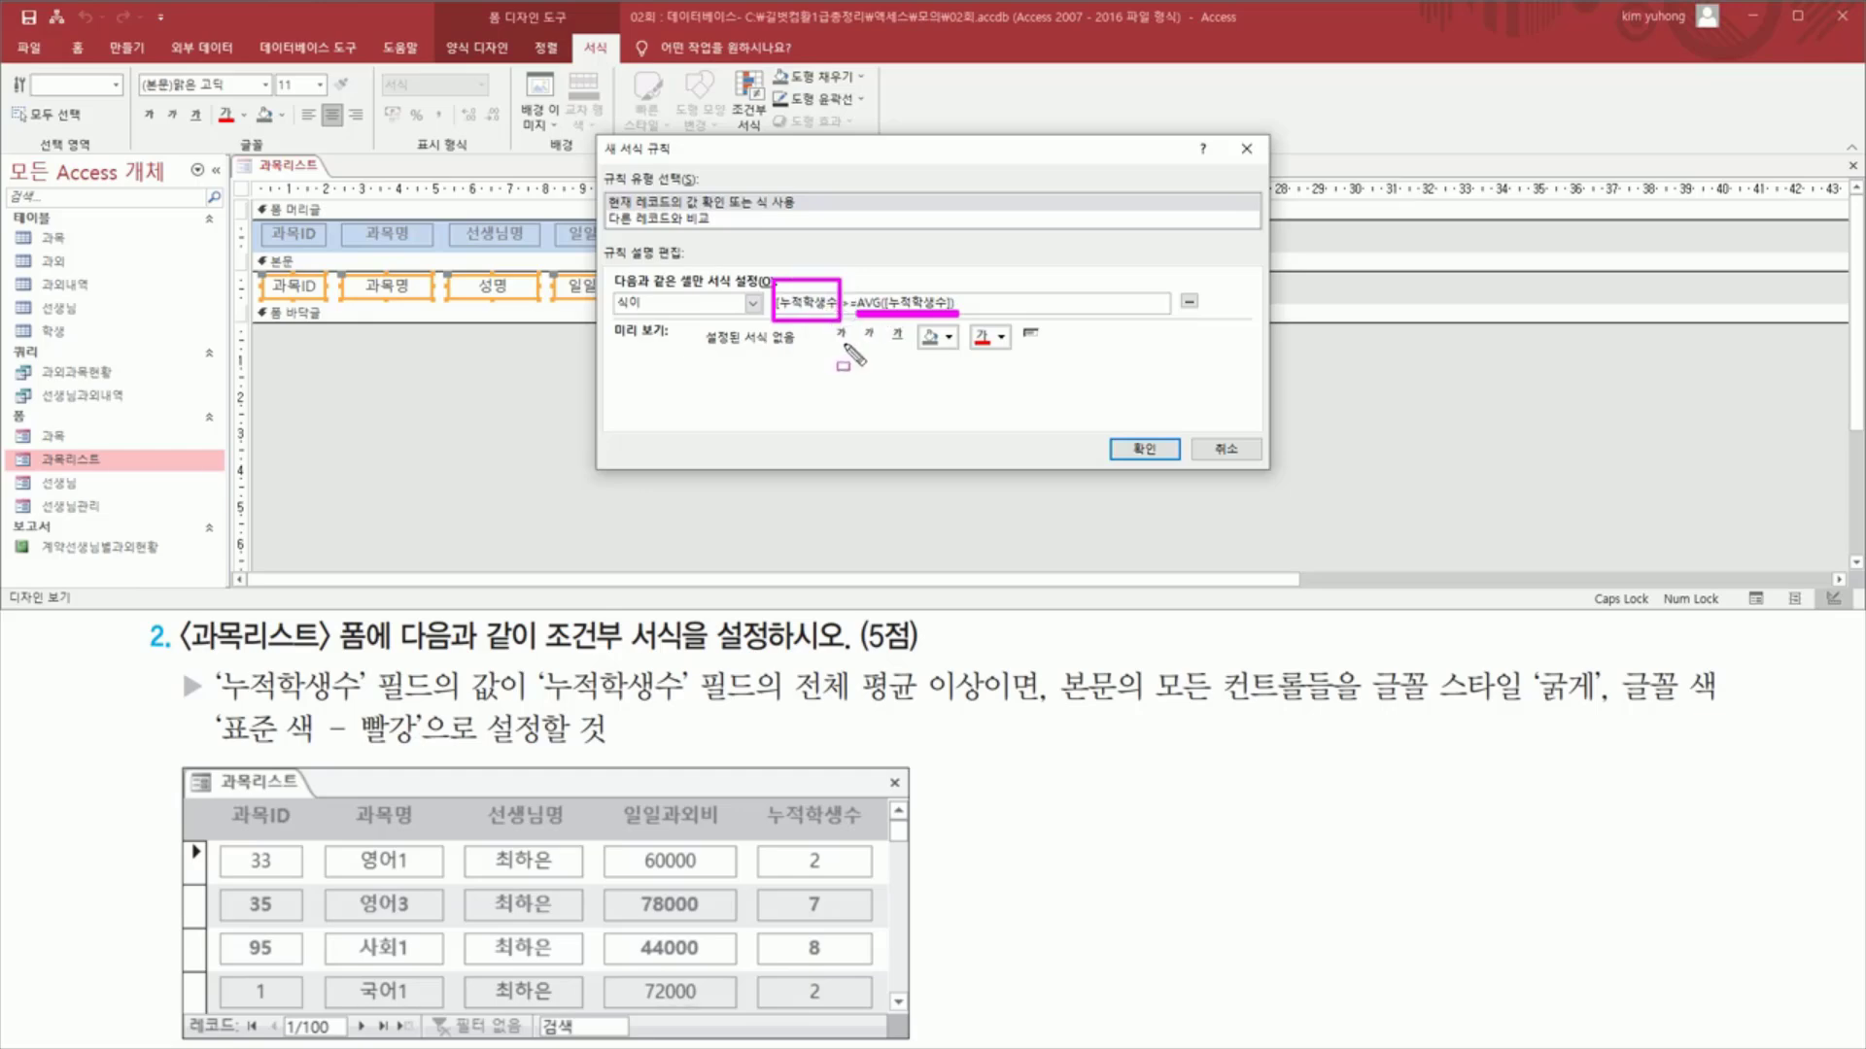
- Set the new rule's format to bold with the standard red font color and apply the rule to the 본문 controls
key("Escape")
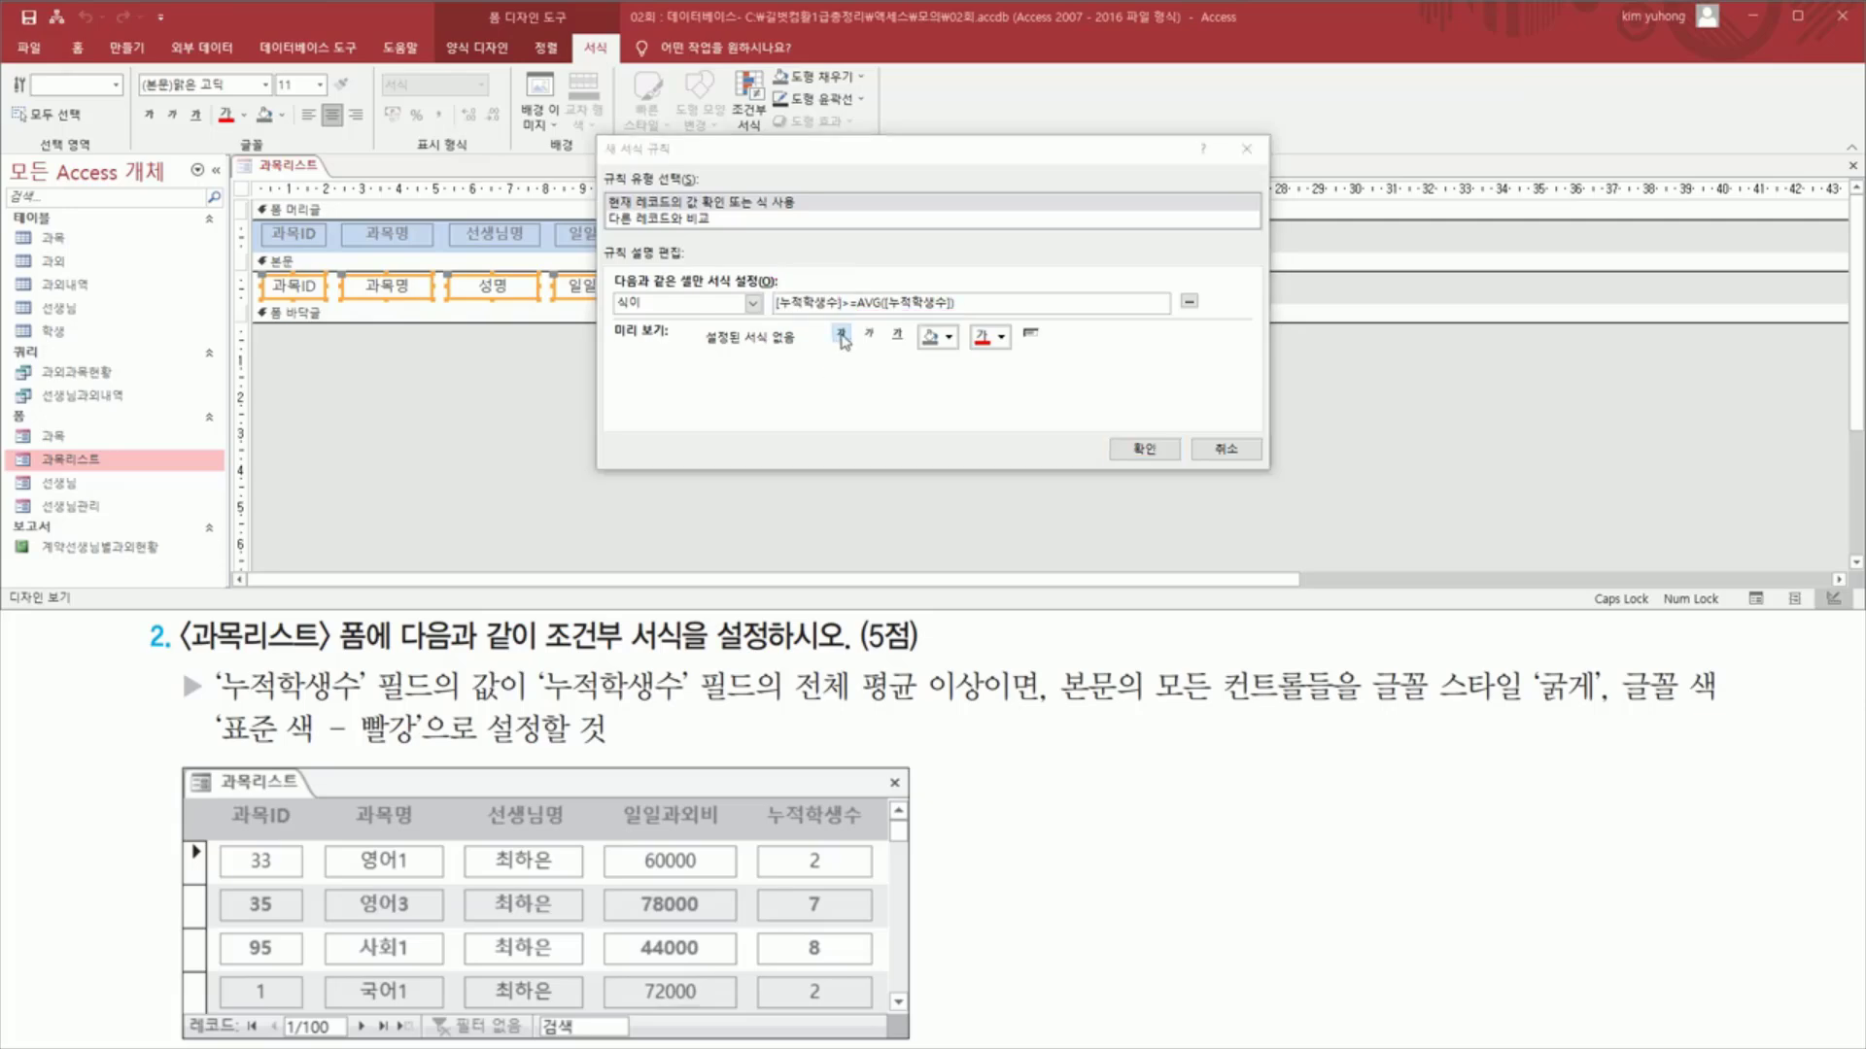
left_click(841, 337)
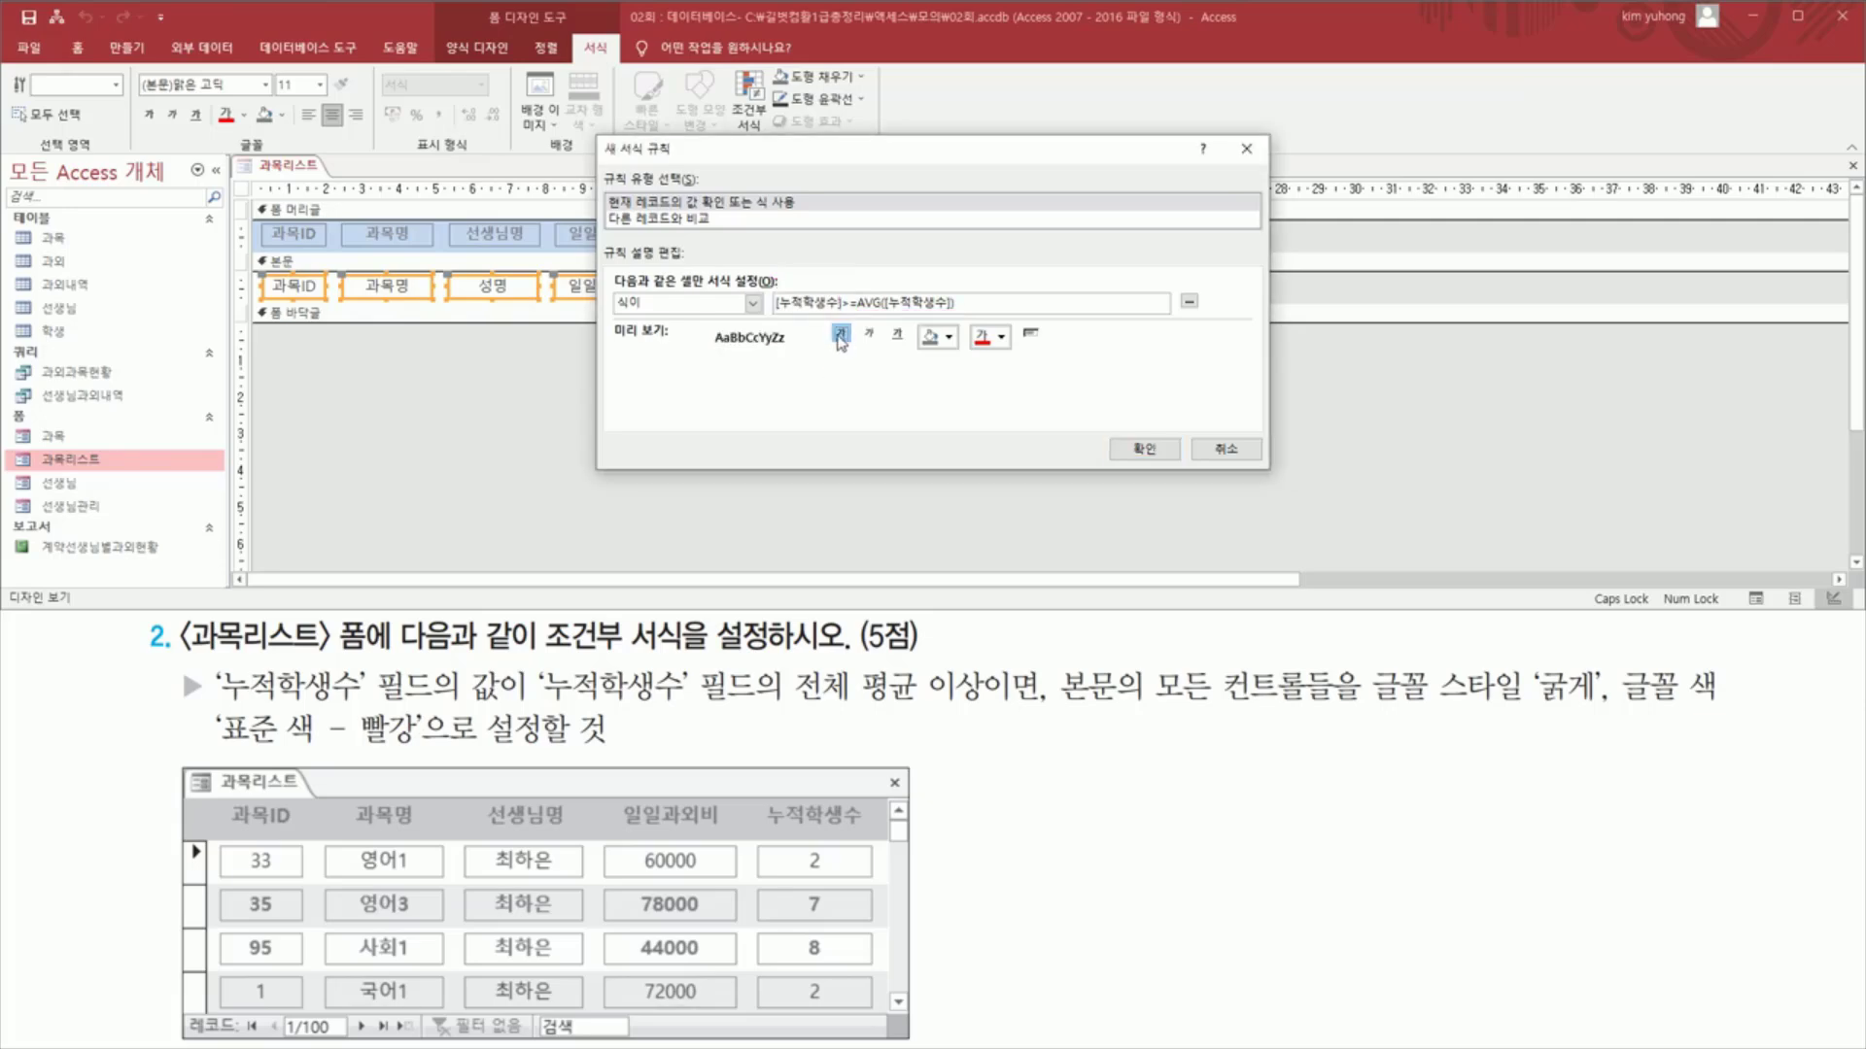
left_click(1003, 338)
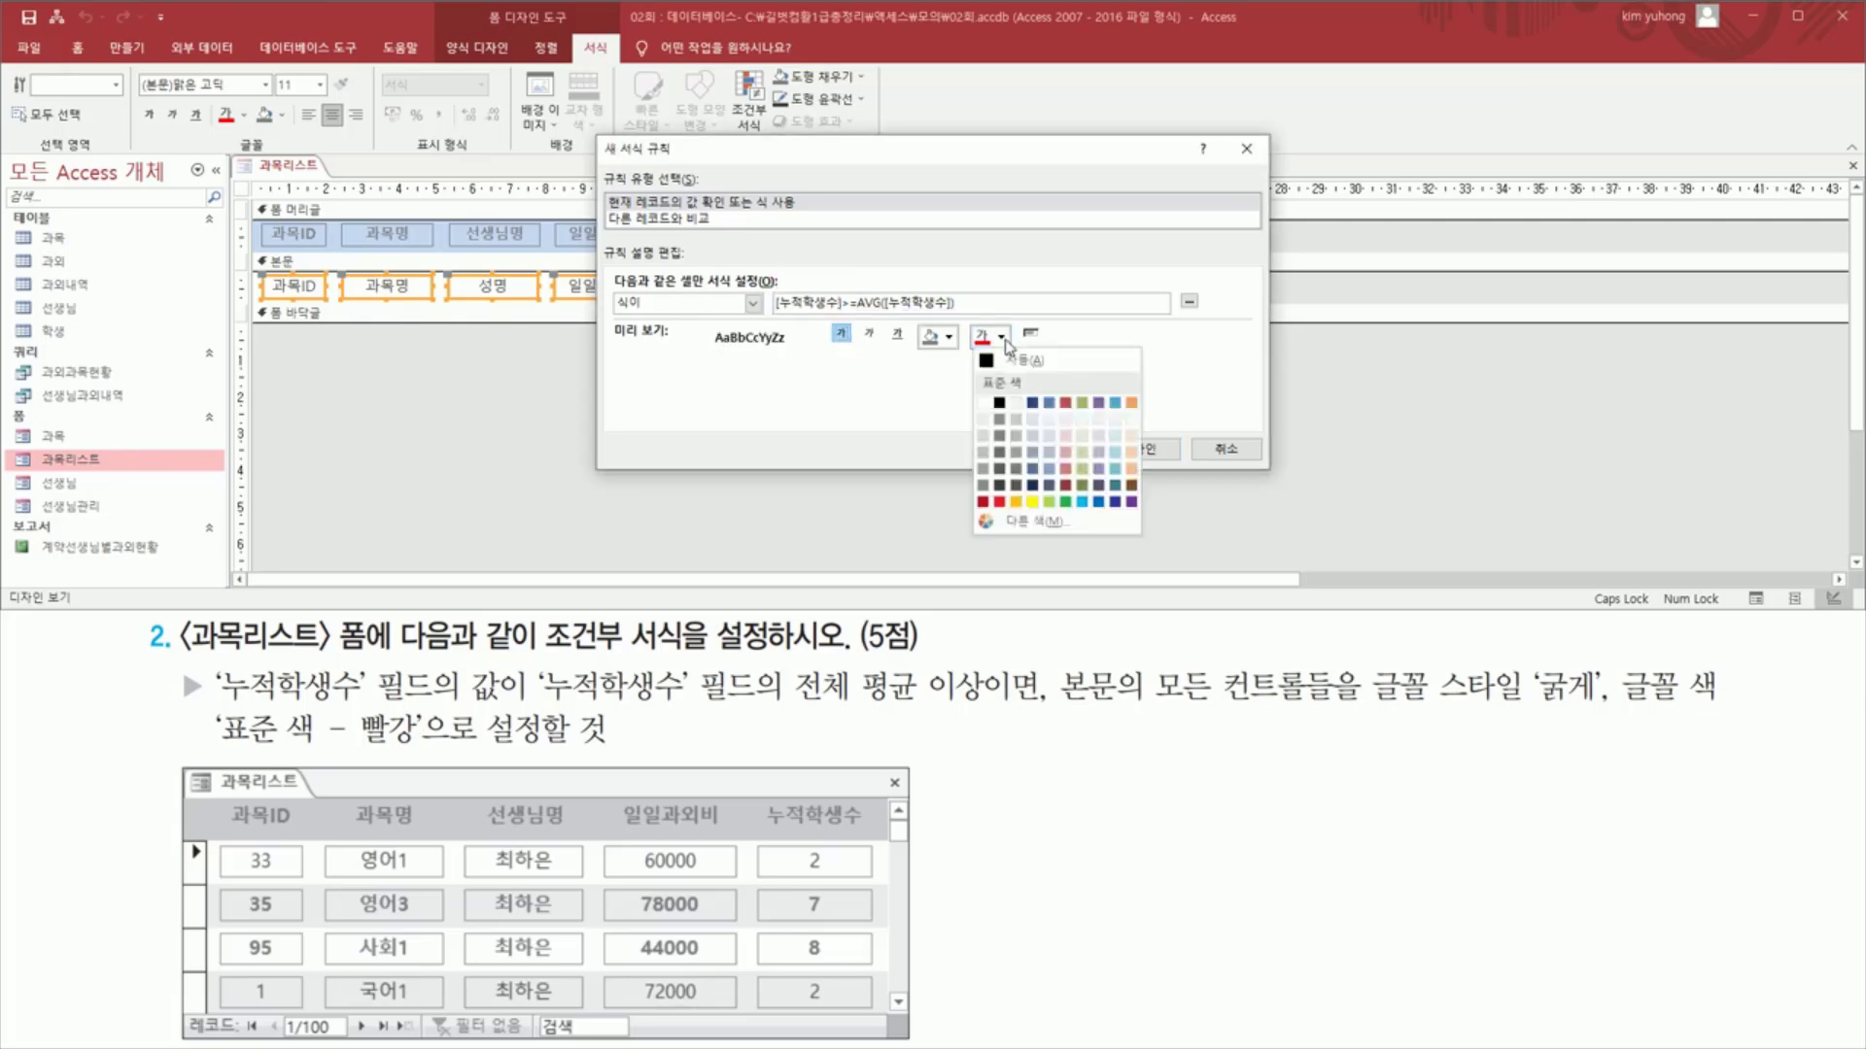
left_click(1000, 502)
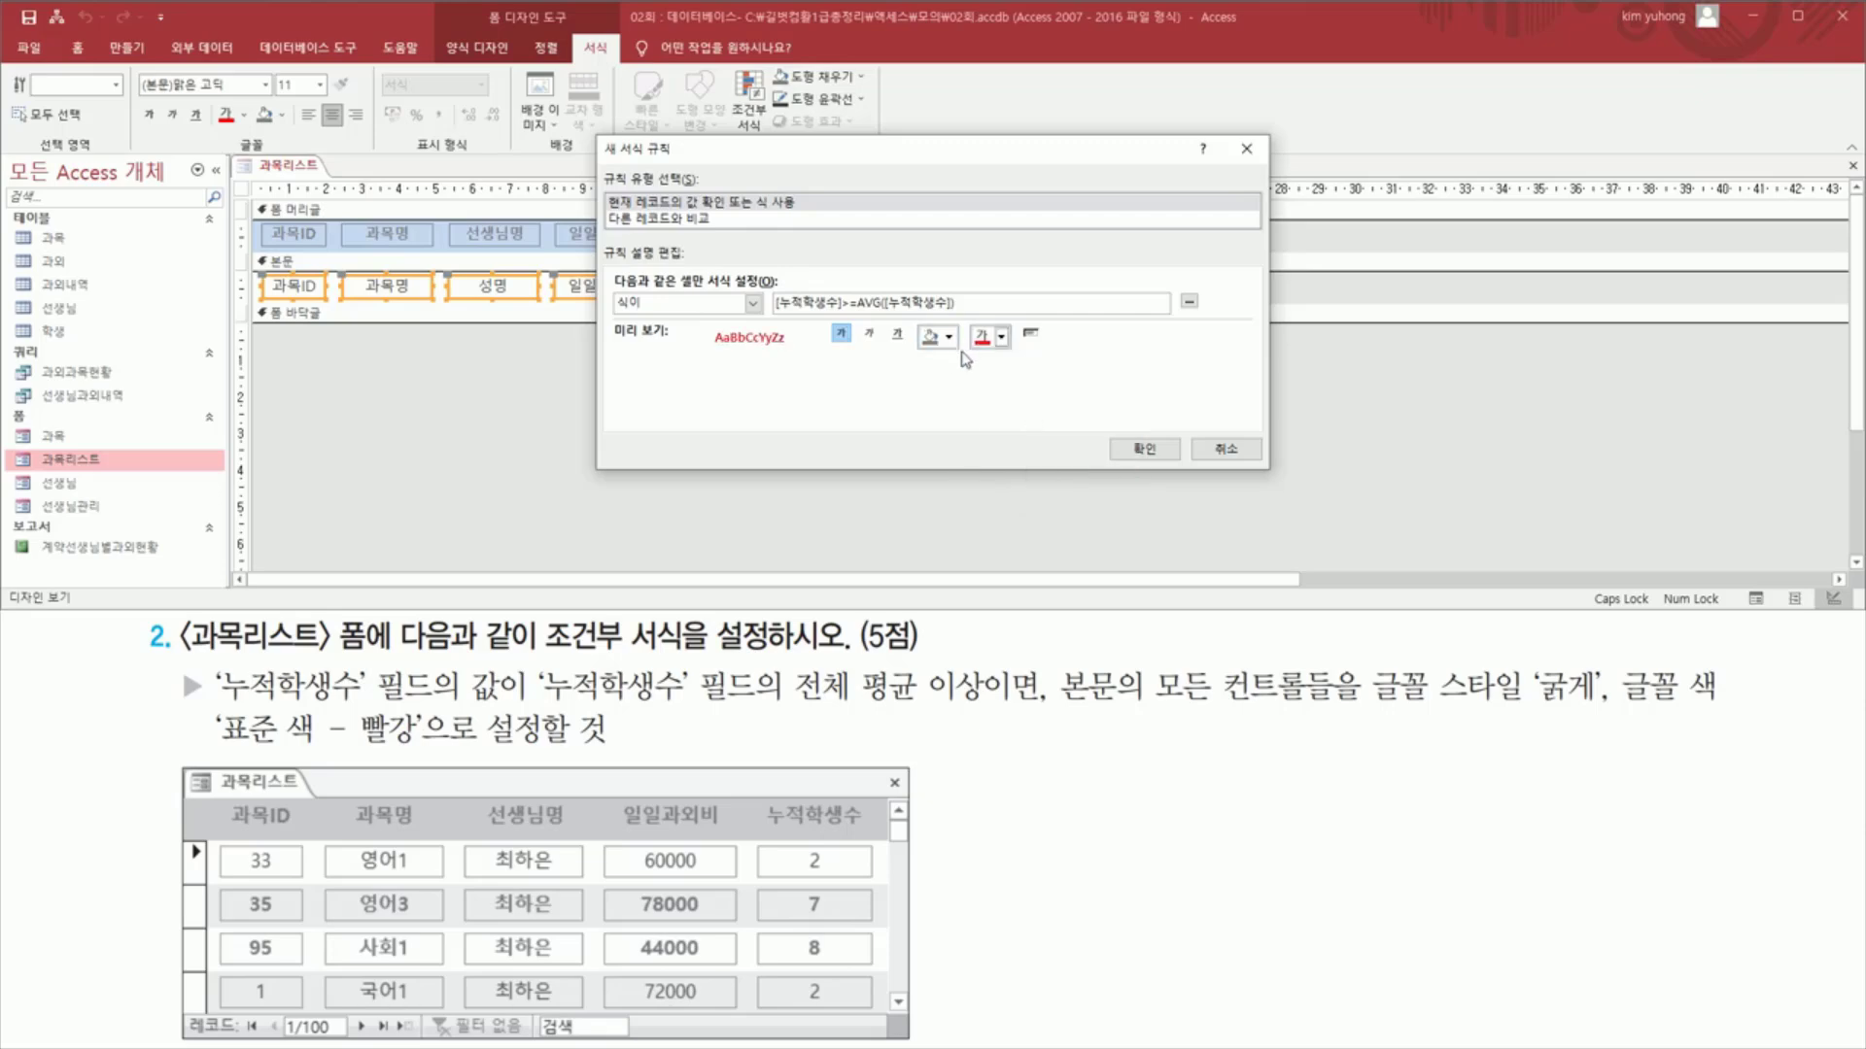
left_click(1143, 449)
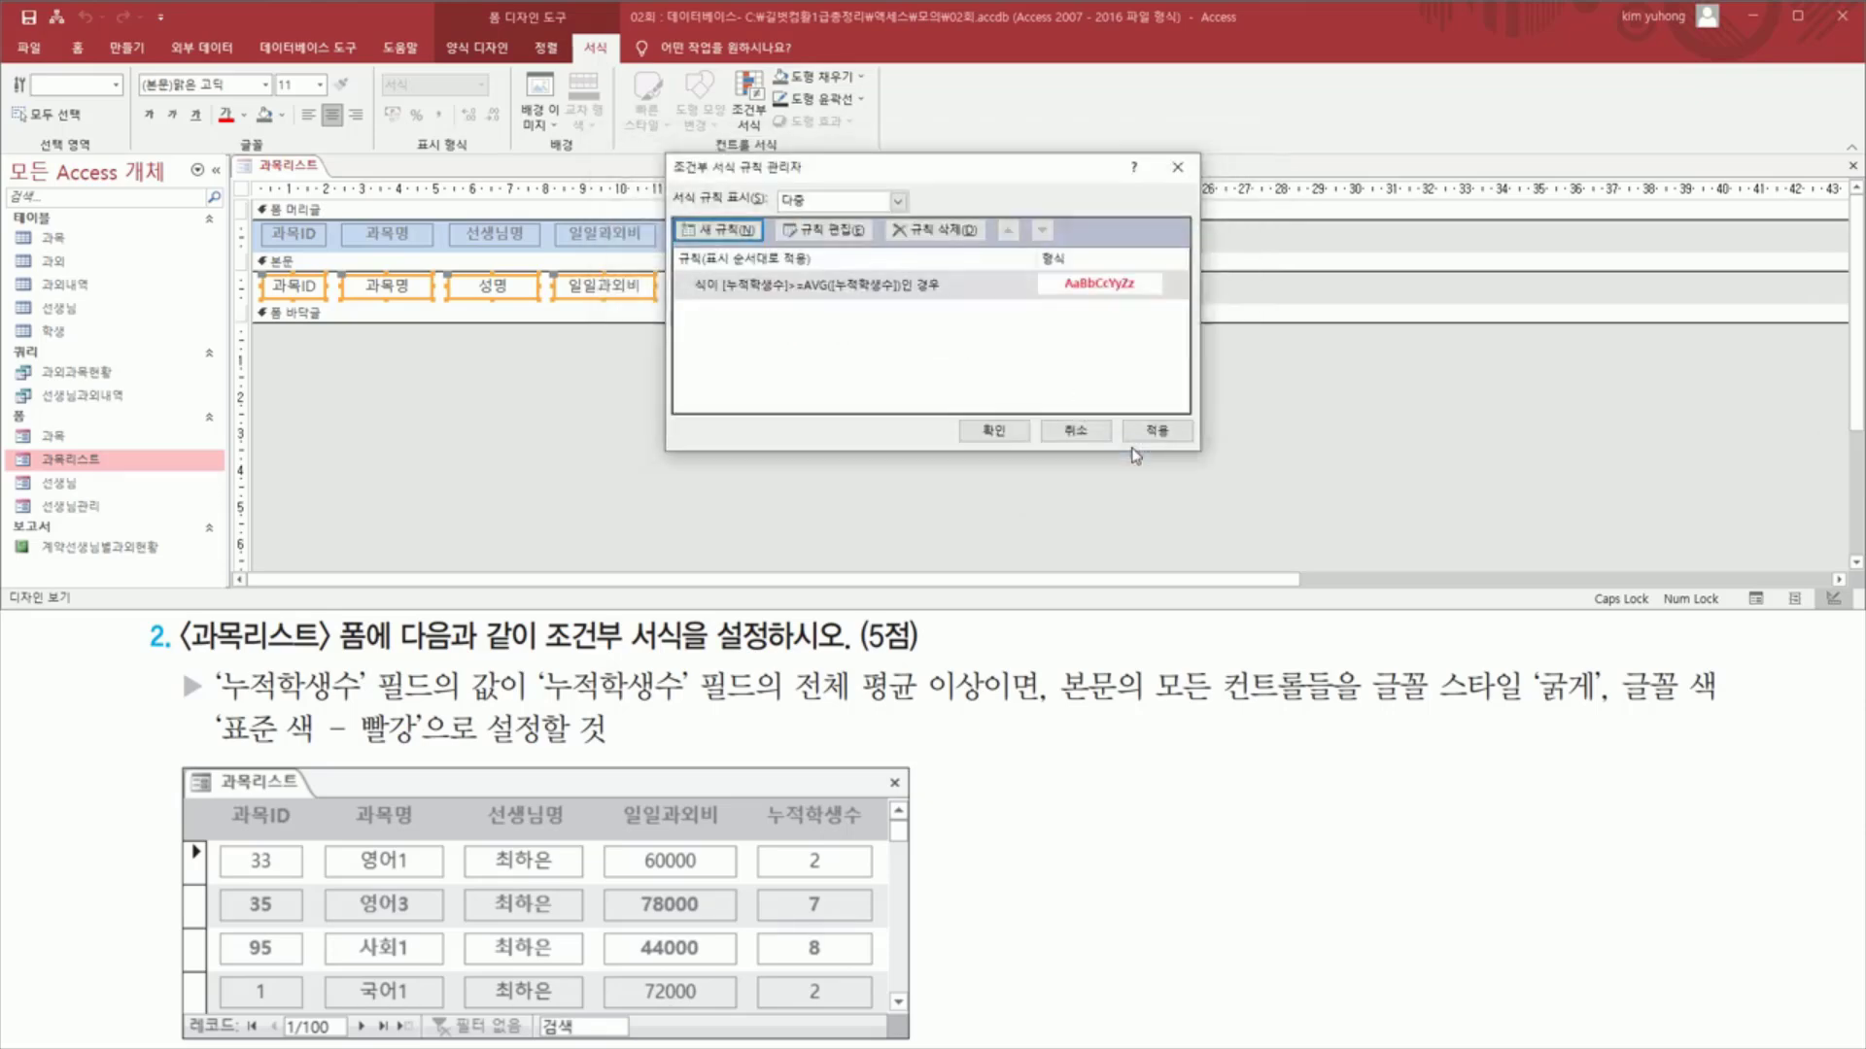
left_click(992, 429)
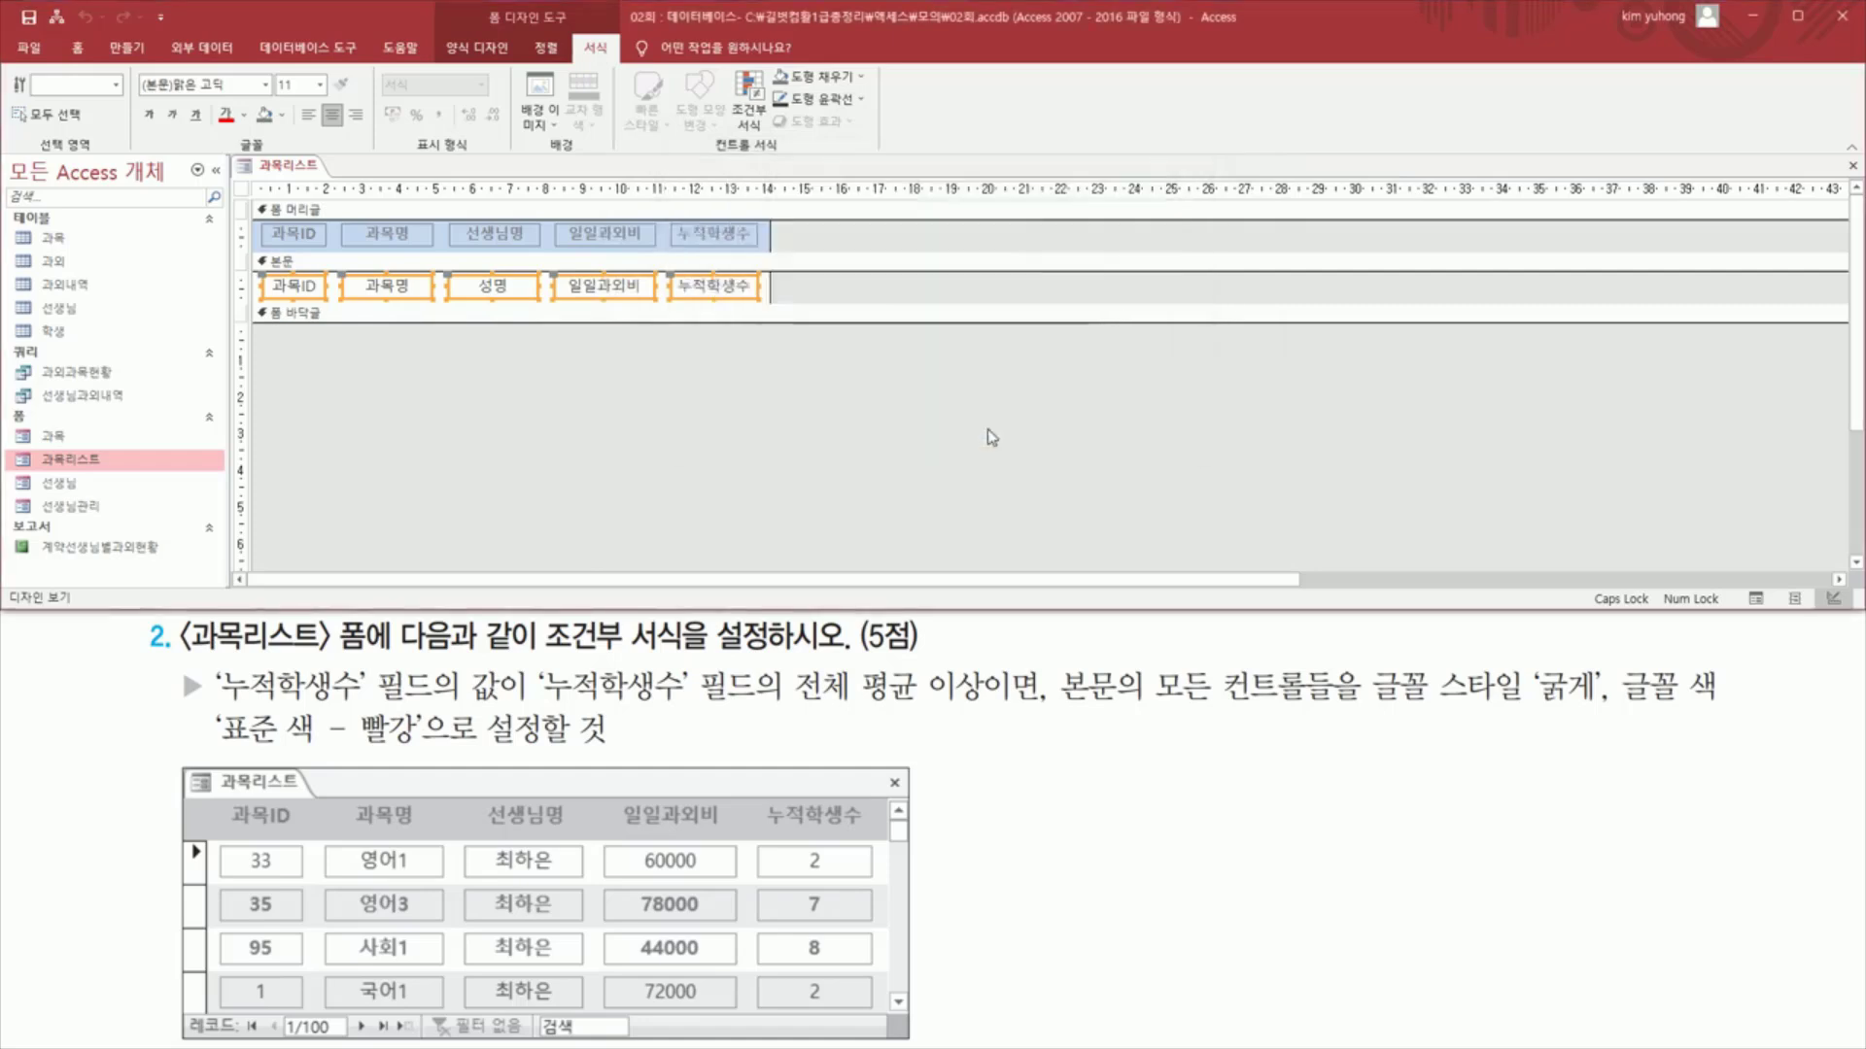
- Show the 과목리스트 form in form view and check the conditional formatting across its records
left_click(585, 429)
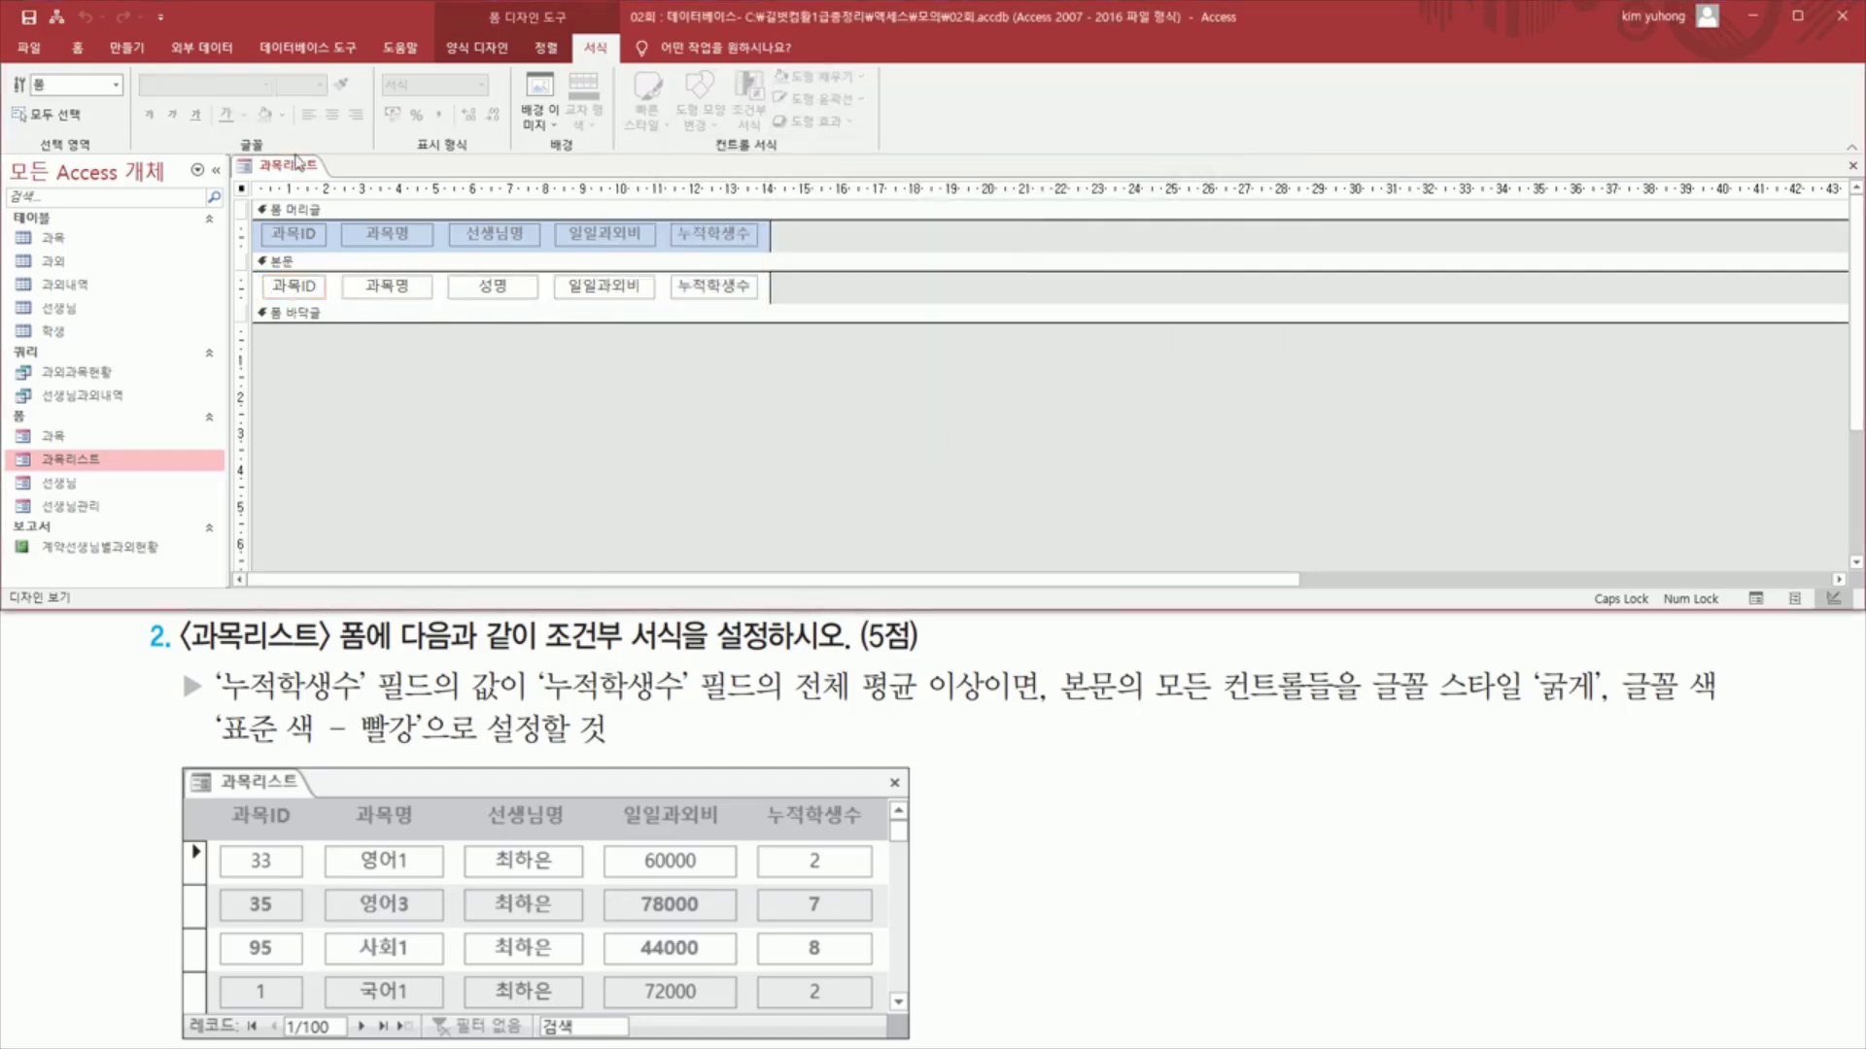
left_click(477, 47)
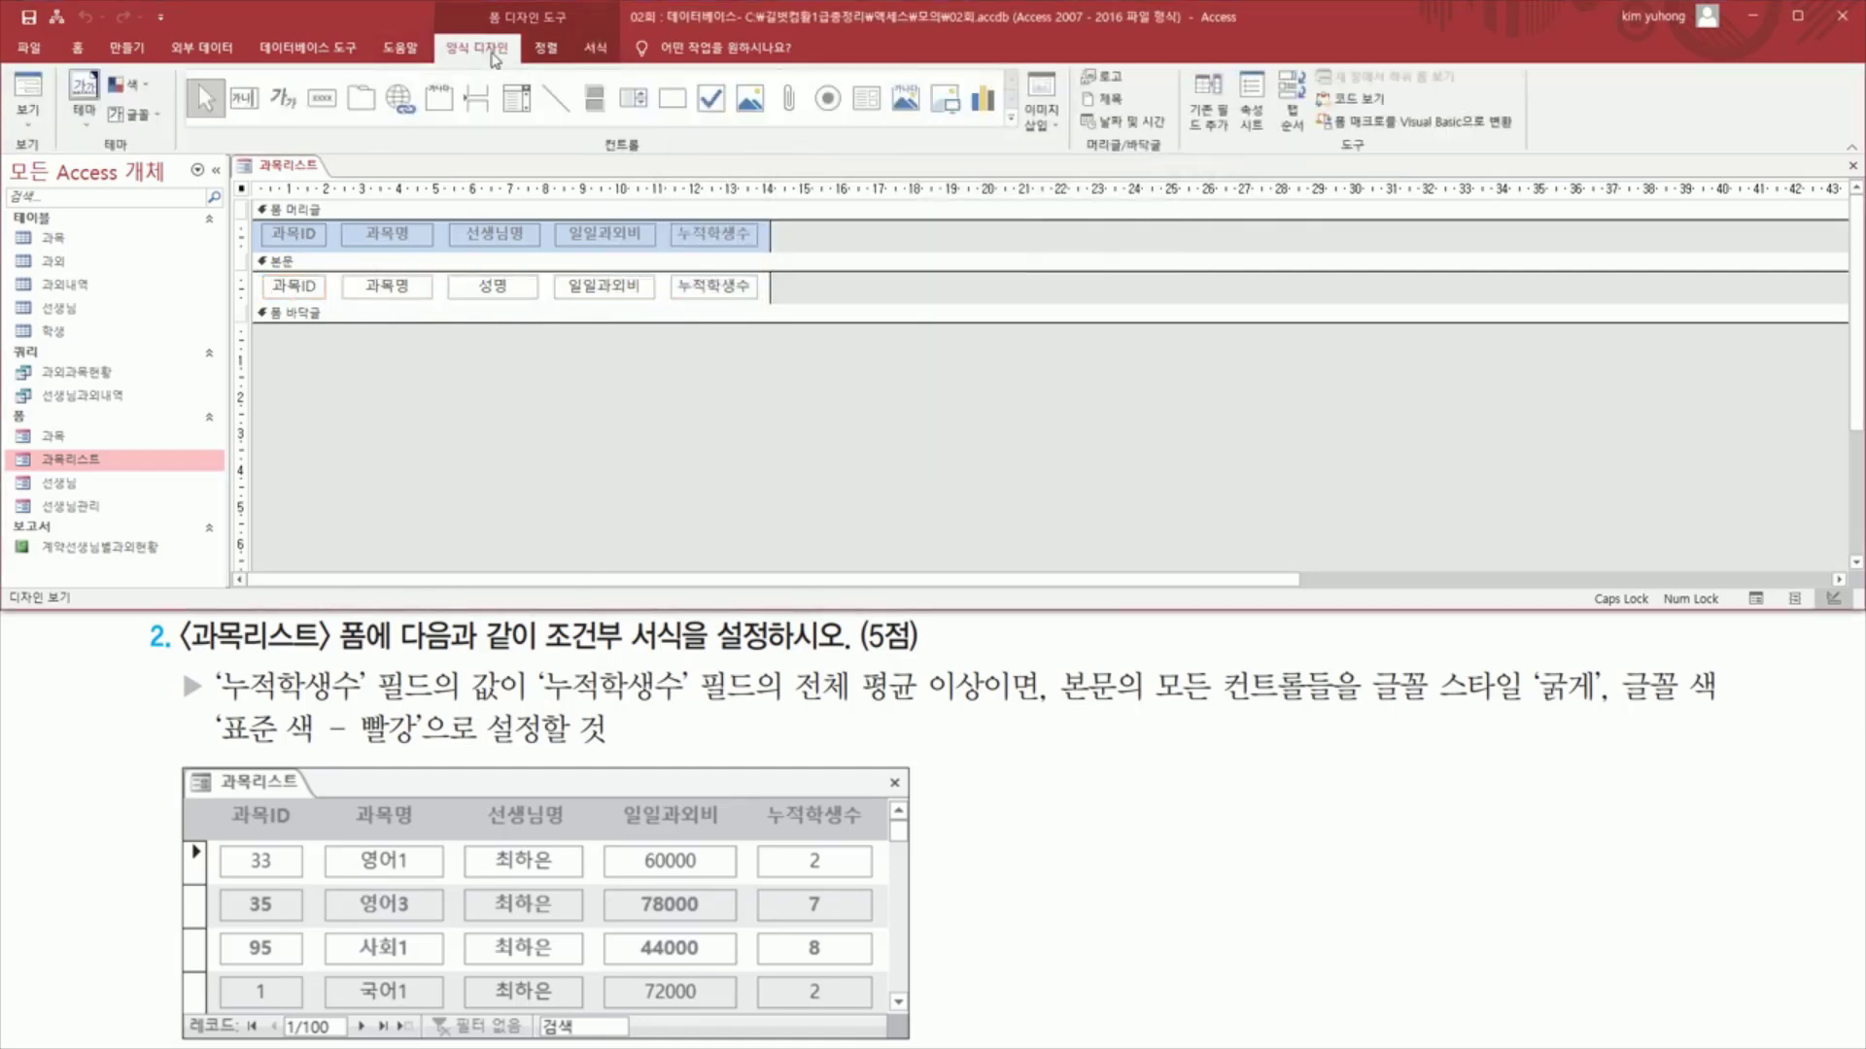
left_click(36, 87)
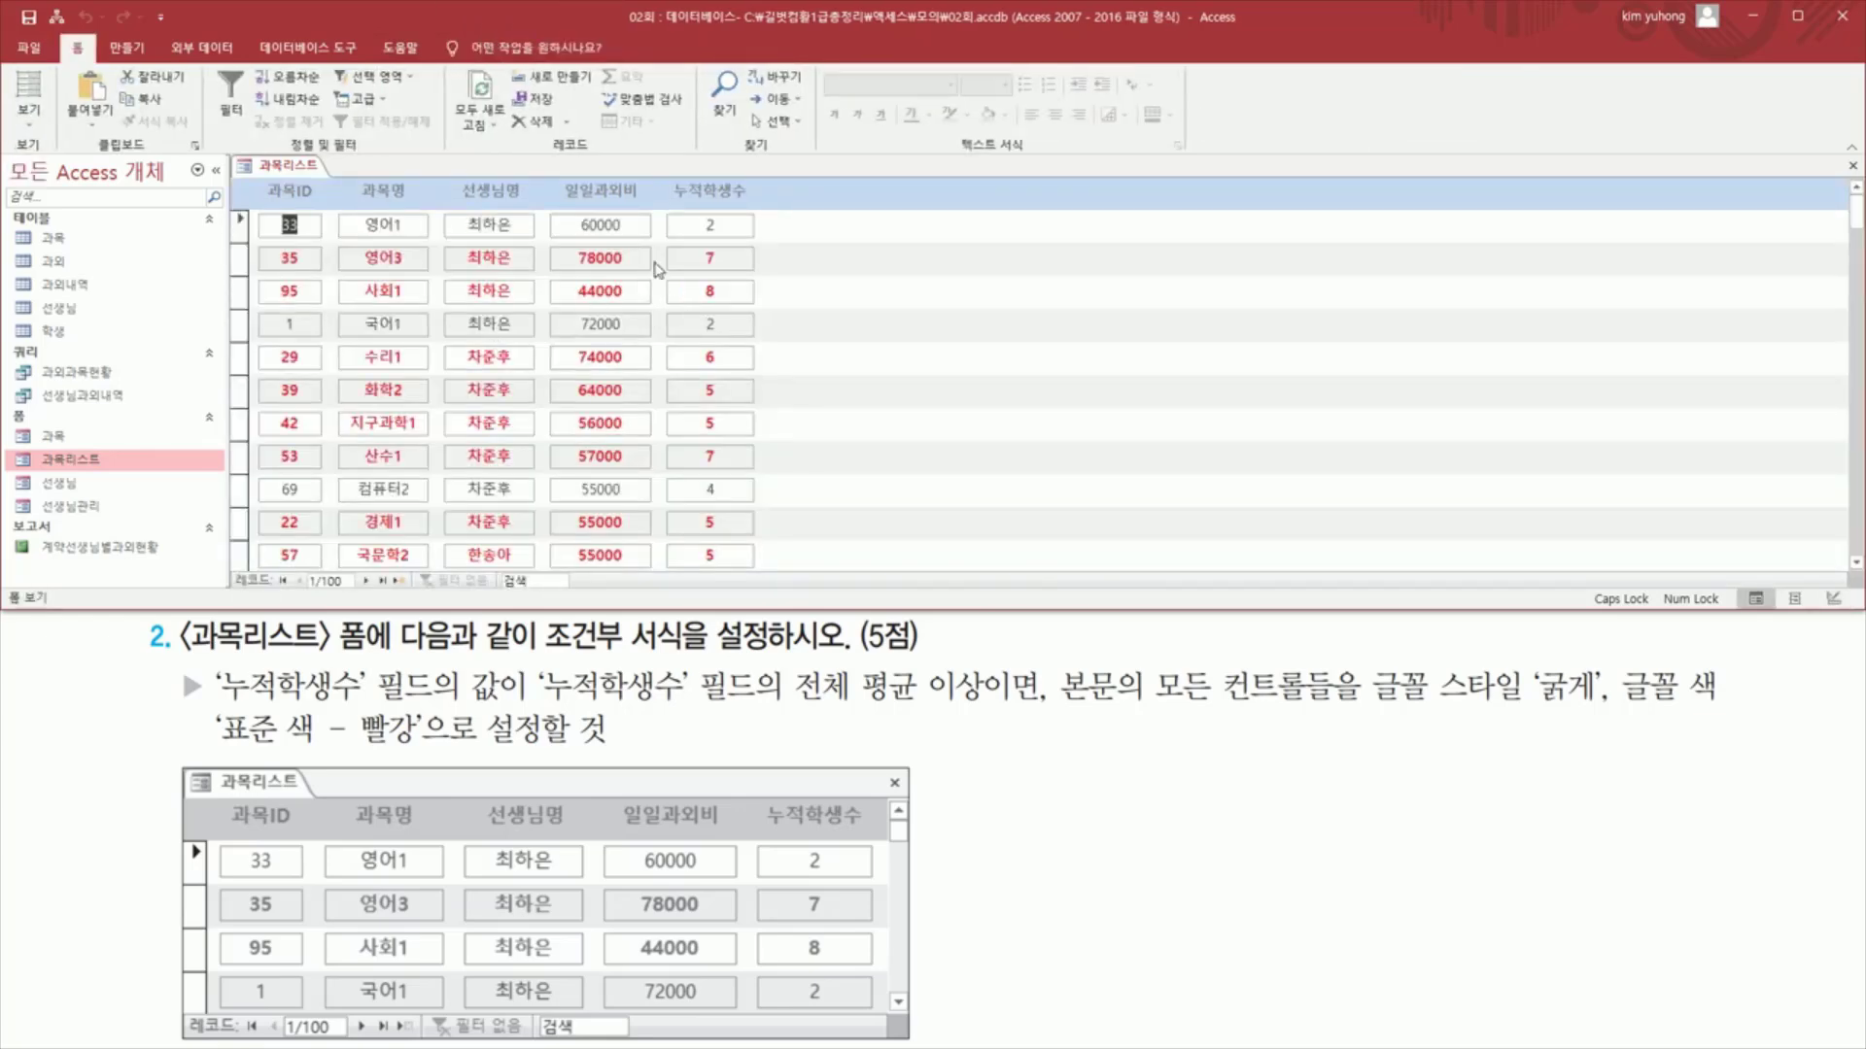
scroll(646, 290, "down", 3)
scroll(639, 290, "up", 3)
- Close the 과목리스트 form and save its design changes
right_click(296, 167)
left_click(331, 201)
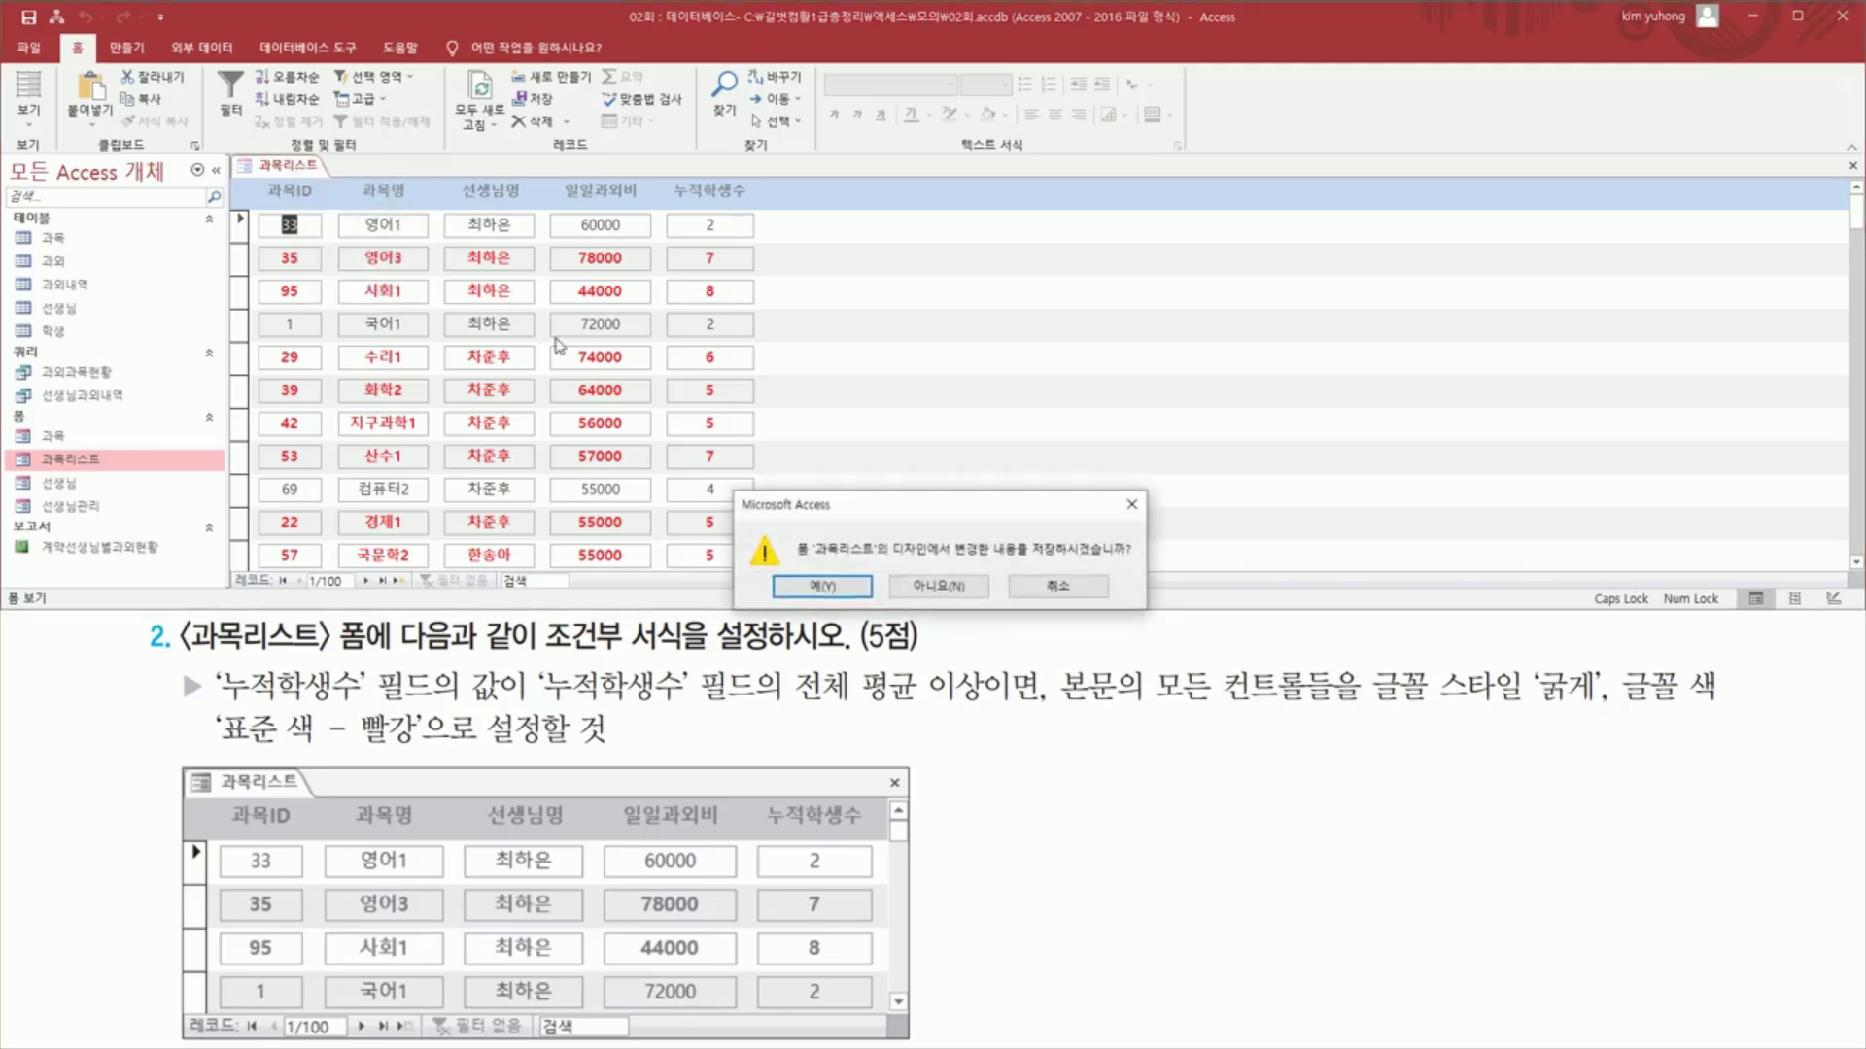
left_click(823, 584)
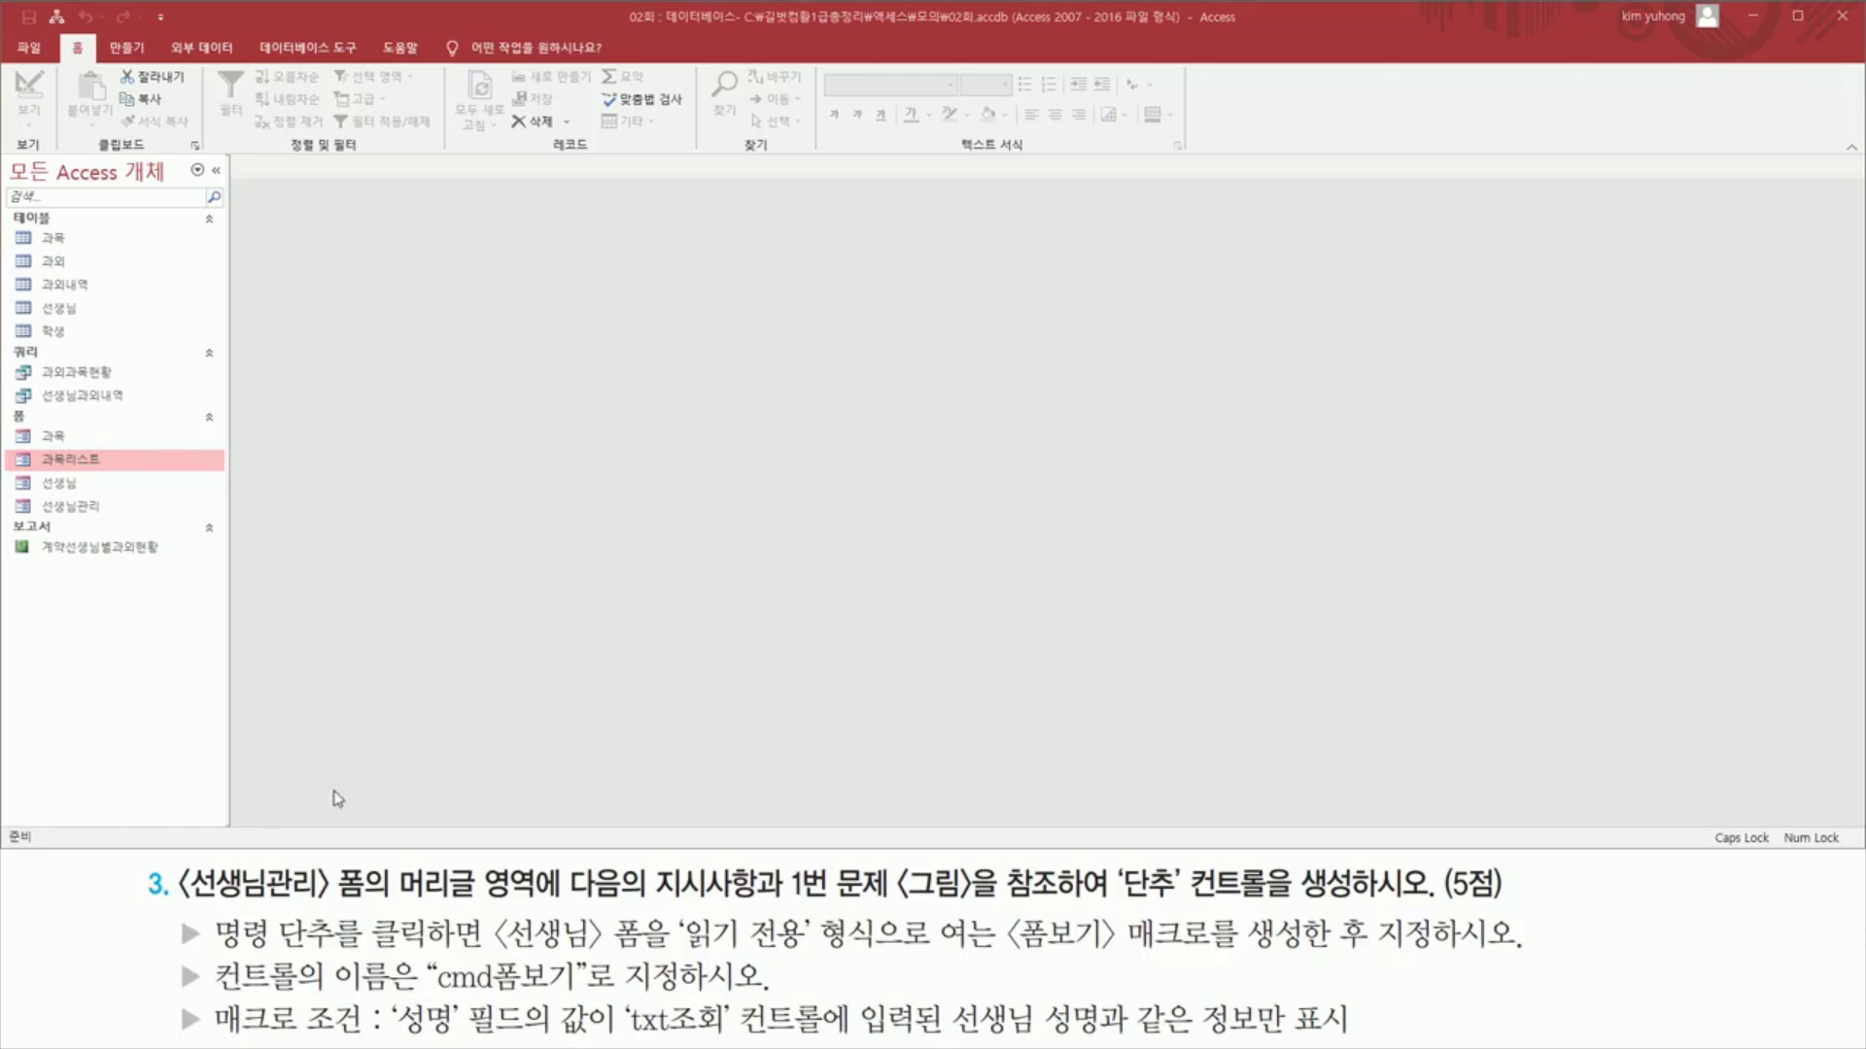
- Open the 선생님관리 form and move its window so the whole form can be examined
left_click_drag(167, 856, 382, 915)
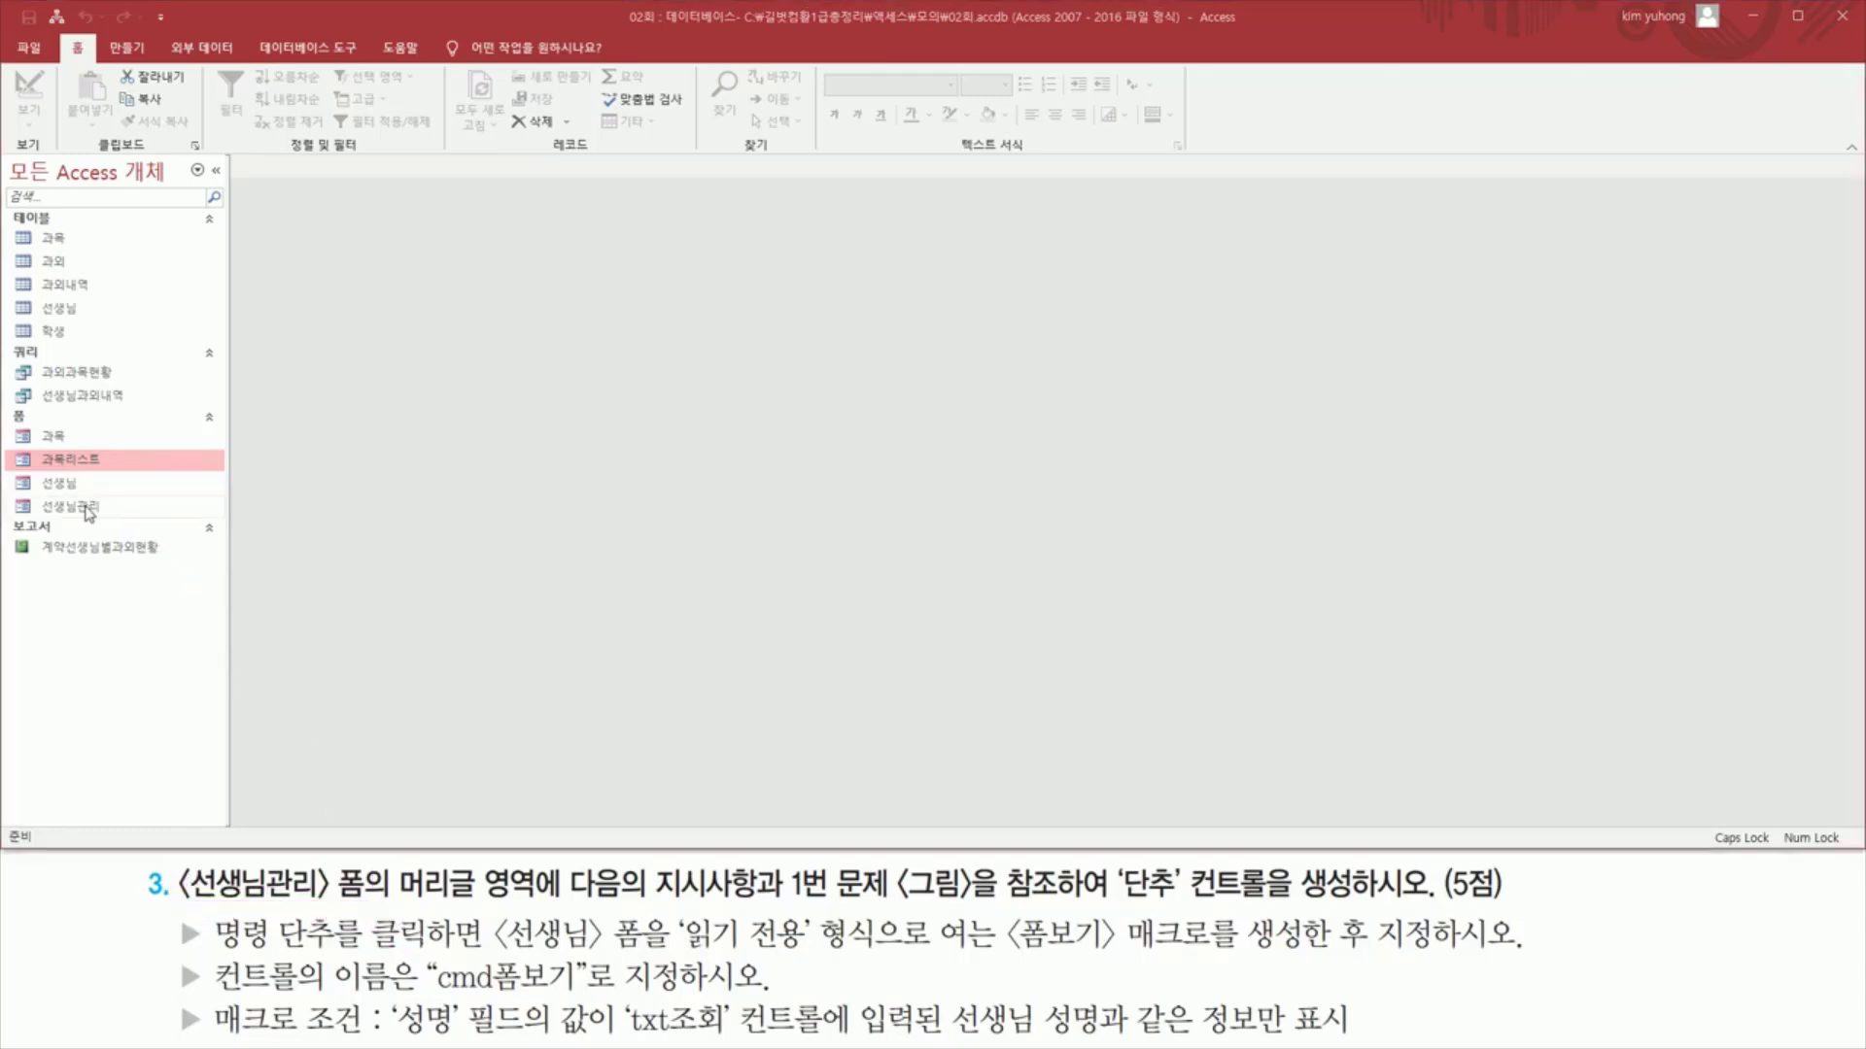
left_click(96, 507)
double_click(96, 507)
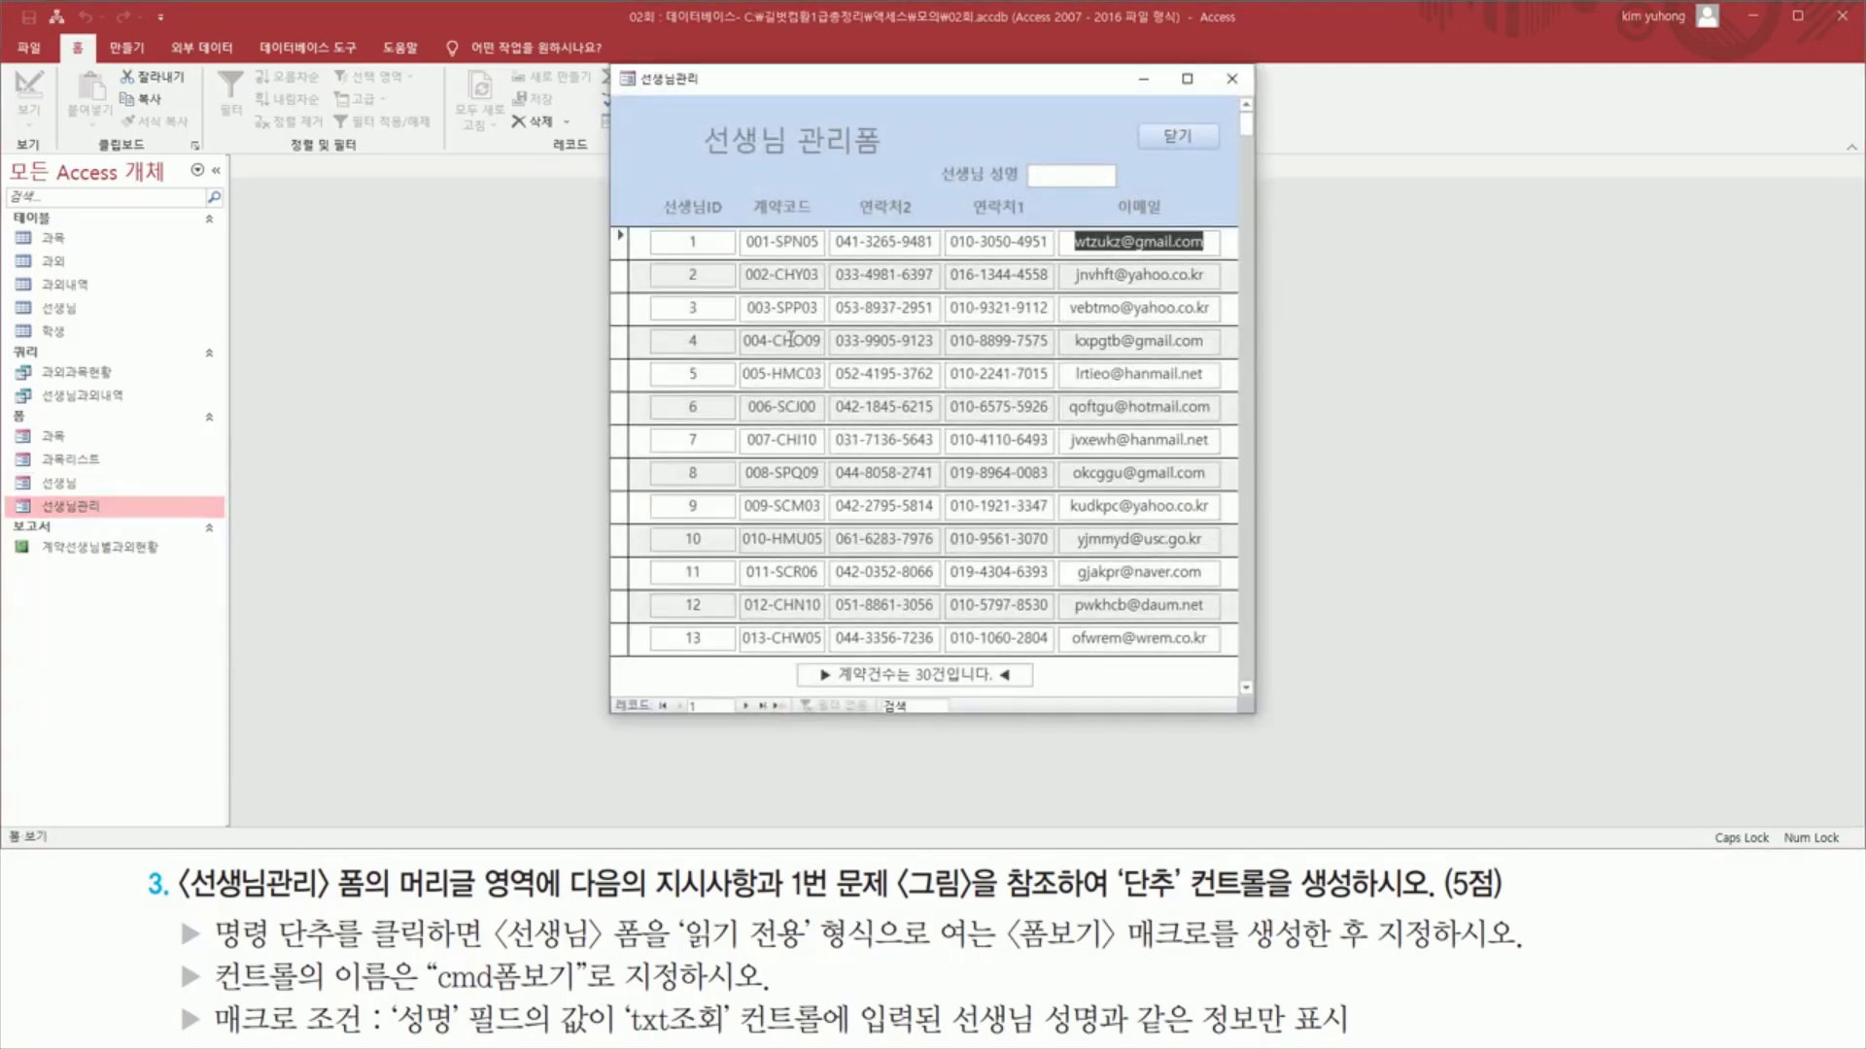
left_click_drag(856, 189, 582, 183)
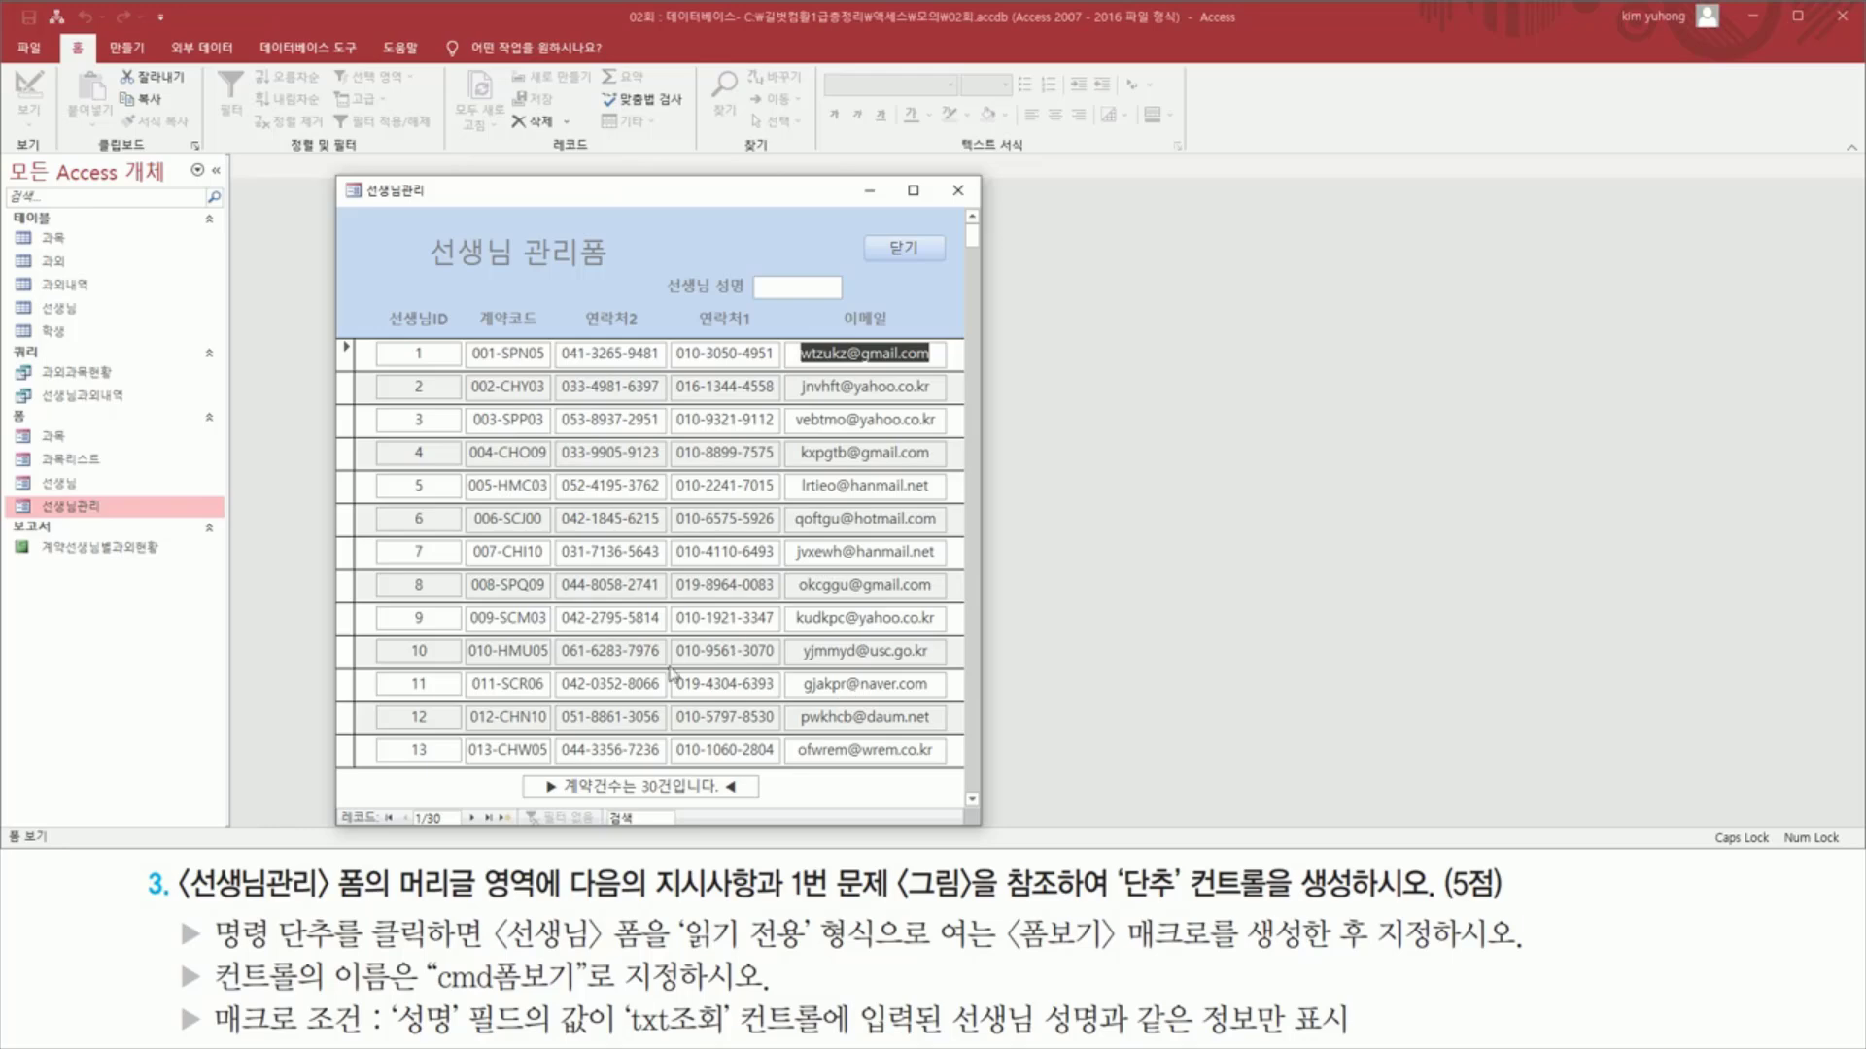
- Compare the button and 폼보기 macro instructions with the 선생님관리 form header and the reference picture, and close the form
mouse_move(331, 856)
left_mouse_down()
mouse_move(545, 921)
mouse_move(544, 904)
mouse_move(1063, 902)
mouse_move(1115, 870)
mouse_move(1300, 908)
mouse_move(1458, 909)
mouse_move(1437, 908)
left_mouse_up()
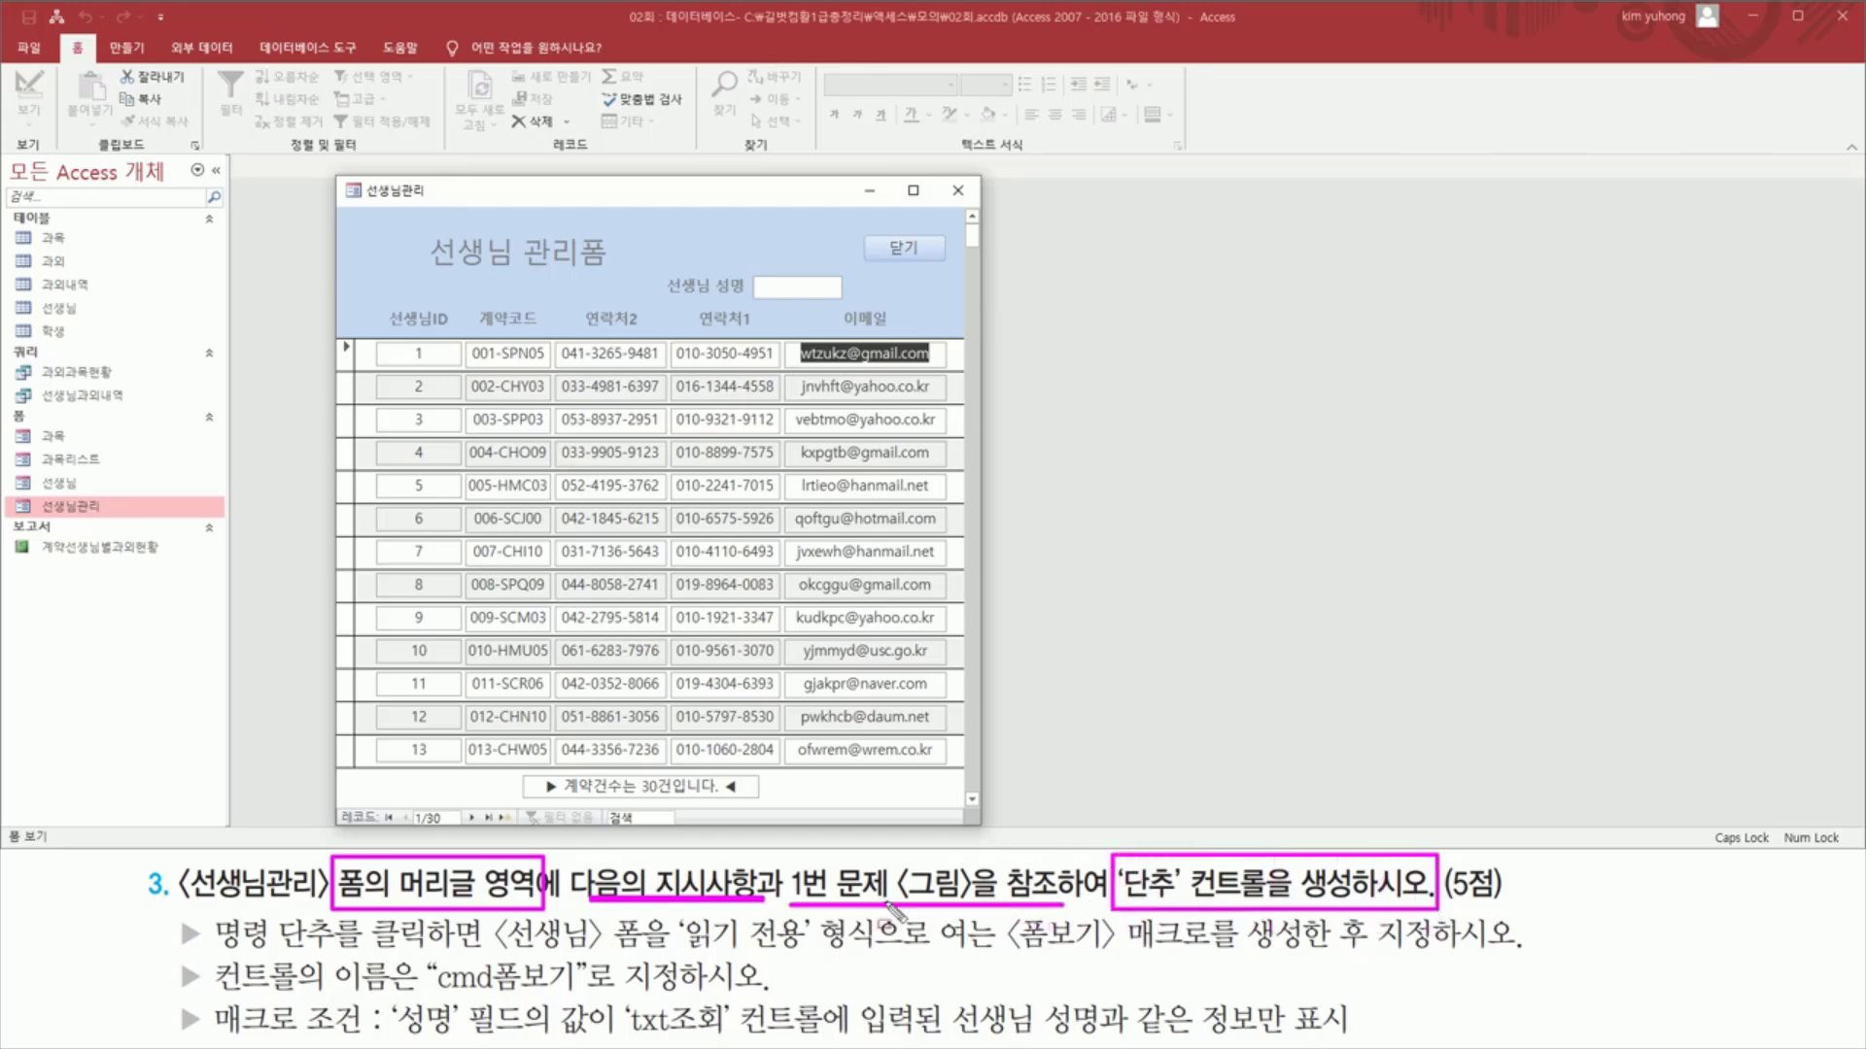
key("Escape")
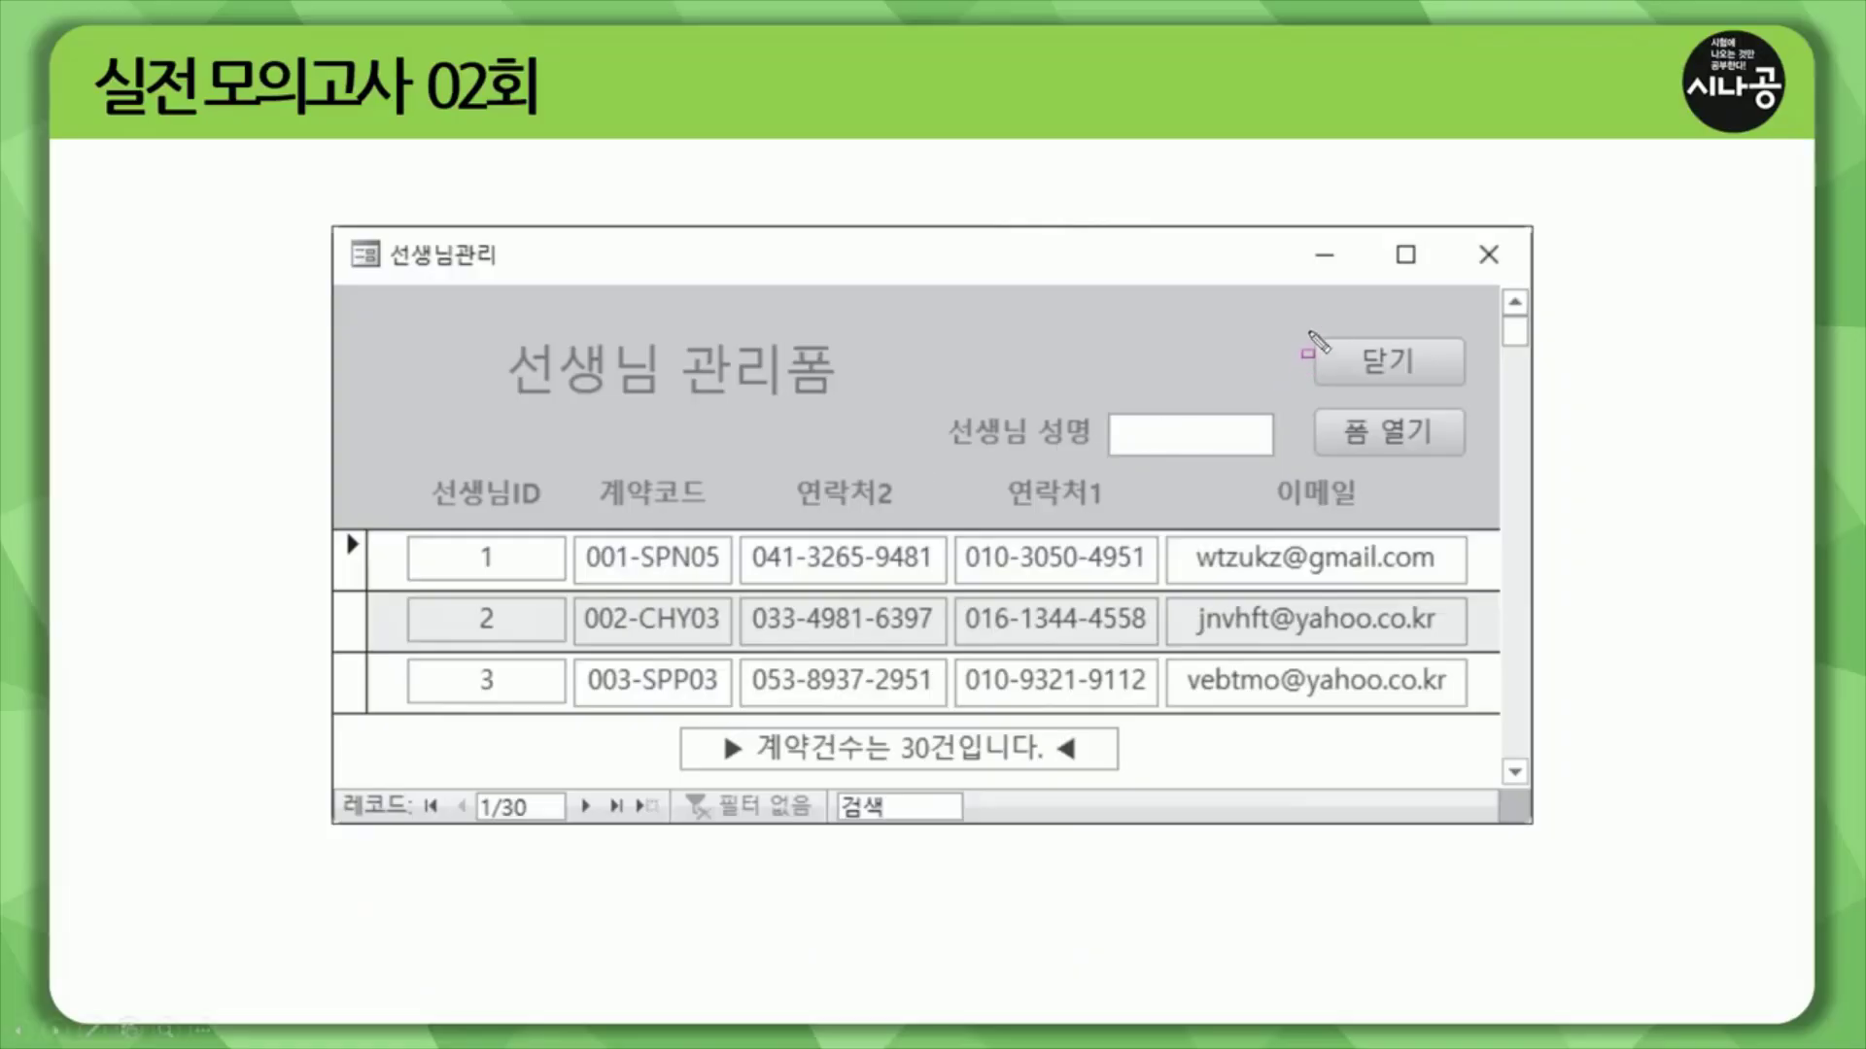
left_click_drag(1309, 332, 1465, 381)
left_click_drag(1319, 407, 1466, 458)
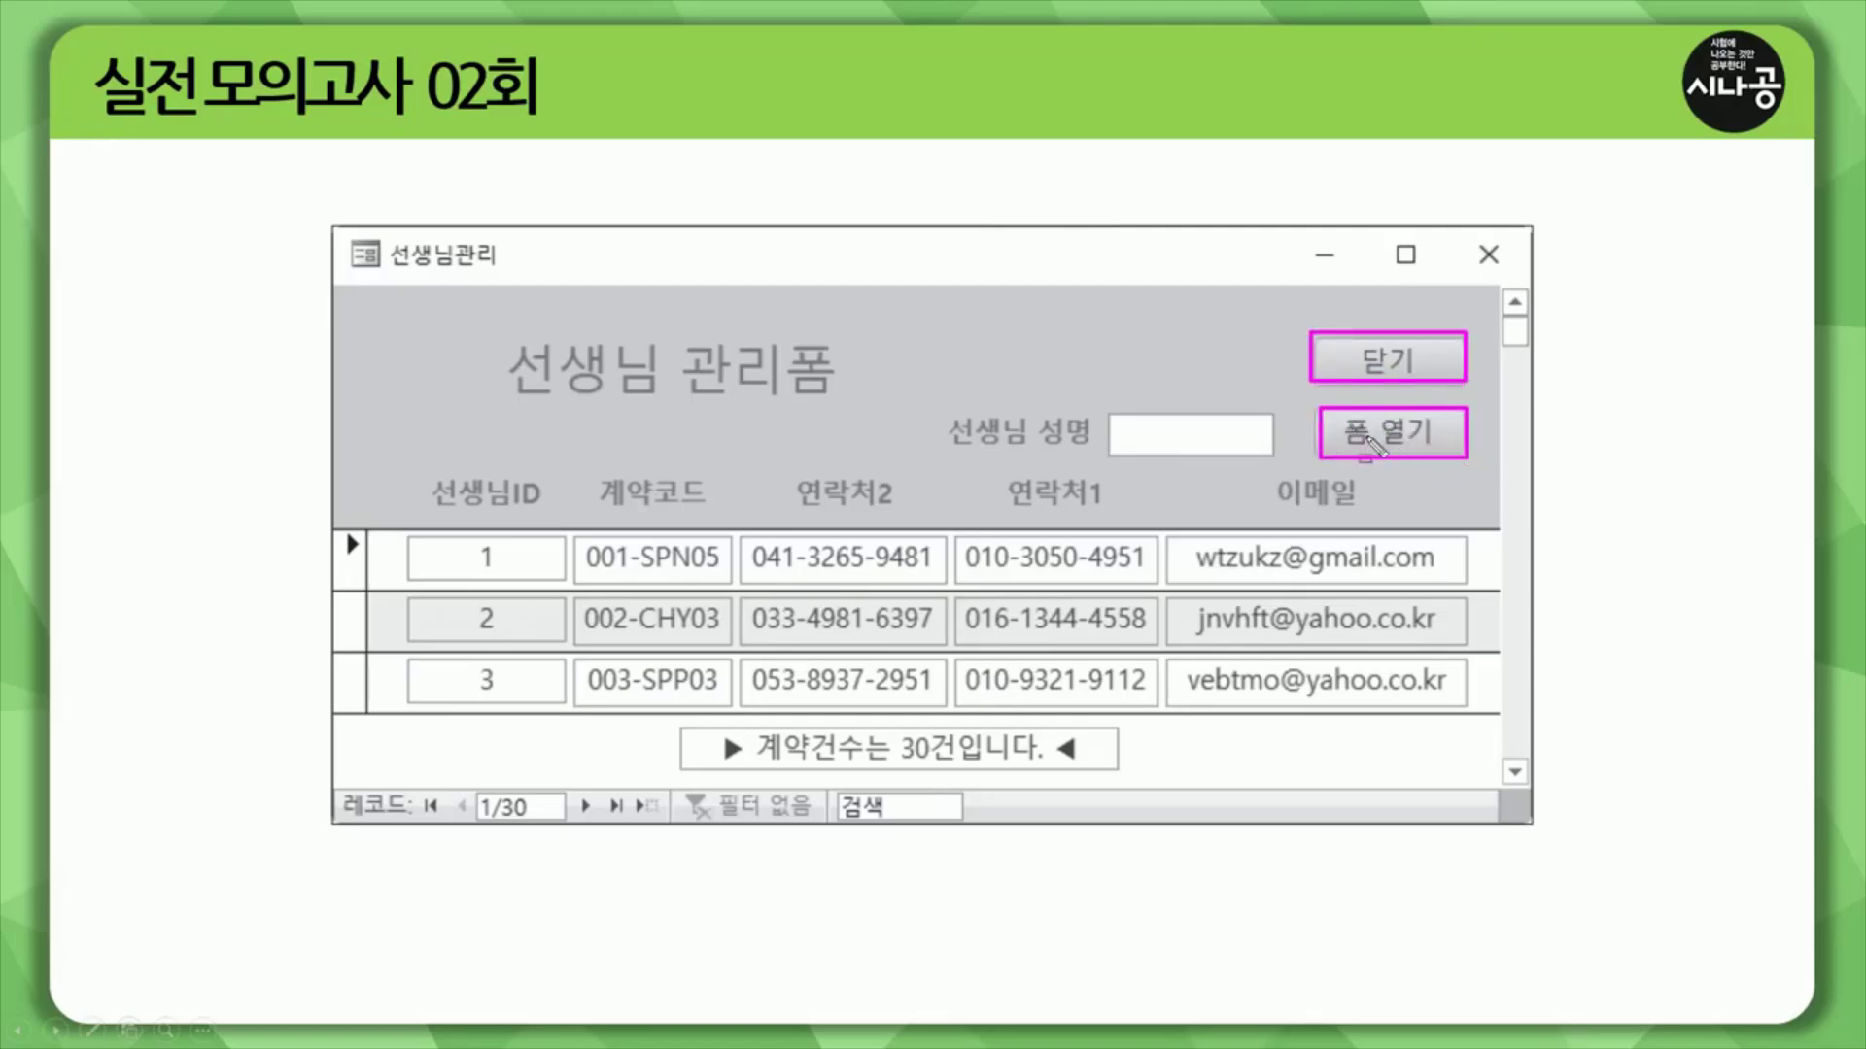
key("Escape")
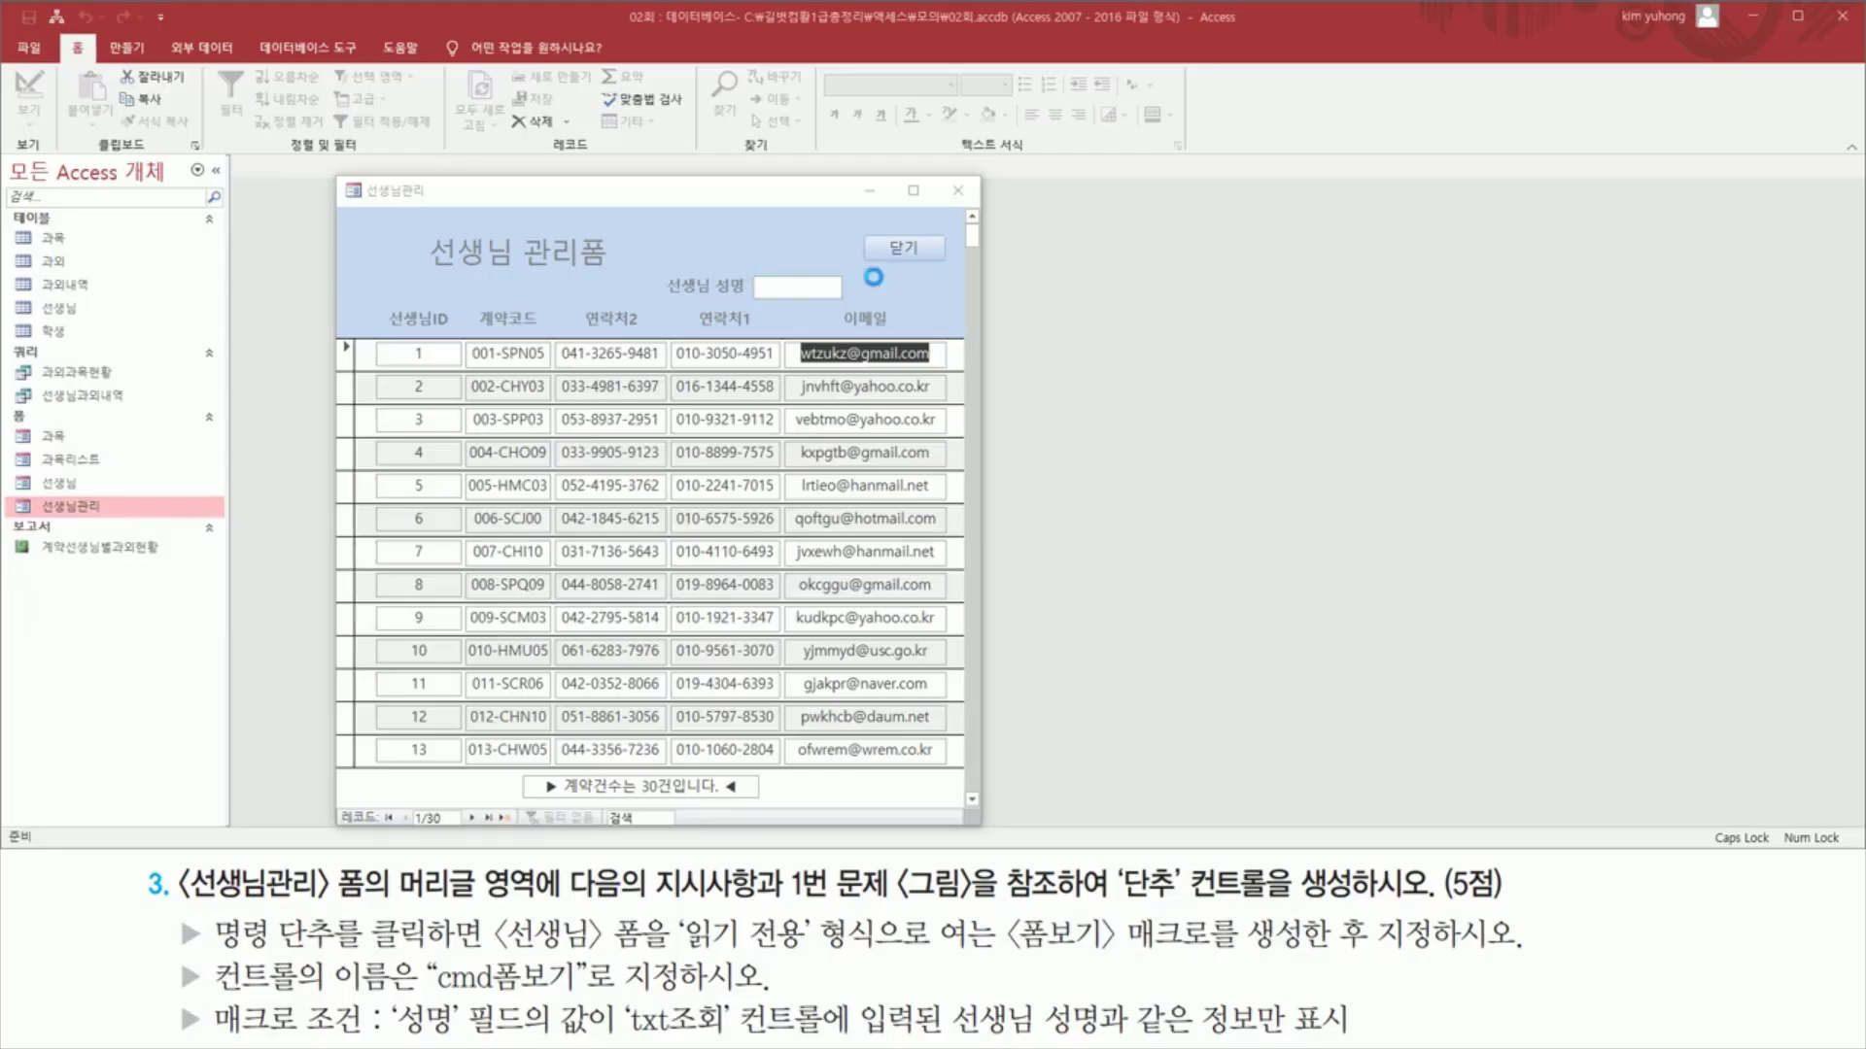
left_click_drag(865, 274, 950, 304)
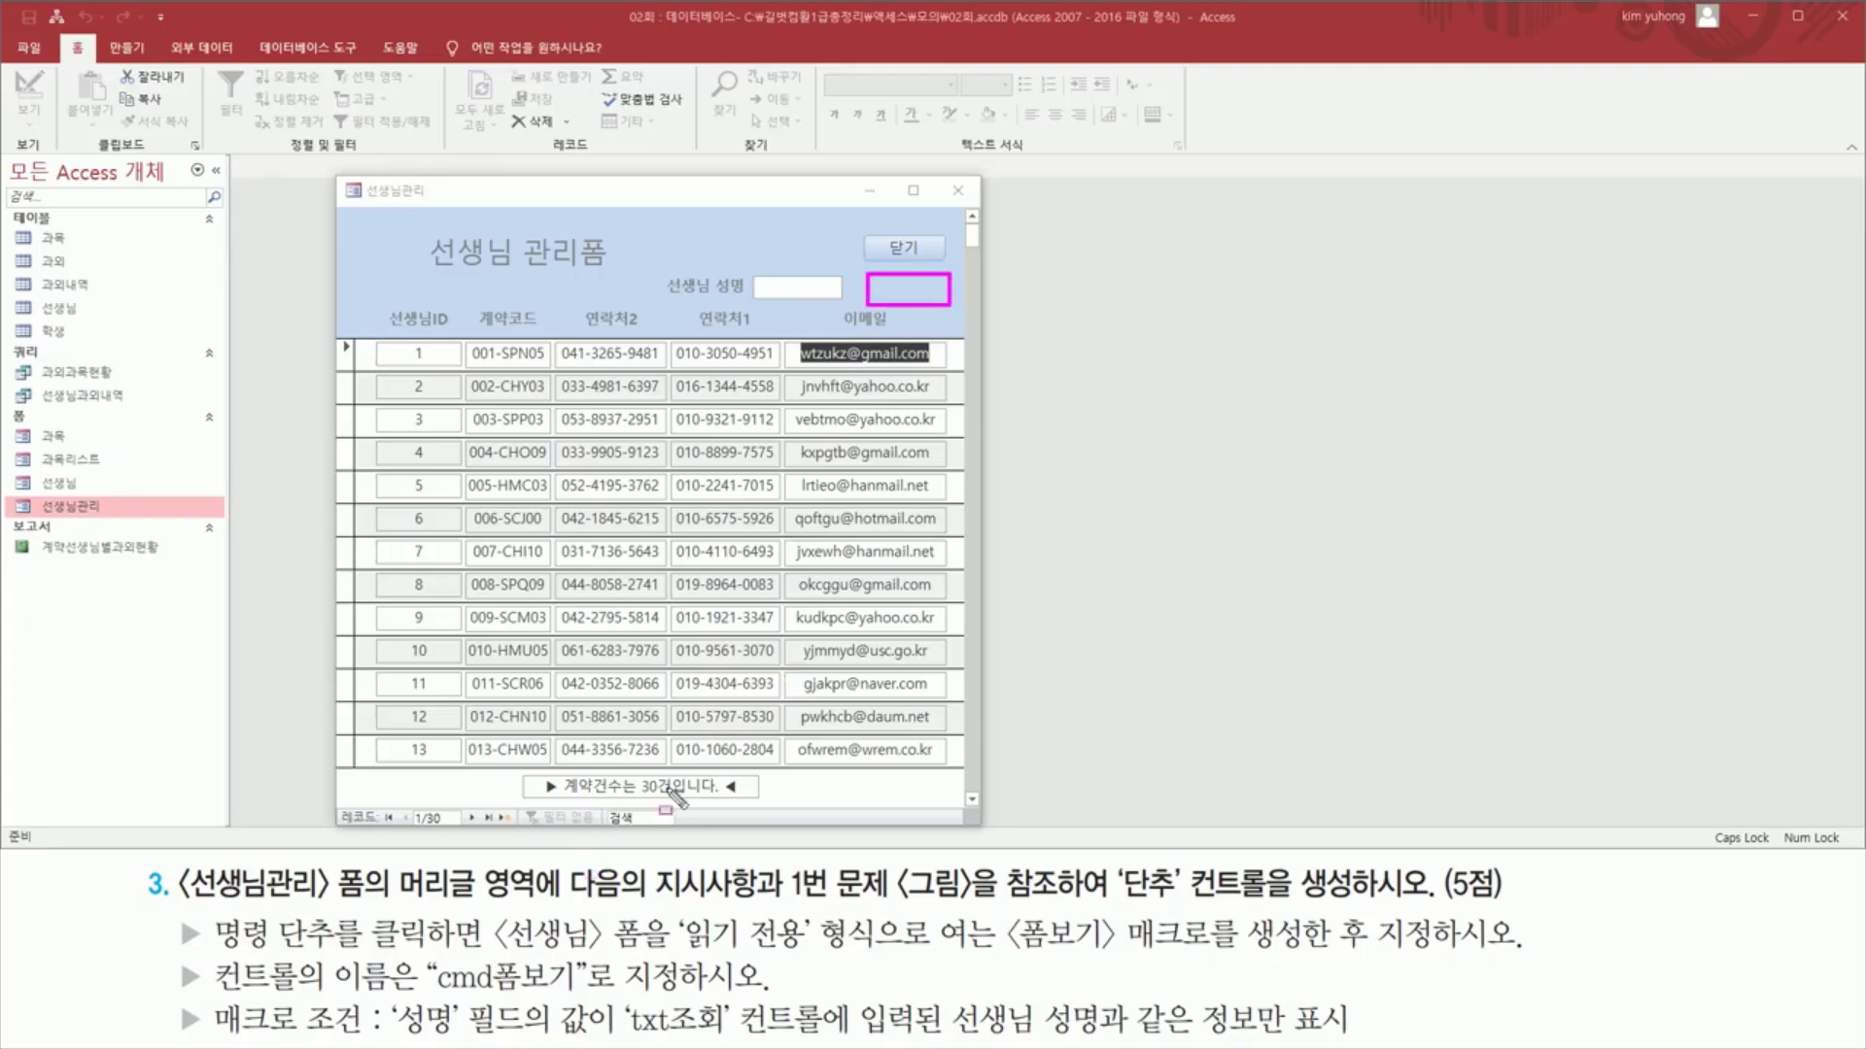
left_click_drag(1122, 898, 1363, 899)
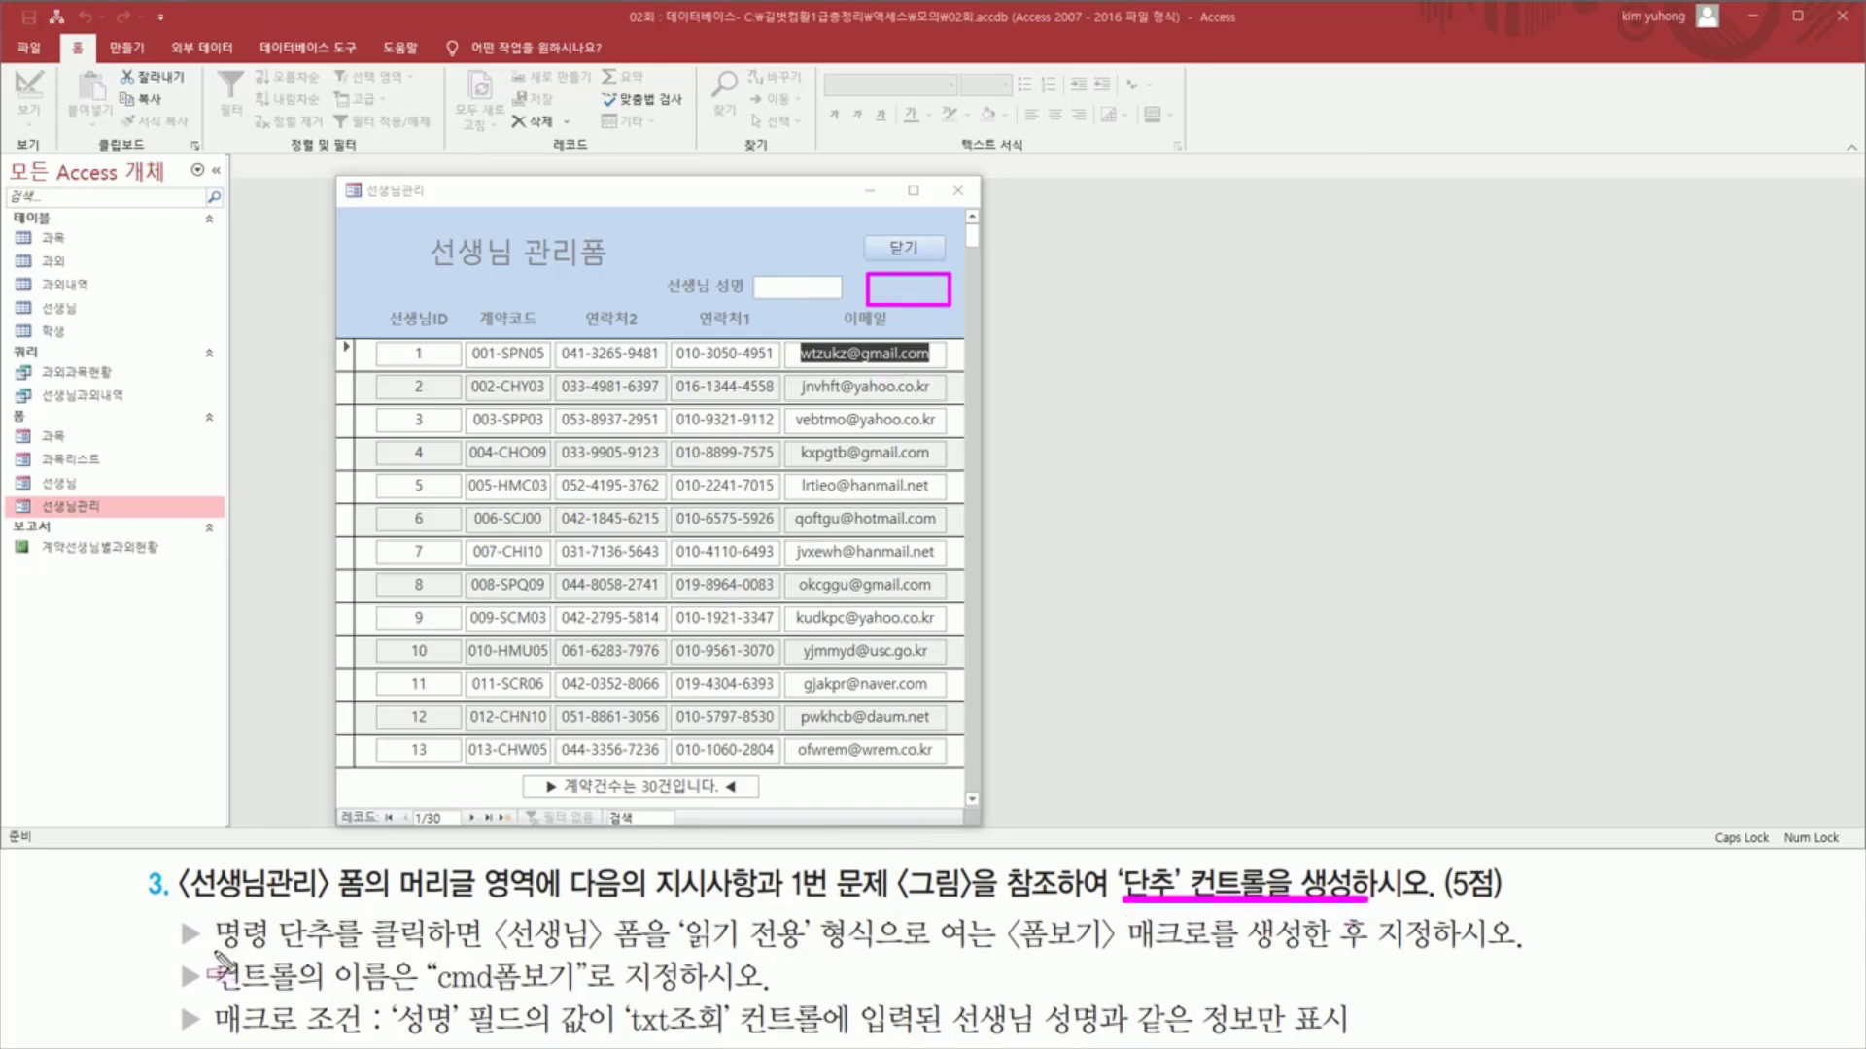
mouse_move(214, 952)
left_mouse_down()
mouse_move(993, 953)
mouse_move(1053, 980)
mouse_move(1515, 959)
left_mouse_up()
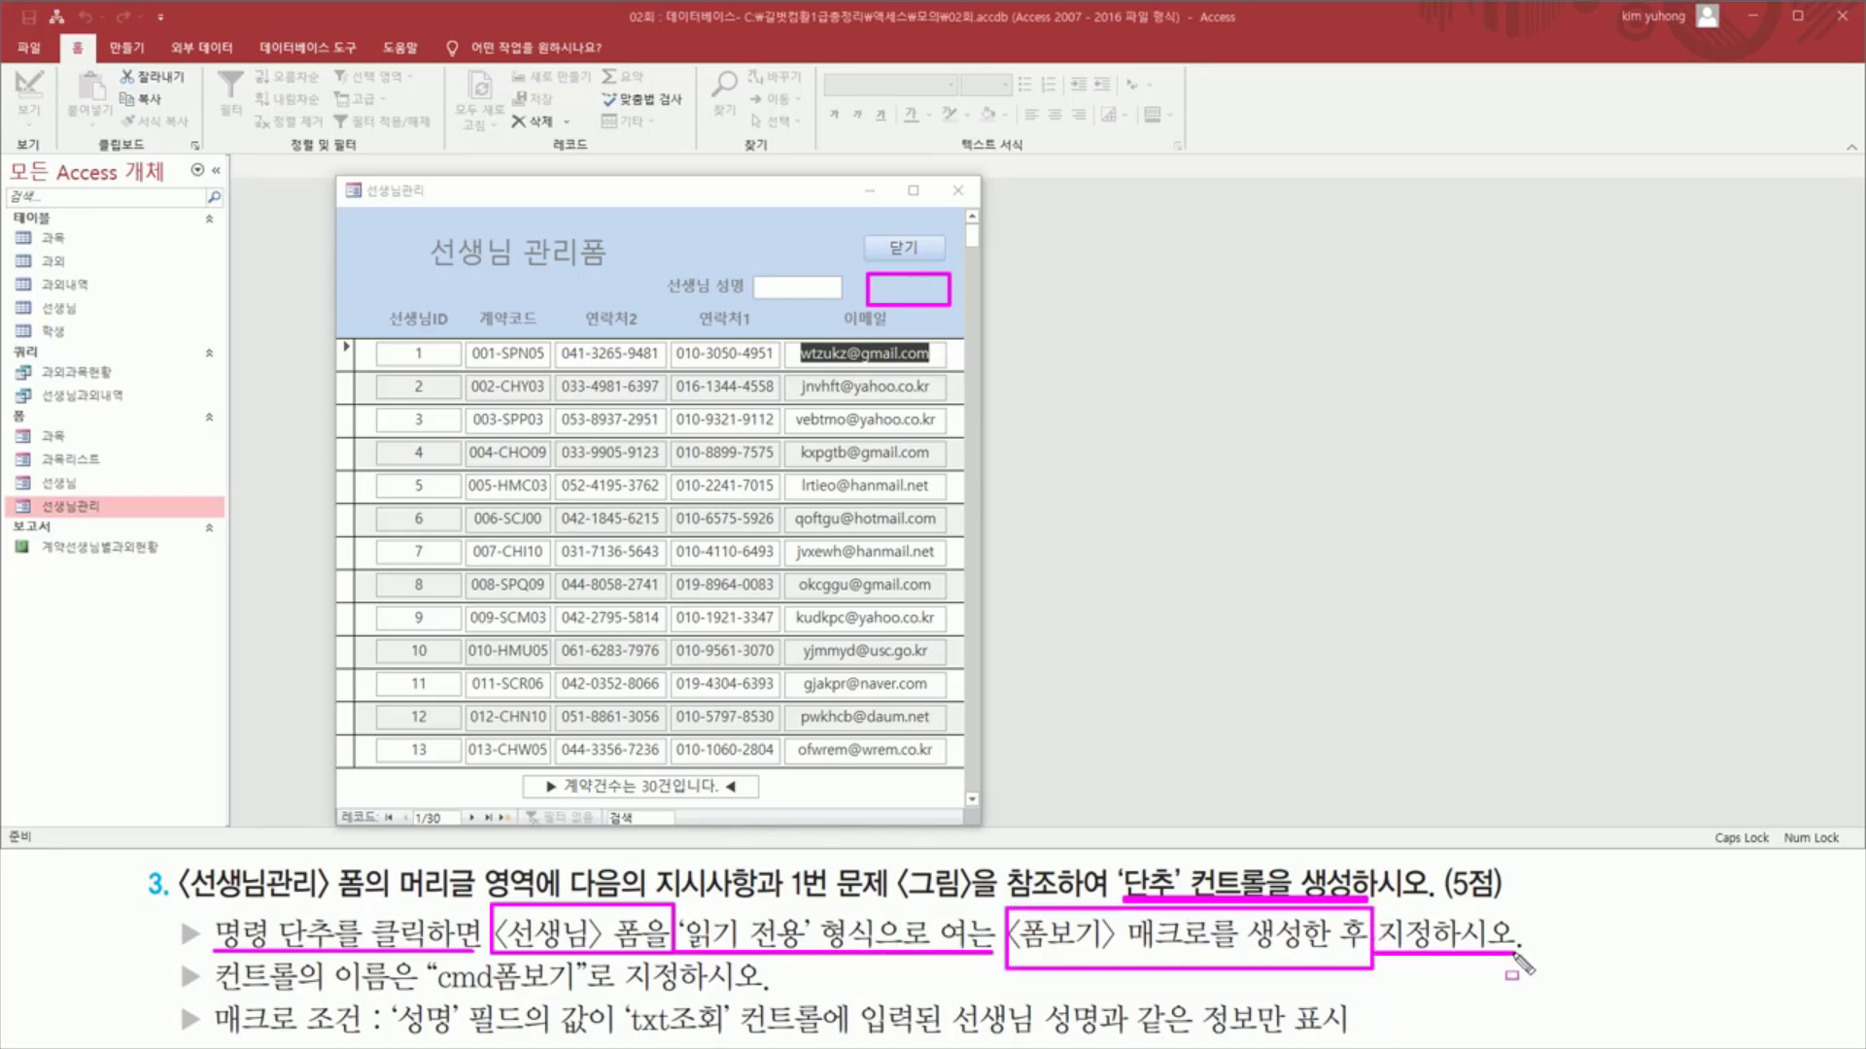
left_click_drag(1015, 957, 1343, 959)
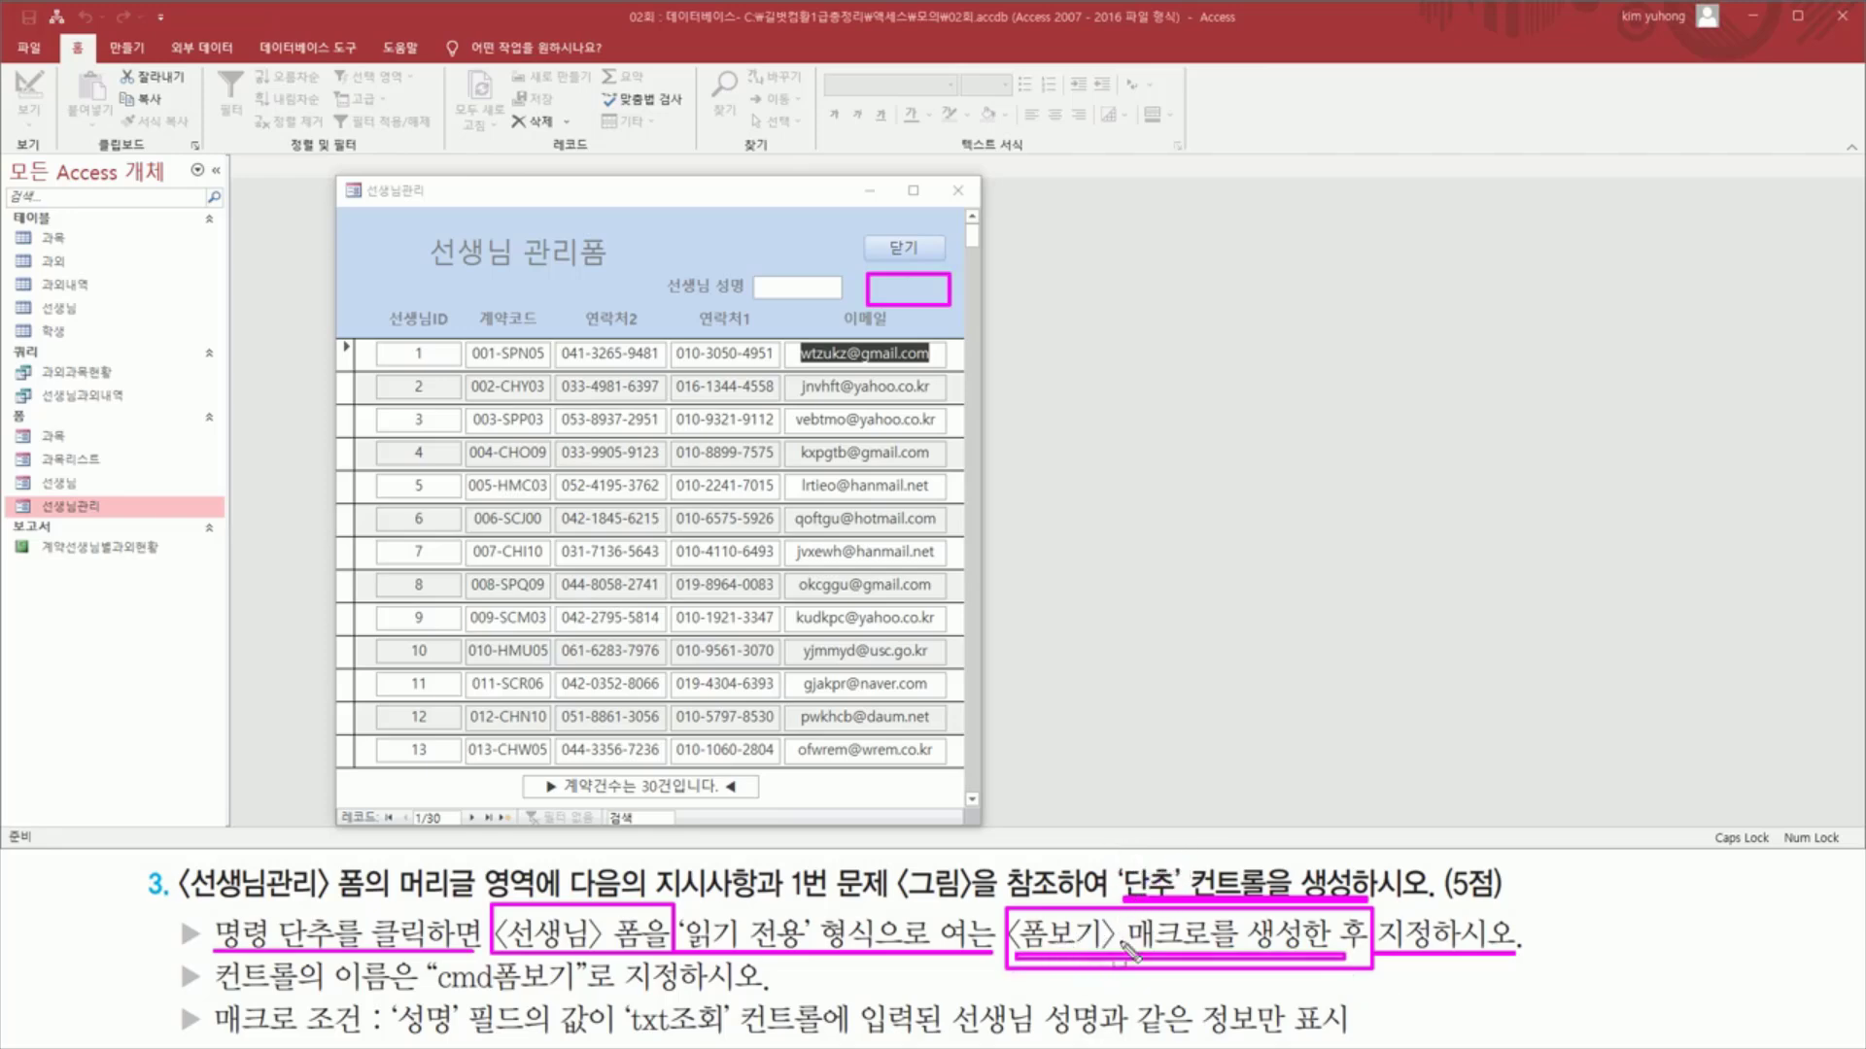
key("Escape")
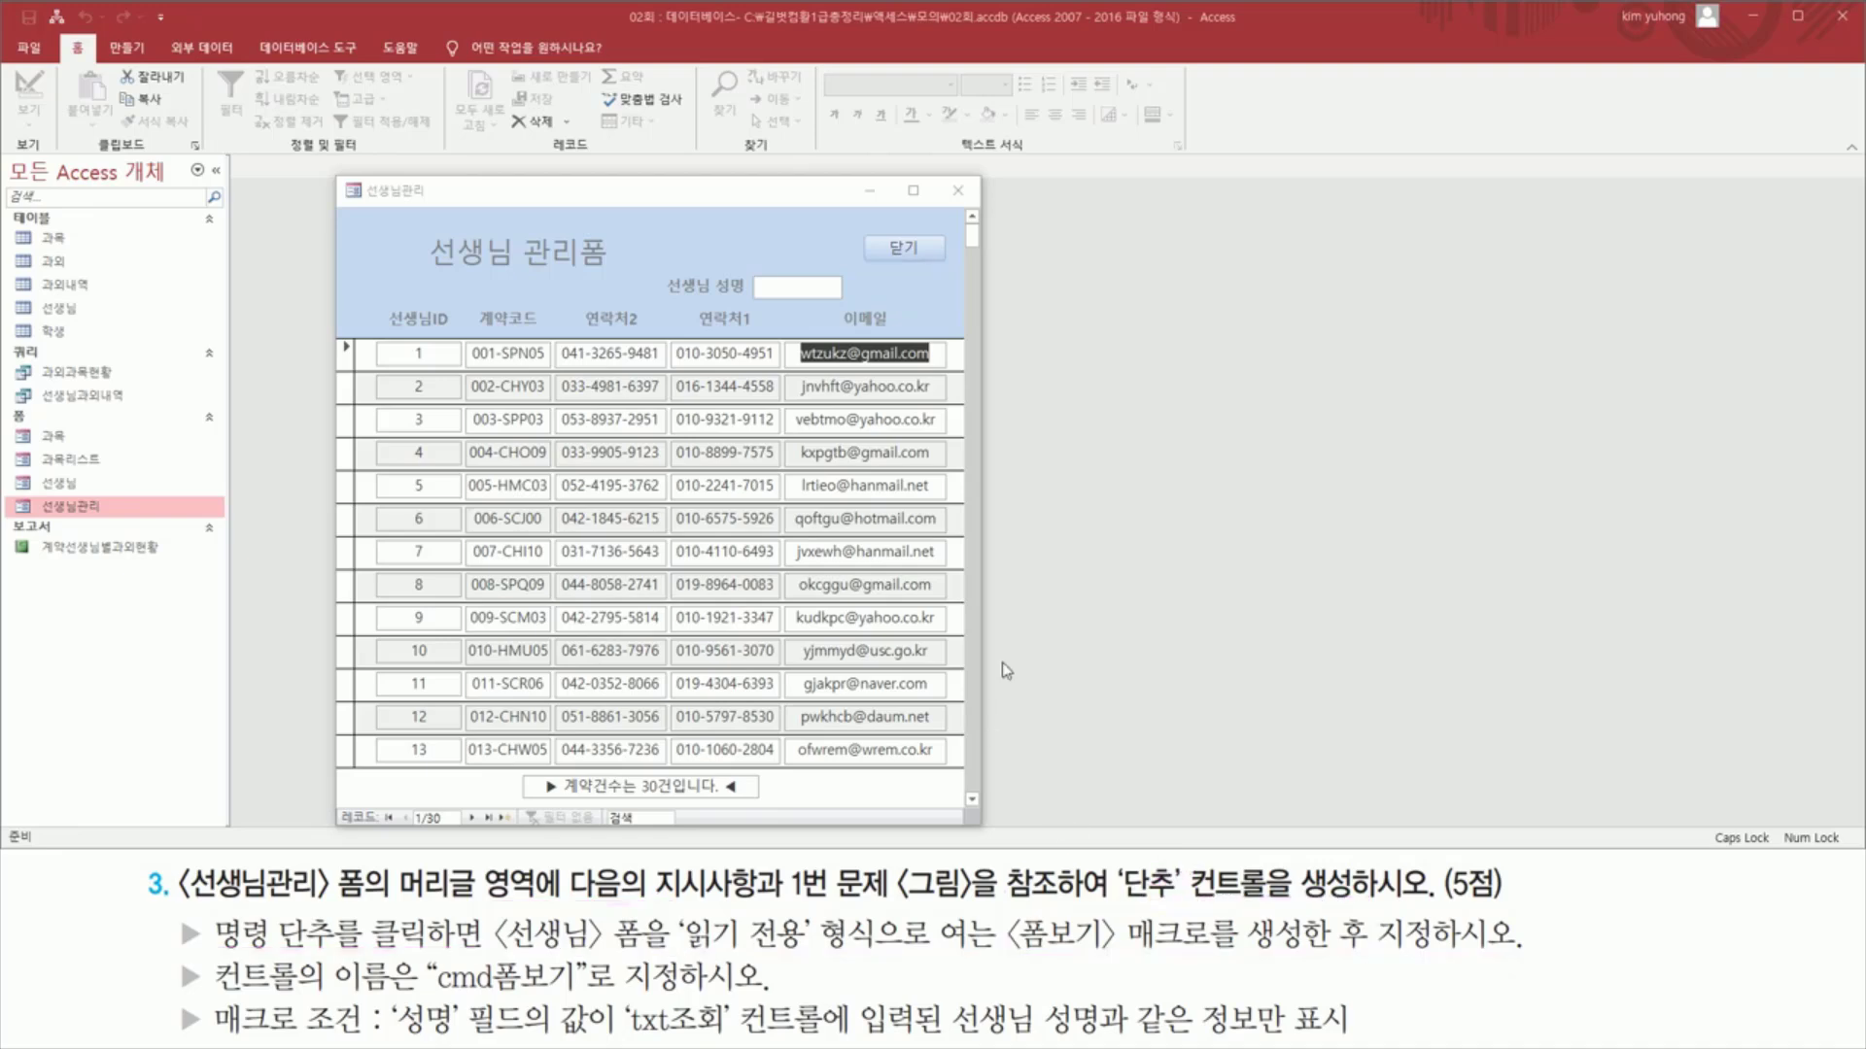
left_click(957, 192)
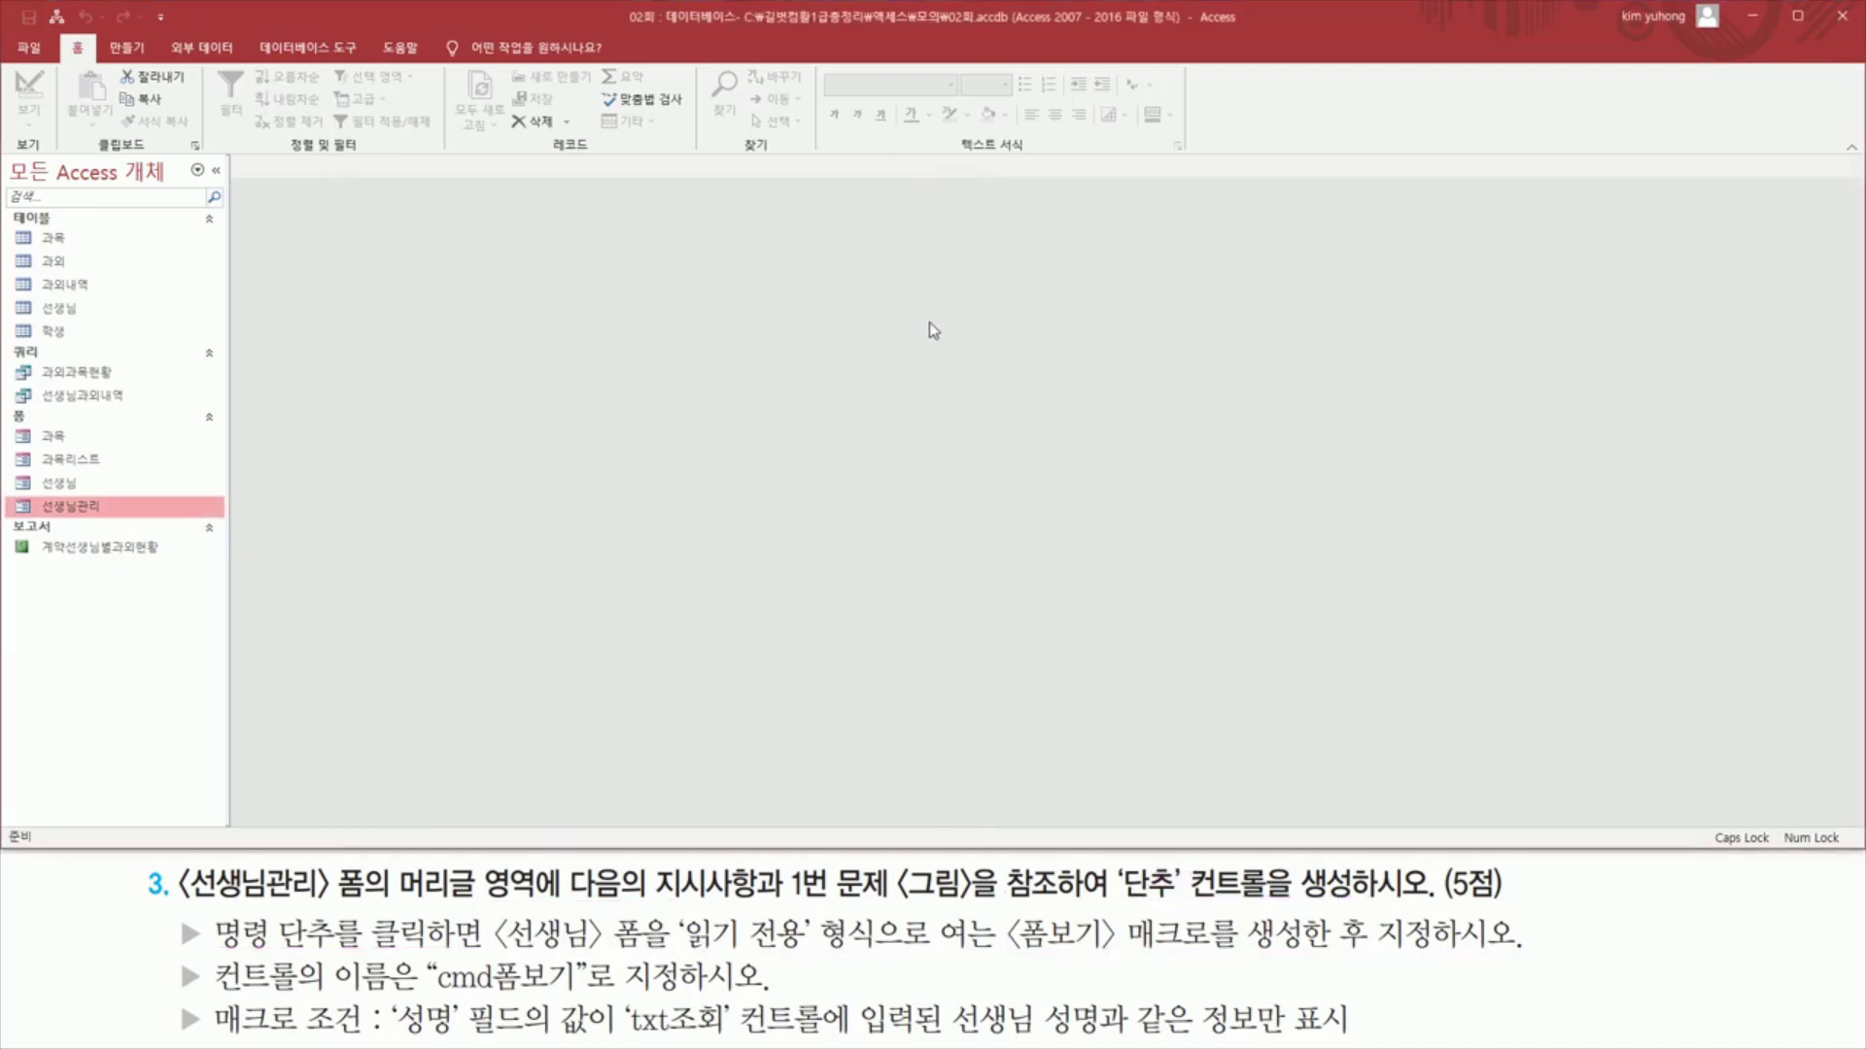
- Create a new blank macro for opening the 선생님 form
left_click(126, 47)
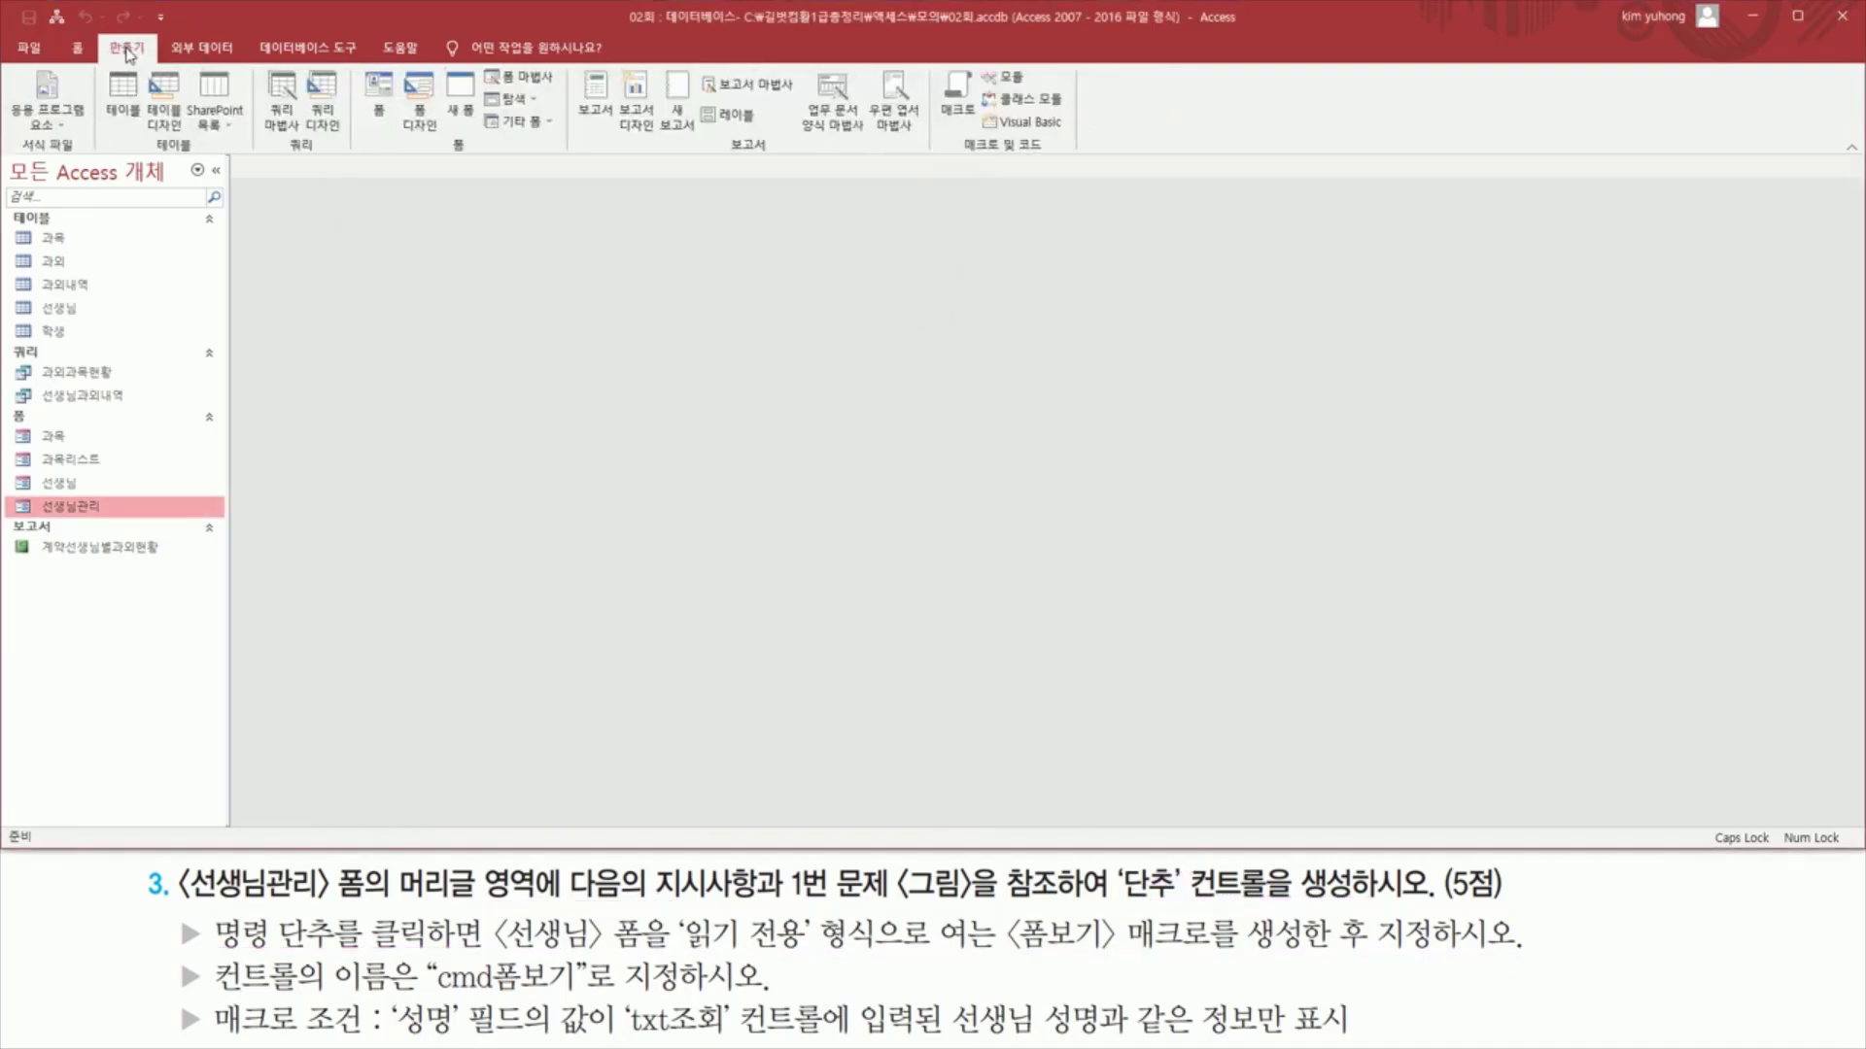
left_click_drag(933, 61, 983, 145)
left_click(957, 98)
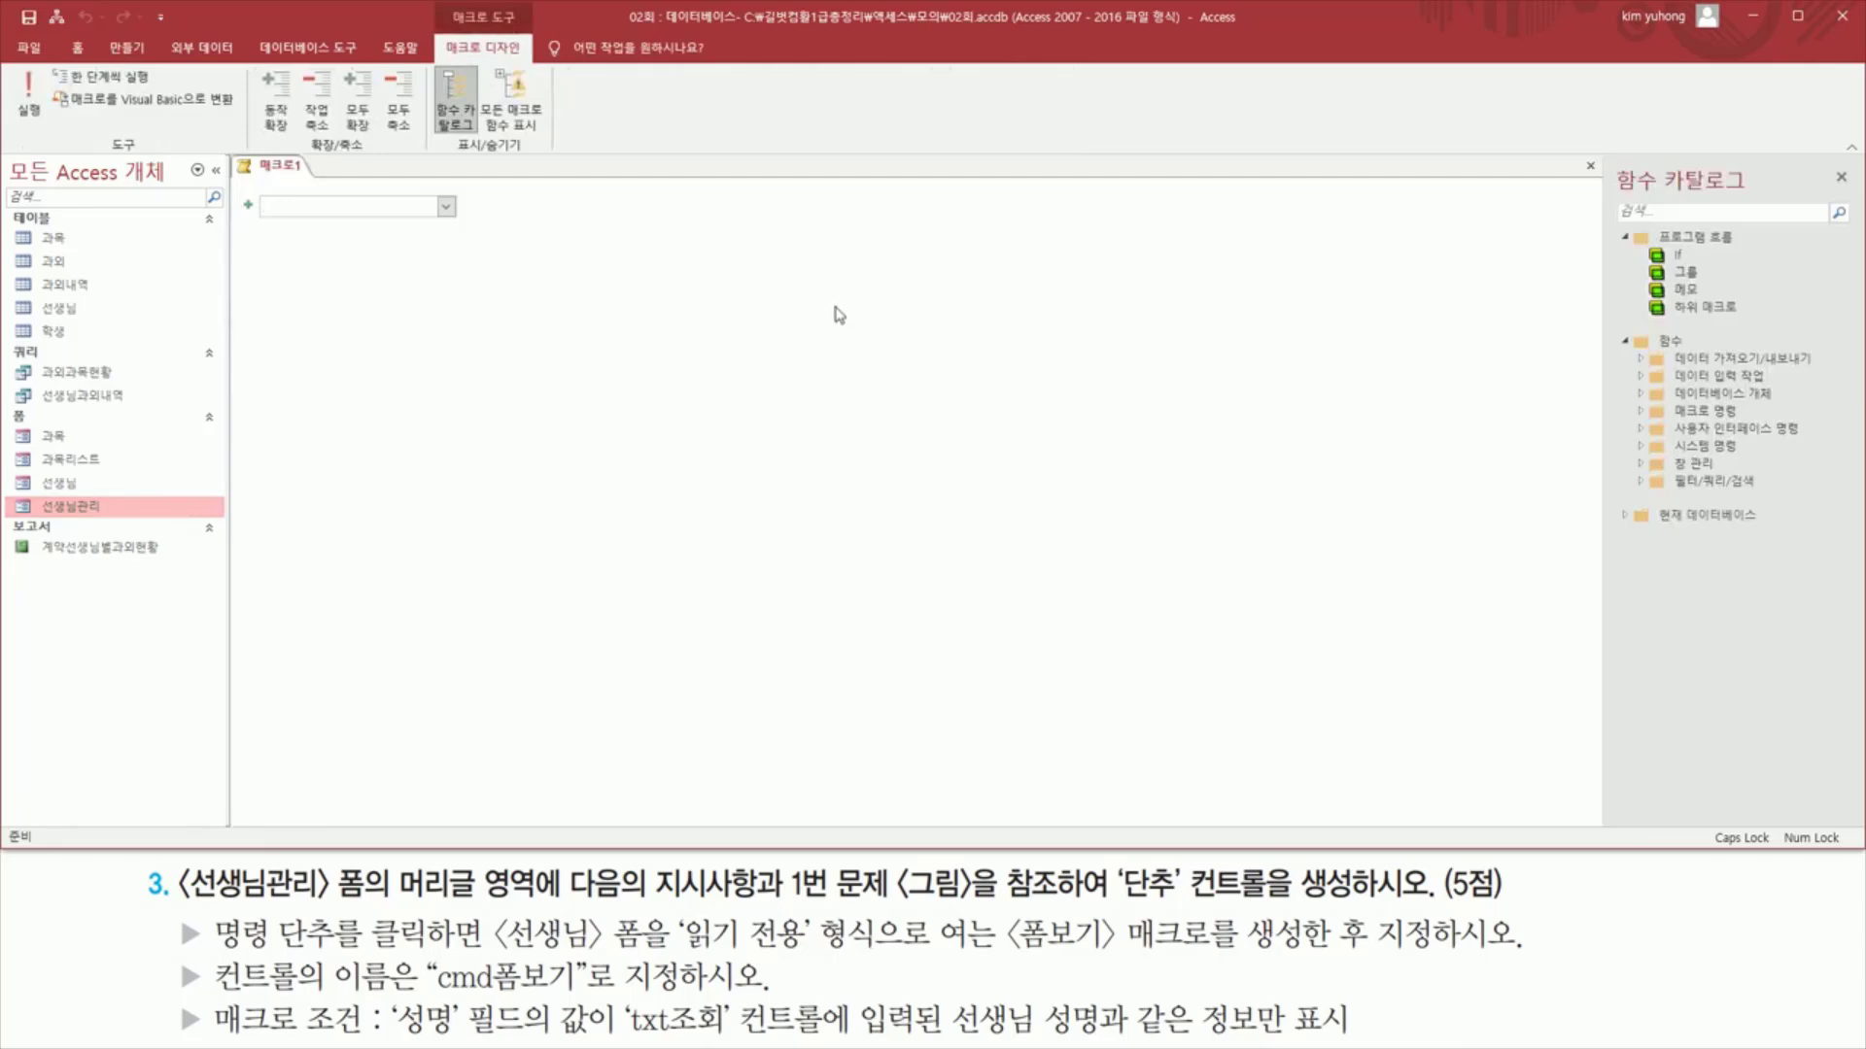
- Add an OpenForm action to the macro and set its form name to 선생님
mouse_move(206, 955)
left_mouse_down()
mouse_move(455, 956)
mouse_move(497, 929)
mouse_move(655, 952)
mouse_move(945, 951)
left_mouse_up()
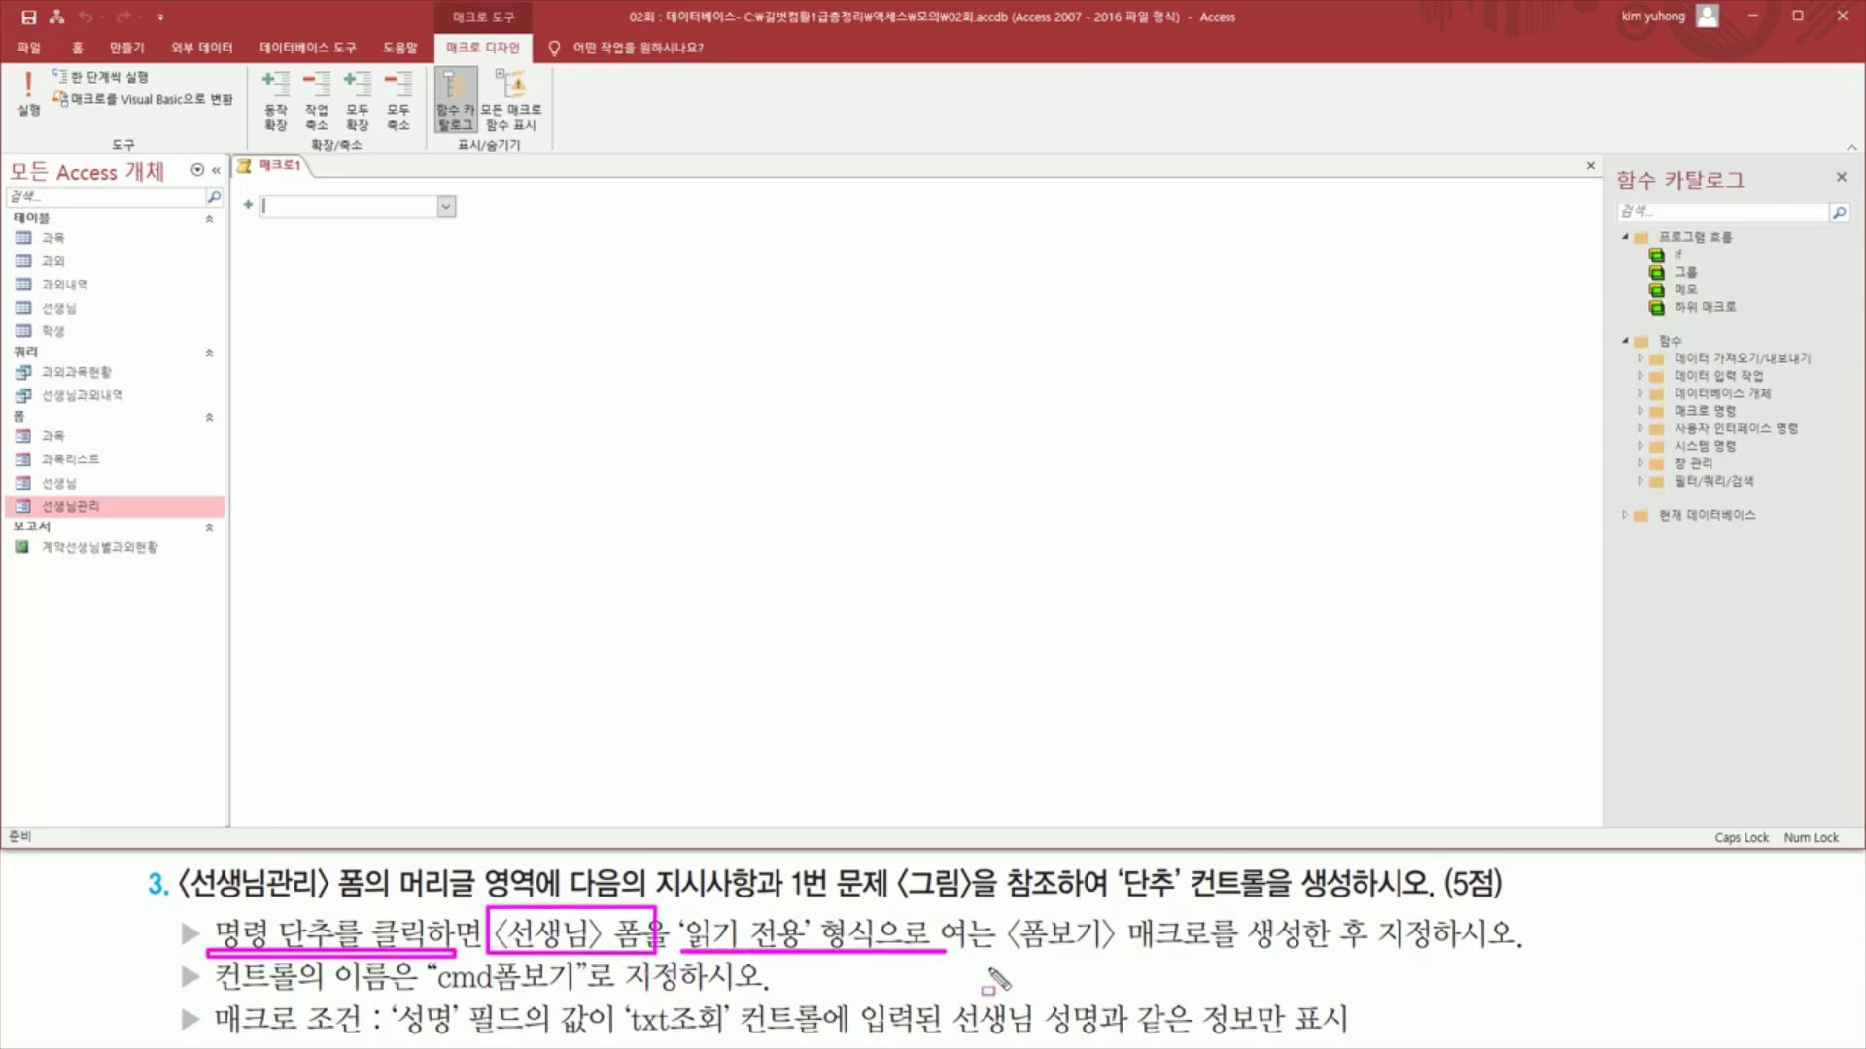
key("Escape")
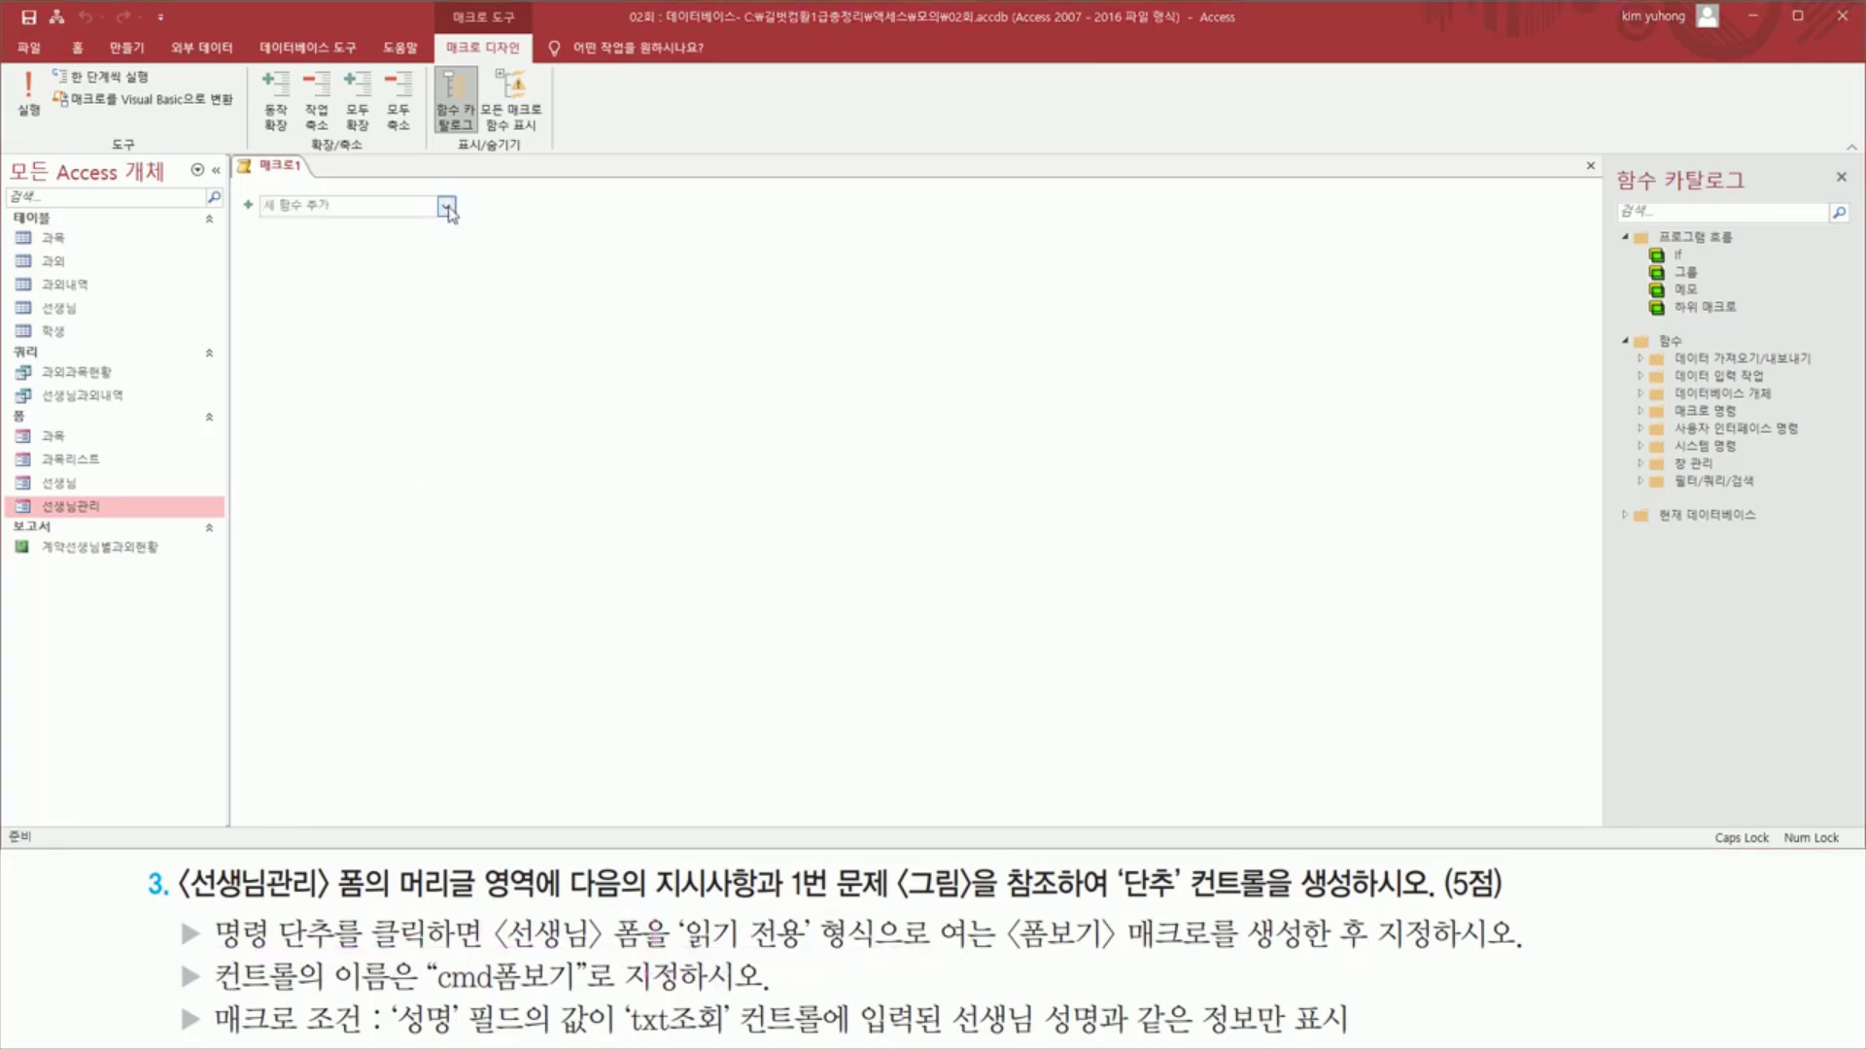
left_click(447, 207)
scroll(311, 541, "down", 2)
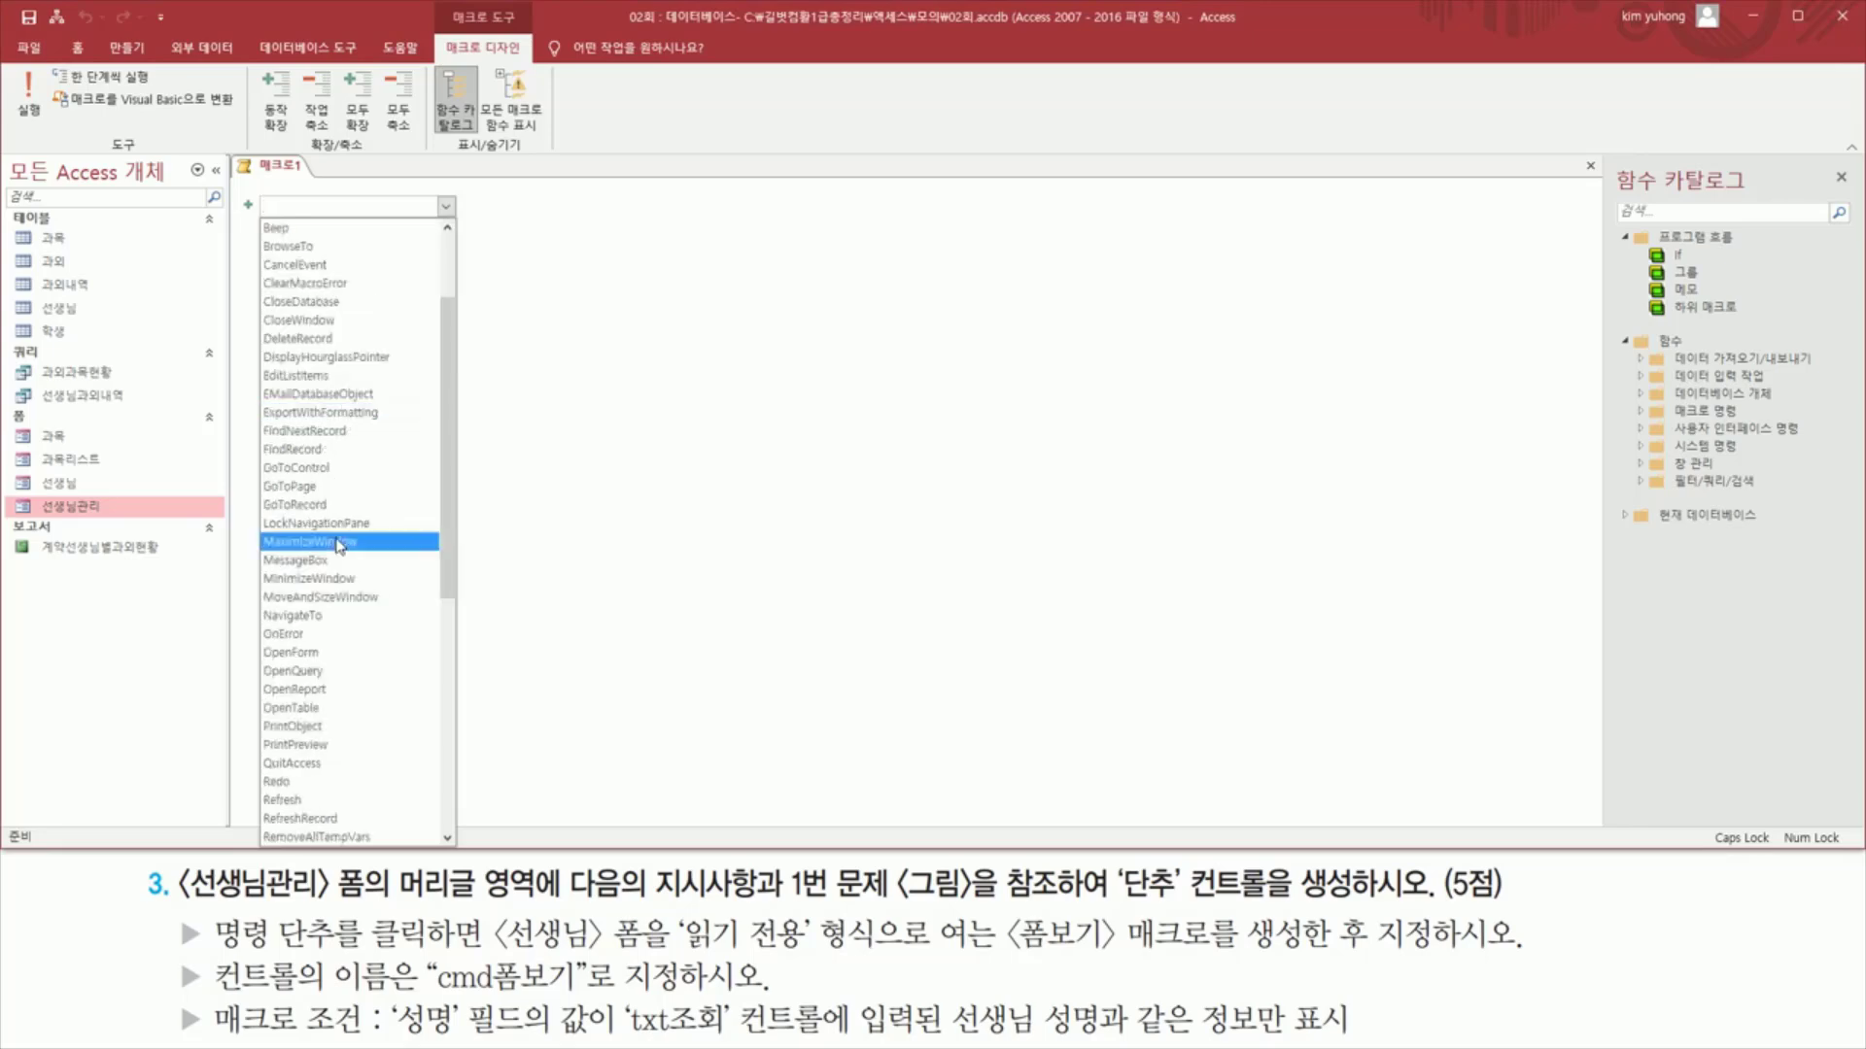
left_click(315, 655)
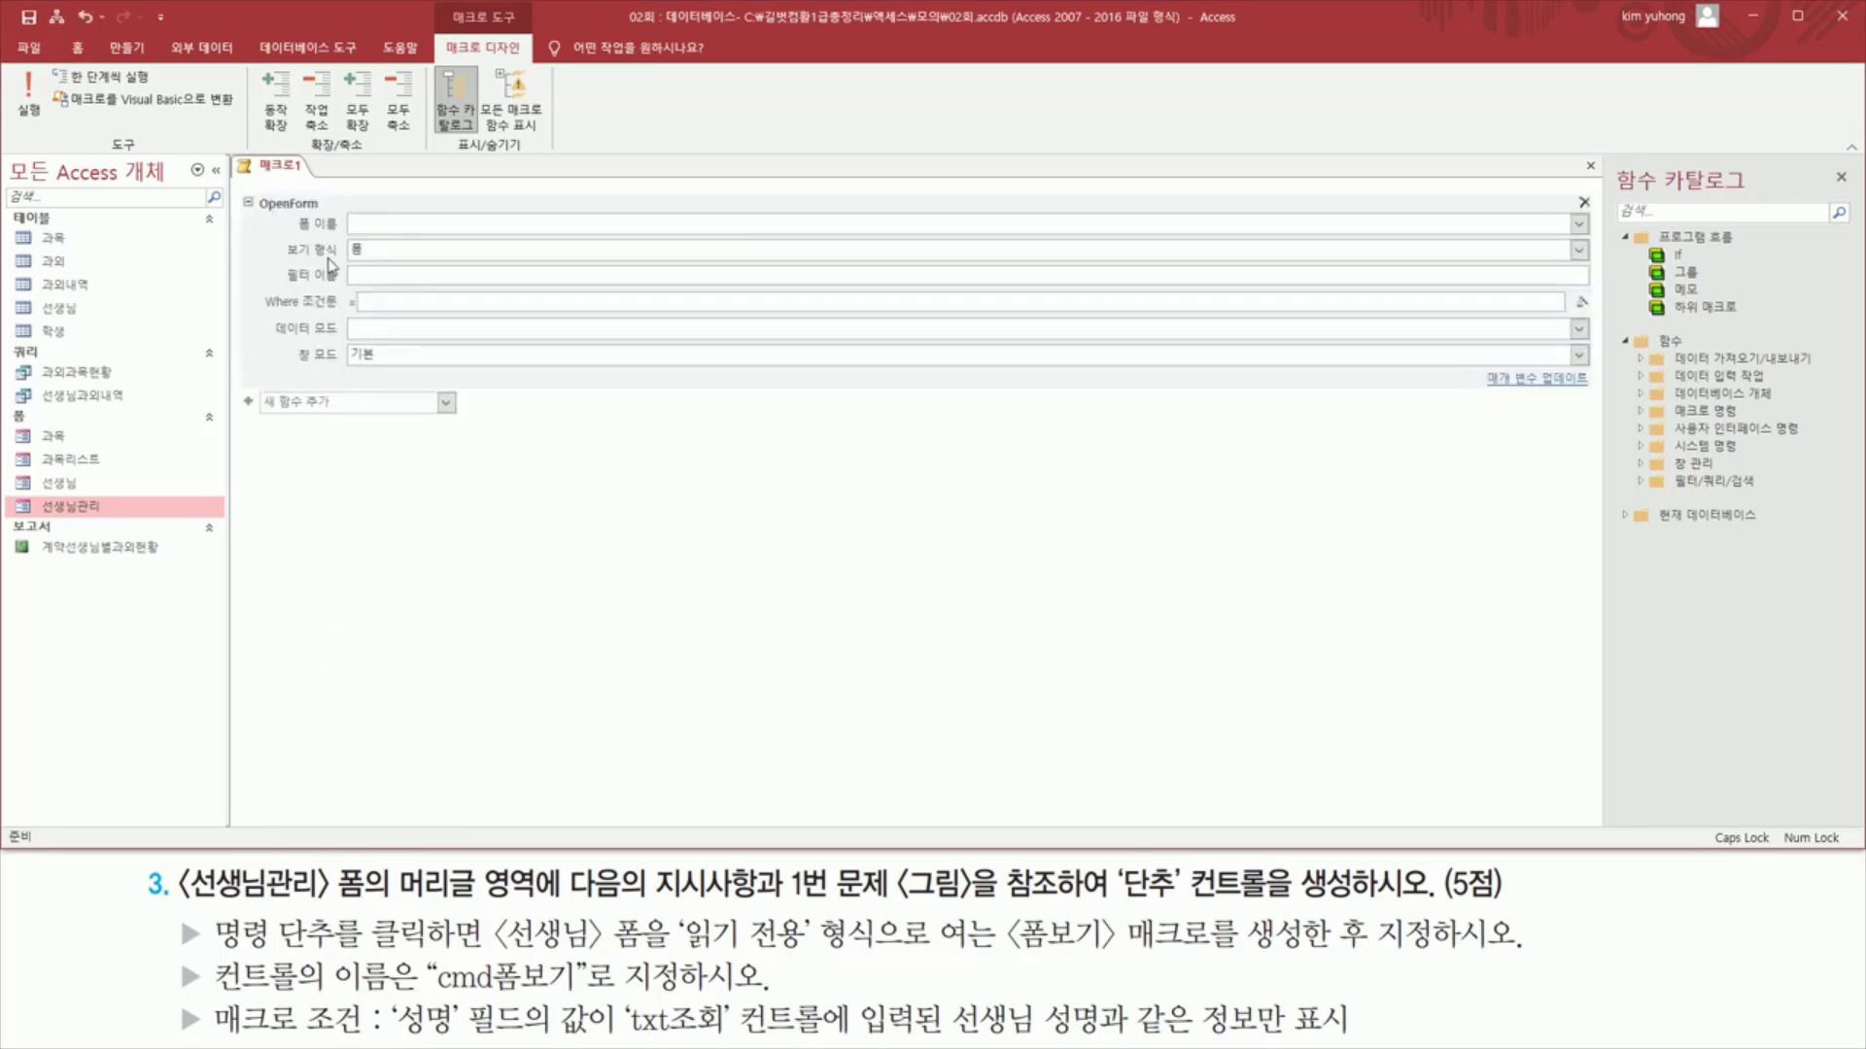
left_click_drag(291, 211, 345, 235)
left_click(1576, 223)
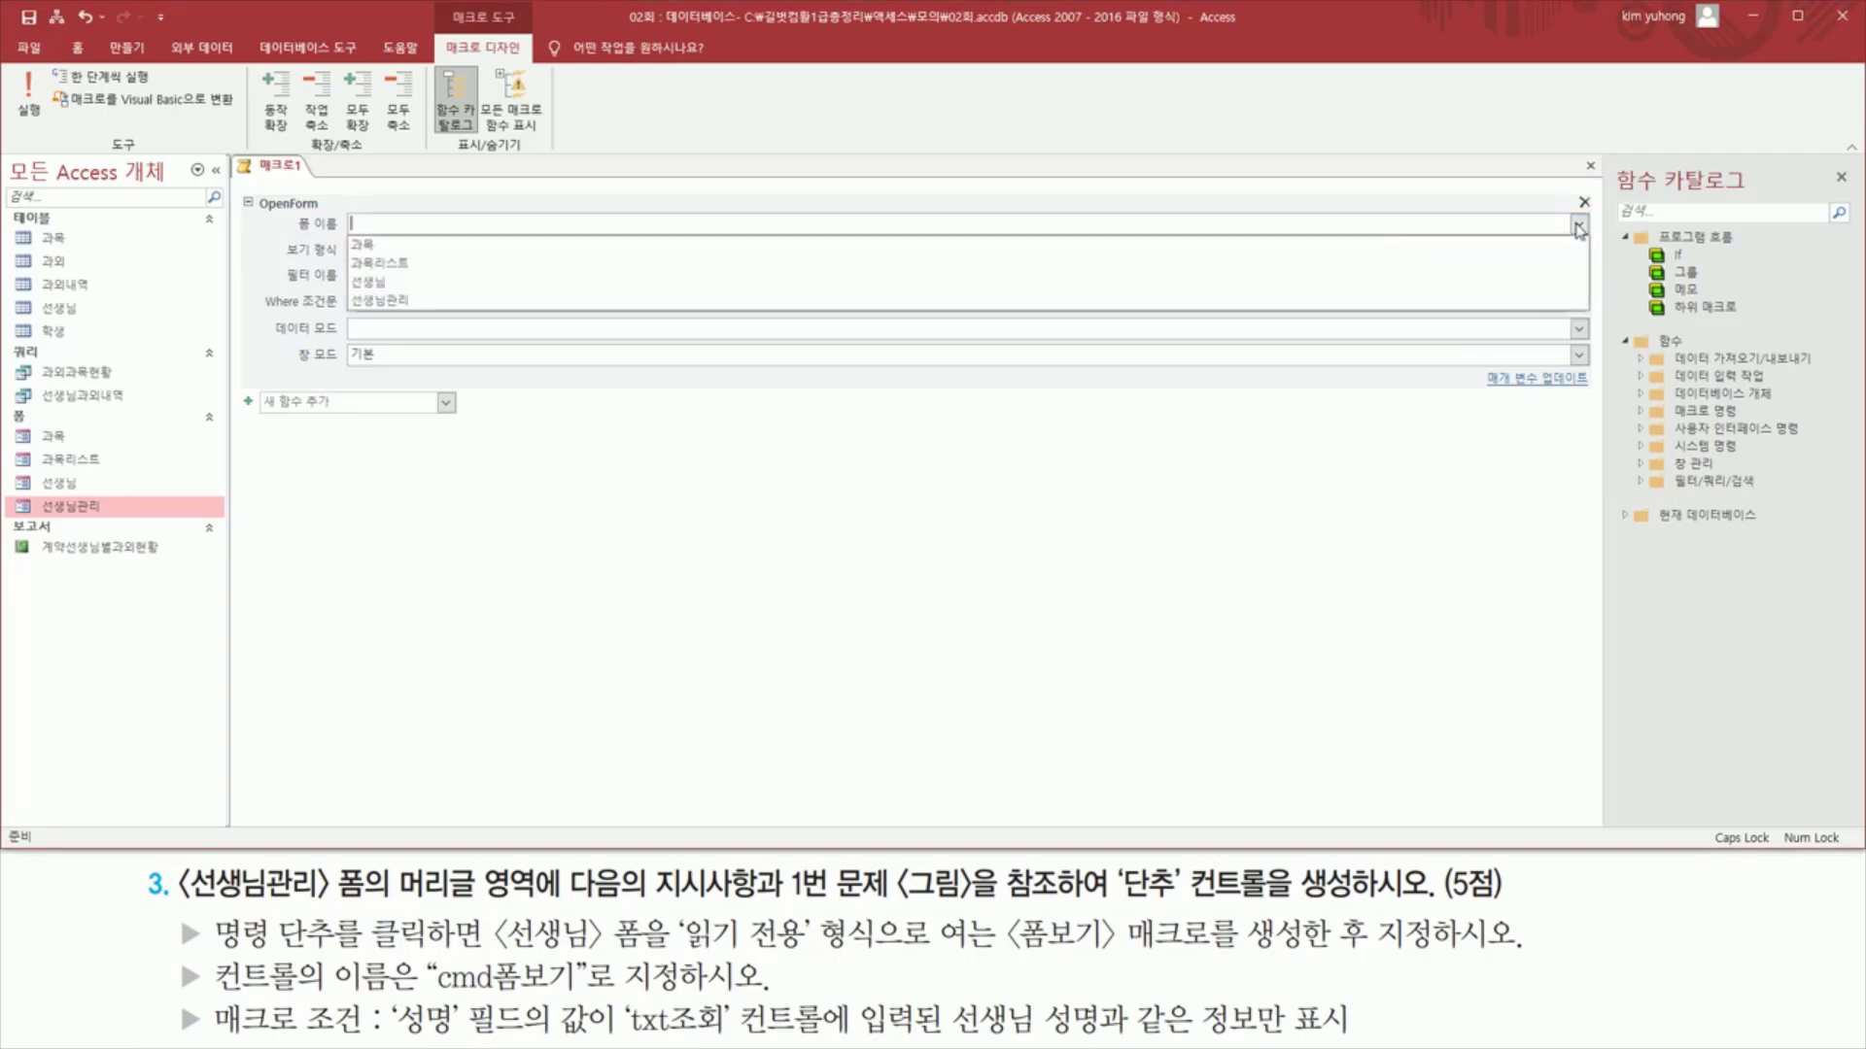
left_click(911, 284)
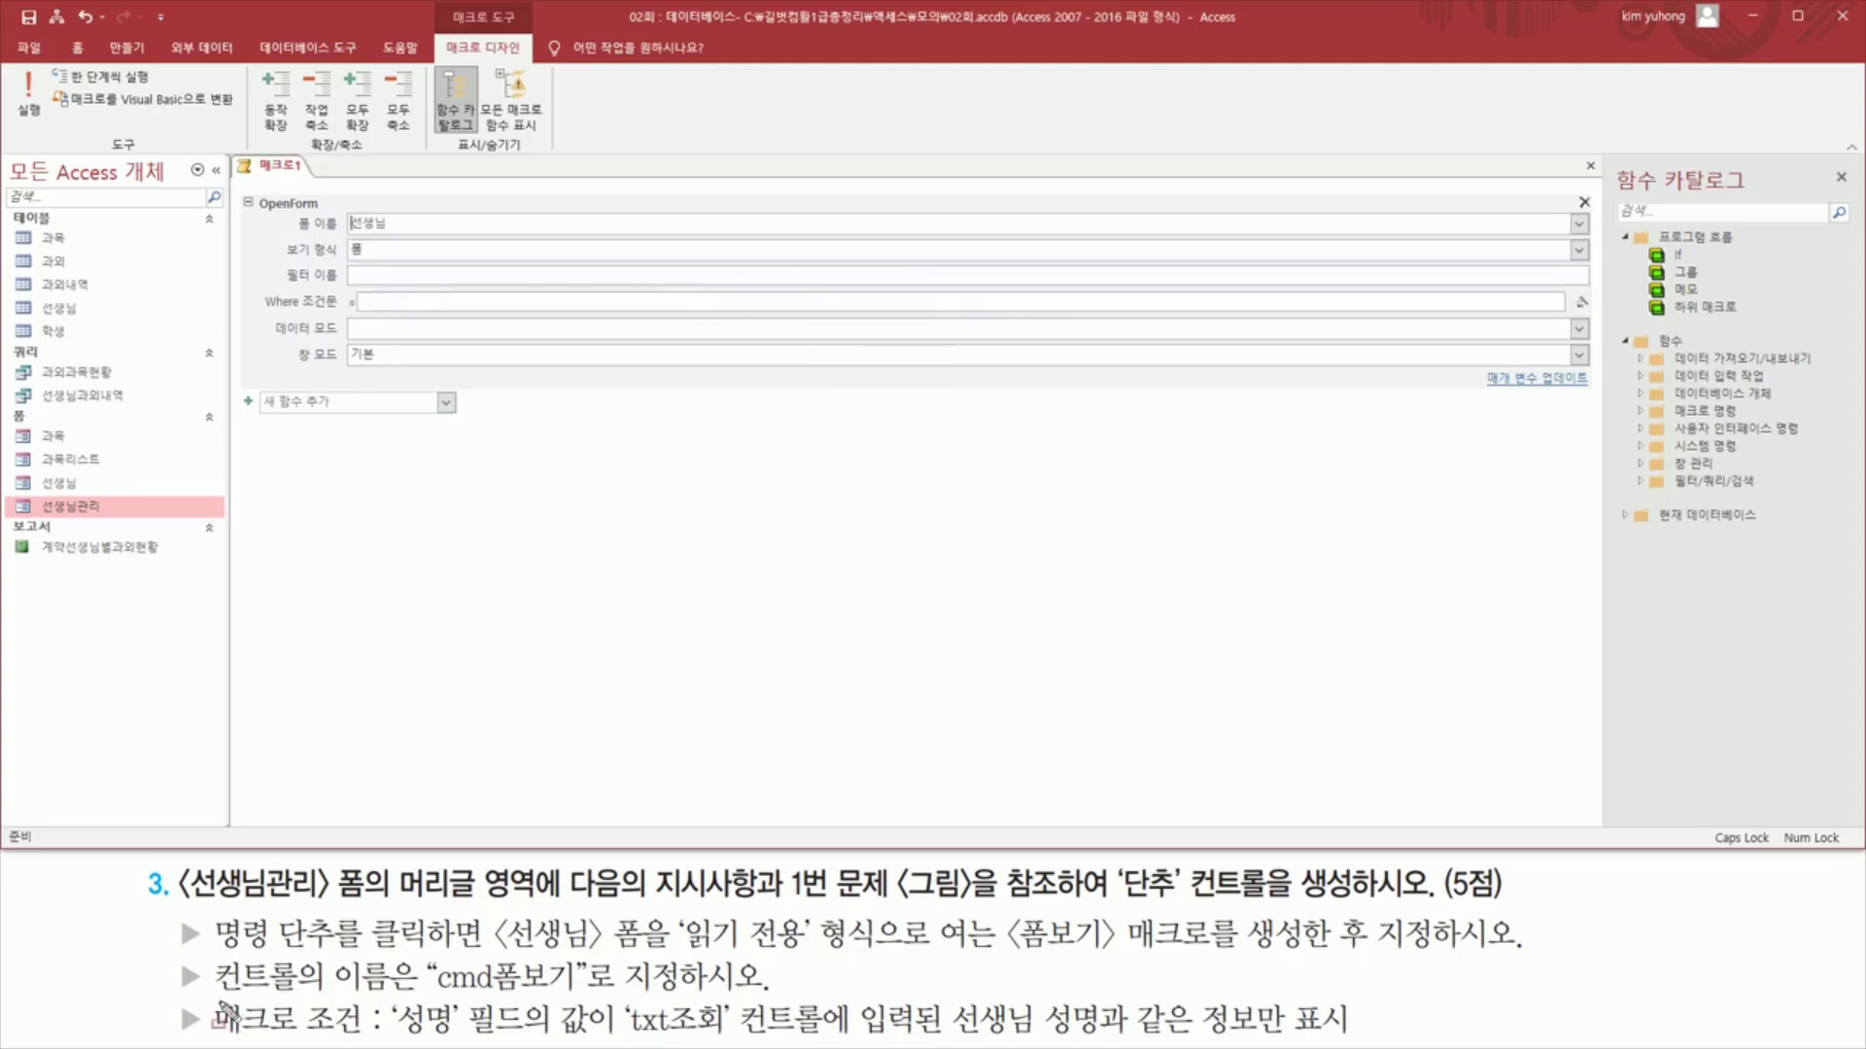
- Start an expression for the OpenForm action's Where condition with [성명]=
mouse_move(209, 1041)
left_mouse_down()
mouse_move(360, 1040)
mouse_move(400, 999)
mouse_move(524, 1040)
mouse_move(1327, 1039)
left_mouse_up()
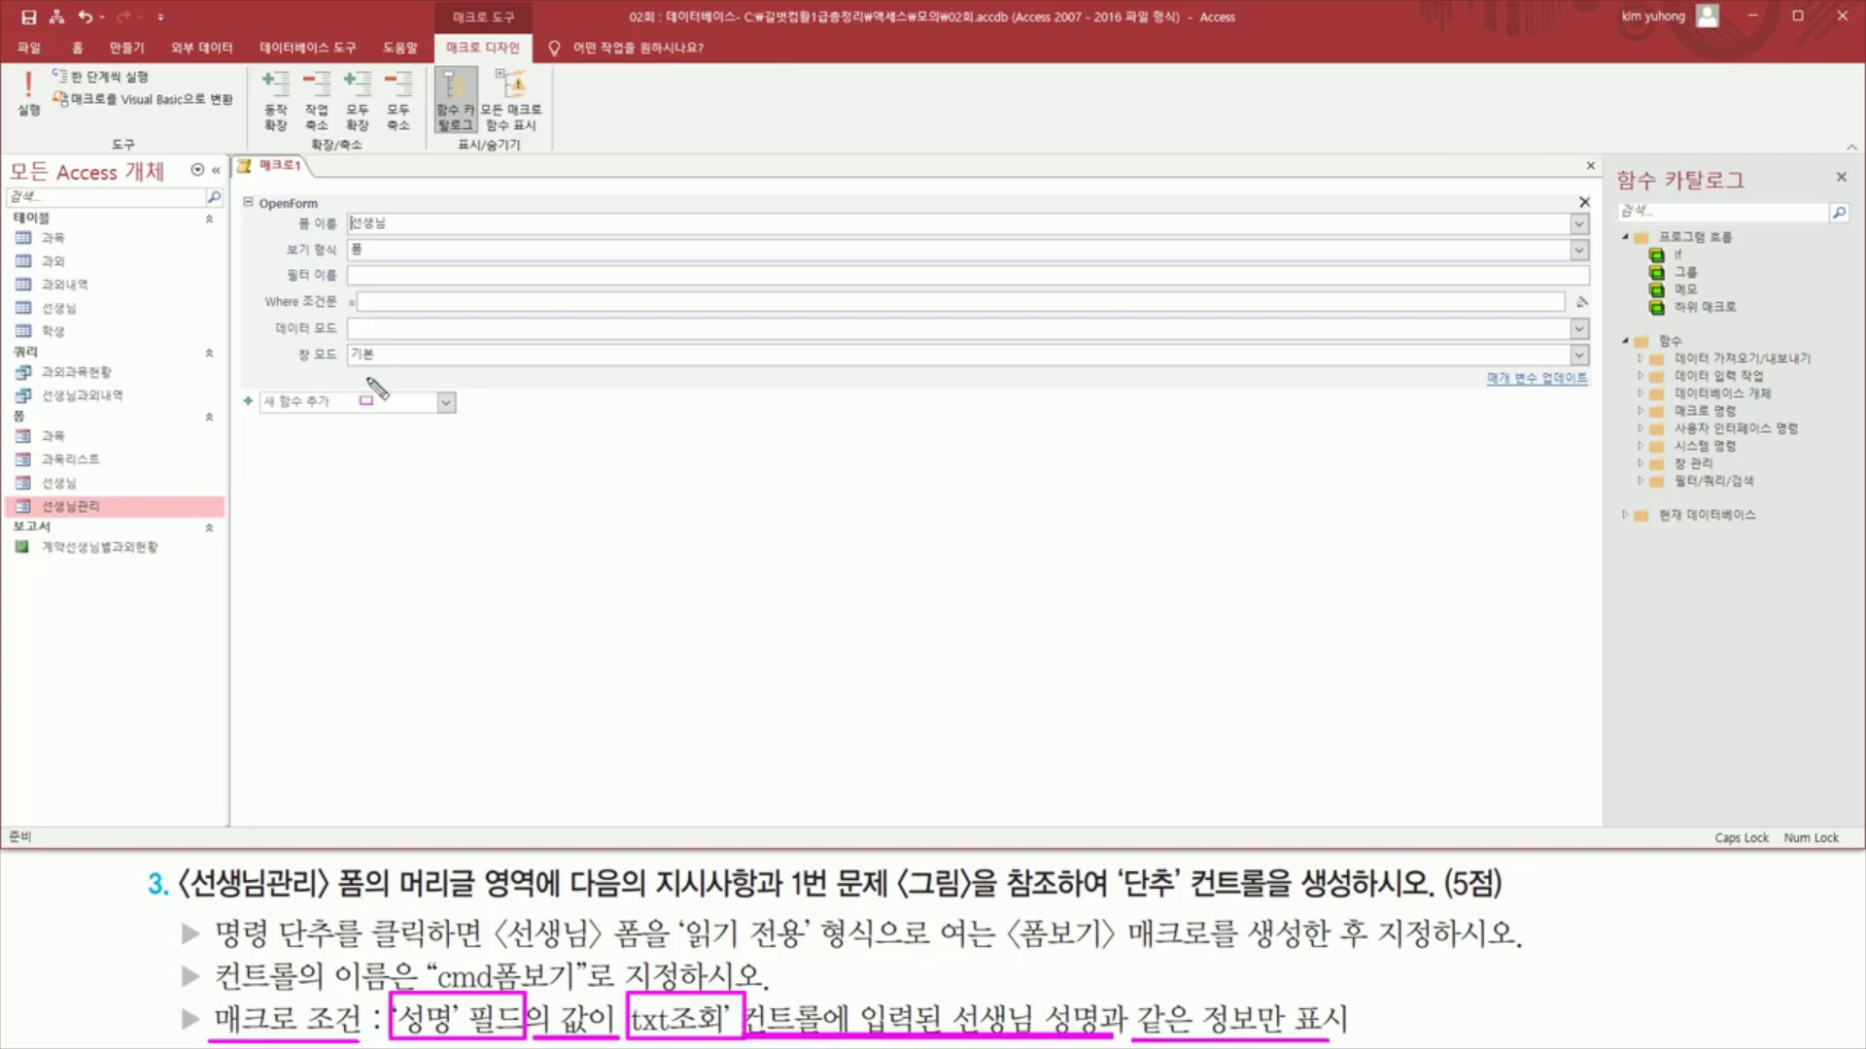
mouse_move(255, 287)
left_mouse_down()
mouse_move(511, 320)
mouse_move(1613, 320)
left_mouse_up()
key("Escape")
left_click(1582, 304)
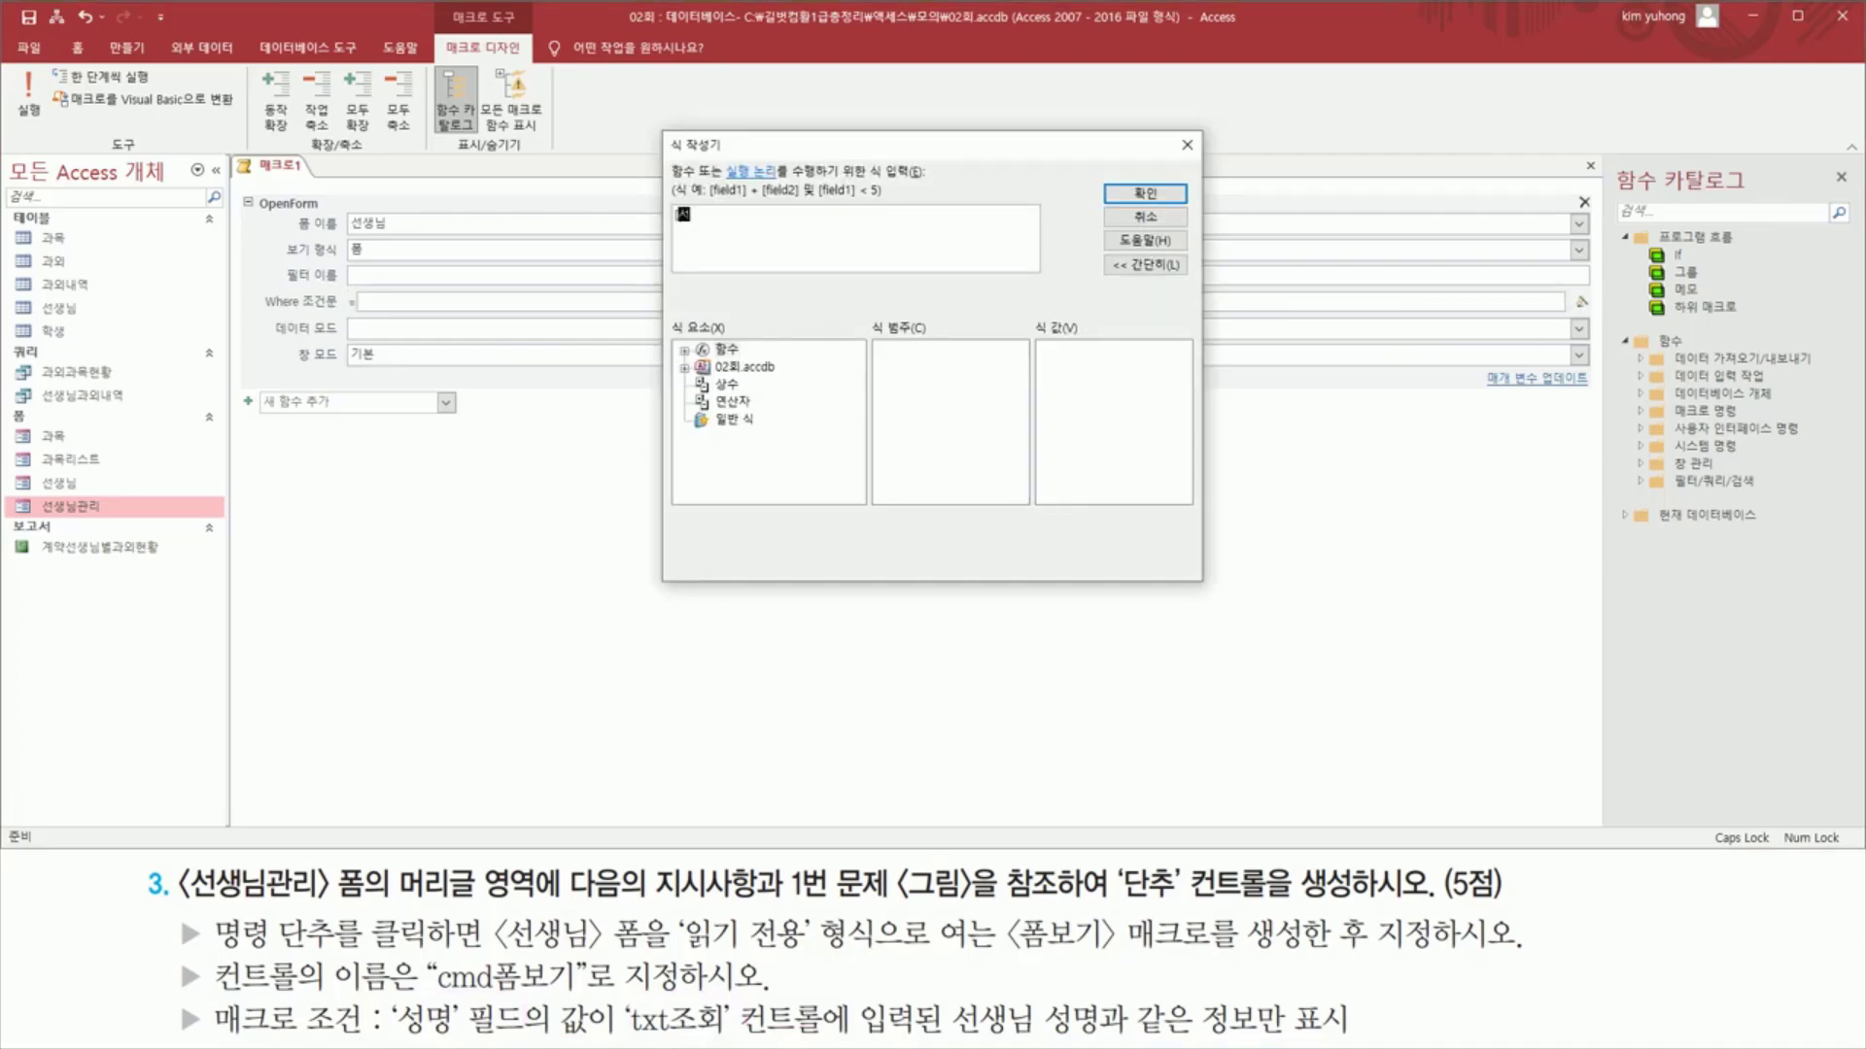
type("[성명]=")
- Expand the database's form list in the expression elements and list the controls of the 선생님관리 form
left_click_drag(620, 995, 834, 1038)
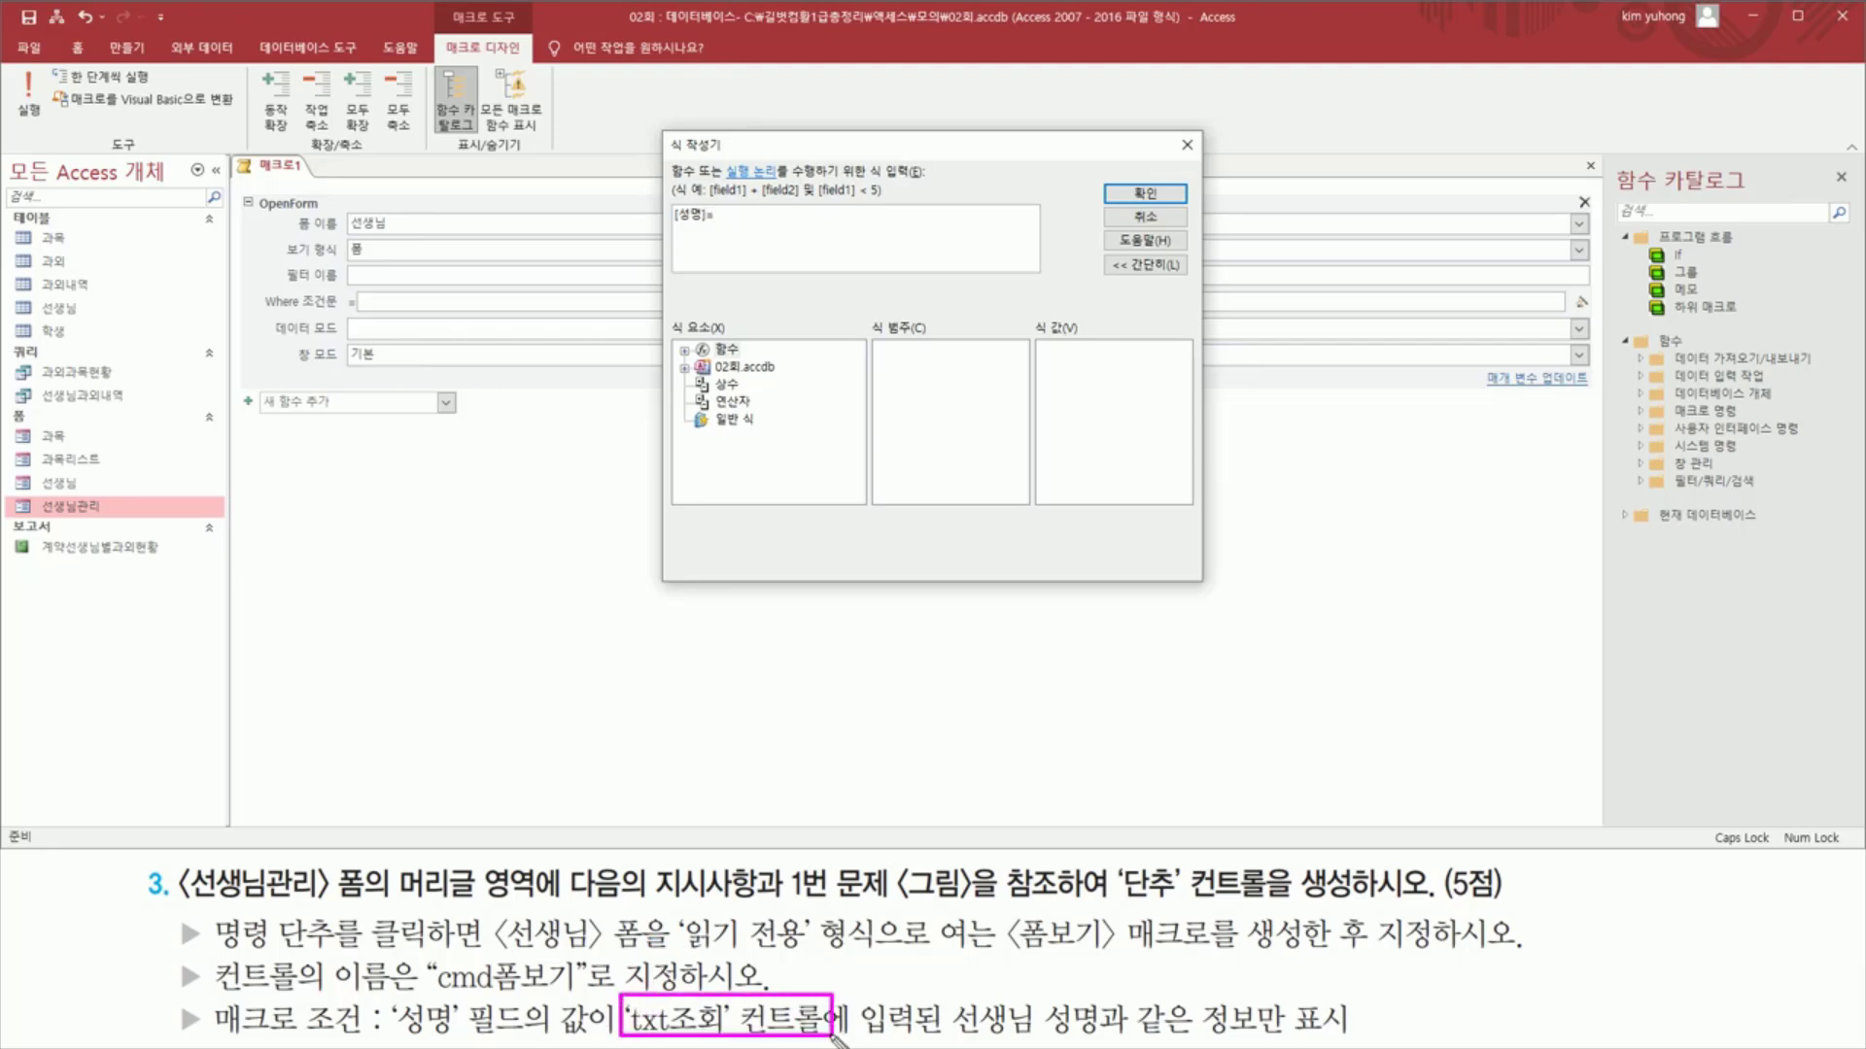
left_click_drag(671, 355, 804, 380)
key("Escape")
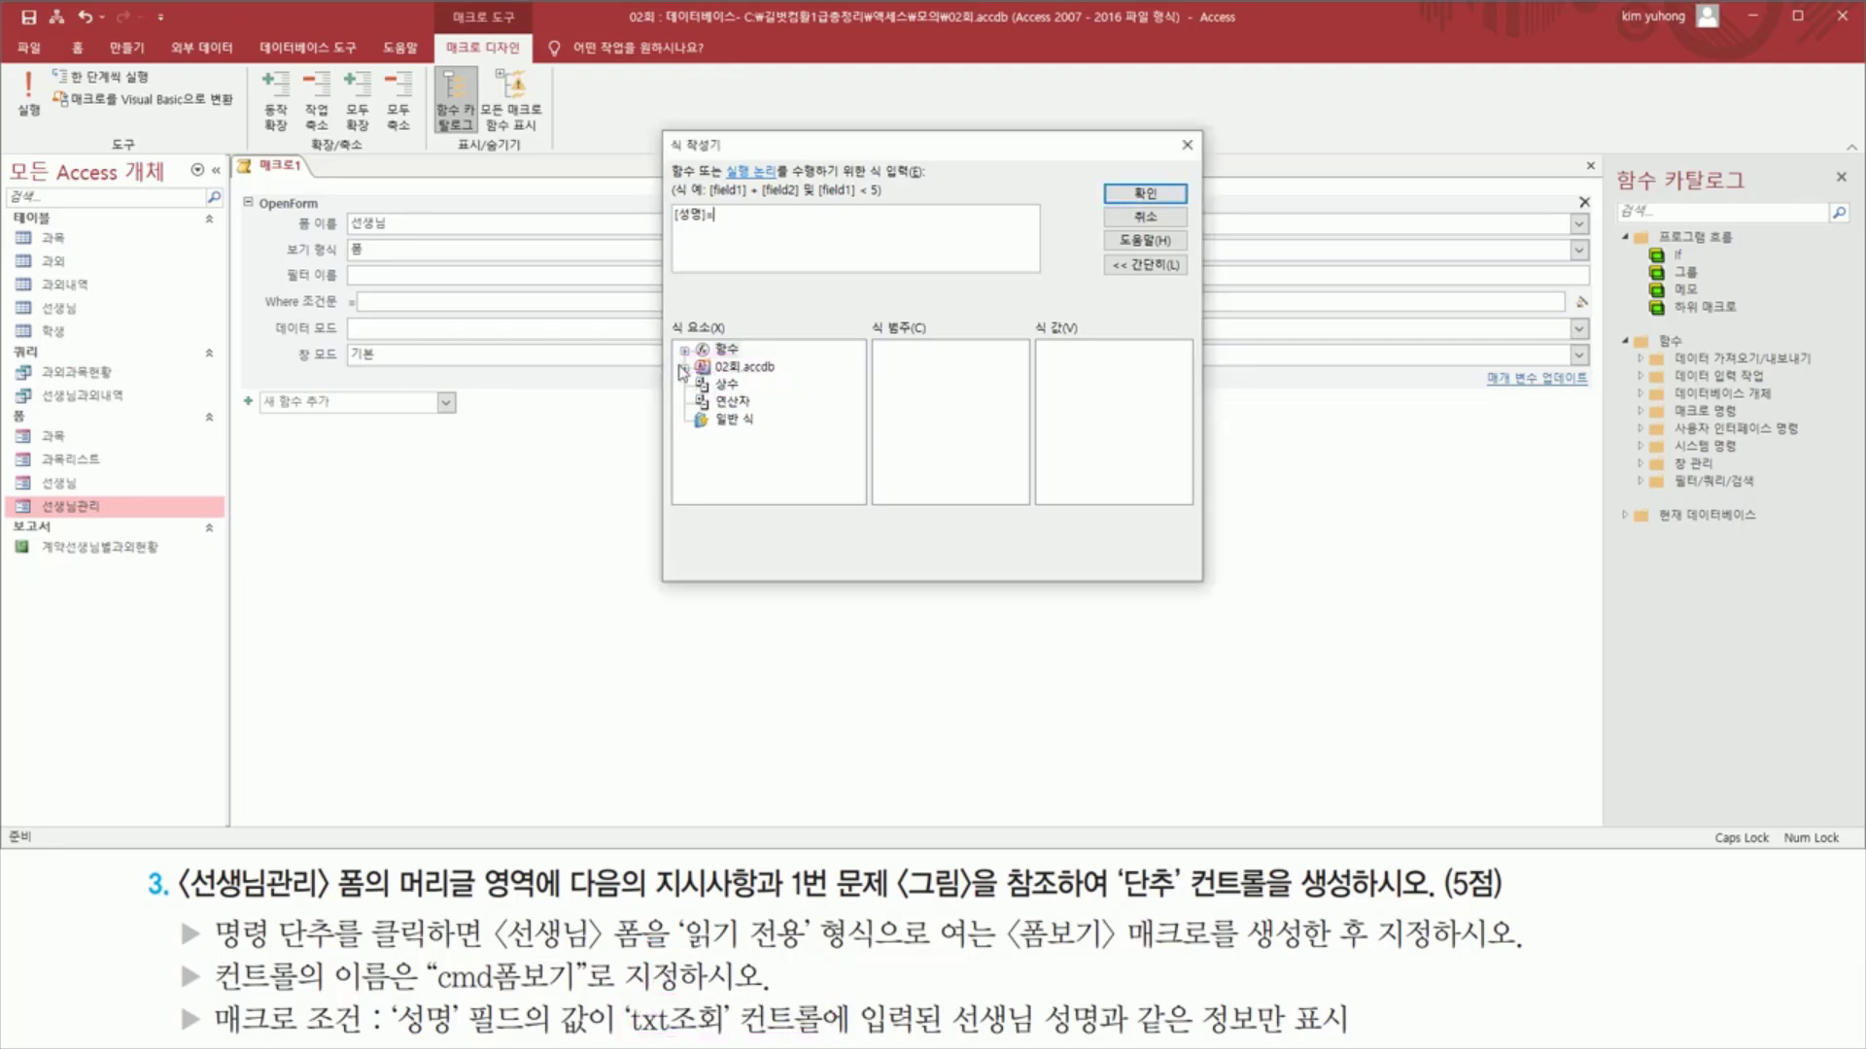
left_click(683, 368)
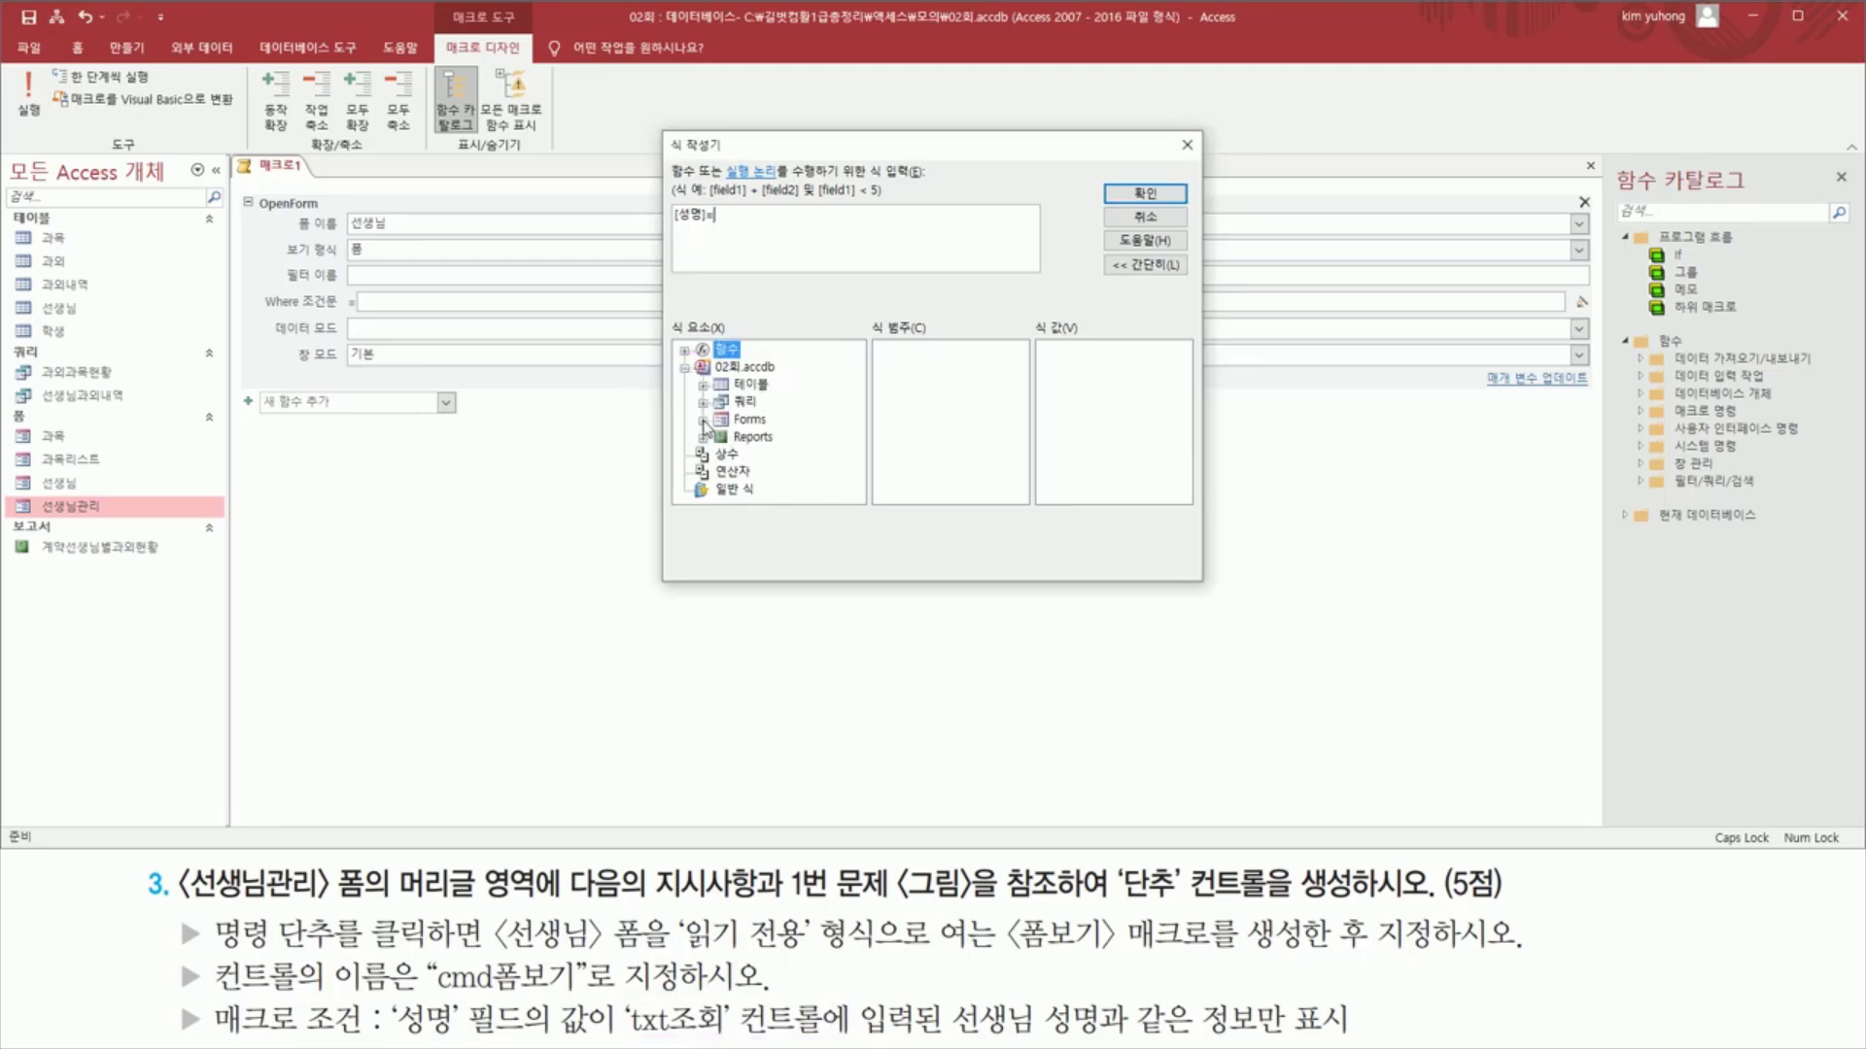
left_click(703, 421)
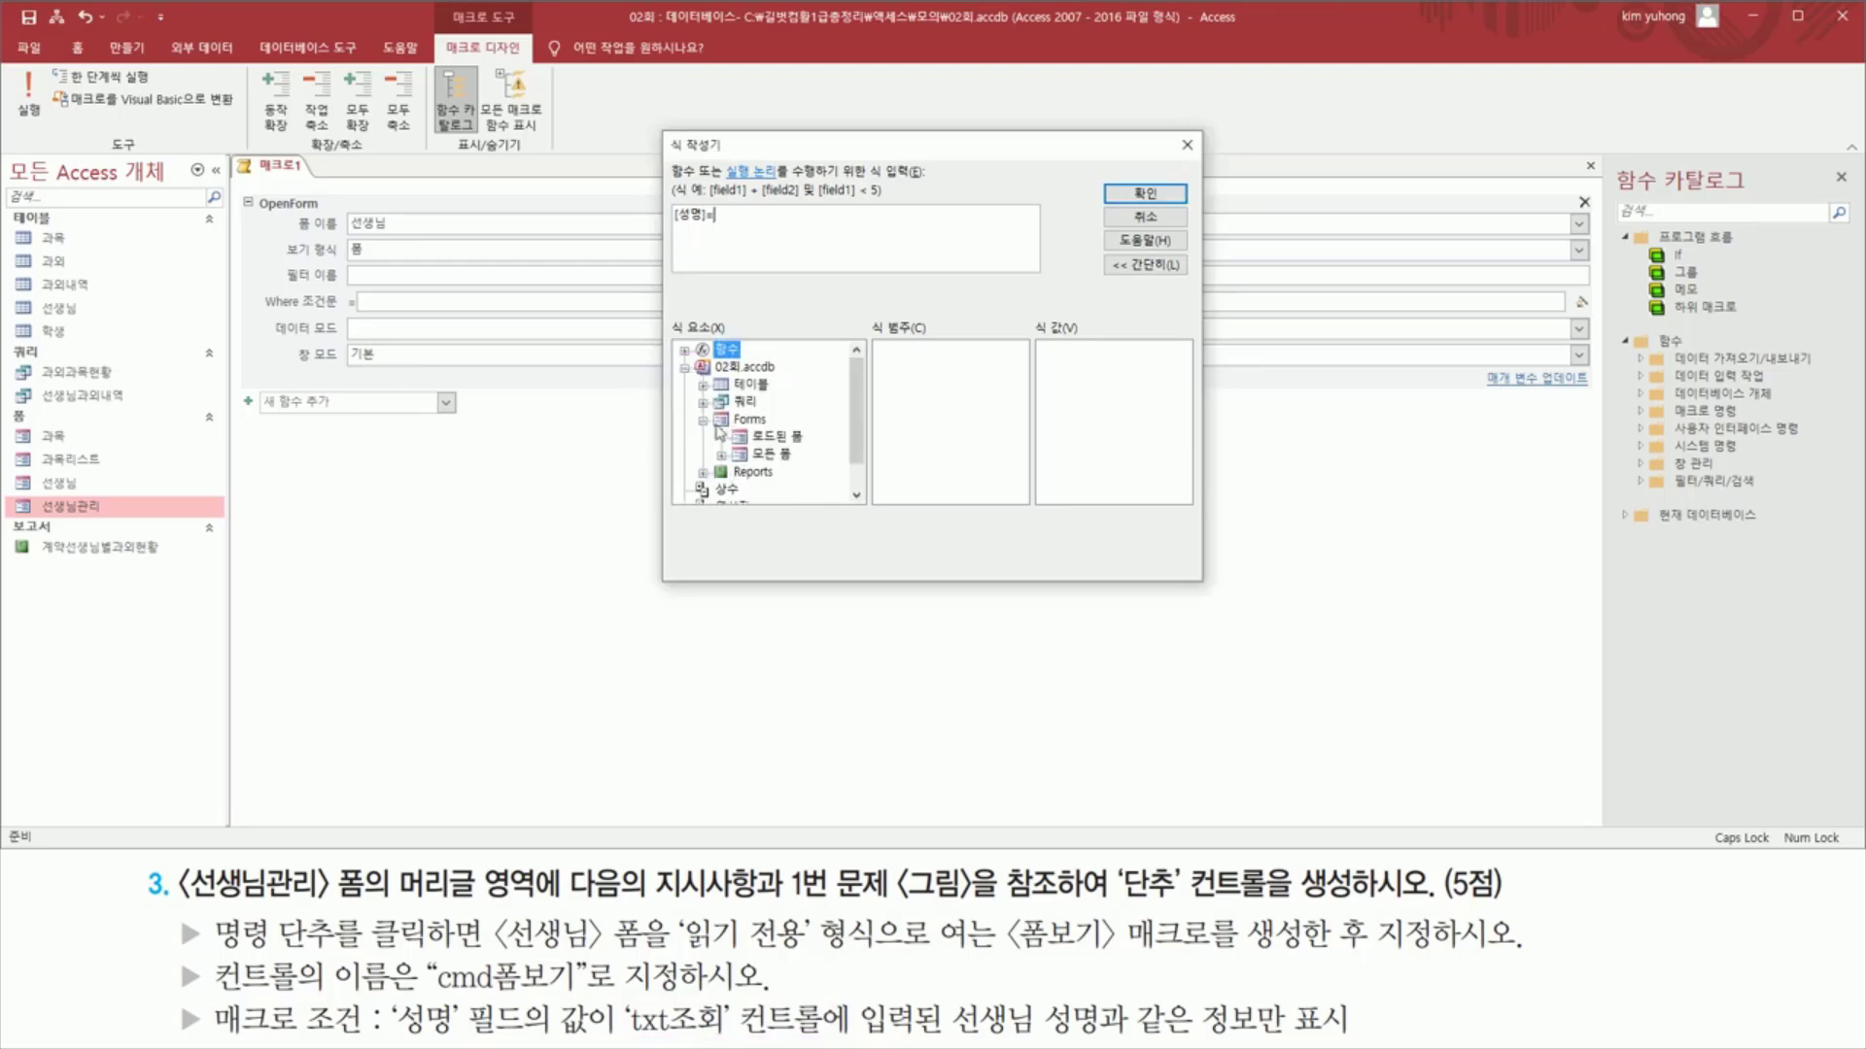
left_click(773, 453)
double_click(772, 453)
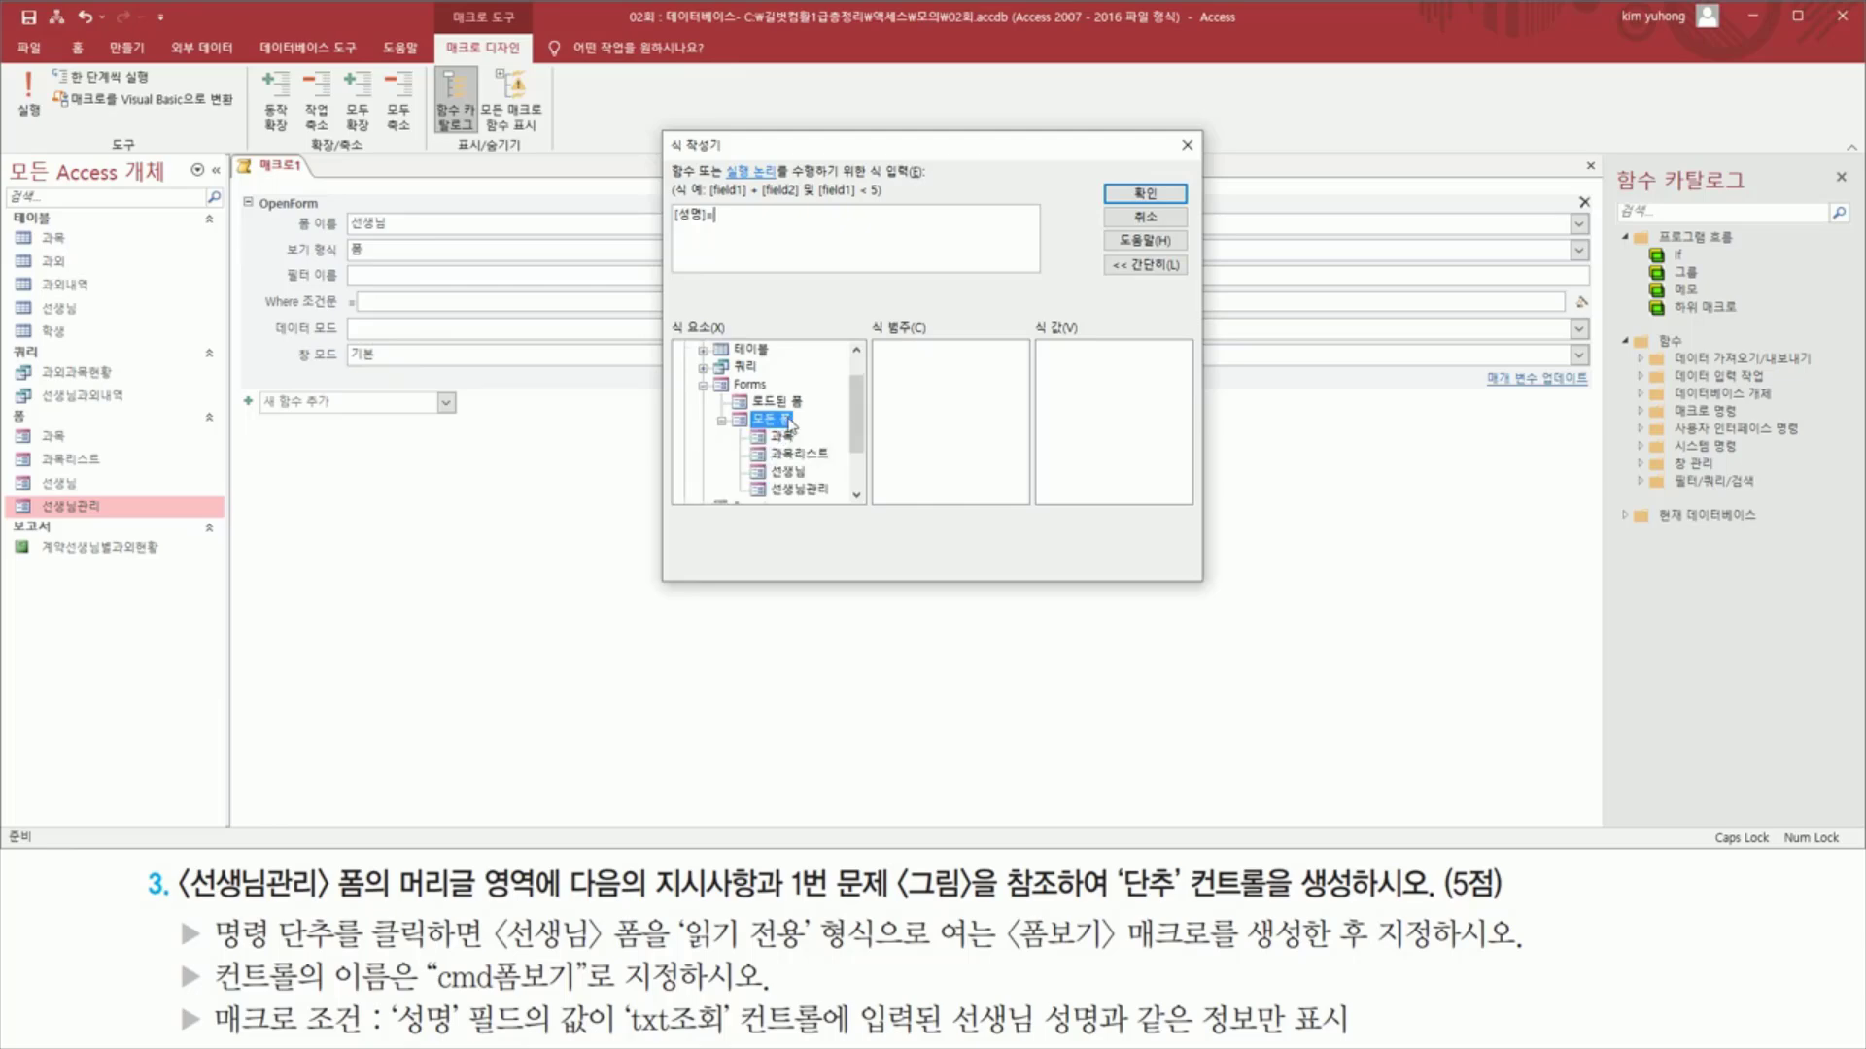
left_click(801, 489)
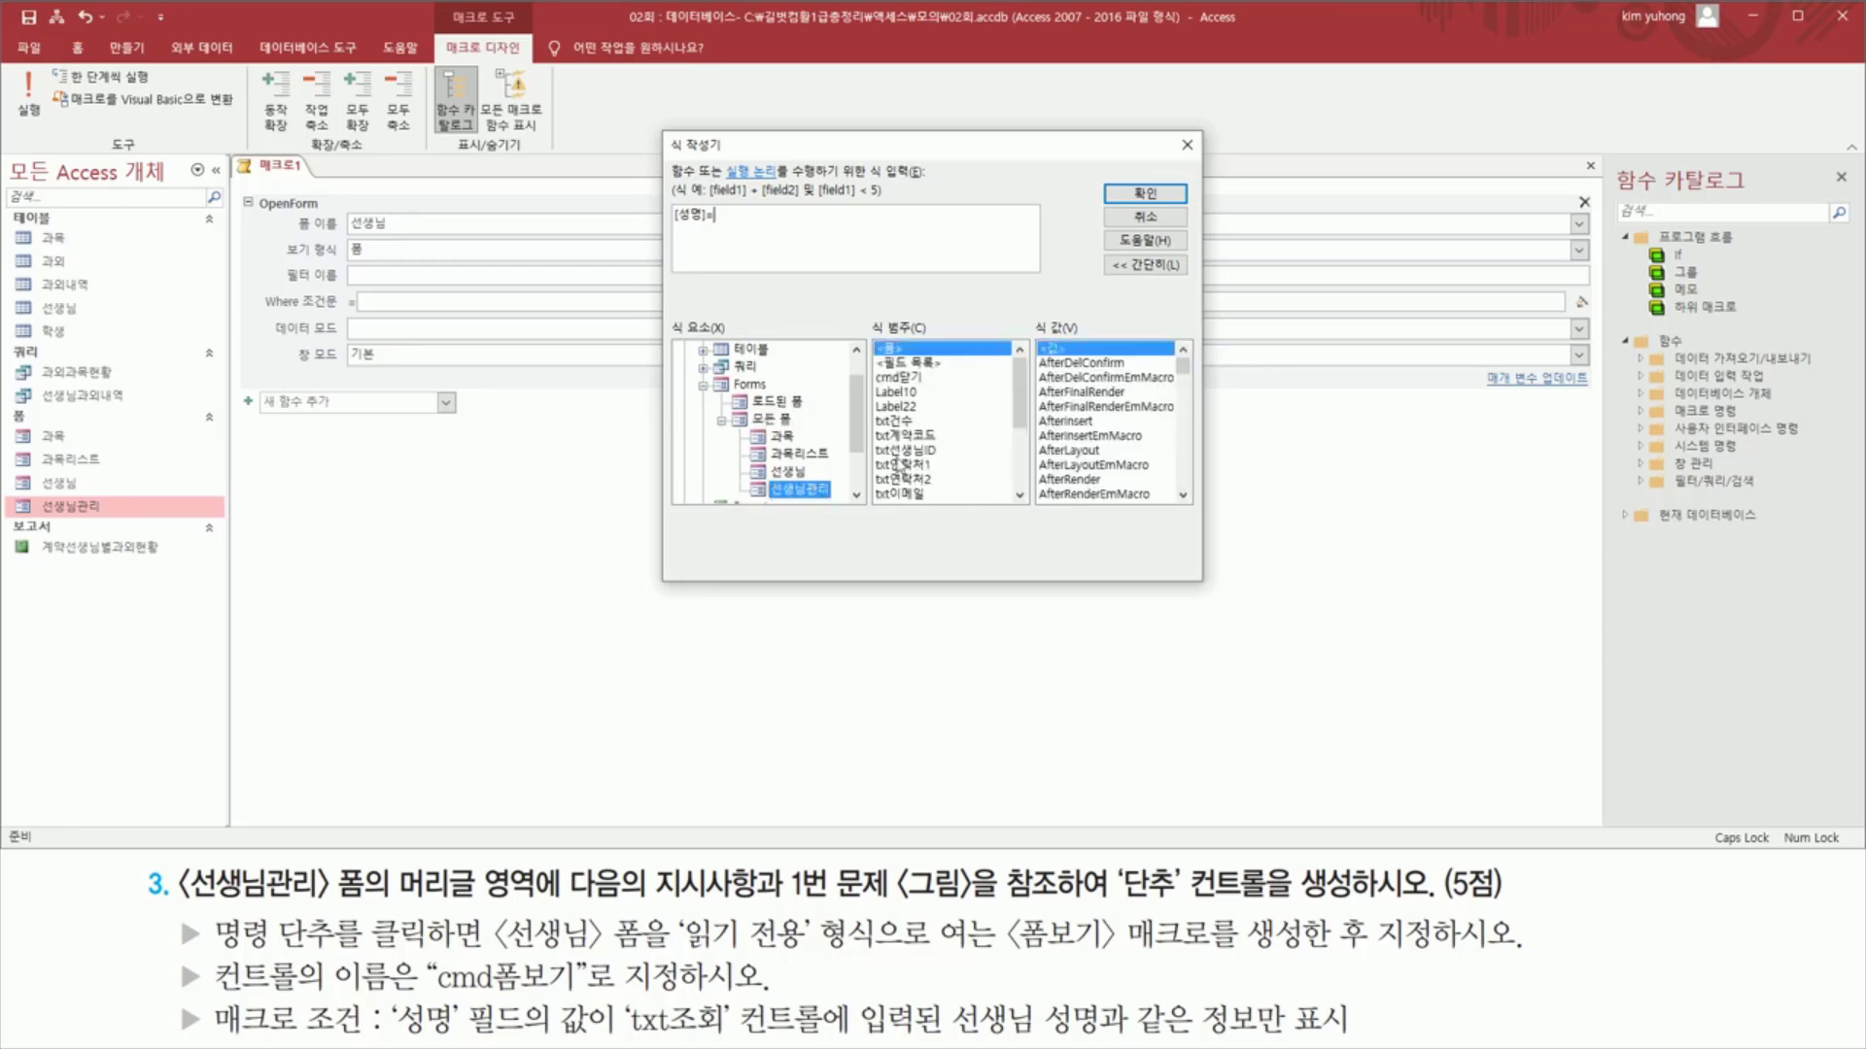
- Complete the Where condition as [성명]= Forms![선생님관리]![txt조회] by inserting the txt조회 control reference, and accept the expression
left_click_drag(612, 996, 845, 1040)
left_click_drag(847, 1040, 1106, 1042)
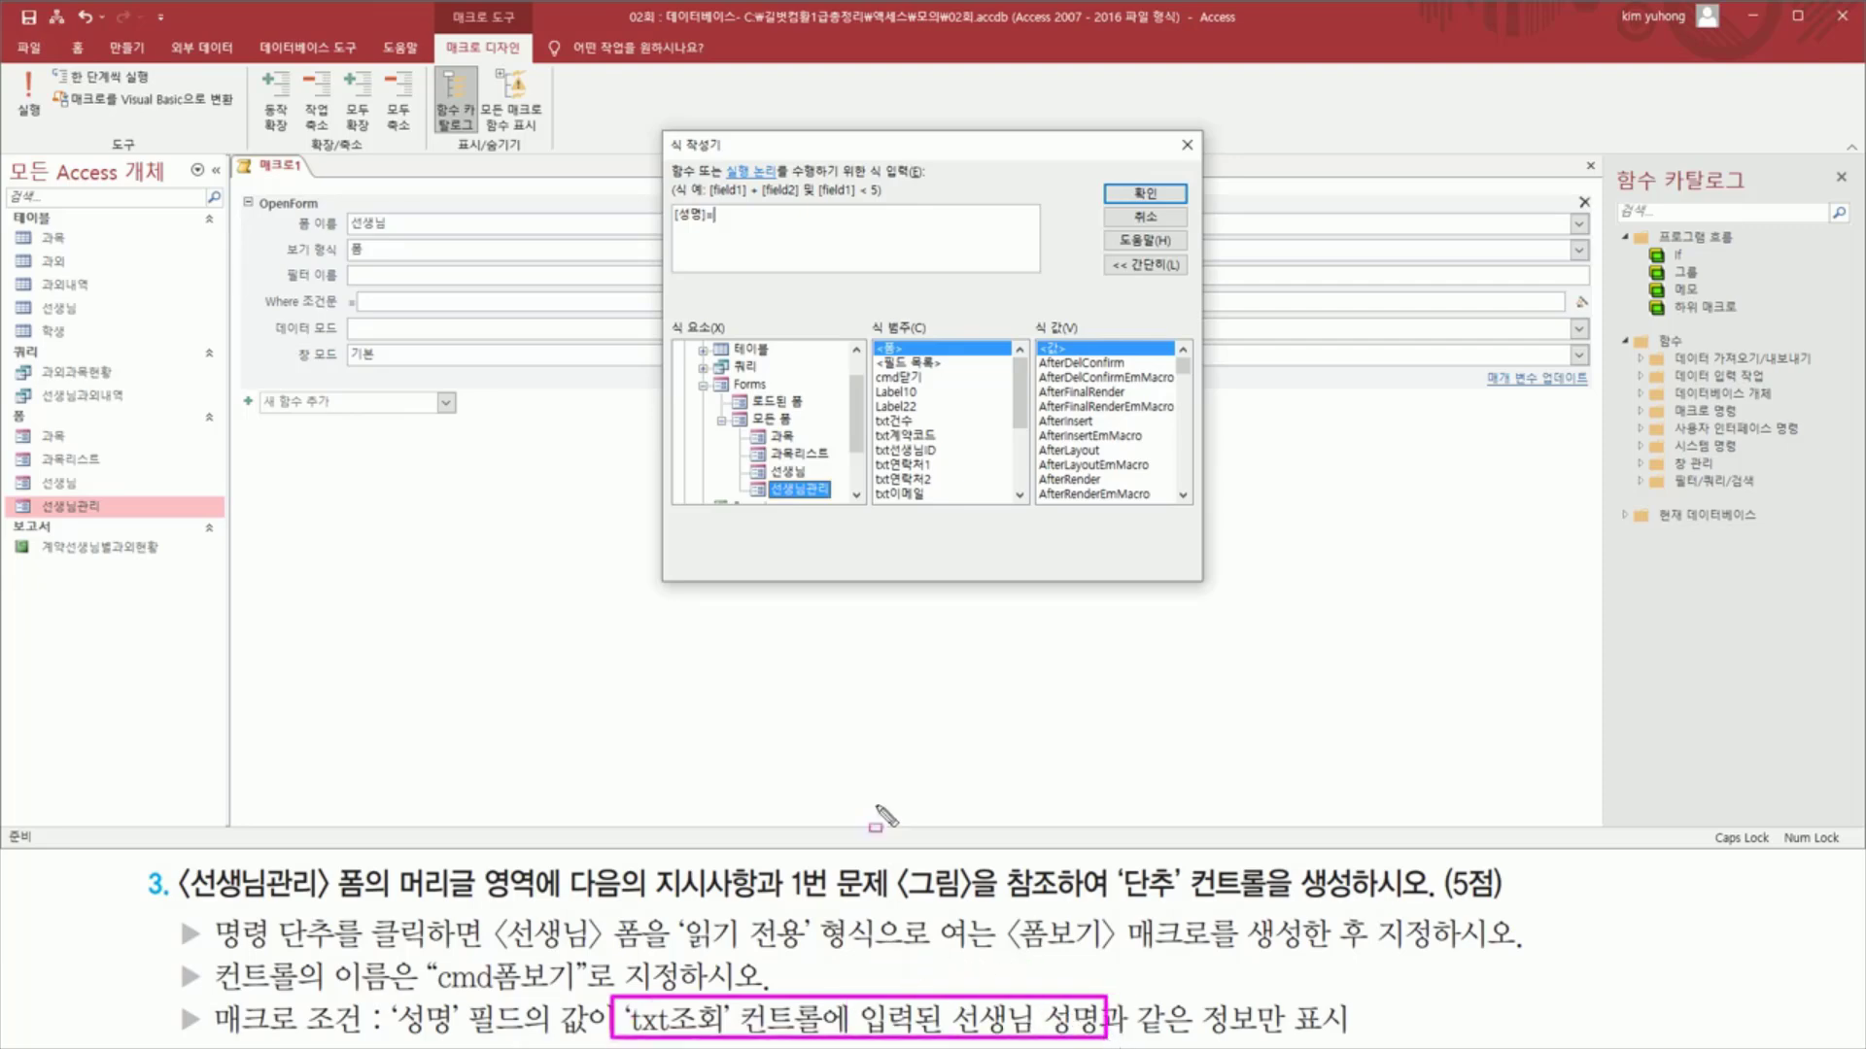
key("Escape")
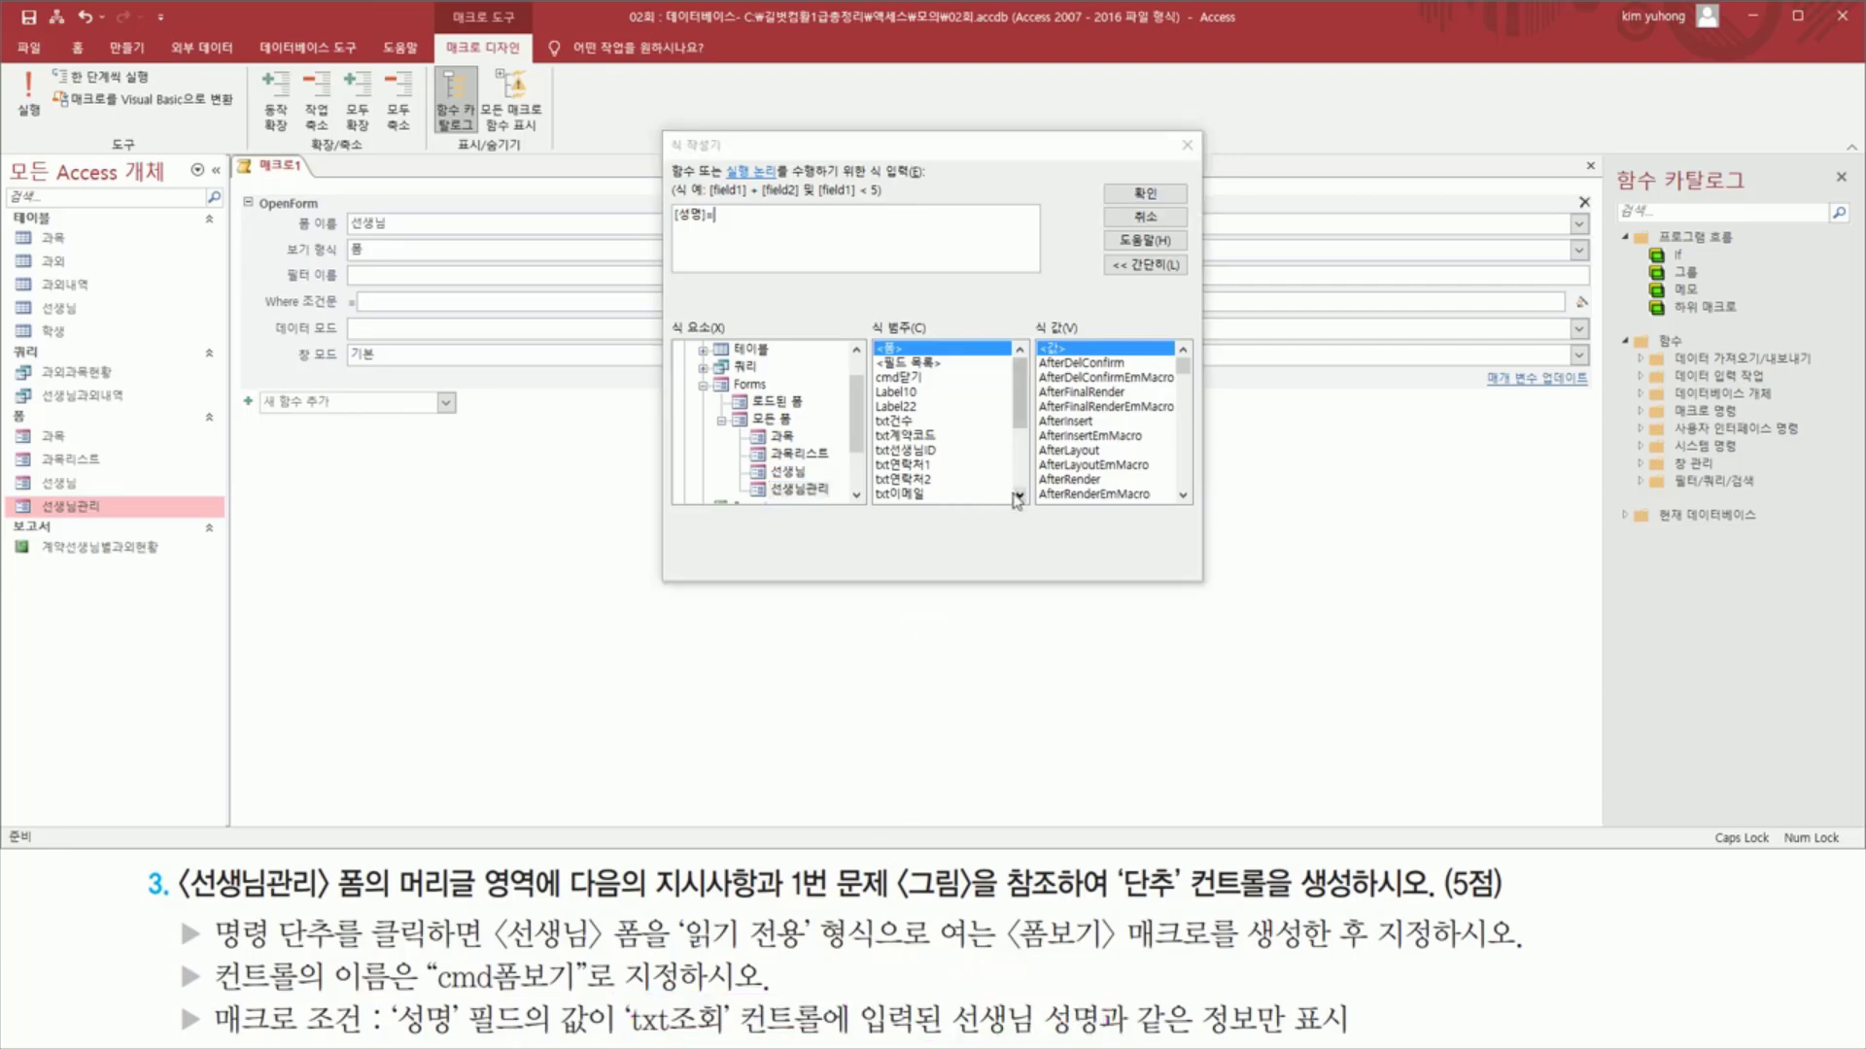
left_click(1019, 495)
left_click(1020, 495)
left_click(1019, 496)
left_click(904, 450)
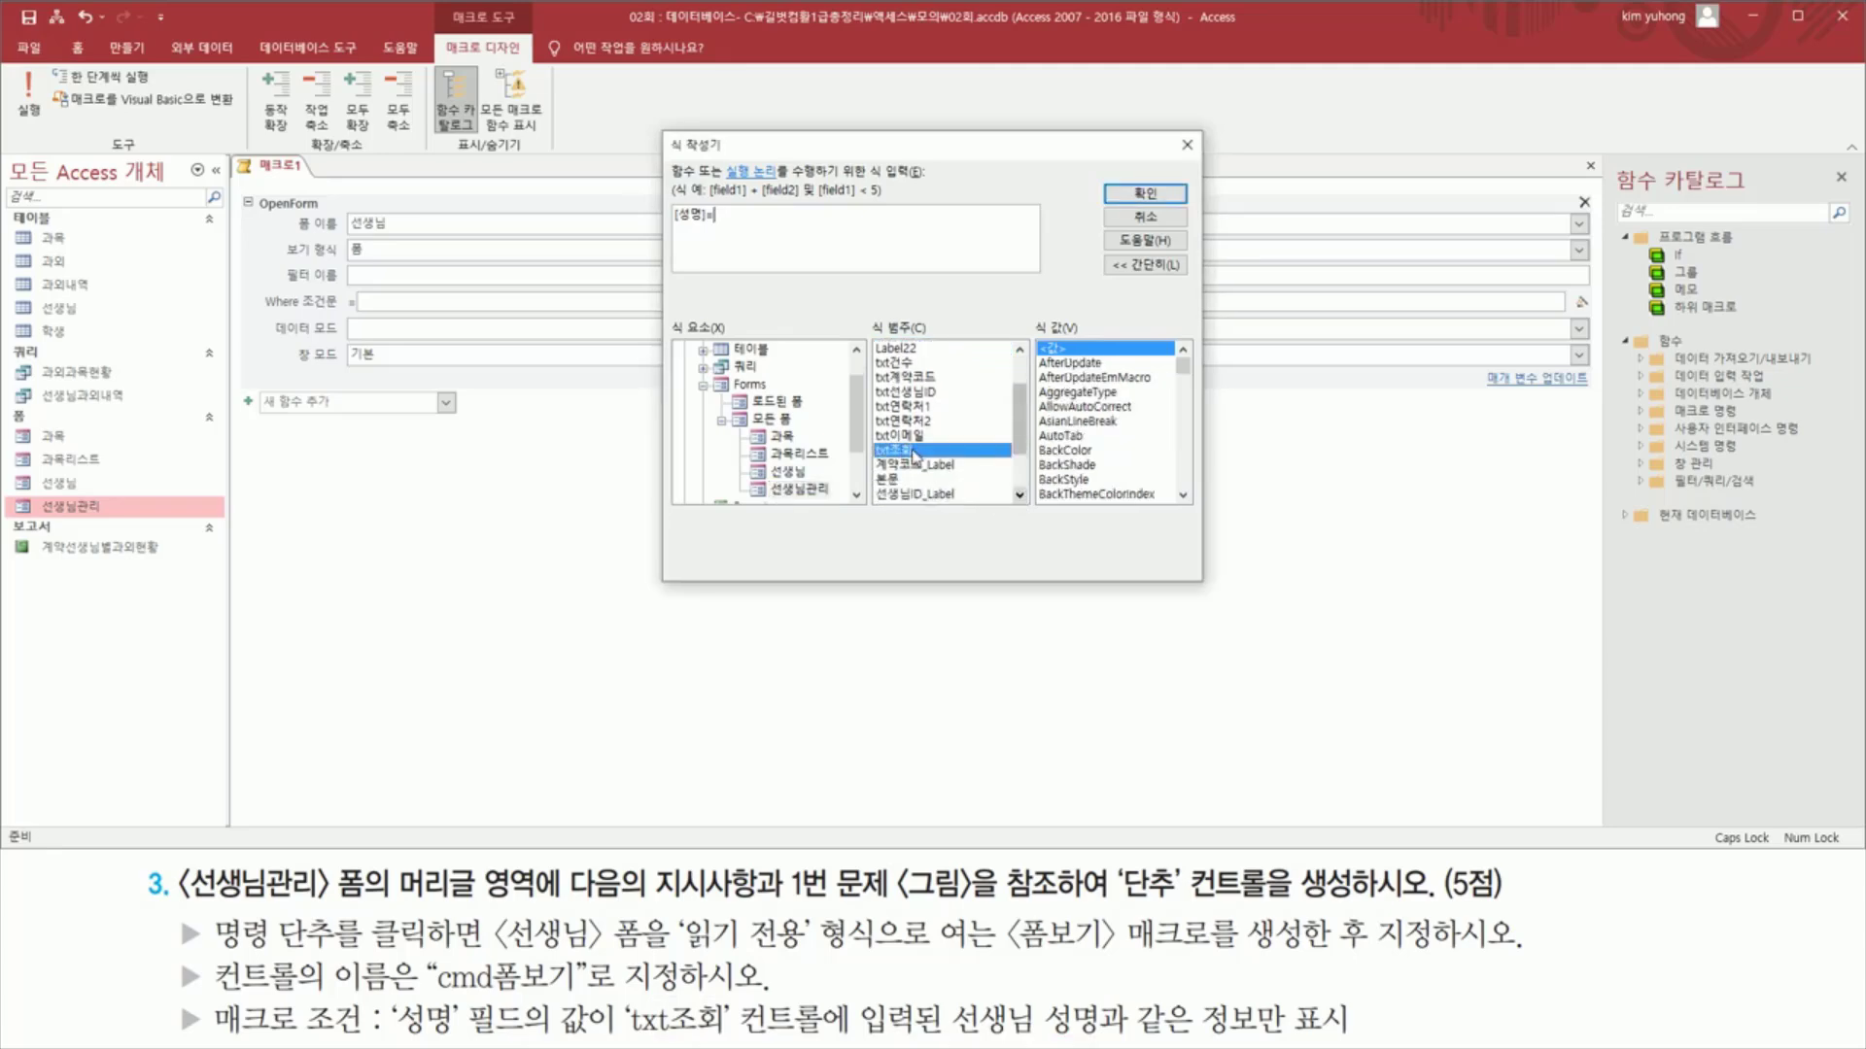
double_click(904, 450)
key("ctrl+2")
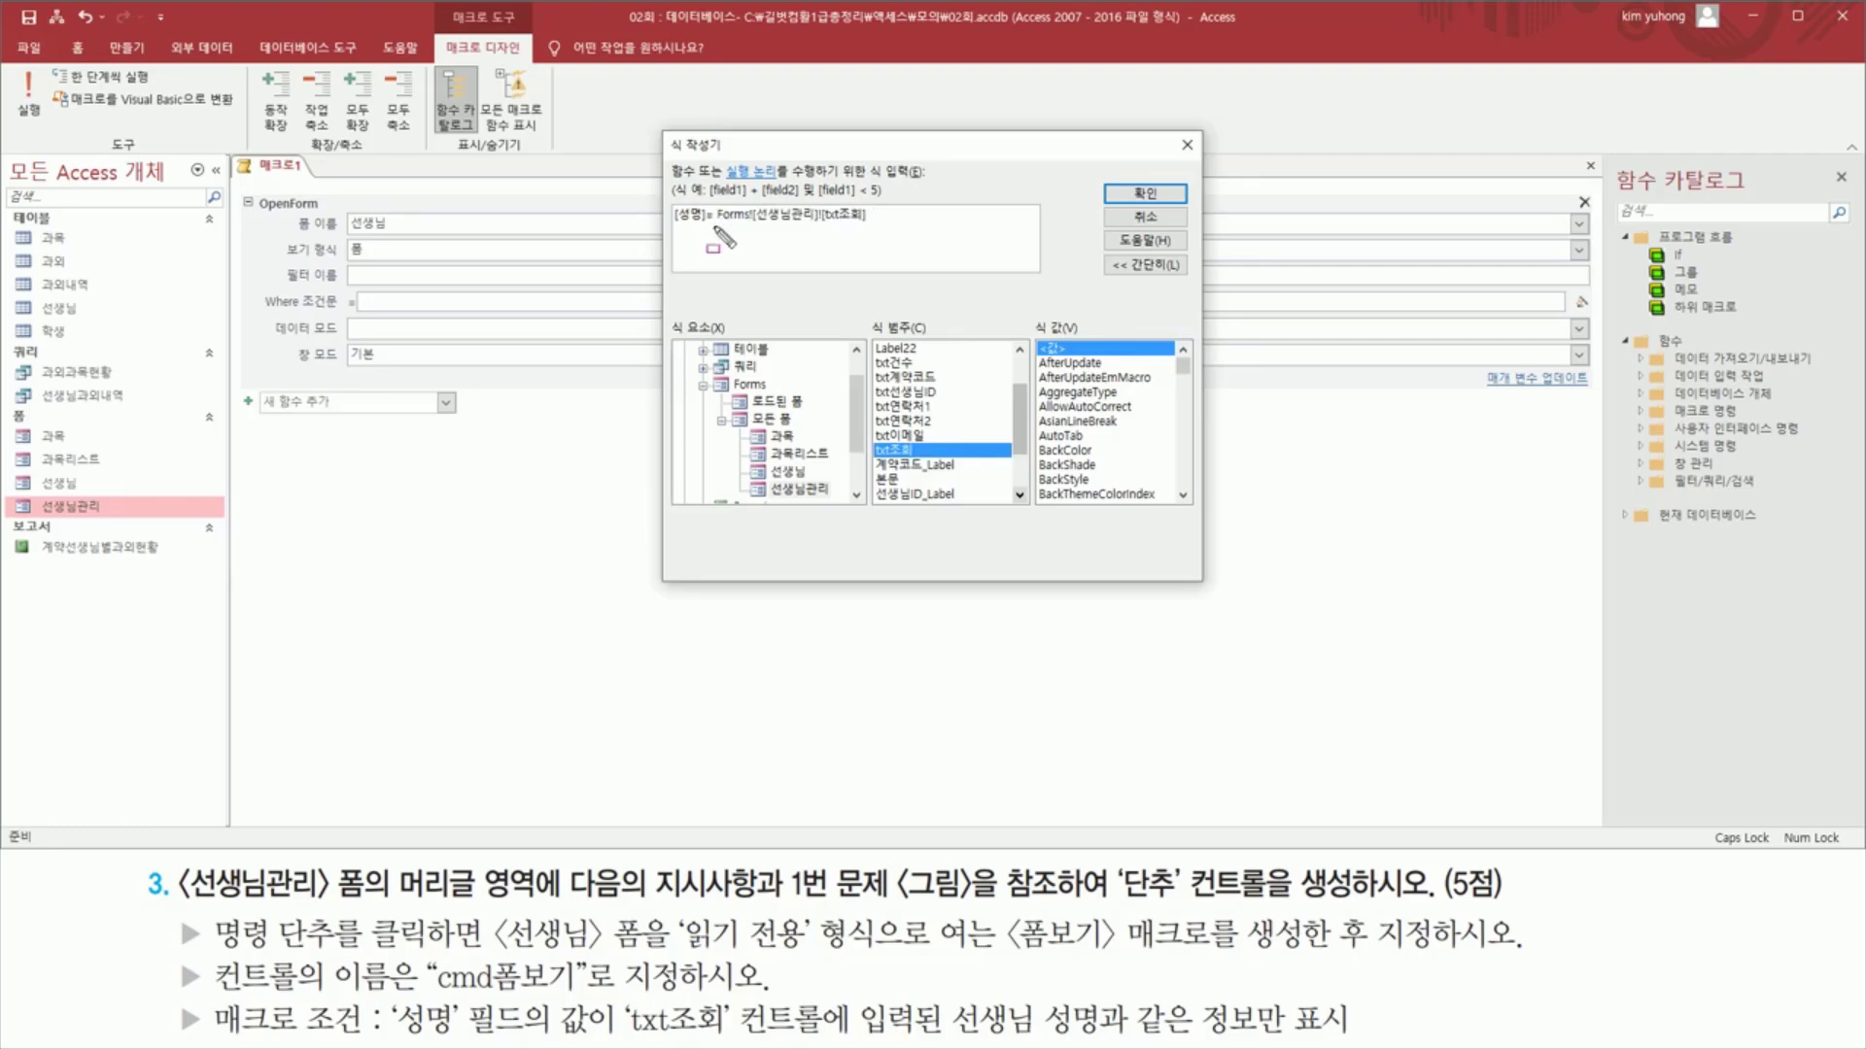
left_click_drag(713, 225, 888, 225)
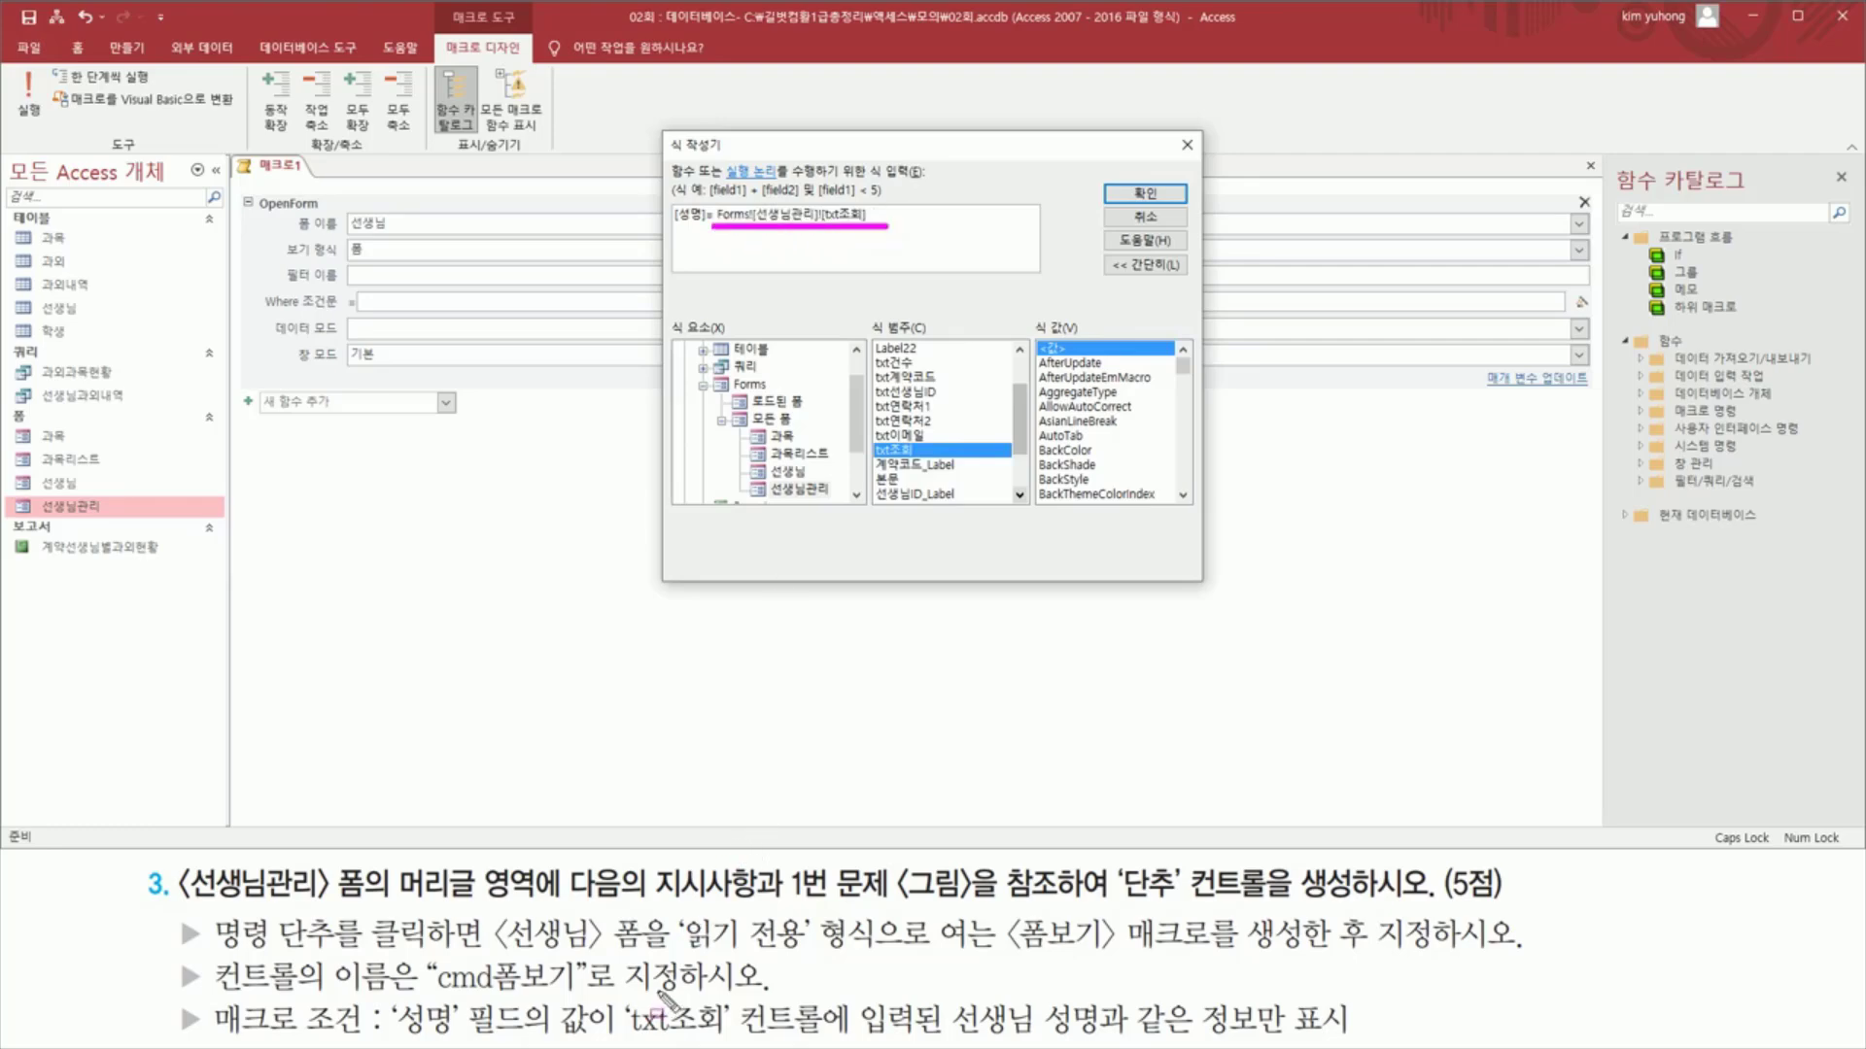
key("Escape")
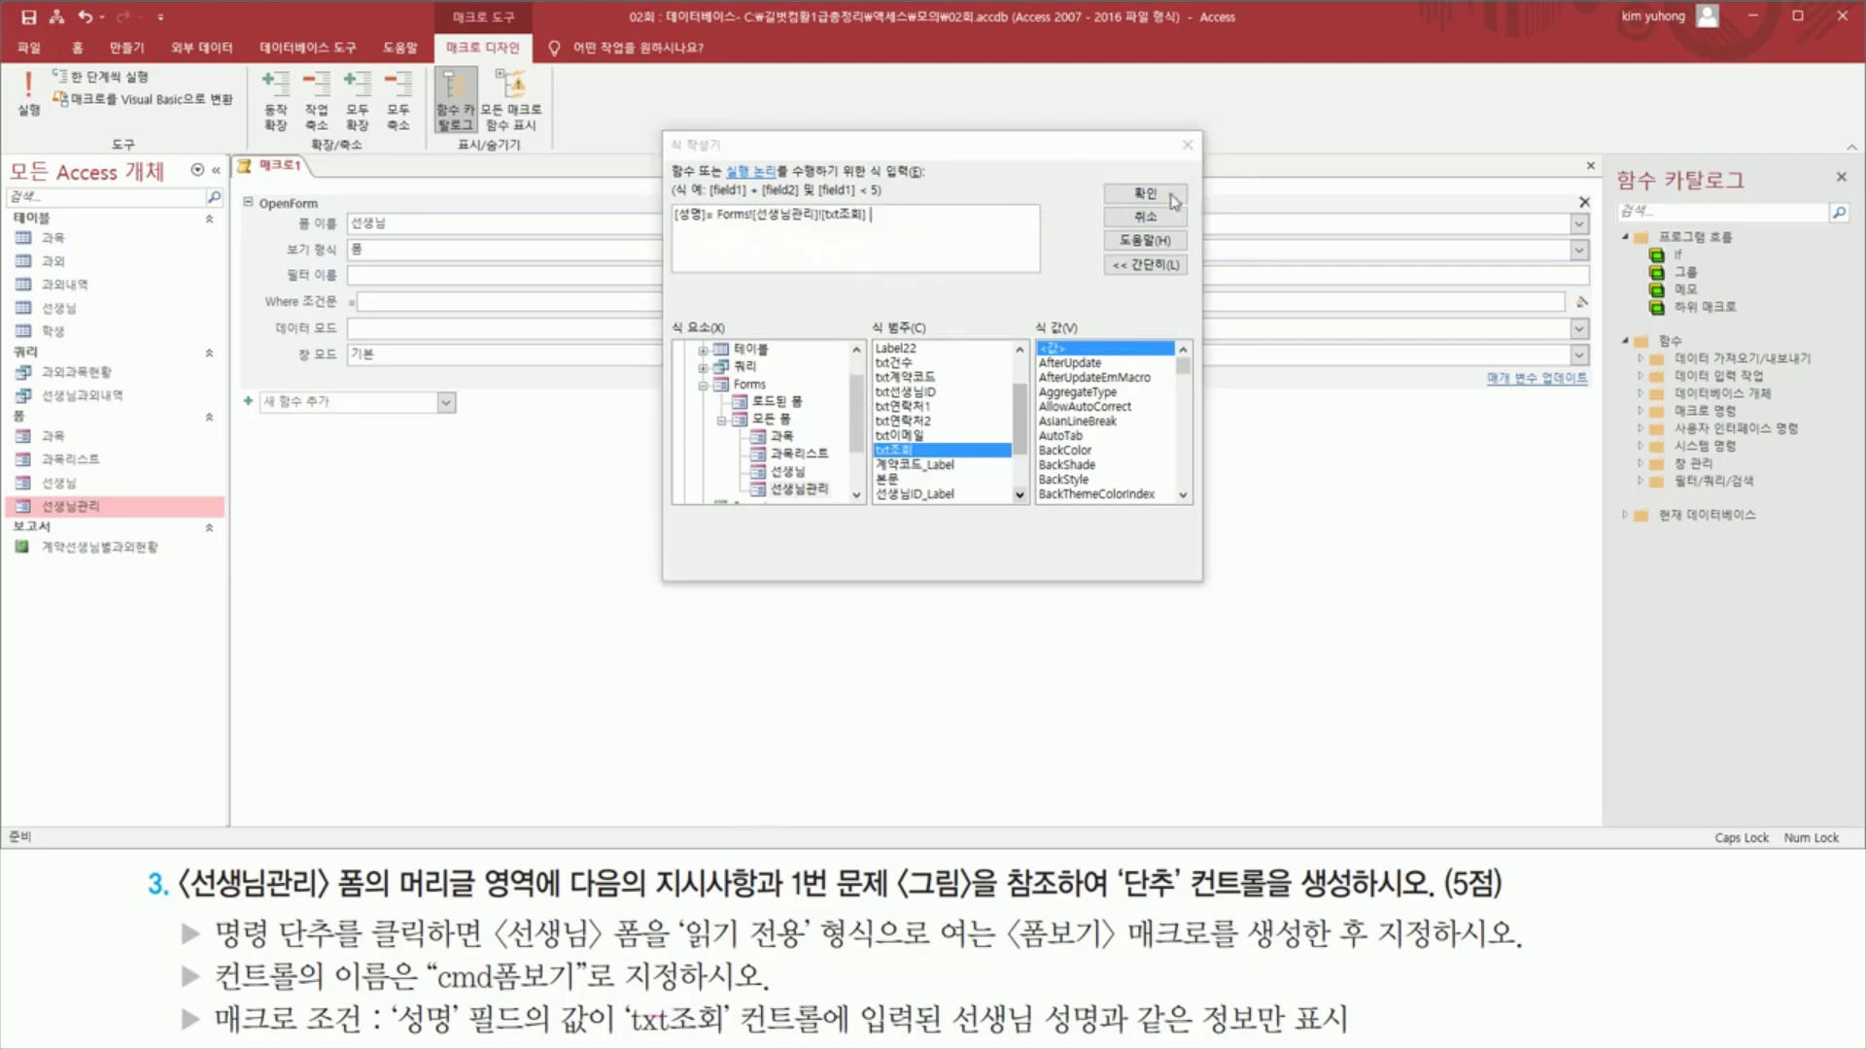
left_click(1163, 197)
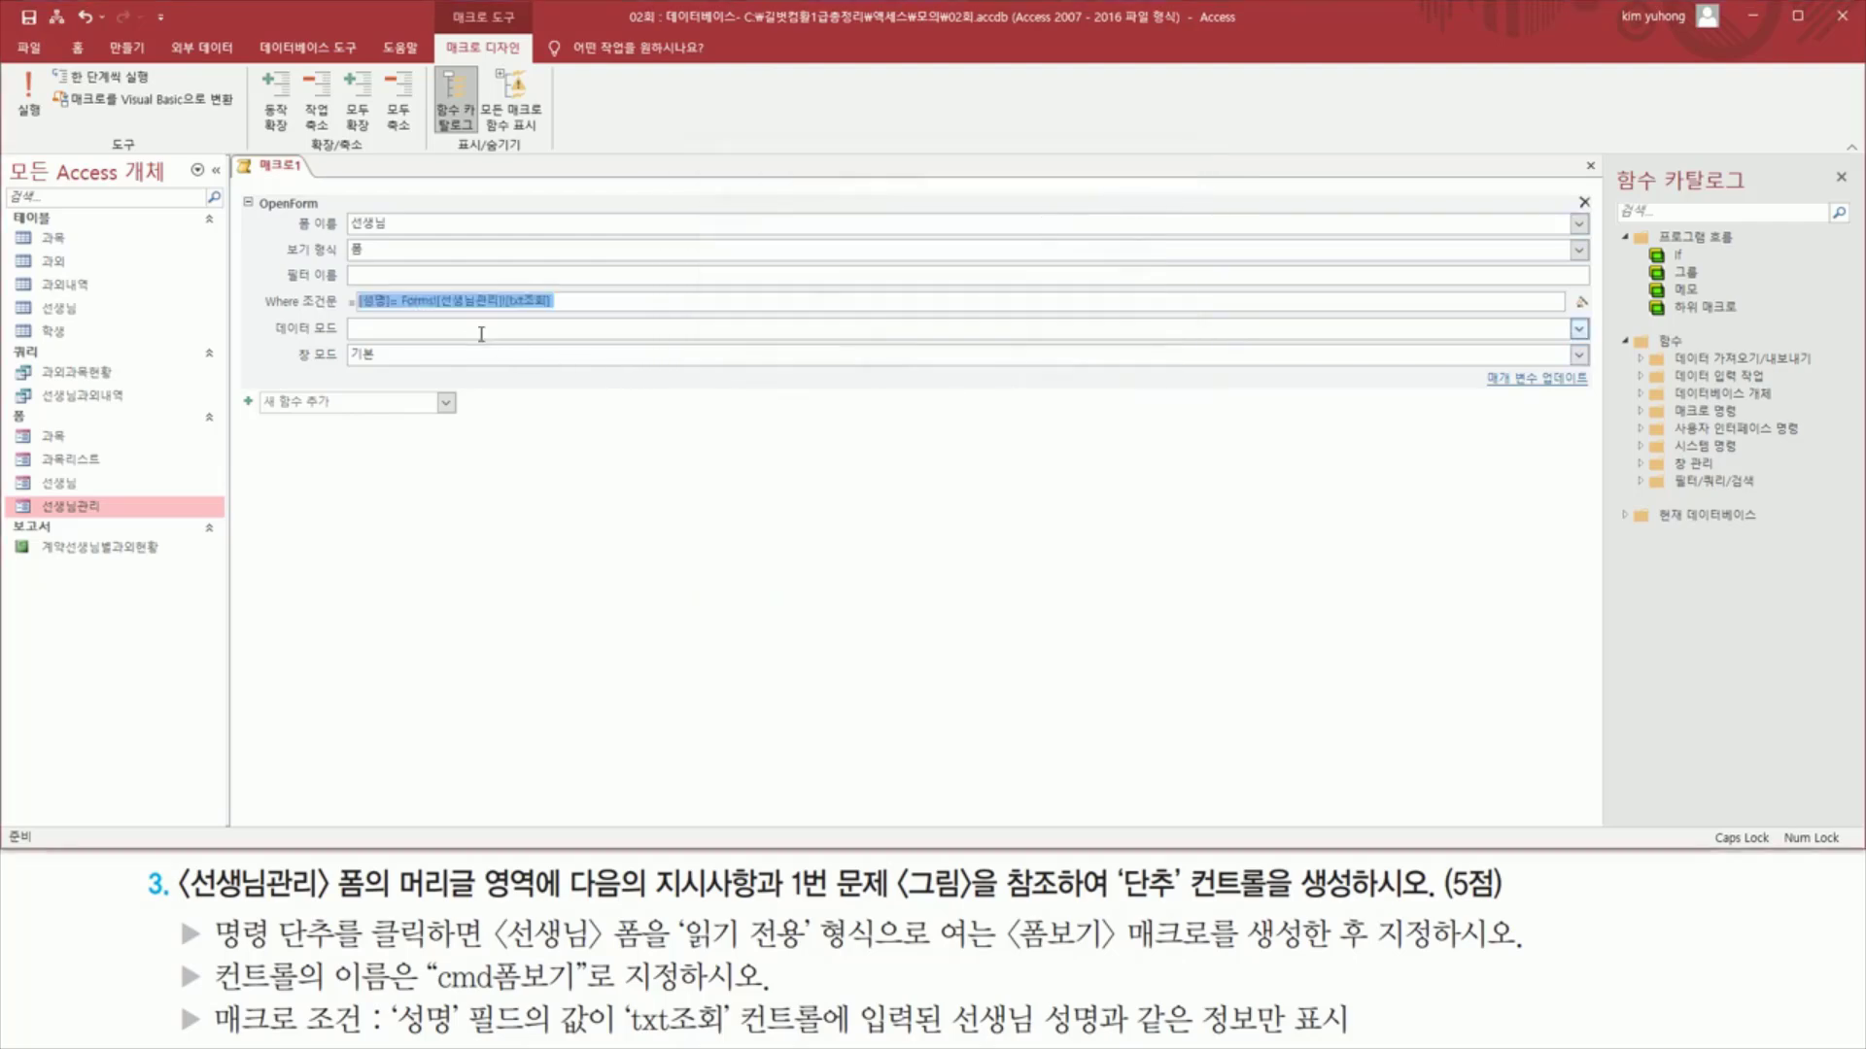
- Set the OpenForm action's data mode to 읽기 전용
left_click(365, 299)
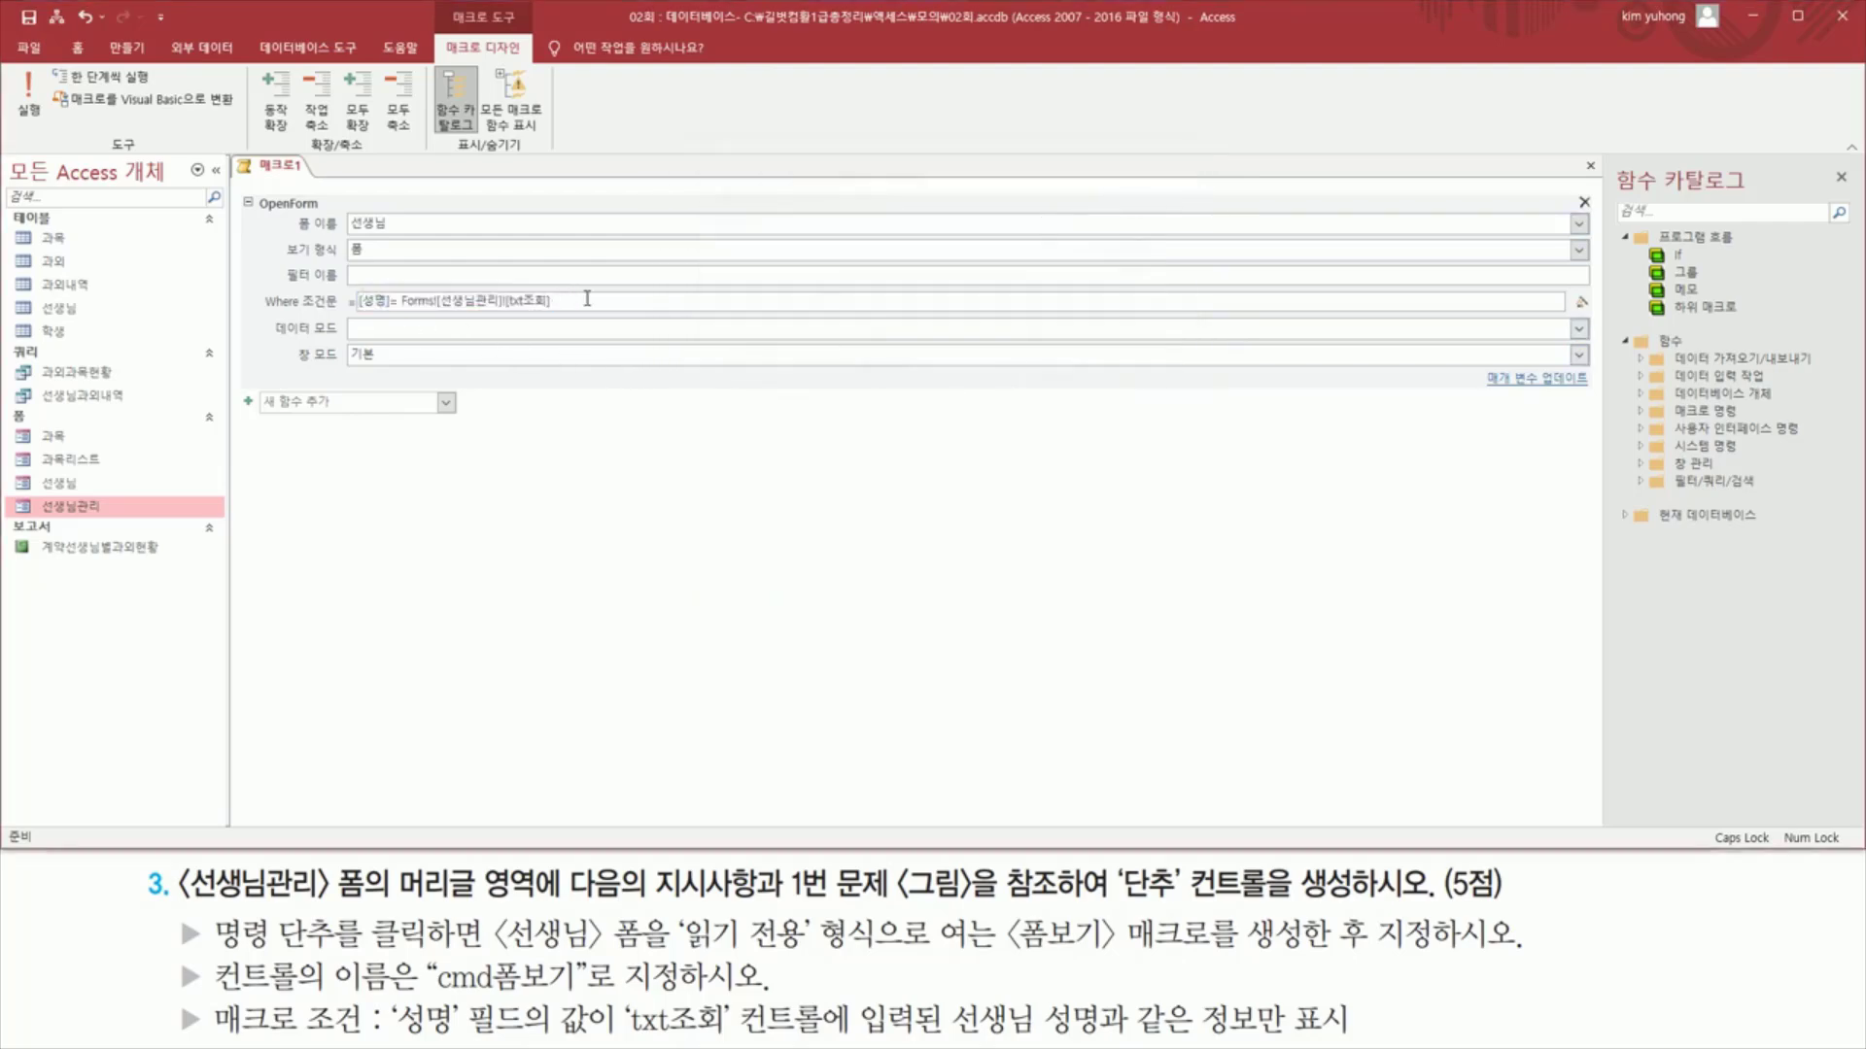
key("ctrl+shift+d")
left_click_drag(273, 310, 357, 330)
mouse_move(678, 953)
left_mouse_down()
mouse_move(816, 951)
mouse_move(814, 911)
left_mouse_up()
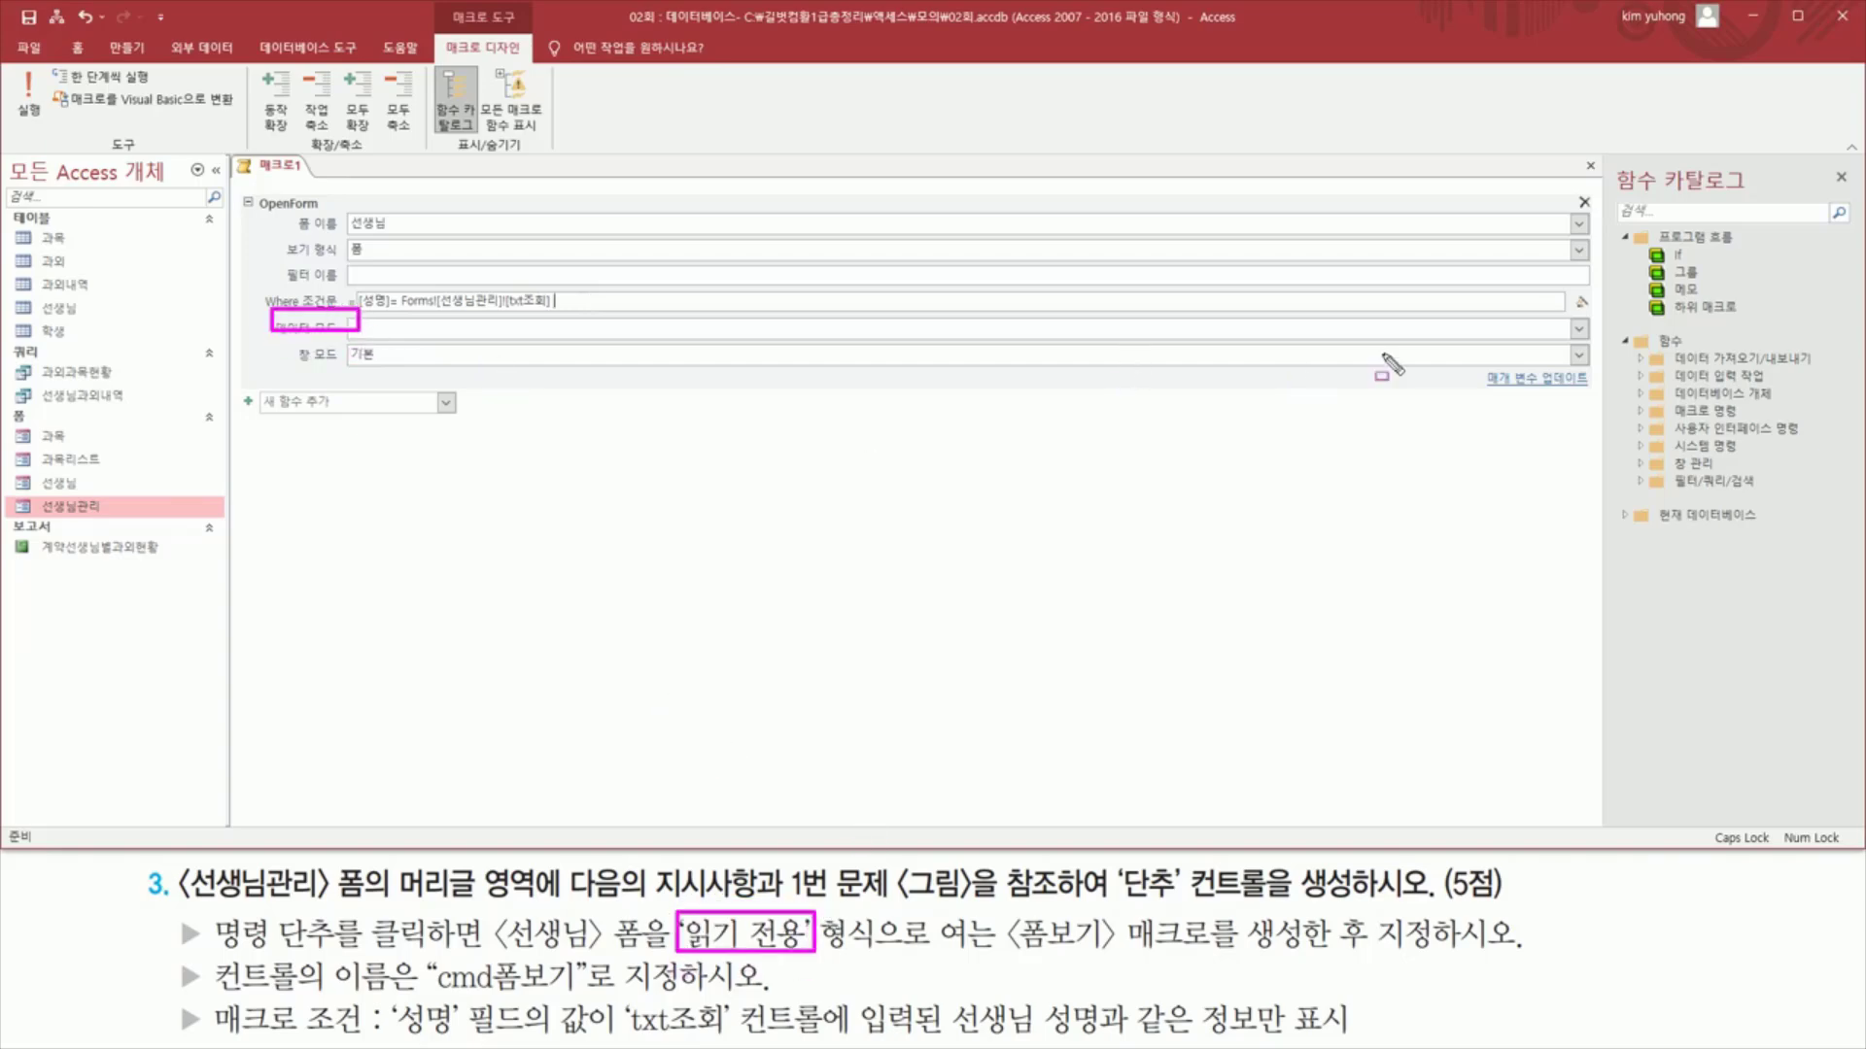
key("ctrl+shift+d")
left_click(1579, 328)
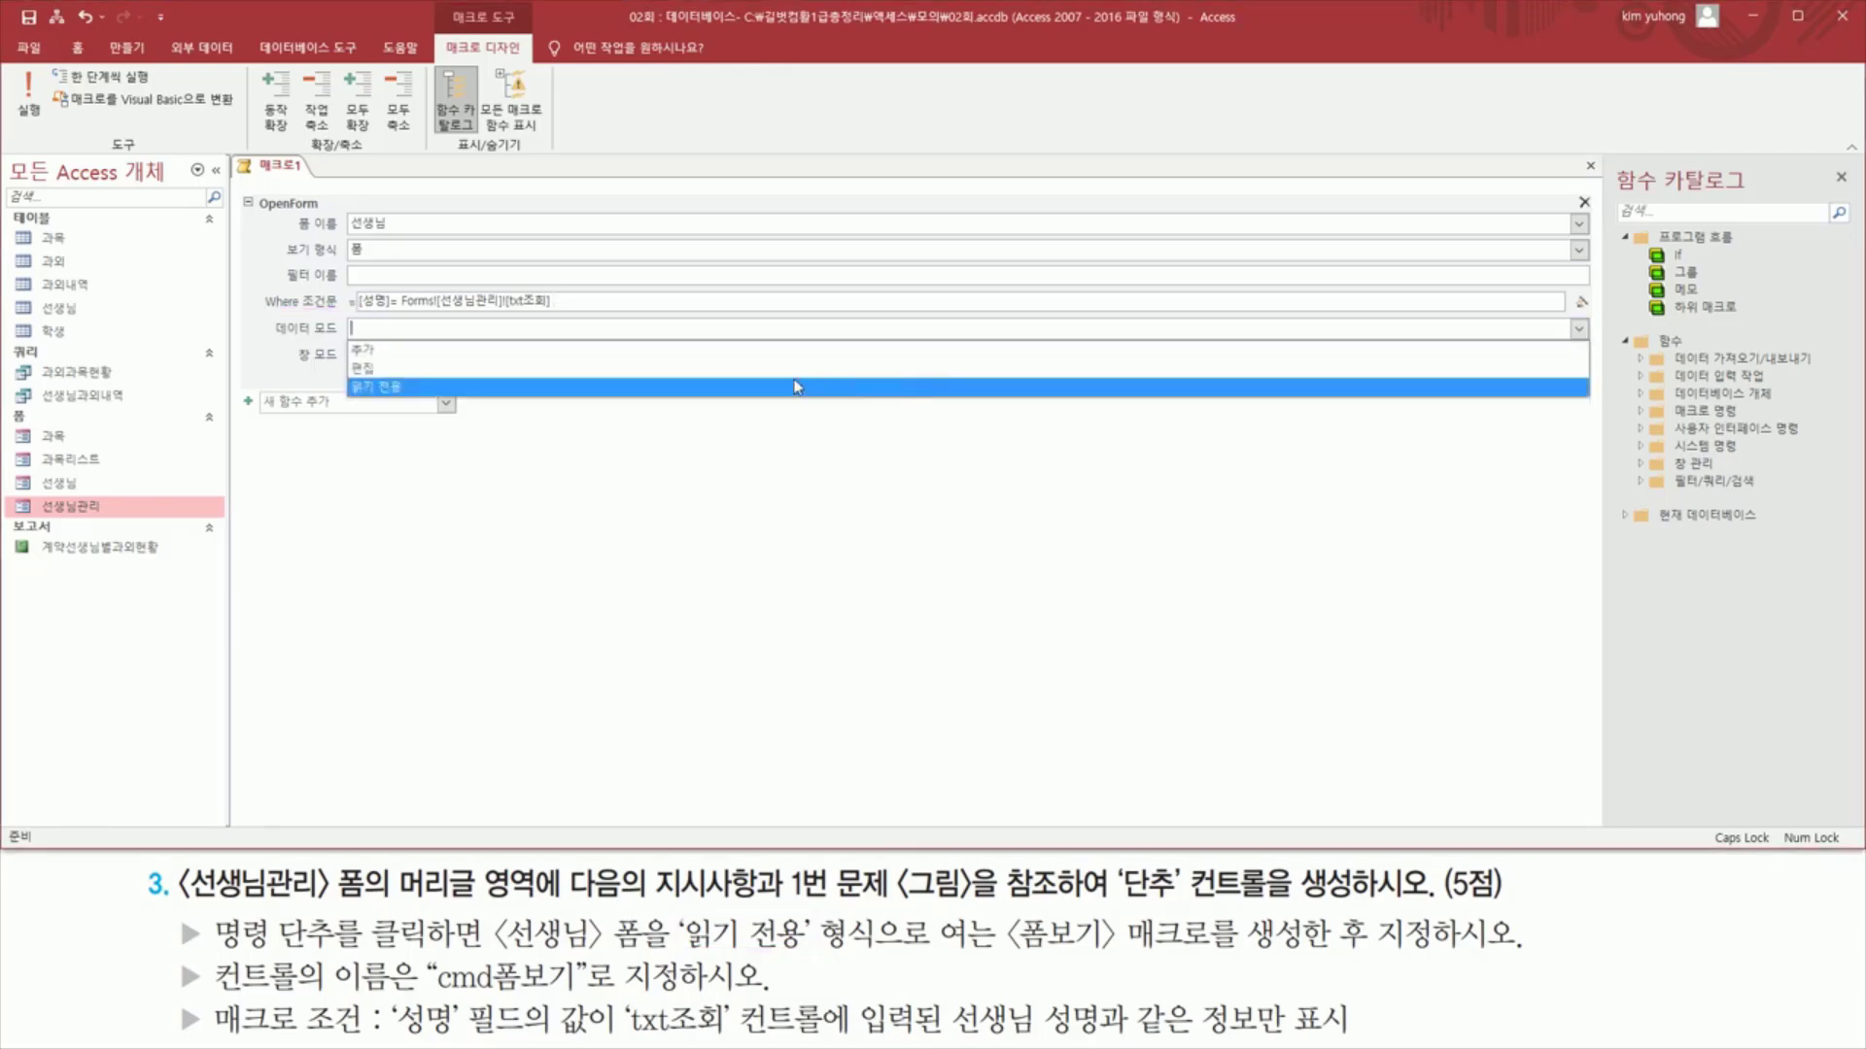
left_click(789, 388)
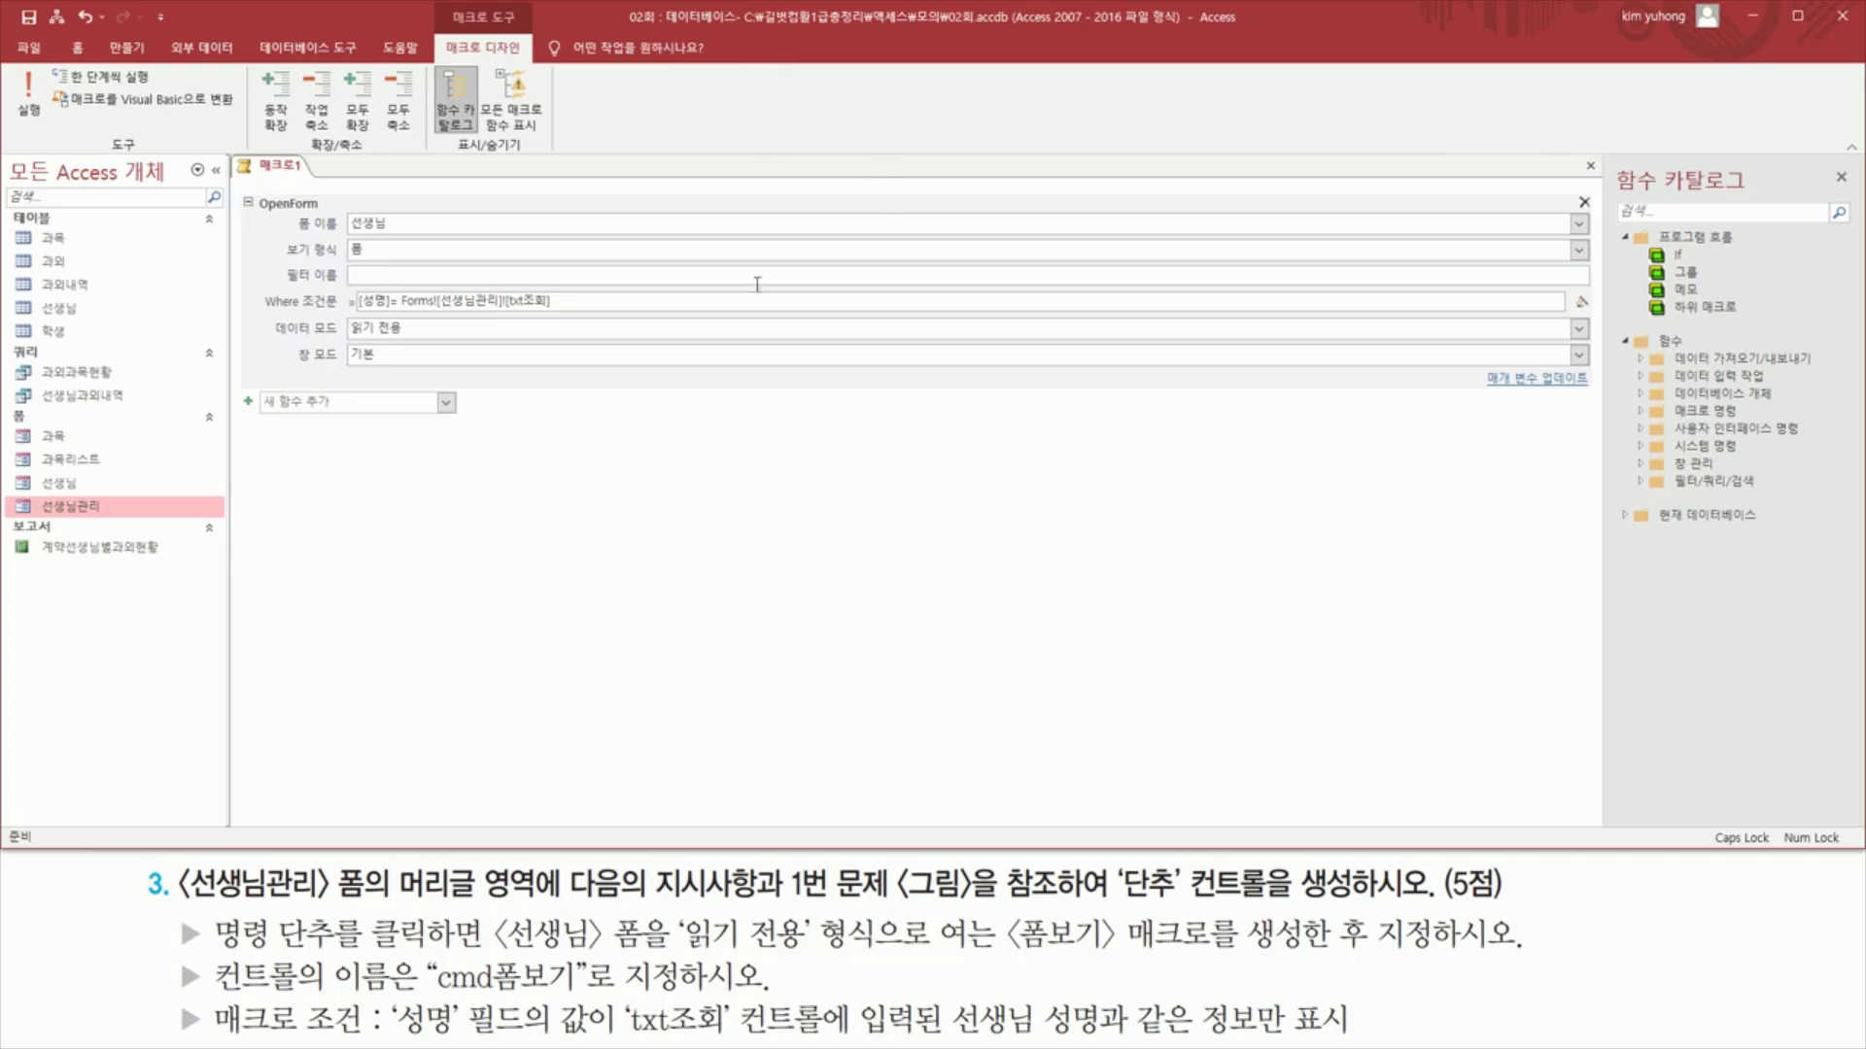
- Close the macro and save it under the name 폼보기
left_click(1589, 166)
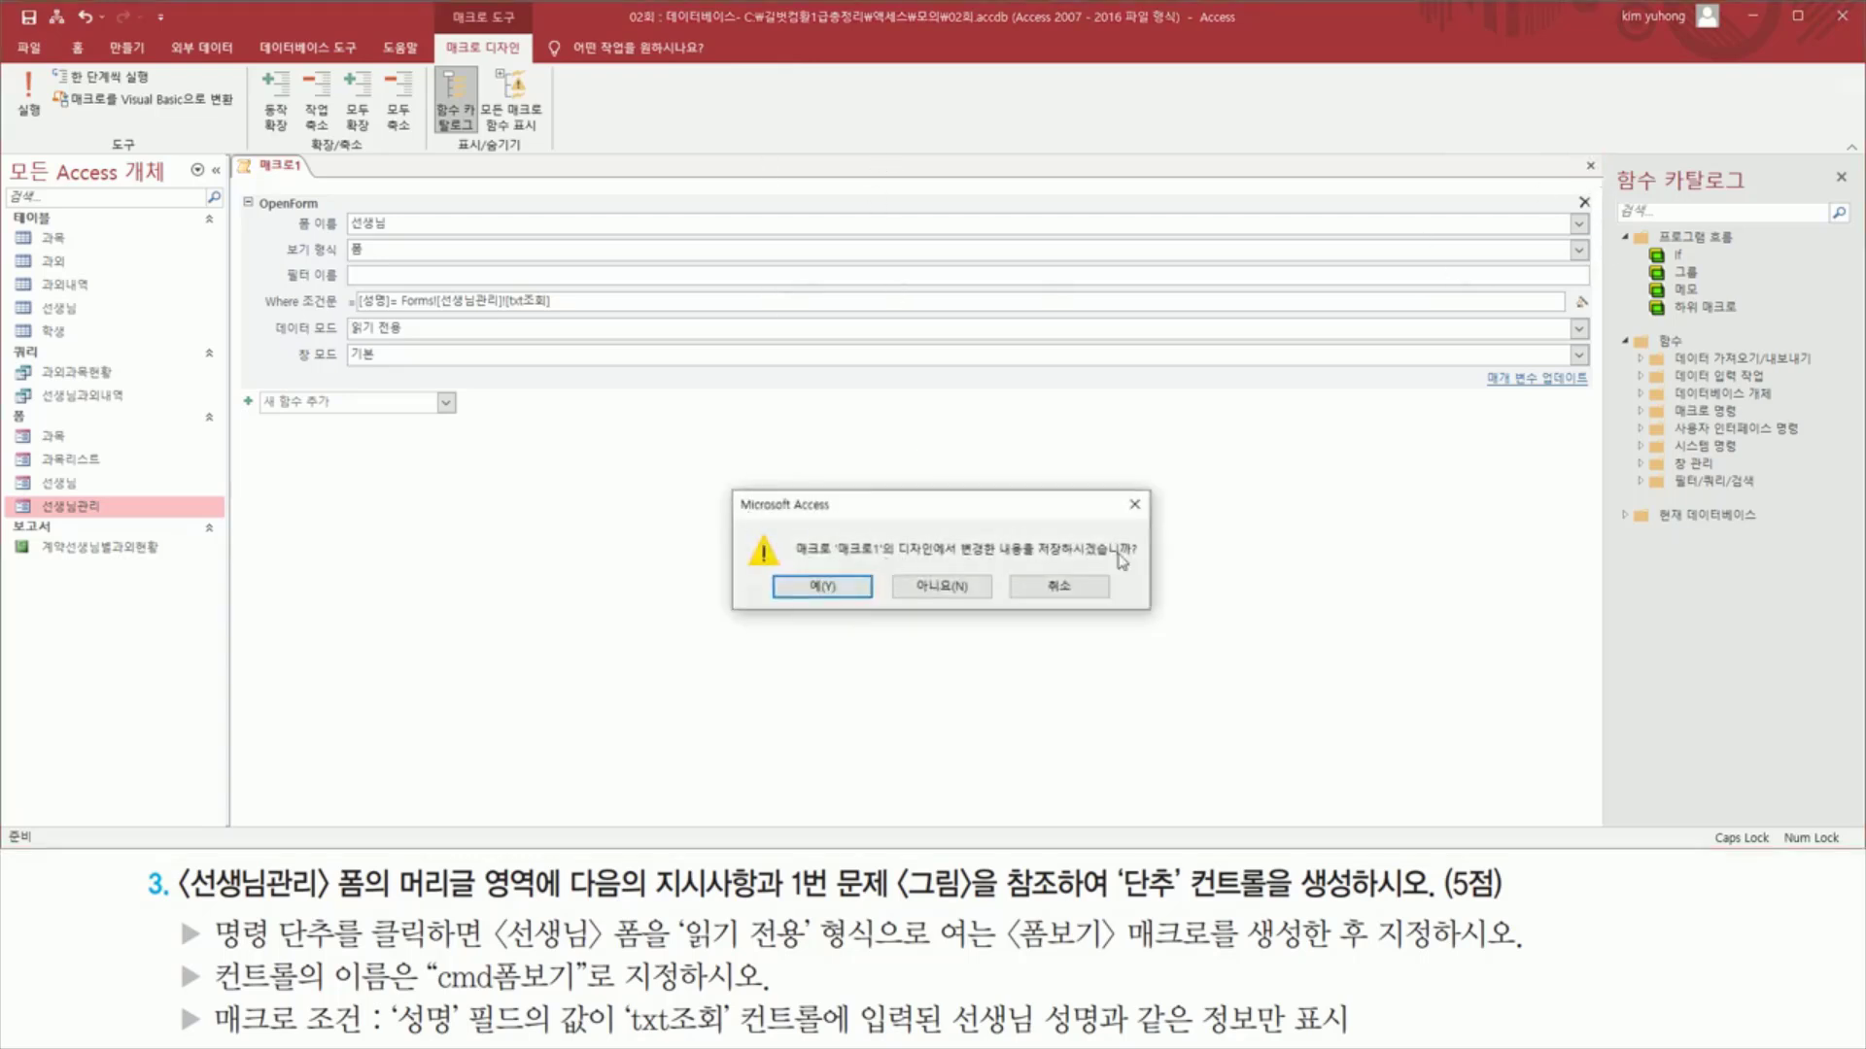
left_click(819, 585)
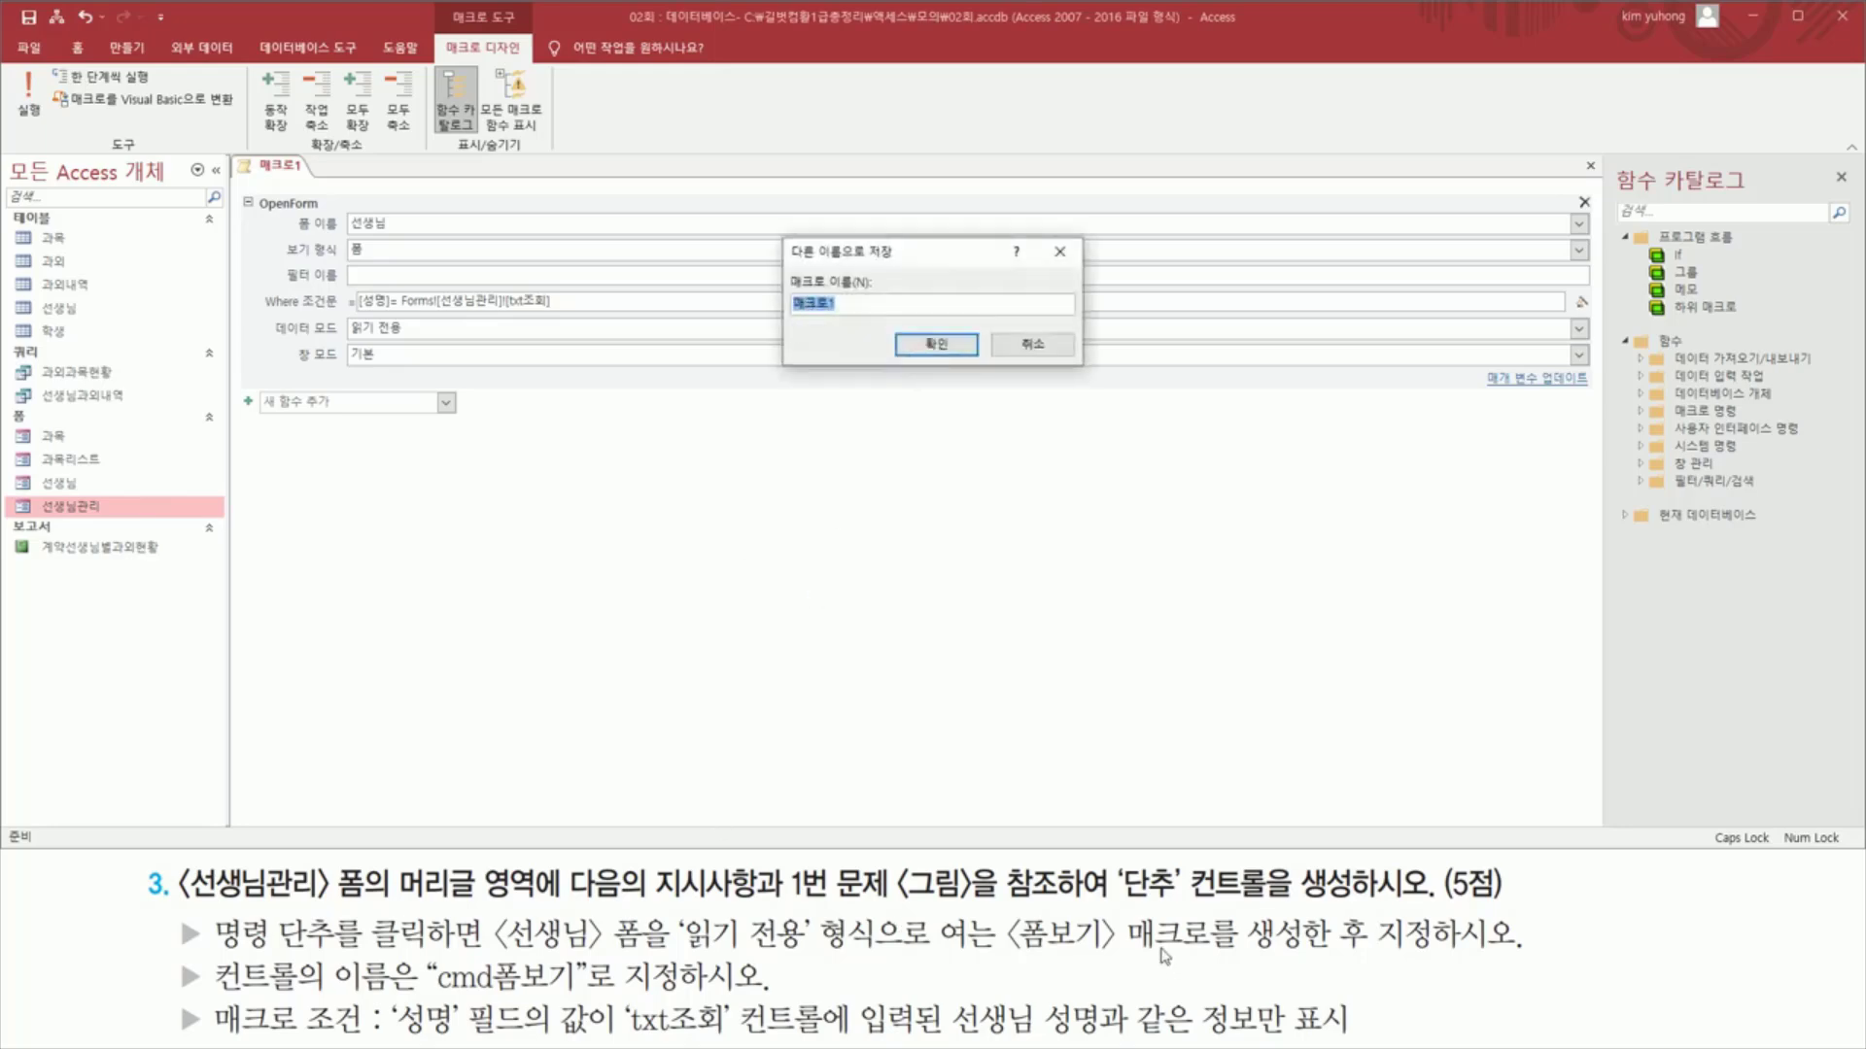
mouse_move(1006, 911)
left_mouse_down()
mouse_move(1116, 960)
mouse_move(1365, 955)
left_mouse_up()
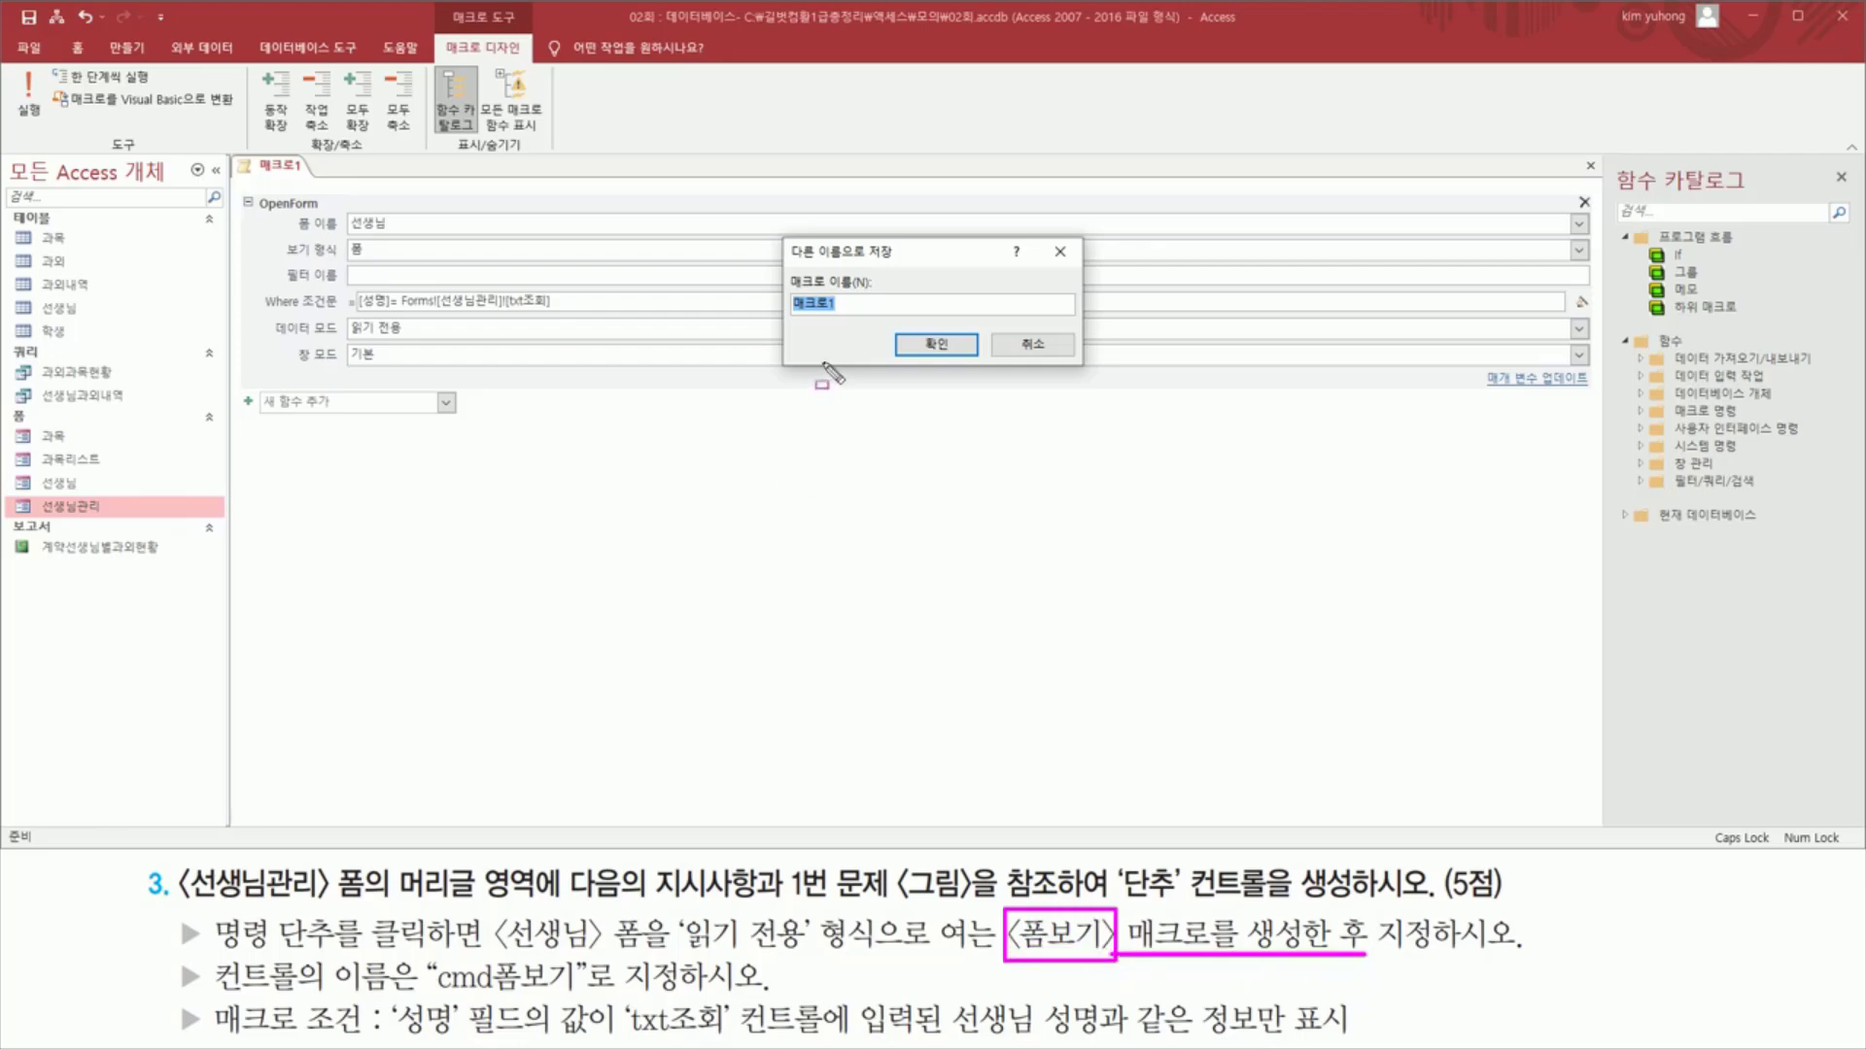
key("Escape")
type("ㅍ")
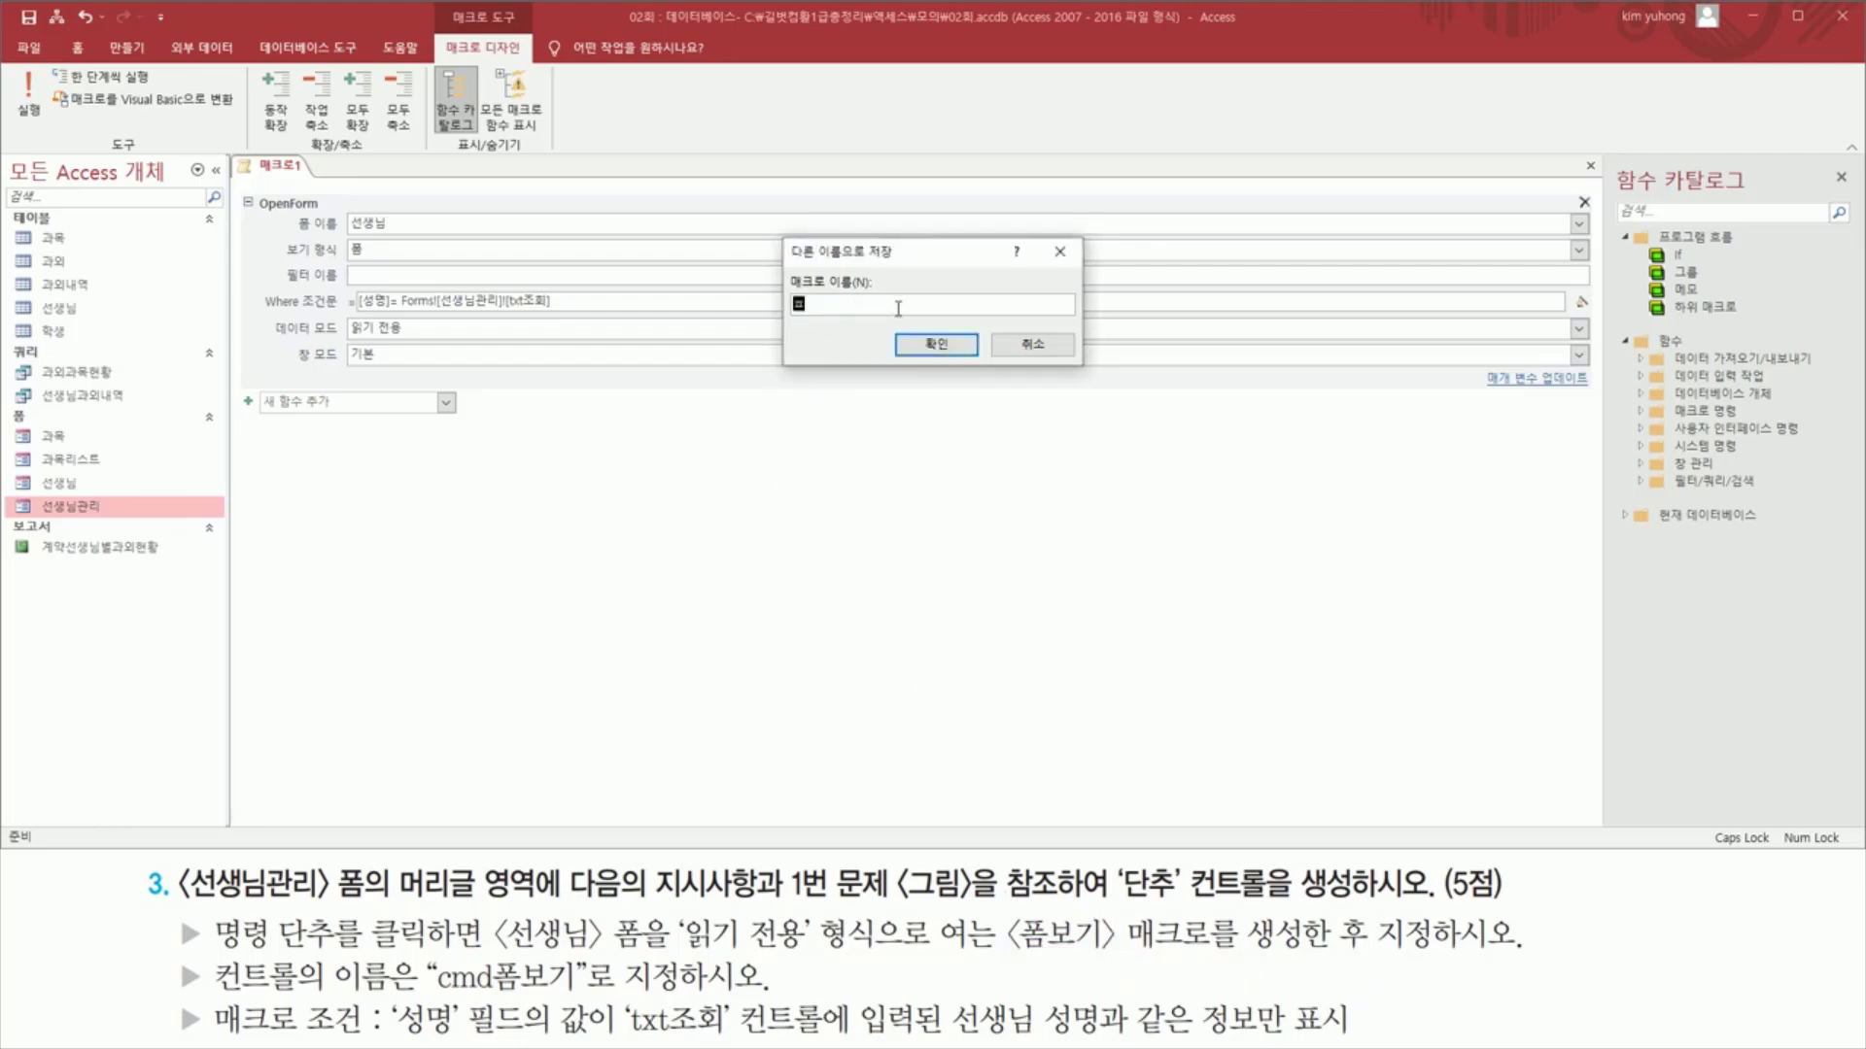
type("보기")
left_click(939, 344)
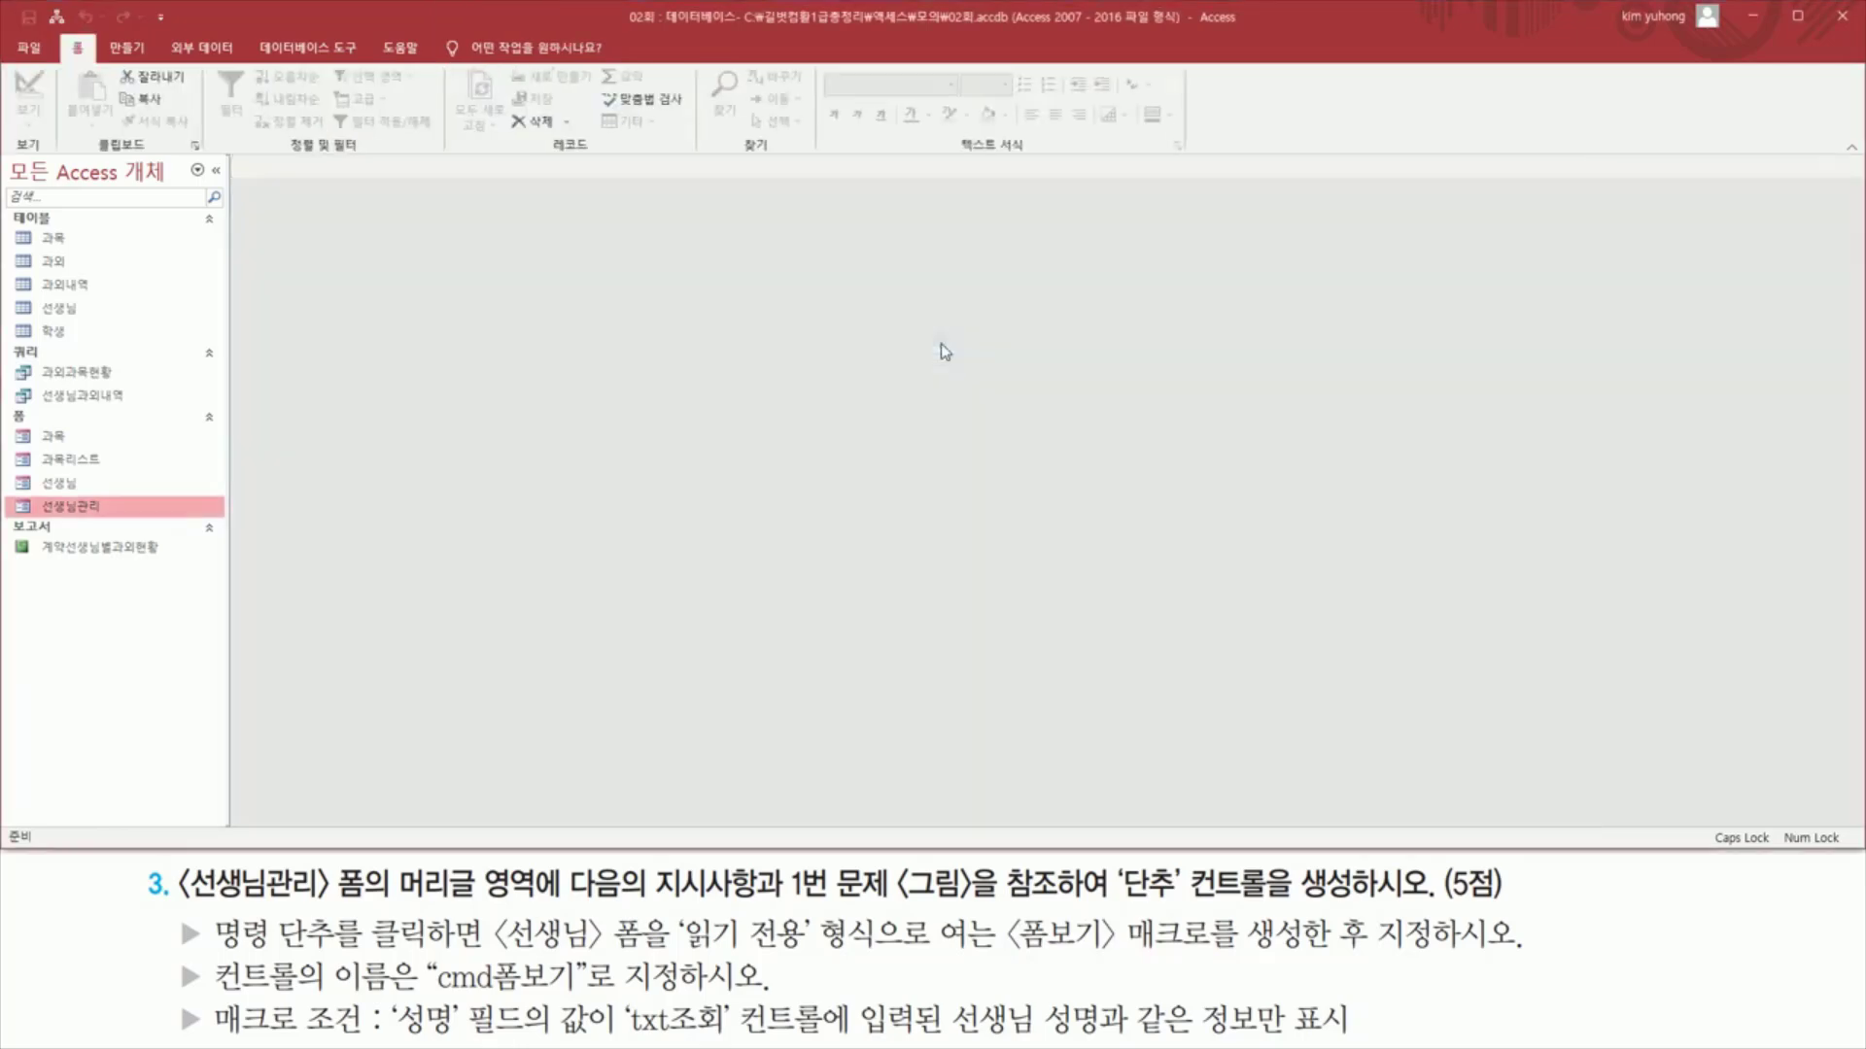
- Open the 선생님관리 form in design view
left_click_drag(10, 574, 105, 606)
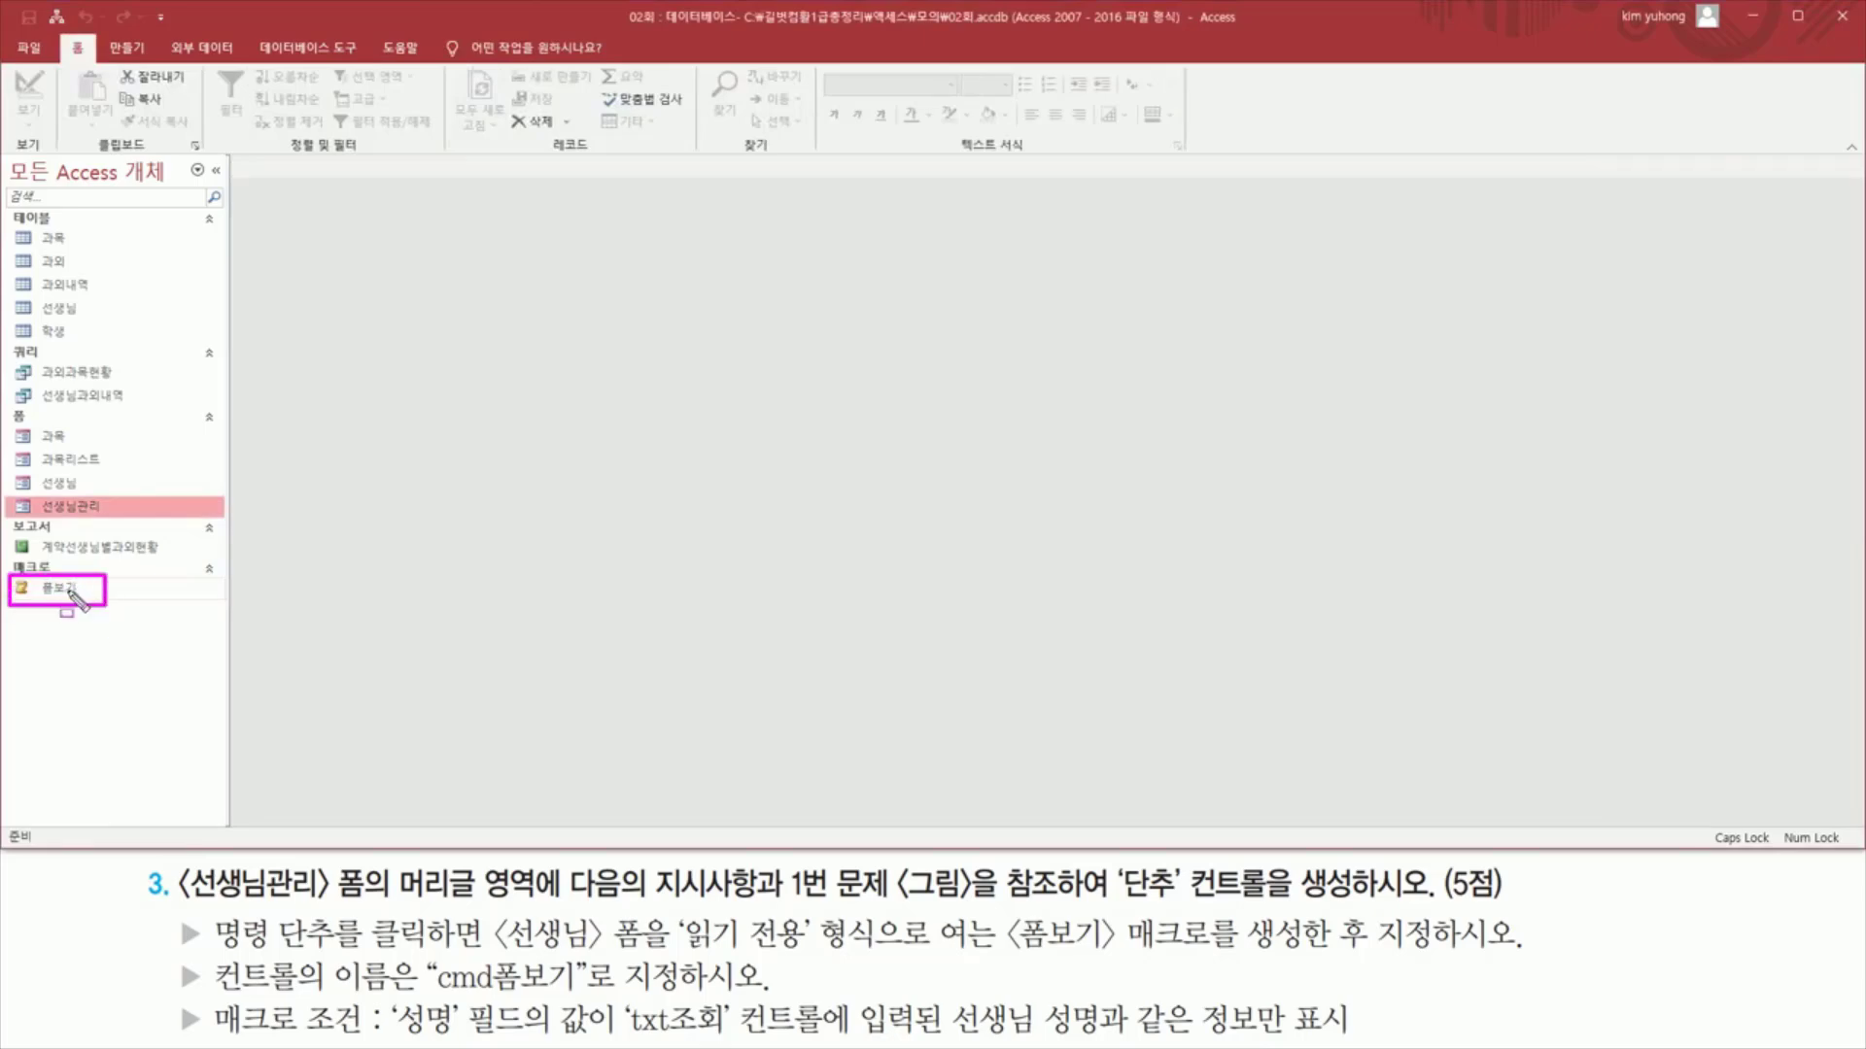
mouse_move(170, 906)
left_mouse_down()
mouse_move(377, 862)
mouse_move(525, 906)
left_mouse_up()
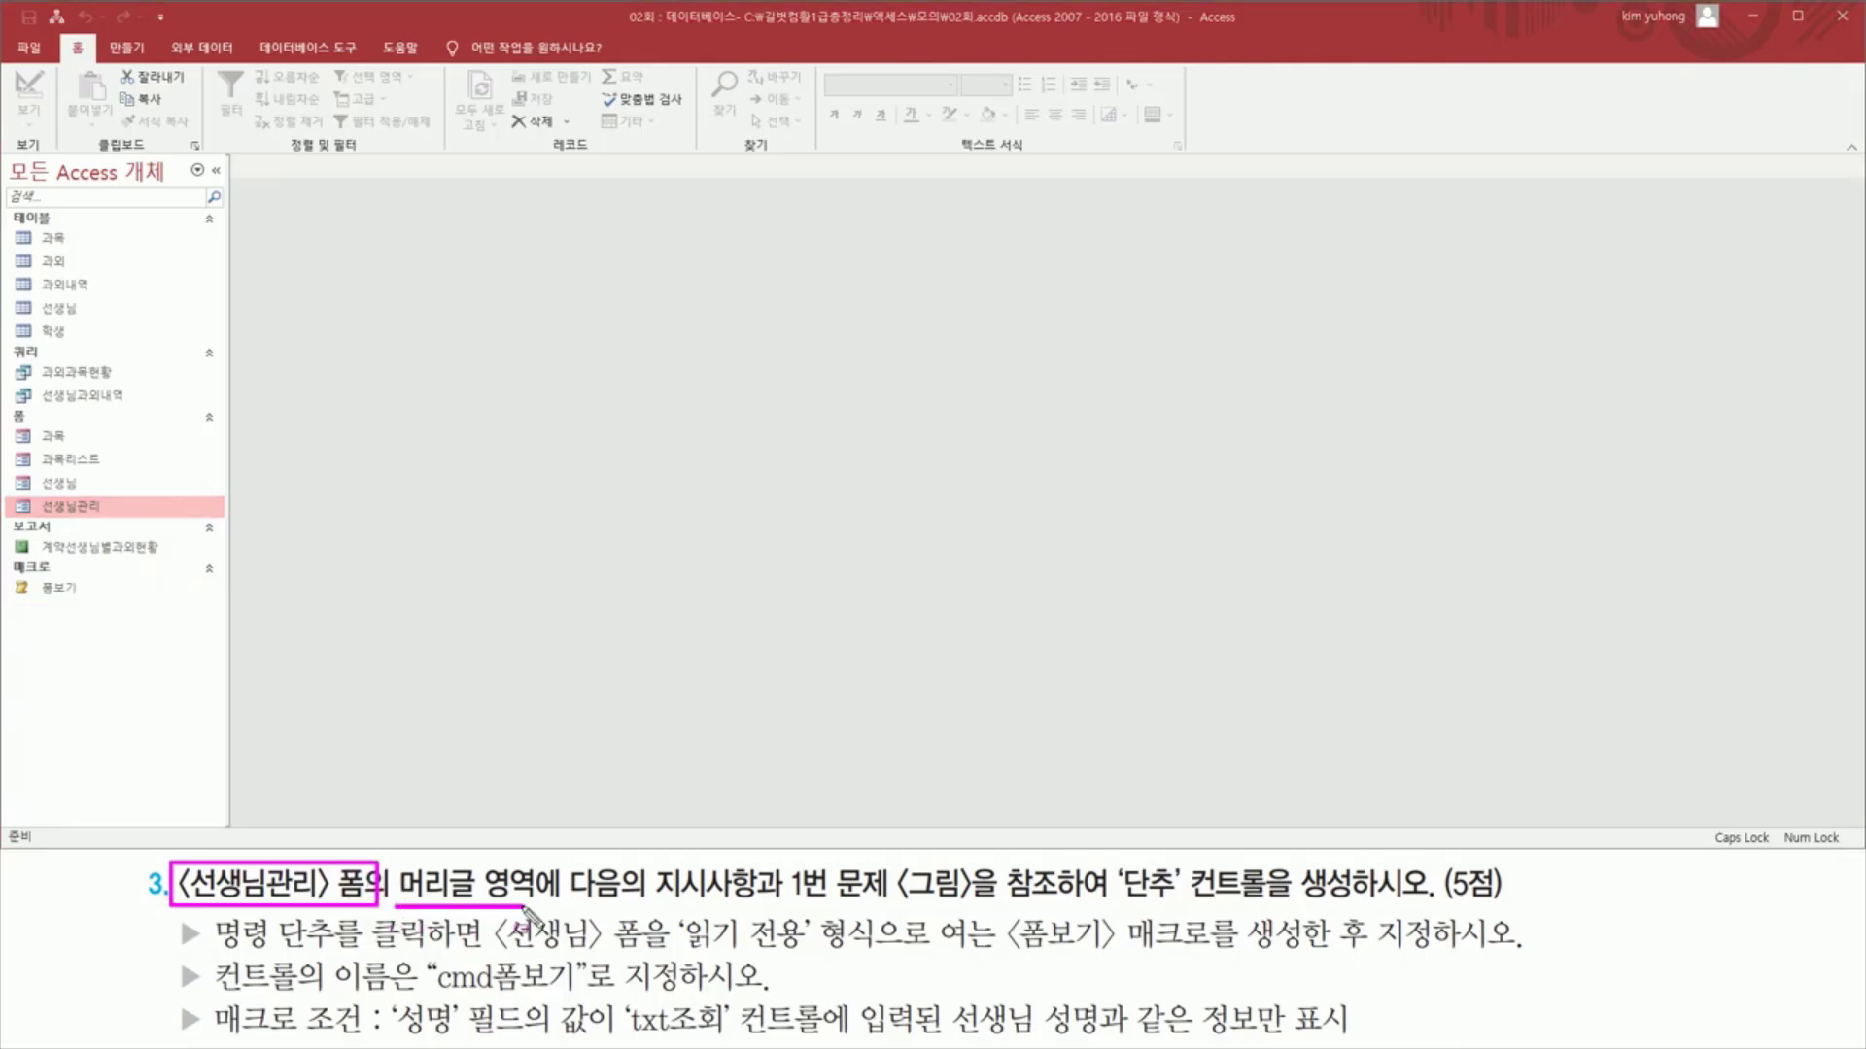
mouse_move(1110, 906)
left_mouse_down()
mouse_move(1290, 908)
mouse_move(1300, 863)
mouse_move(1369, 864)
left_mouse_up()
key("Escape")
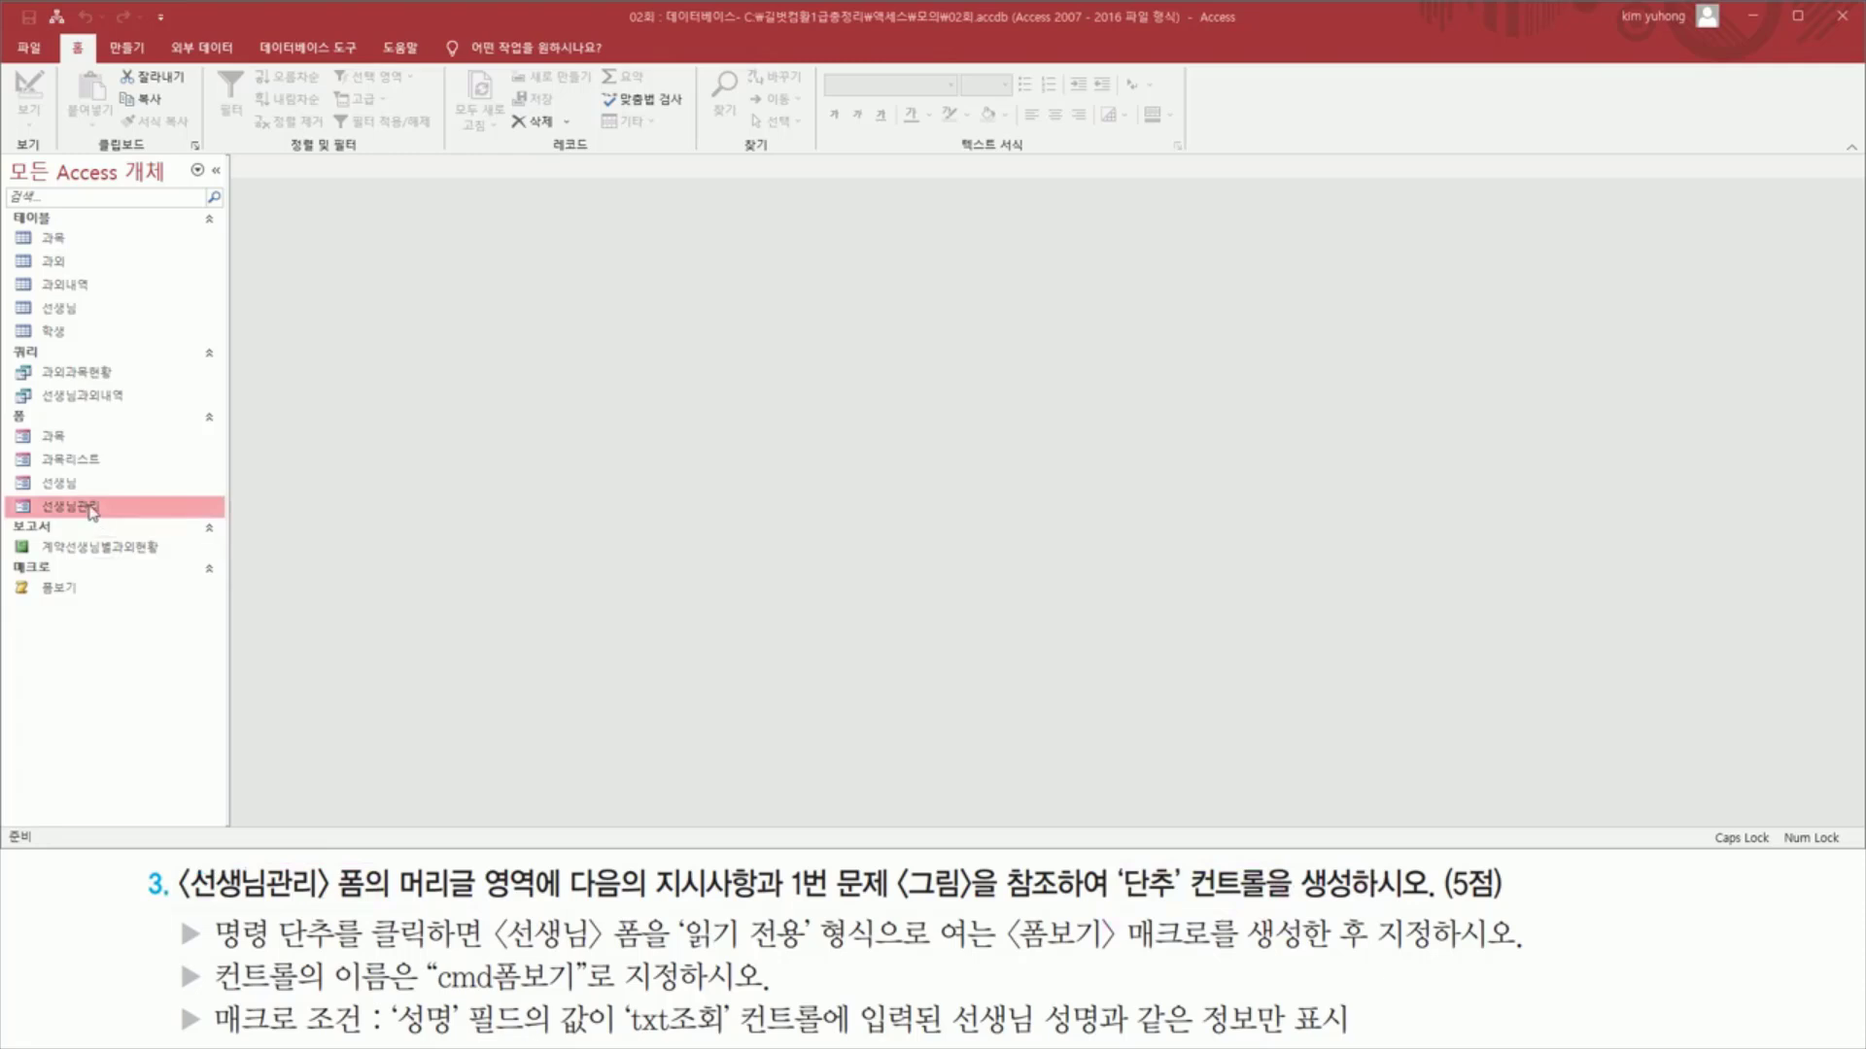
right_click(92, 512)
left_click(136, 561)
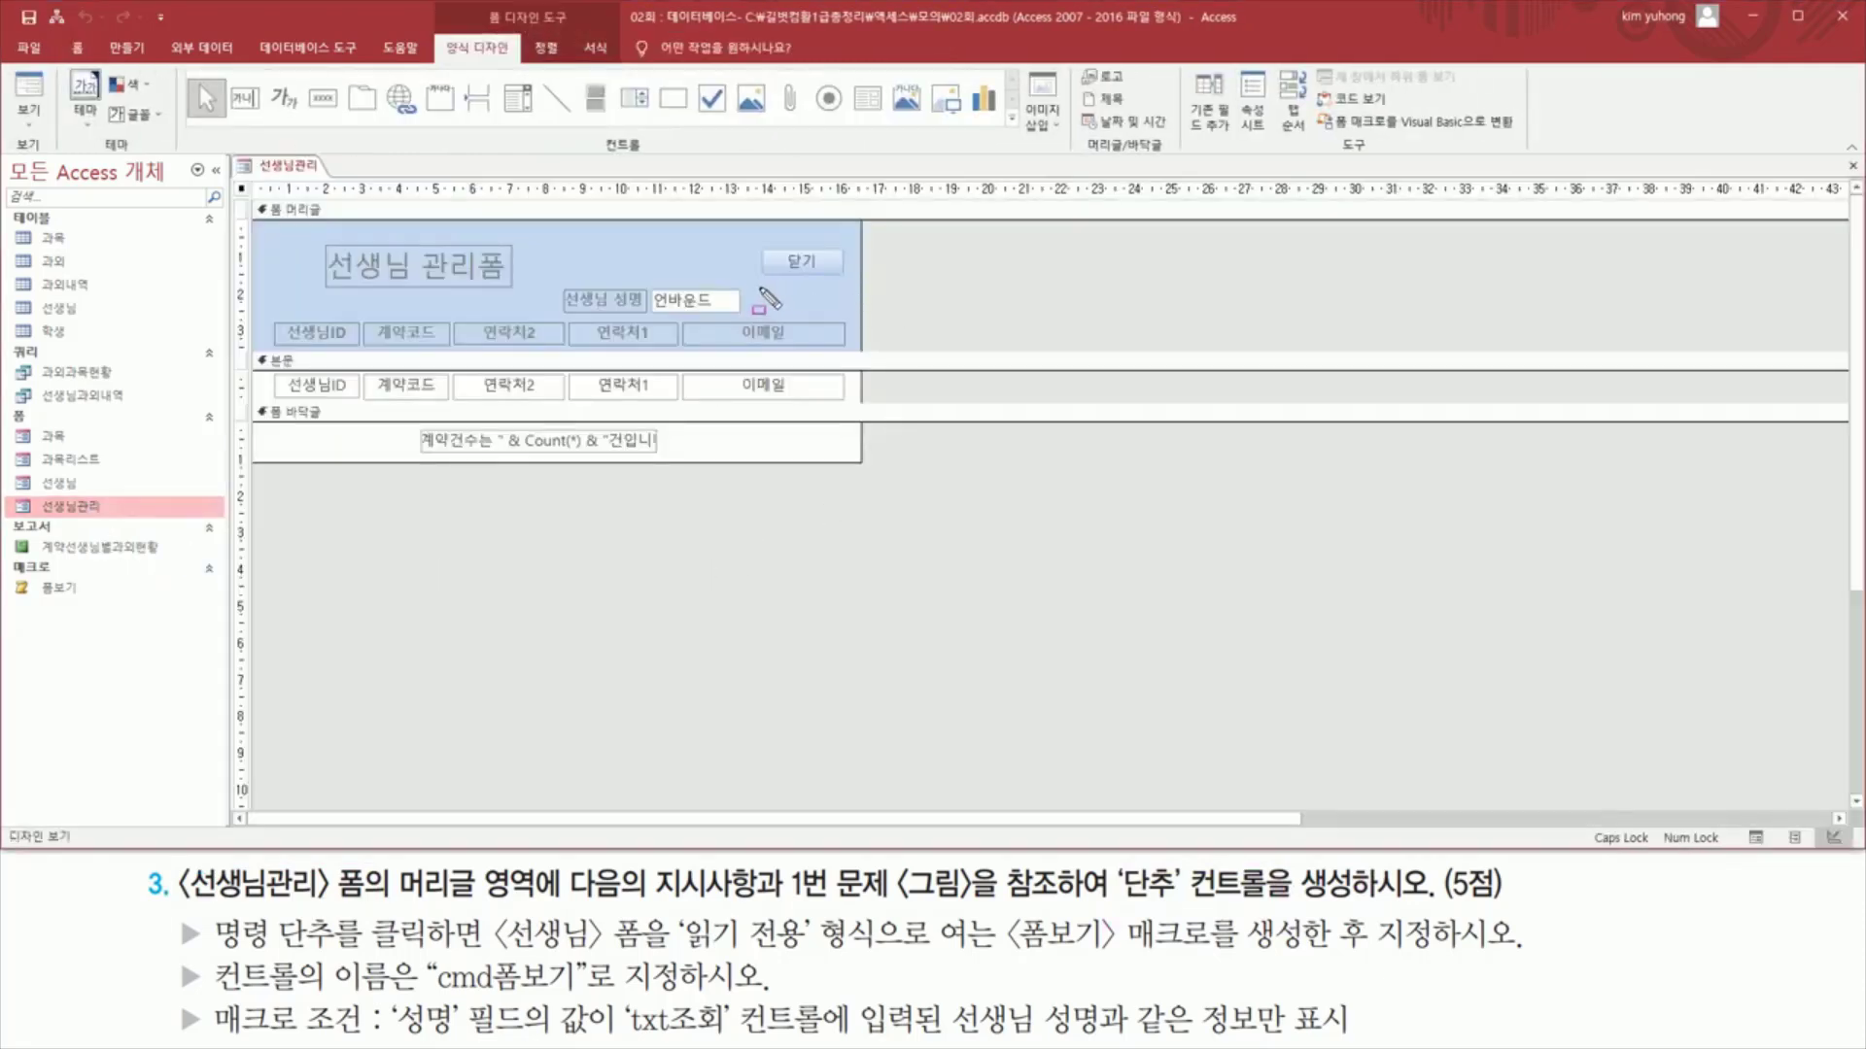
- Draw a command button directly below the 닫기 button in the form header and cancel the command button wizard
left_click_drag(760, 288, 849, 312)
left_click(322, 101)
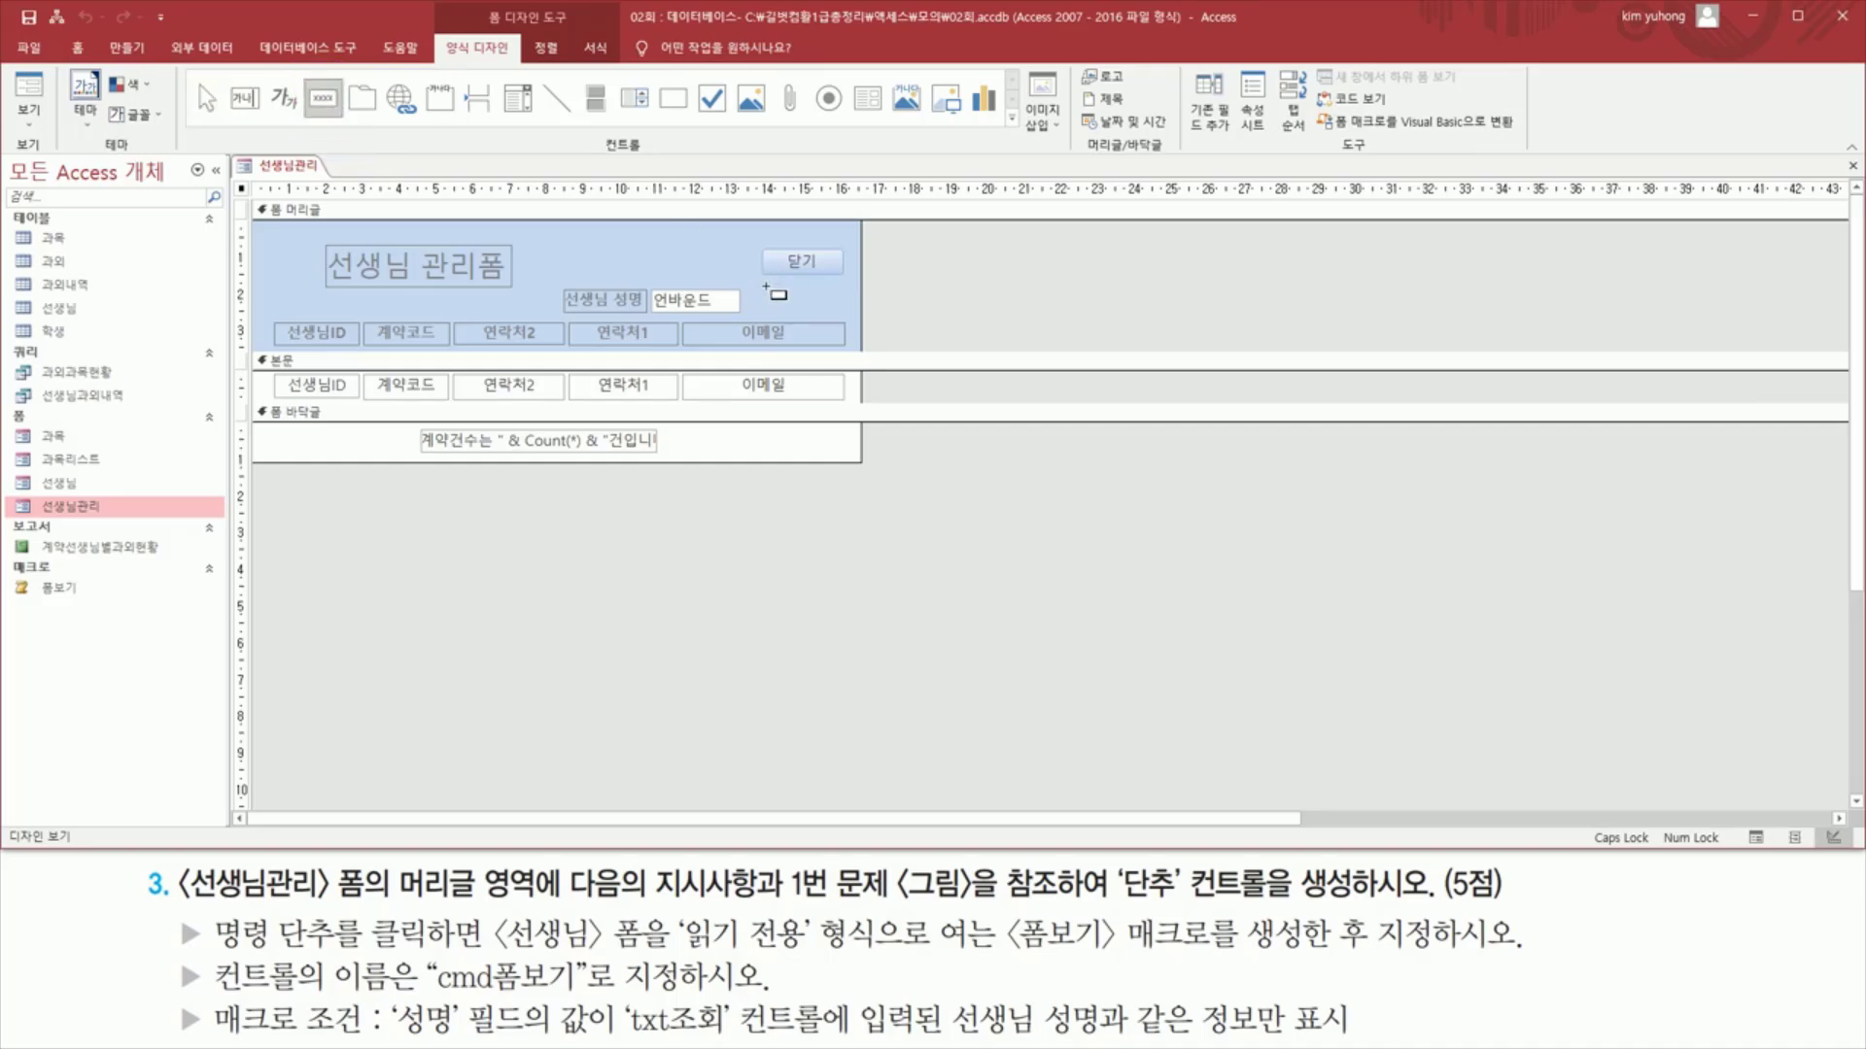
left_click_drag(765, 290, 844, 312)
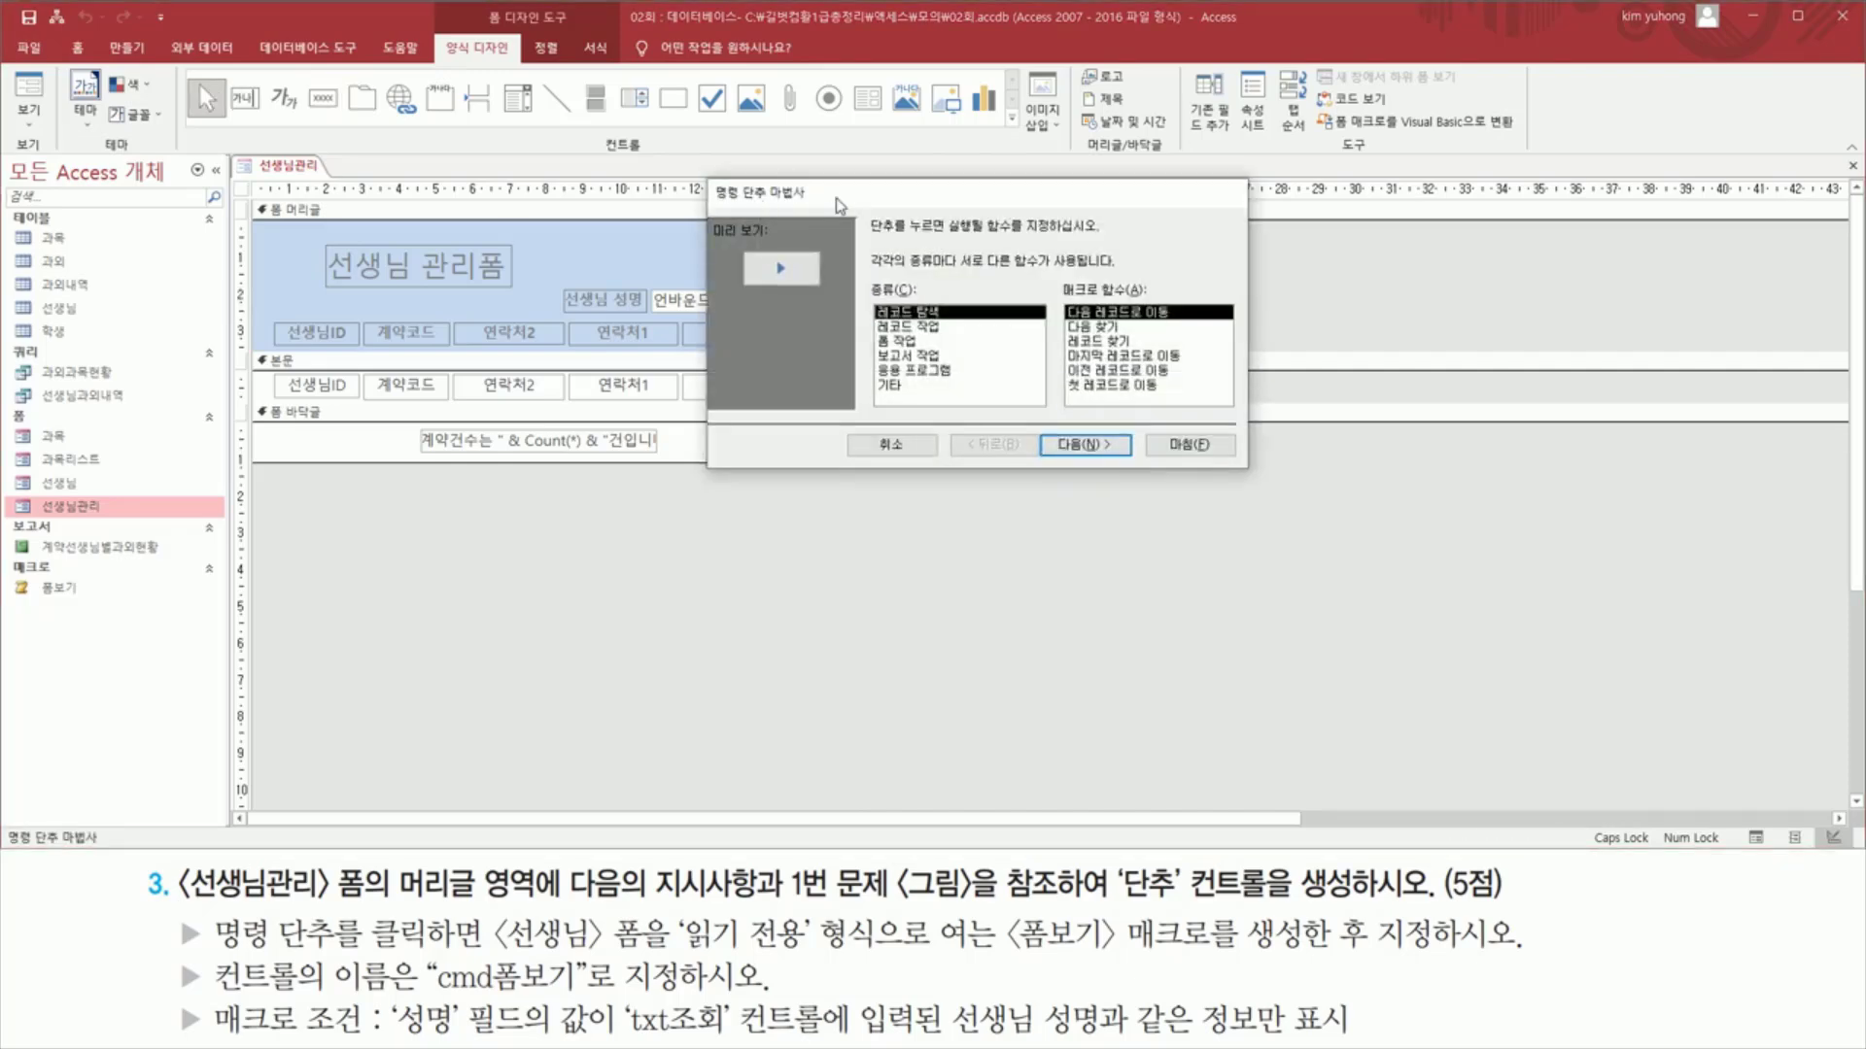
left_click_drag(789, 198, 1034, 221)
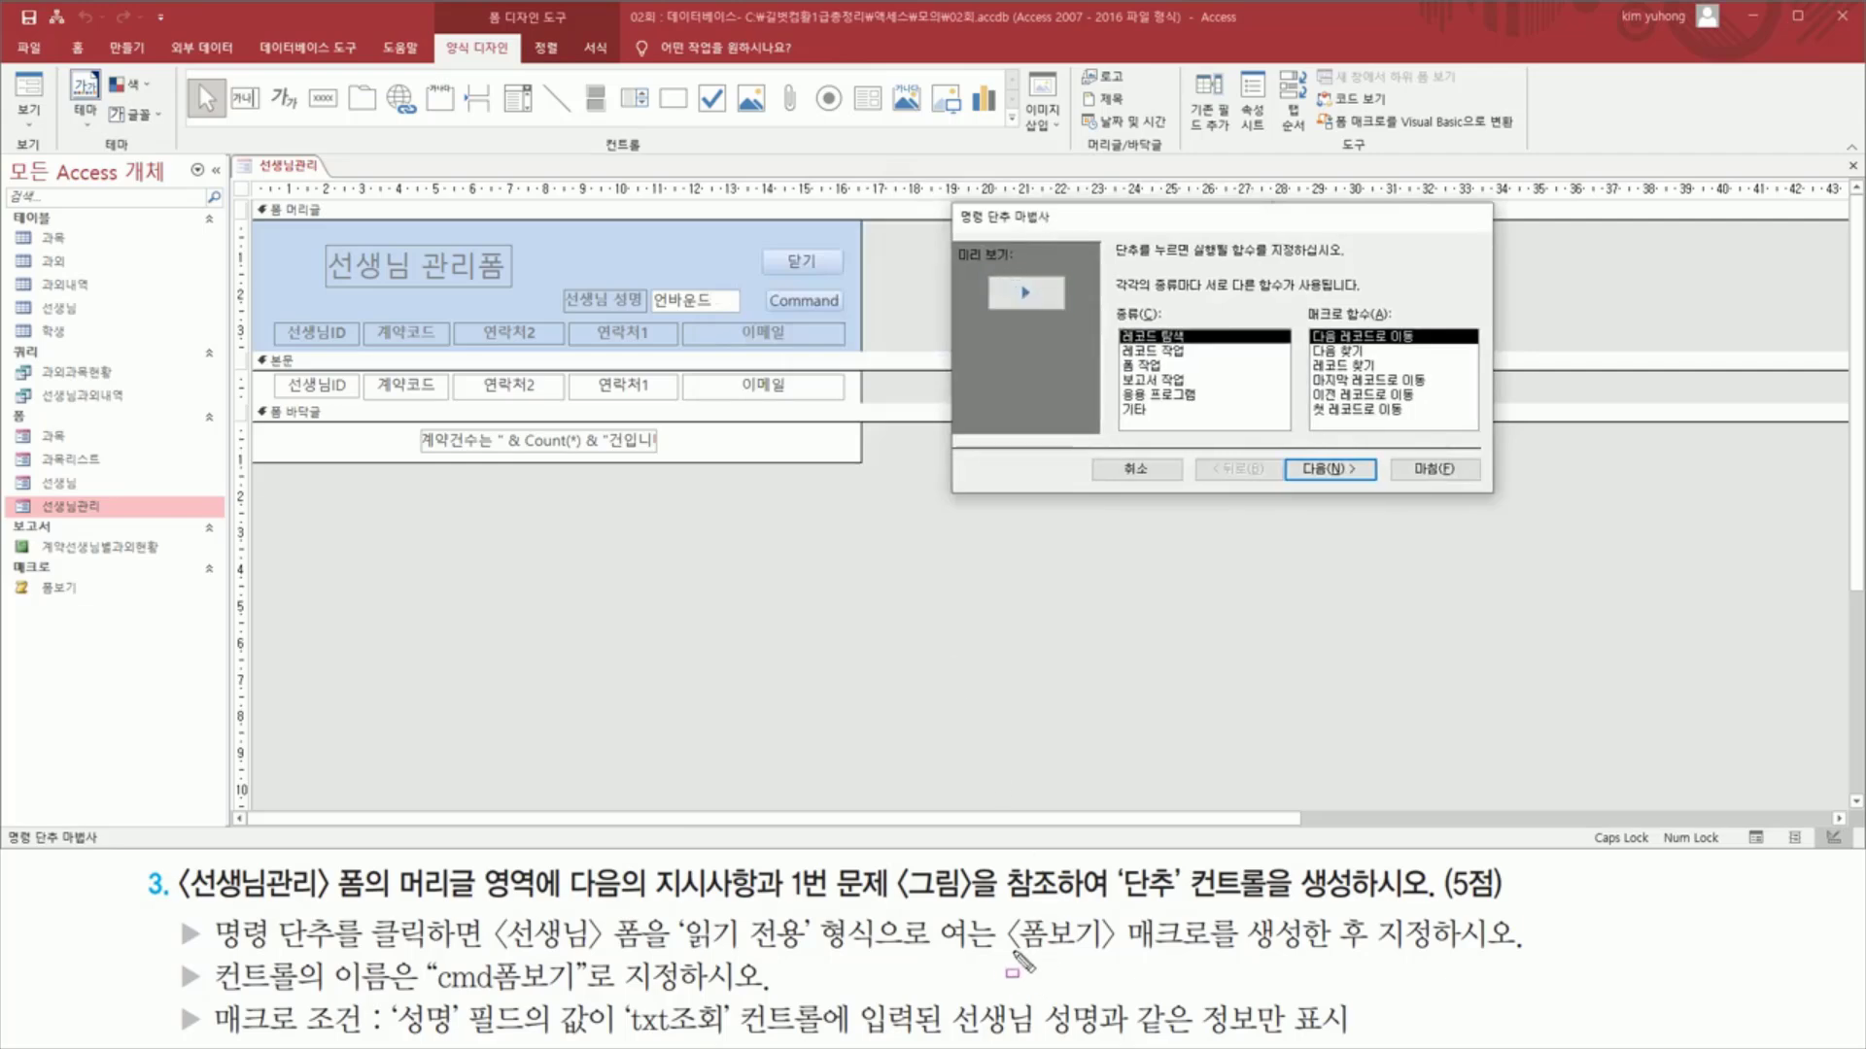
left_click_drag(1004, 951, 1220, 953)
left_click_drag(764, 283, 847, 318)
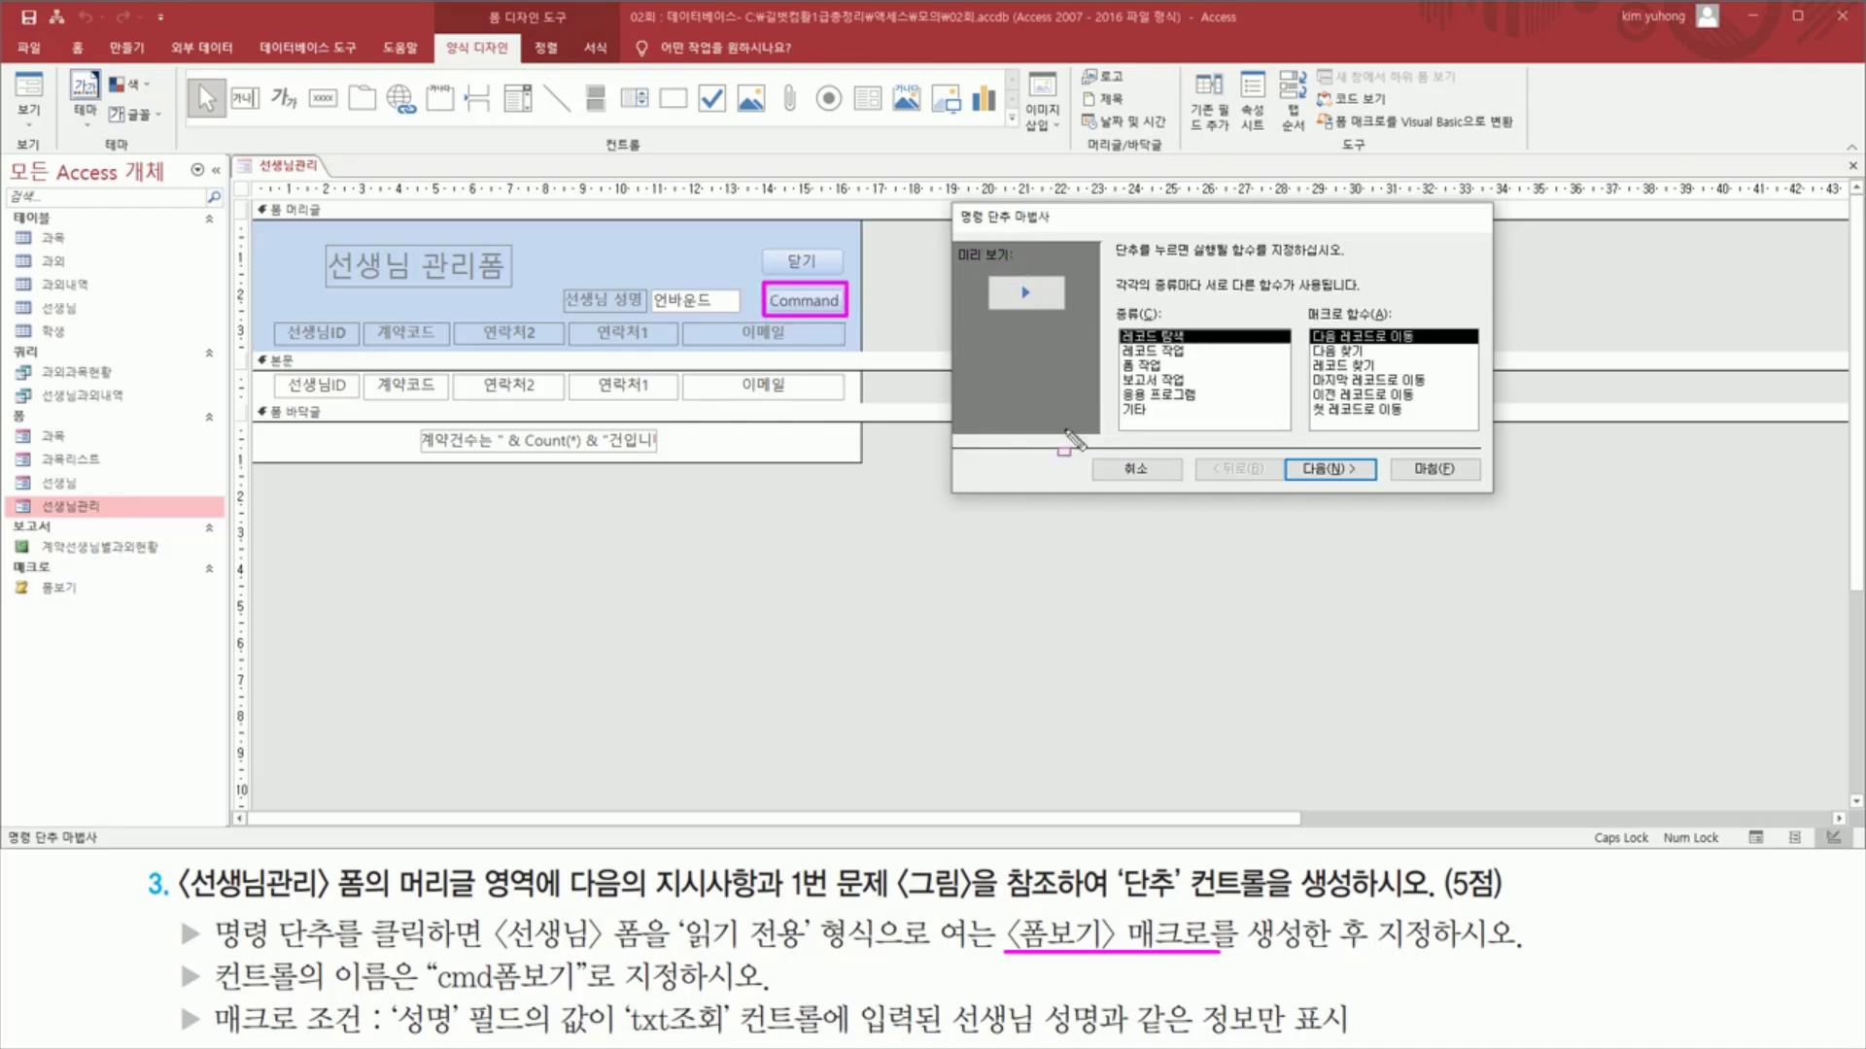
key("Escape")
left_click(1139, 469)
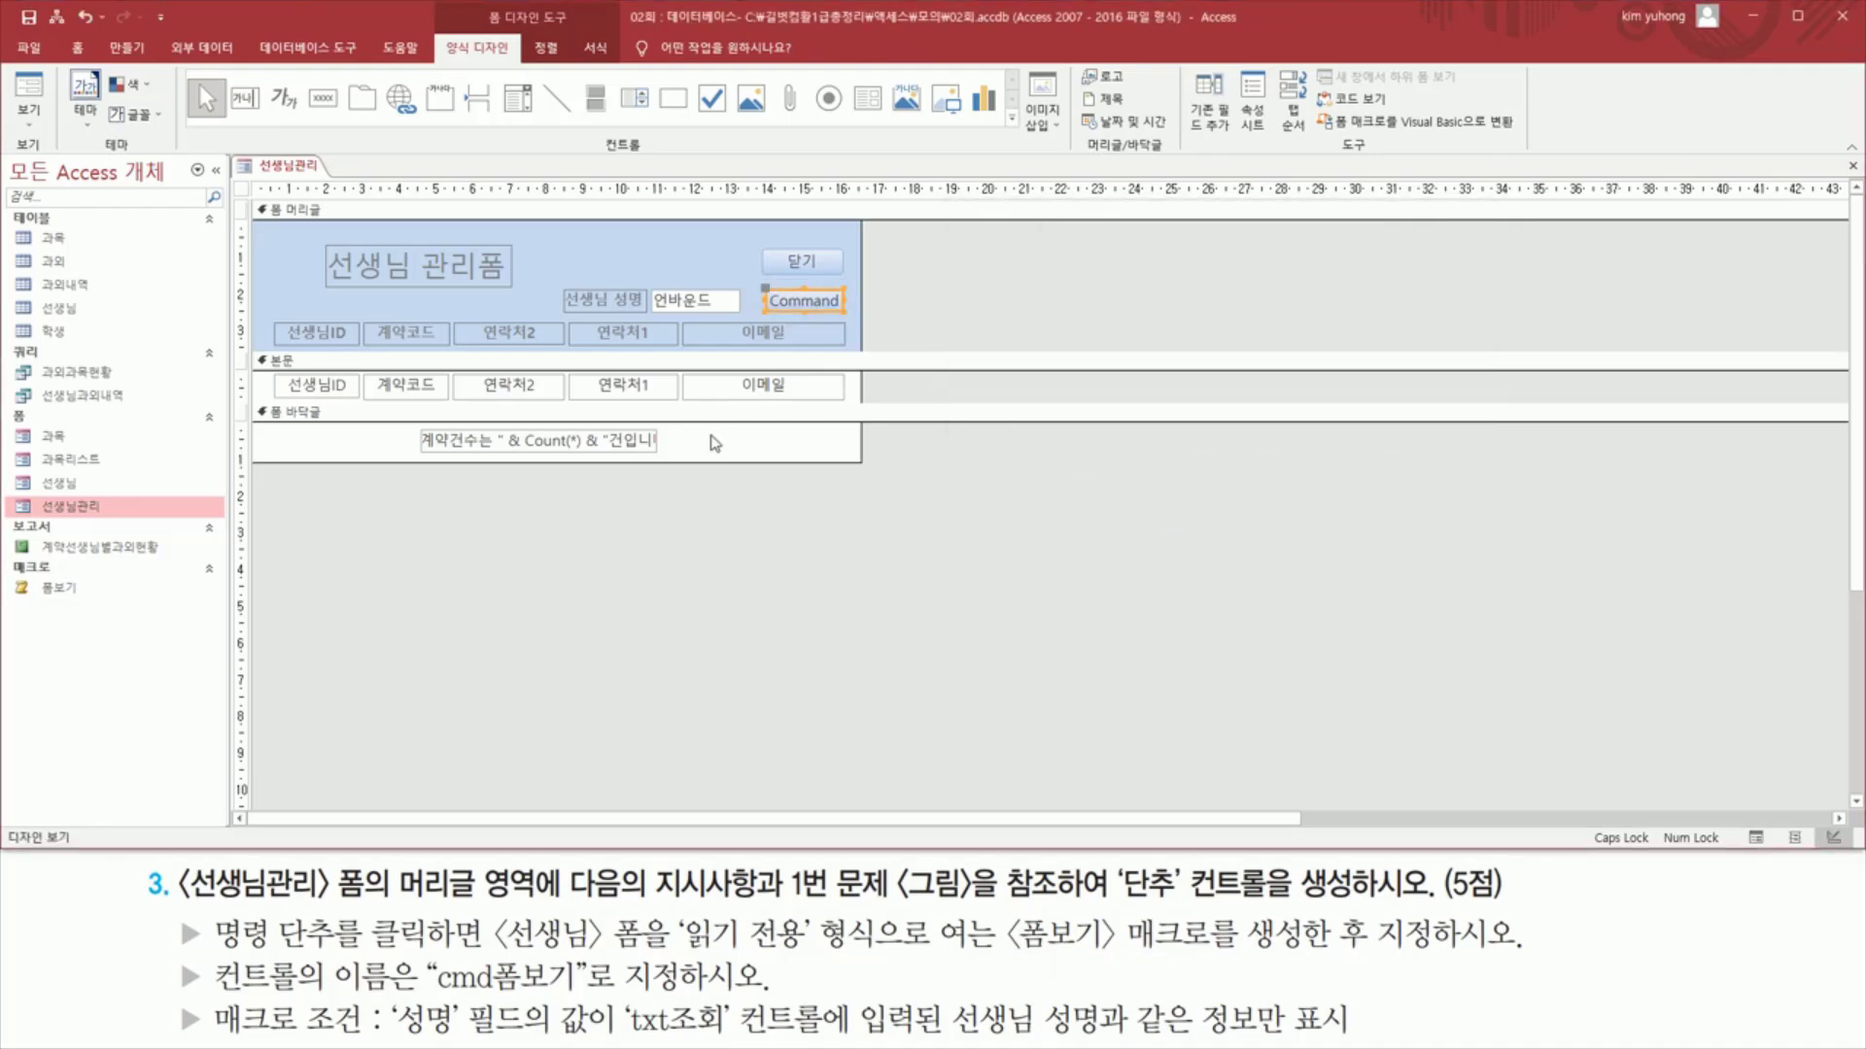
- Assign the 폼보기 macro to the new command button's On Click event
double_click(814, 296)
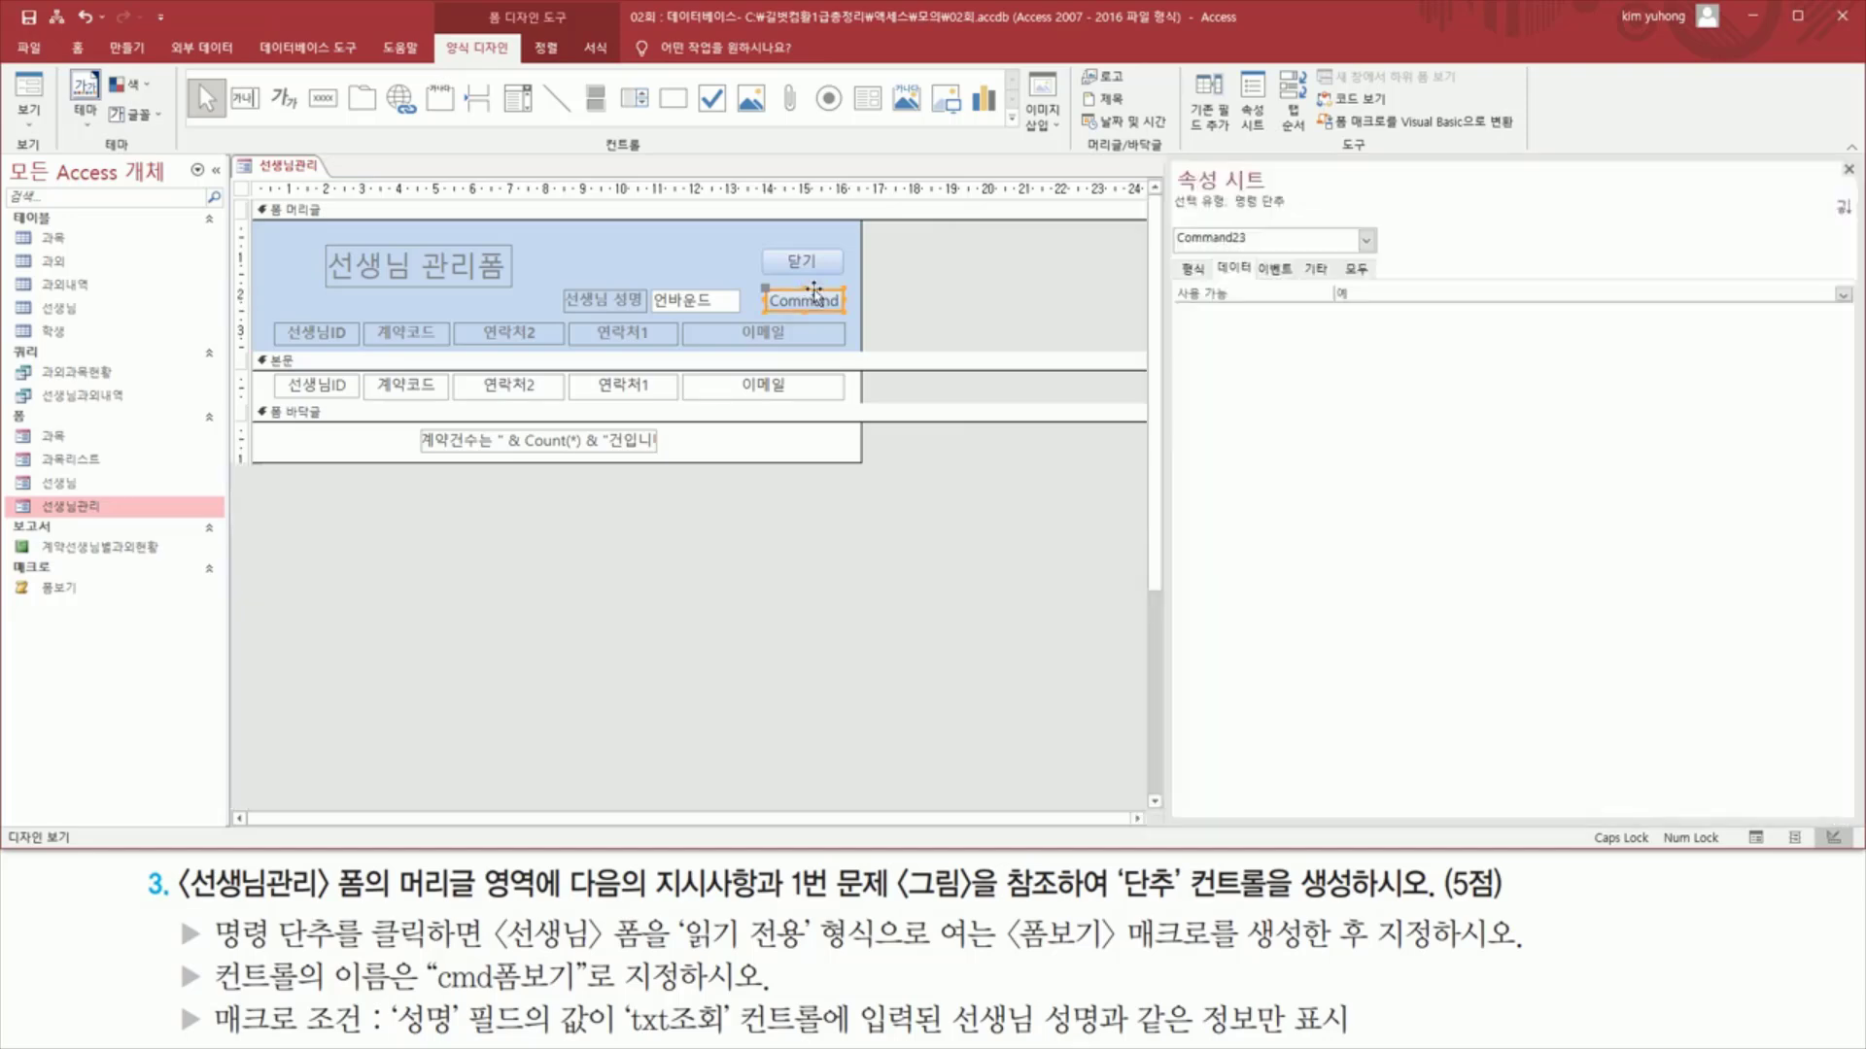
left_click(1278, 272)
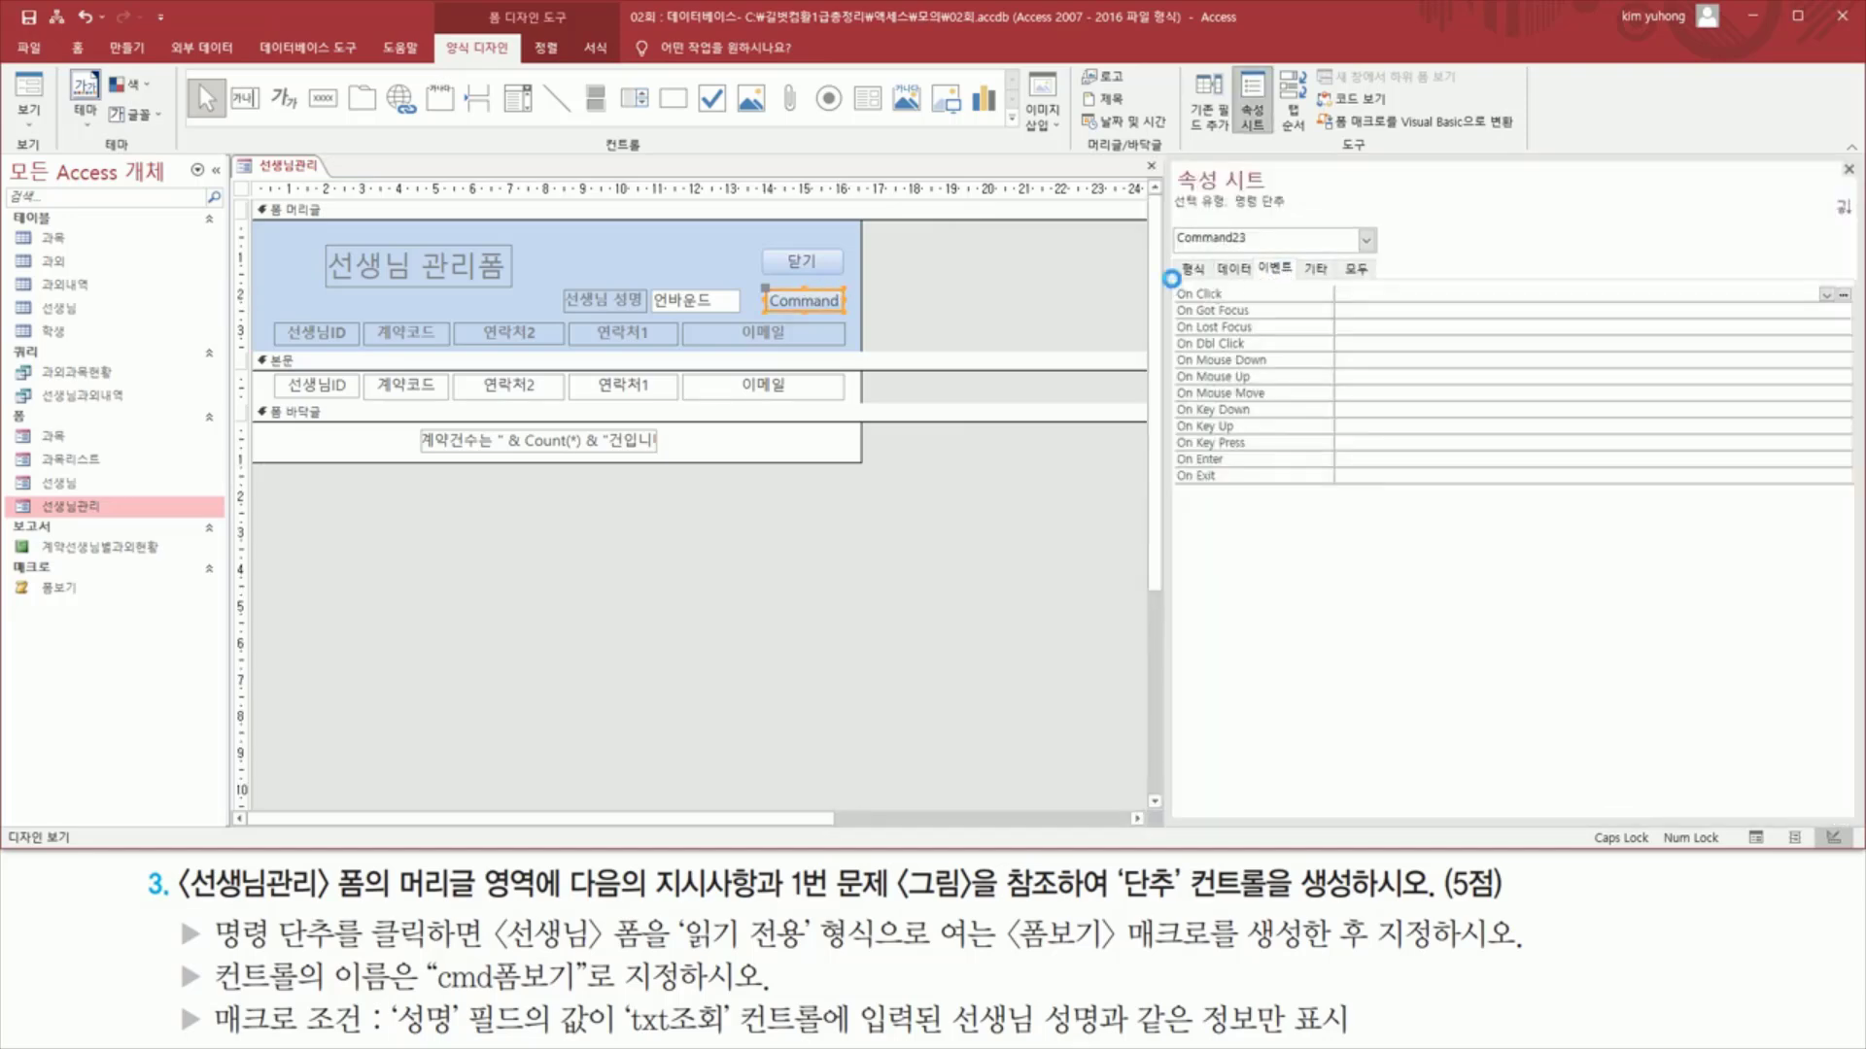
left_click_drag(1171, 279, 1207, 300)
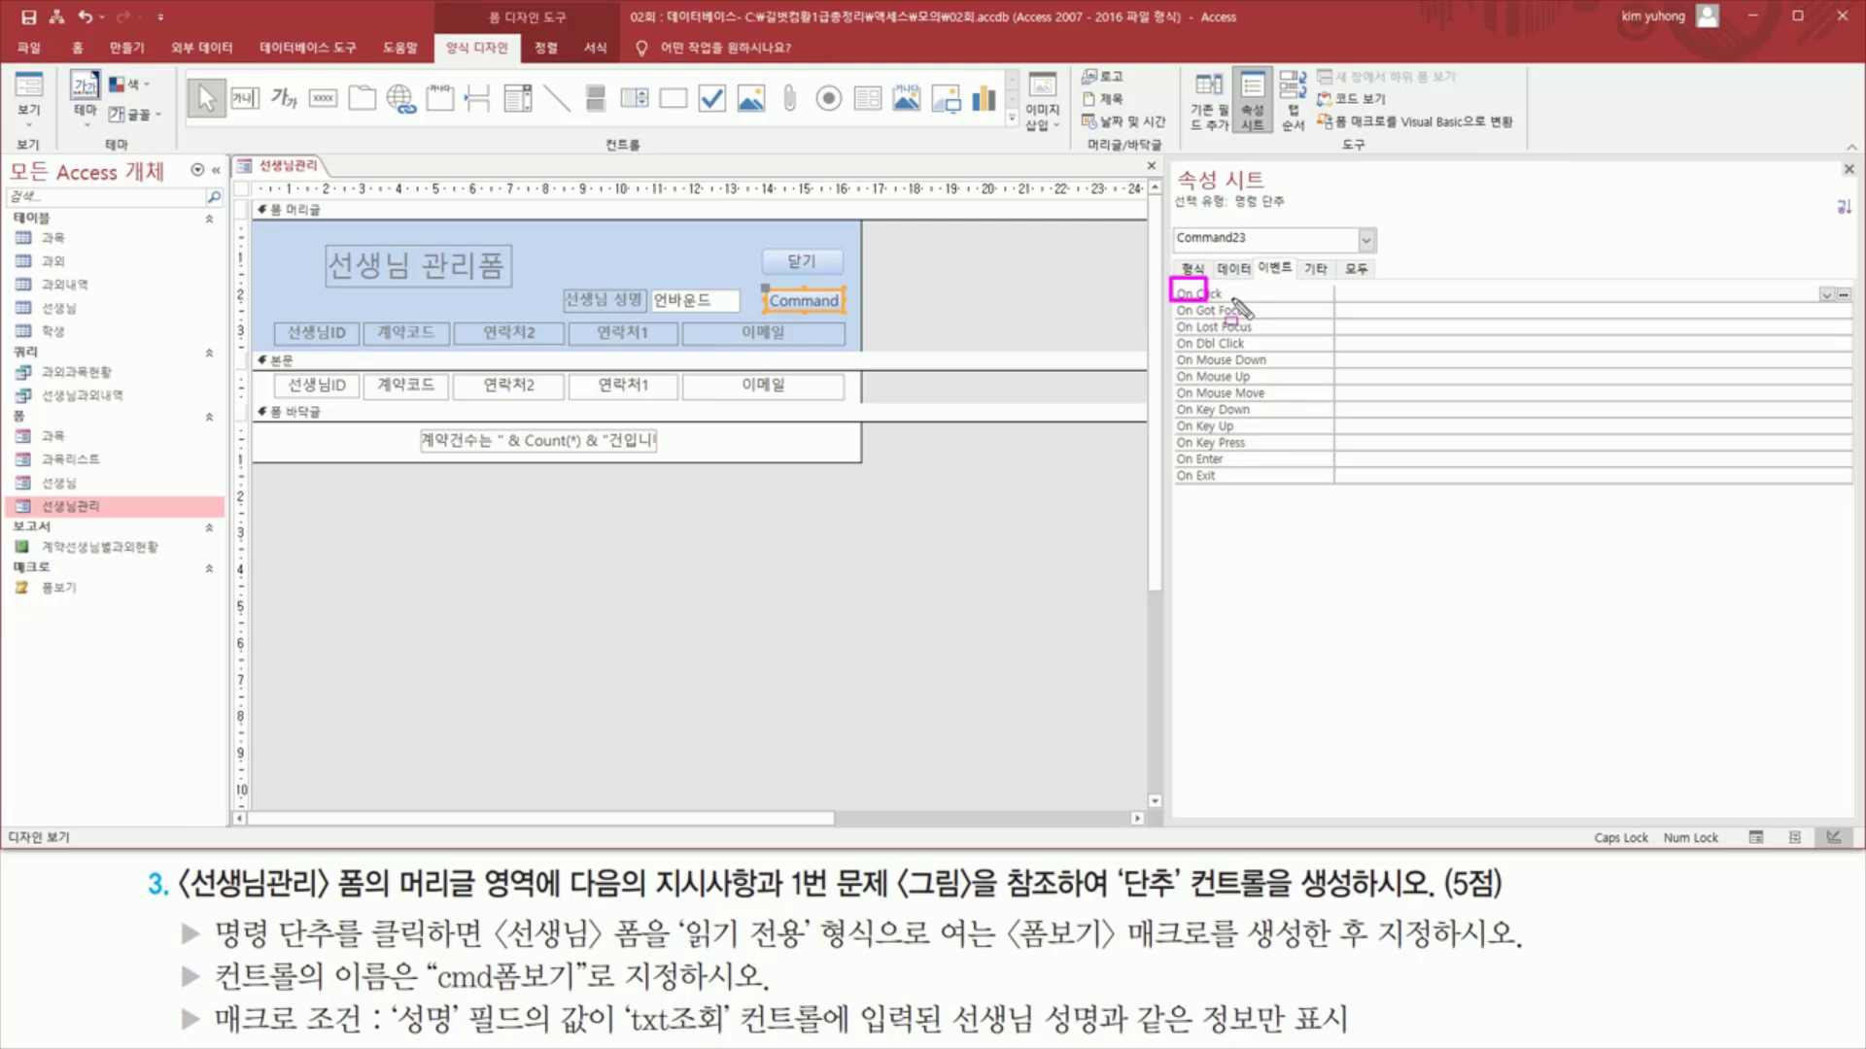
left_click(1827, 294)
left_click(1533, 309)
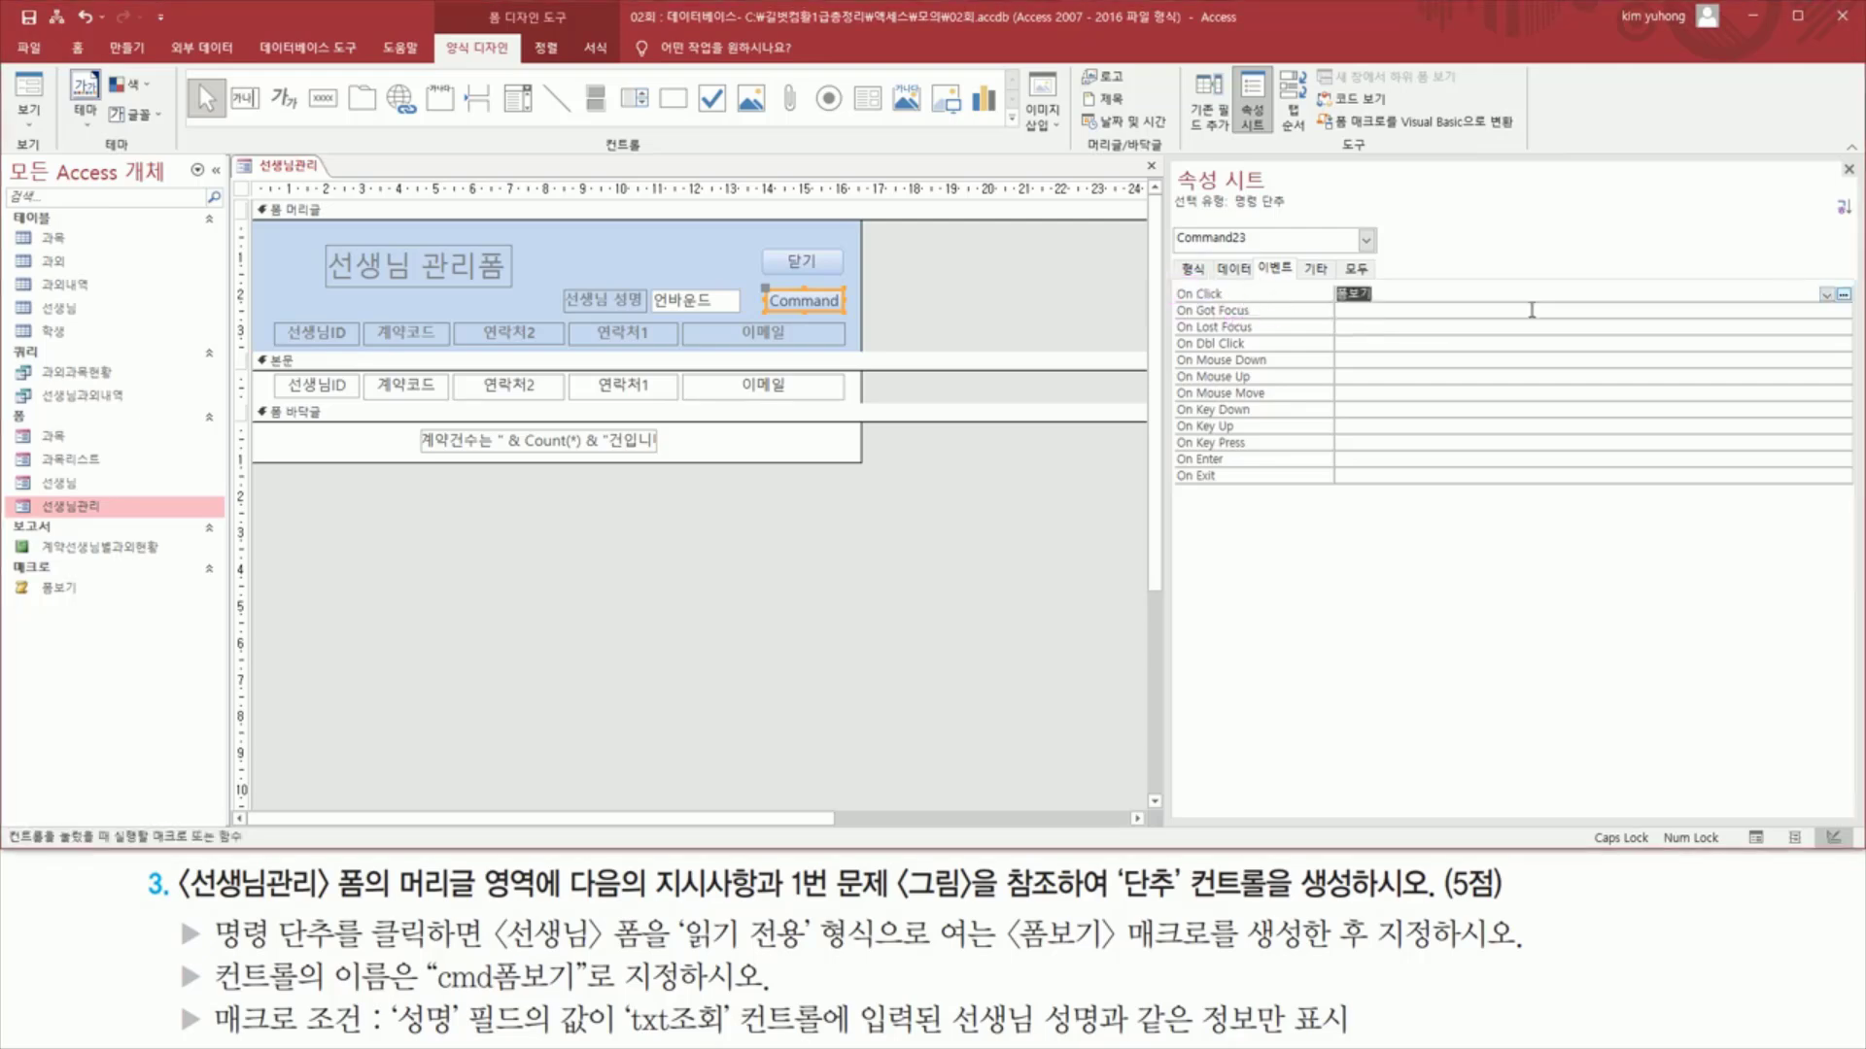
left_click(1397, 292)
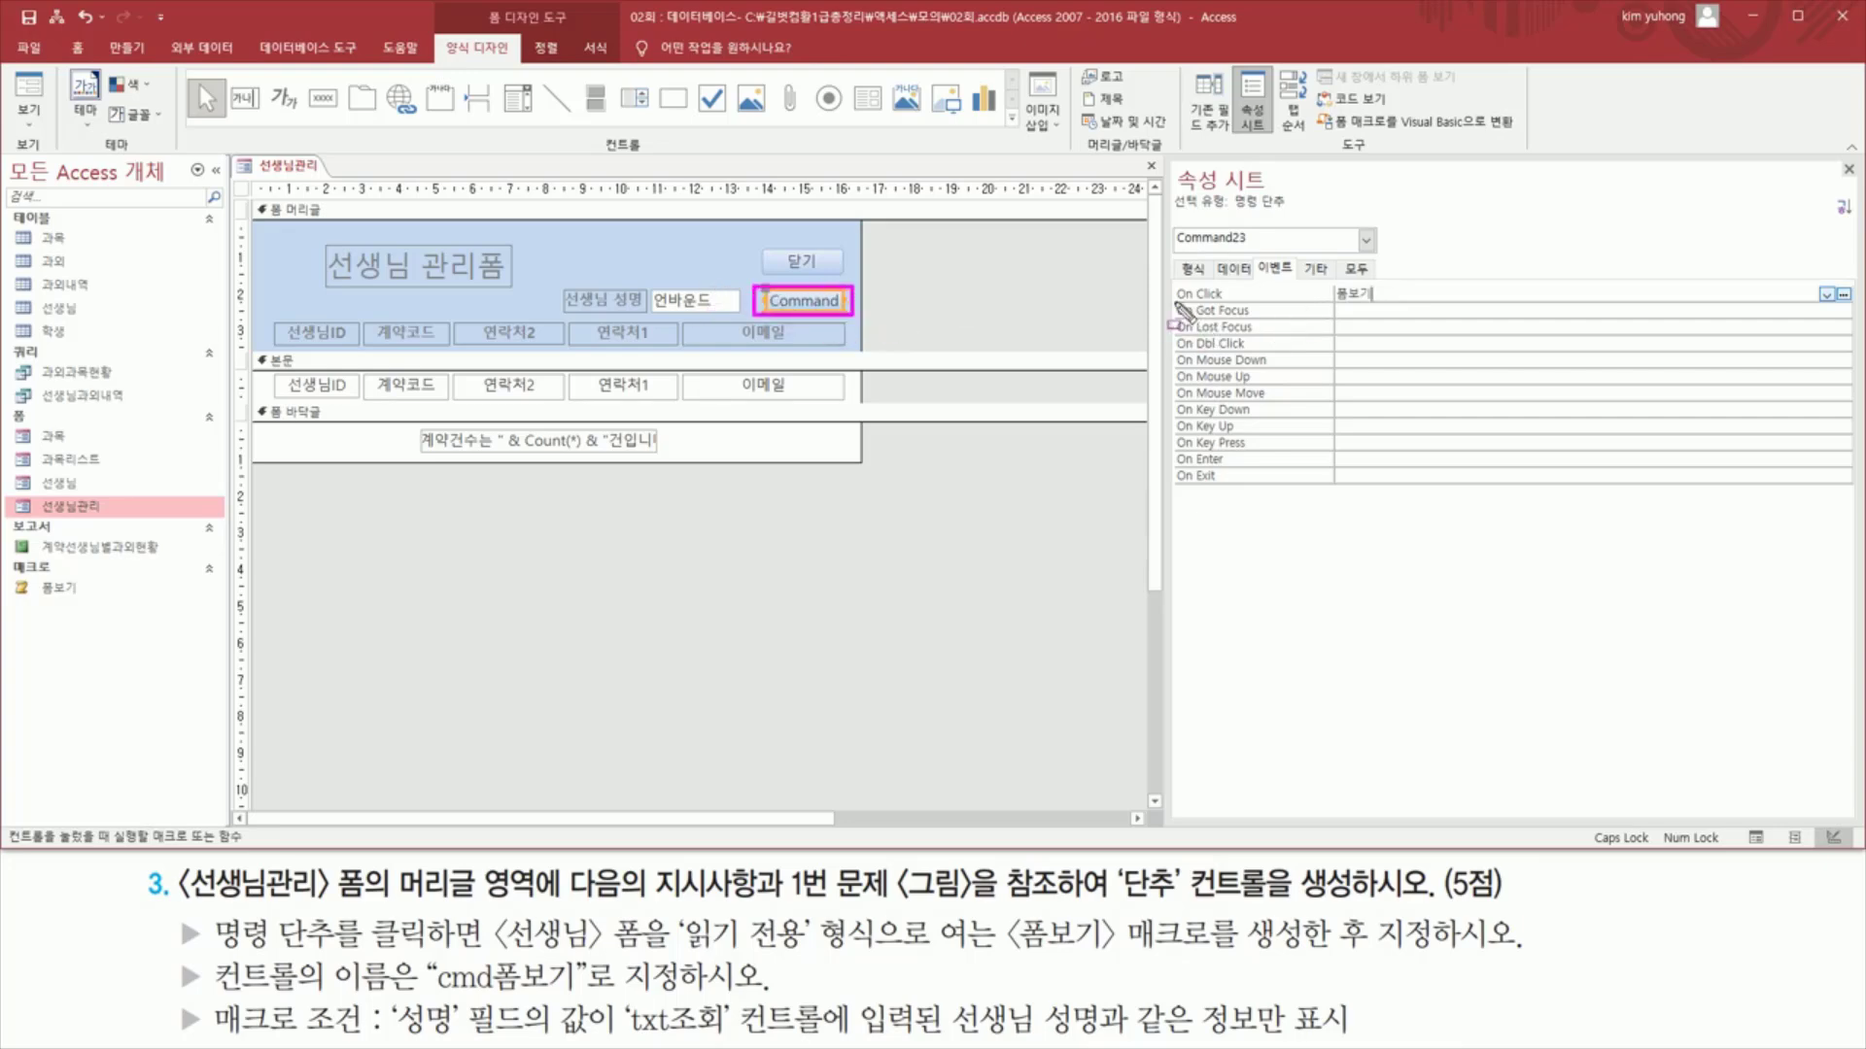
left_click_drag(1175, 303, 1224, 303)
left_click_drag(1334, 282, 1382, 302)
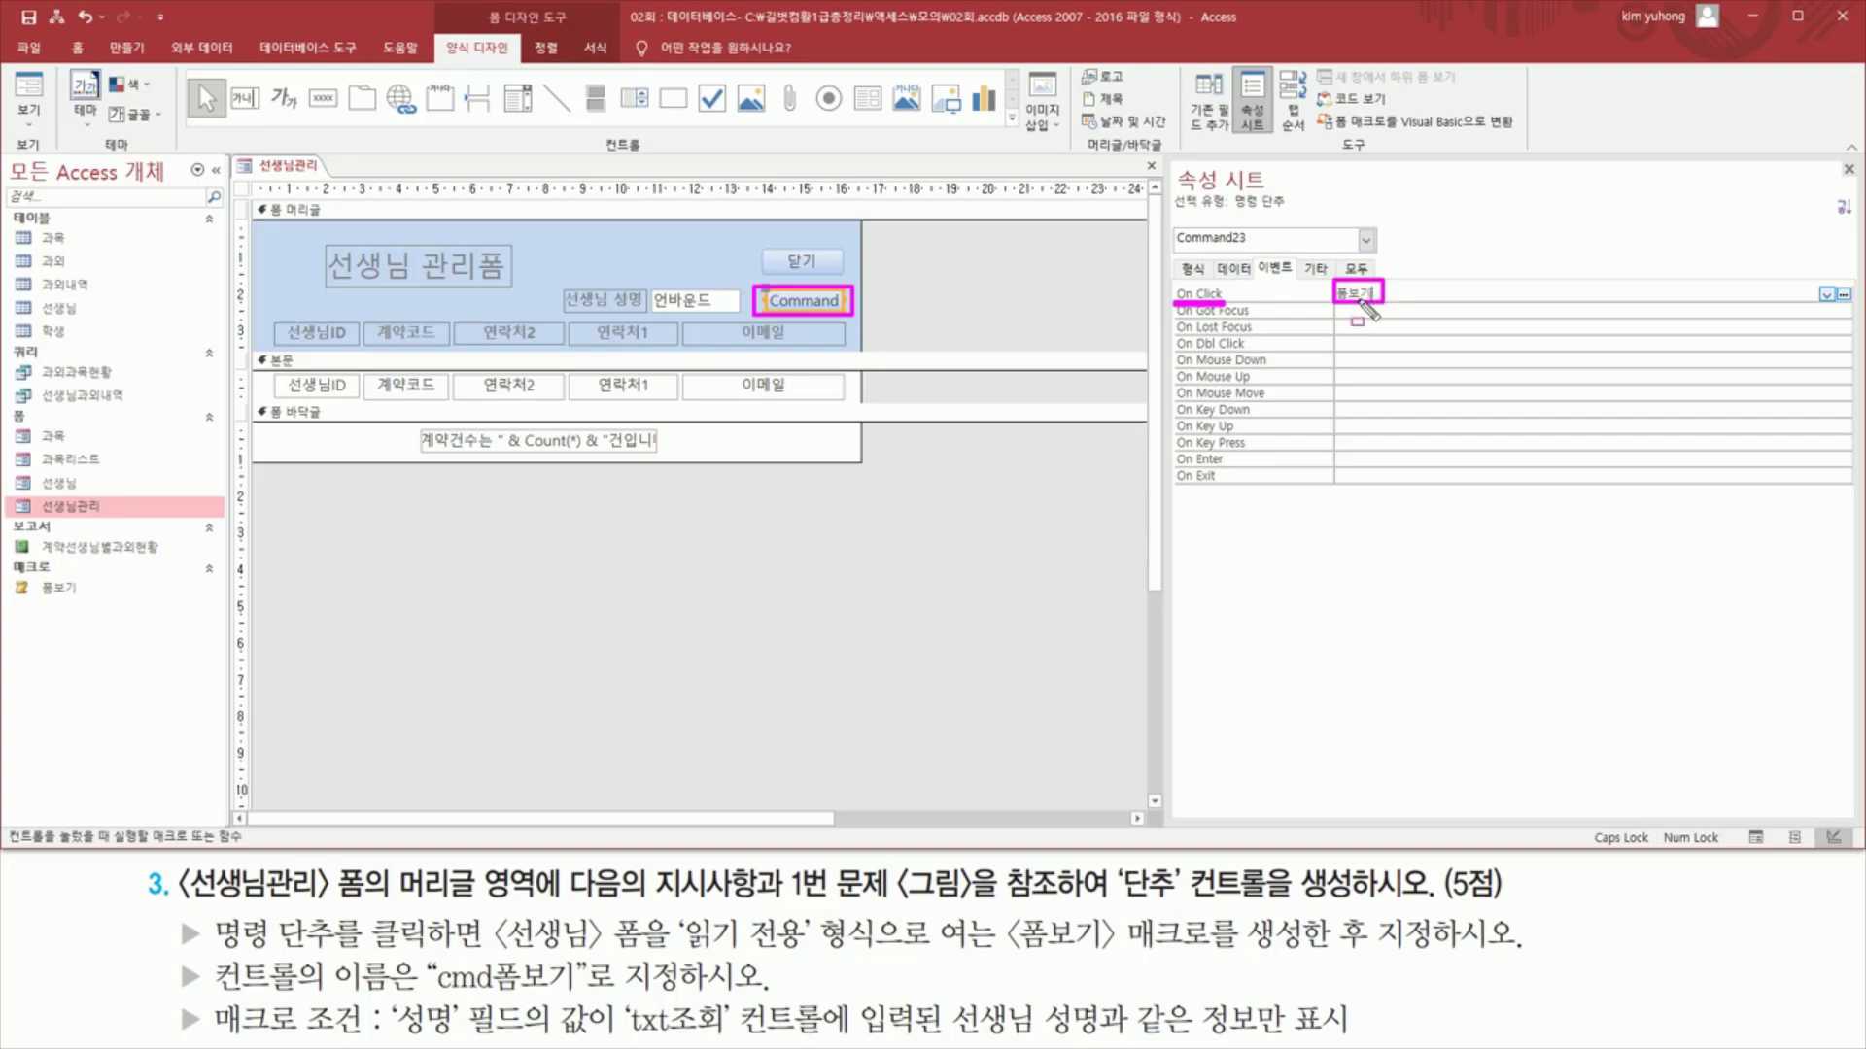
key("Escape")
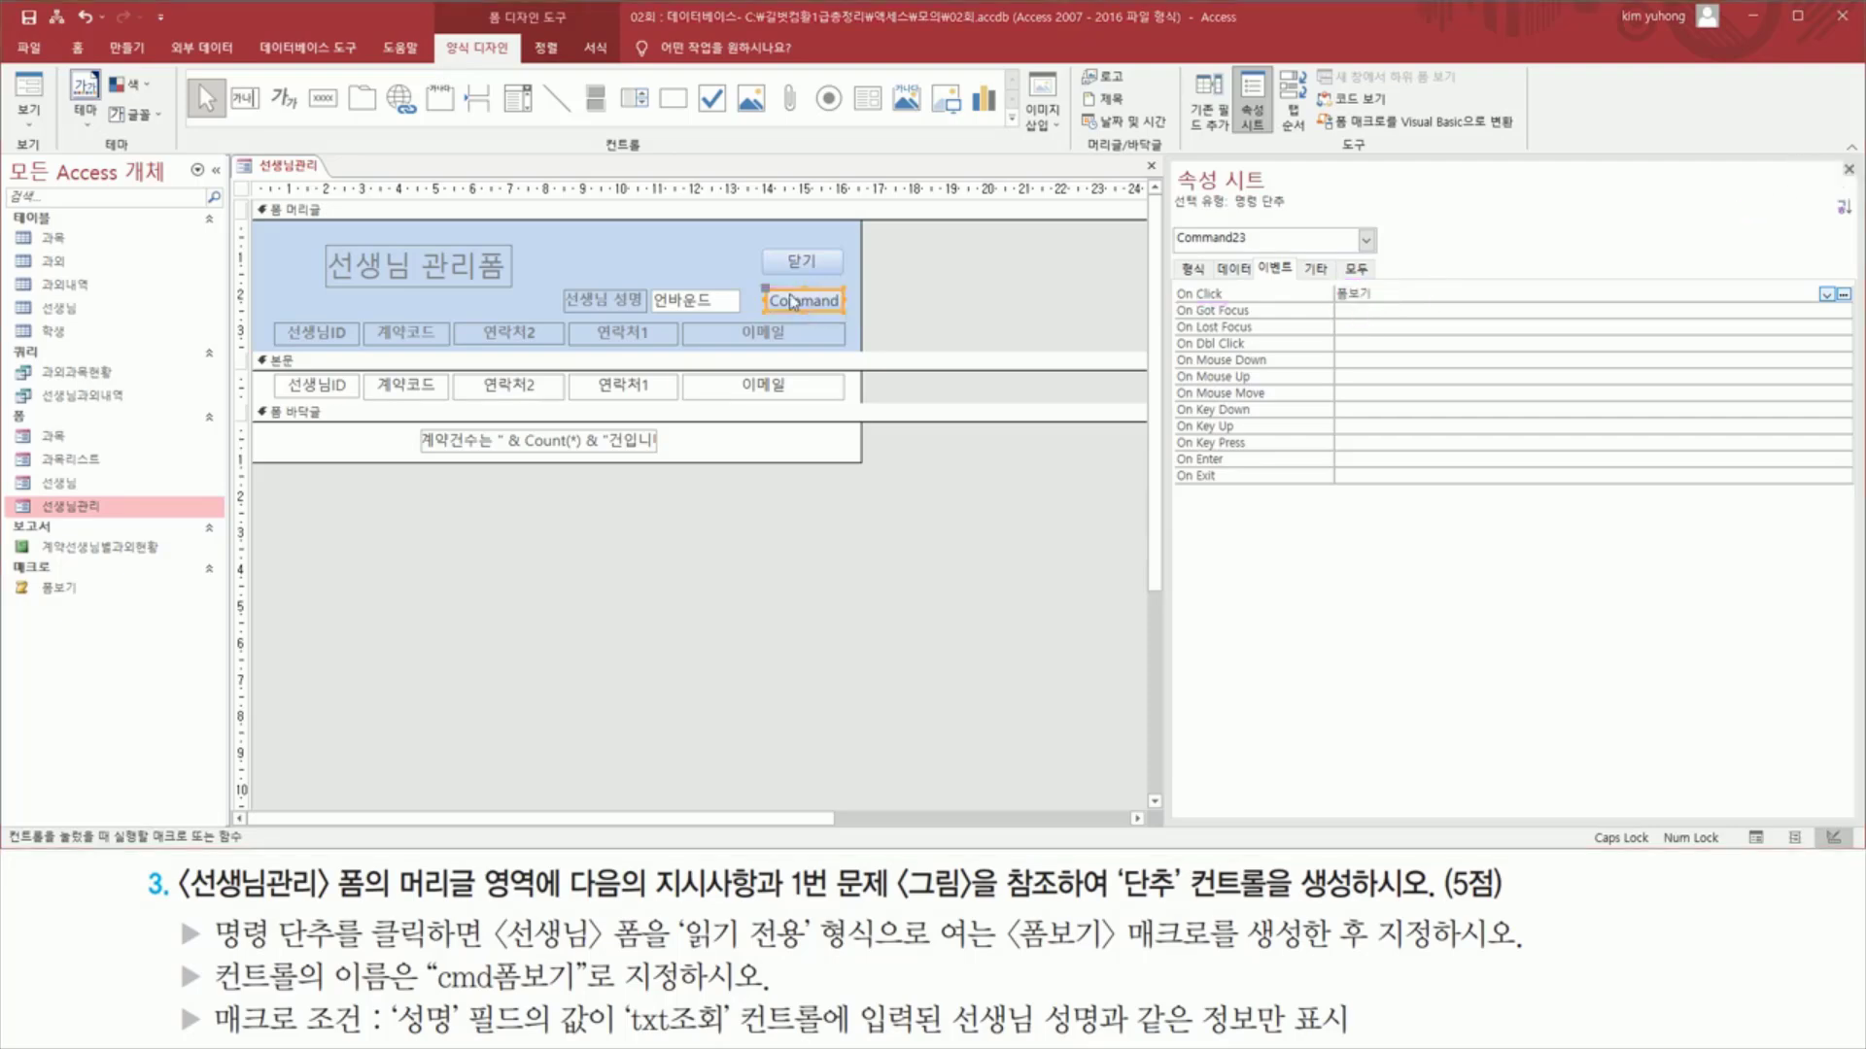
- Enlarge the new command button's height to about 0.84 cm and name the control cmd폼보기
left_click(805, 289)
left_click_drag(804, 288, 807, 317)
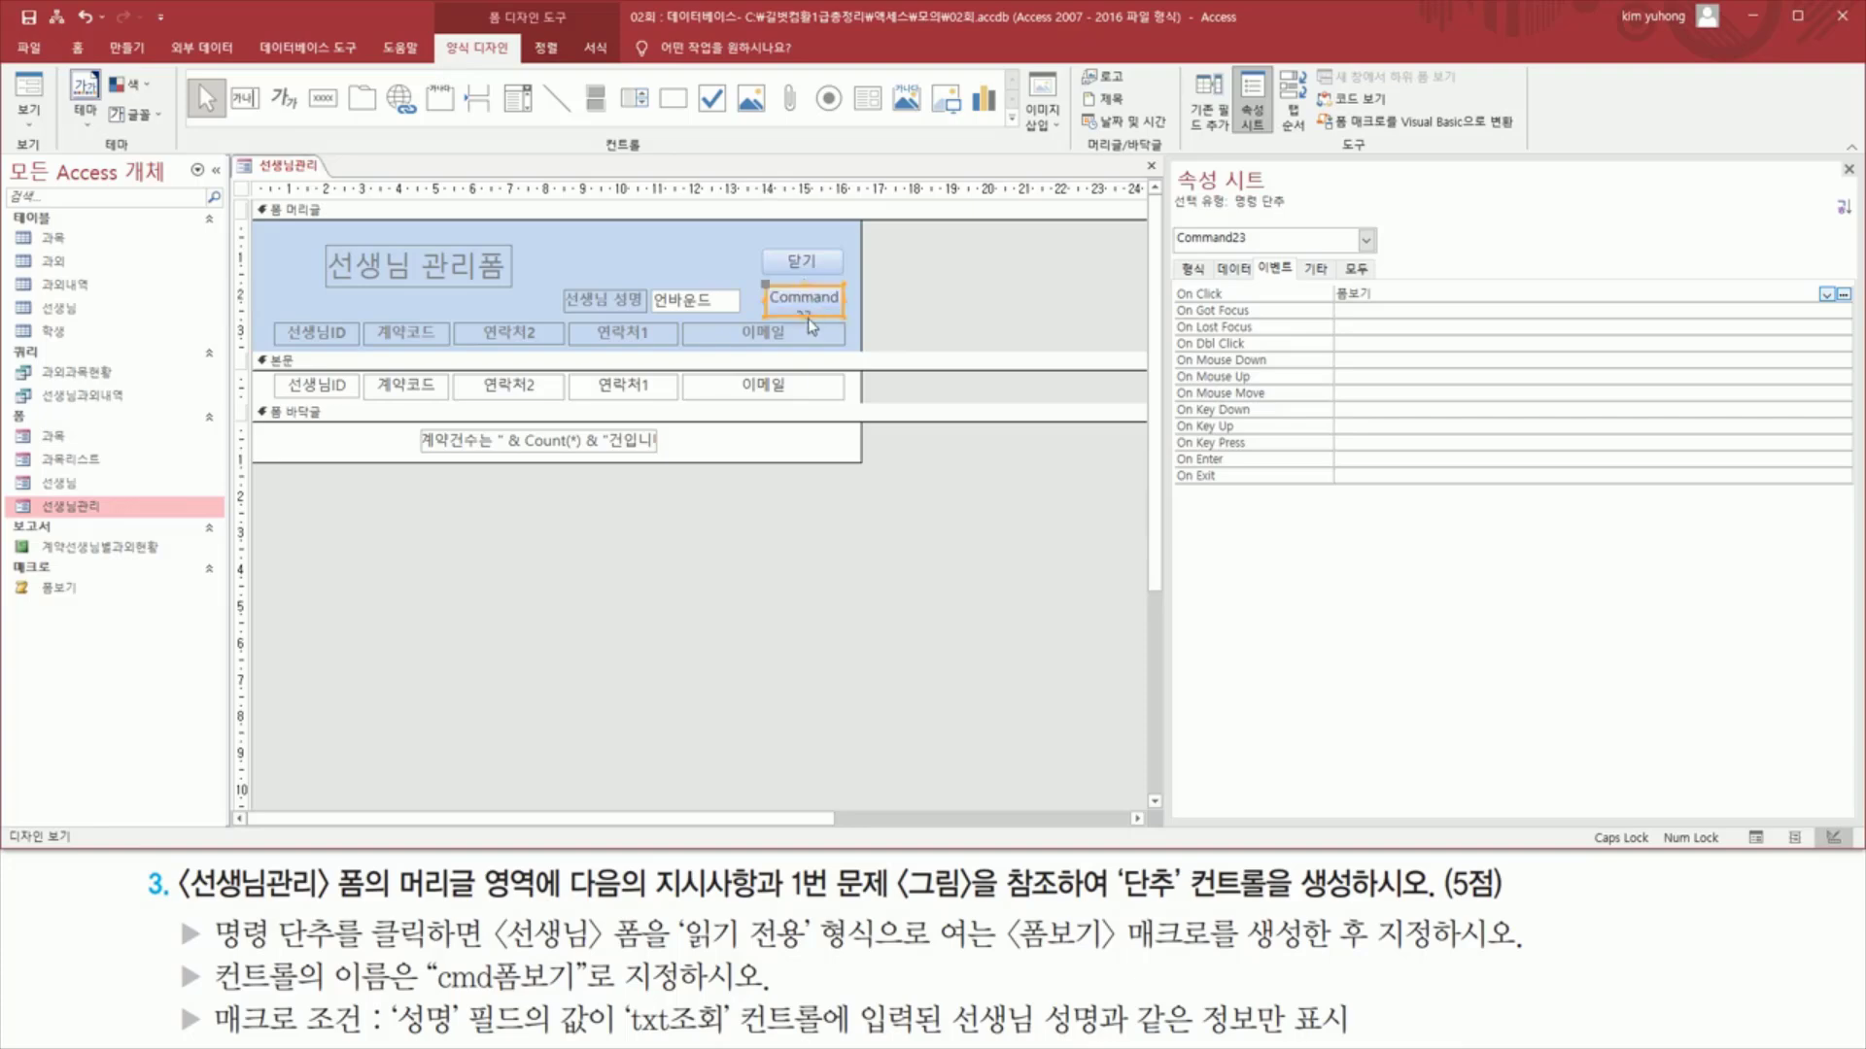
mouse_move(210, 991)
left_mouse_down()
mouse_move(559, 998)
mouse_move(579, 954)
left_mouse_up()
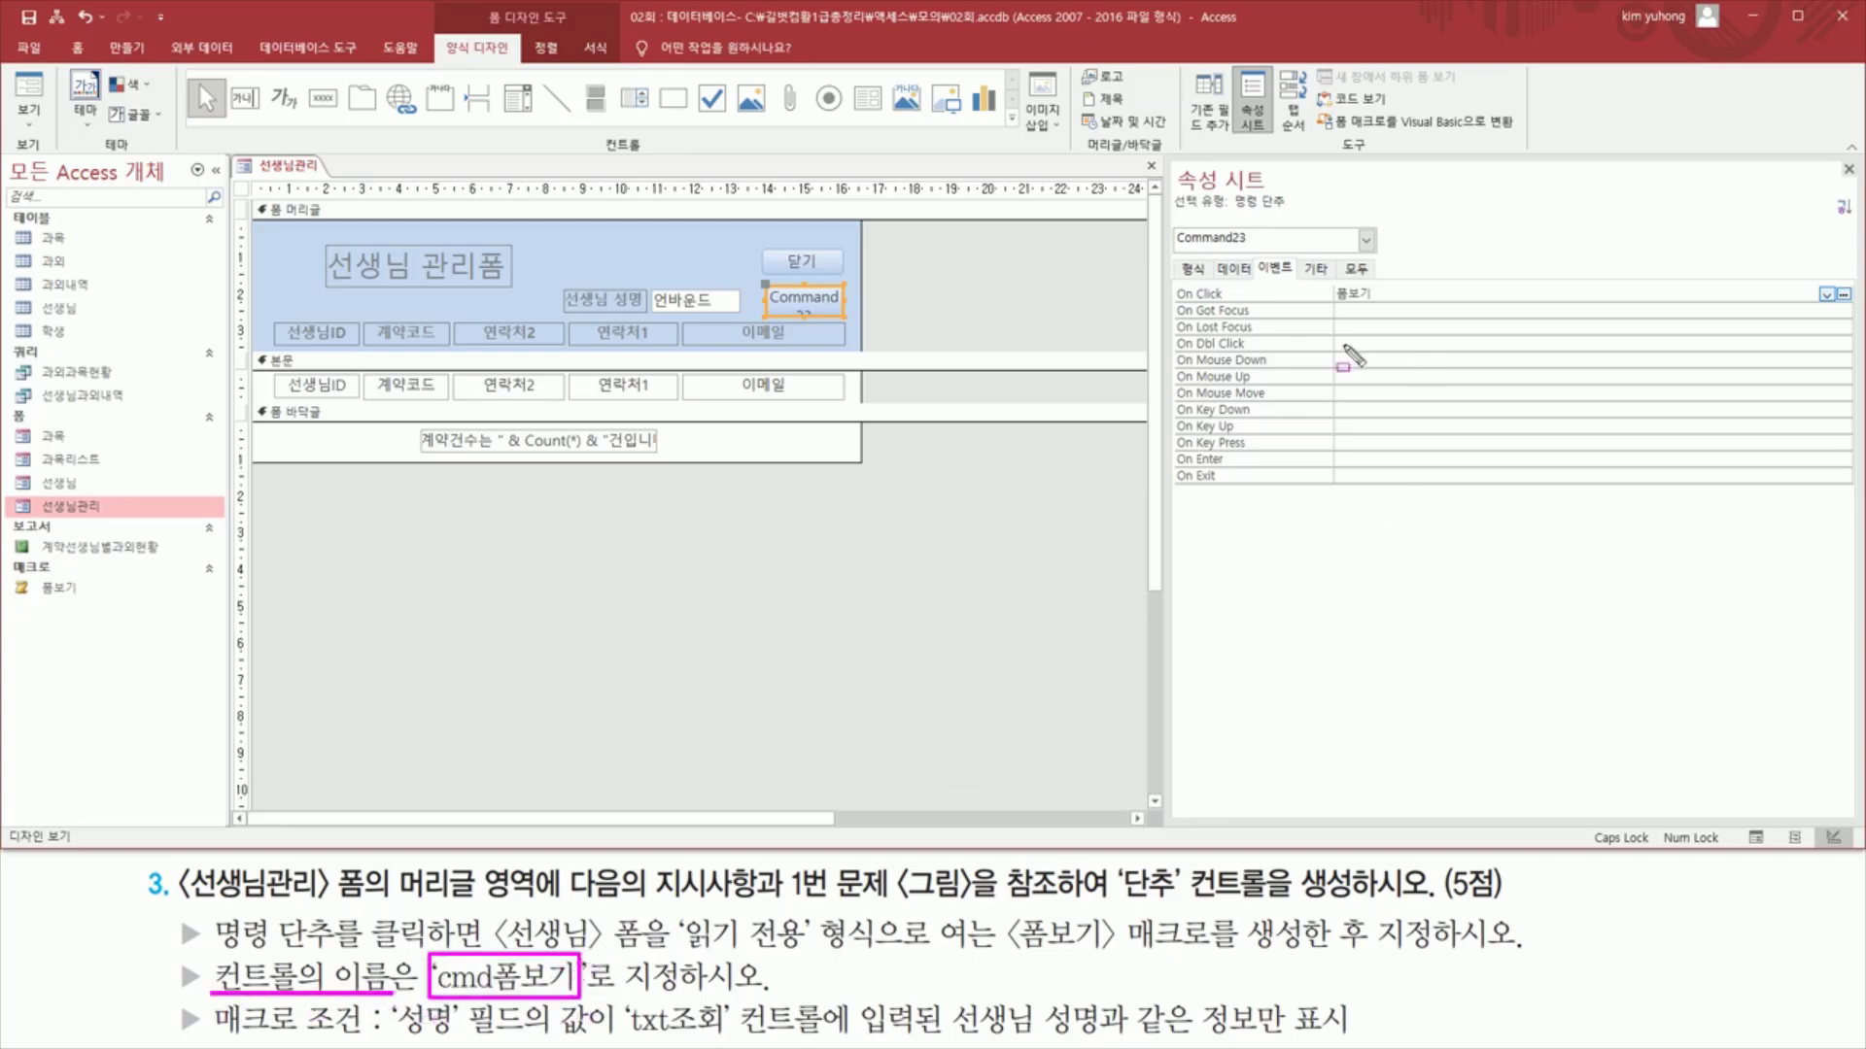
left_click_drag(1294, 256, 1333, 285)
key("Escape")
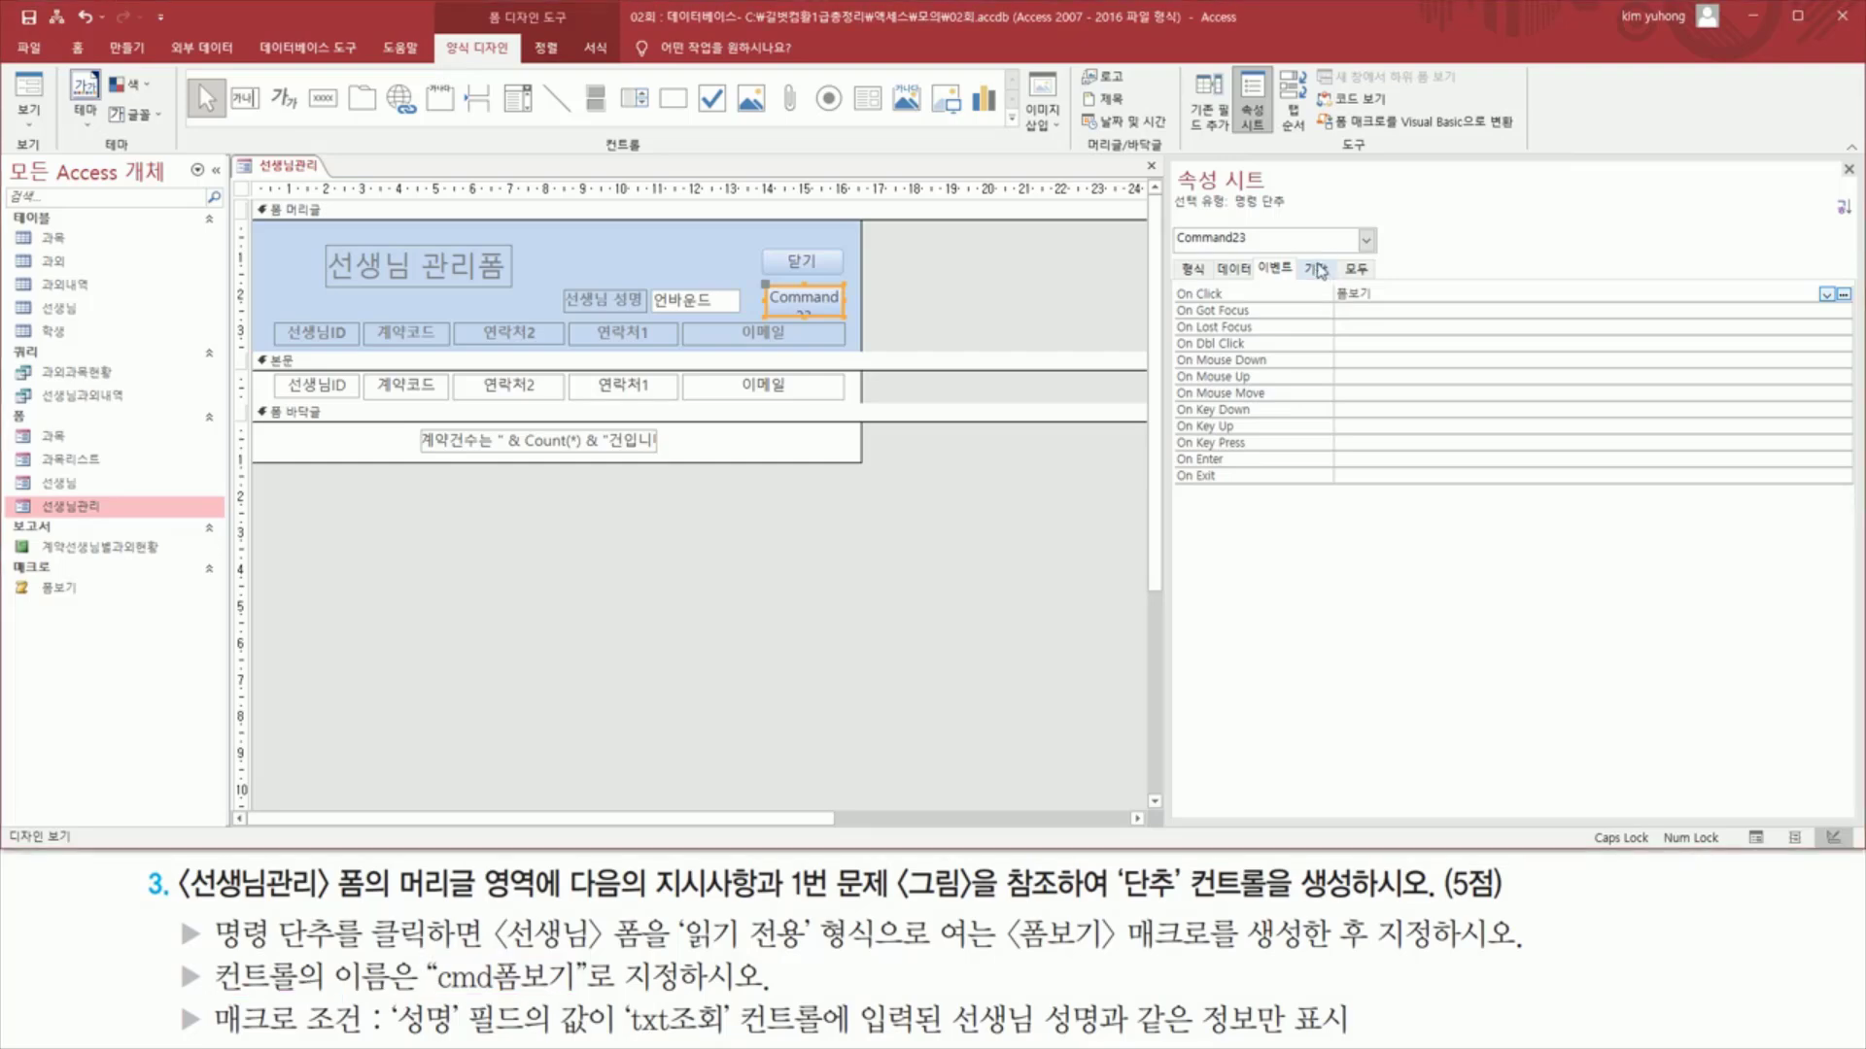
left_click(1321, 272)
left_click_drag(1449, 293, 1091, 289)
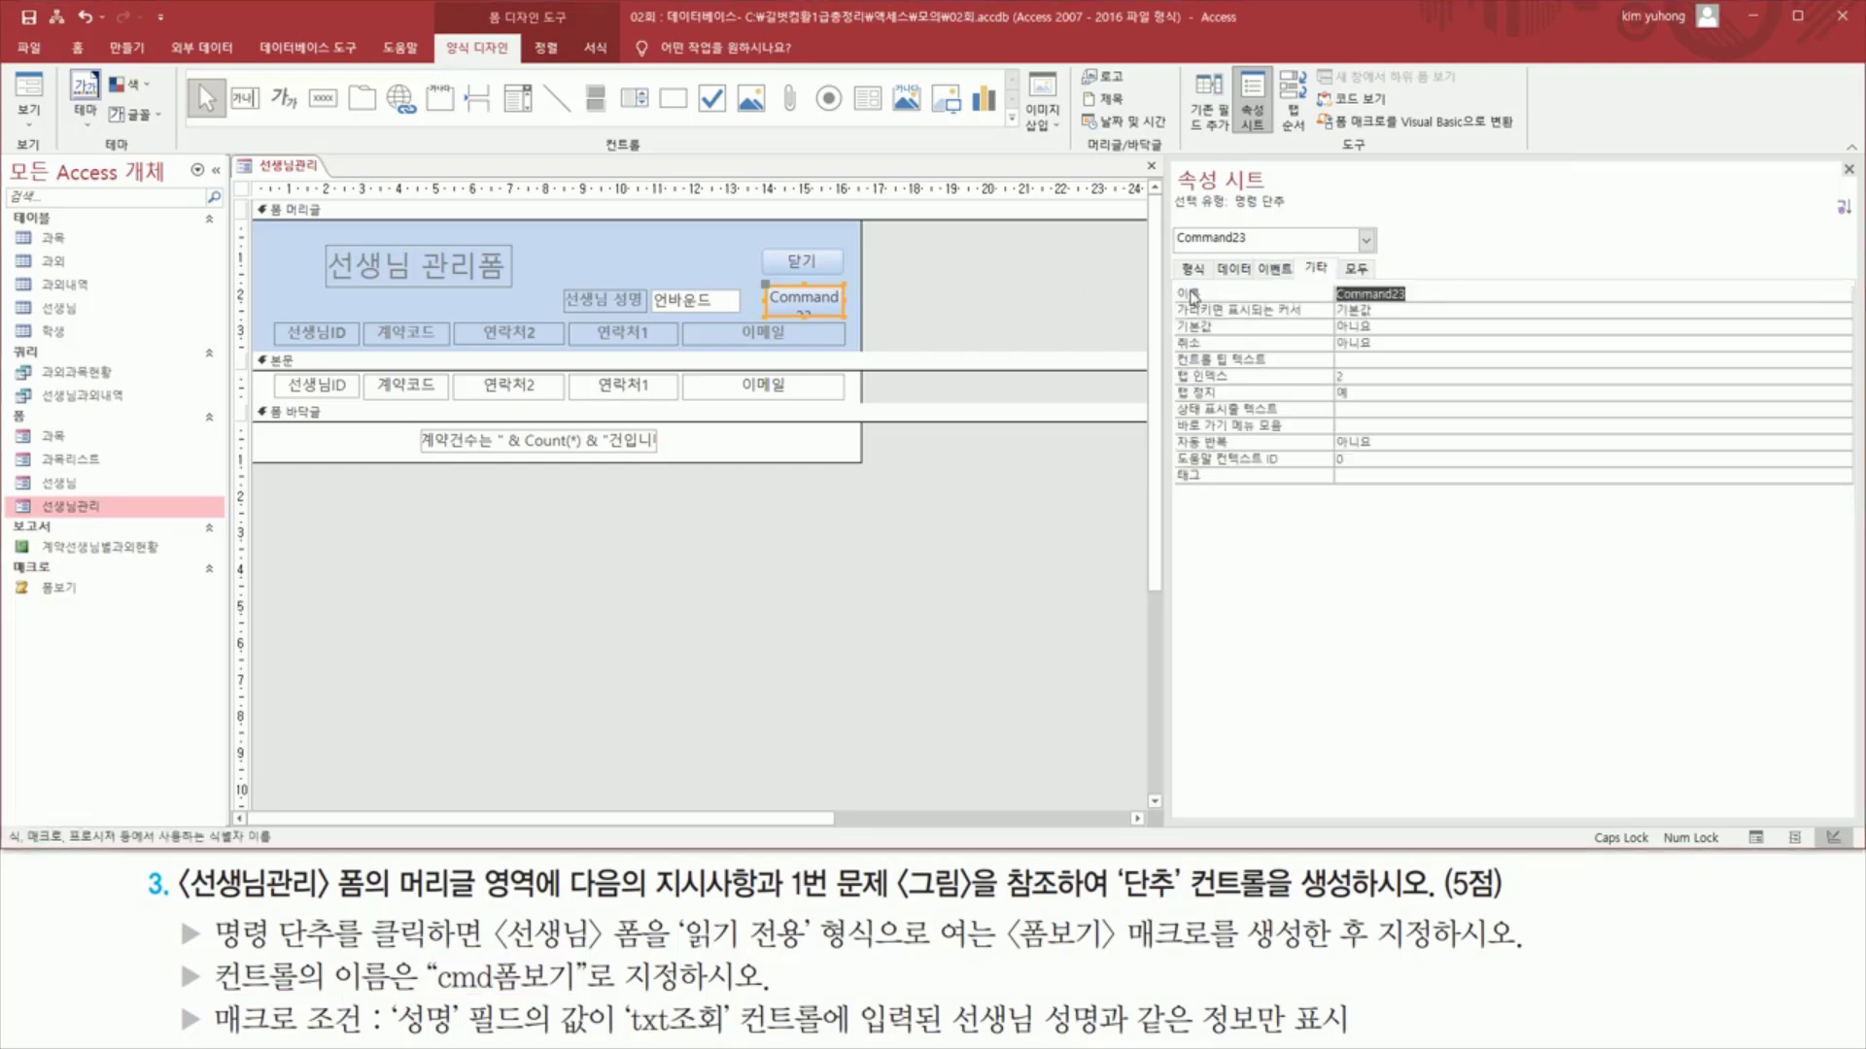
type("ㅊ")
key("Caps_Lock")
type("md폼보기")
left_click(1396, 311)
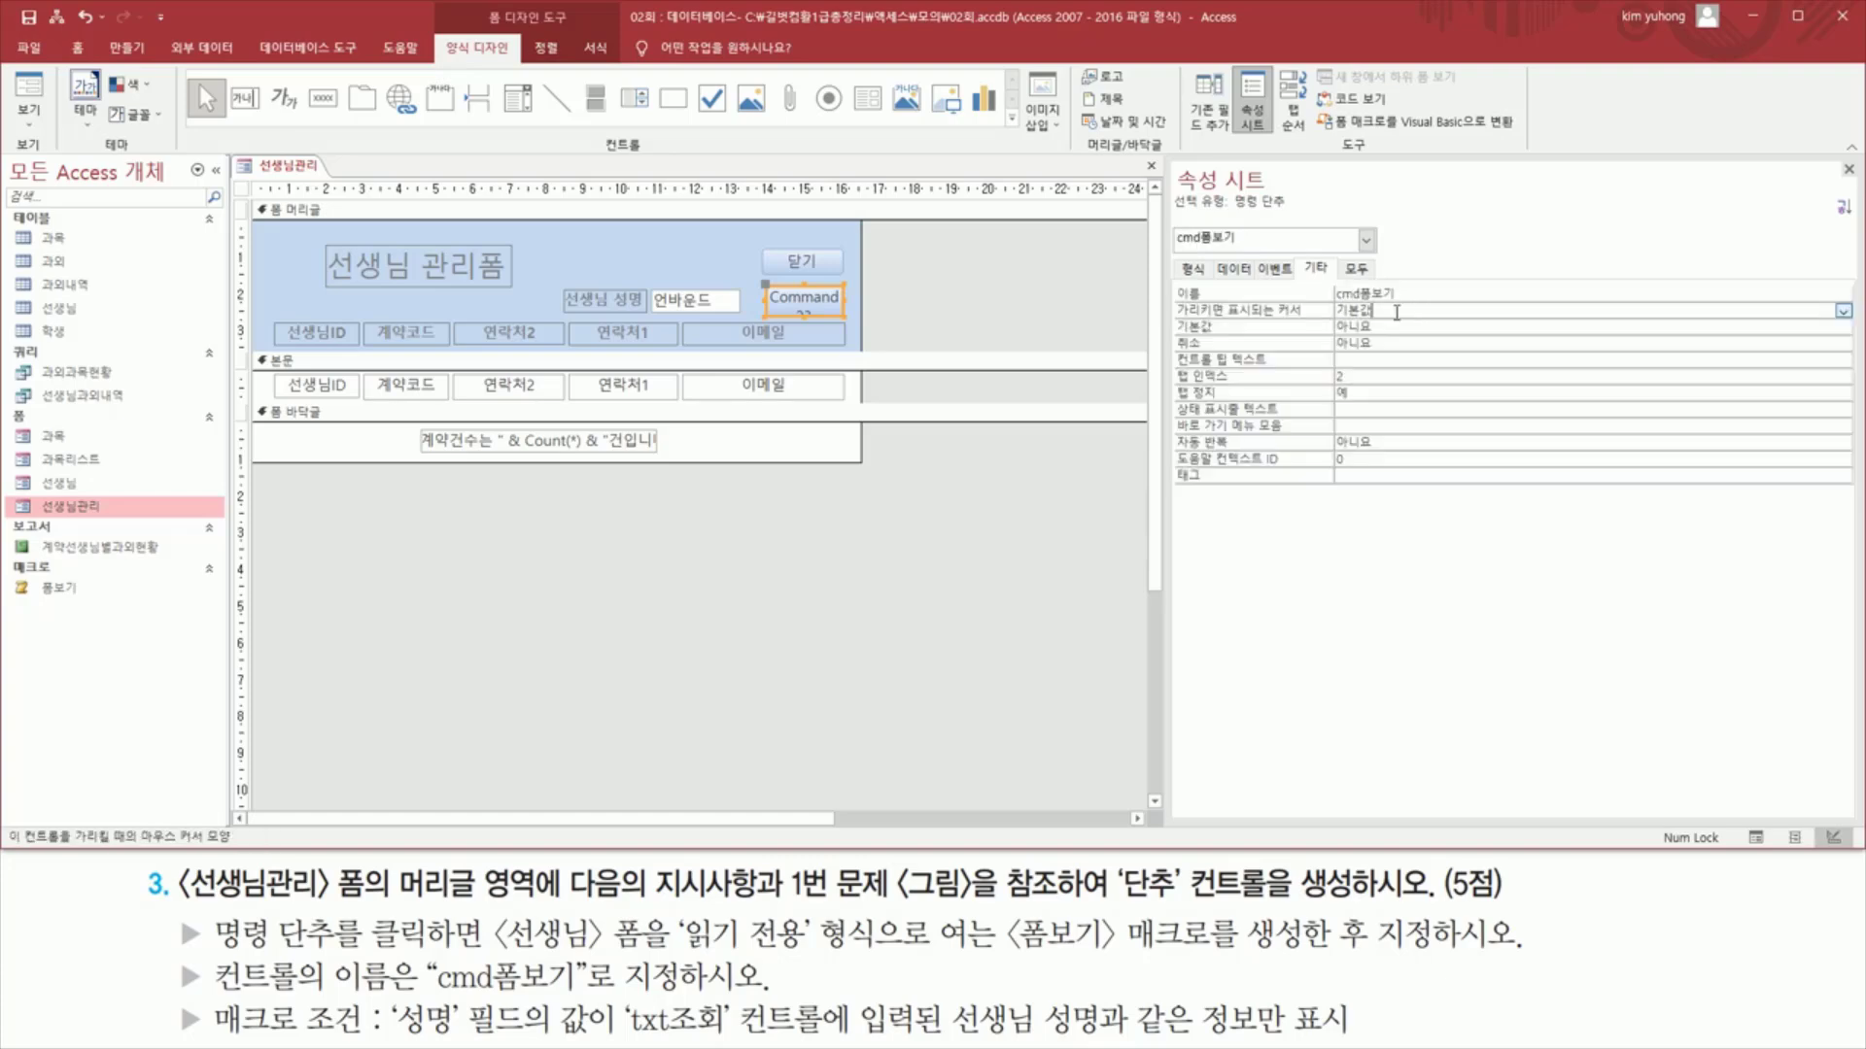
- Set the caption of the cmd폼보기 button to 폼 열기
left_click(803, 313)
left_click(1196, 270)
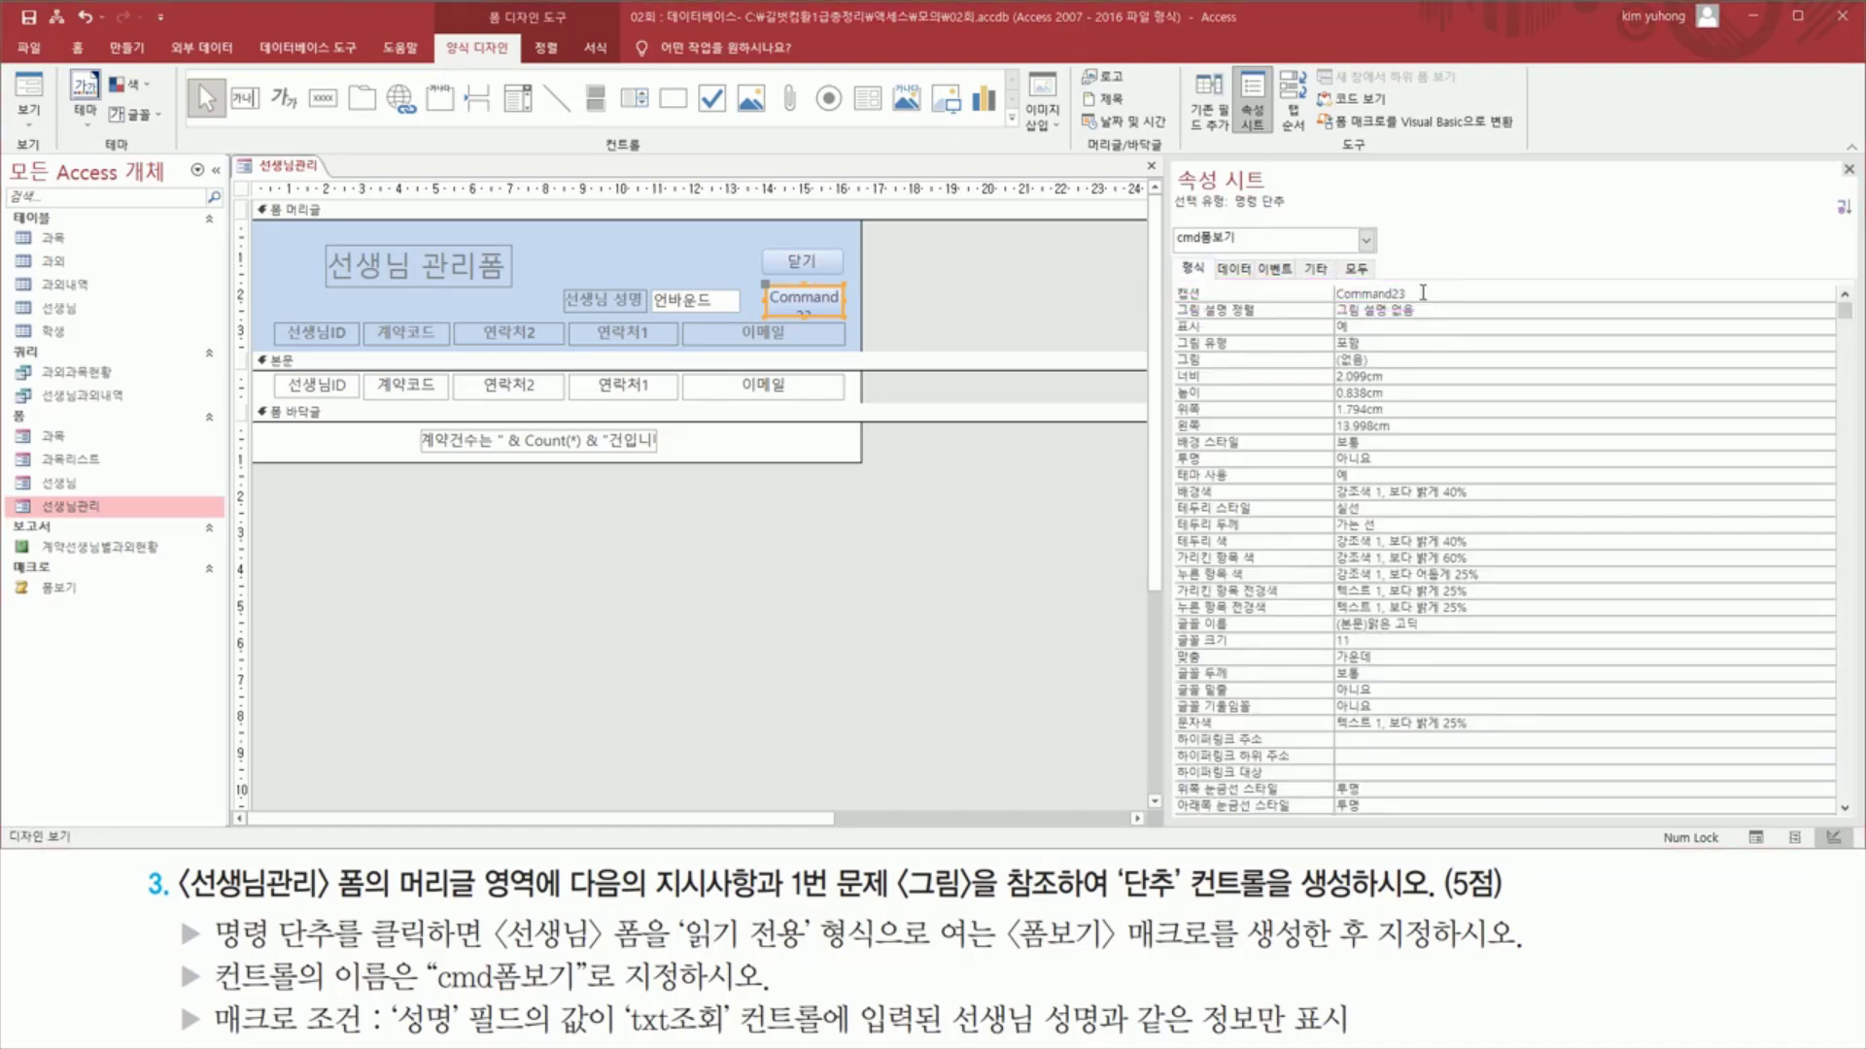
left_click(1292, 293)
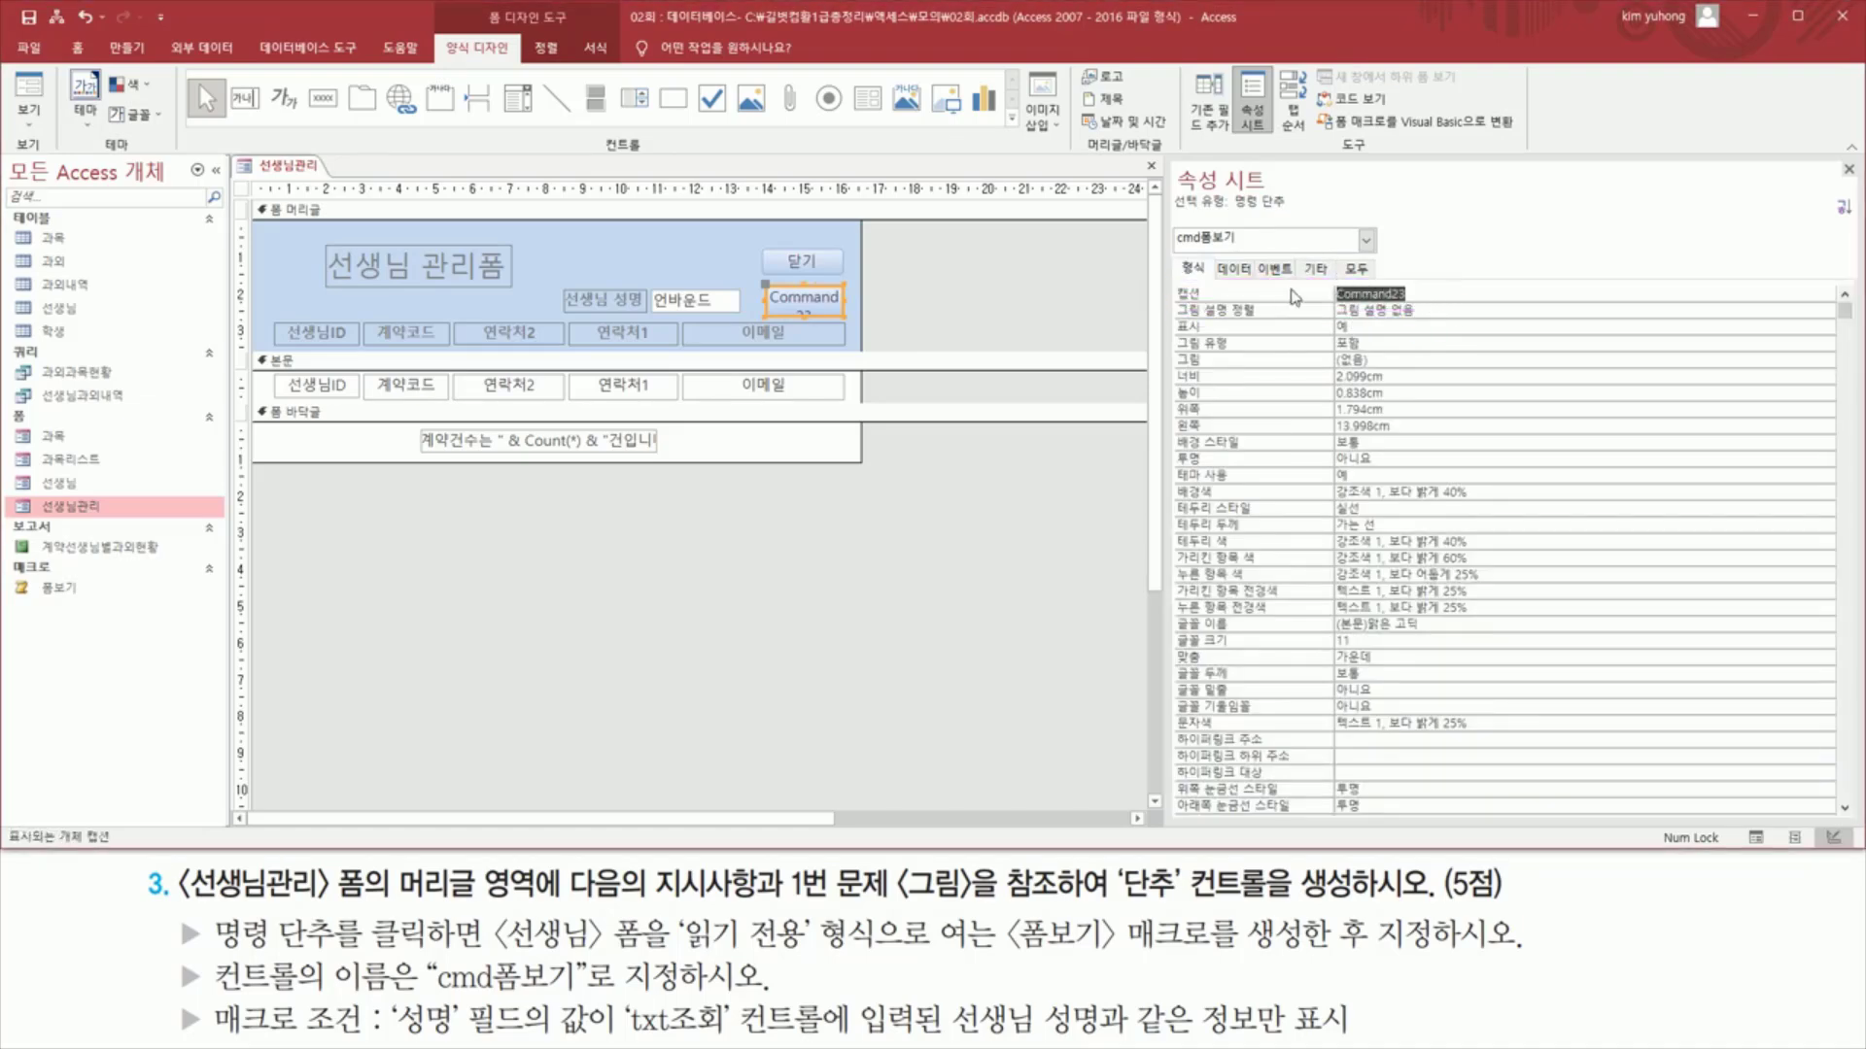
type("폼")
type(" 보기")
key("Return")
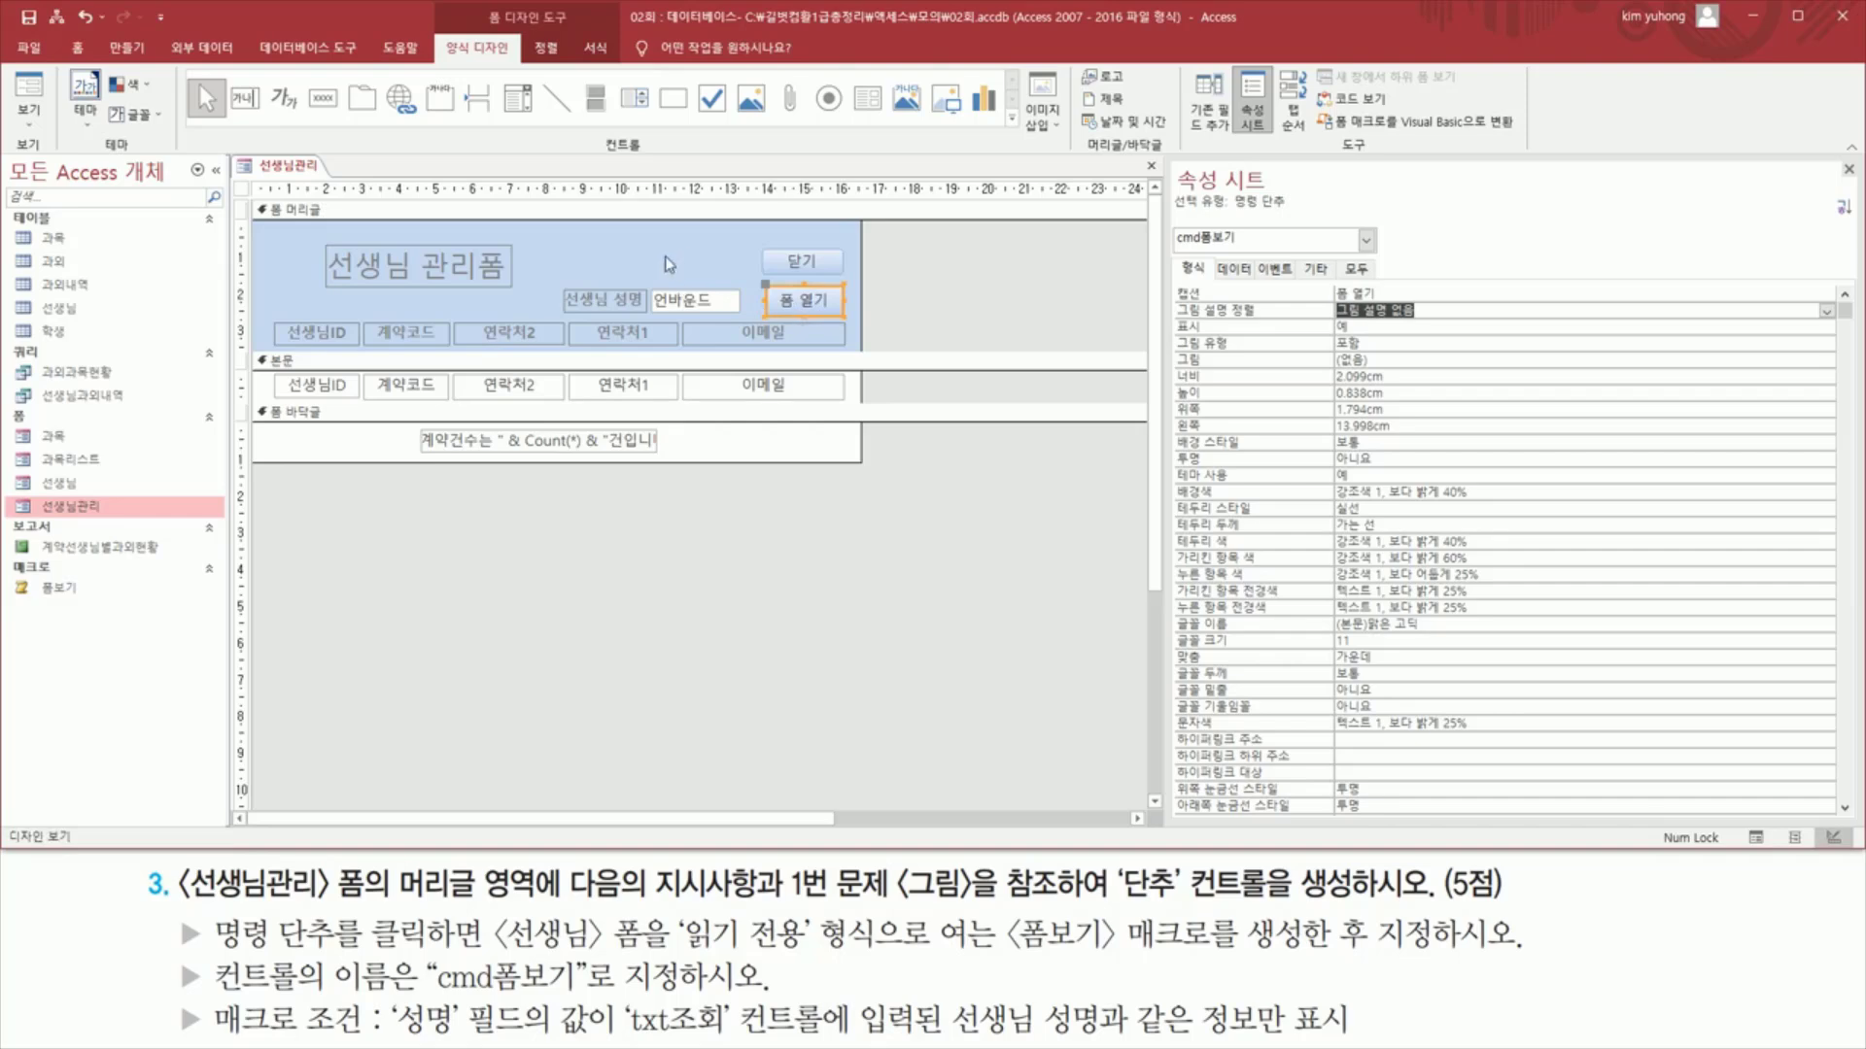
- Test the 폼 열기 button in form view by entering a teacher's name in 선생님 성명 and opening the matching 선생님 form
left_click(29, 94)
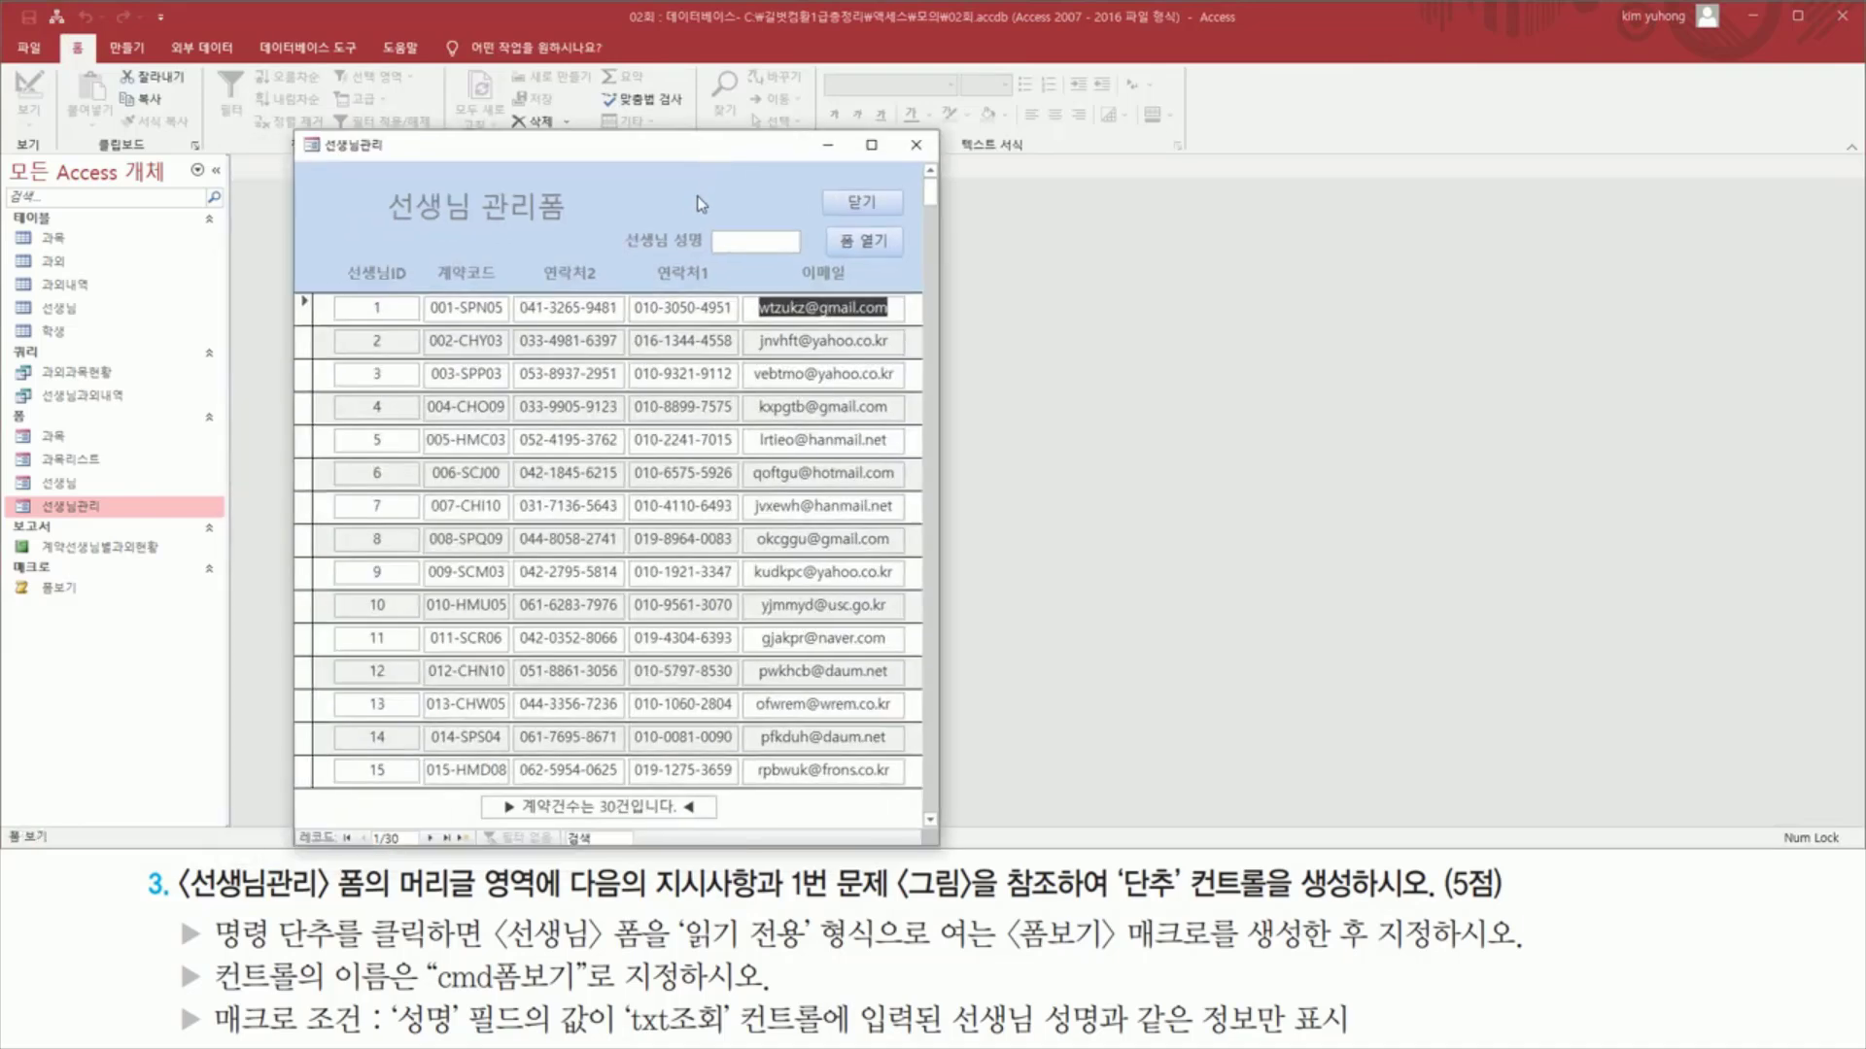
left_click(720, 239)
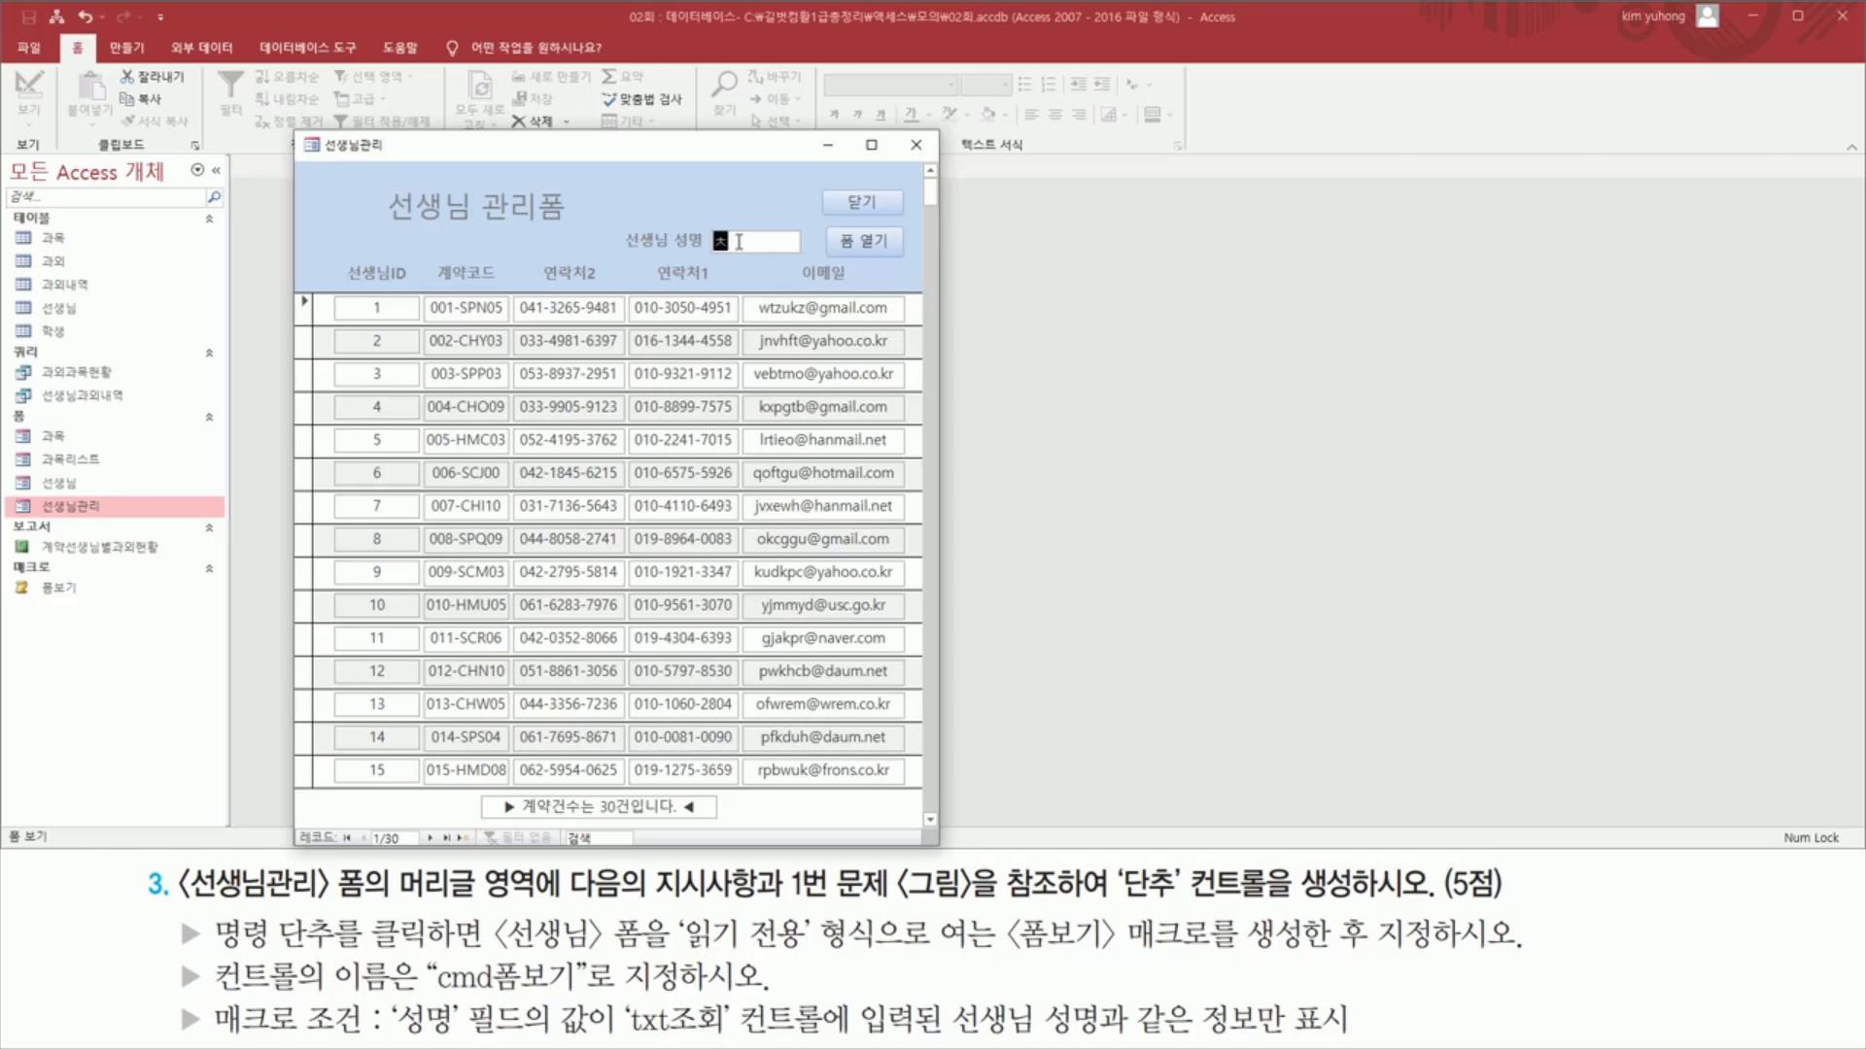
type("최혜은")
left_click(833, 250)
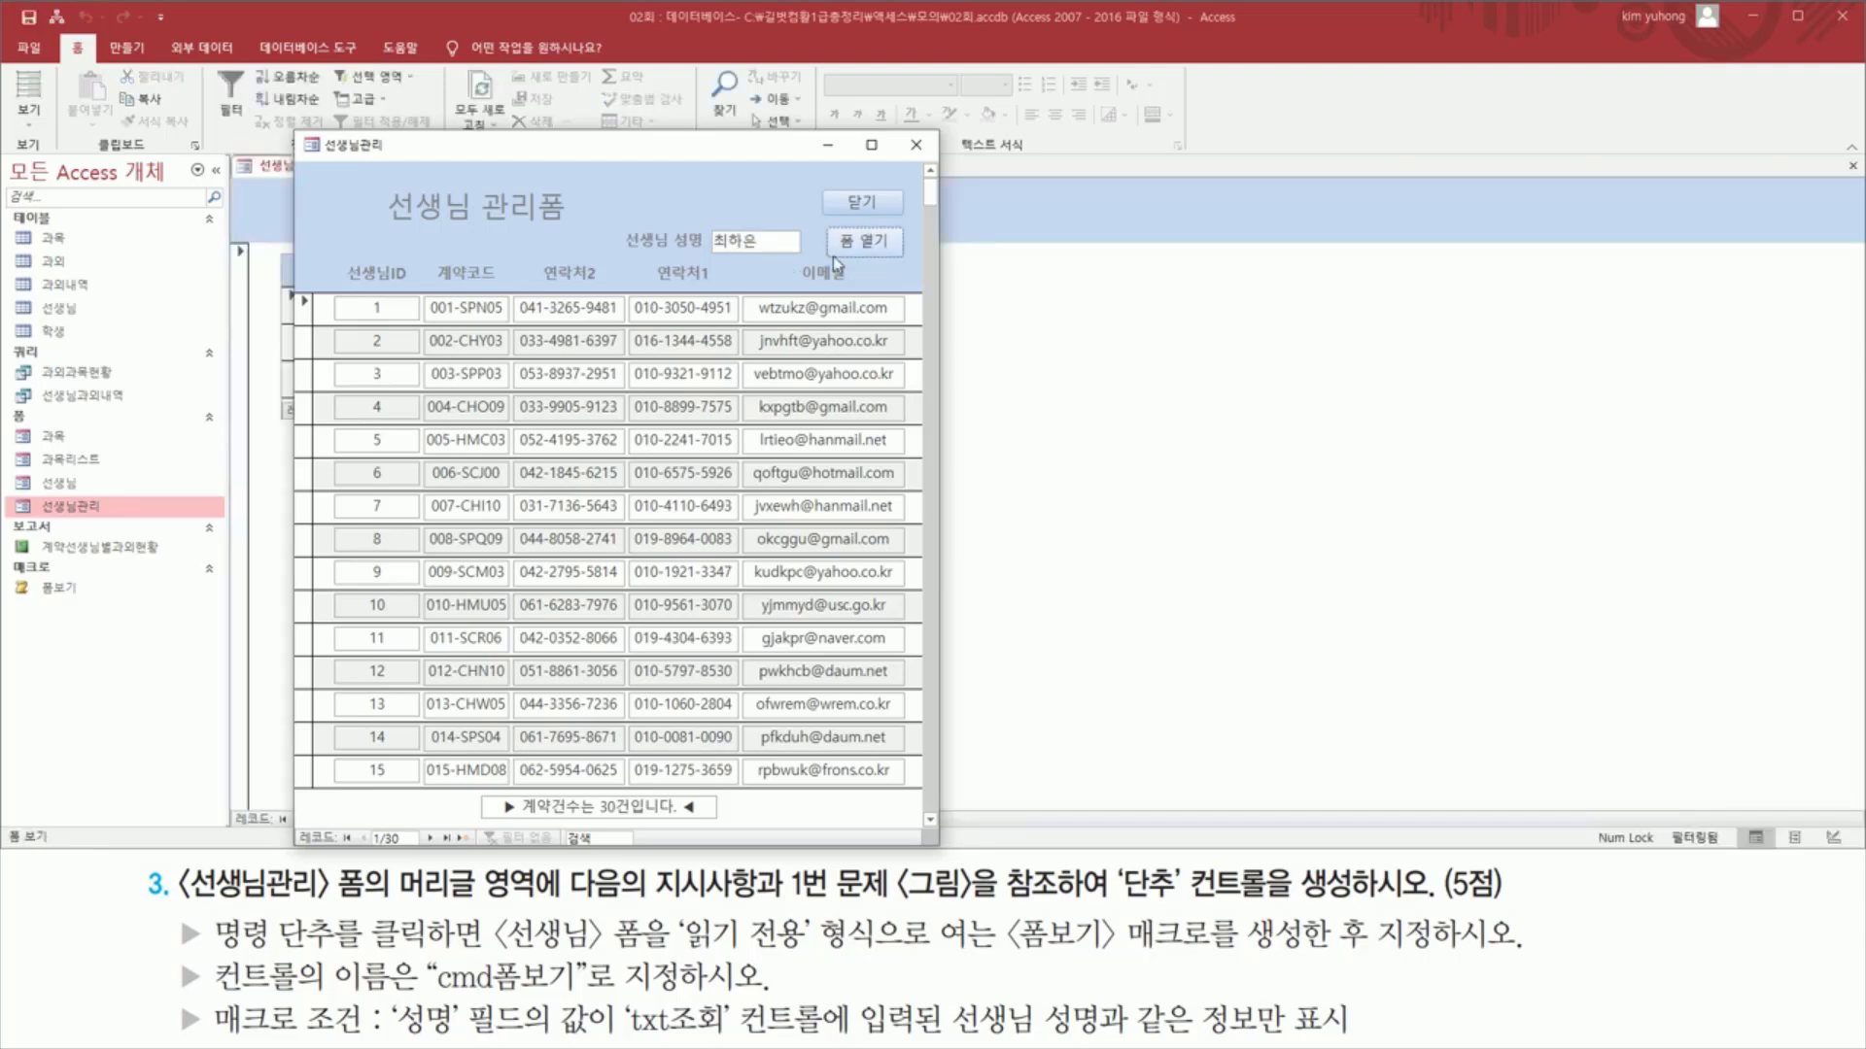
left_click_drag(521, 146, 1029, 141)
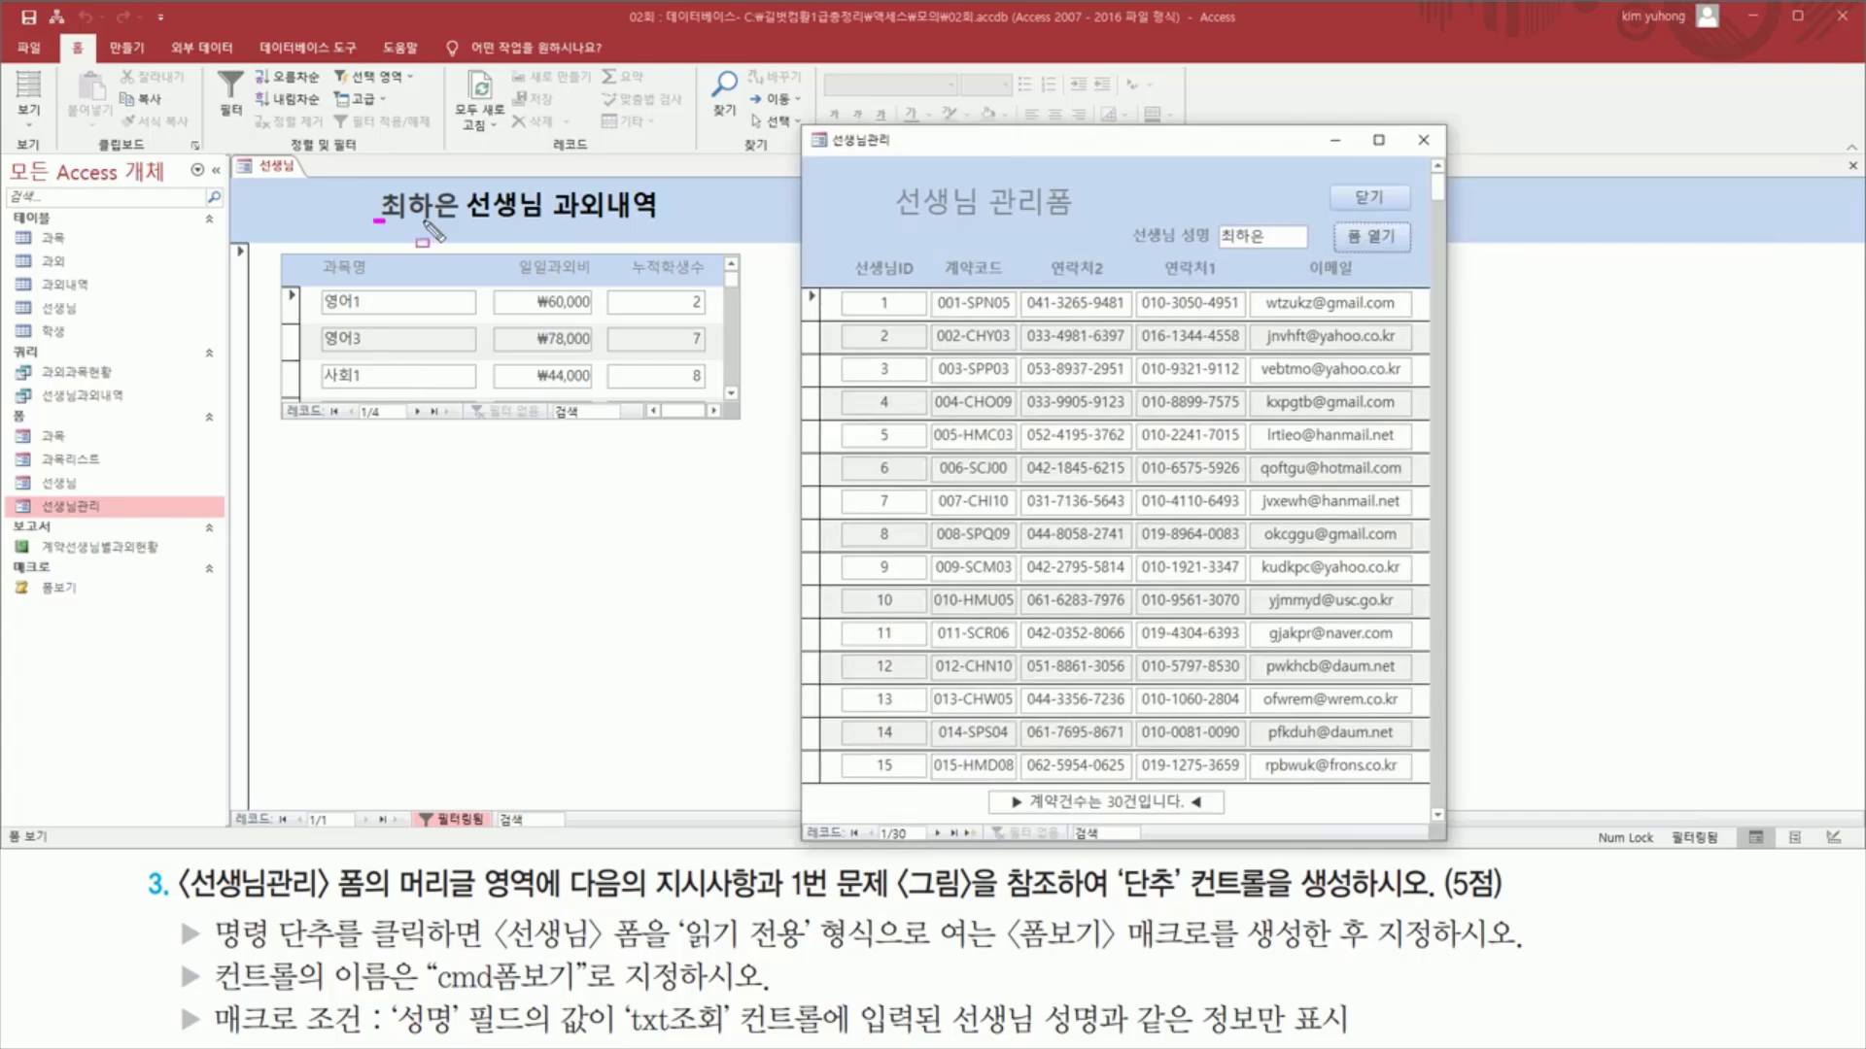
left_click_drag(375, 222, 456, 221)
key("Escape")
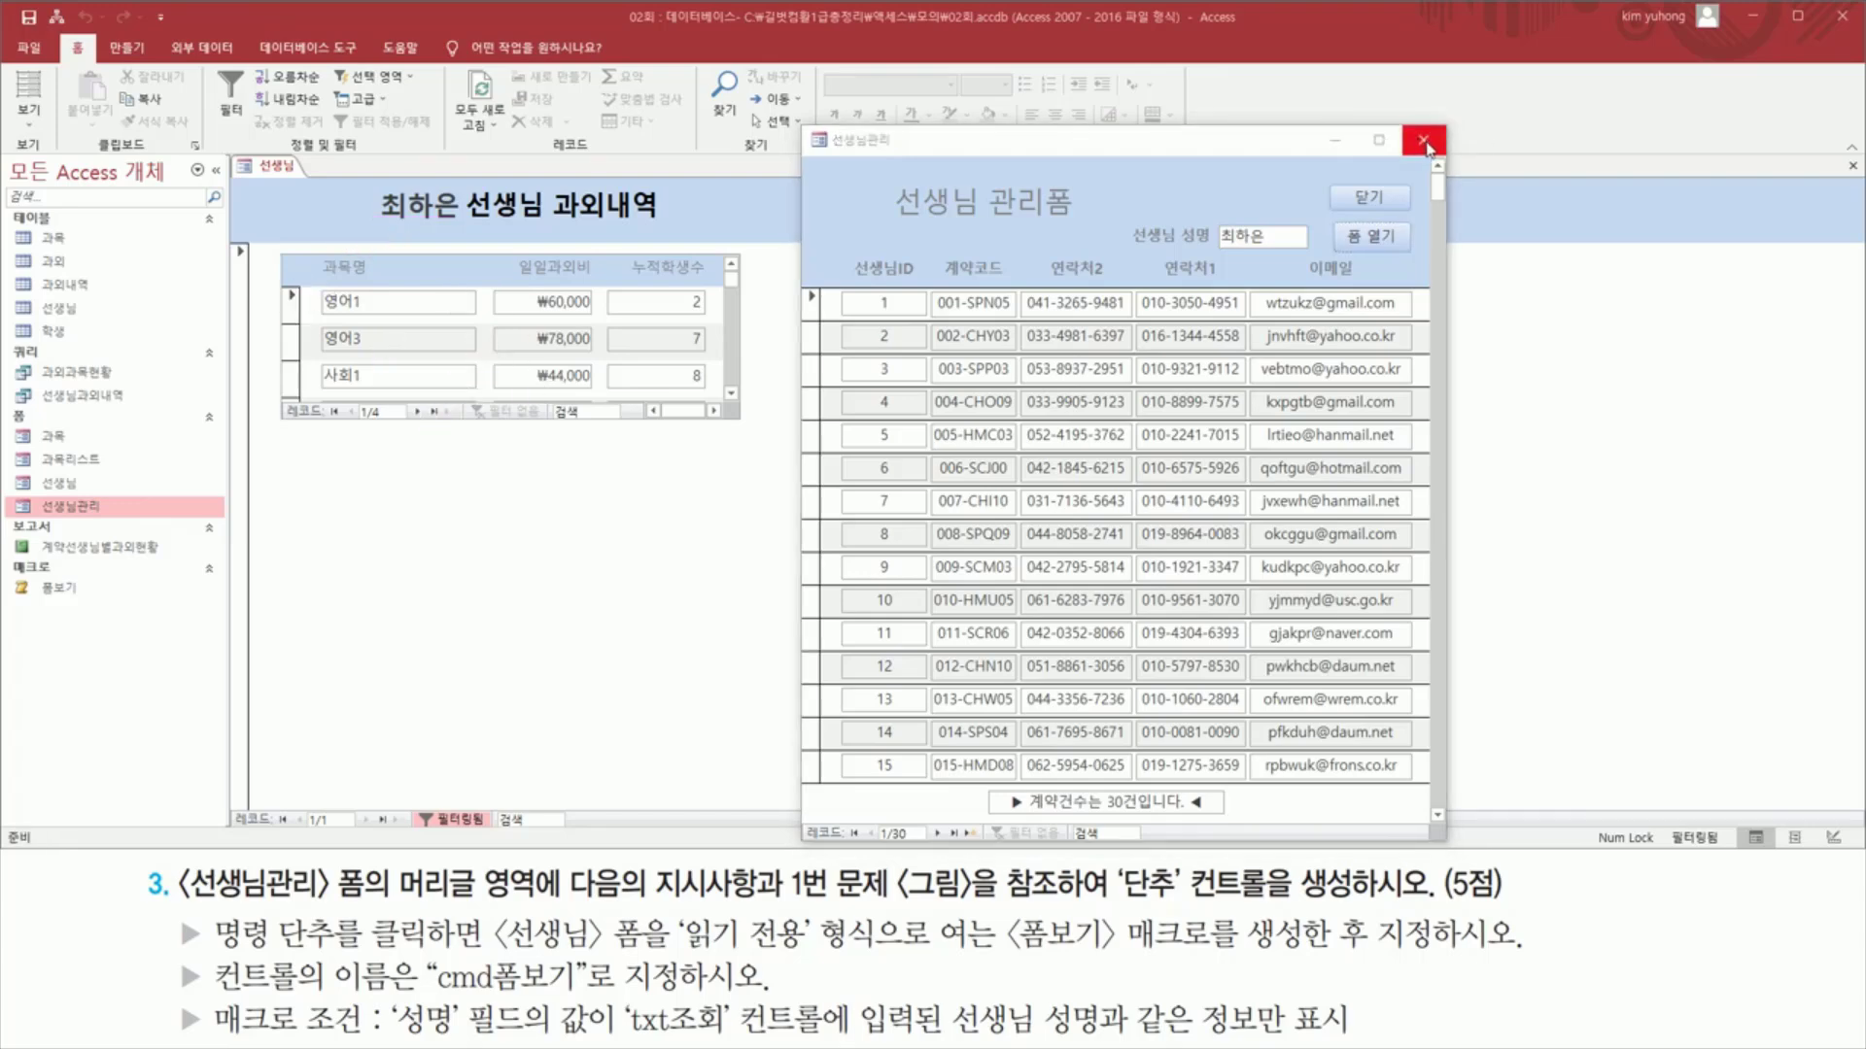
- Close the 선생님관리 form saving its design changes, and close the 선생님 form
left_click(1424, 144)
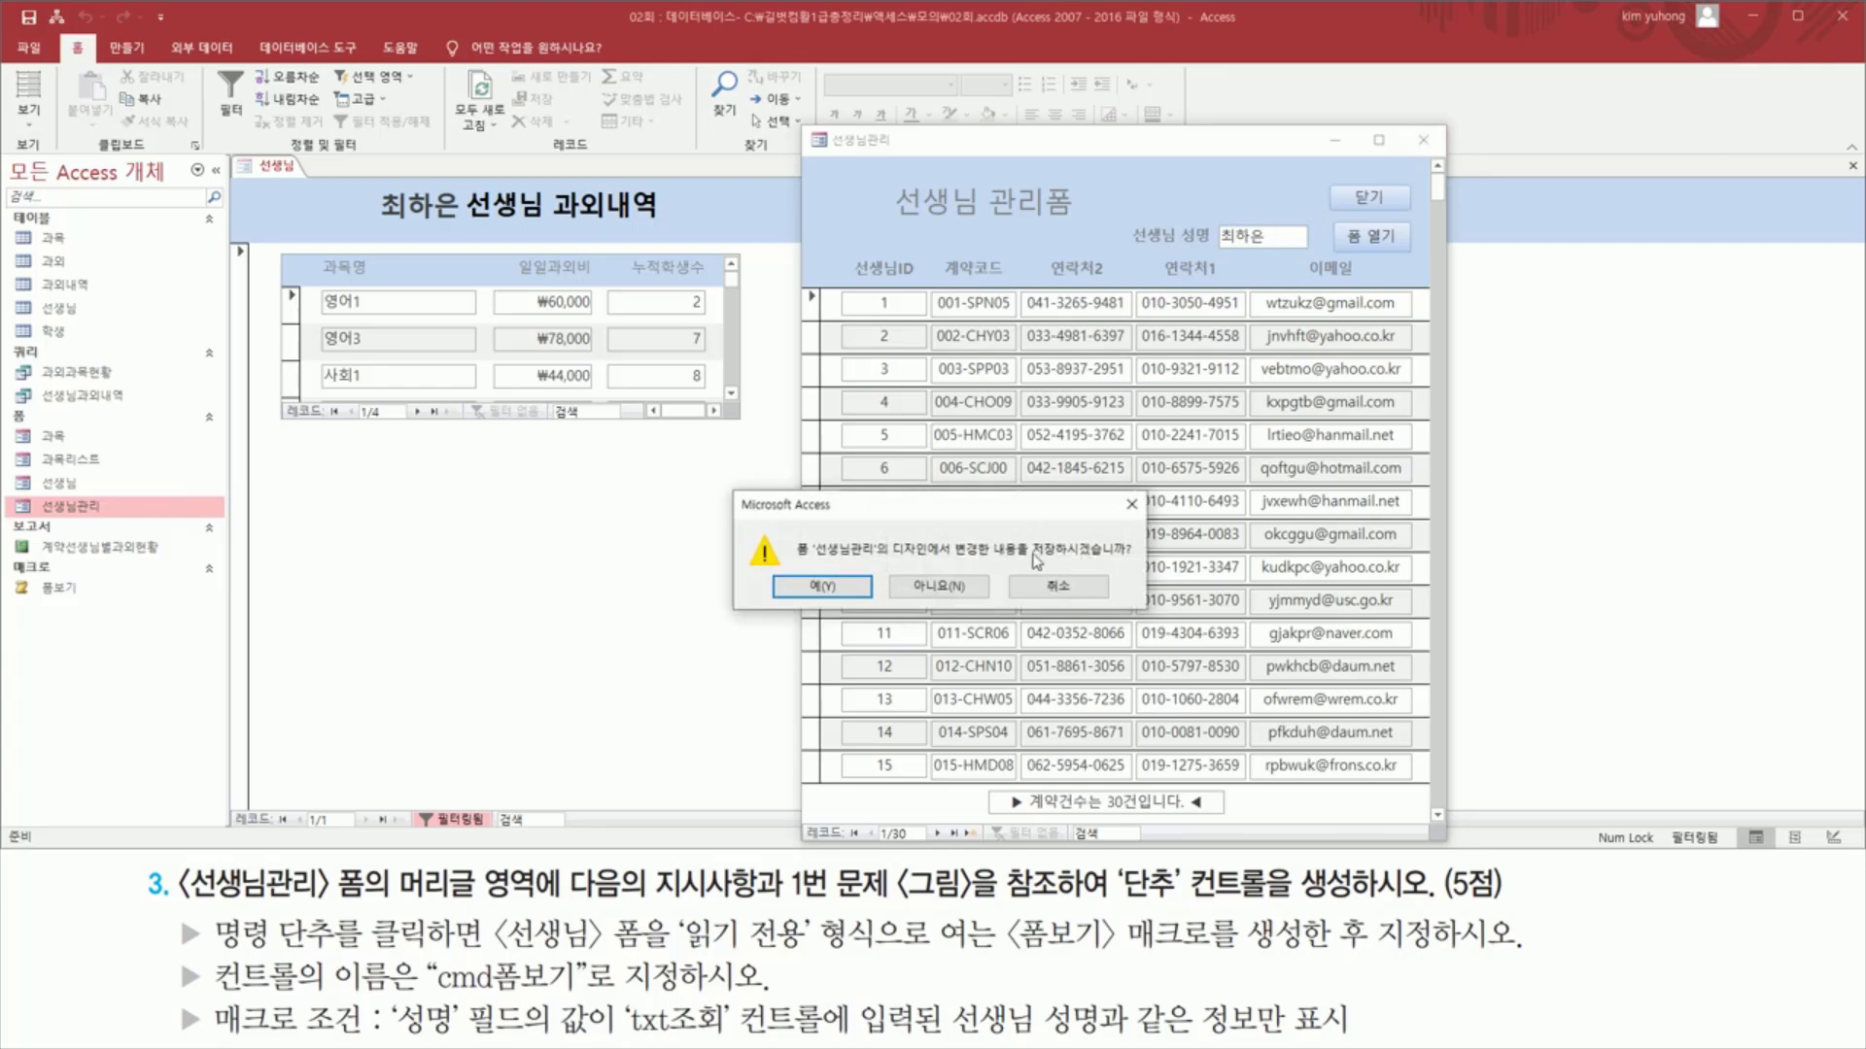
left_click(822, 588)
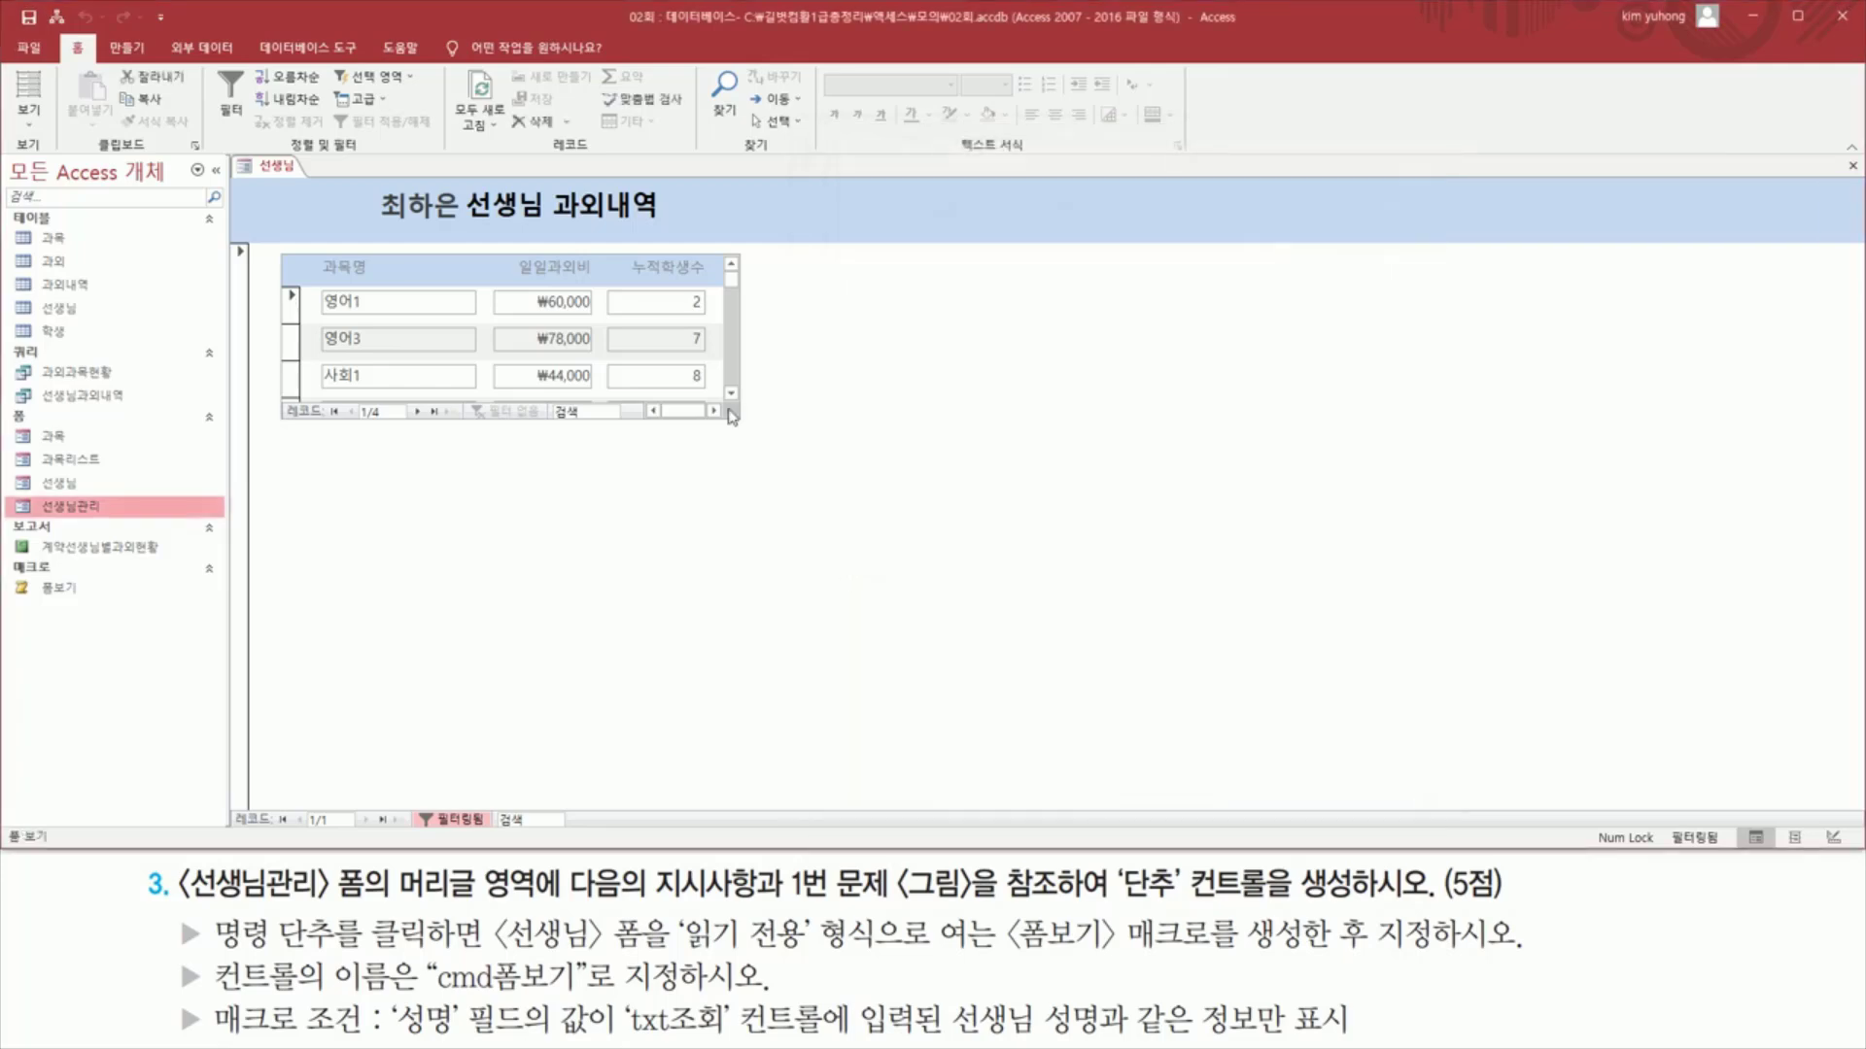
left_click(1852, 166)
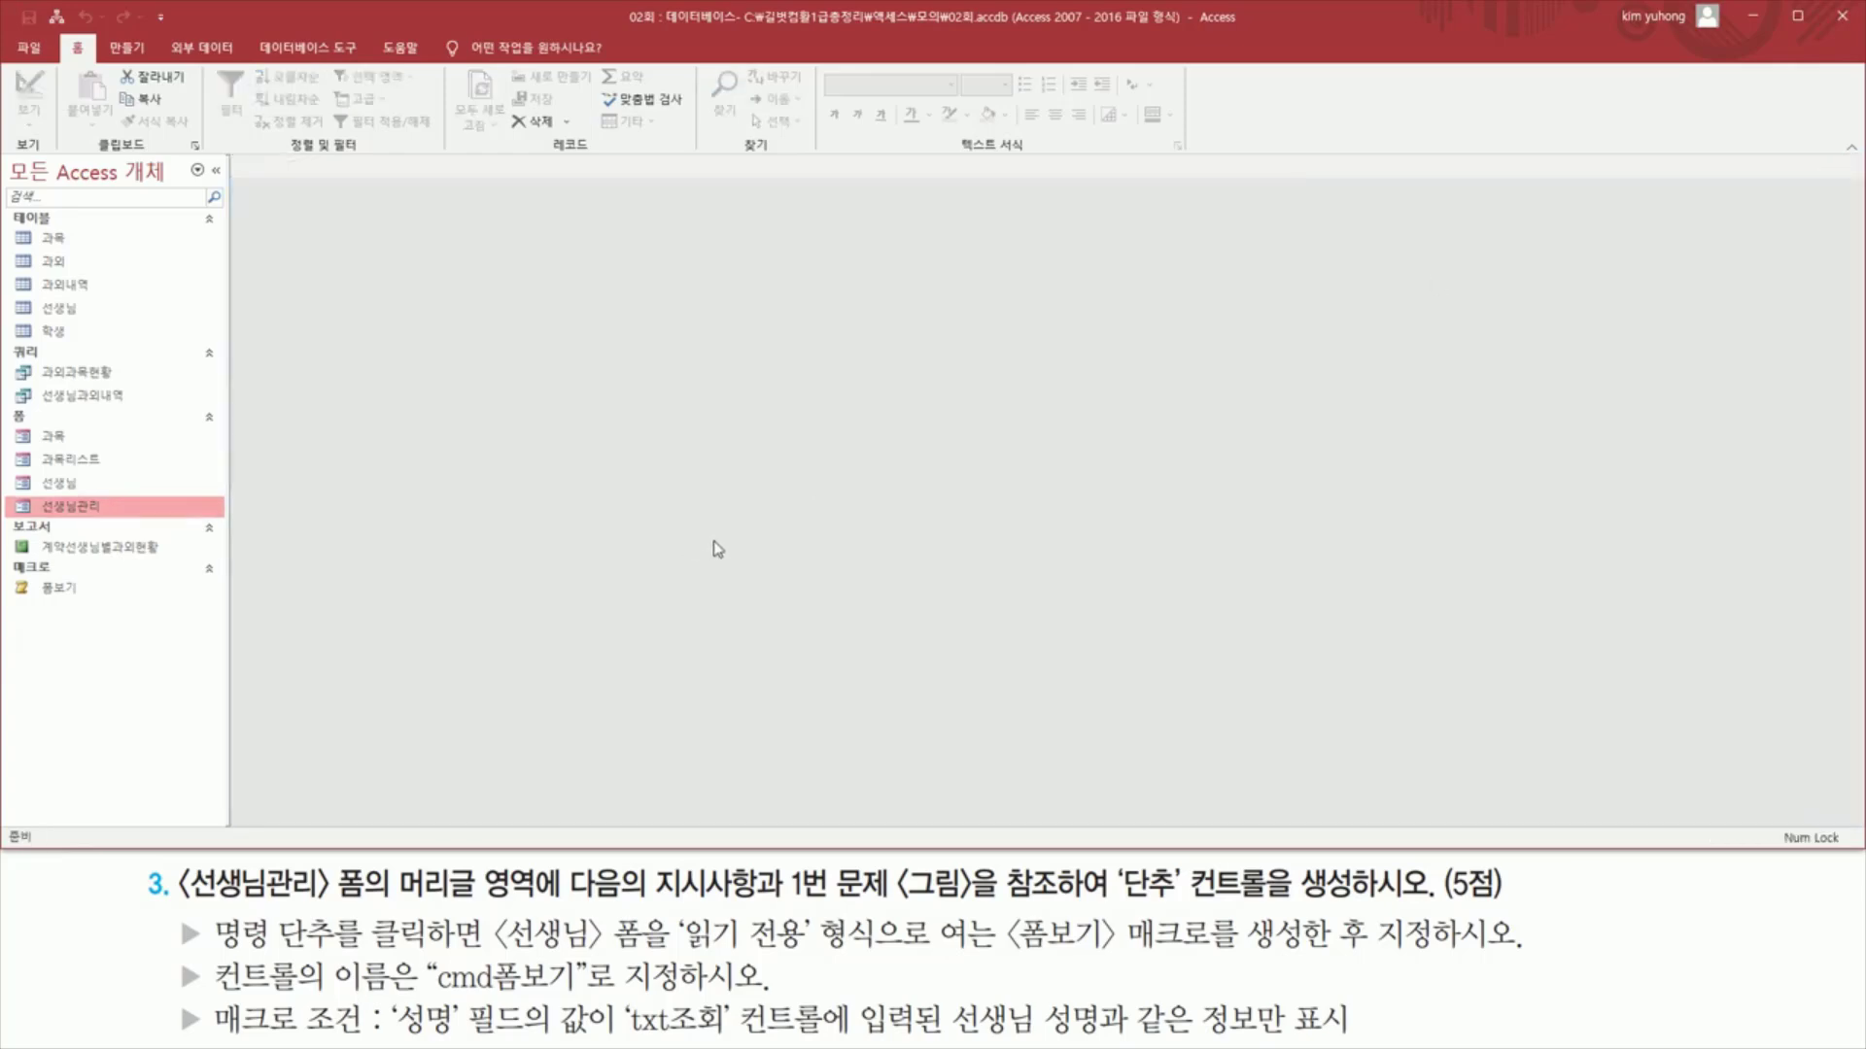